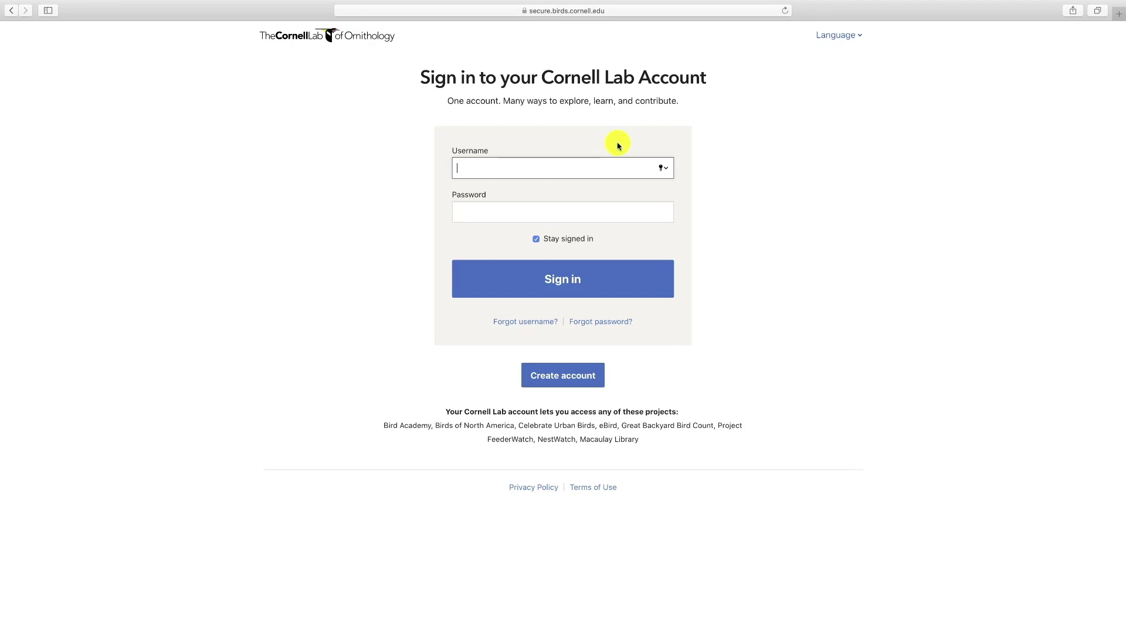
- Sign in to the Cornell Lab account with your username and password, then view My Stats
text(lackbird17)
key(Tab)
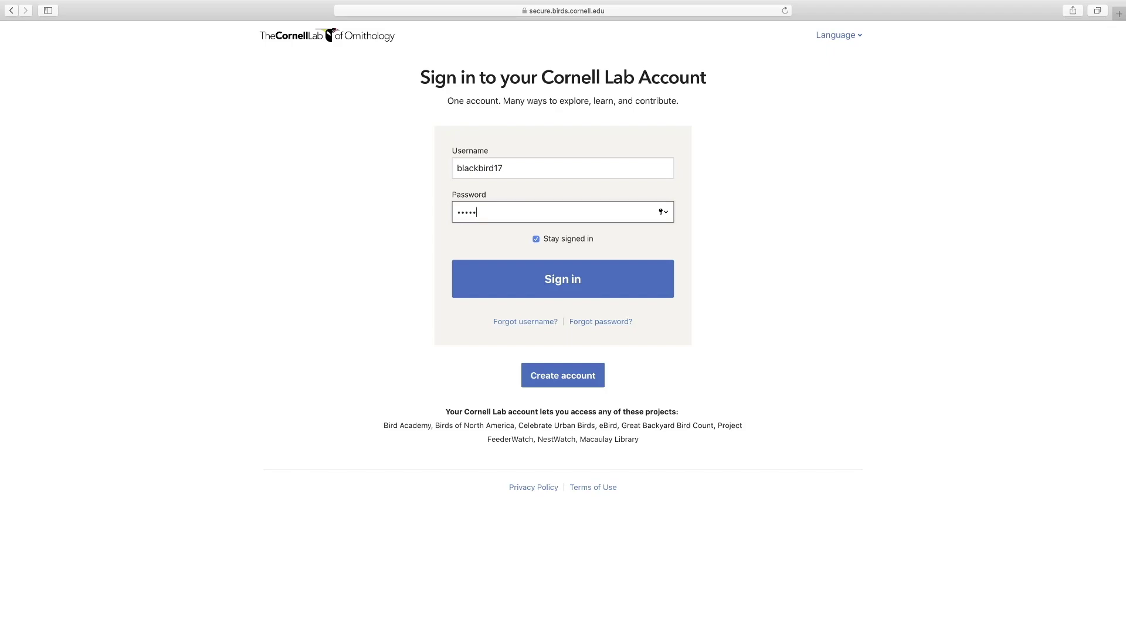
click(583, 282)
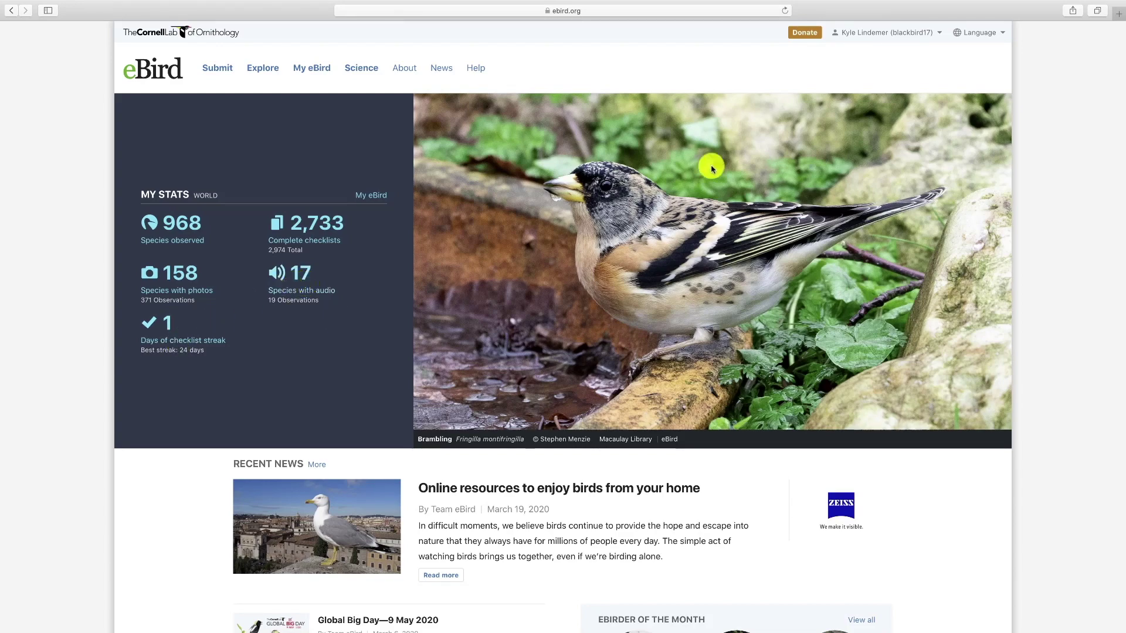
scroll(709, 157, down, 1)
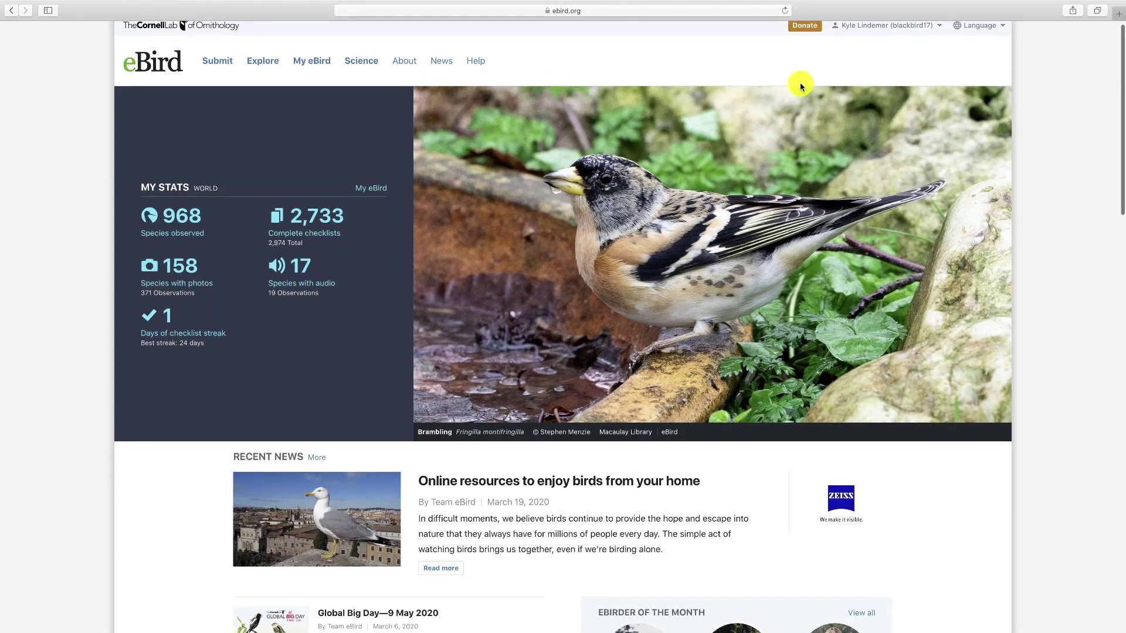
- Go to your own profile page from the account menu, showing Dane region totals
scroll(861, 25, down, 1)
click(864, 27)
scroll(1053, 138, up, 2)
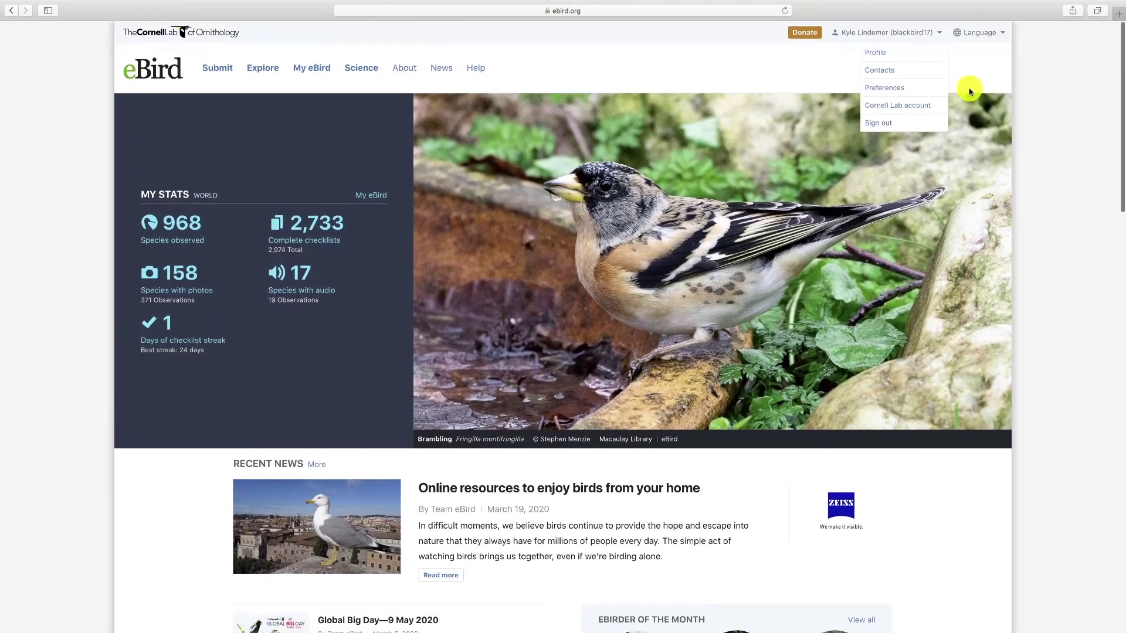
click(878, 54)
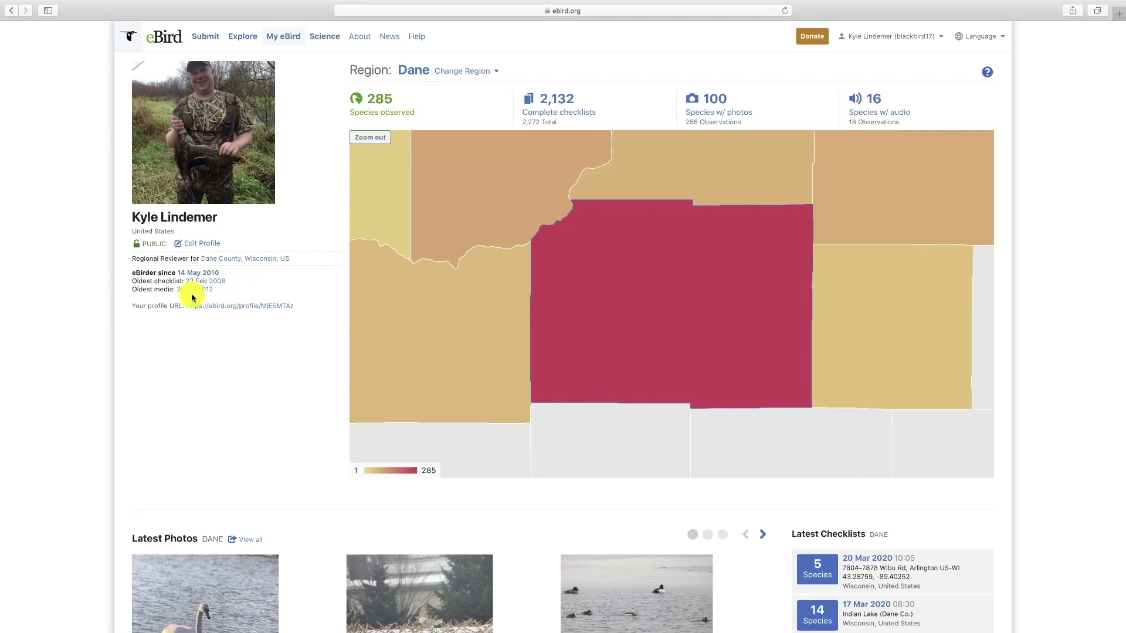
scroll(643, 294, down, 3)
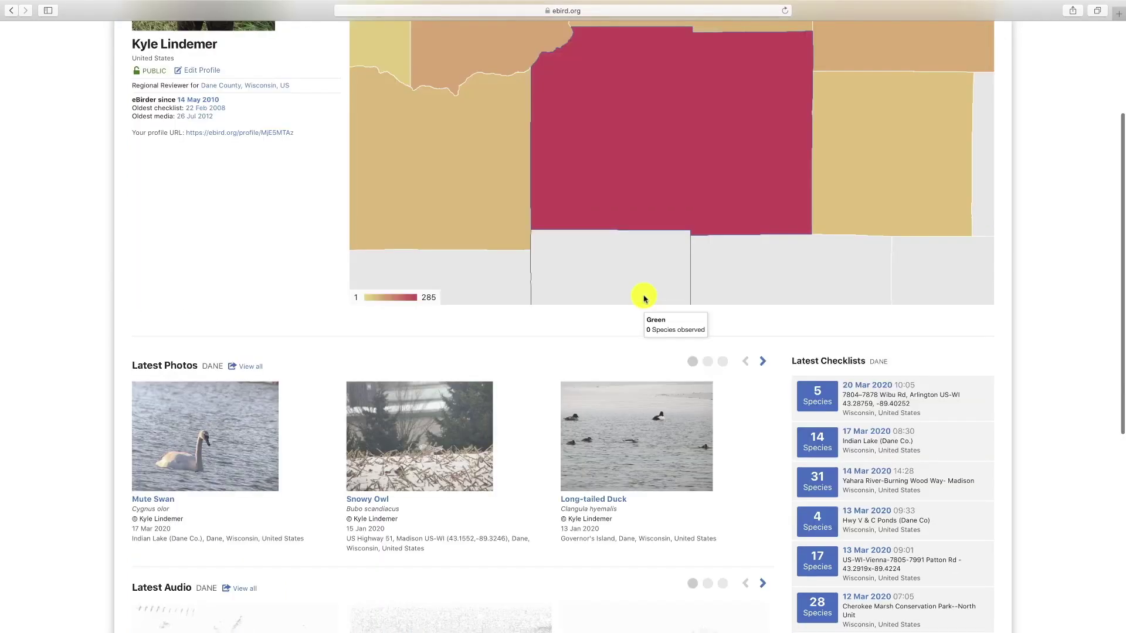
scroll(602, 306, up, 1)
scroll(603, 306, down, 2)
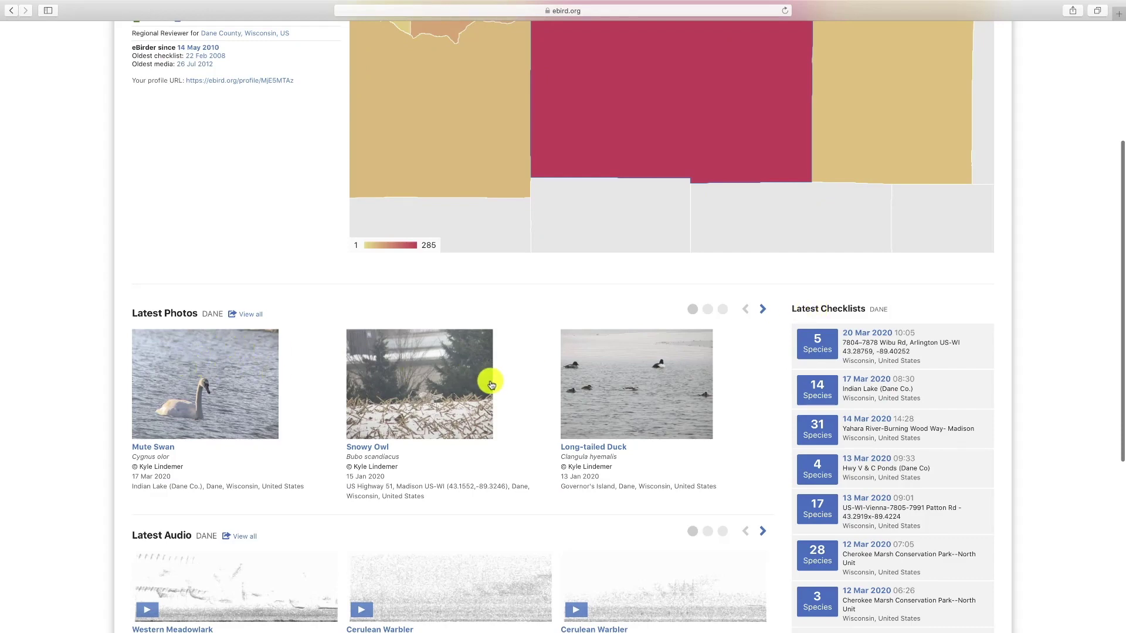
scroll(493, 385, down, 3)
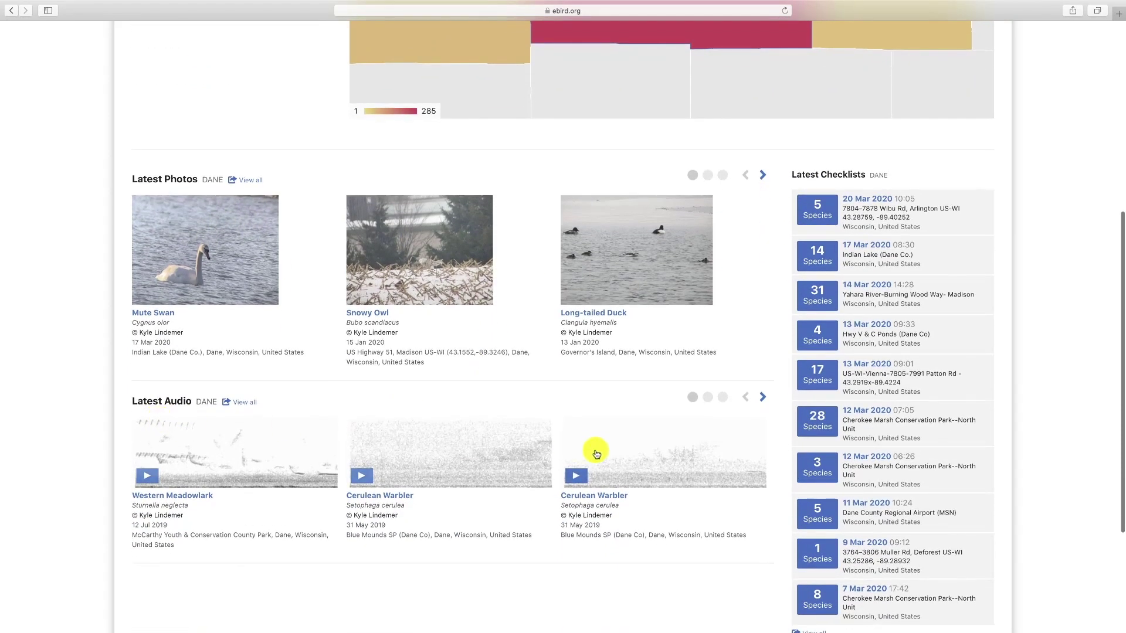
scroll(582, 445, up, 8)
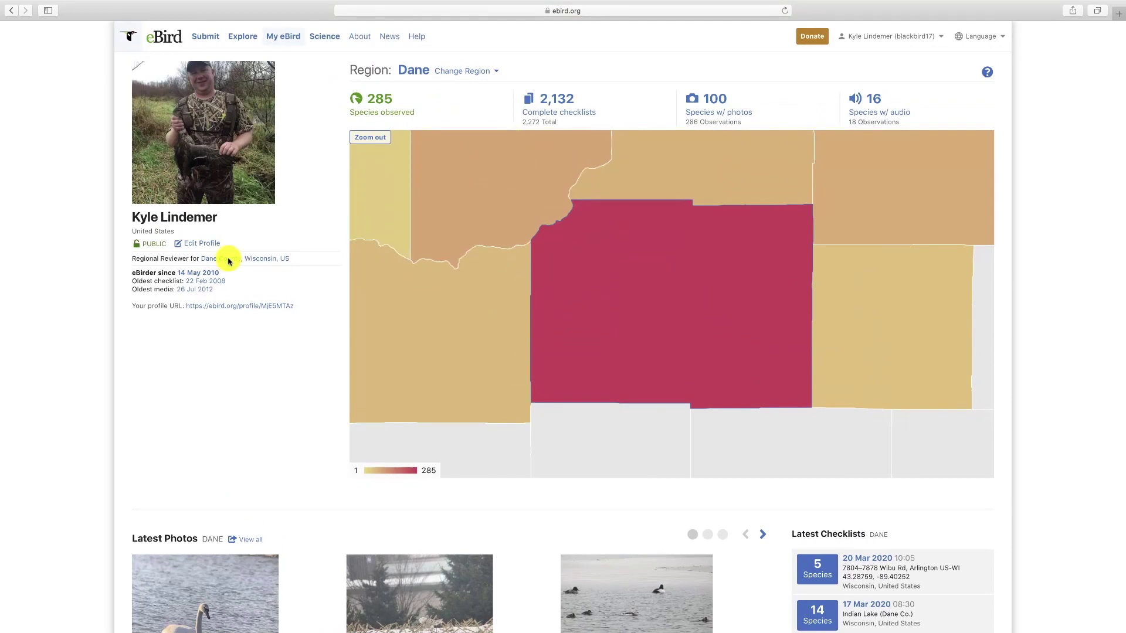
- Make the profile public and save the profile changes
click(198, 246)
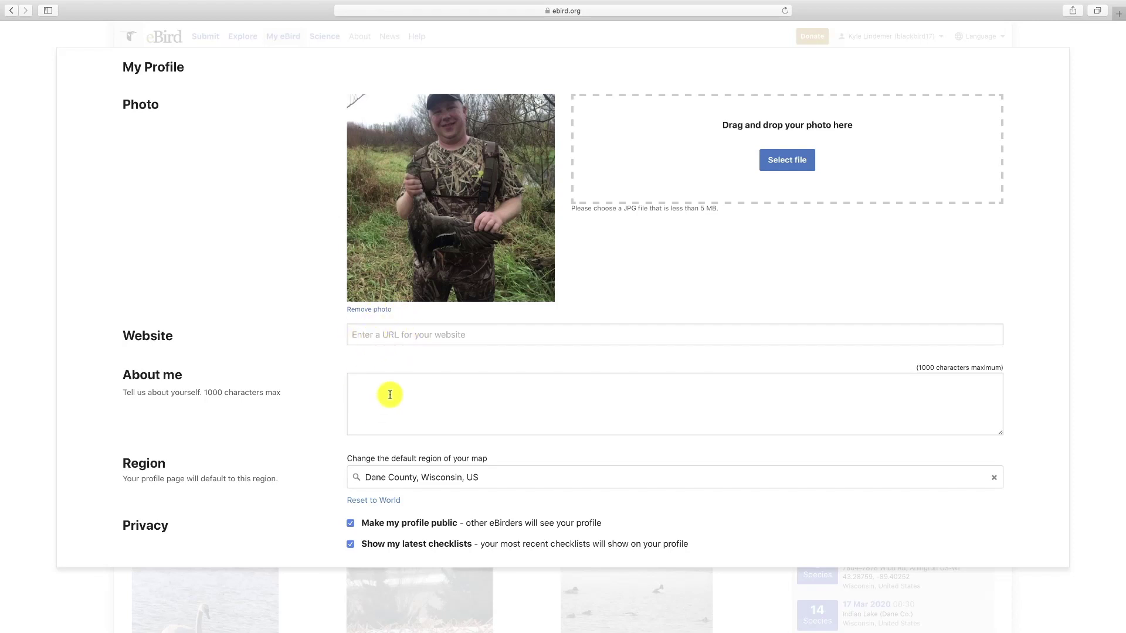
scroll(348, 412, down, 2)
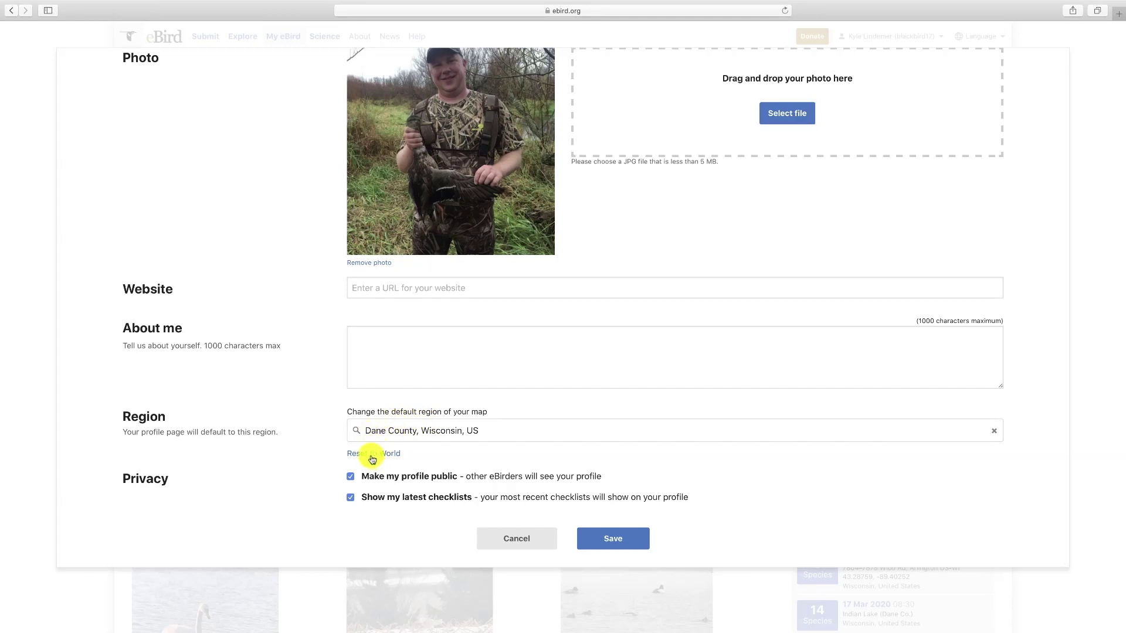
click(351, 499)
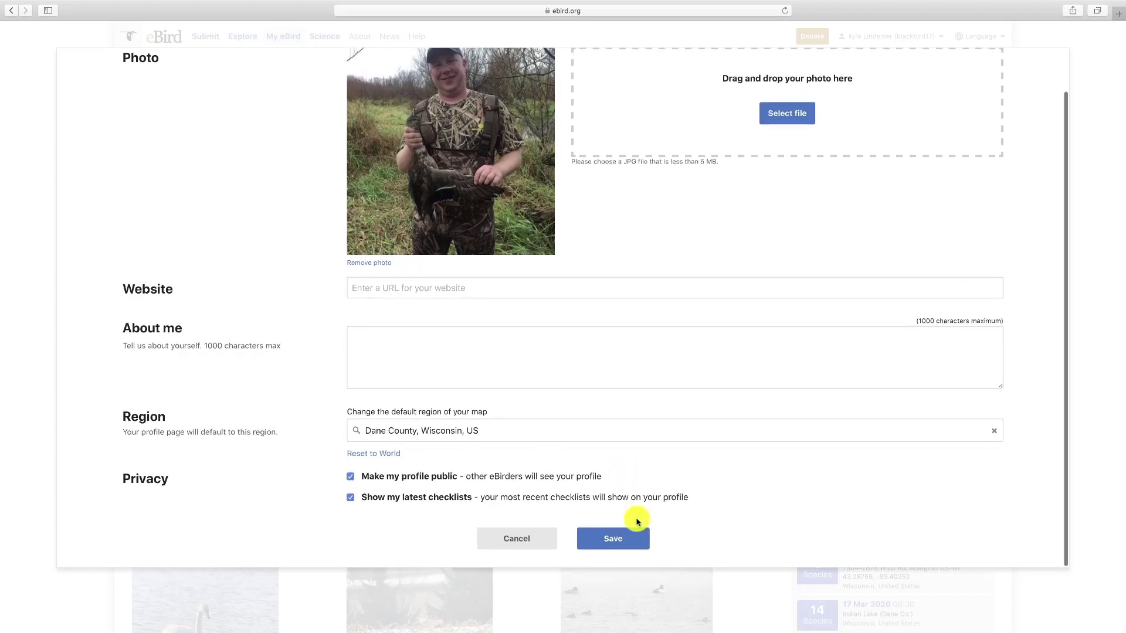
click(622, 540)
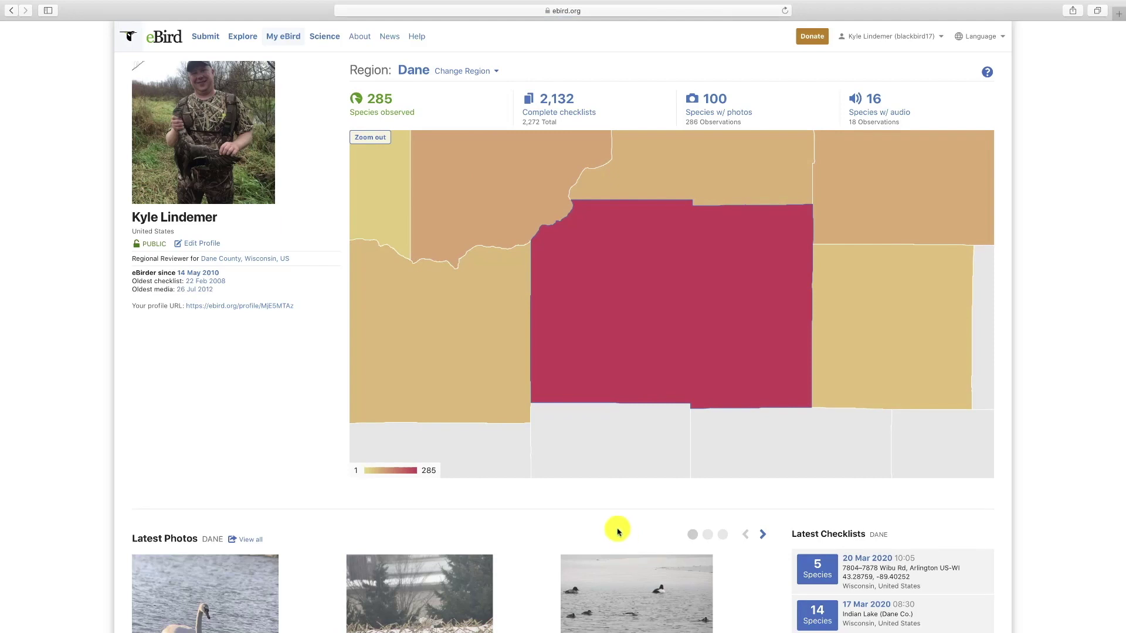
- Widen the map region from Dane to Wisconsin, zoom into Columbia county, then out to the United States
mouse_move(573, 322)
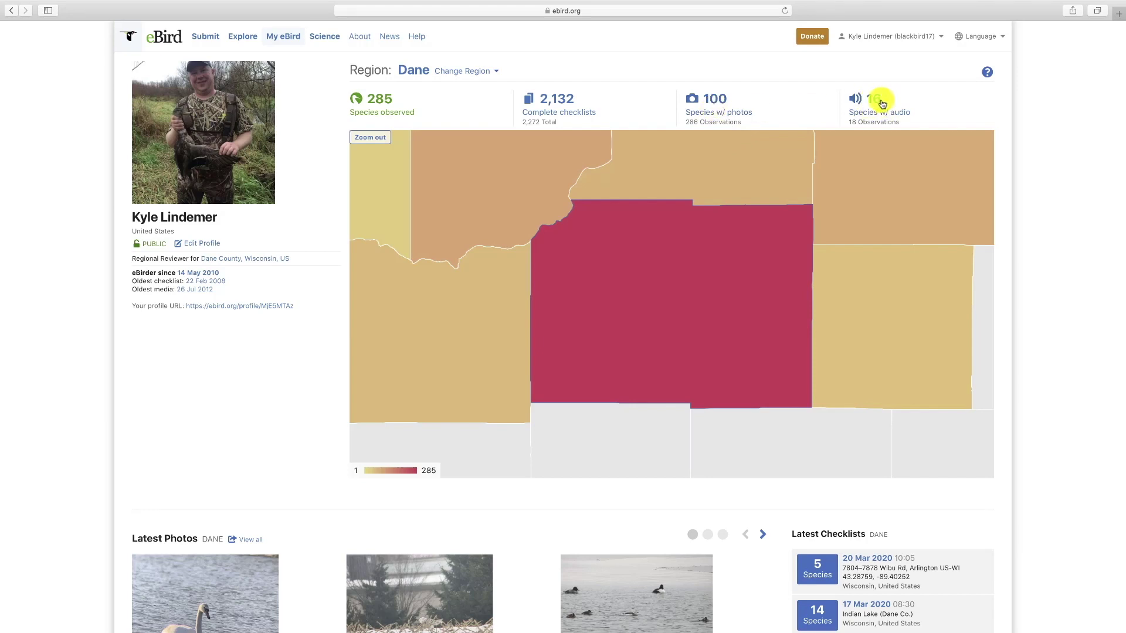
click(494, 75)
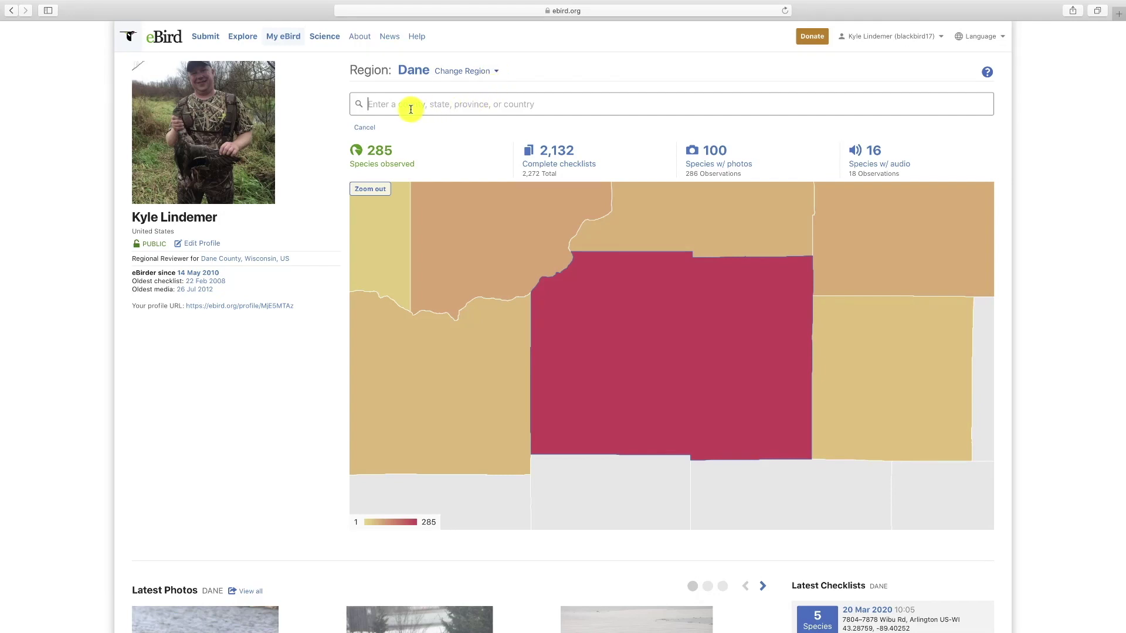
click(378, 191)
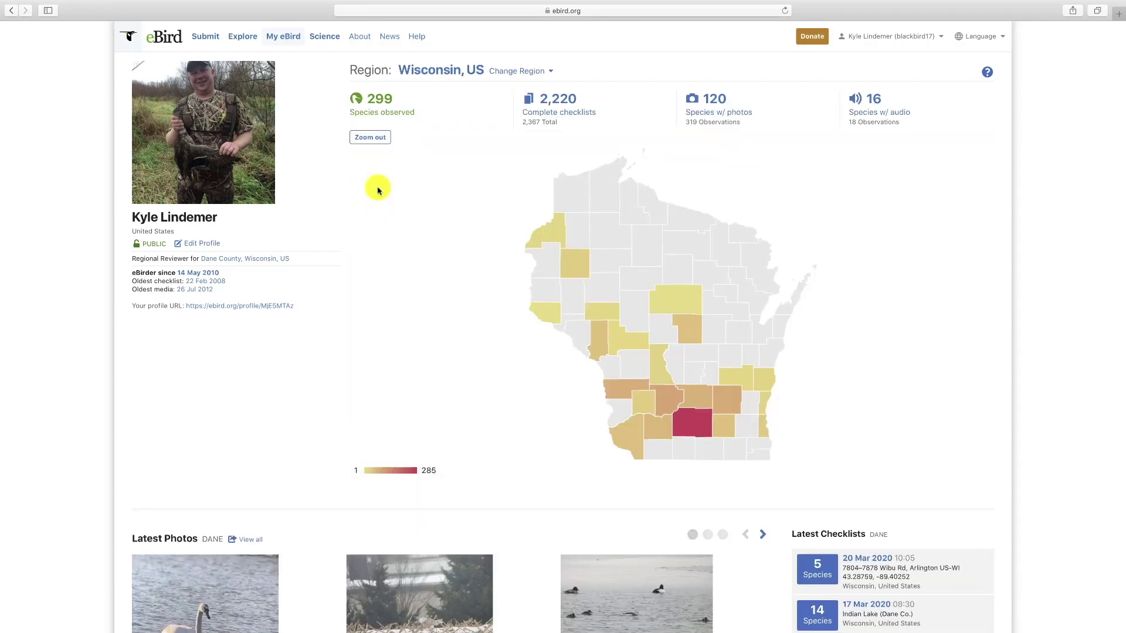
mouse_move(694, 395)
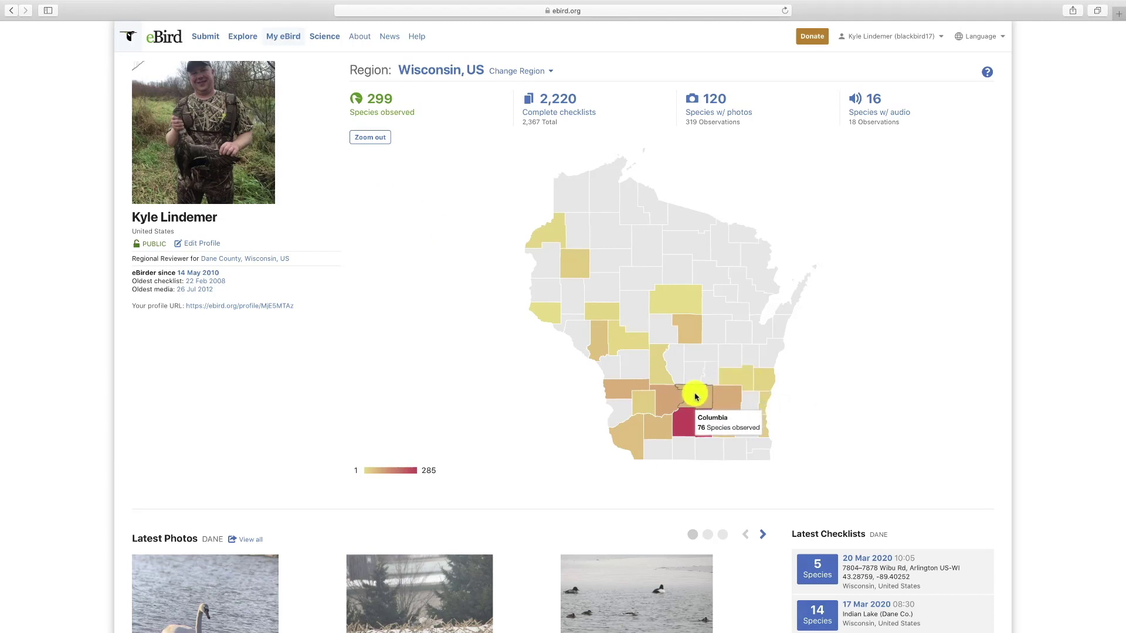
click(694, 396)
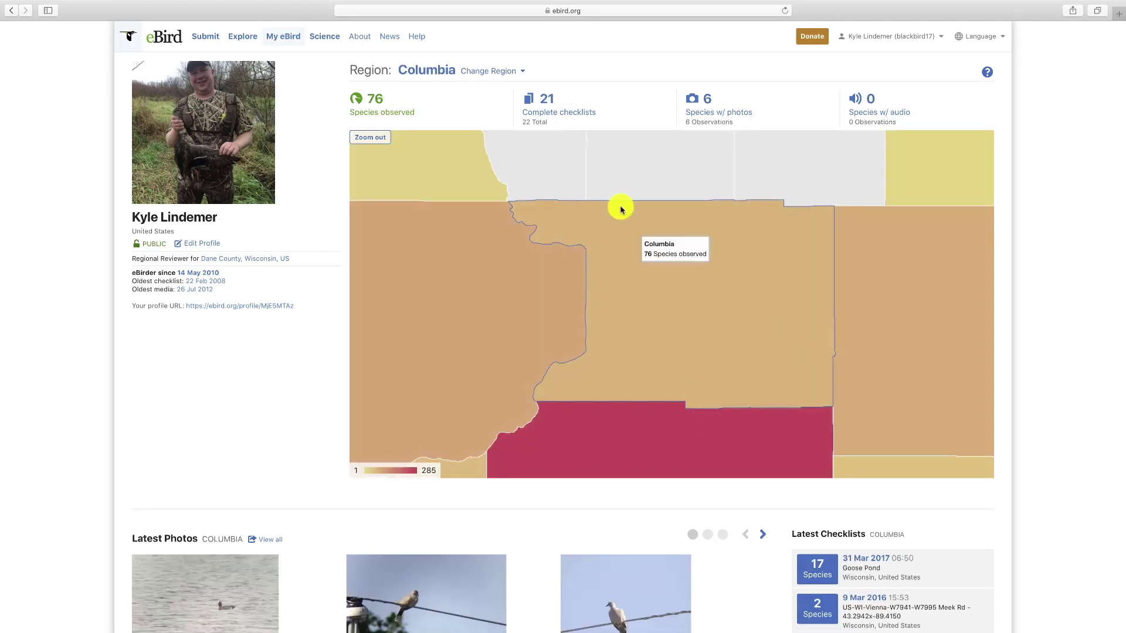
click(363, 141)
click(364, 141)
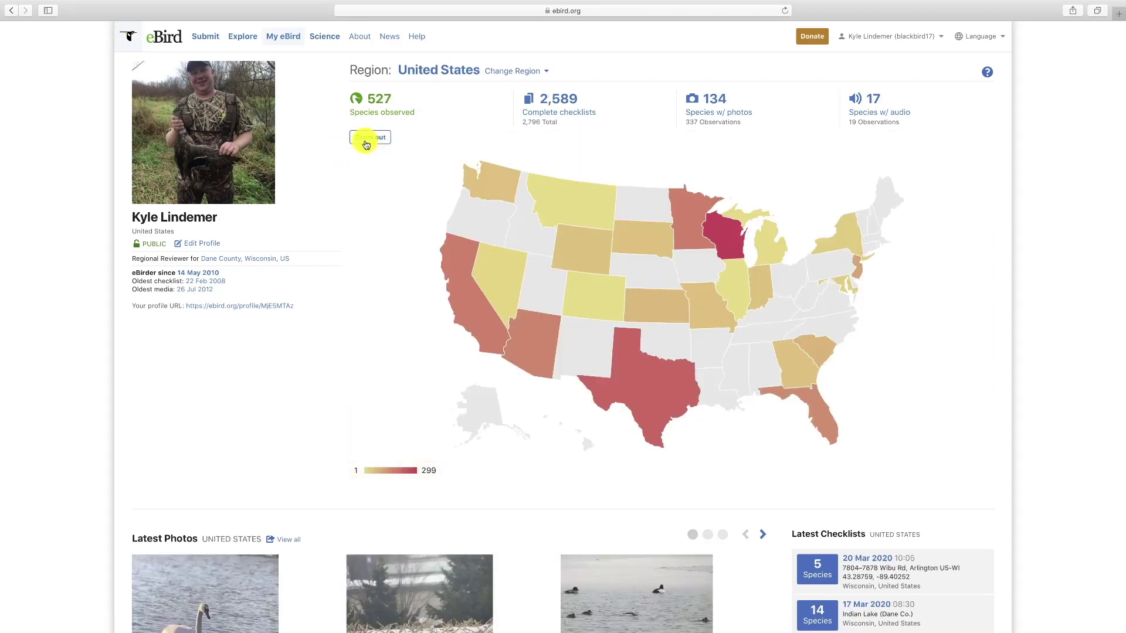
- Zoom the map into California and San Diego county, then back out to World
click(476, 315)
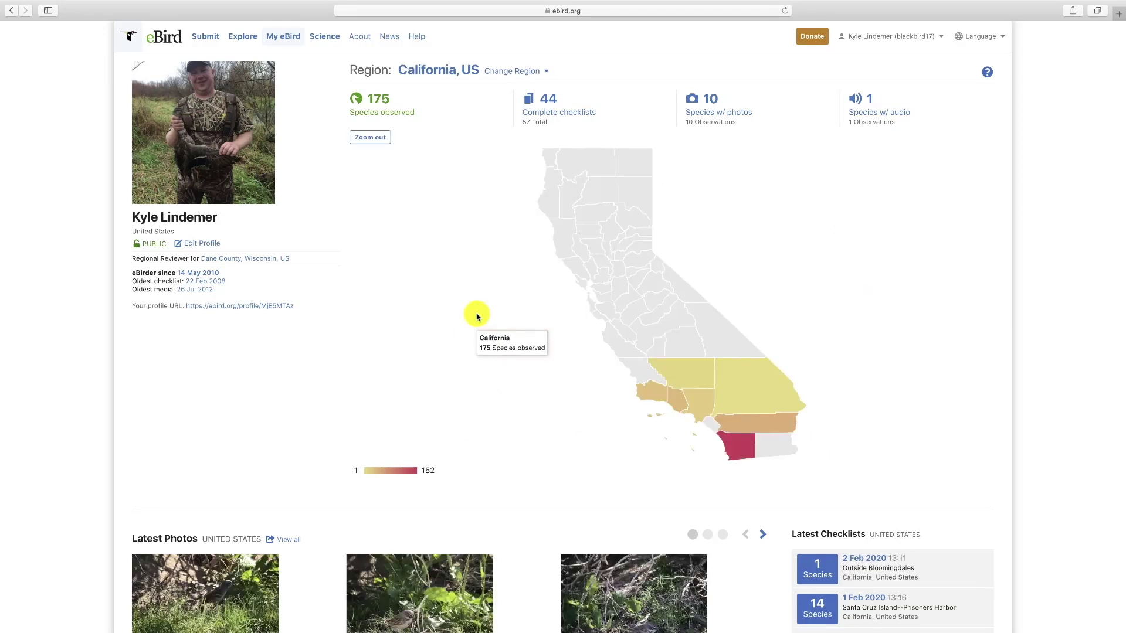
mouse_move(745, 447)
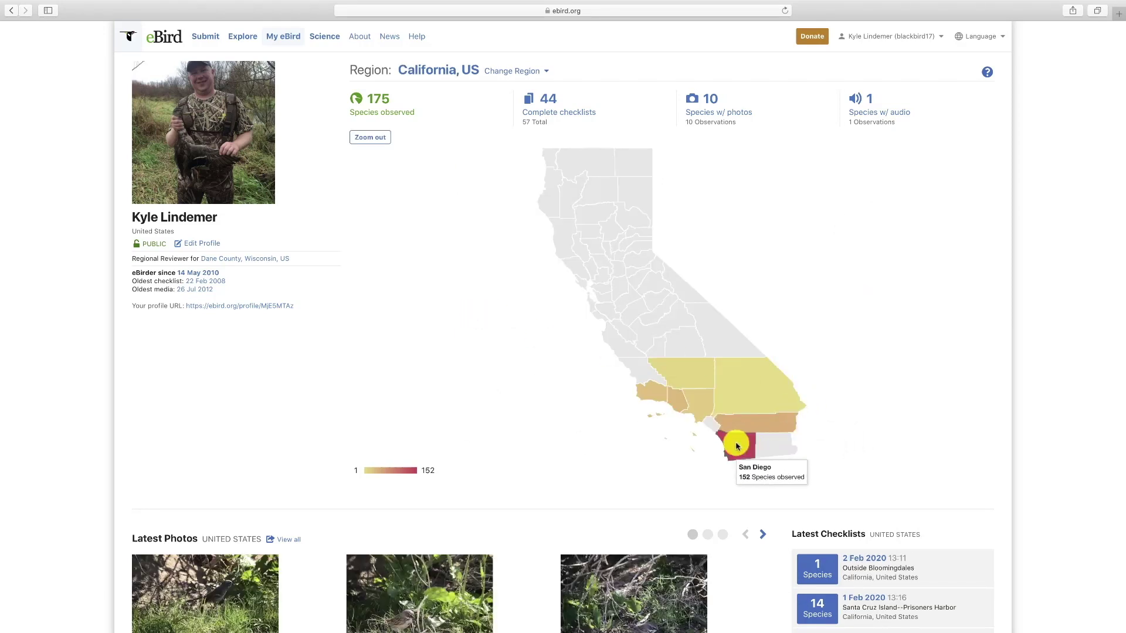
click(744, 445)
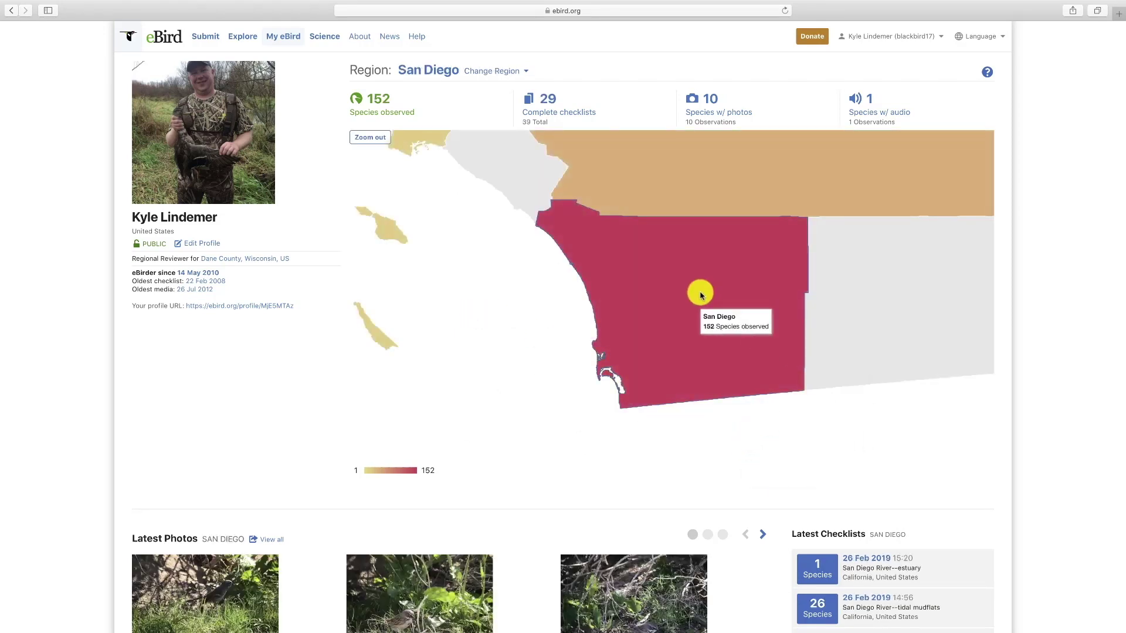
click(361, 137)
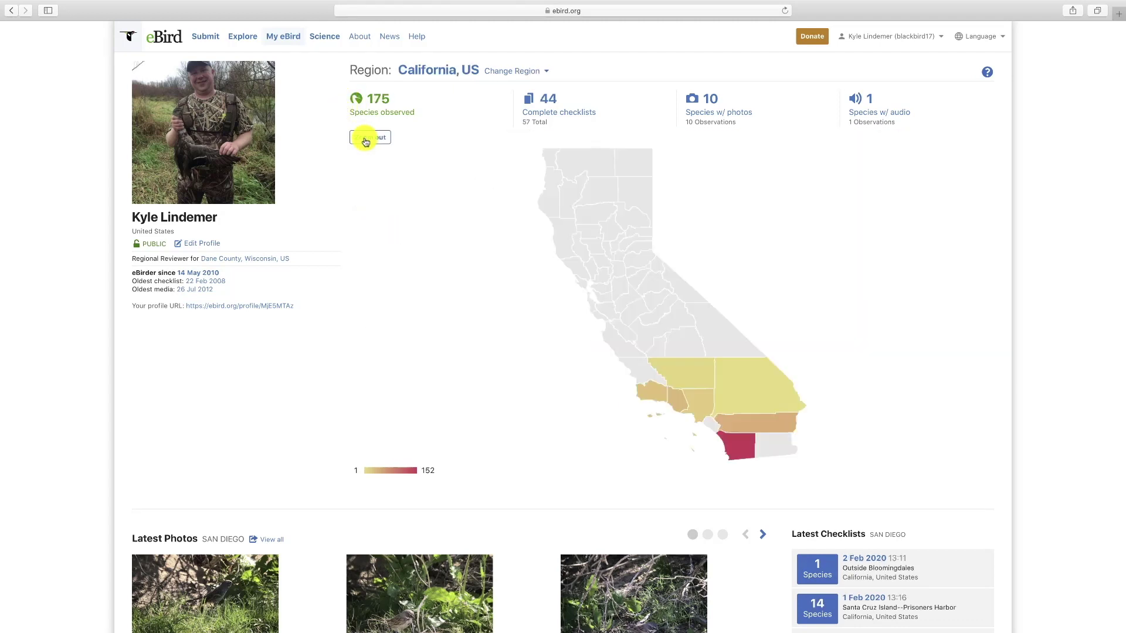
click(366, 140)
click(371, 139)
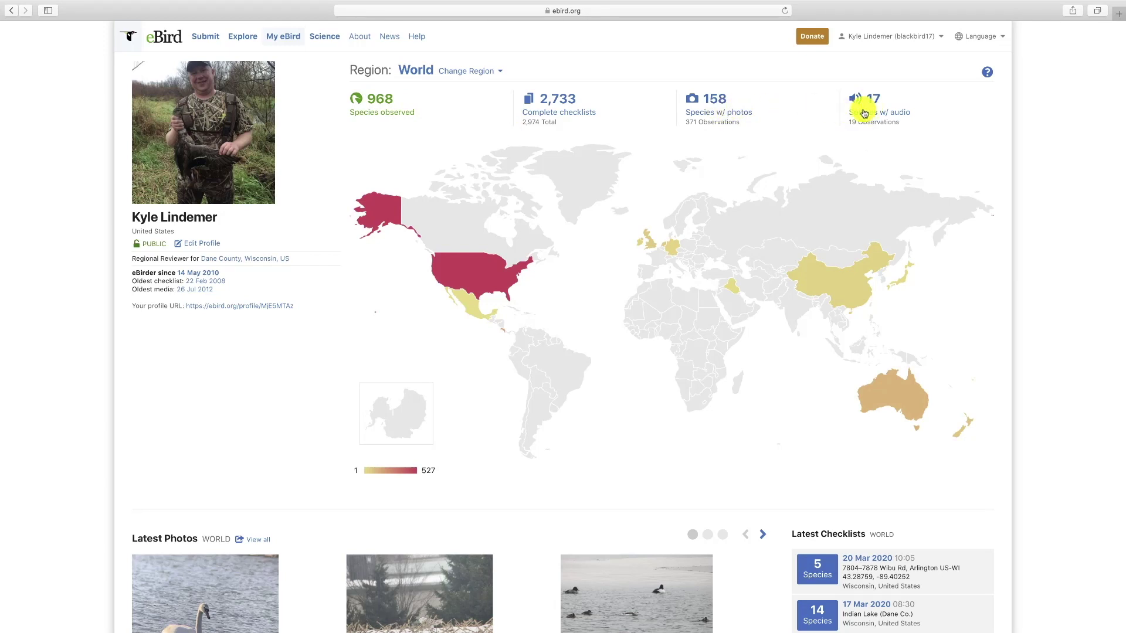
- Recolour the map by species with photos and zoom into Australia, then Victoria
click(727, 113)
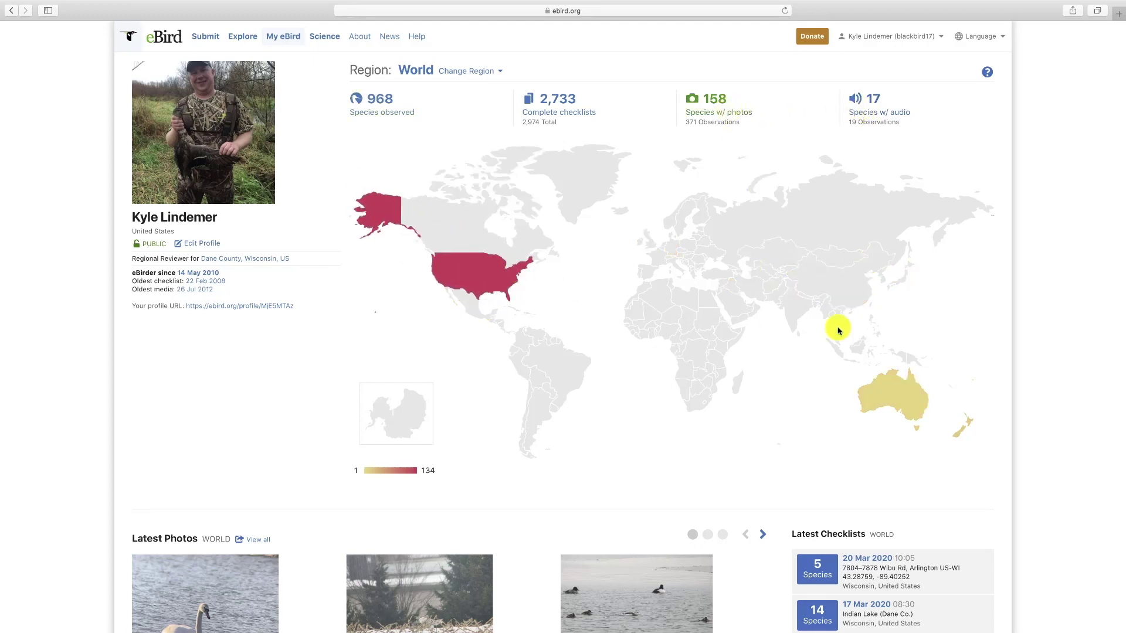
scroll(912, 402, down, 1)
click(912, 406)
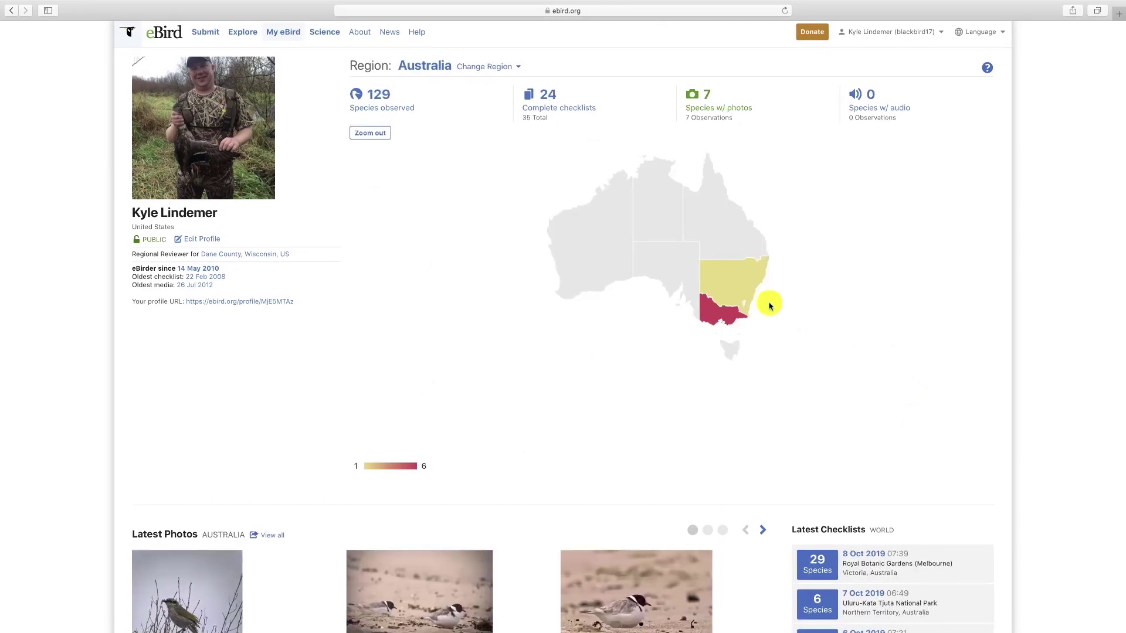
click(716, 317)
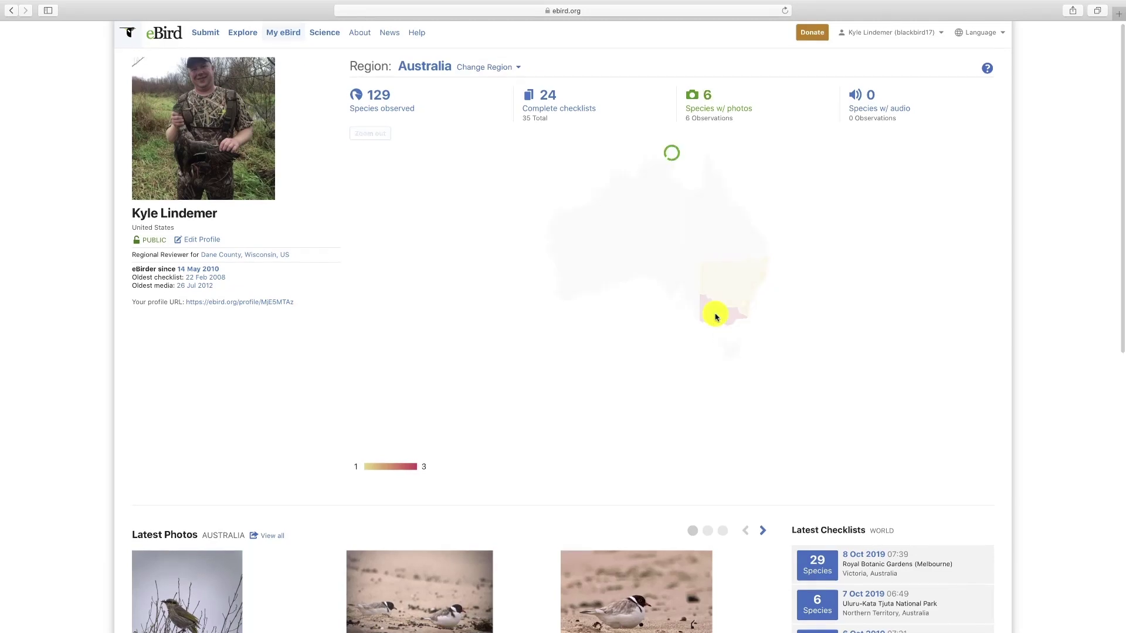
- Review the Victoria, AU summary and bring up the account dropdown
scroll(645, 336, down, 6)
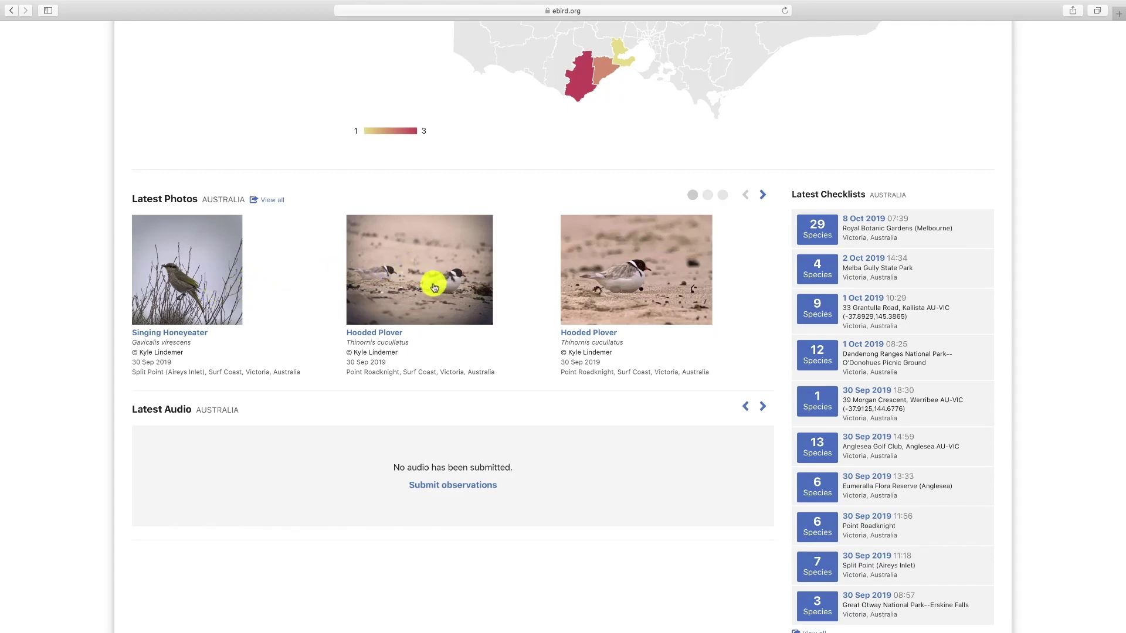
scroll(433, 288, up, 6)
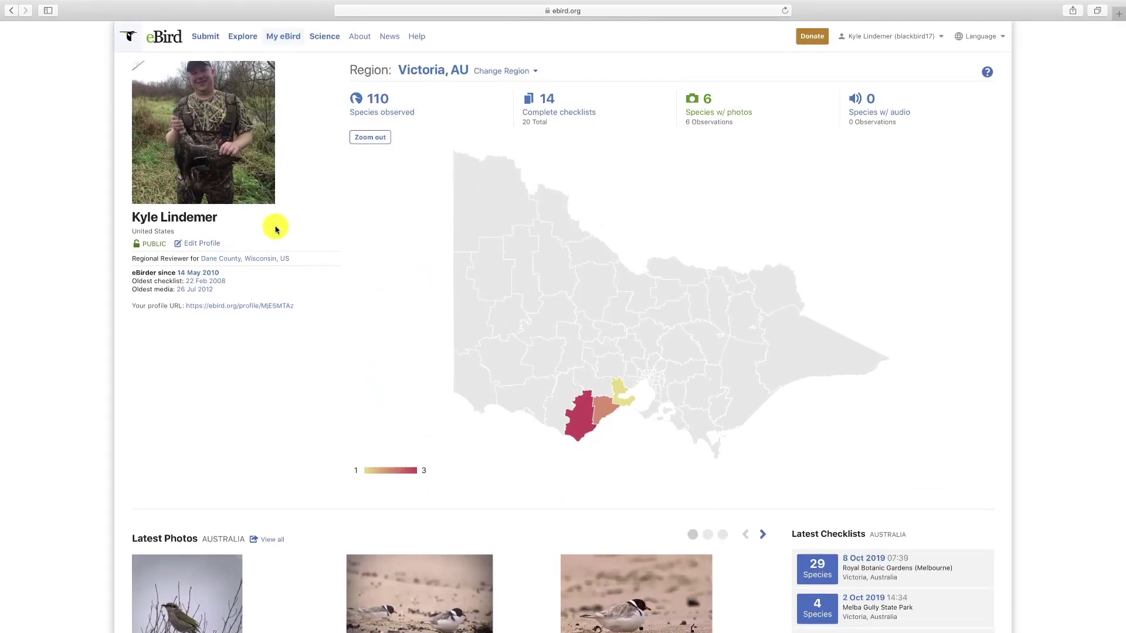
scroll(878, 104, down, 1)
click(934, 38)
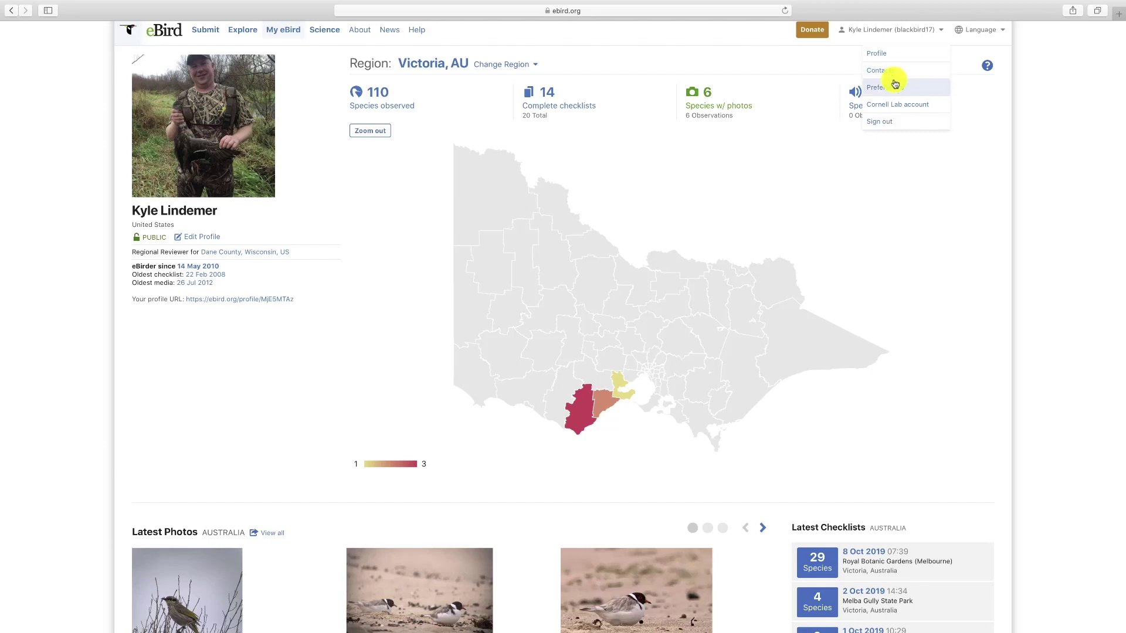
- In Preferences, keep English (United States) common names and set species name display to Both
click(893, 90)
scroll(815, 176, down, 3)
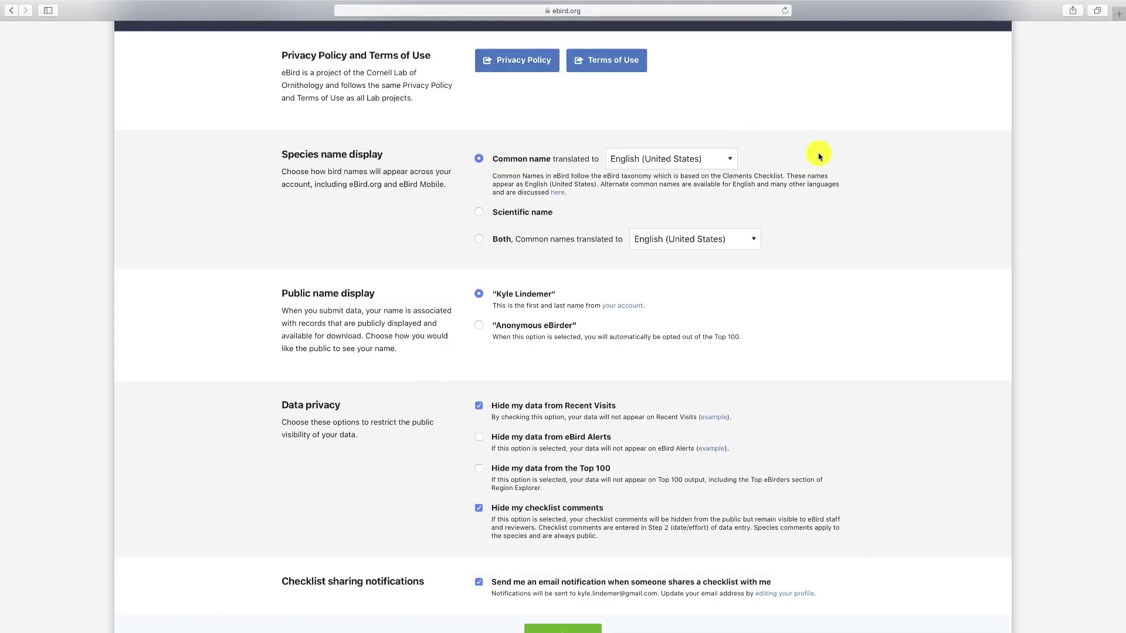
click(727, 165)
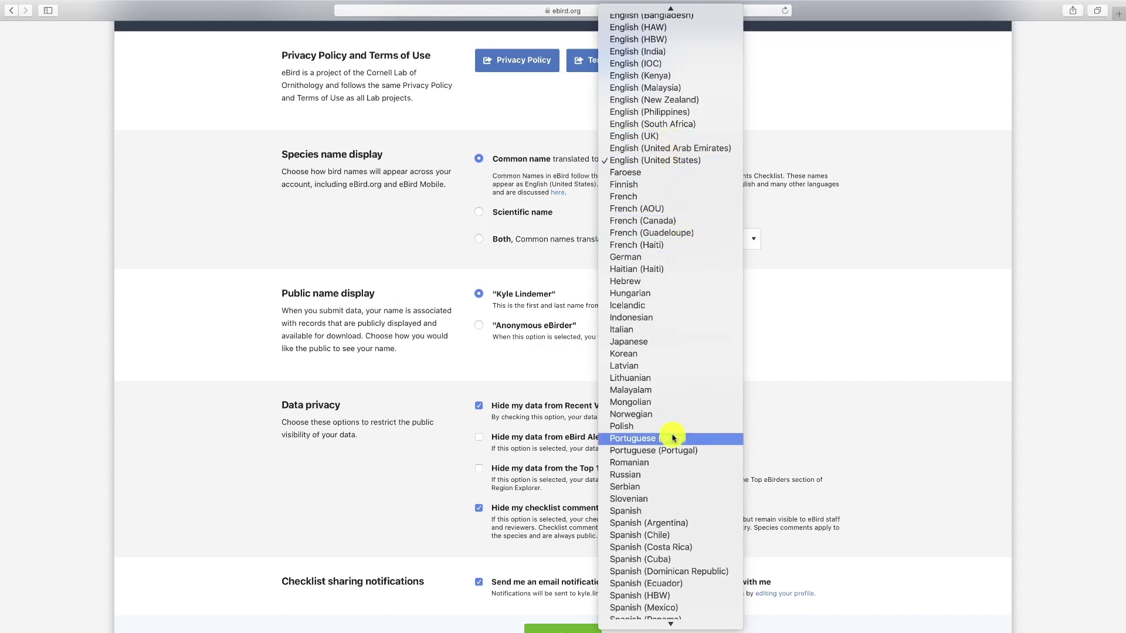
scroll(673, 436, down, 3)
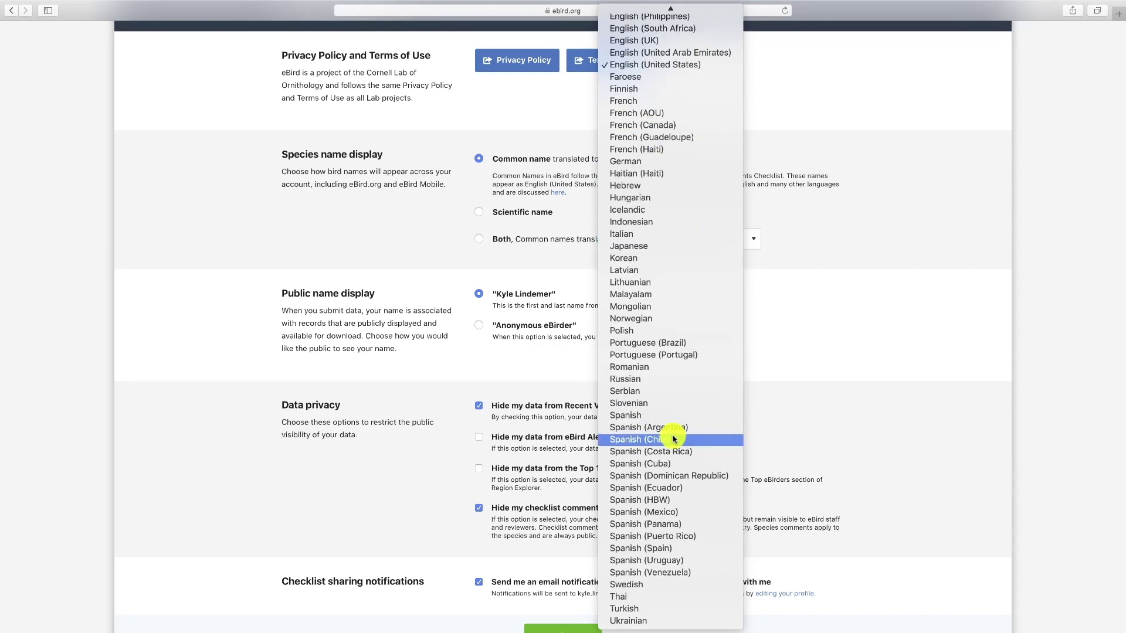
click(881, 225)
click(479, 212)
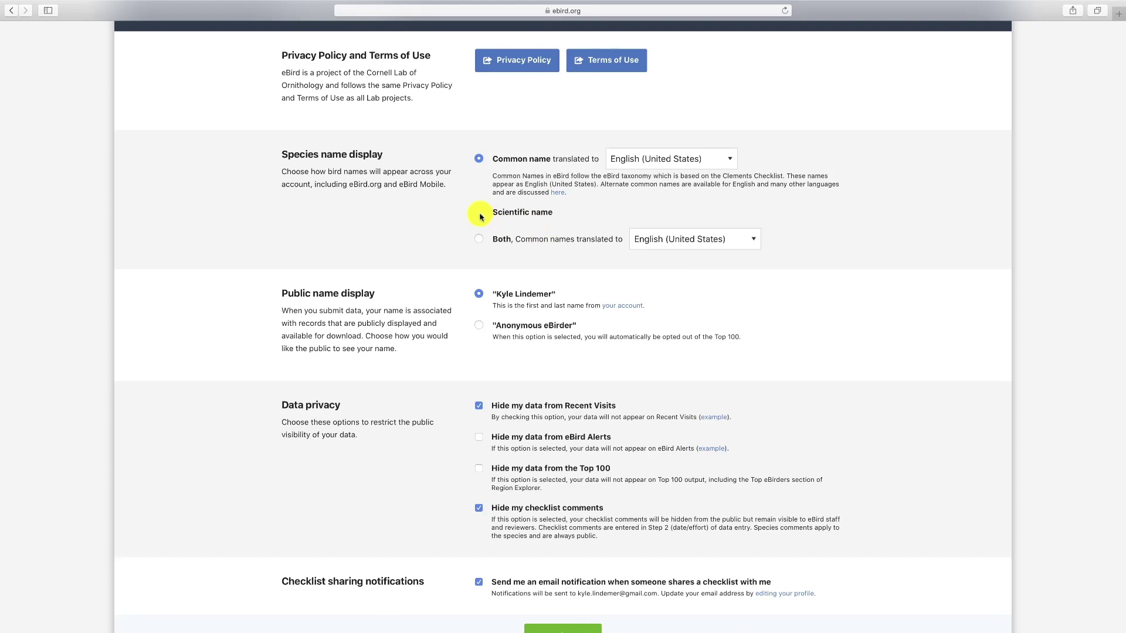
click(479, 239)
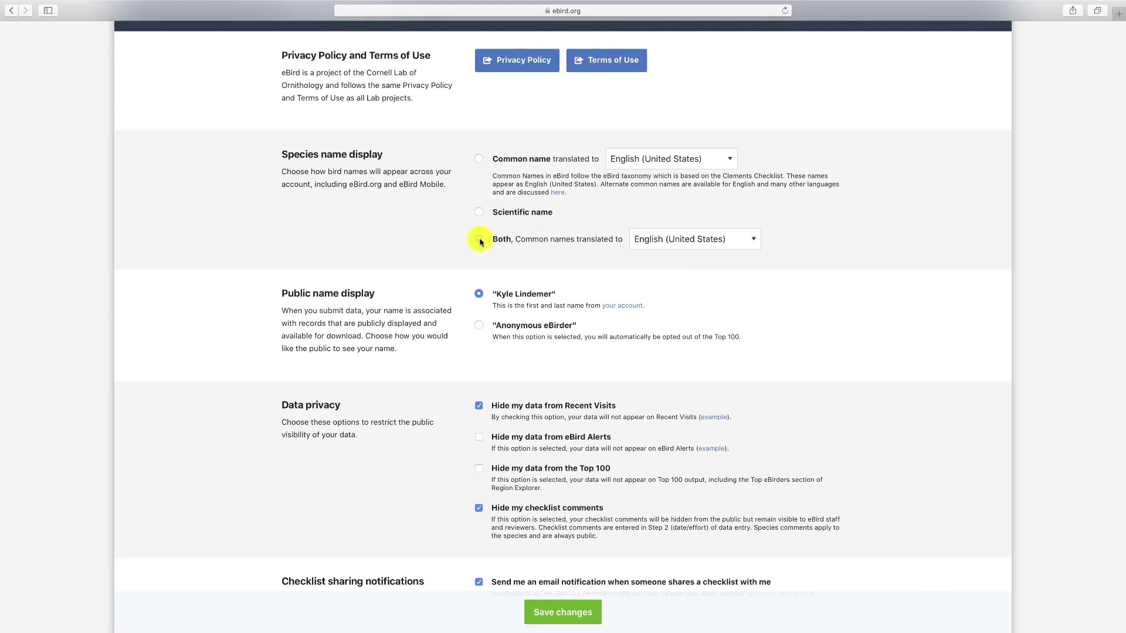
scroll(479, 242, down, 3)
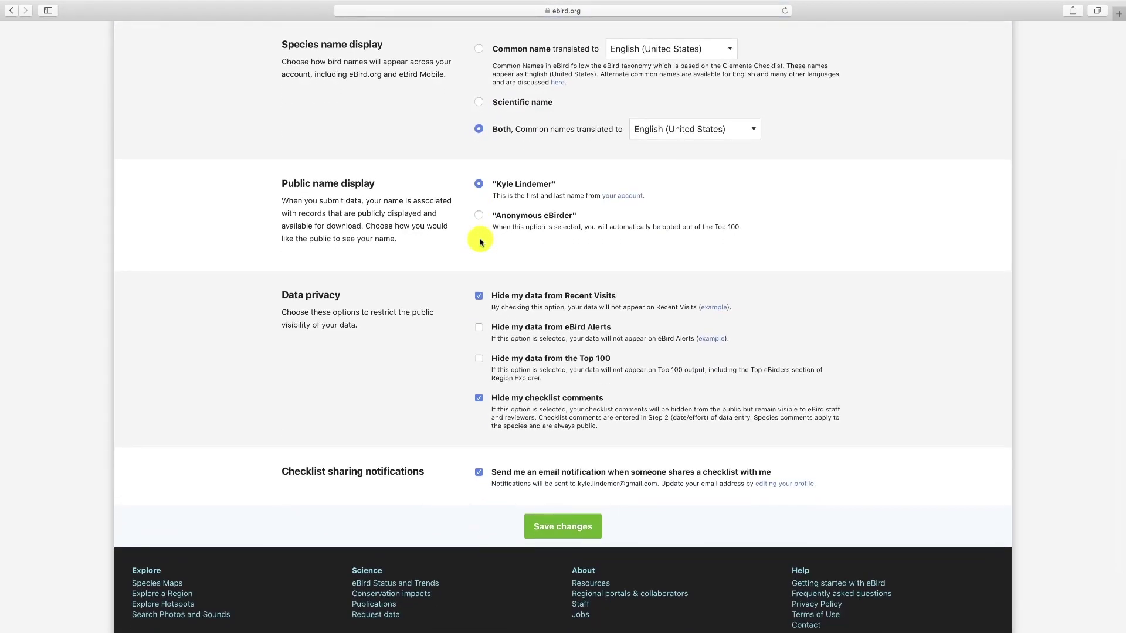
scroll(479, 242, down, 1)
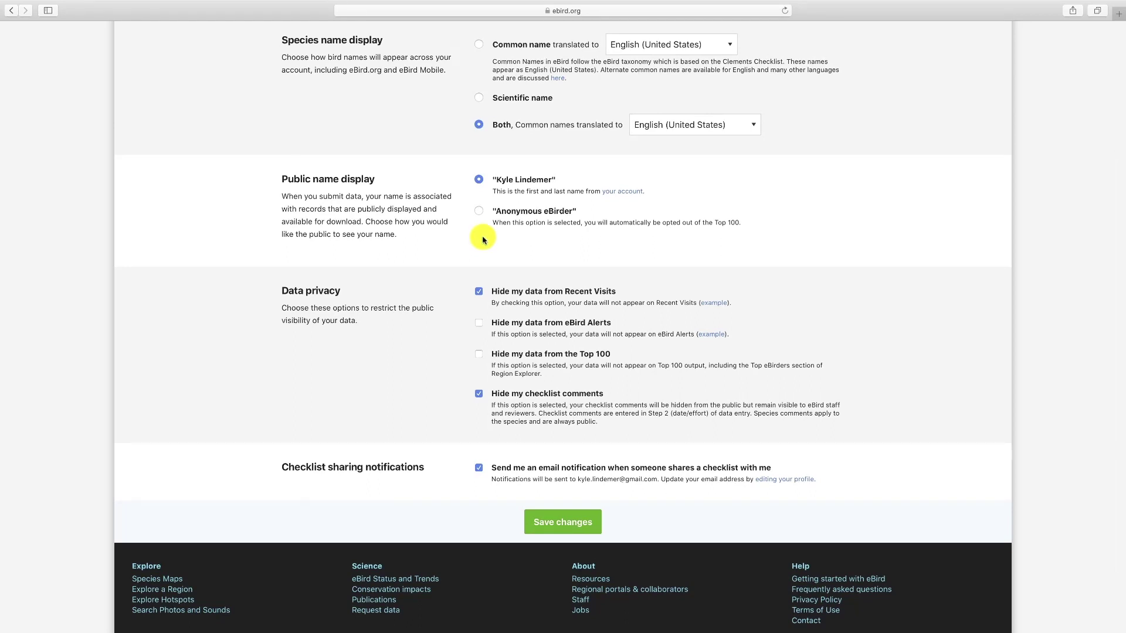
- Try Anonymous eBirder as the public name, then switch back to your own name
click(503, 181)
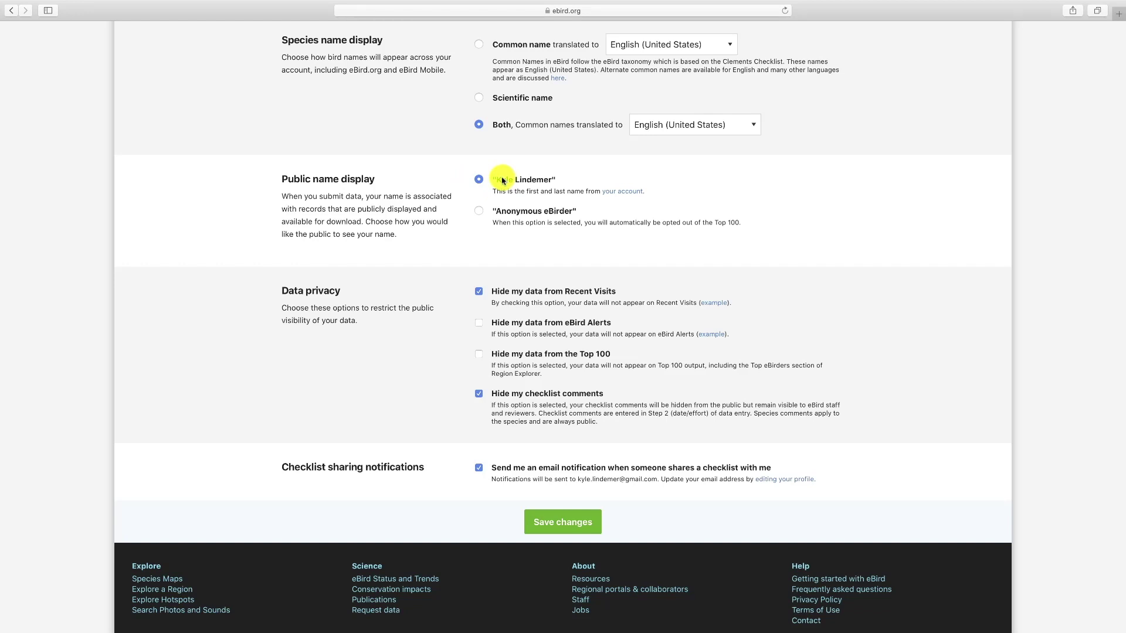
click(479, 212)
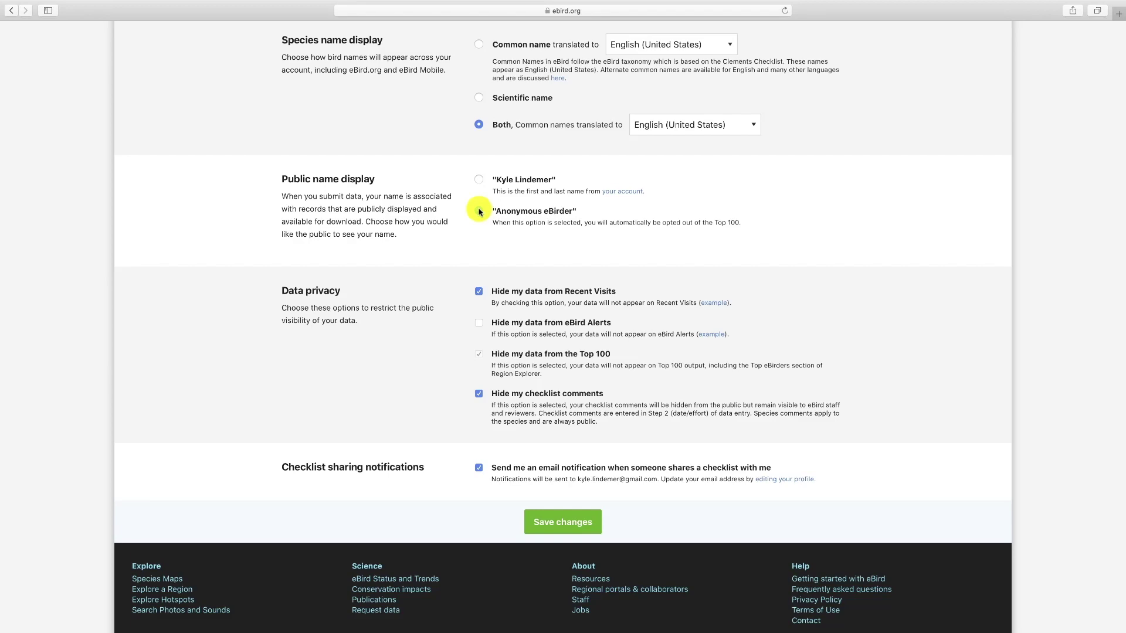
click(479, 179)
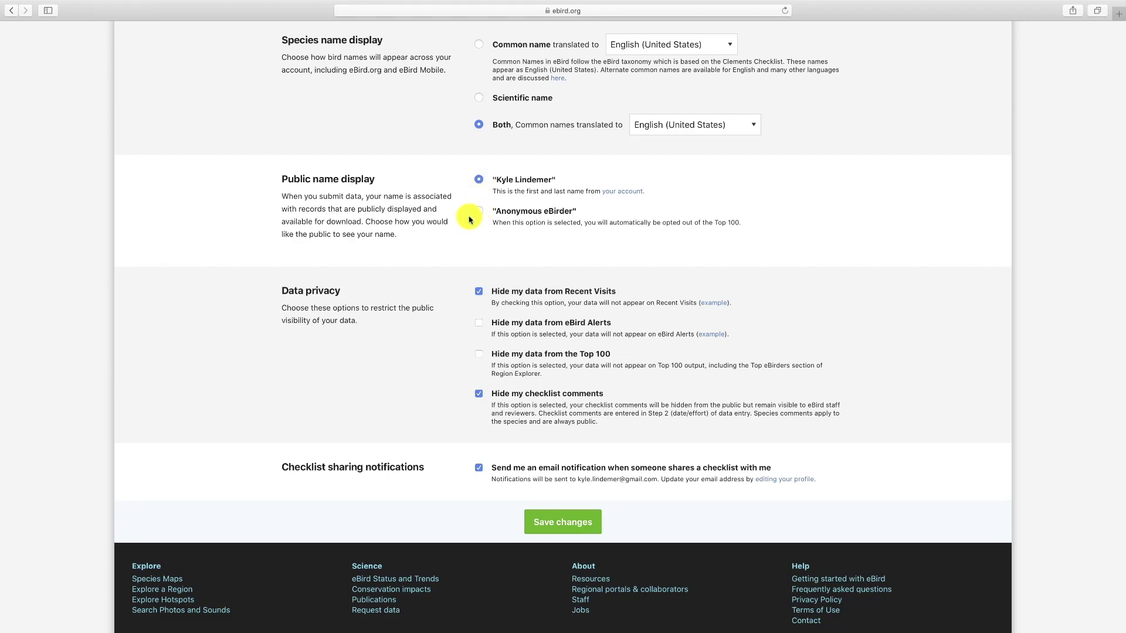
scroll(469, 220, down, 3)
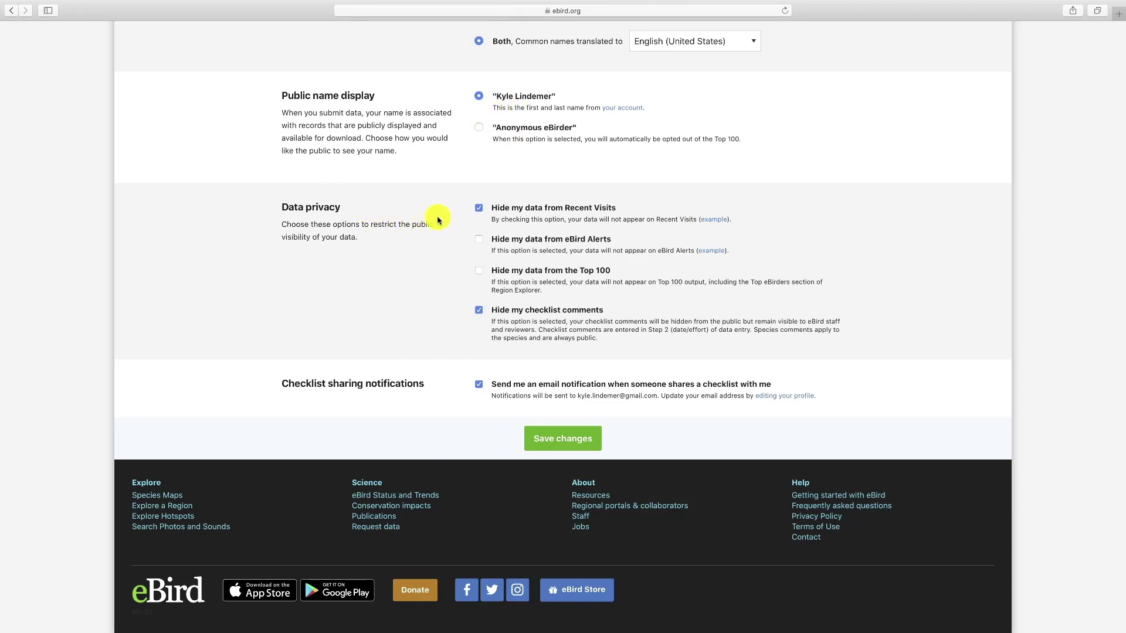
click(479, 209)
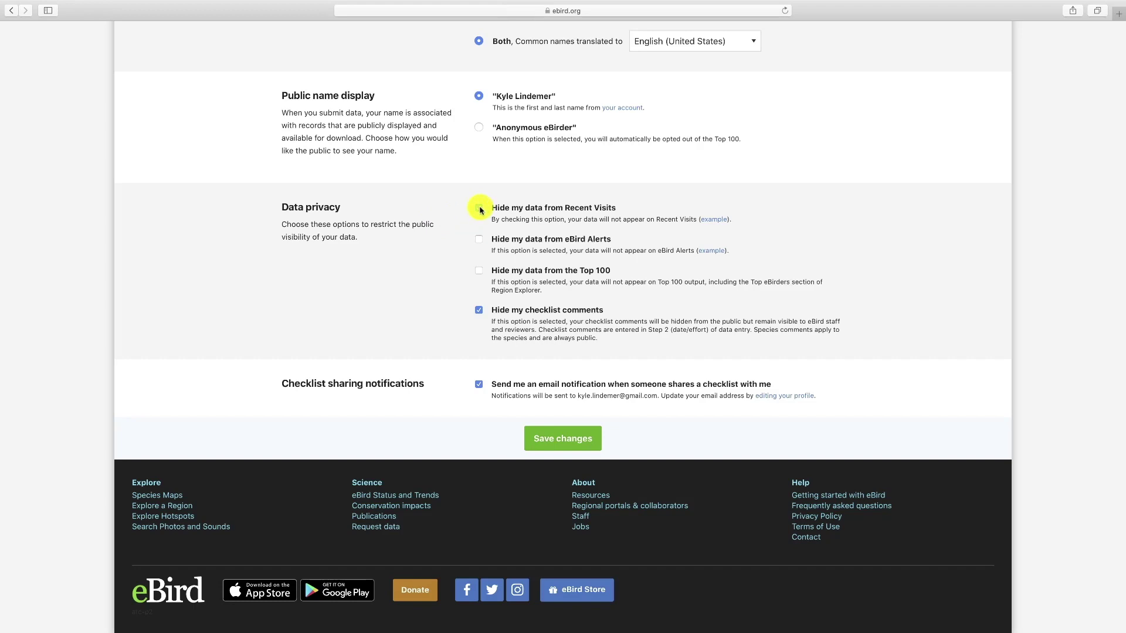
click(479, 208)
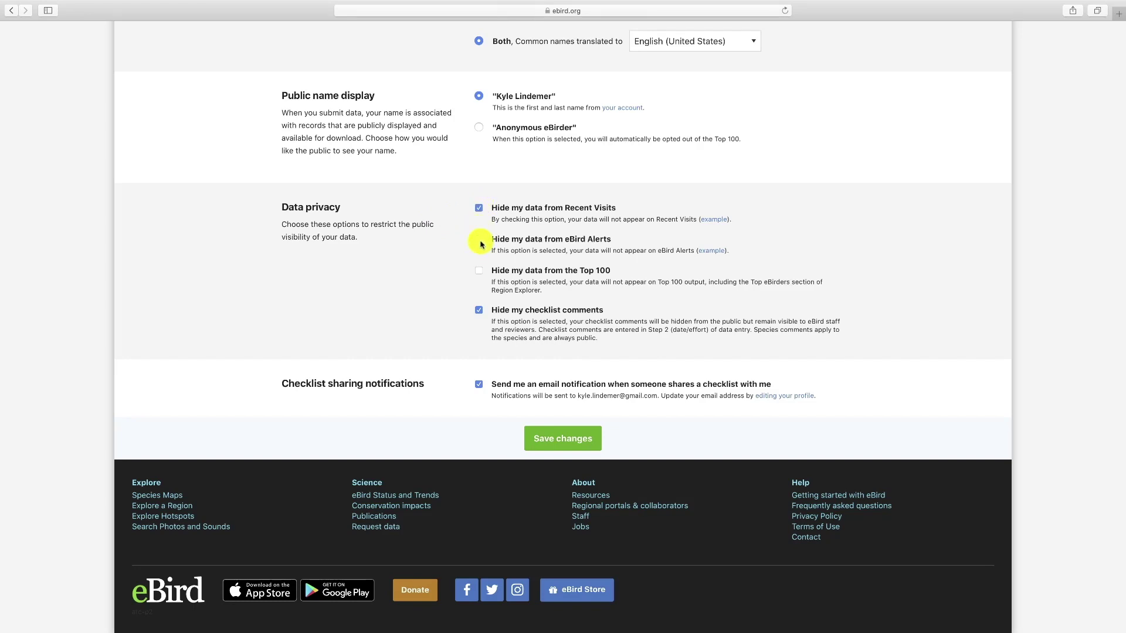
click(479, 271)
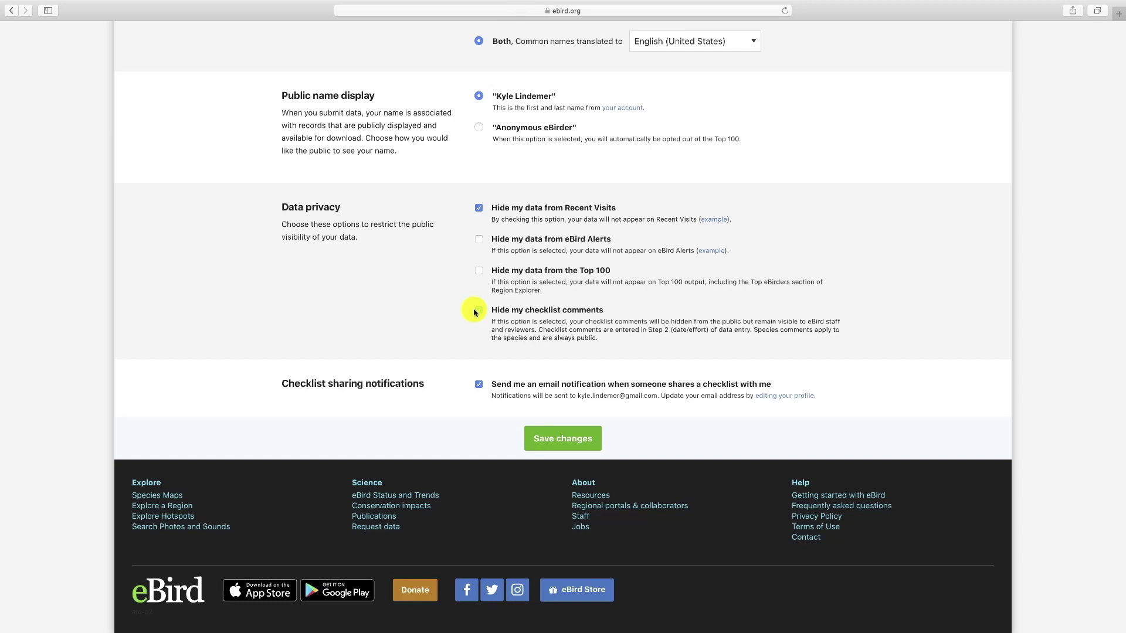
click(478, 240)
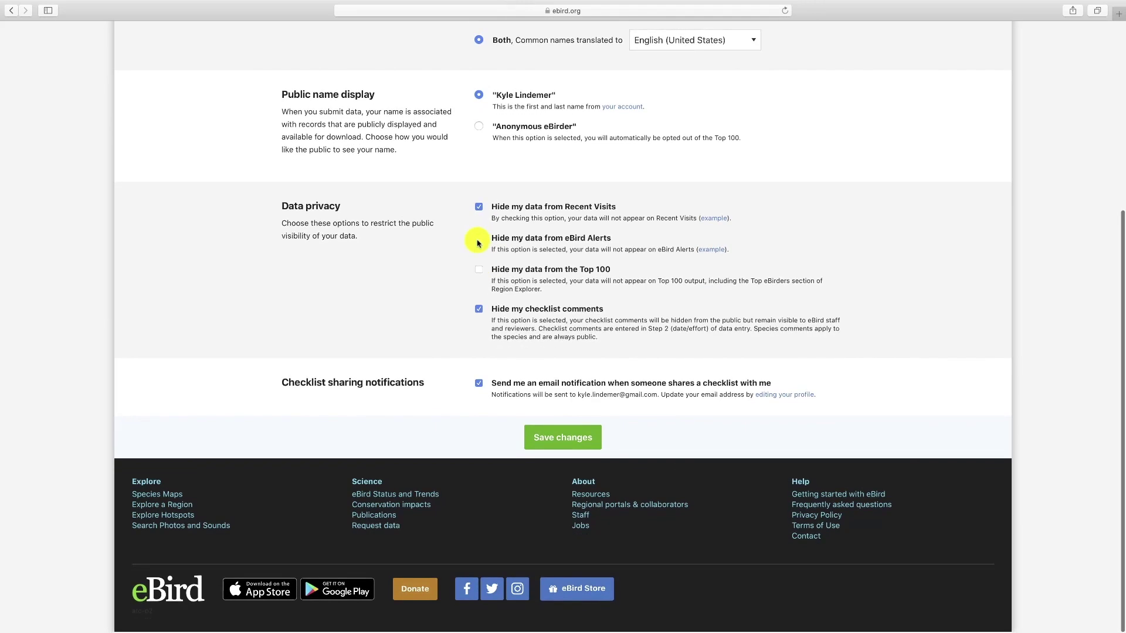
scroll(472, 293, up, 1)
click(479, 392)
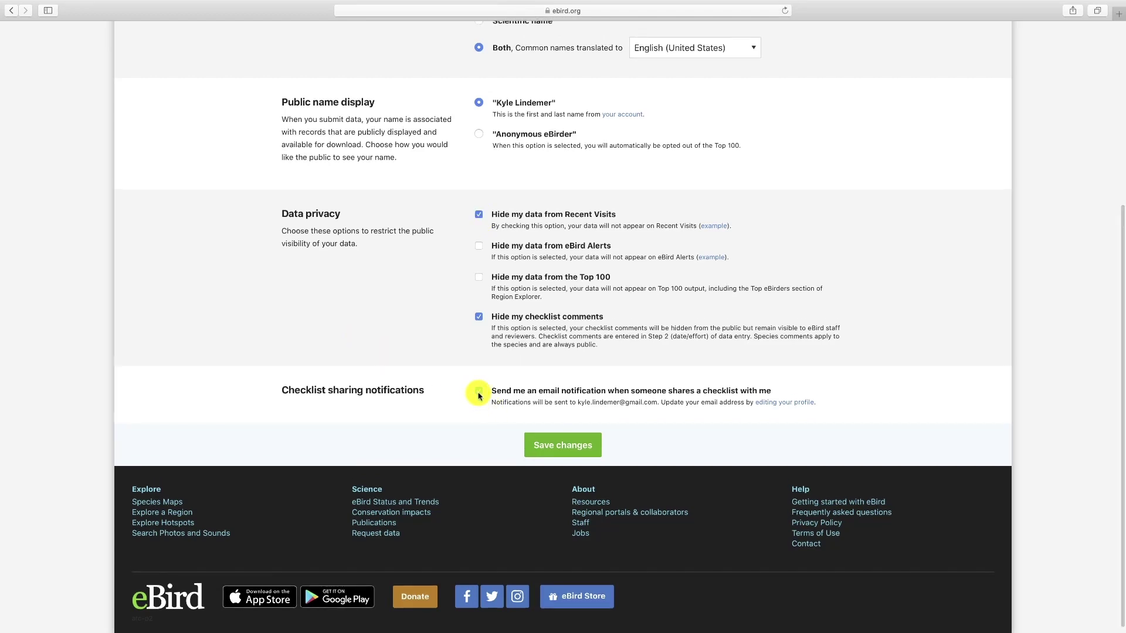
scroll(478, 395, up, 1)
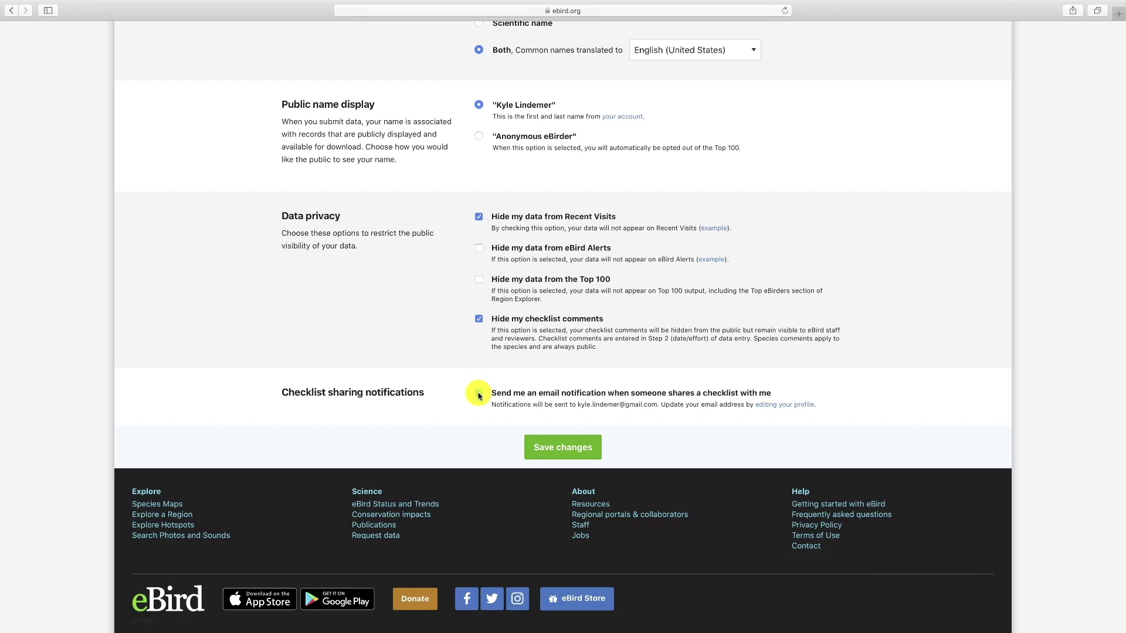
click(478, 394)
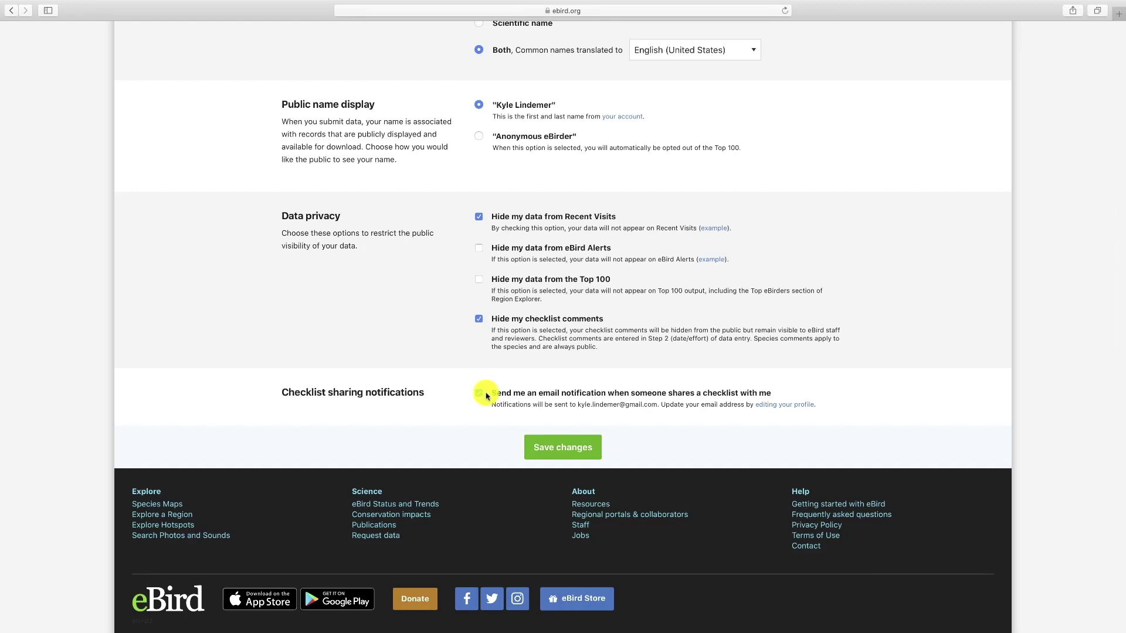
- Save the preferences, view the Cornell Lab account details, then return and reopen the account options
click(560, 448)
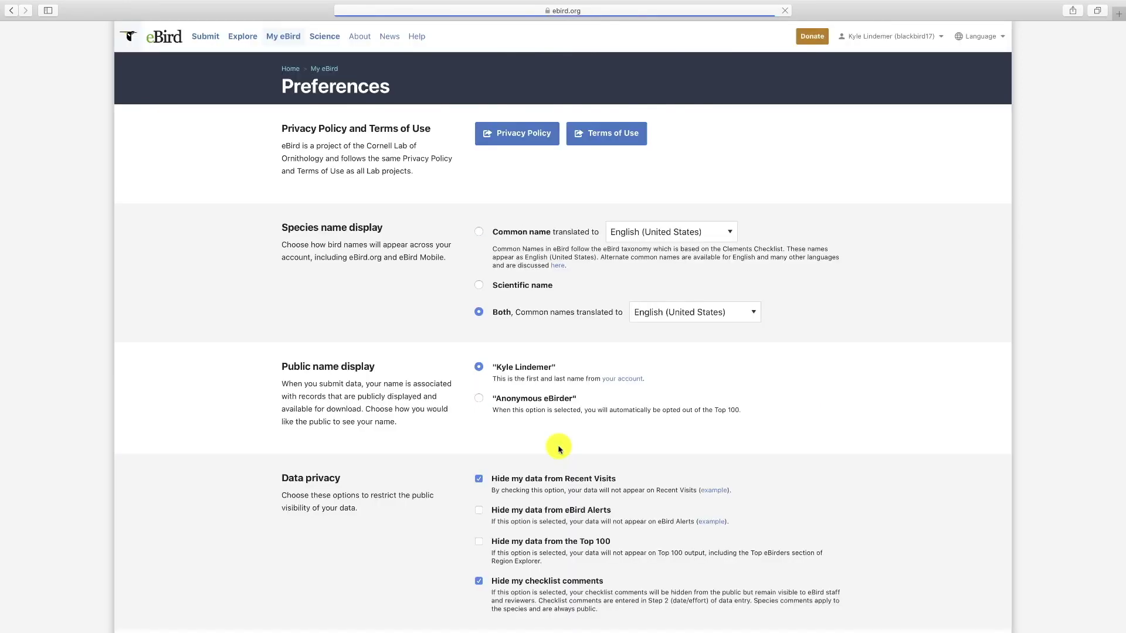
click(915, 39)
click(906, 113)
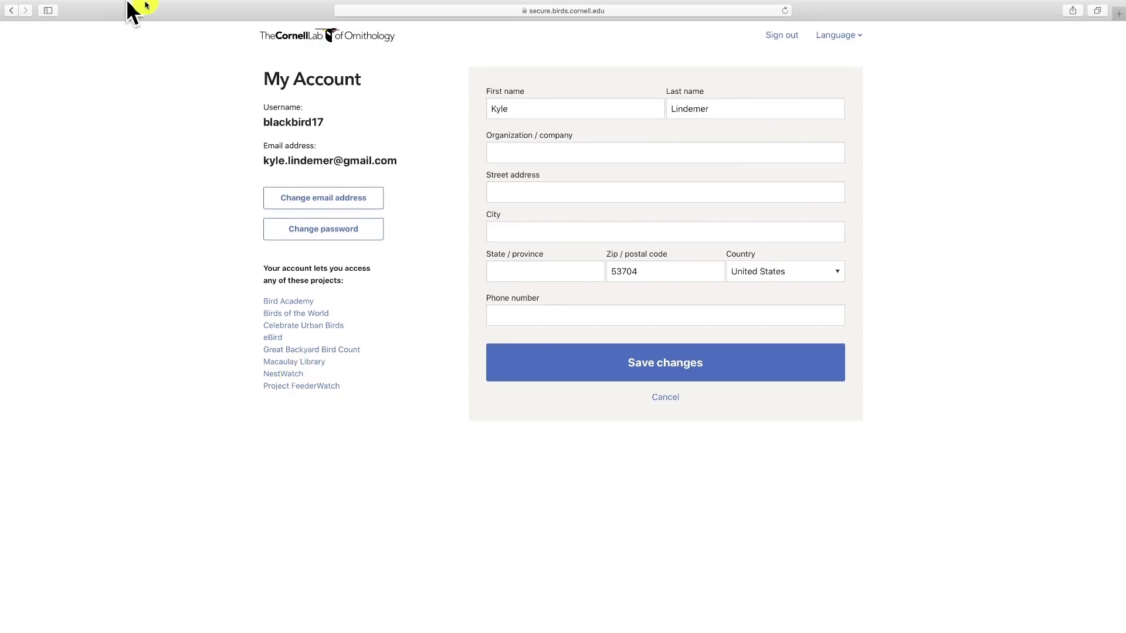
click(11, 11)
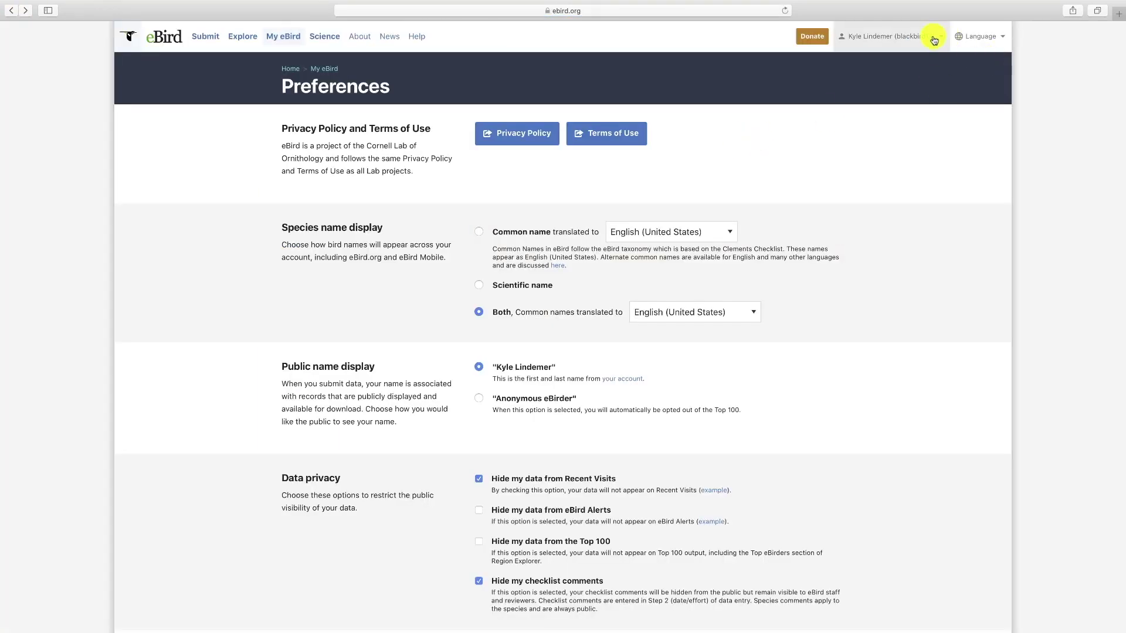
click(932, 39)
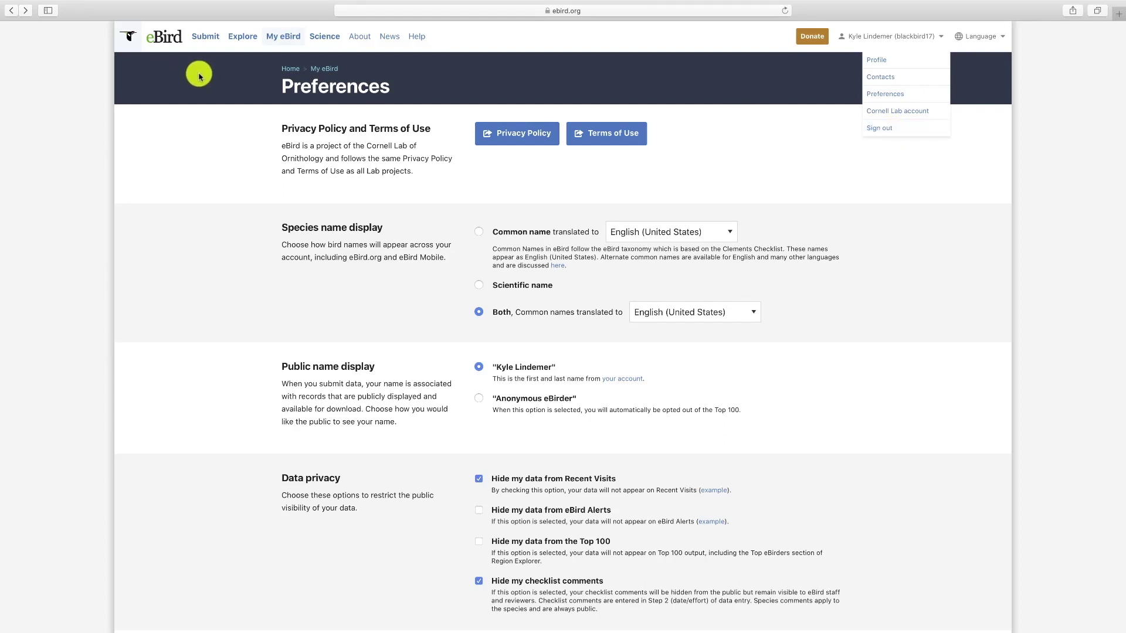
- Browse the help articles in the eBird Help Center
click(417, 37)
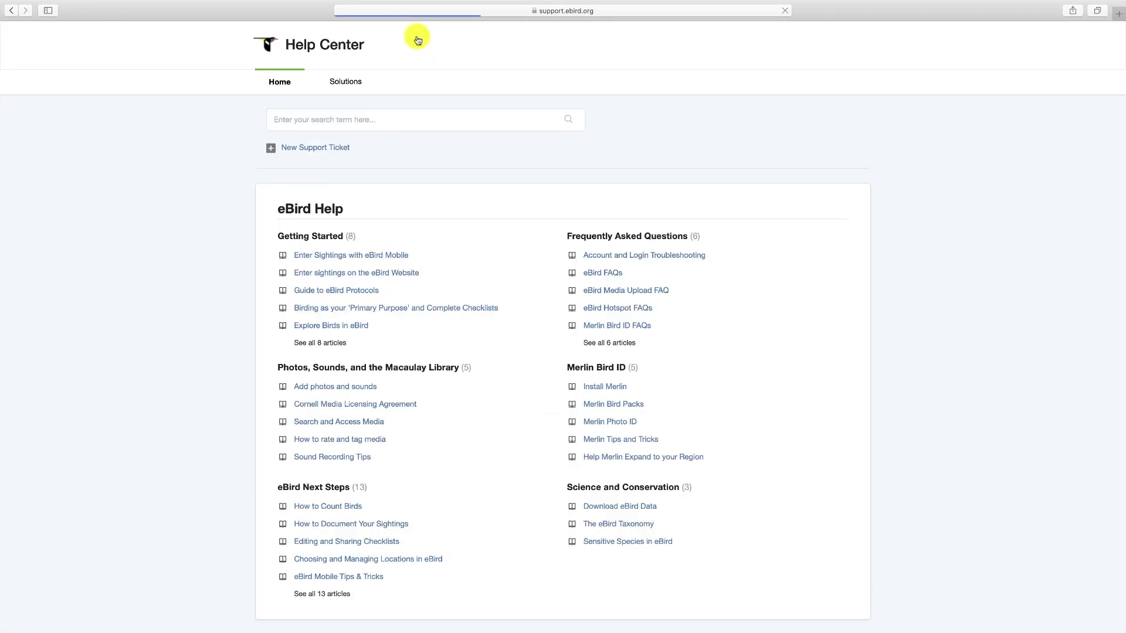
scroll(434, 171, down, 1)
scroll(434, 171, down, 2)
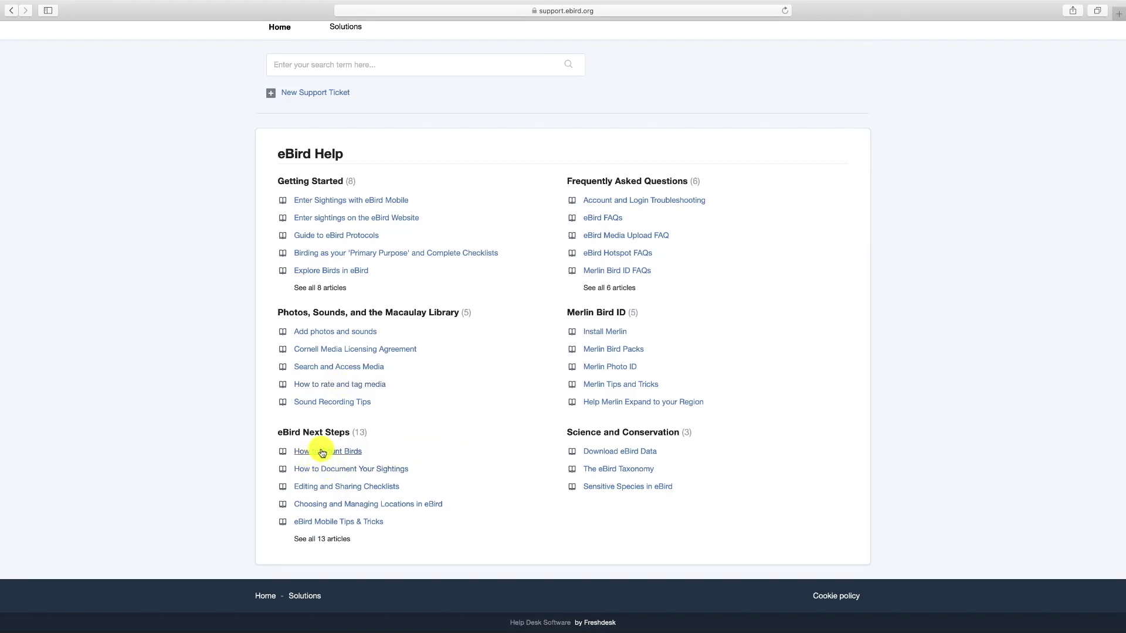
scroll(386, 497, up, 1)
scroll(419, 510, down, 1)
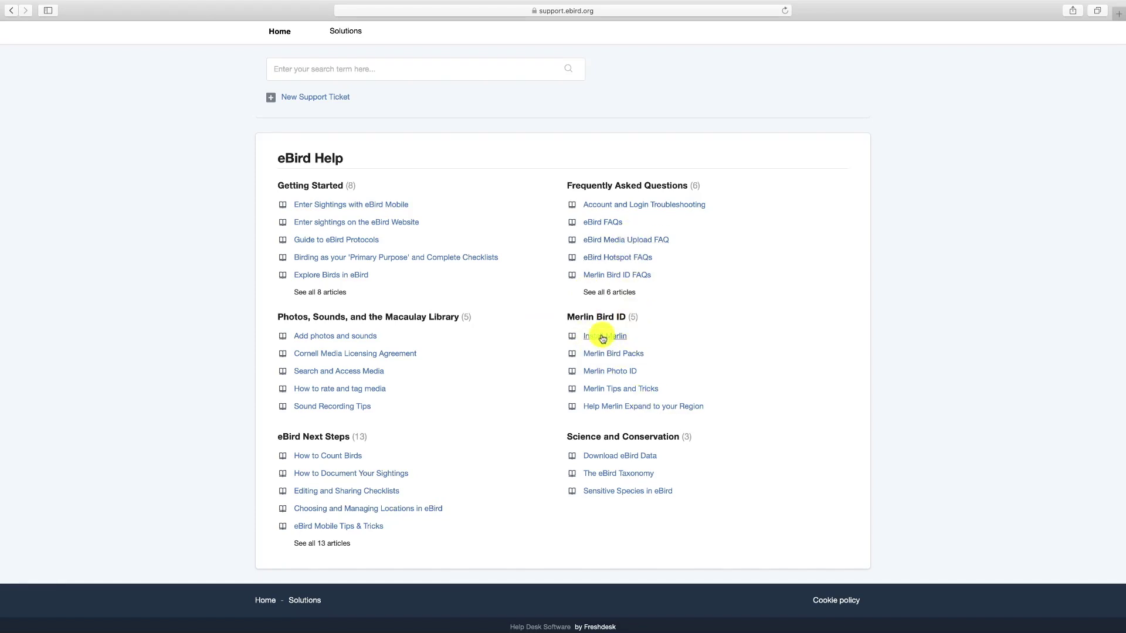
scroll(515, 401, up, 2)
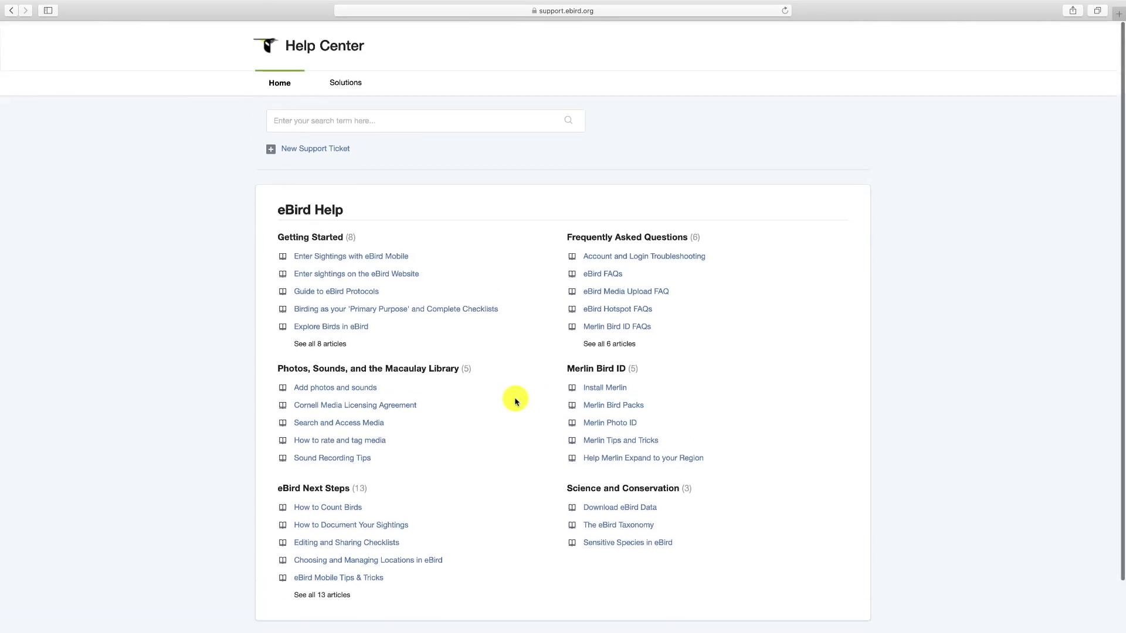
- Focus the help article search, then return to Preferences and open eBird News
click(335, 121)
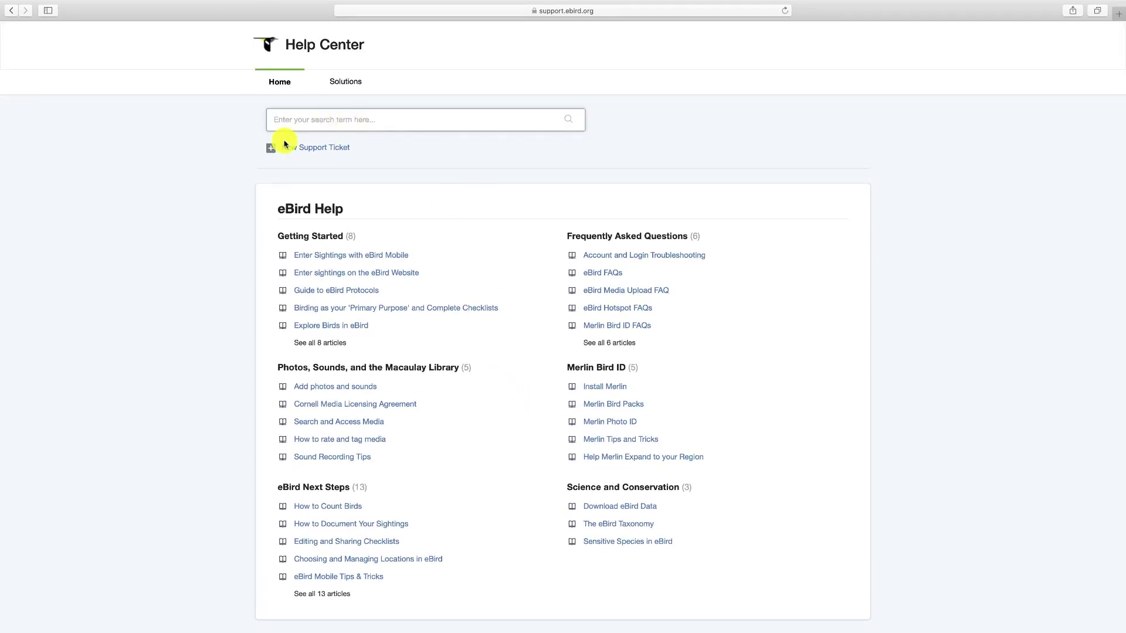
scroll(305, 129, down, 1)
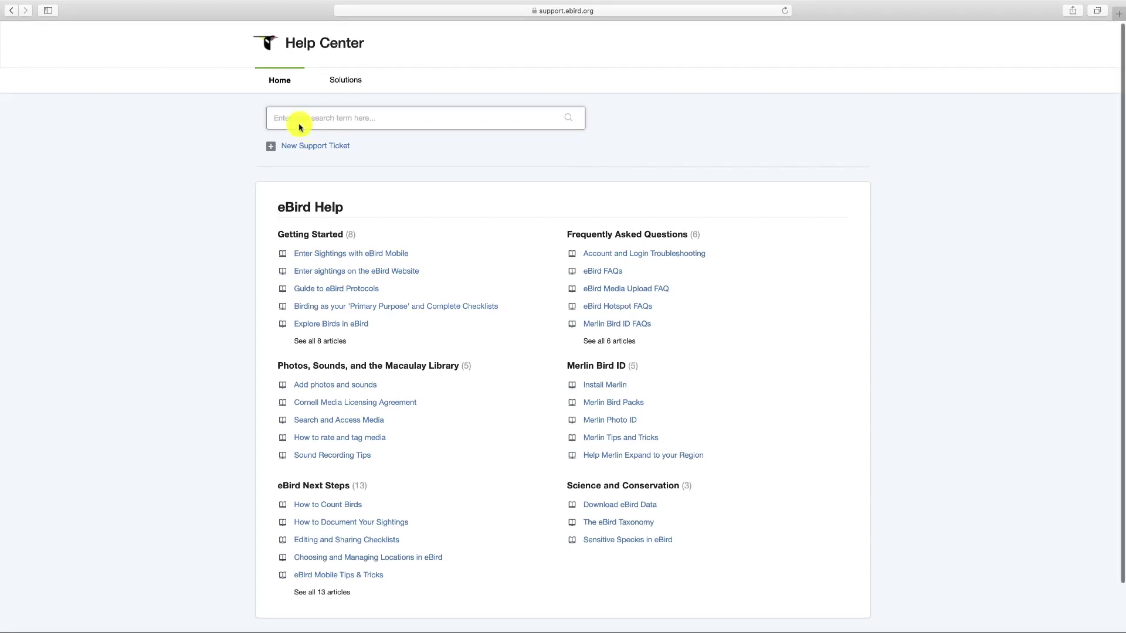
click(15, 12)
click(394, 40)
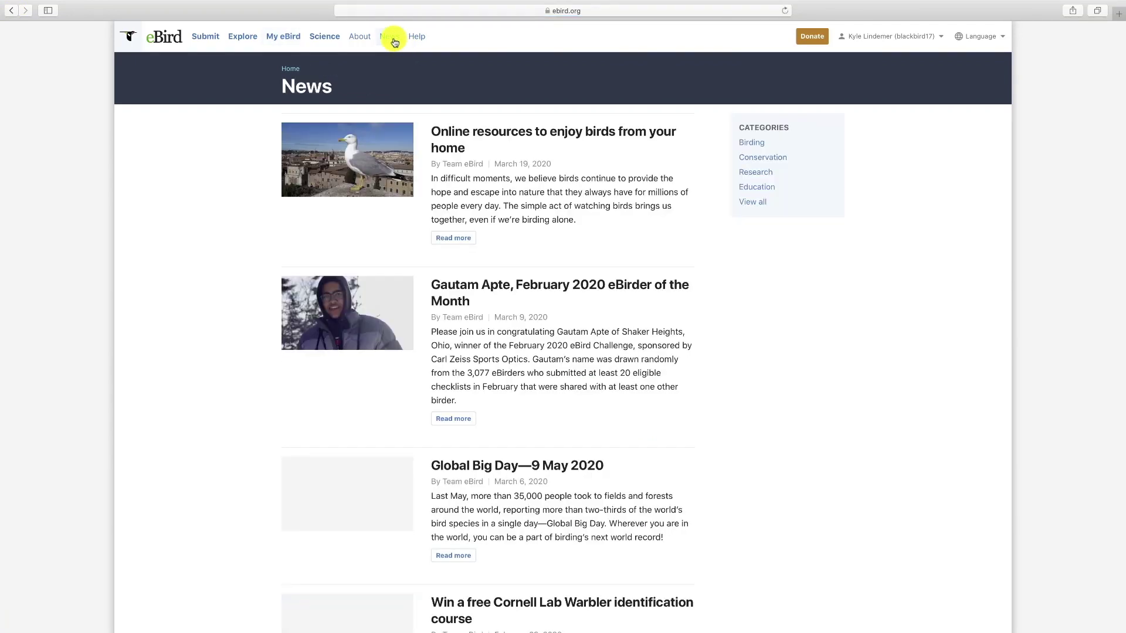
- Scroll through the news posts, then go back to the Preferences page
scroll(556, 215, down, 2)
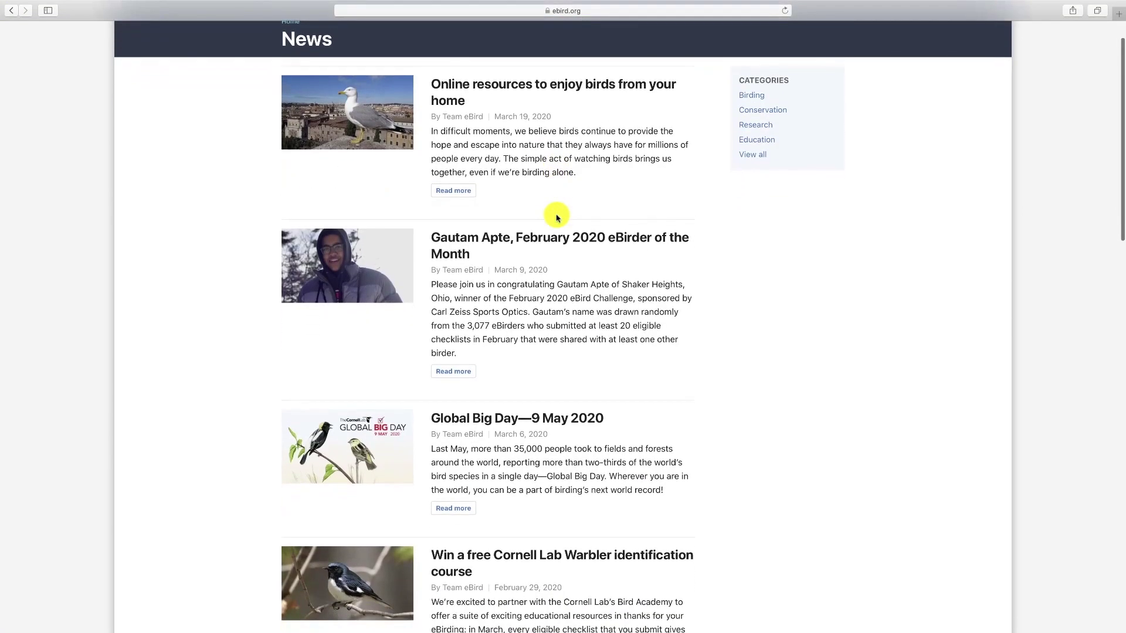
scroll(556, 217, down, 3)
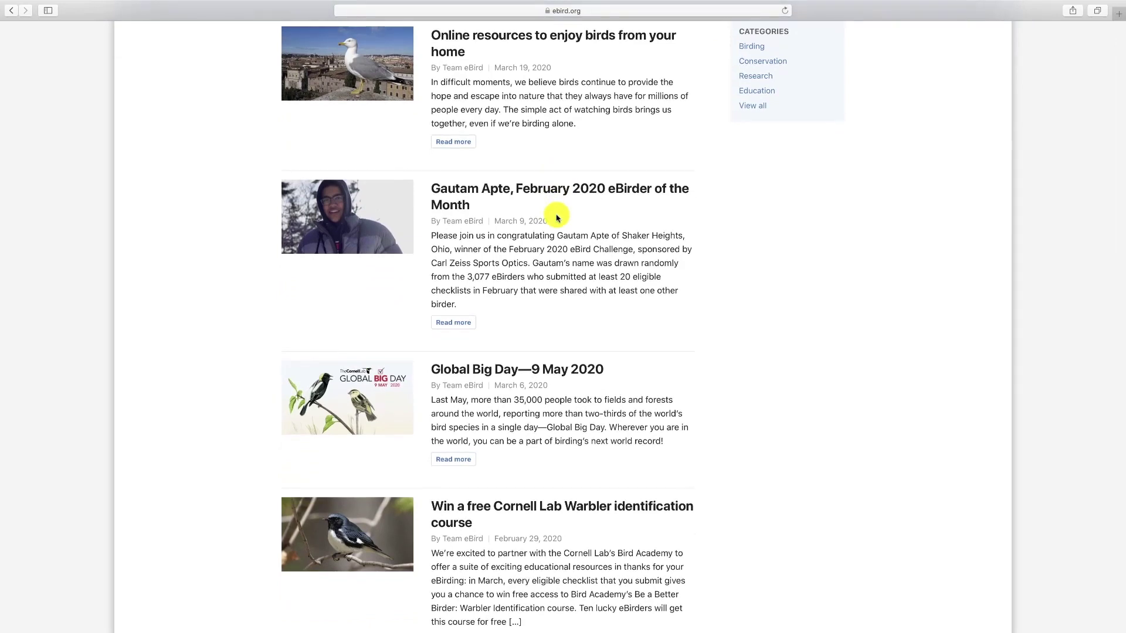
scroll(556, 218, down, 5)
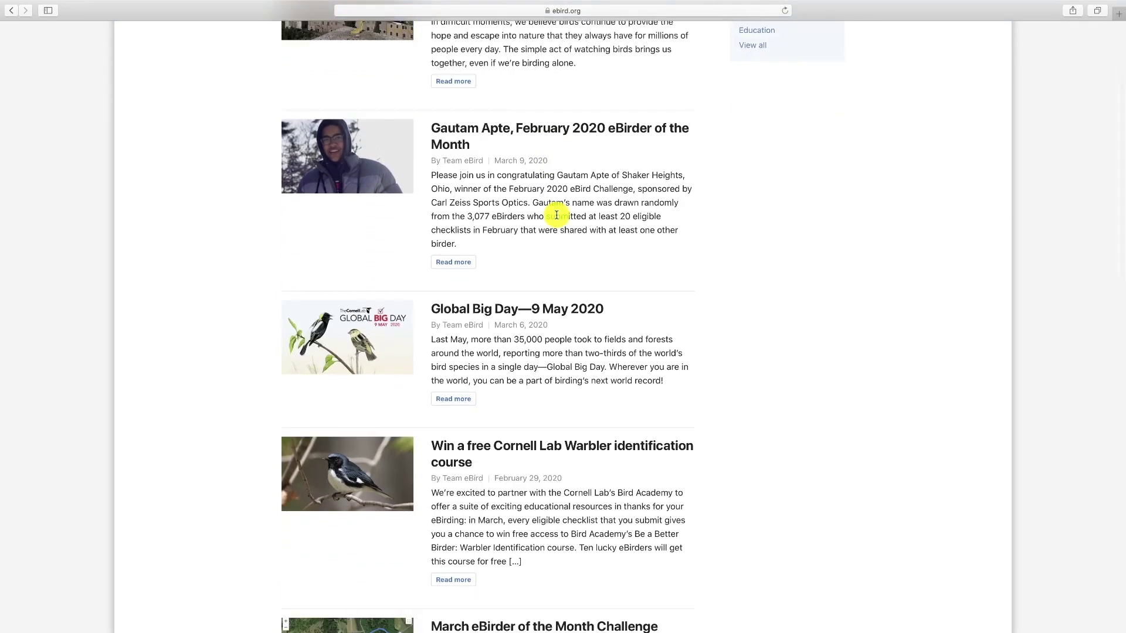
scroll(557, 218, down, 8)
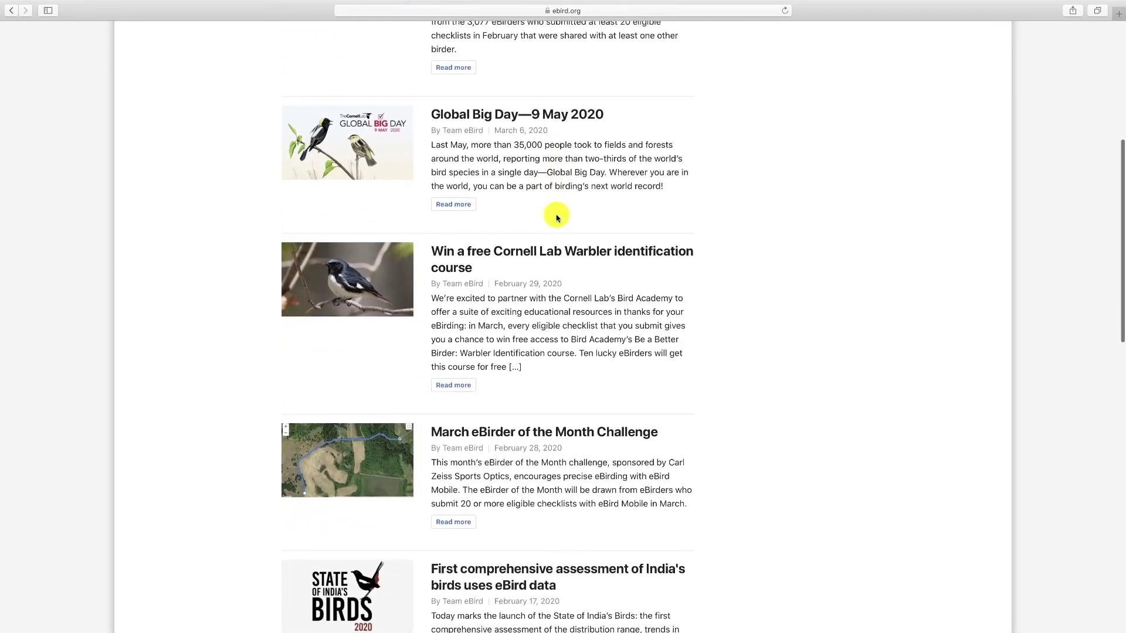
scroll(556, 218, down, 4)
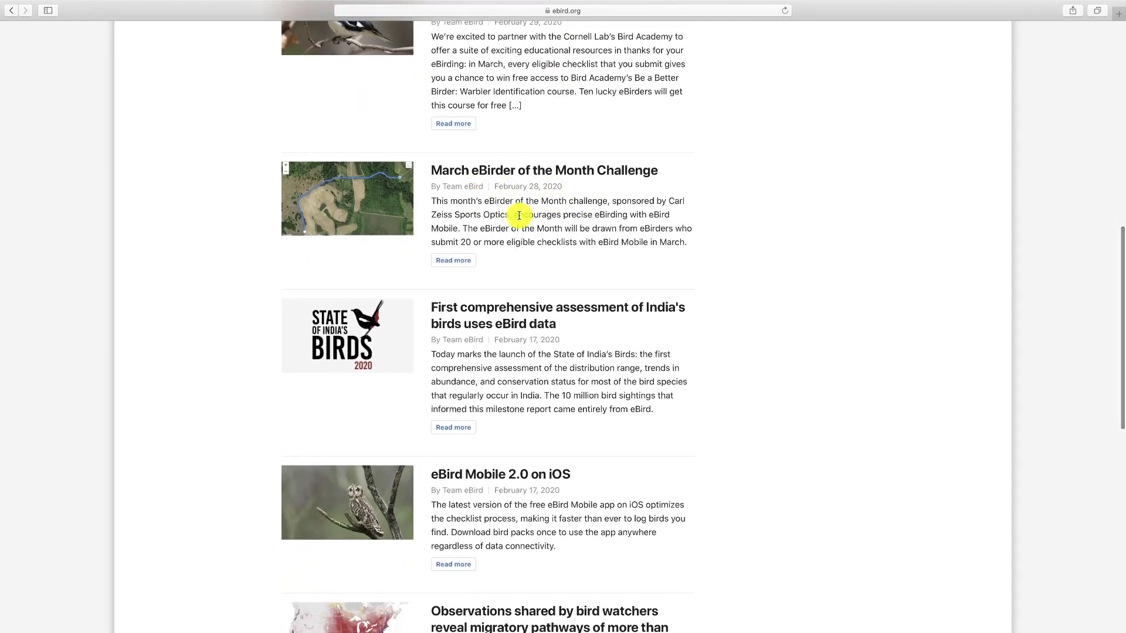
click(11, 13)
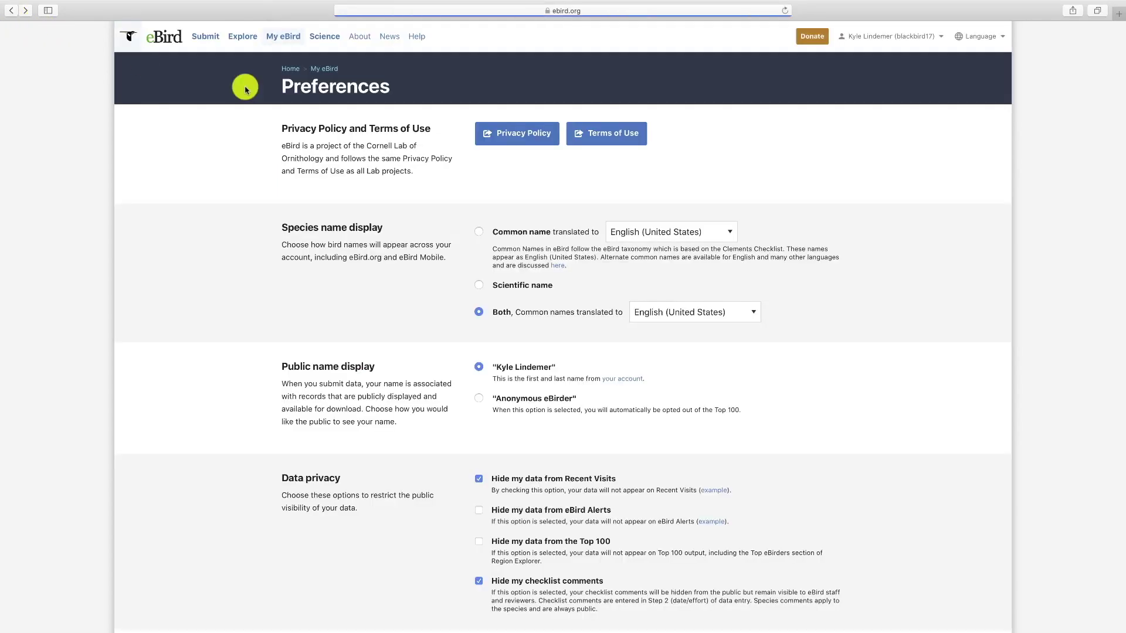
- Look over the About eBird page, then move on to eBird Science
click(362, 42)
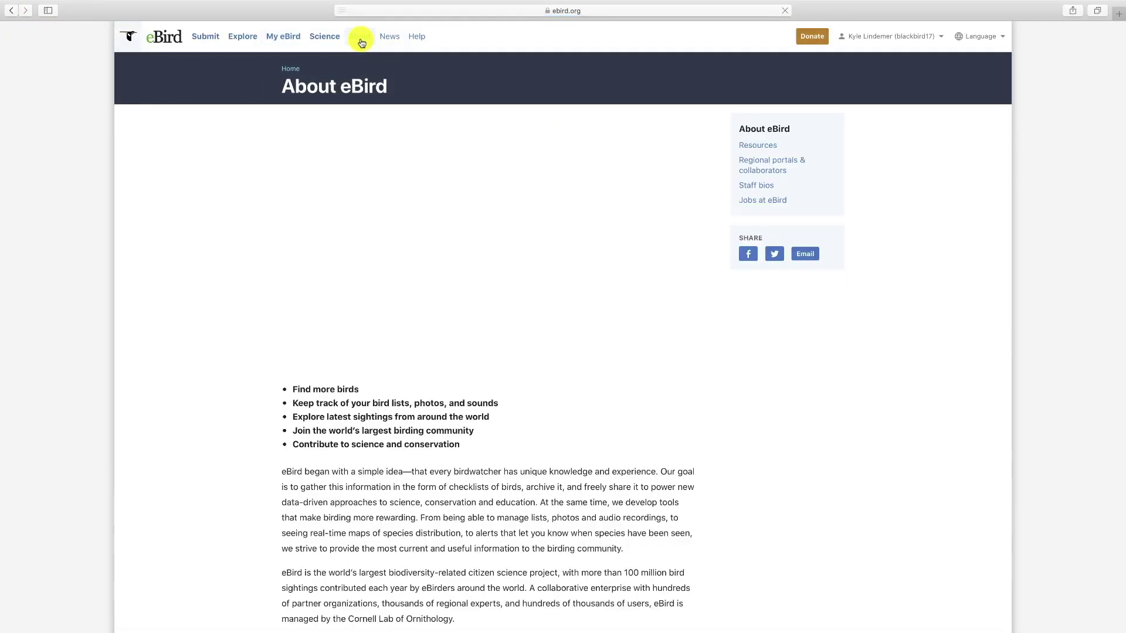
scroll(368, 207, down, 5)
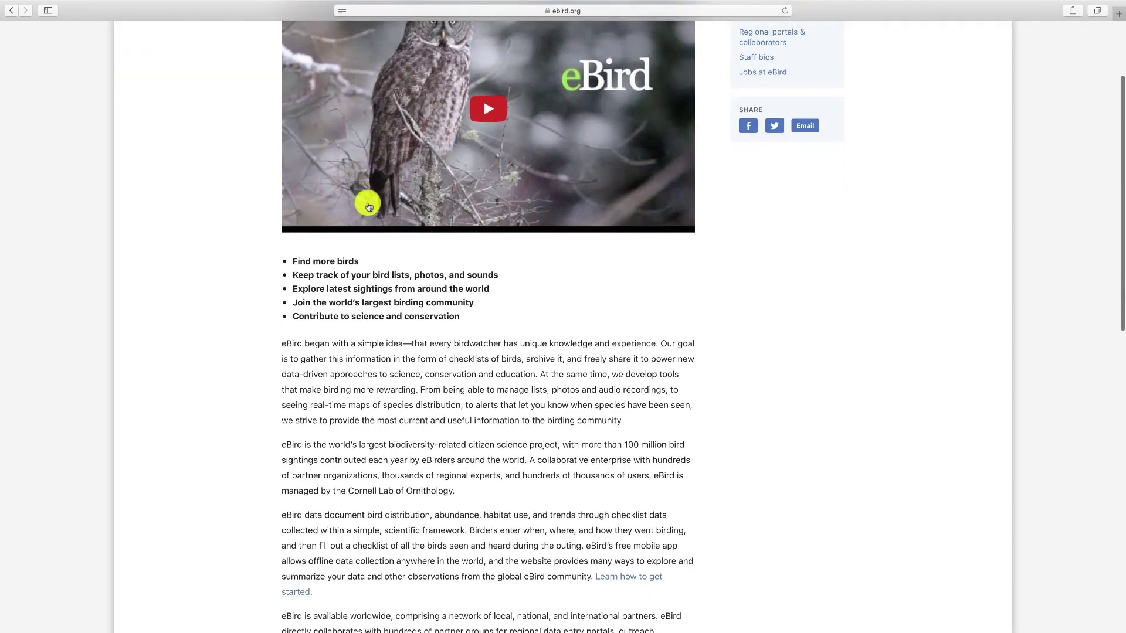
scroll(369, 206, down, 10)
scroll(370, 199, down, 5)
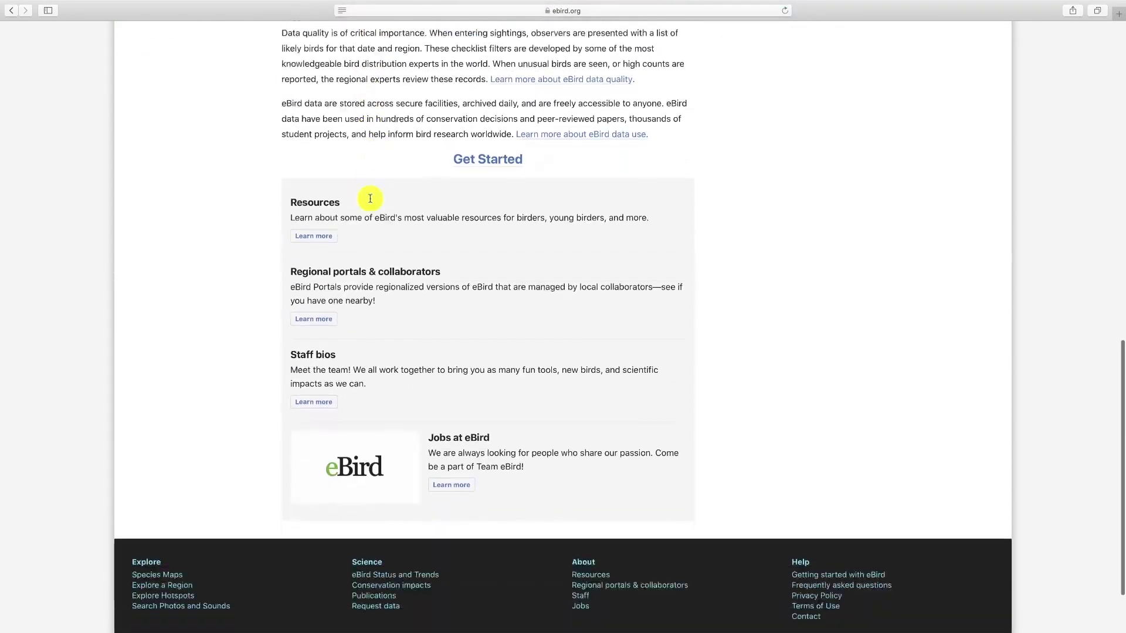
scroll(370, 200, up, 2)
scroll(370, 202, up, 15)
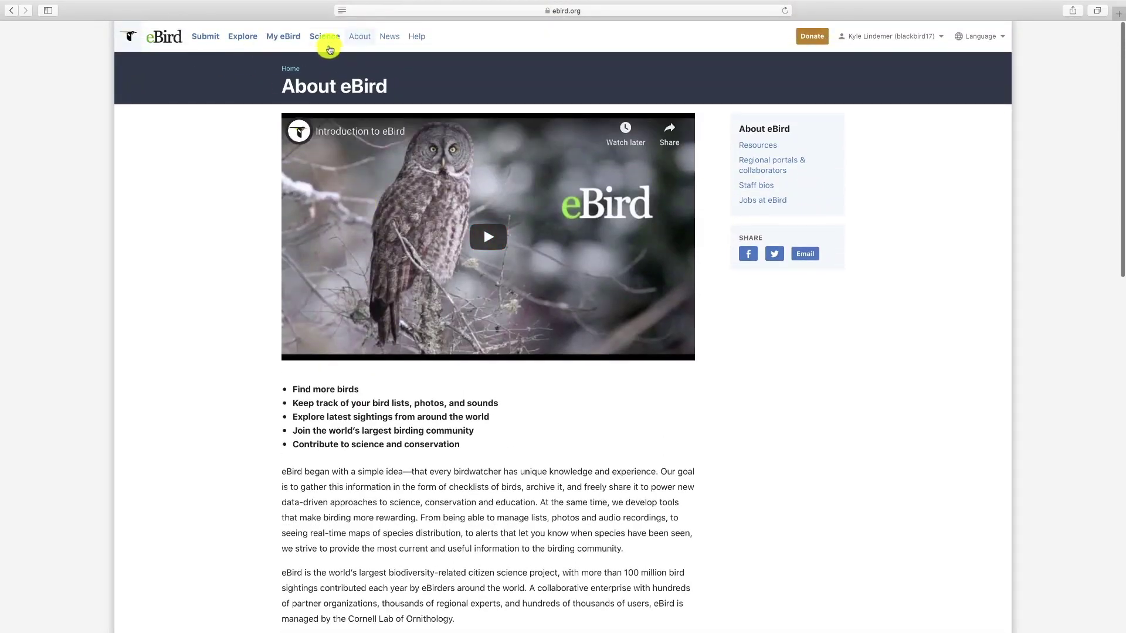
click(324, 39)
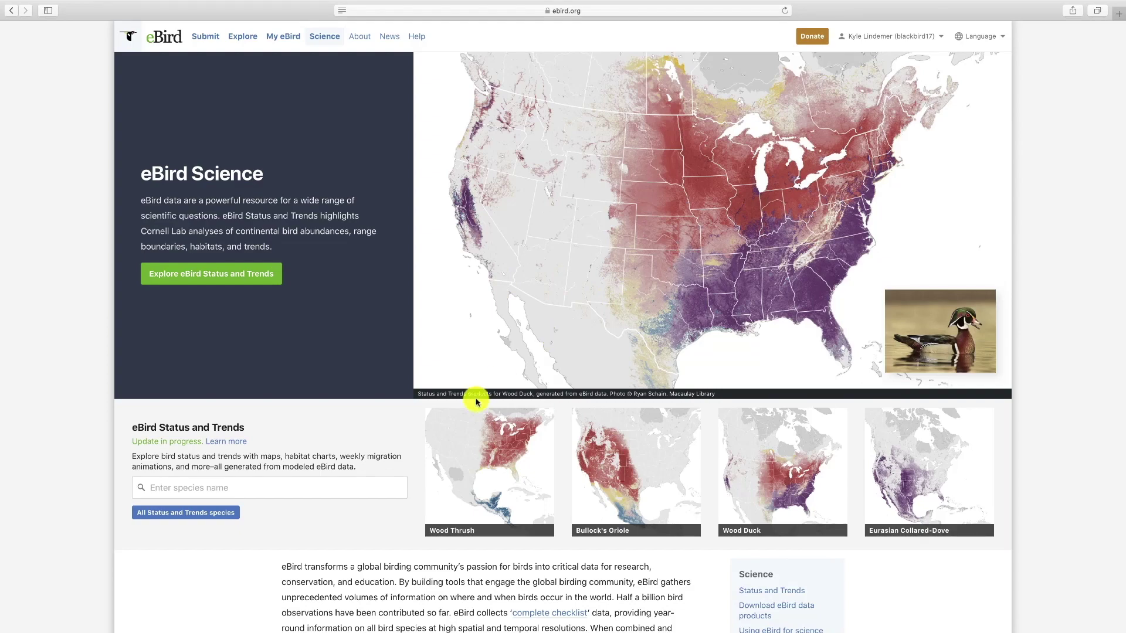
- Search 'yellow-rum', choose Yellow-rumped Warbler, and open its weekly abundance animation
scroll(476, 401, down, 3)
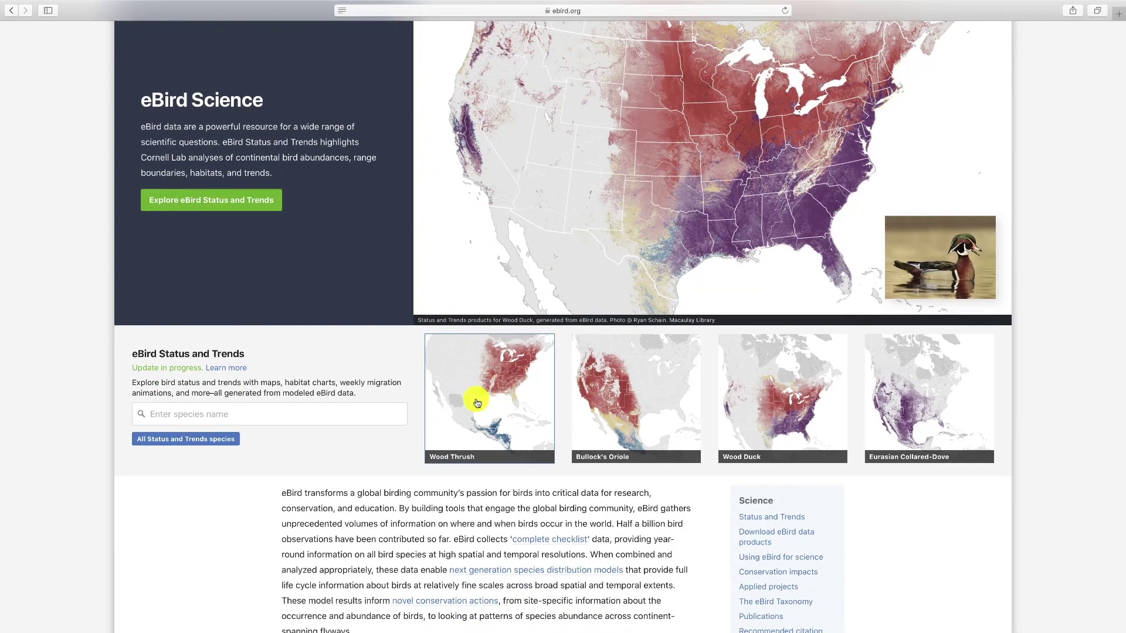
scroll(411, 402, down, 5)
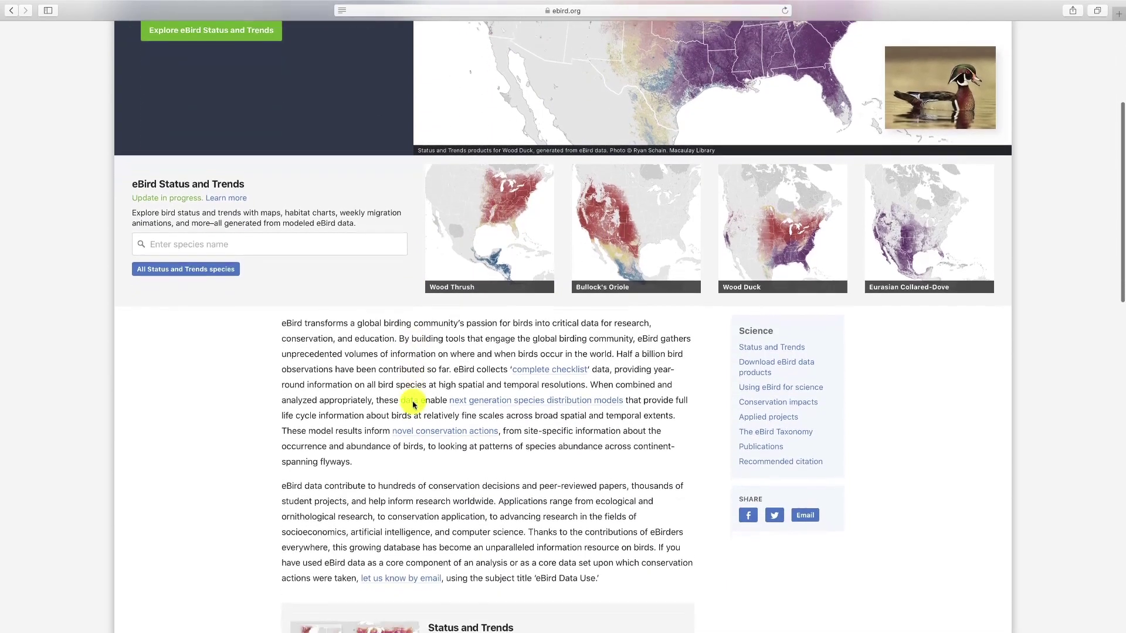
click(211, 206)
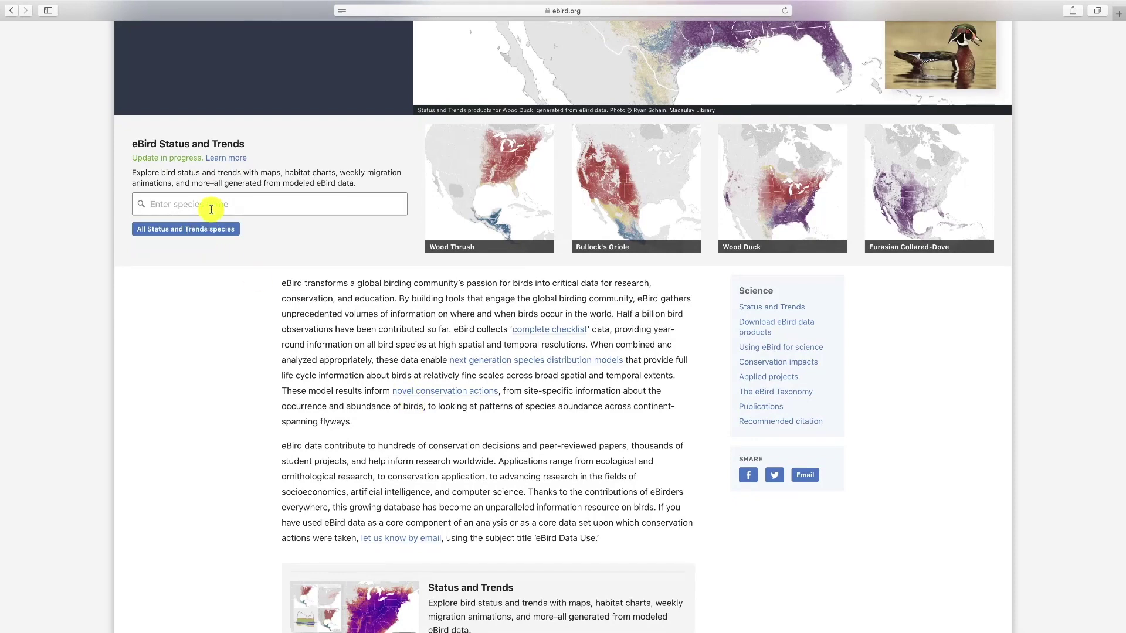
text(yeloo)
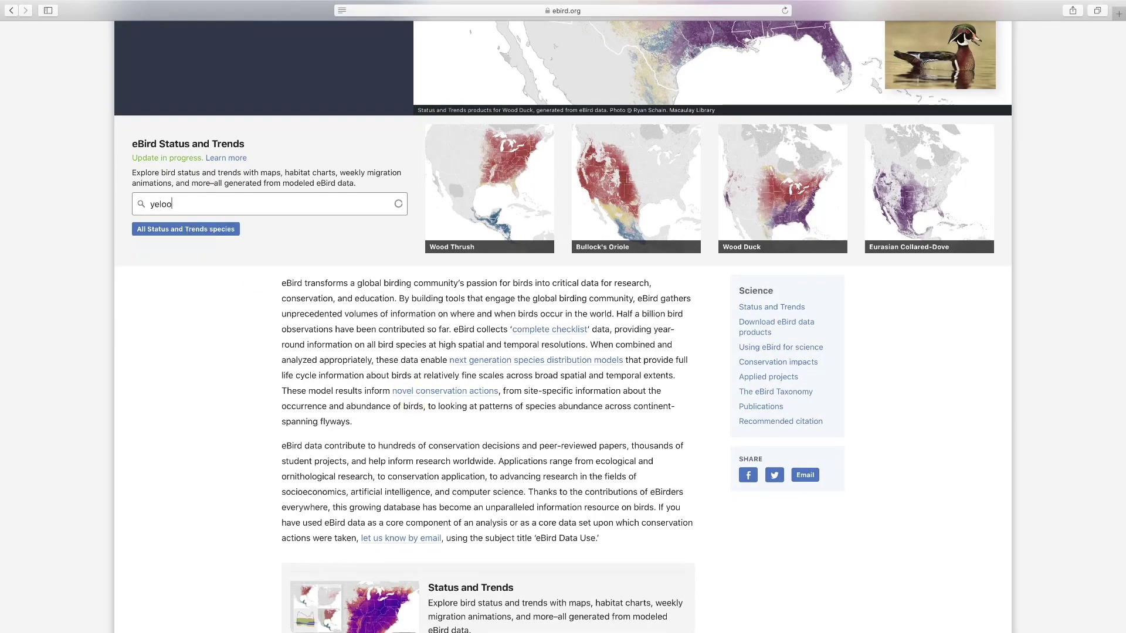
text(w)
key(BackSpace)
key(BackSpace)
key(BackSpace)
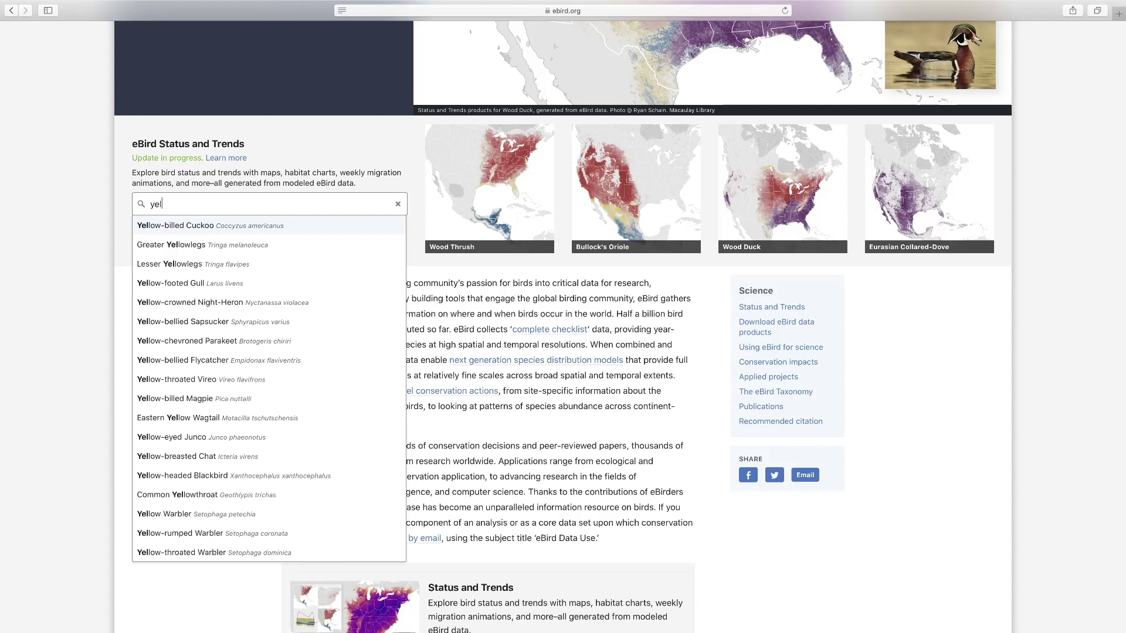
text(low-rum)
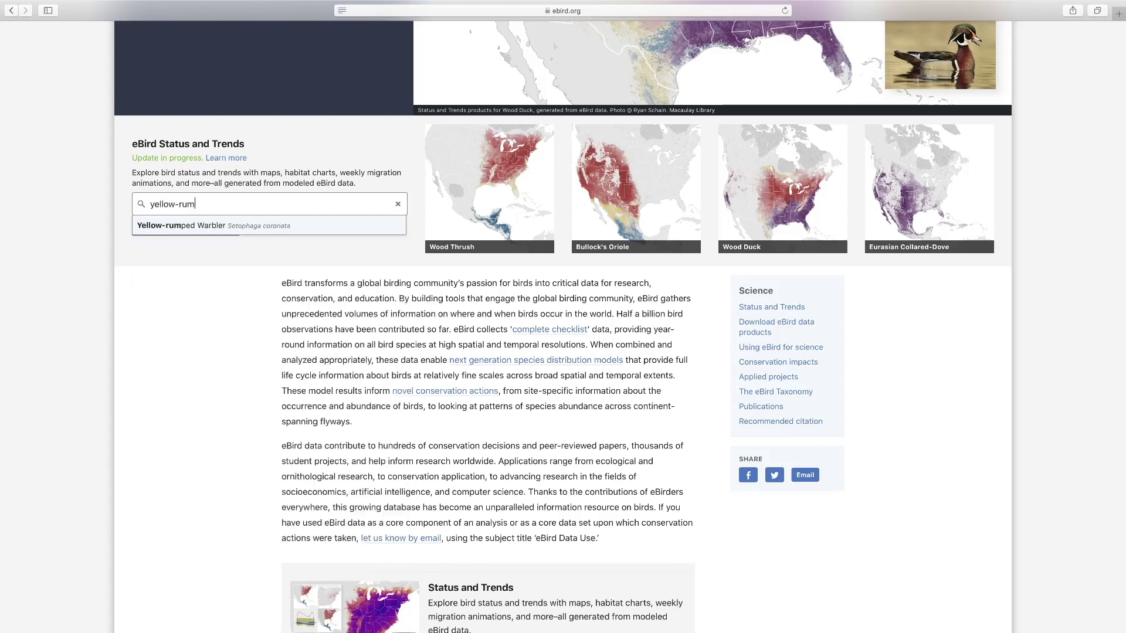
click(209, 226)
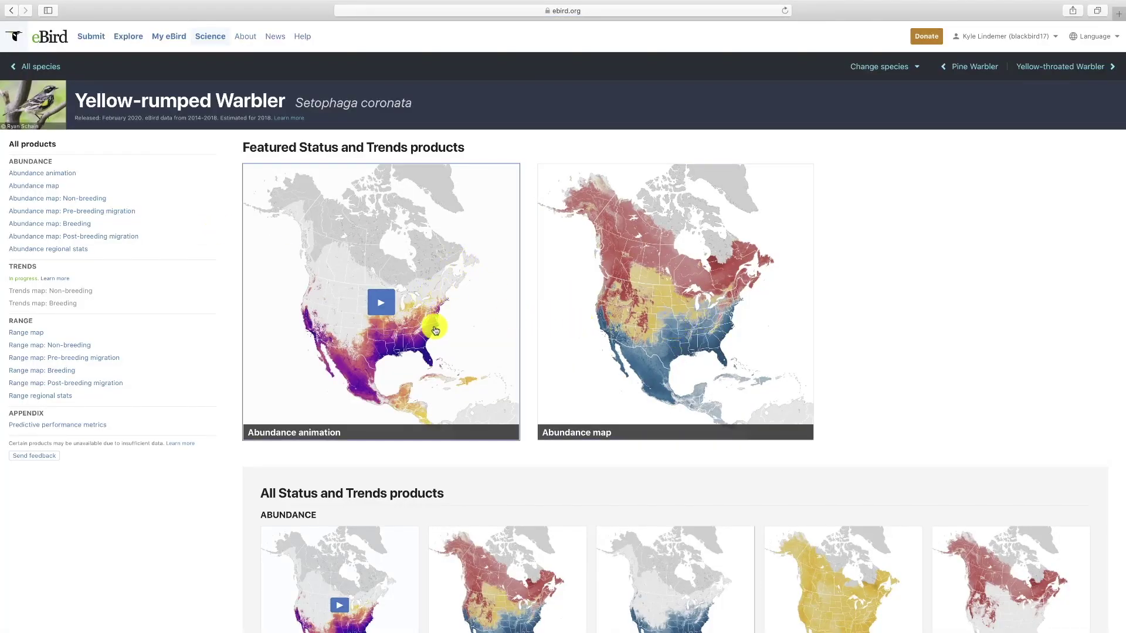
click(381, 305)
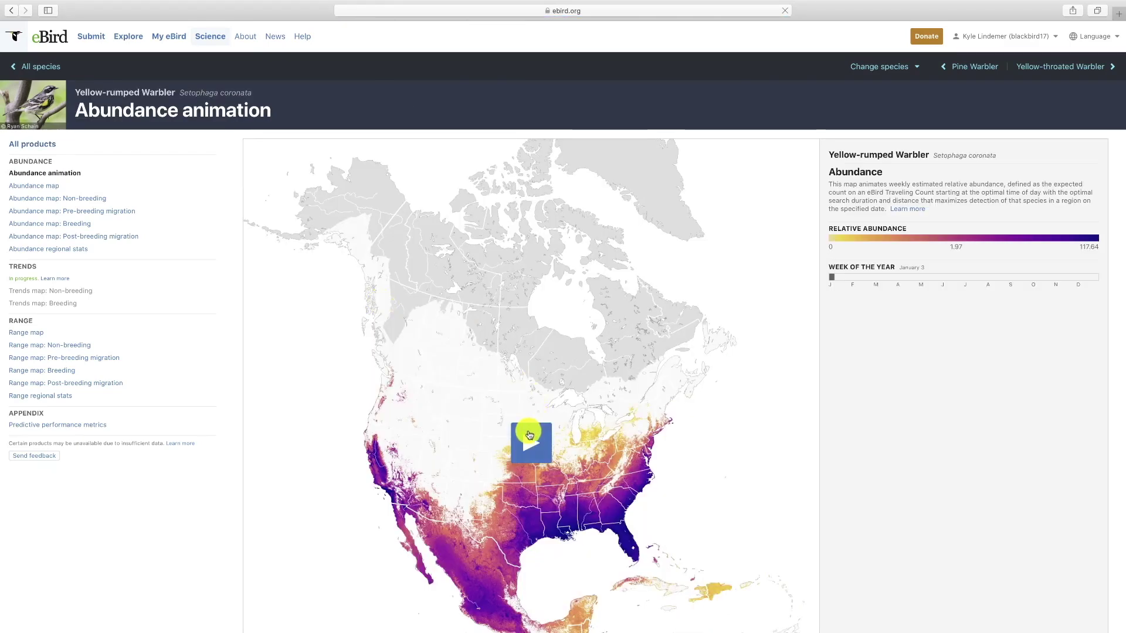
- Play the Yellow-rumped Warbler weekly abundance animation from February to late November, then return to Science
click(529, 435)
scroll(805, 458, down, 1)
scroll(807, 459, down, 5)
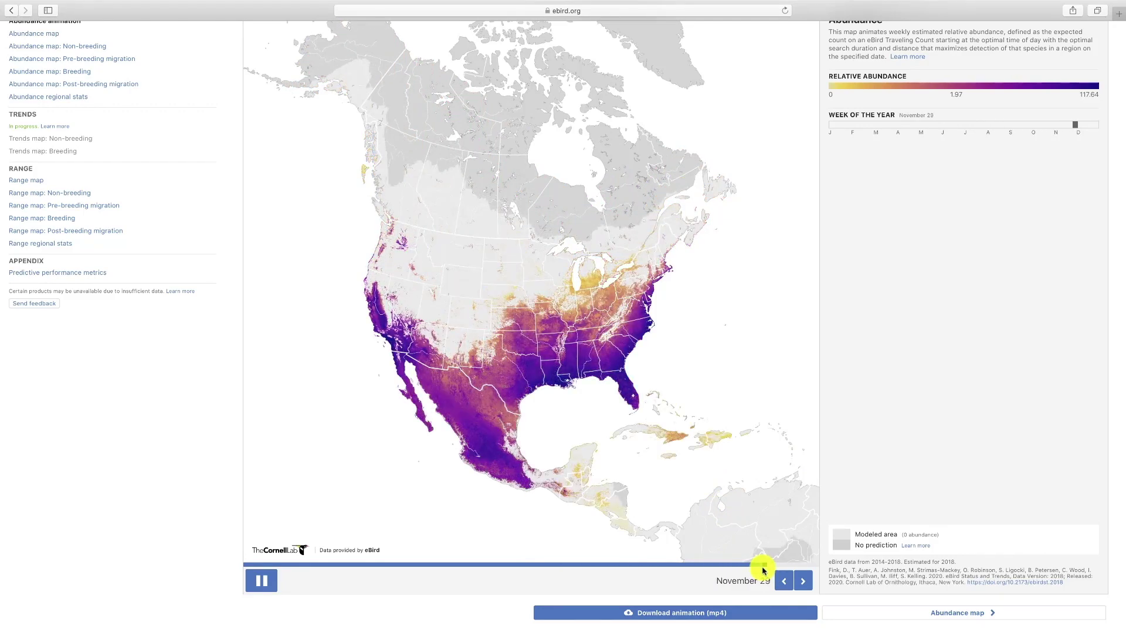
scroll(153, 394, up, 5)
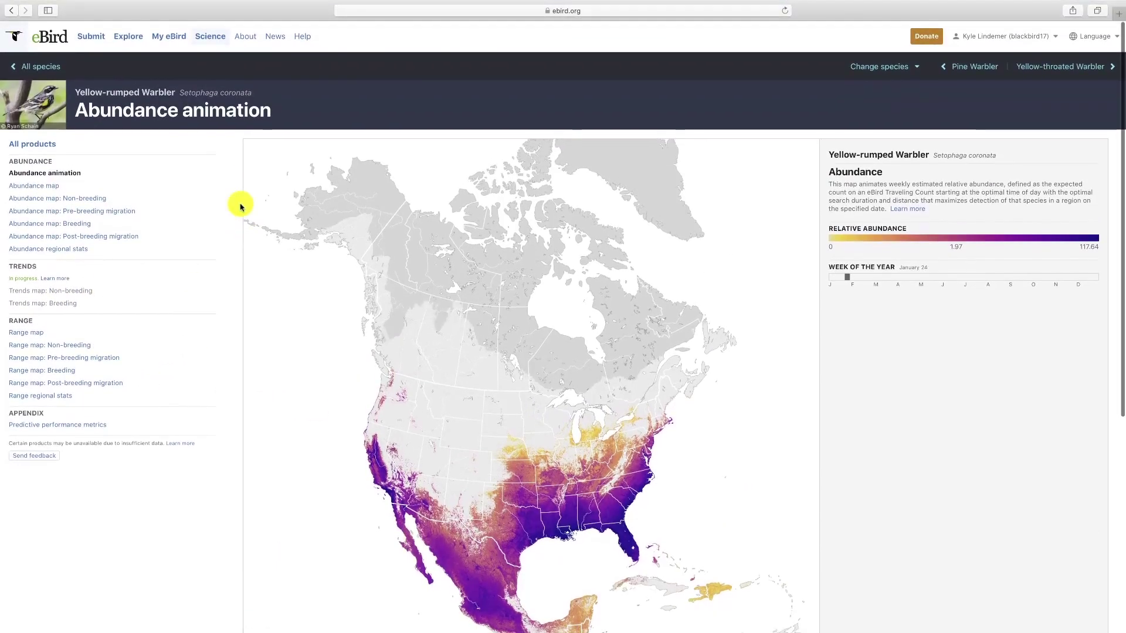
click(210, 37)
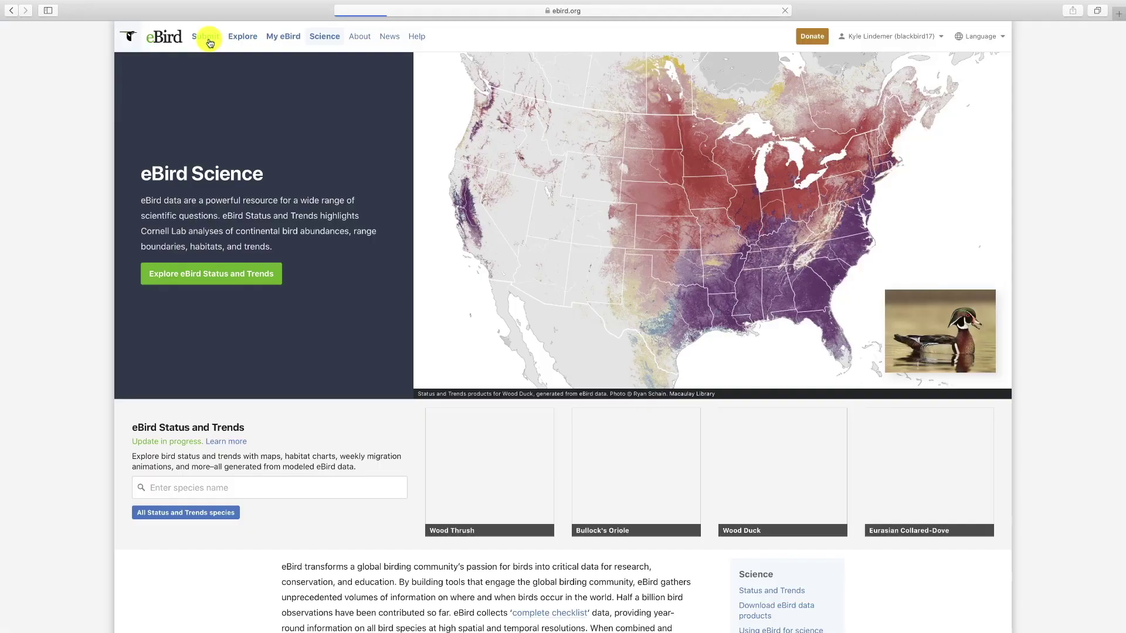
scroll(292, 189, down, 12)
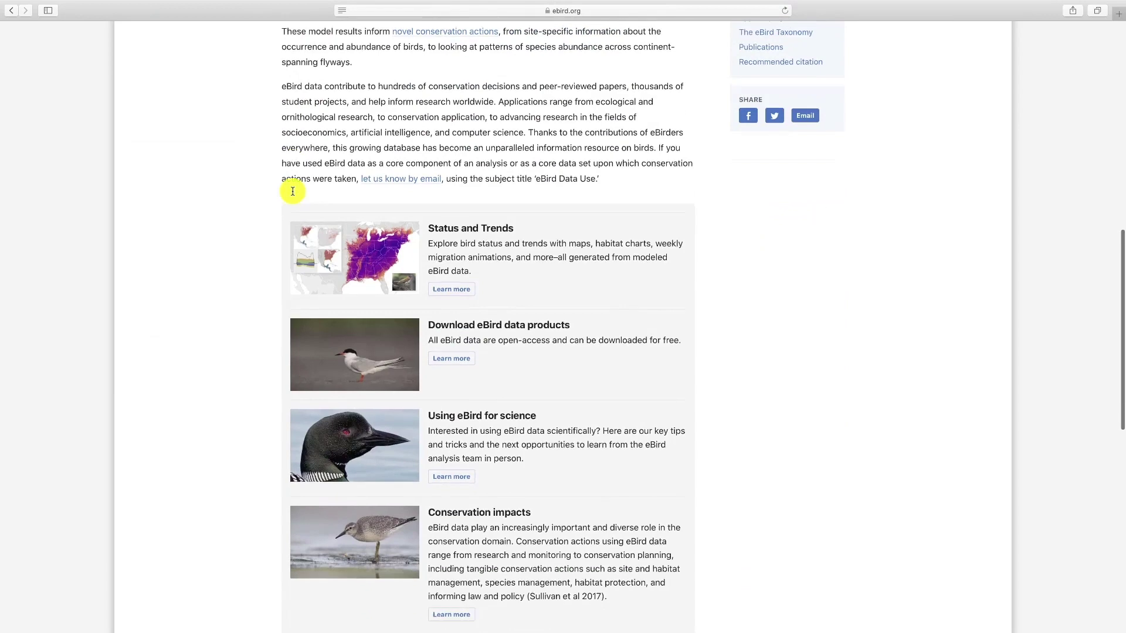
scroll(525, 299, down, 2)
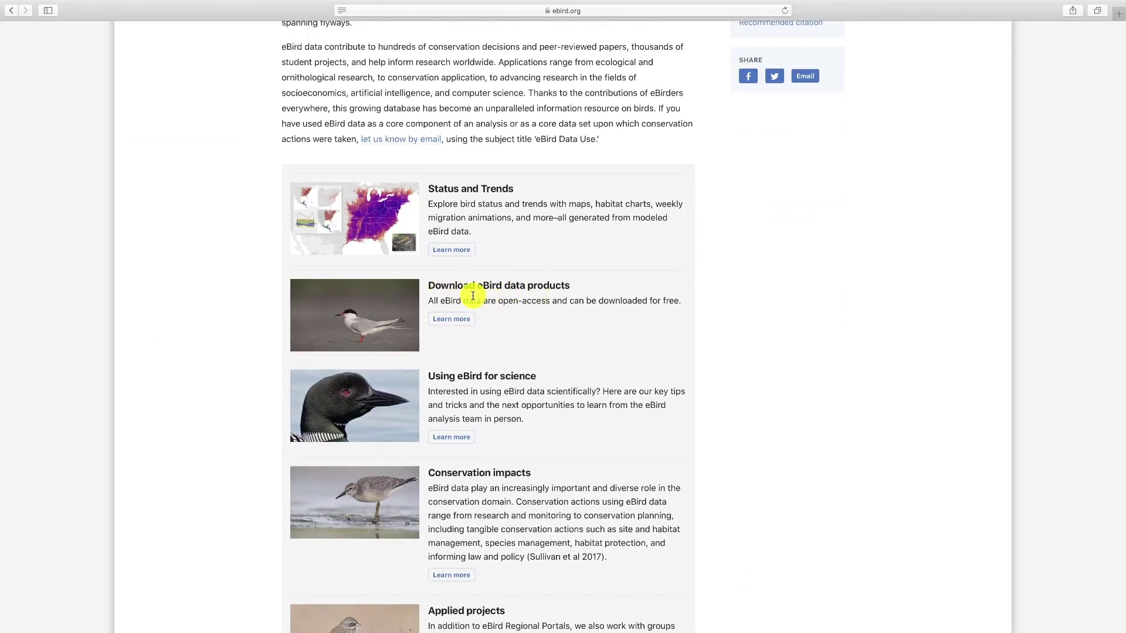
scroll(472, 296, down, 3)
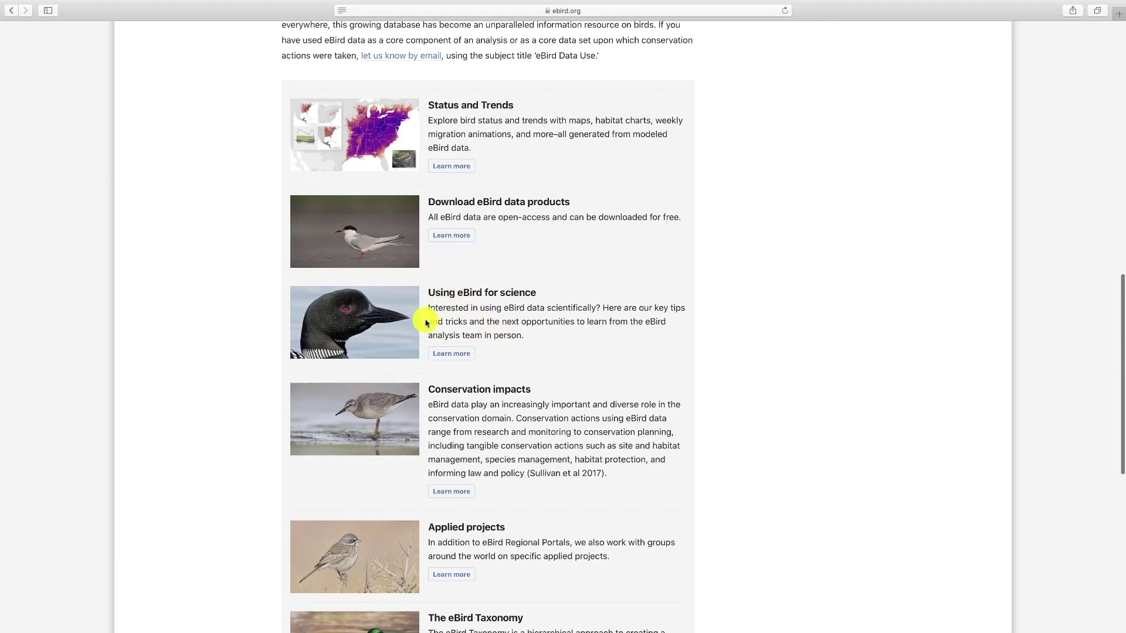
scroll(466, 310, down, 3)
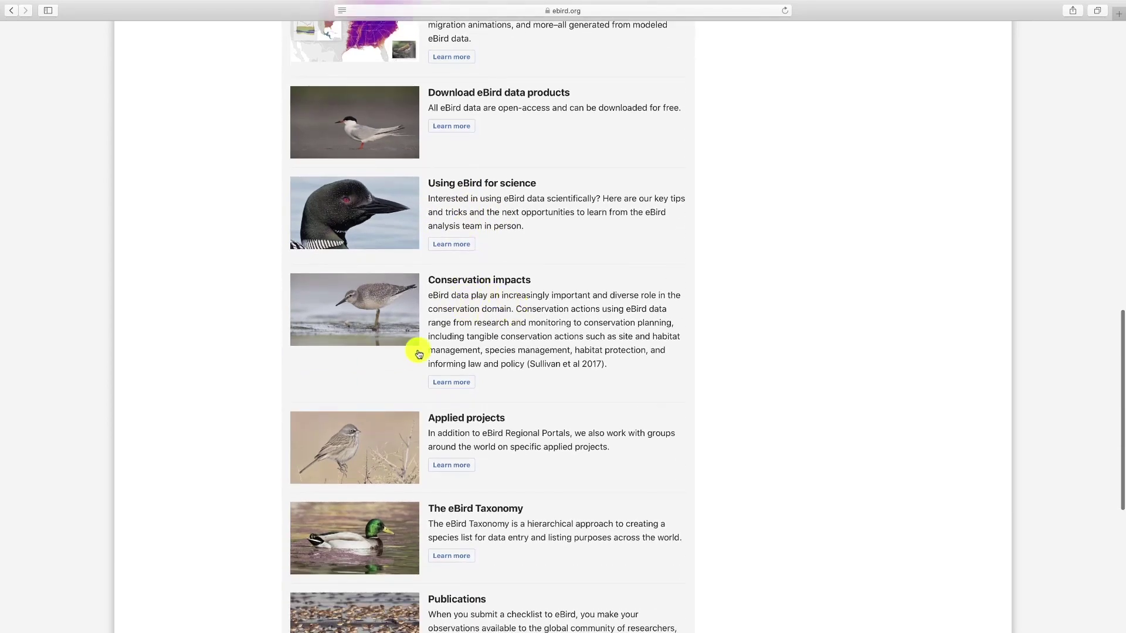
scroll(495, 339, down, 4)
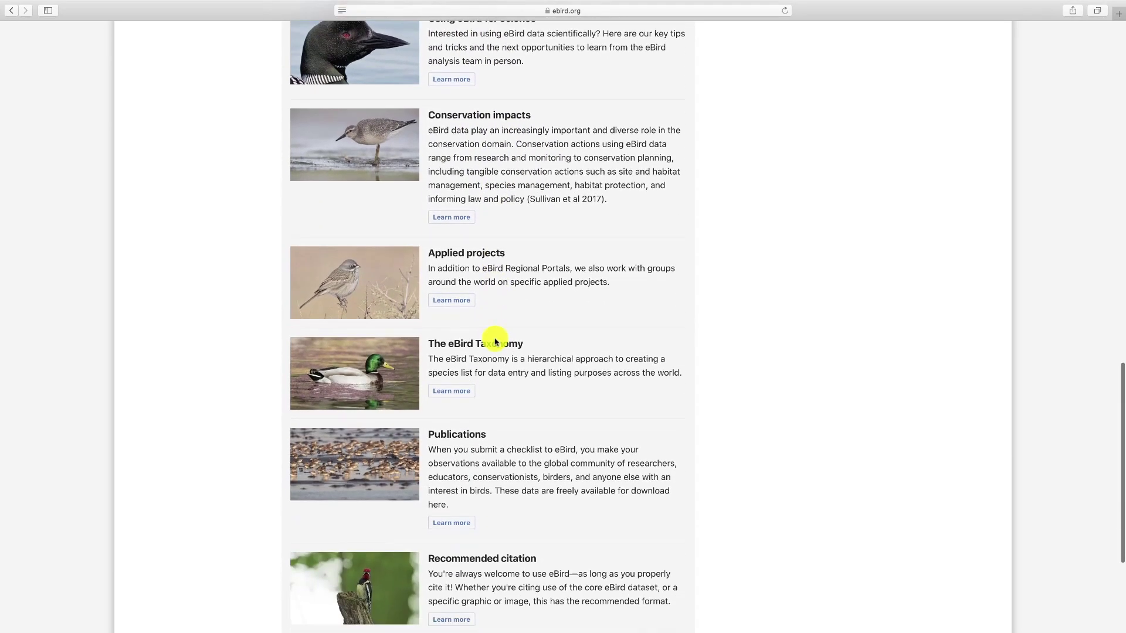
scroll(495, 340, down, 5)
scroll(496, 338, up, 20)
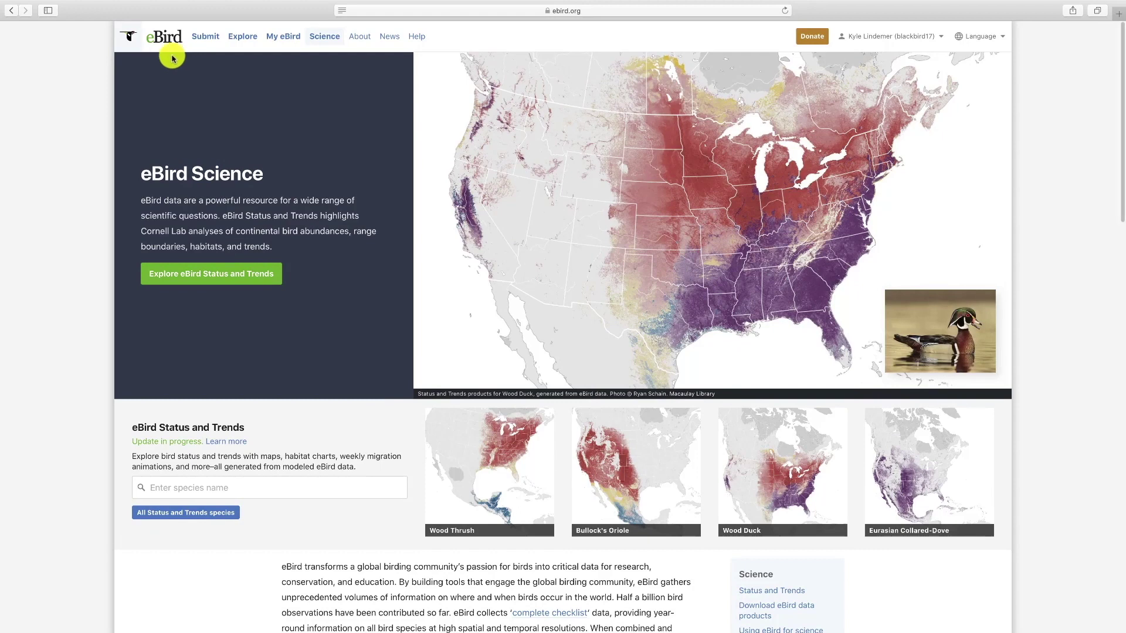
click(200, 41)
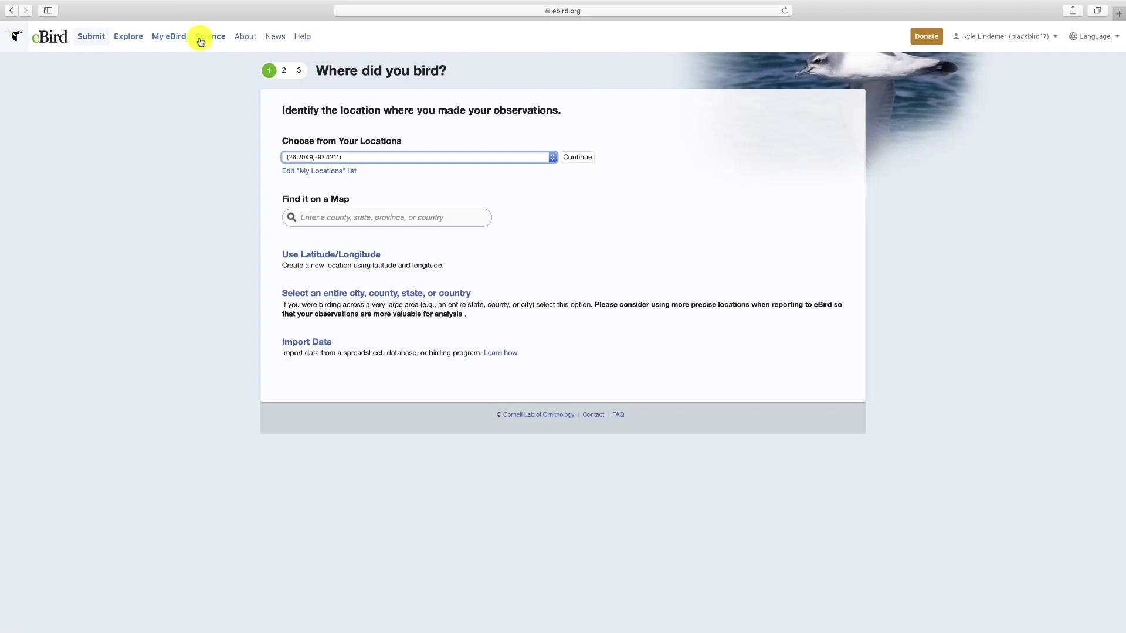
click(551, 157)
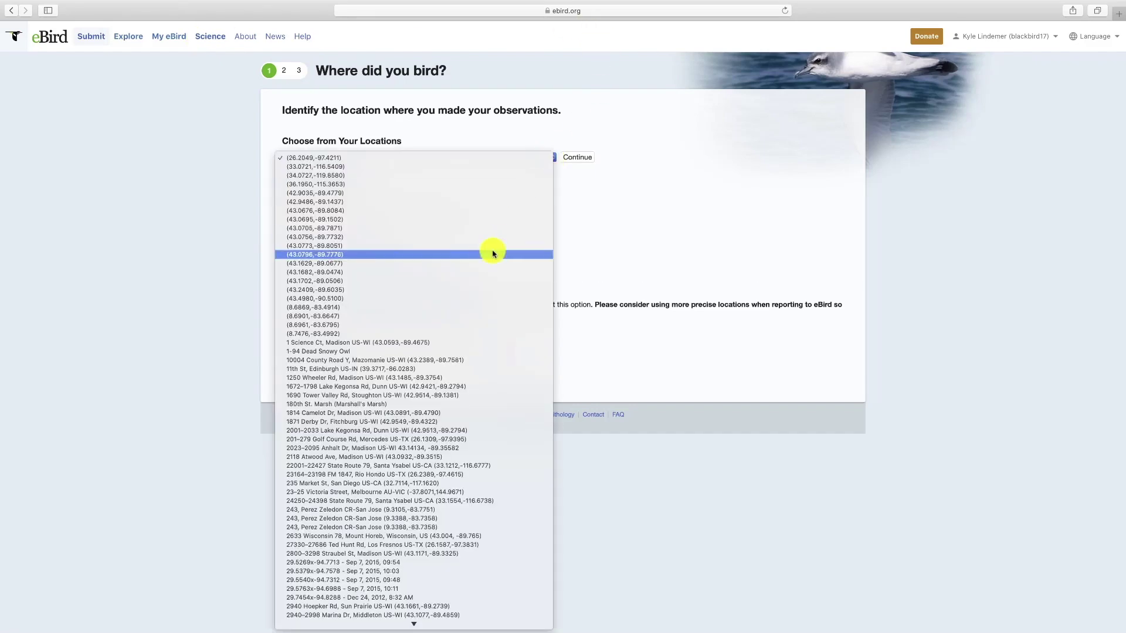
scroll(492, 254, down, 10)
scroll(485, 260, down, 10)
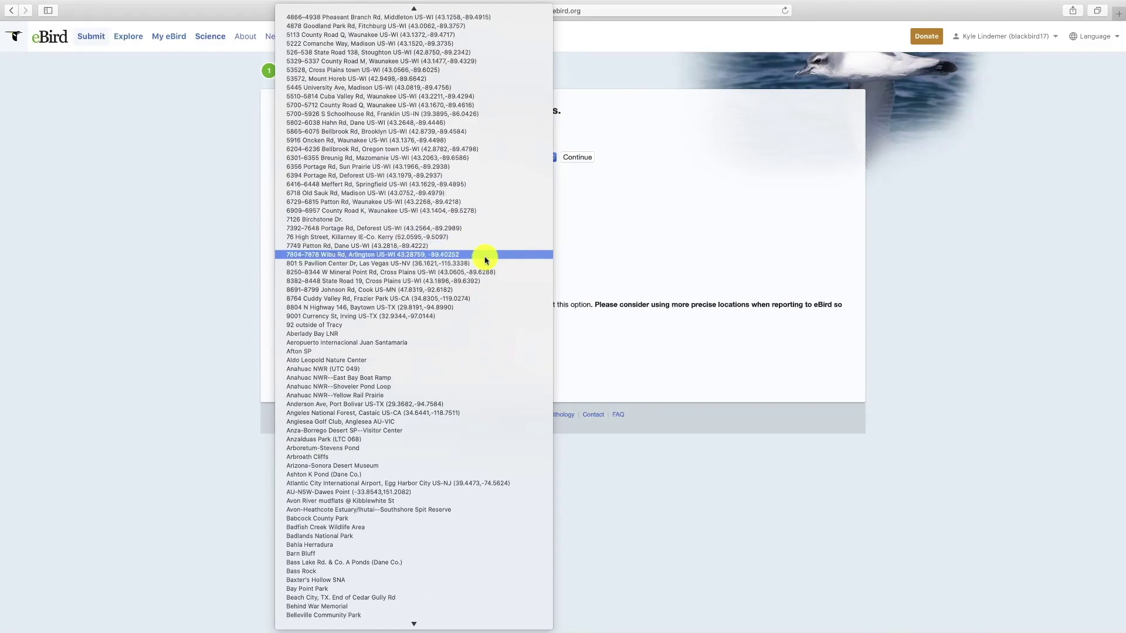
scroll(485, 260, down, 3)
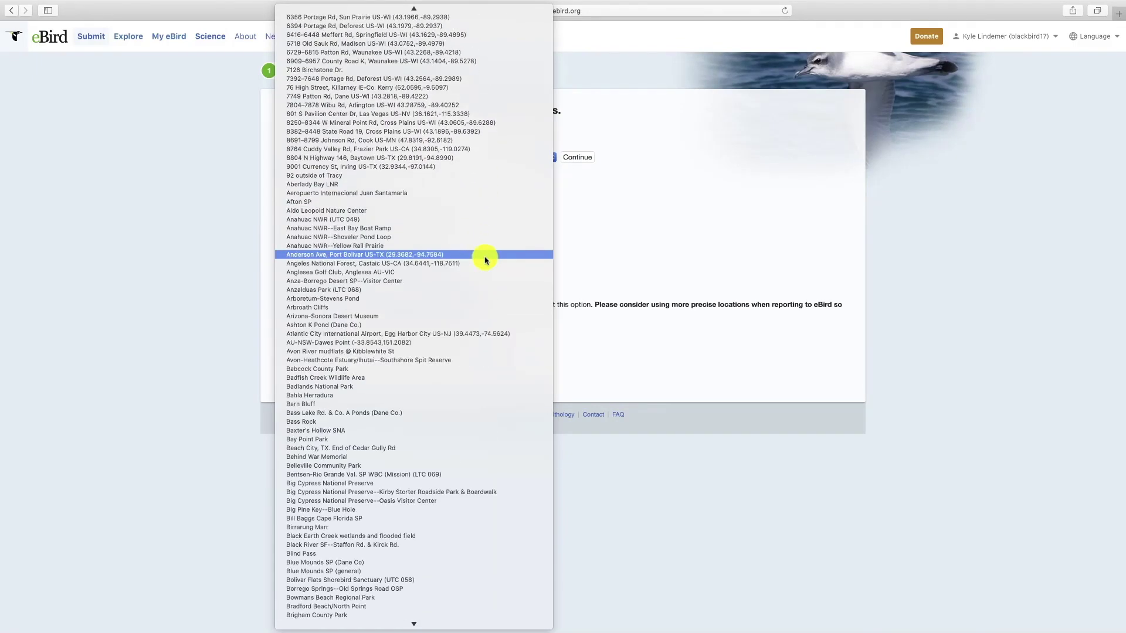
scroll(485, 259, down, 8)
scroll(485, 259, down, 20)
scroll(485, 259, down, 4)
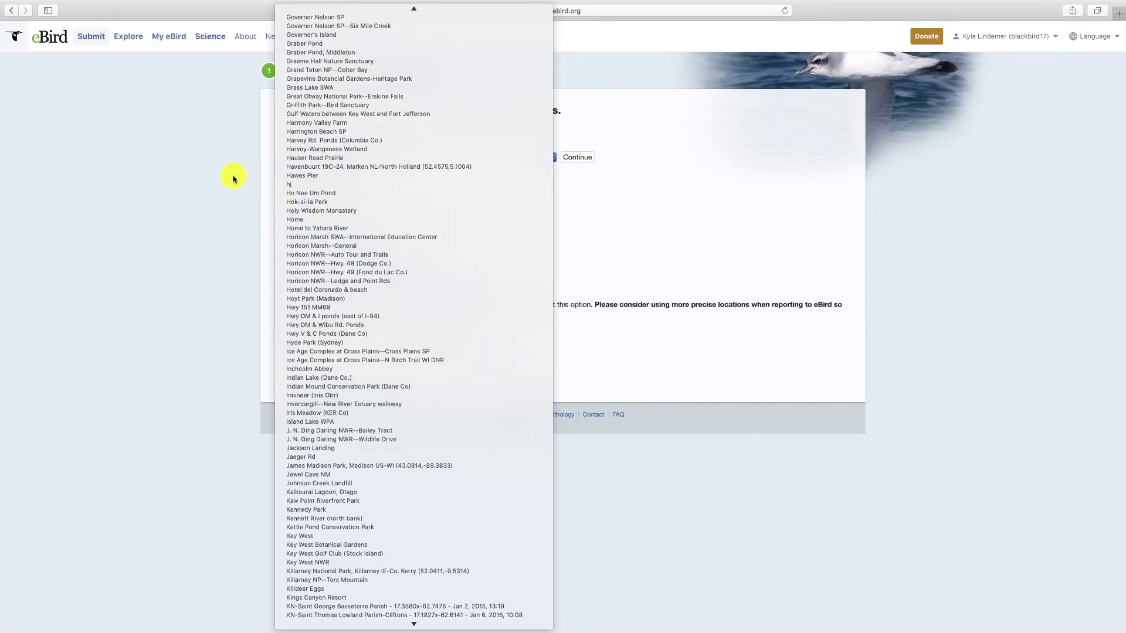
click(233, 177)
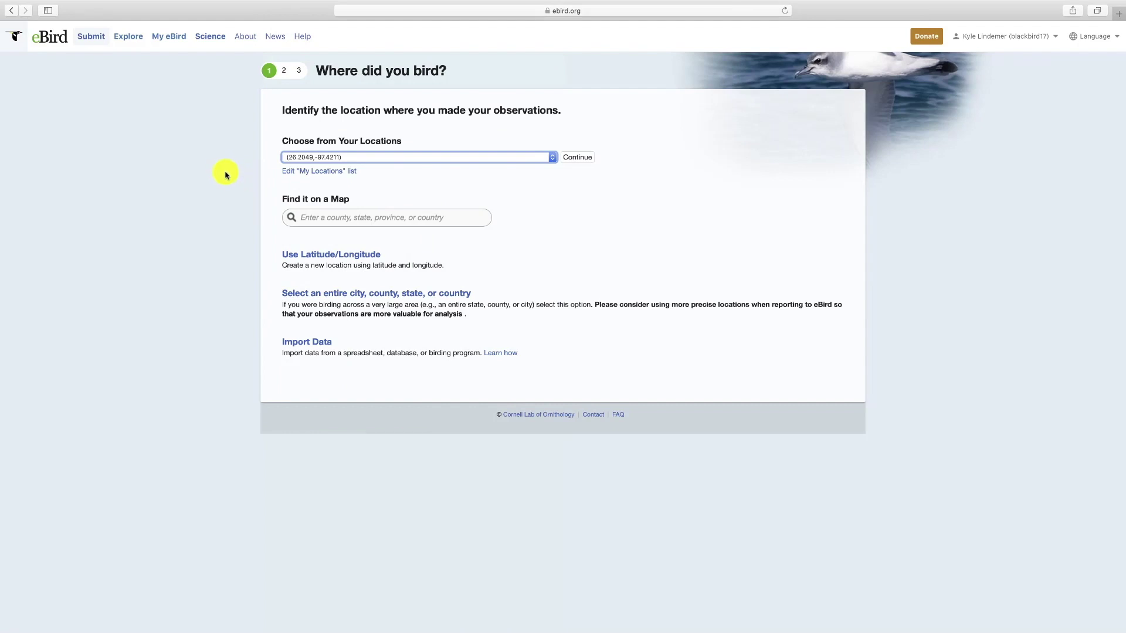
- Search the location map for 'min' and jump to Minnesota
click(335, 218)
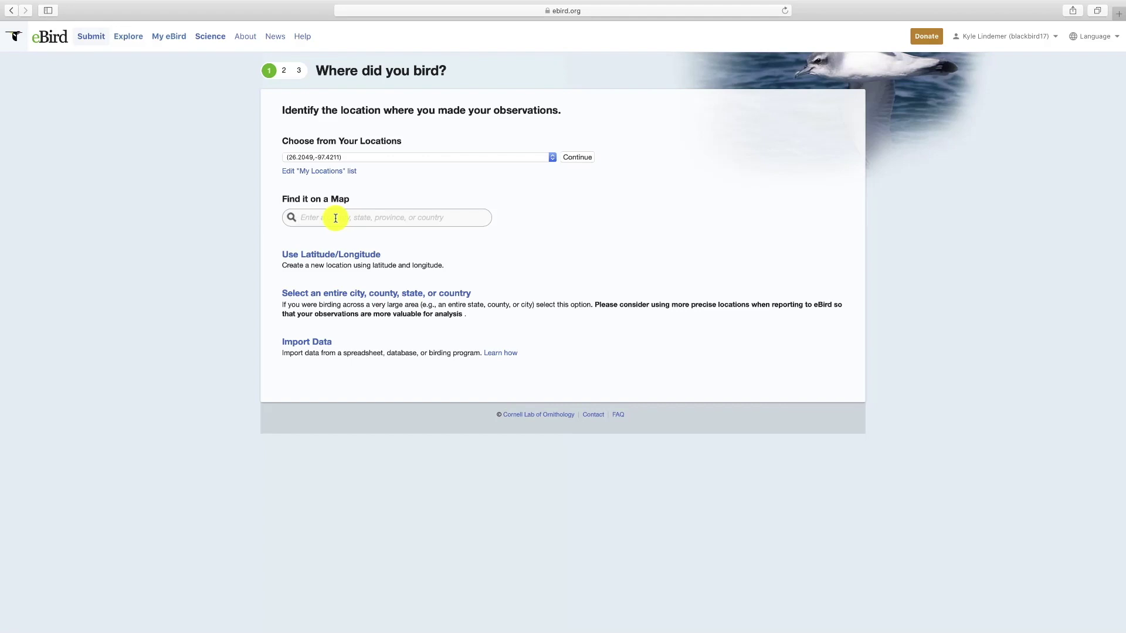
text(min)
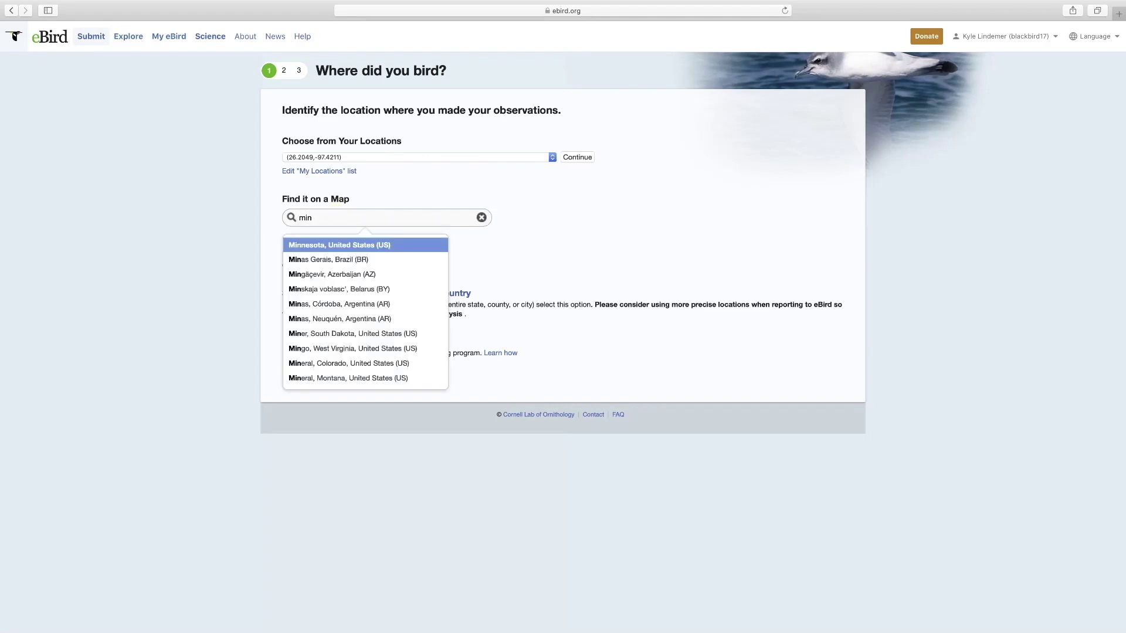
click(346, 245)
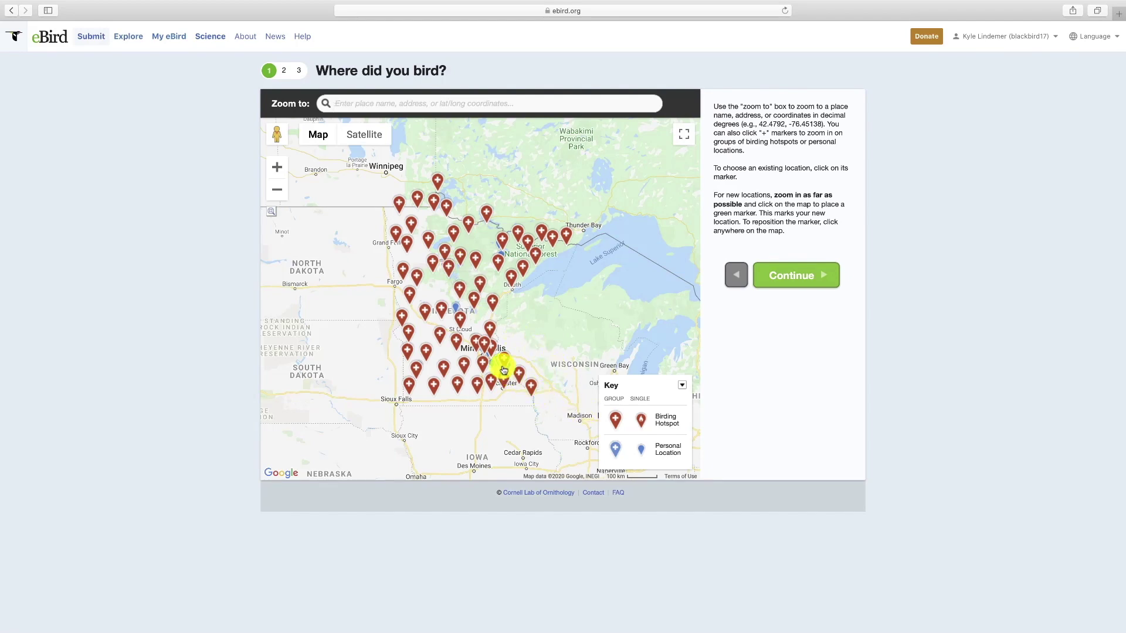
- Zoom into the hotspots near St Cloud, choose Lake Pulaski, then go back a page
click(461, 320)
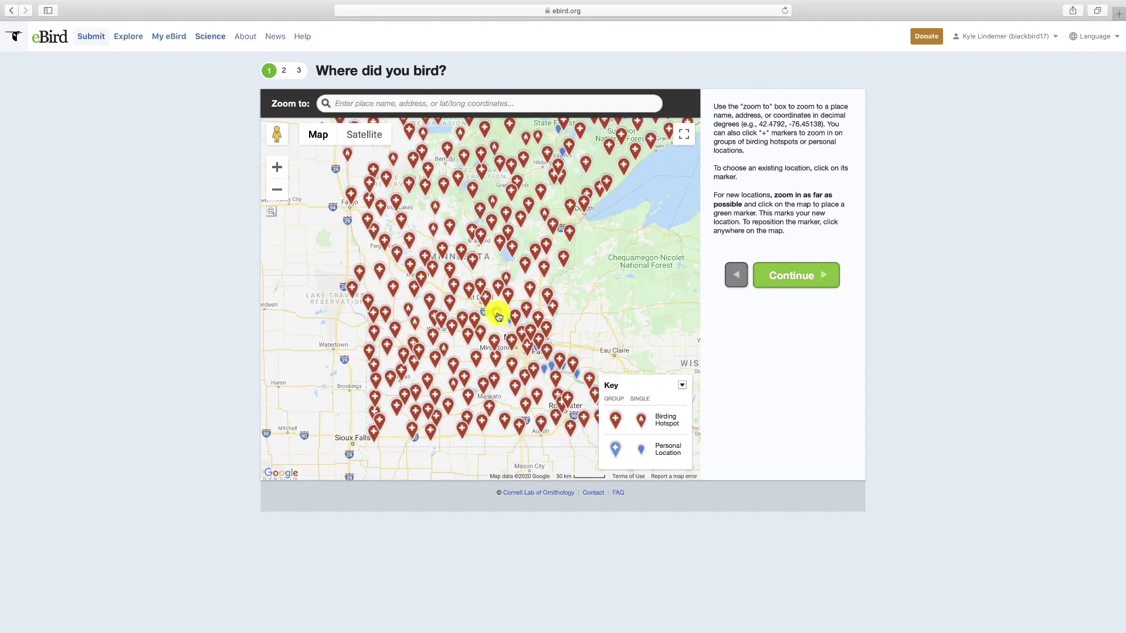
click(497, 316)
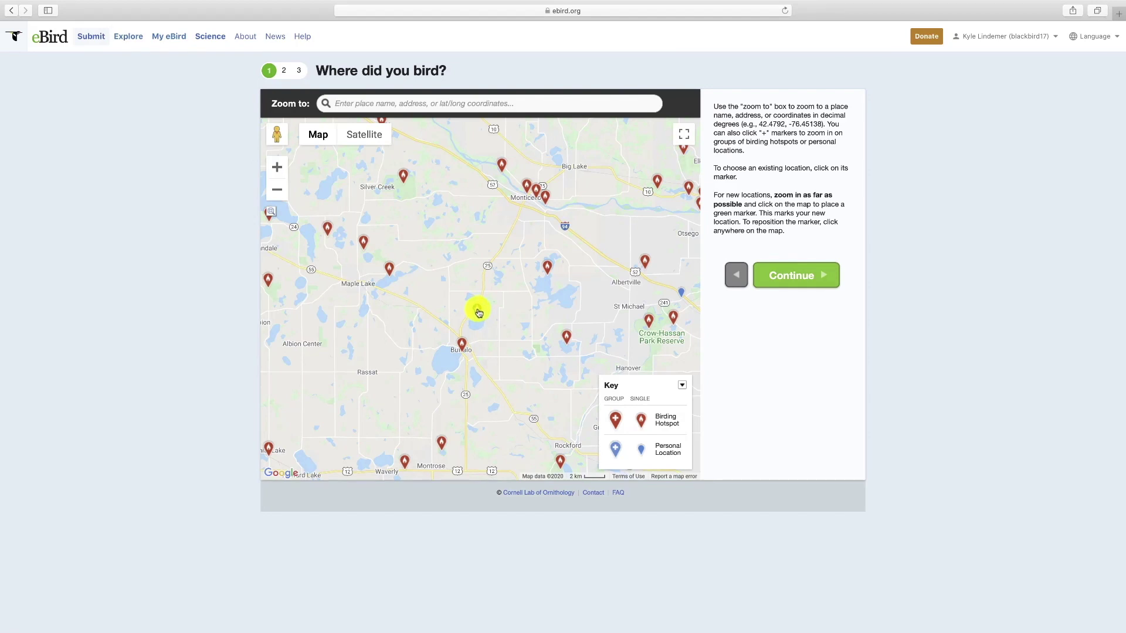
click(479, 312)
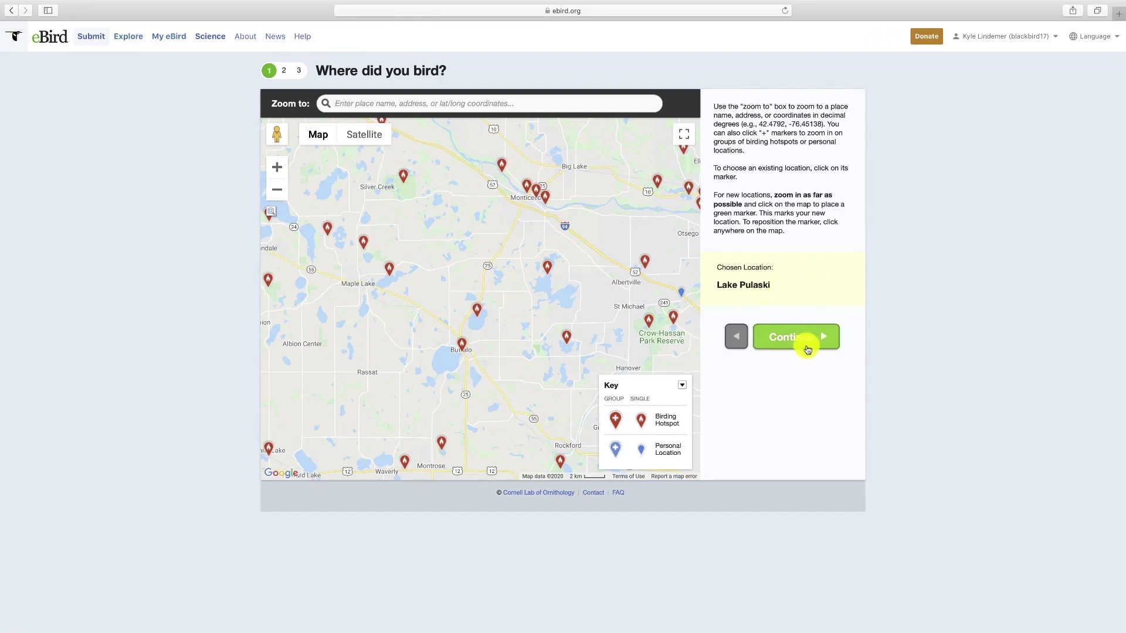
click(14, 13)
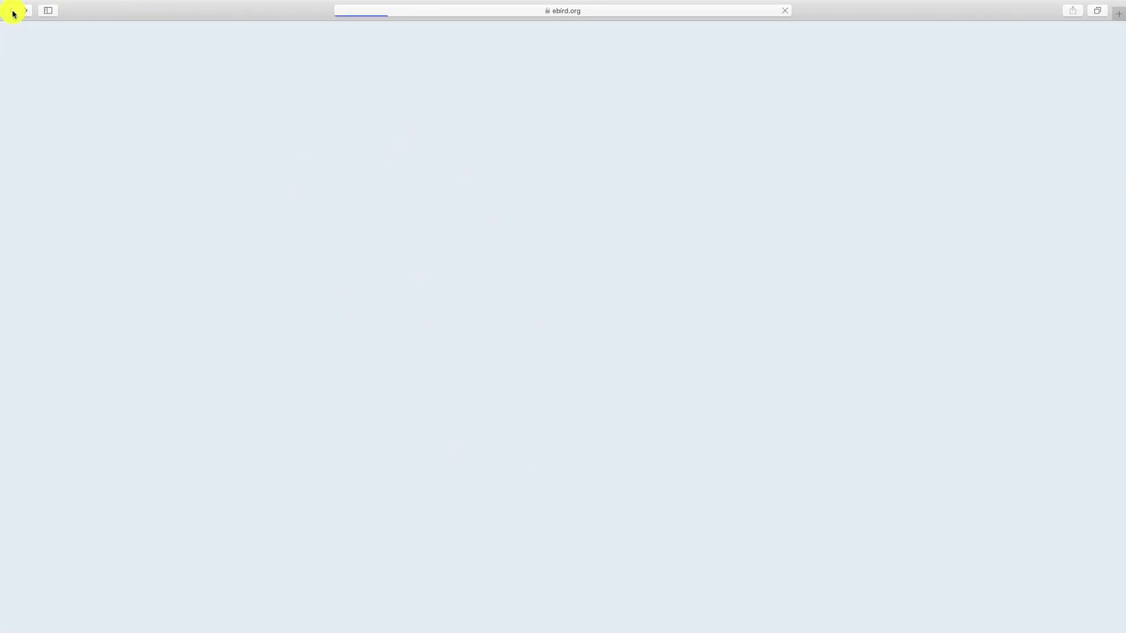
click(367, 255)
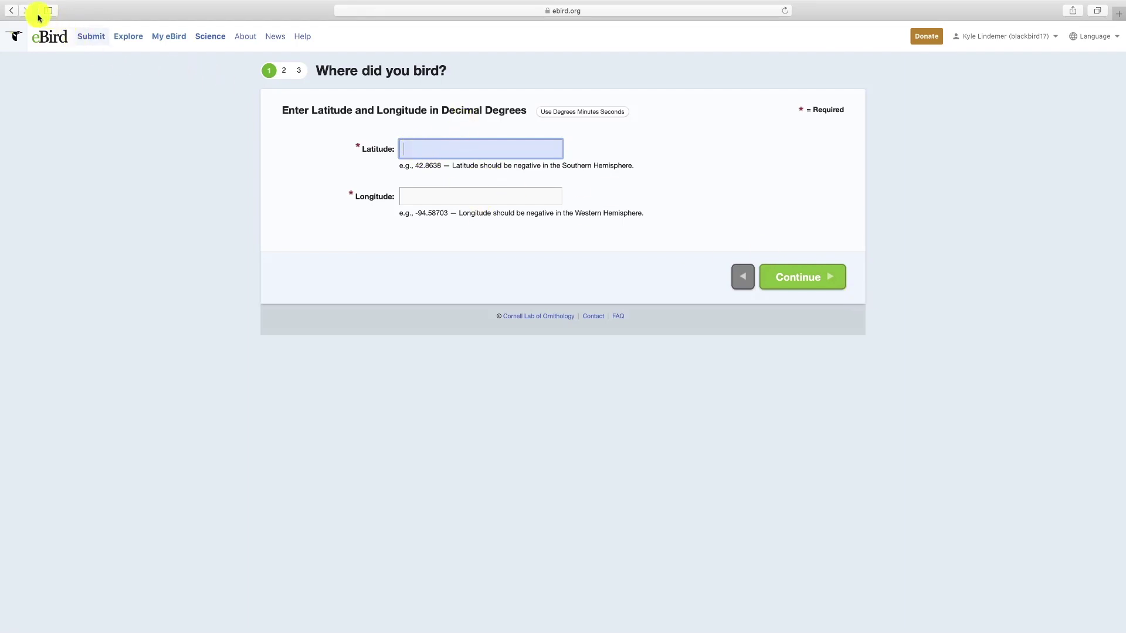
click(12, 13)
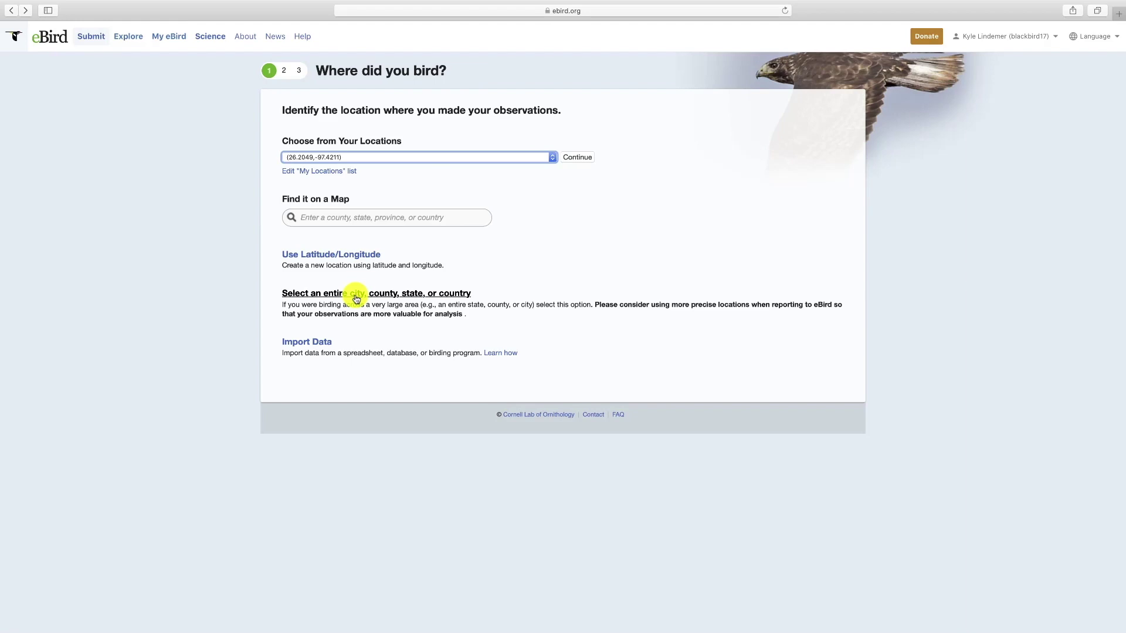
click(356, 298)
click(415, 177)
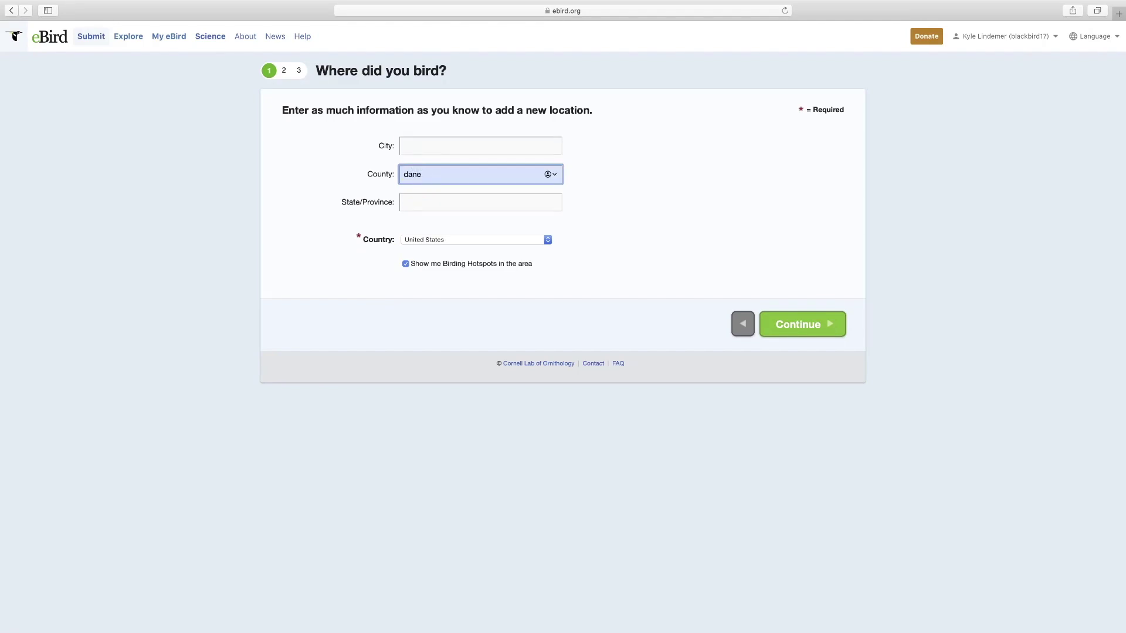
click(412, 202)
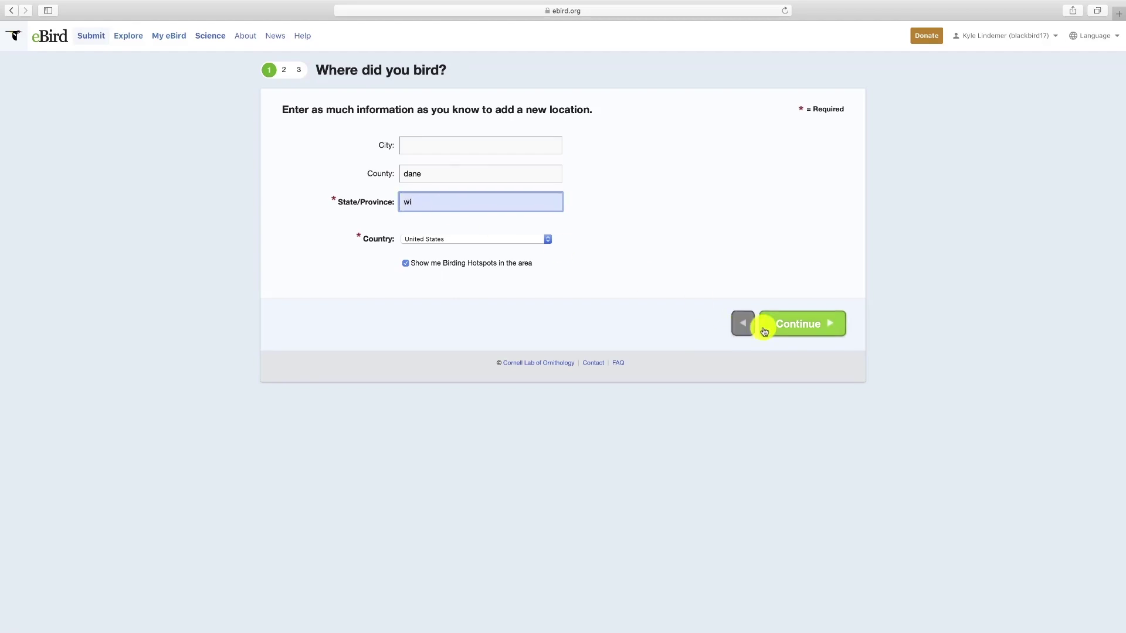
click(798, 324)
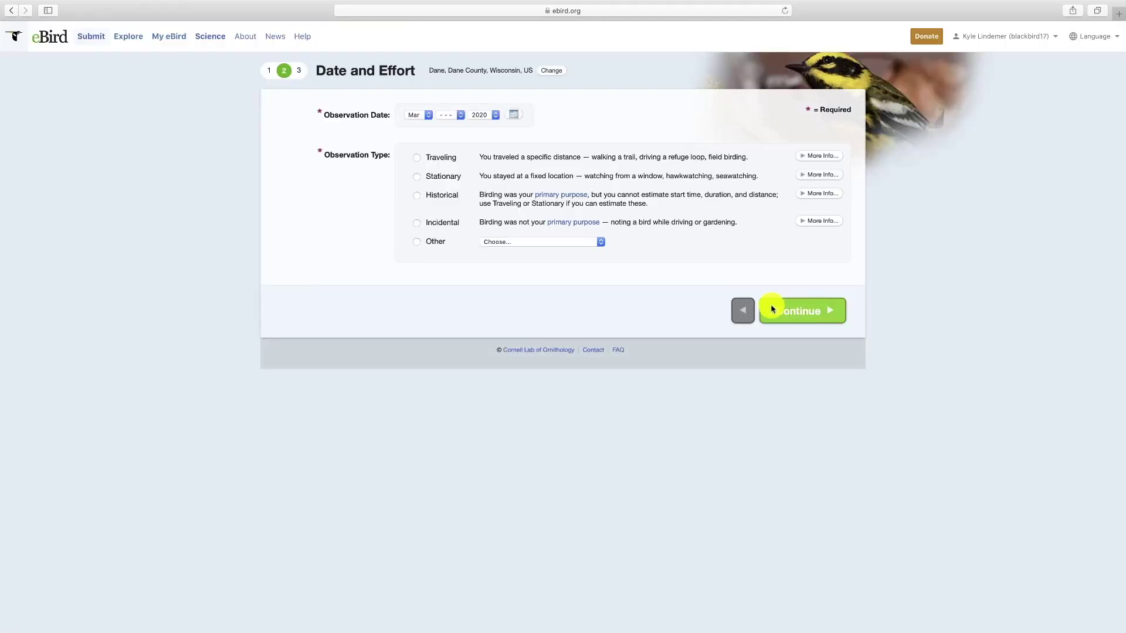
click(13, 11)
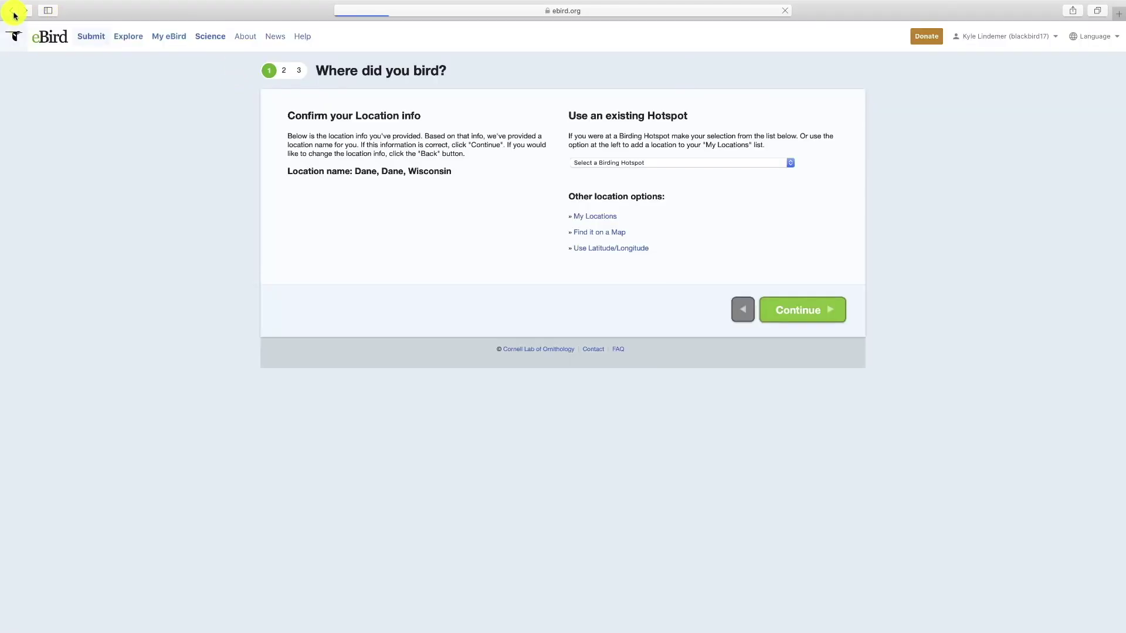
click(13, 12)
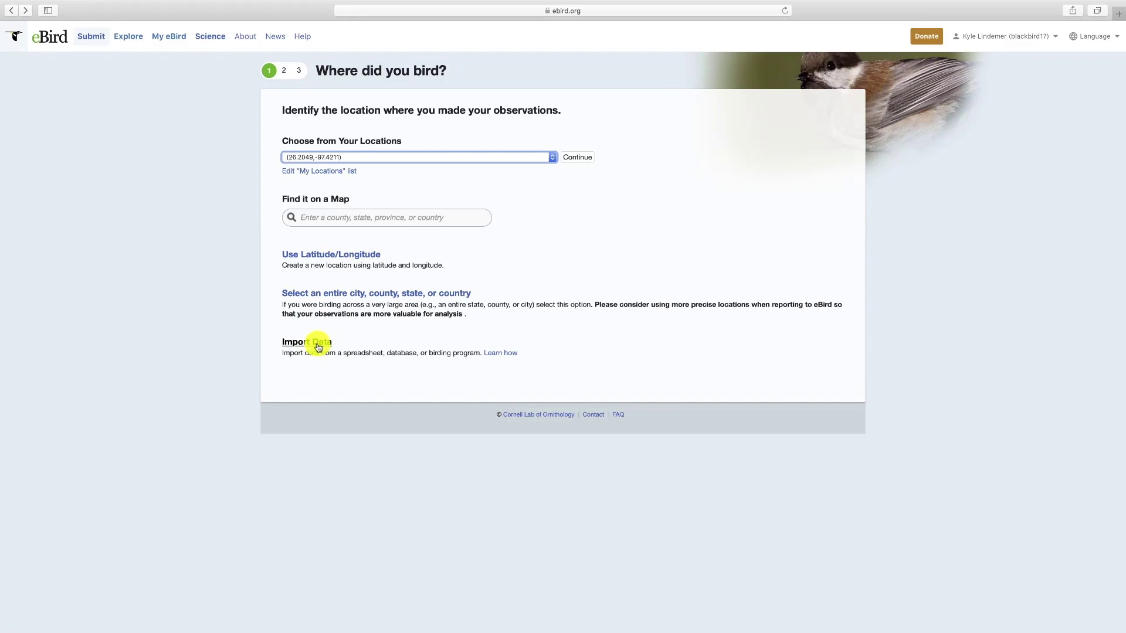
- Search the location map for 'dane' and jump to Dane, Wisconsin
click(328, 219)
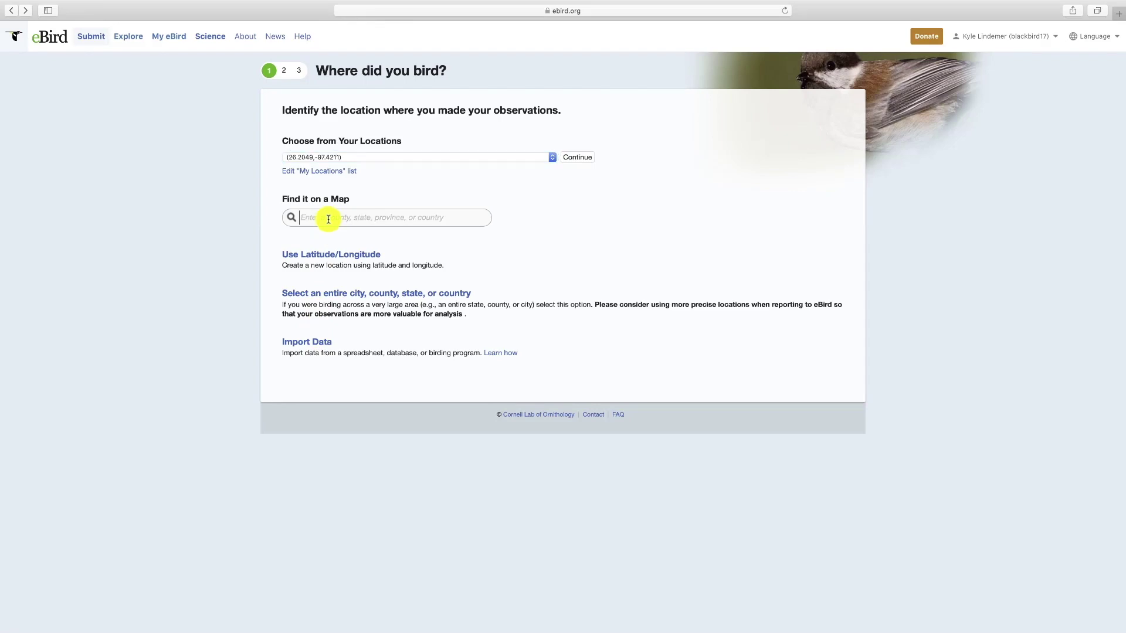
text(dane)
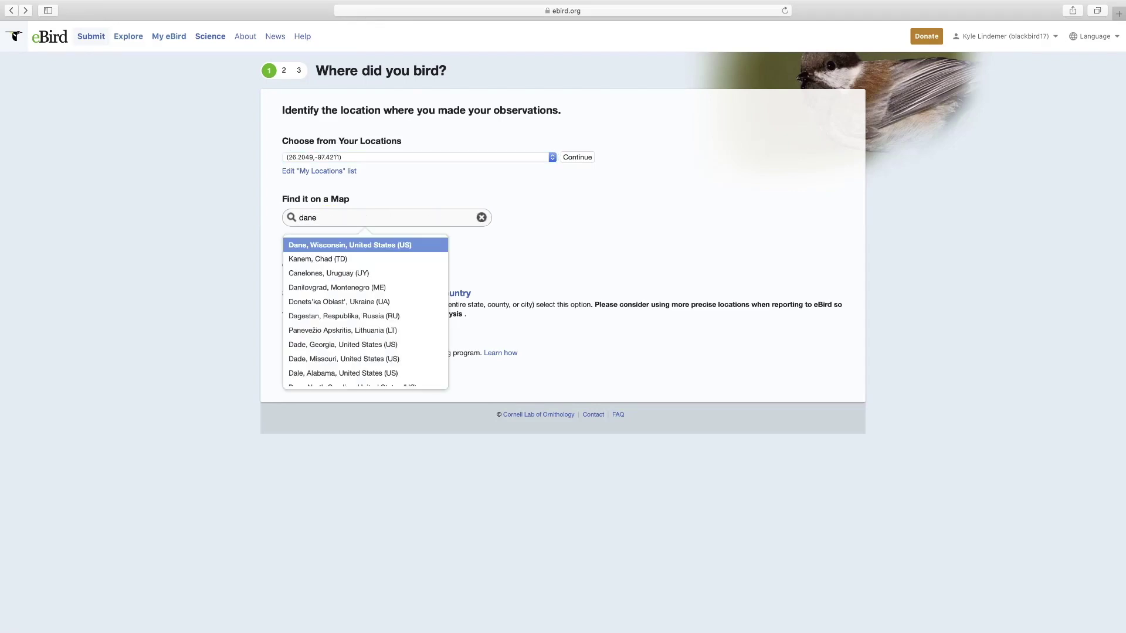
click(348, 245)
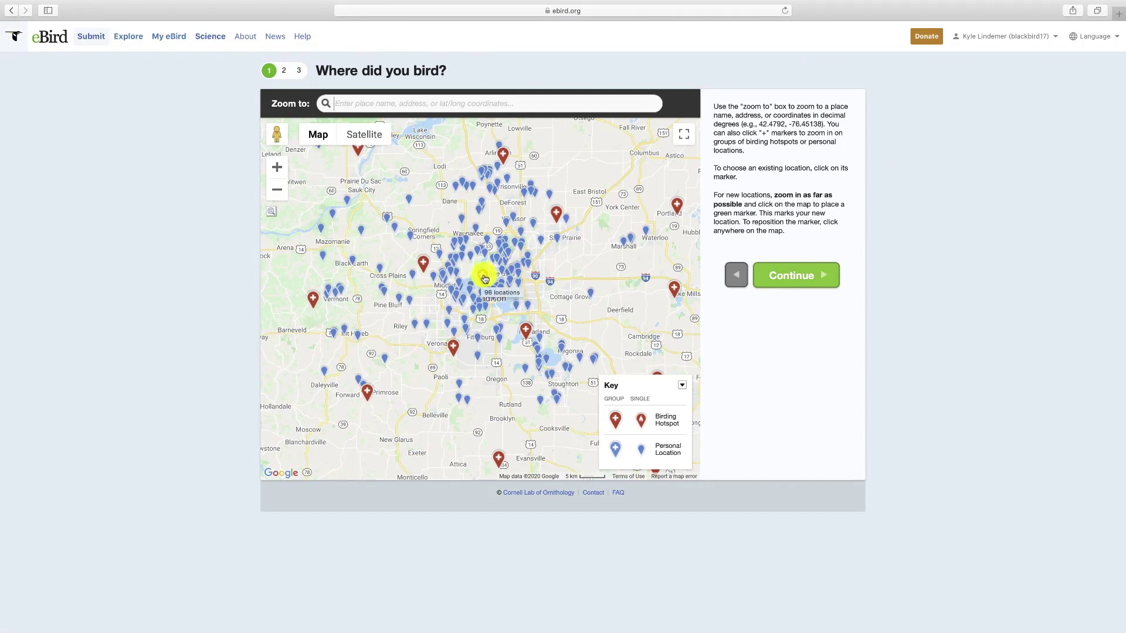
- Zoom into Madison and pan the map to University Bay and Picnic Point
click(486, 277)
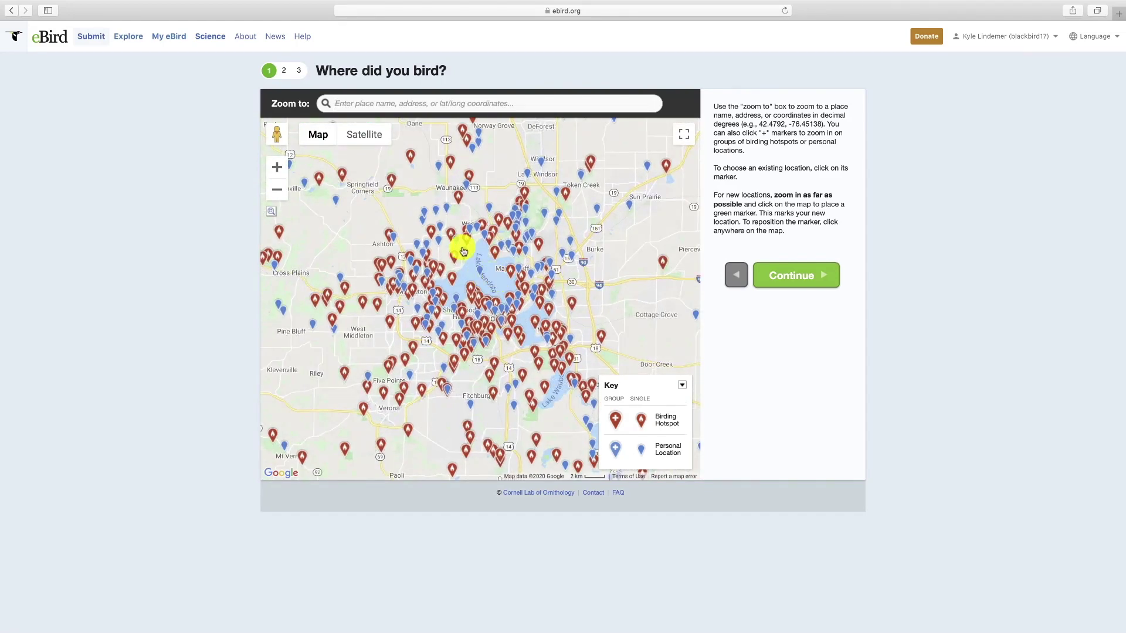
click(277, 168)
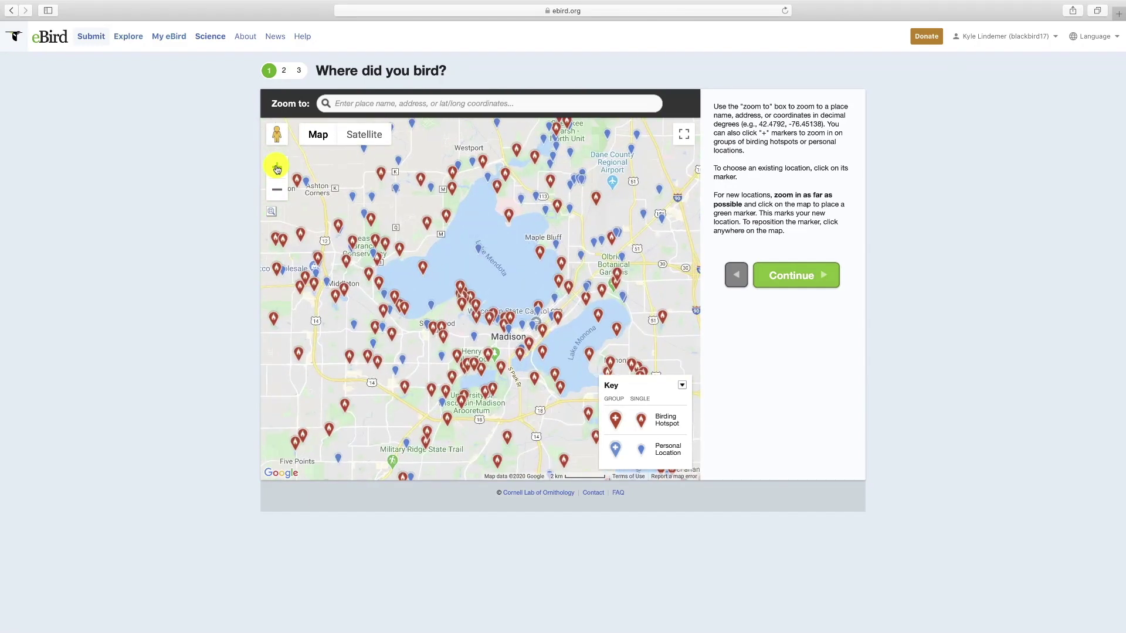
click(276, 167)
drag(531, 315, 485, 248)
drag(412, 281, 477, 262)
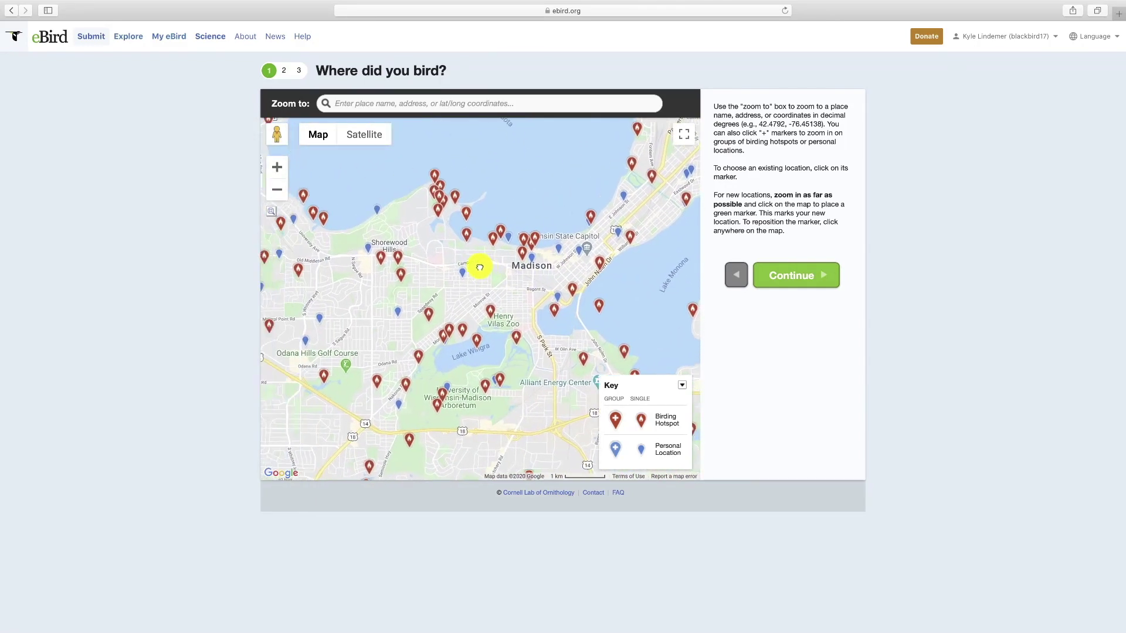
click(277, 168)
click(277, 168)
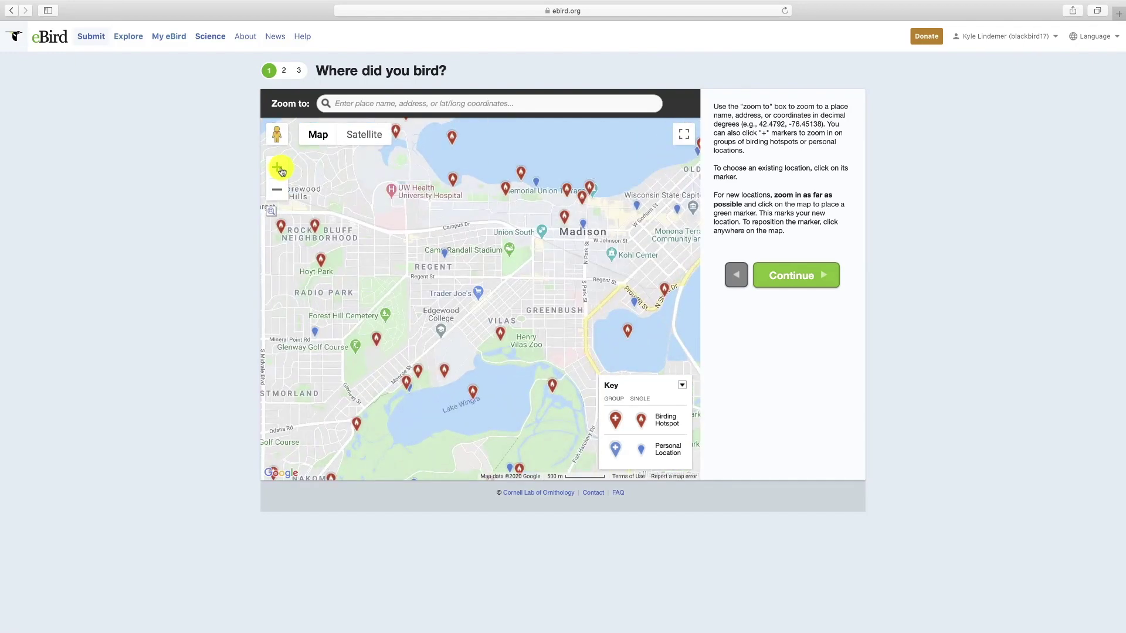
drag(377, 166, 510, 389)
drag(468, 256, 473, 292)
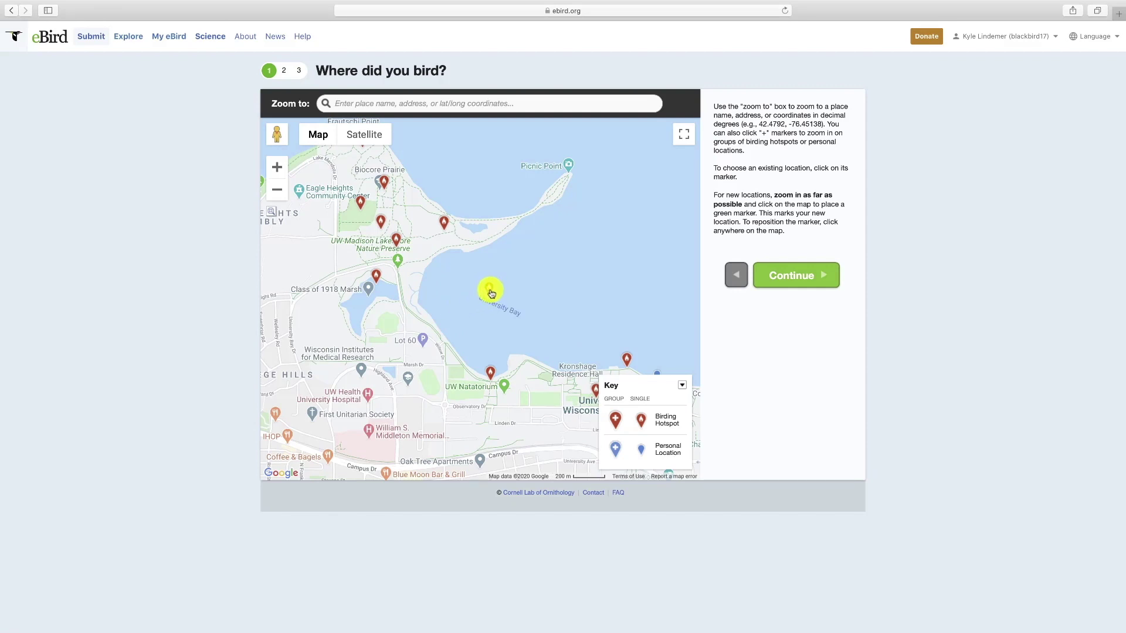
- Try the University Bay, Picnic Point, Class of 1918 Marsh and Bill's Woods hotspots, ending on UW Lakeshore Nature Preserve (general)
click(491, 291)
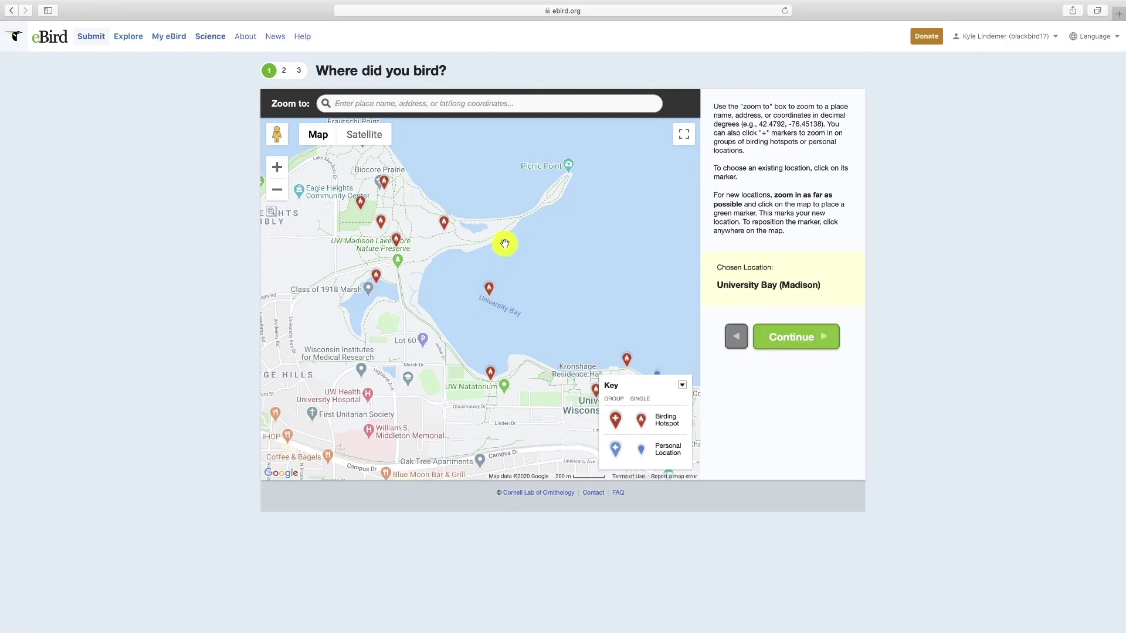
click(444, 224)
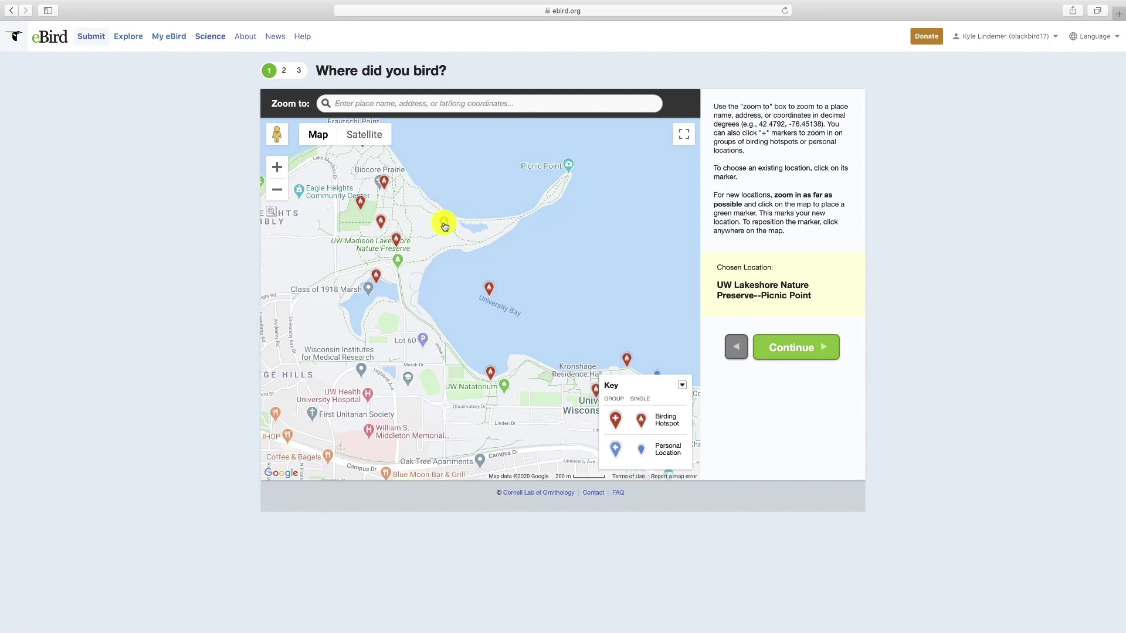
click(380, 279)
click(397, 241)
click(379, 222)
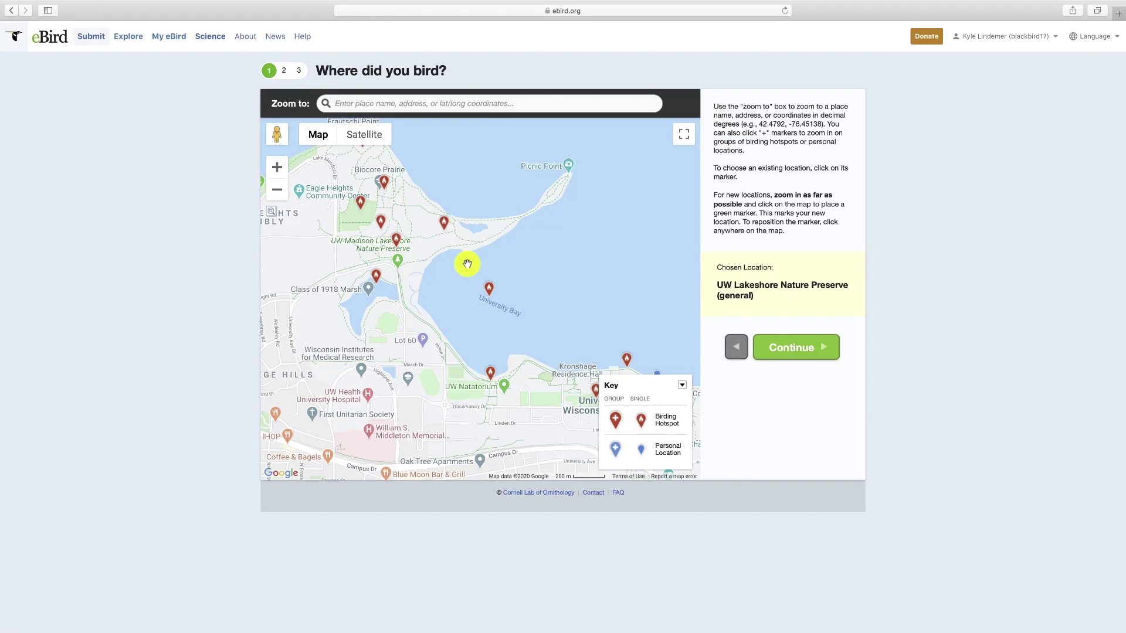
- Place a new 'Picnic Point' location, then clear its name and pick the University Bay hotspot
click(559, 187)
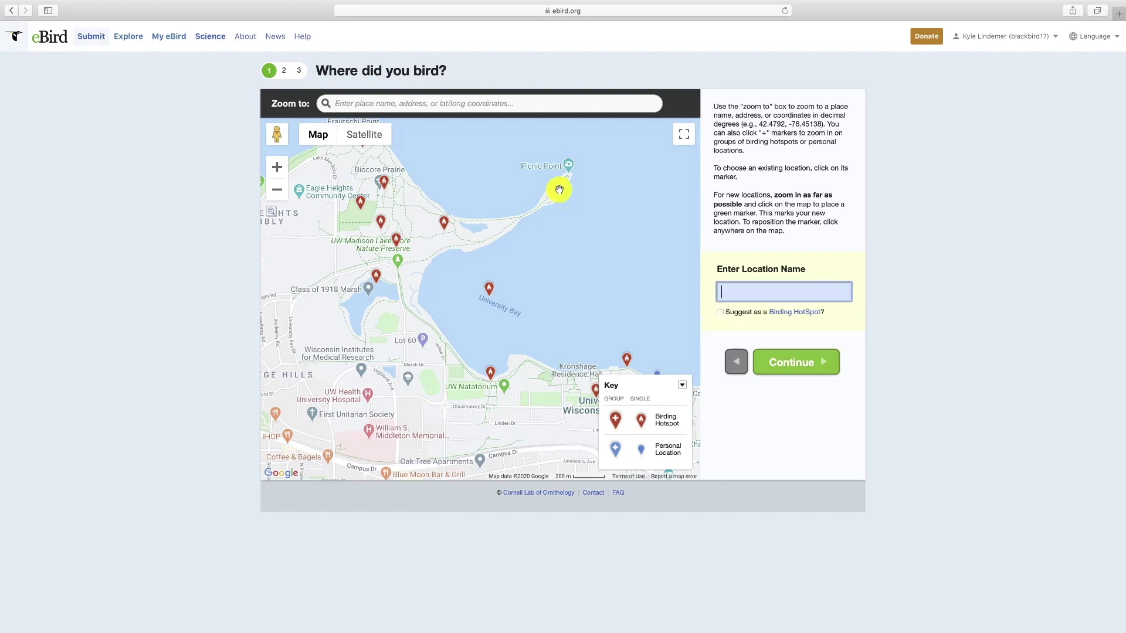
click(738, 295)
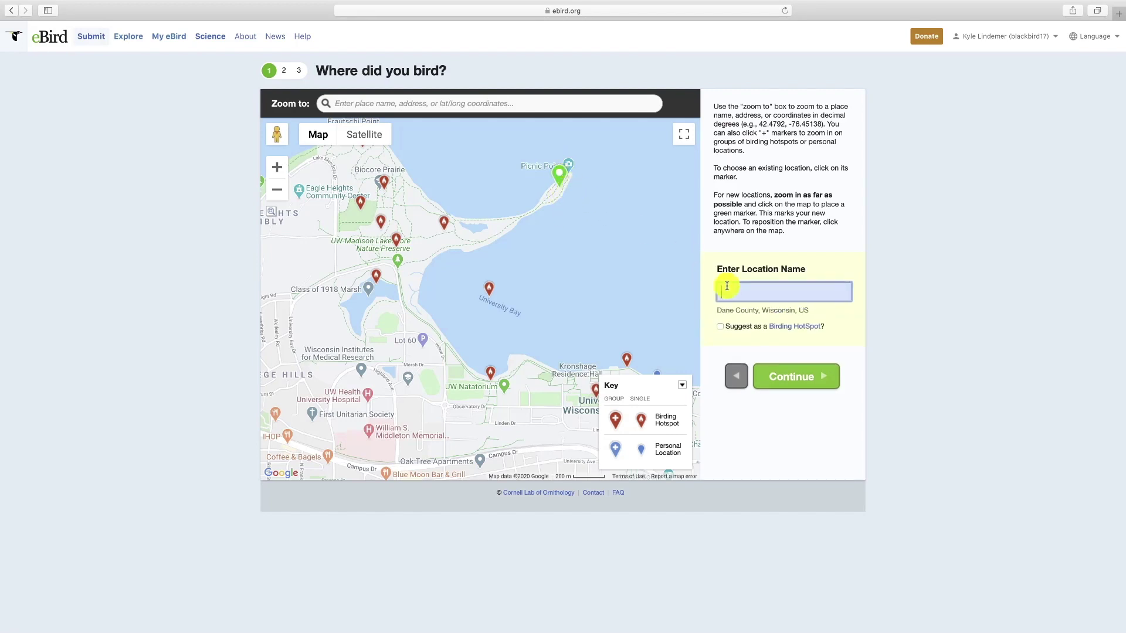
text(Picnic Point)
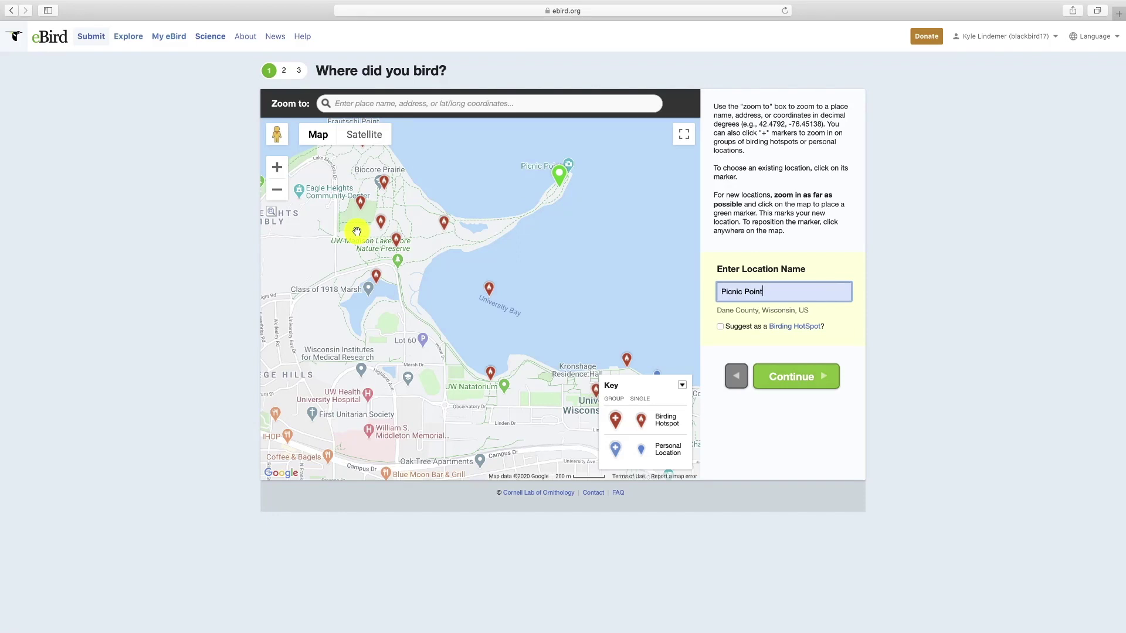
key(BackSpace)
key(BackSpace)
key(BackSpace)
key(BackSpace)
key(BackSpace)
key(BackSpace)
key(BackSpace)
key(BackSpace)
key(BackSpace)
key(BackSpace)
key(BackSpace)
key(BackSpace)
click(490, 290)
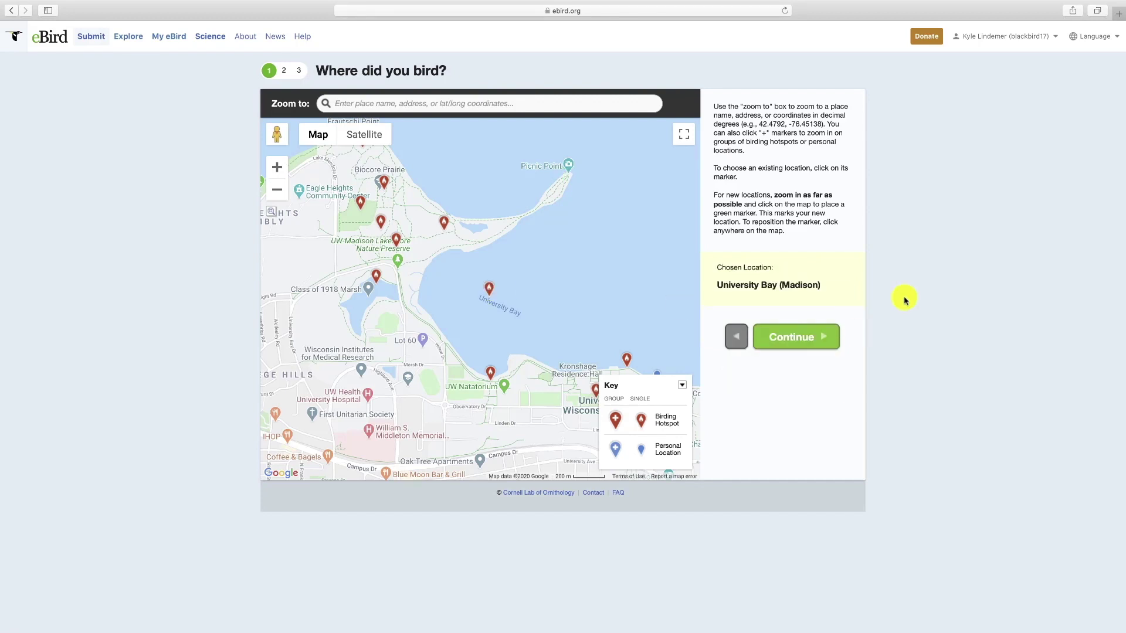
- Continue to Date and Effort, set the day to 20 (March 20, 2020), and choose Traveling
click(788, 338)
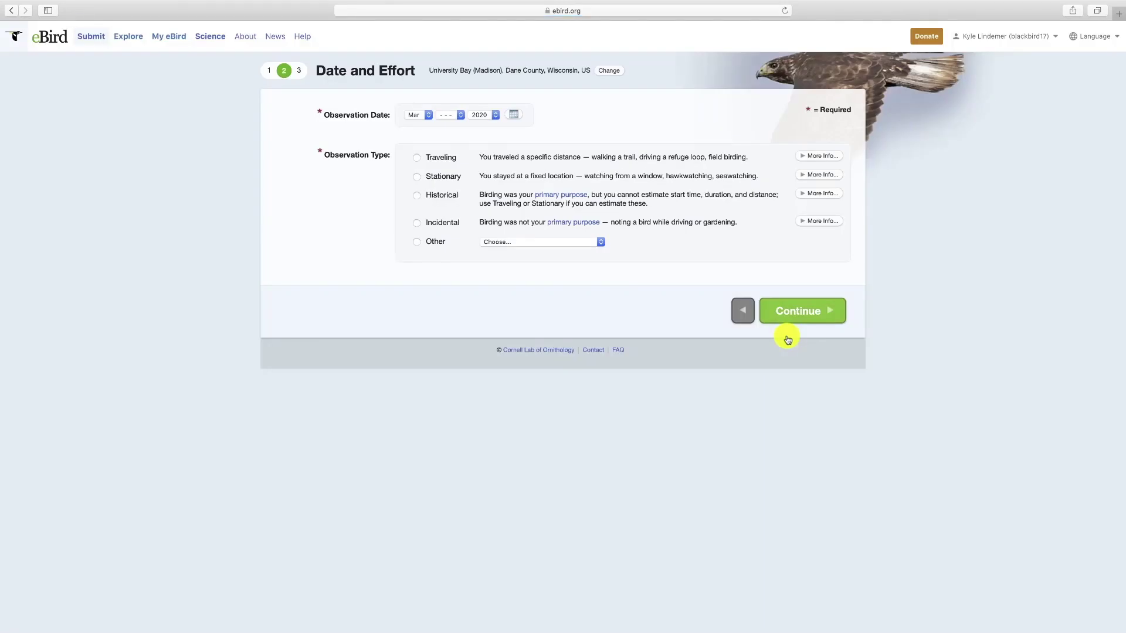
click(461, 116)
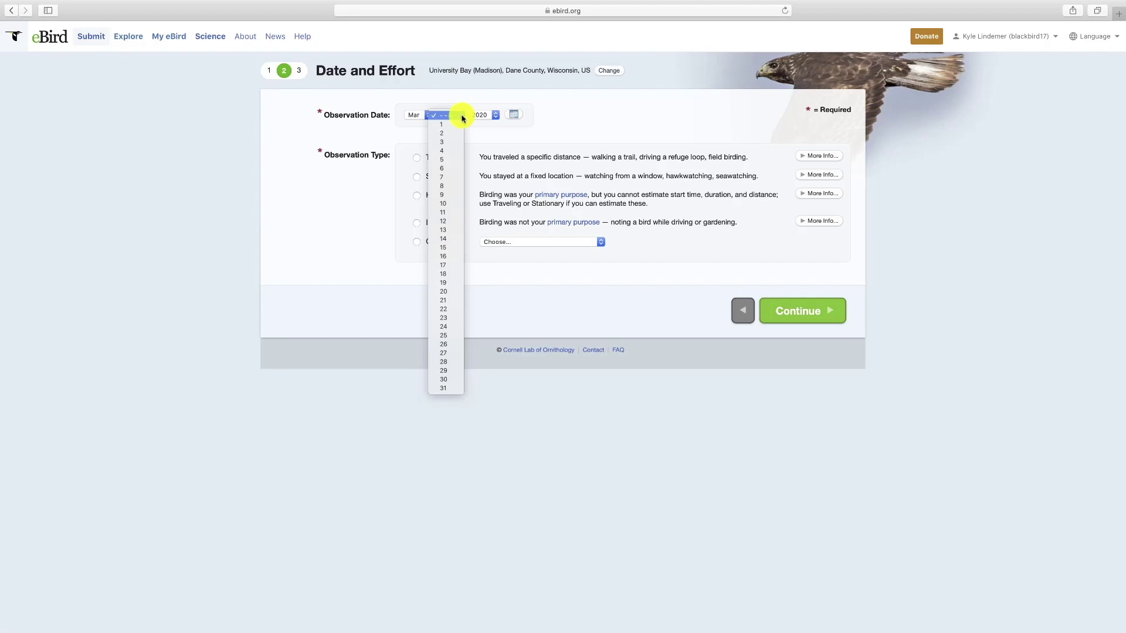
click(458, 293)
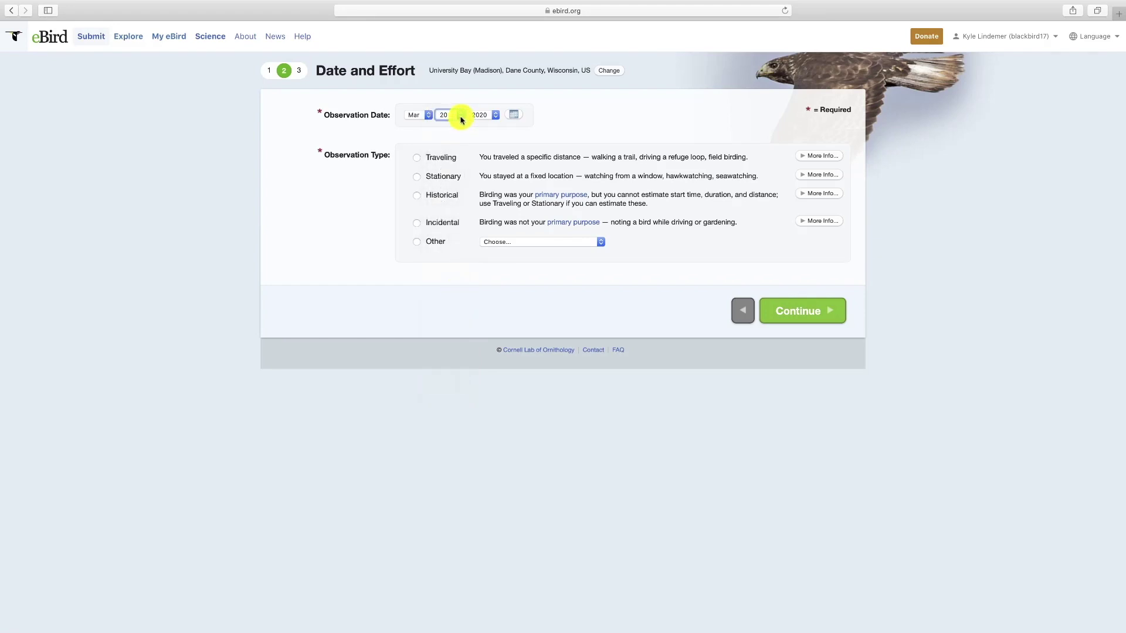
click(417, 158)
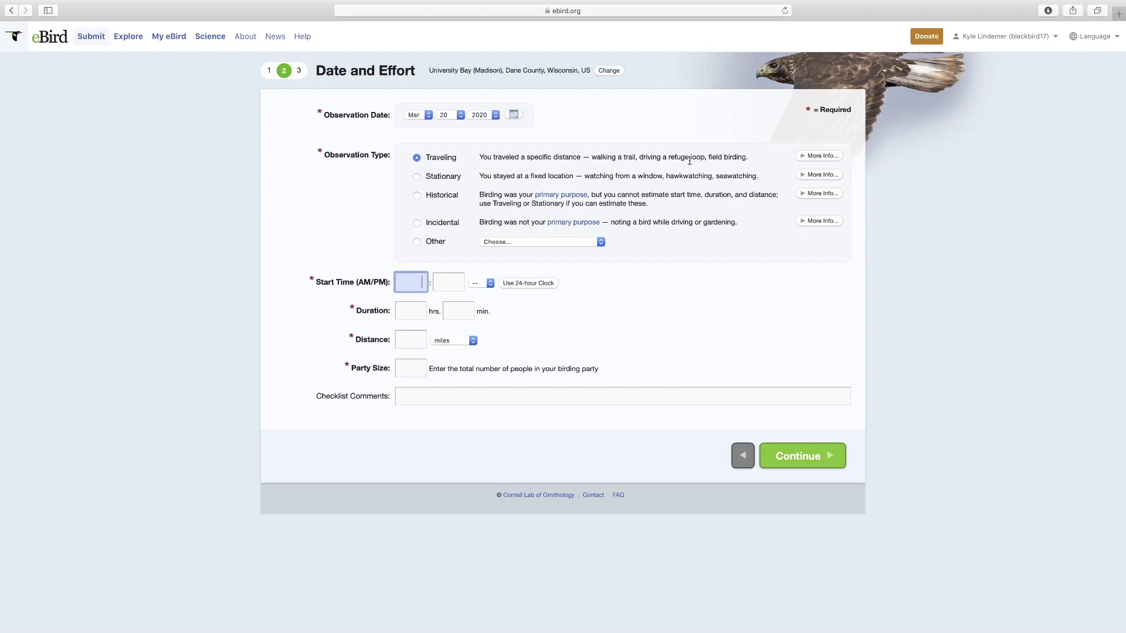
- Set the start time to 12:05 PM in AM/PM format
click(528, 284)
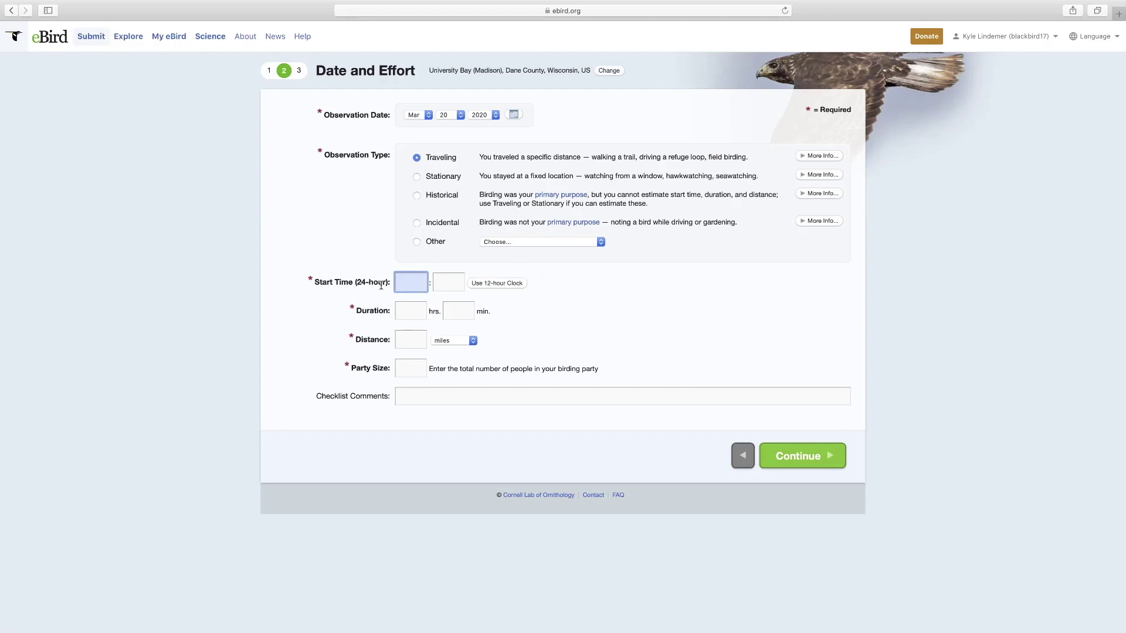
click(505, 284)
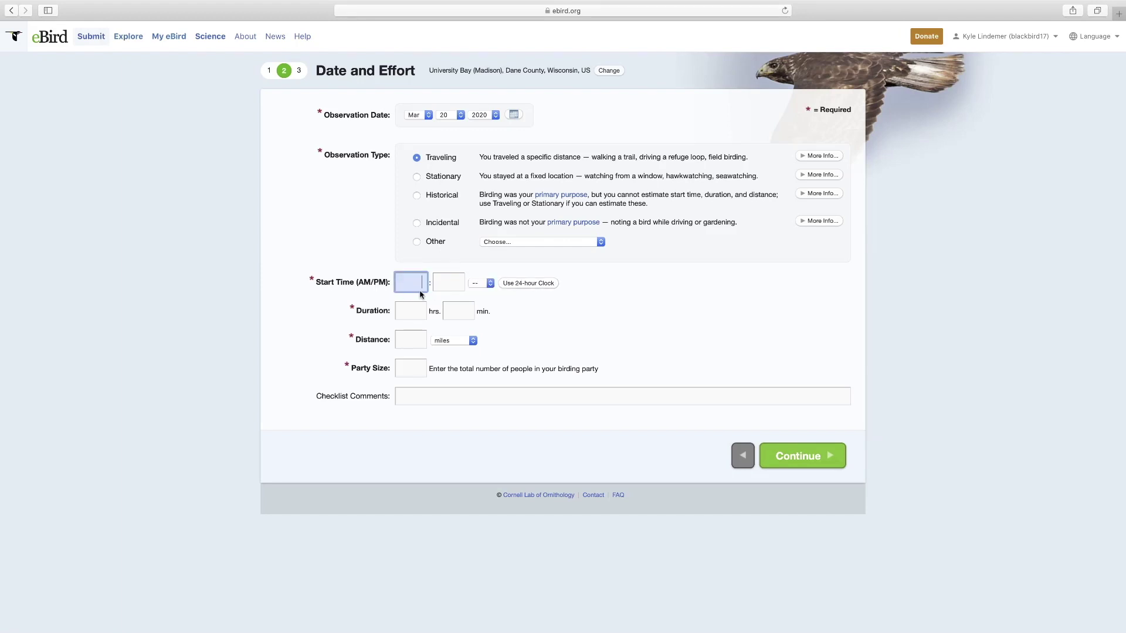
text(12)
click(447, 289)
text(05)
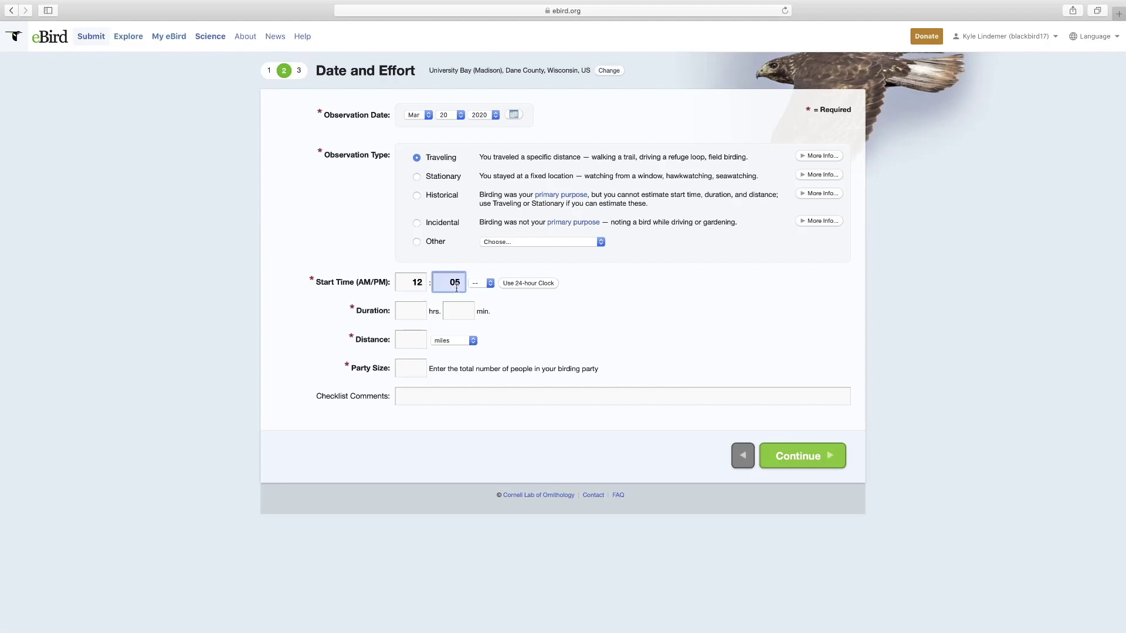
click(491, 284)
click(480, 303)
- Enter duration 1 hr 5 min, distance 1 mile, party size 2, then switch to Stationary
click(407, 317)
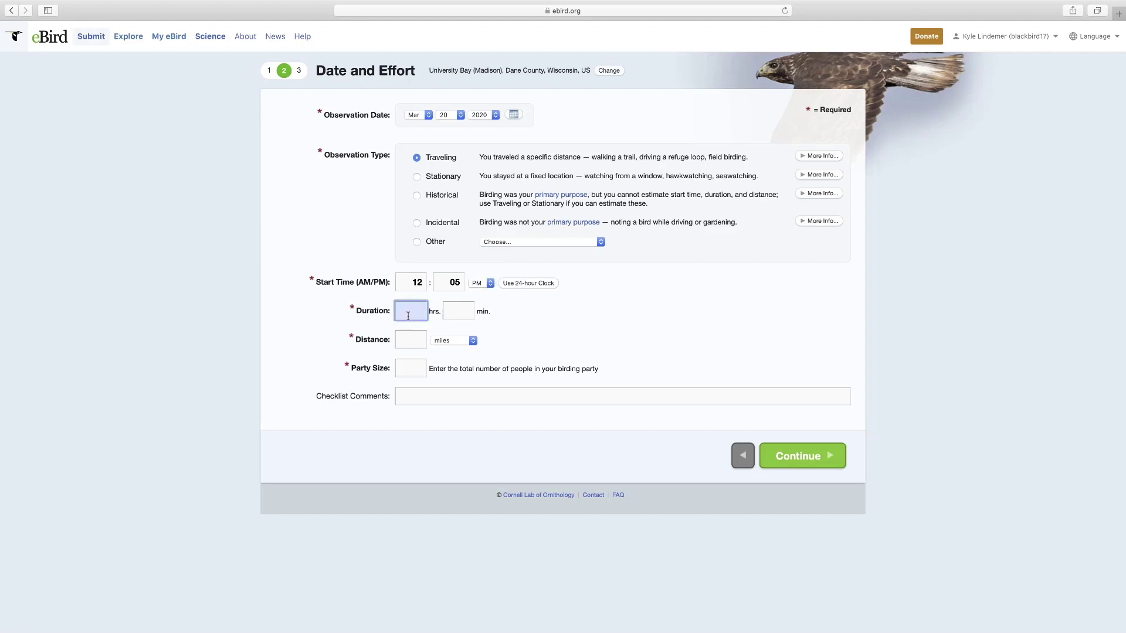
text(1)
click(461, 314)
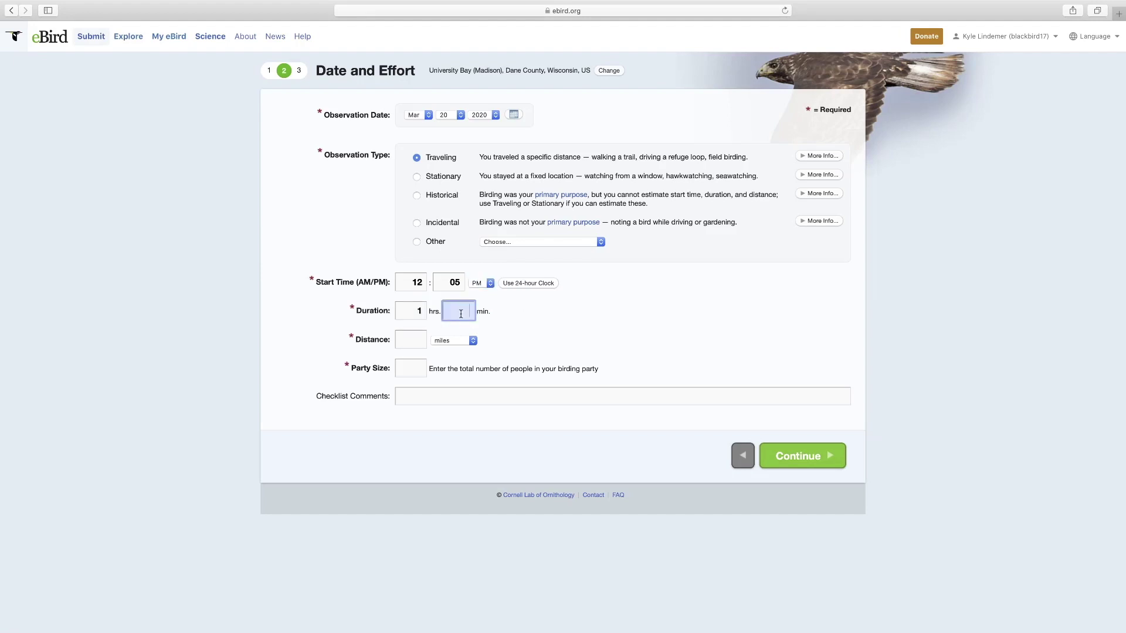
text(5)
click(472, 342)
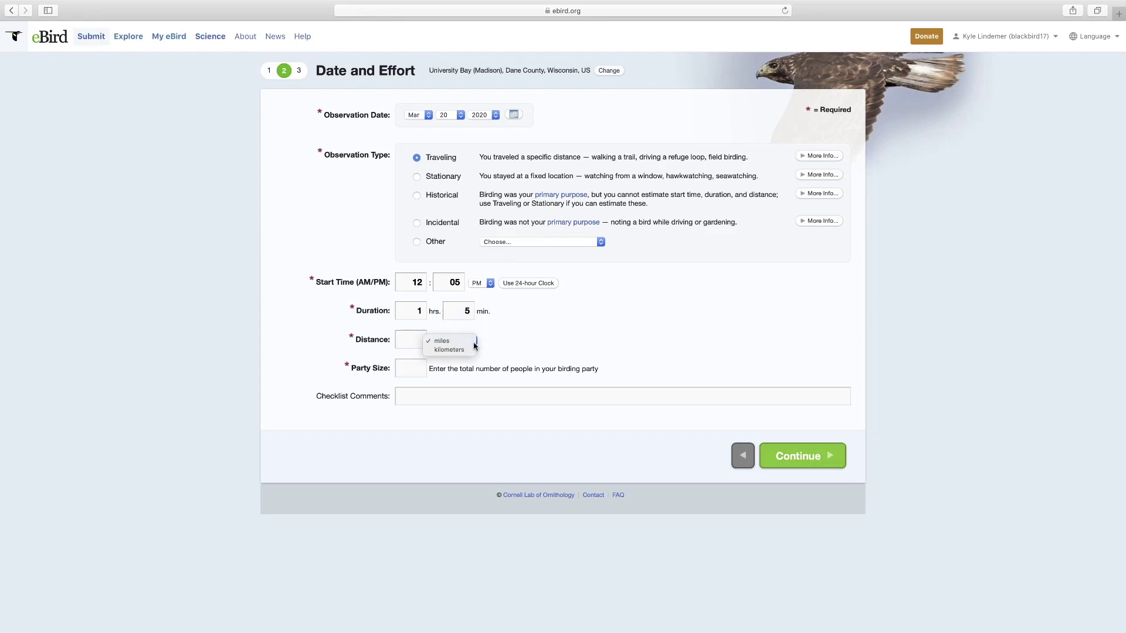
click(475, 344)
click(420, 342)
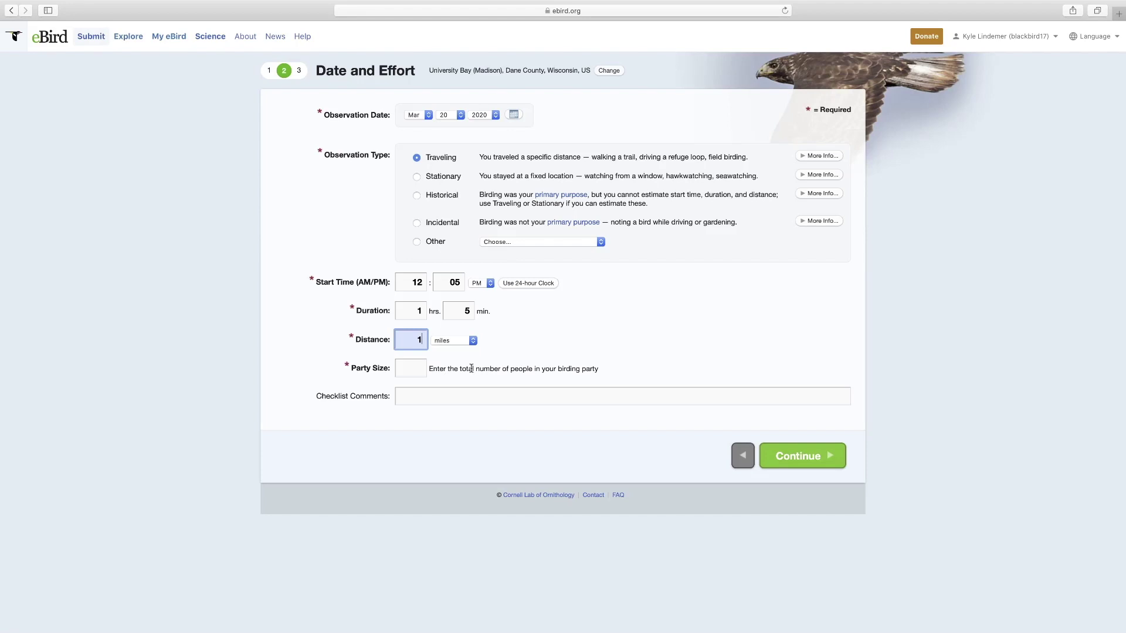
click(412, 370)
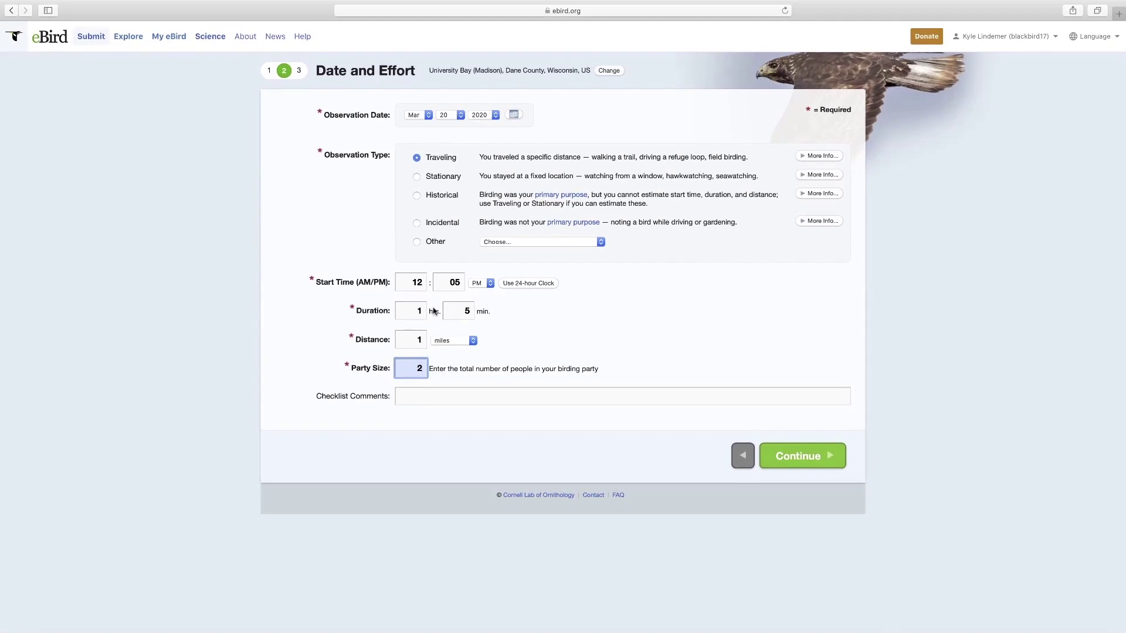
click(417, 177)
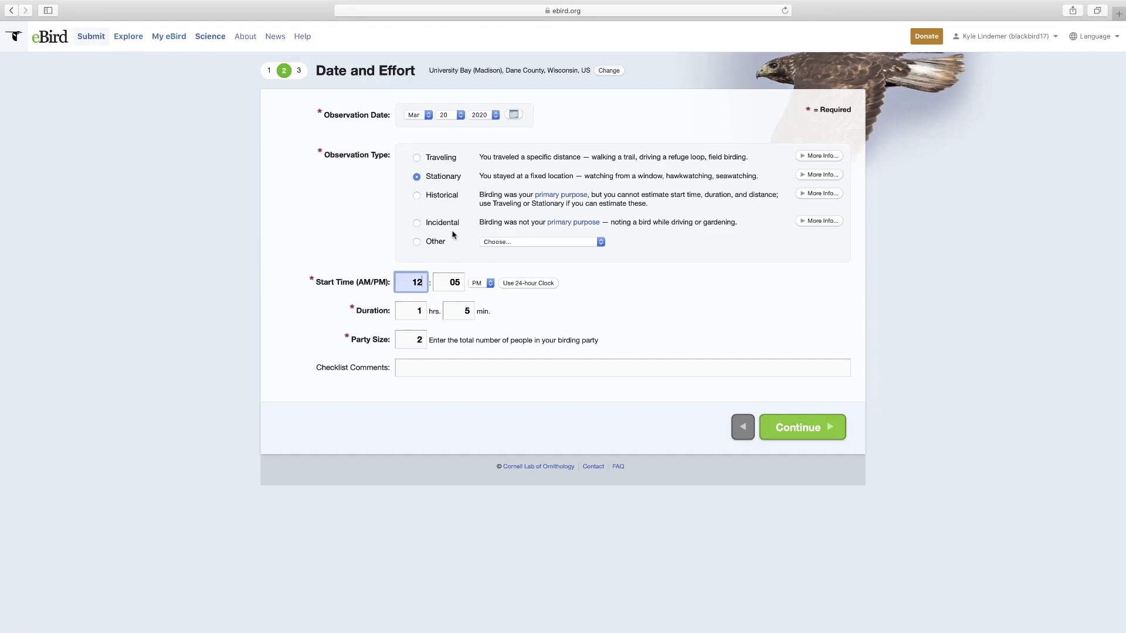
- Try the Historical, Incidental and Other observation types, then settle back on Stationary
click(417, 196)
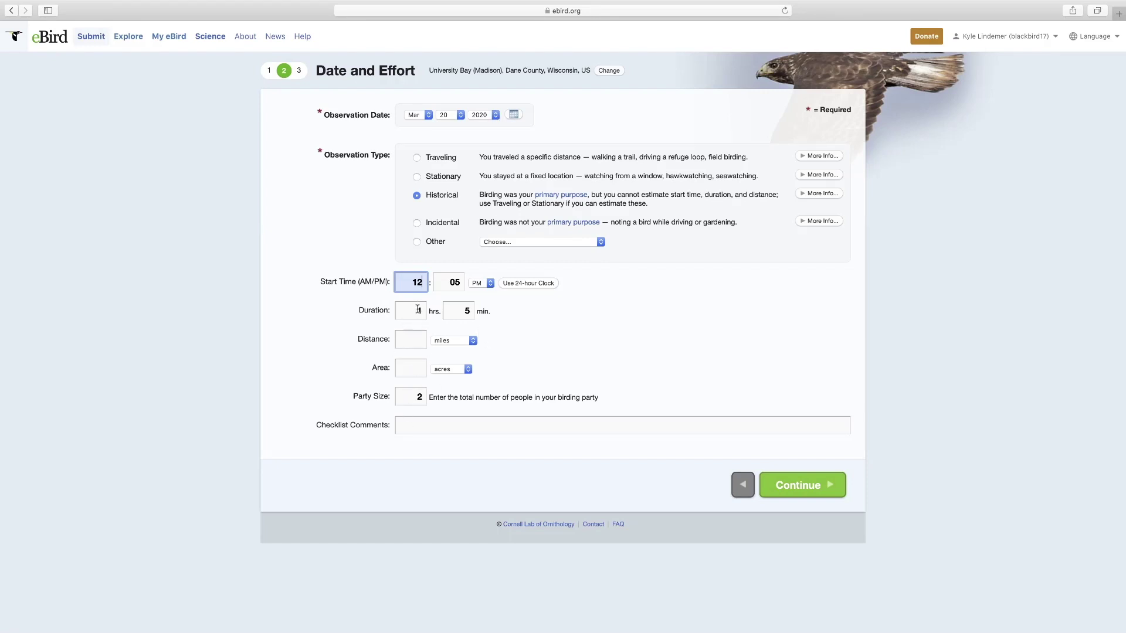
click(416, 224)
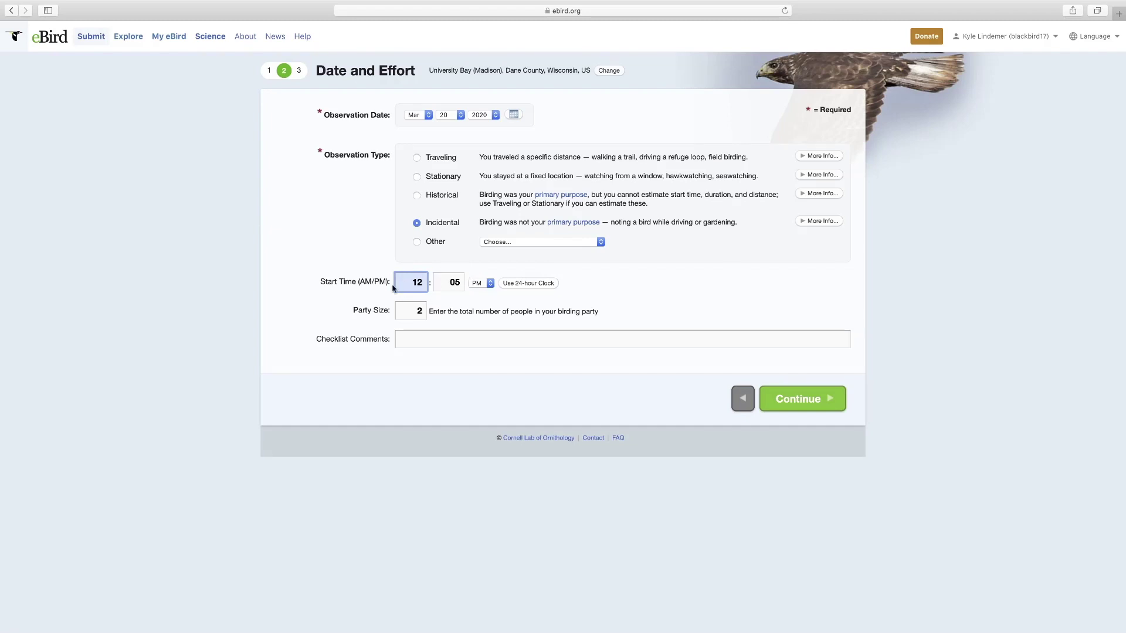
click(417, 242)
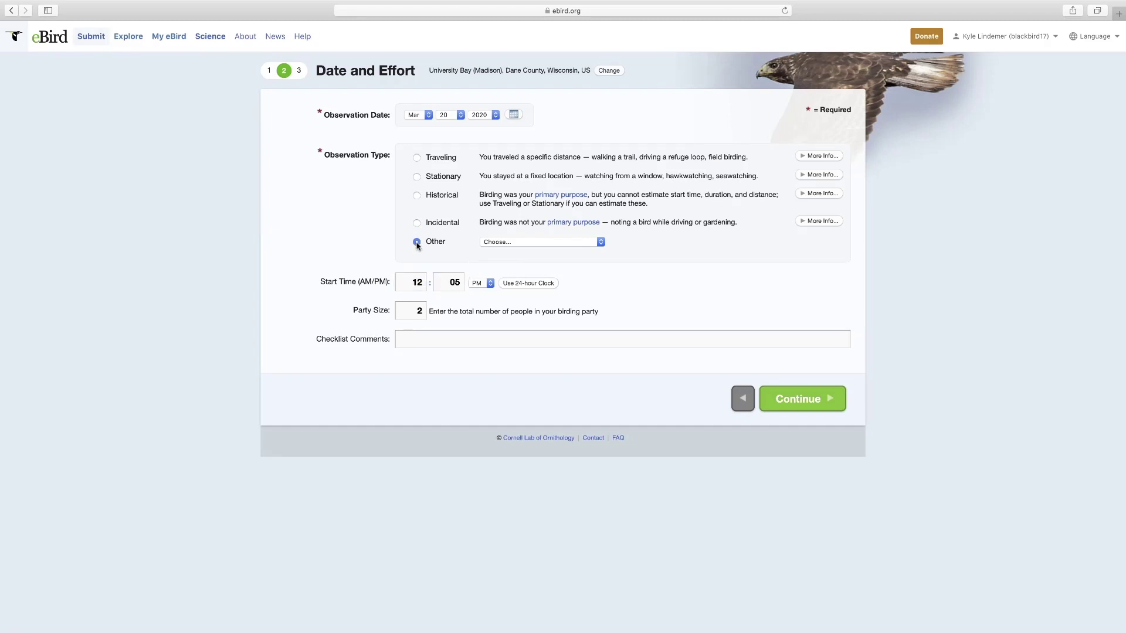
click(599, 242)
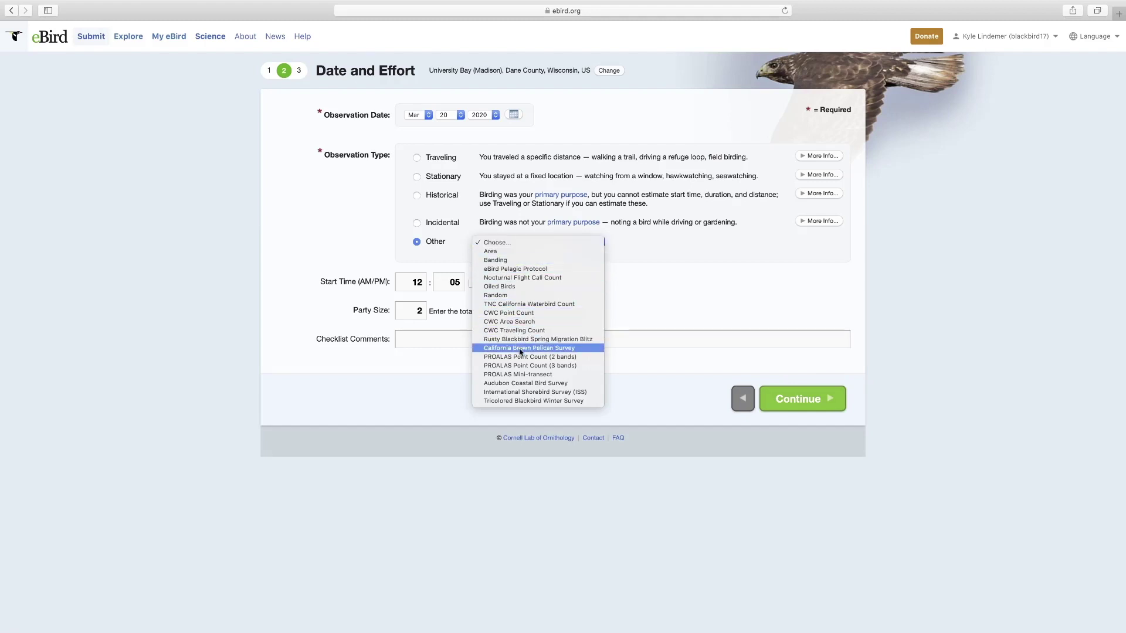
click(650, 390)
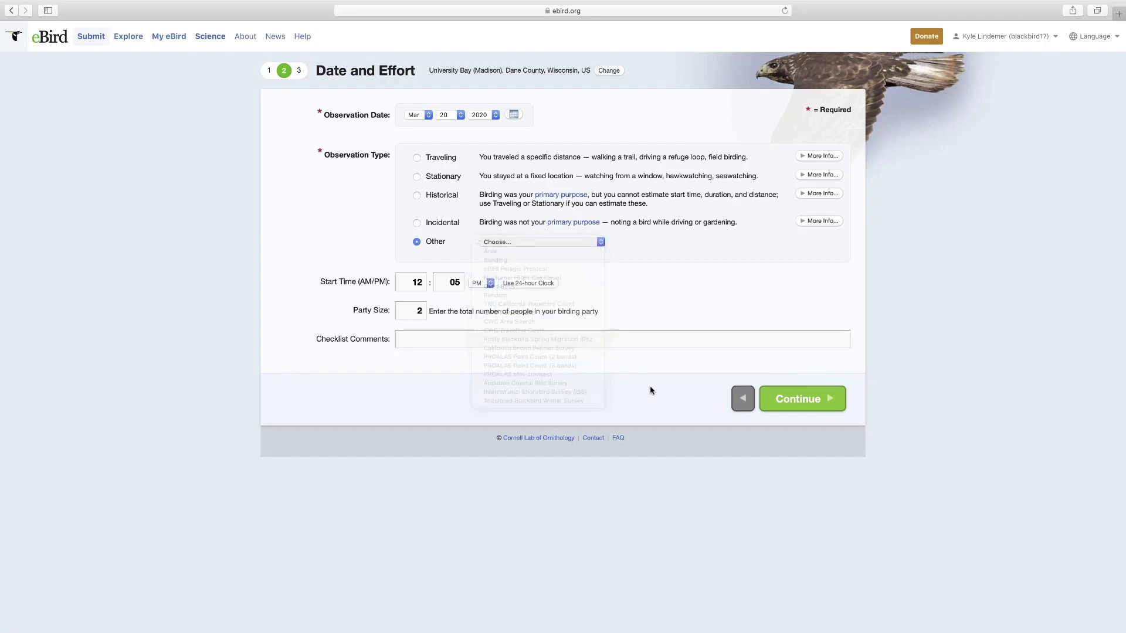
click(416, 177)
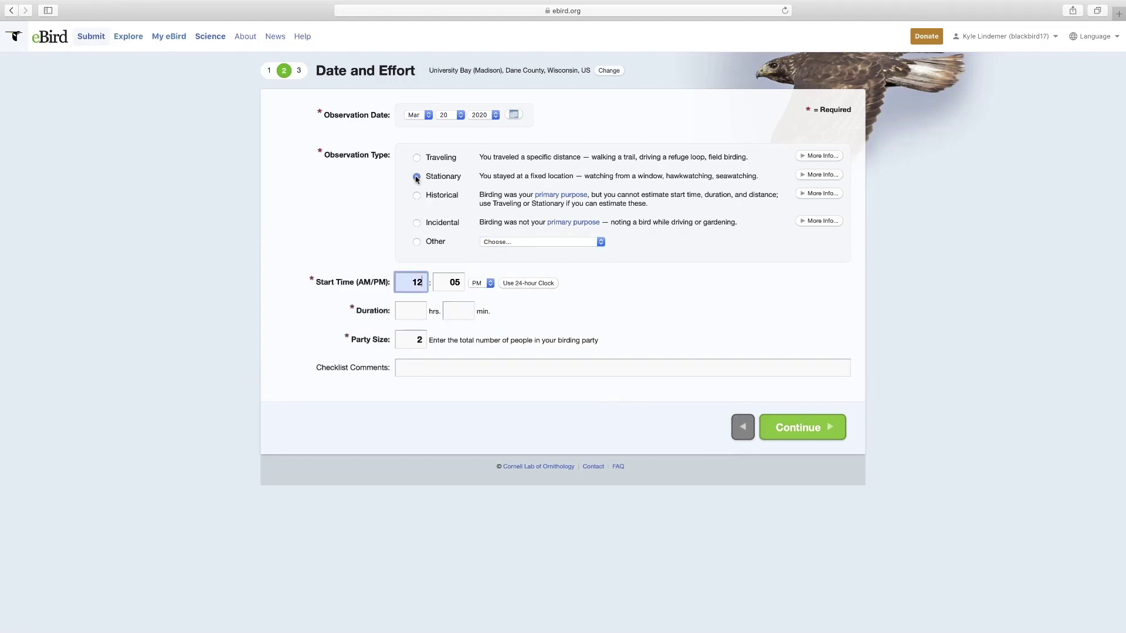
- Enter a 30-minute duration and continue to the species checklist
click(414, 314)
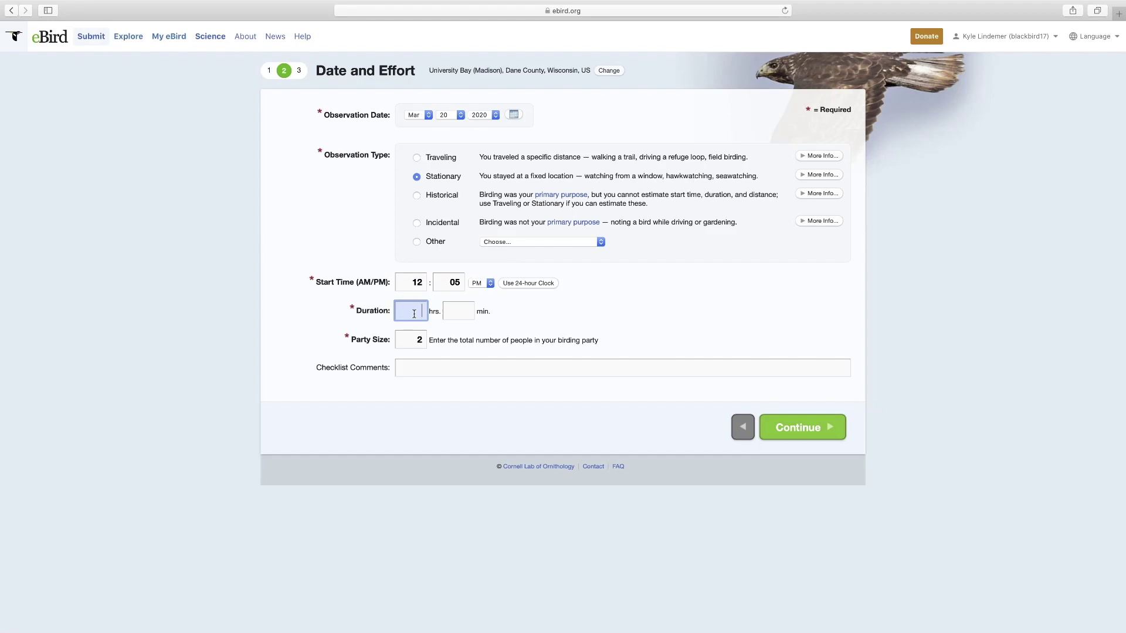
click(456, 311)
text(30)
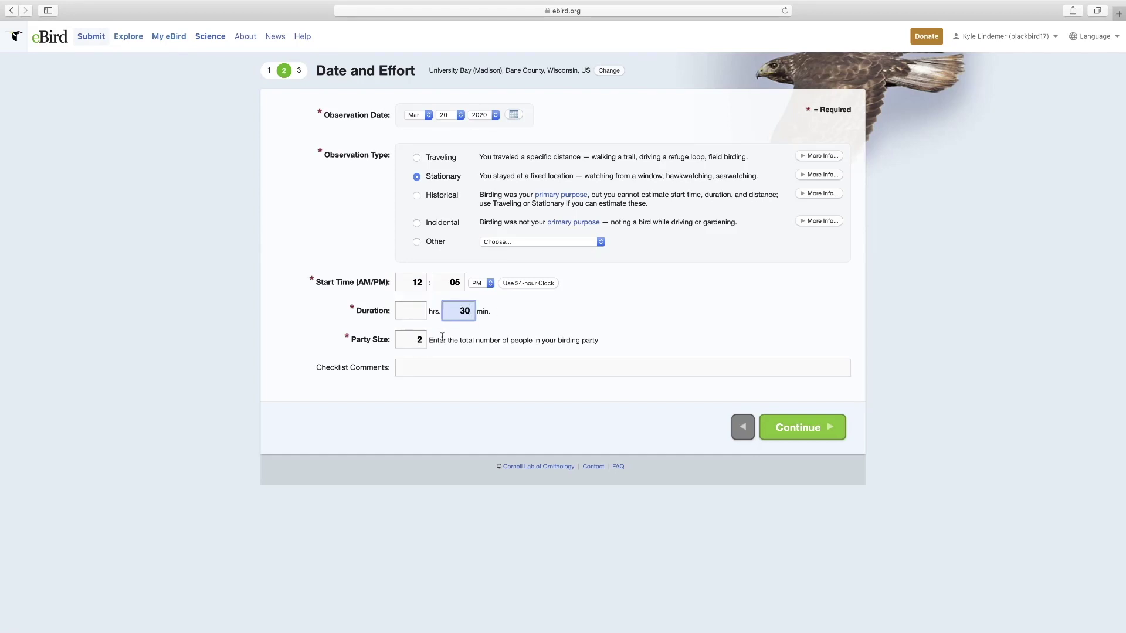
click(808, 431)
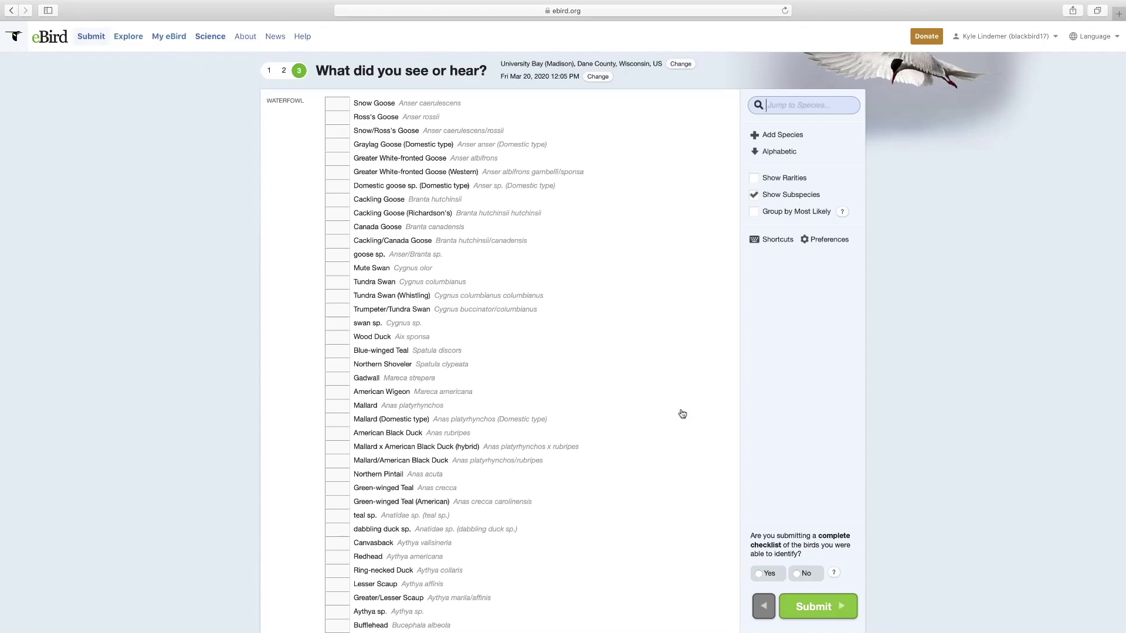
scroll(682, 414, down, 20)
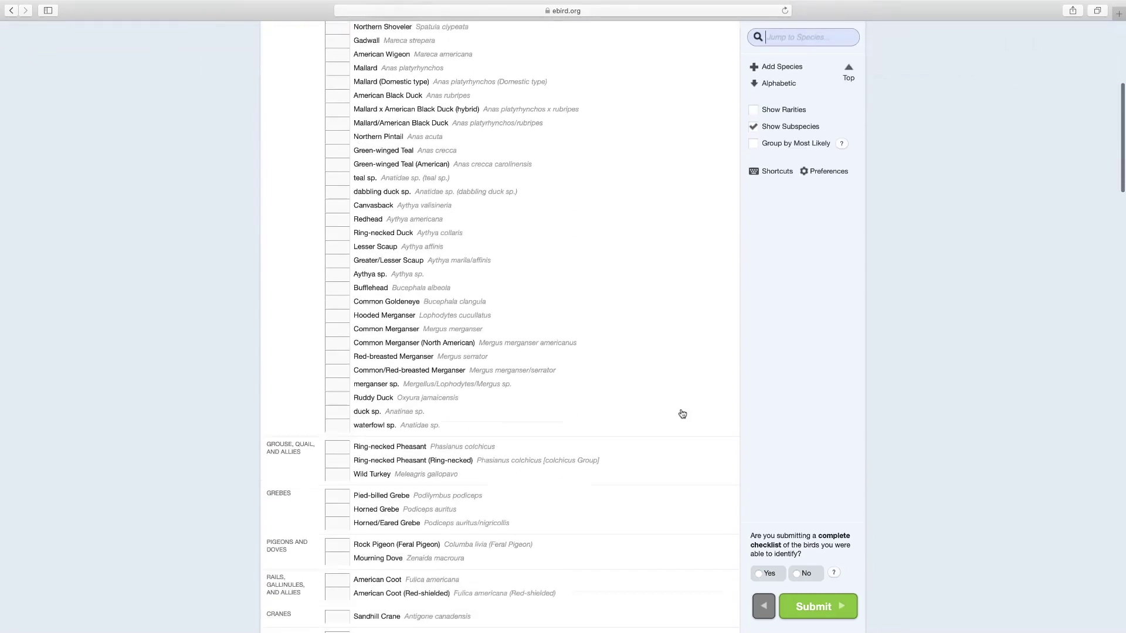
scroll(682, 414, down, 20)
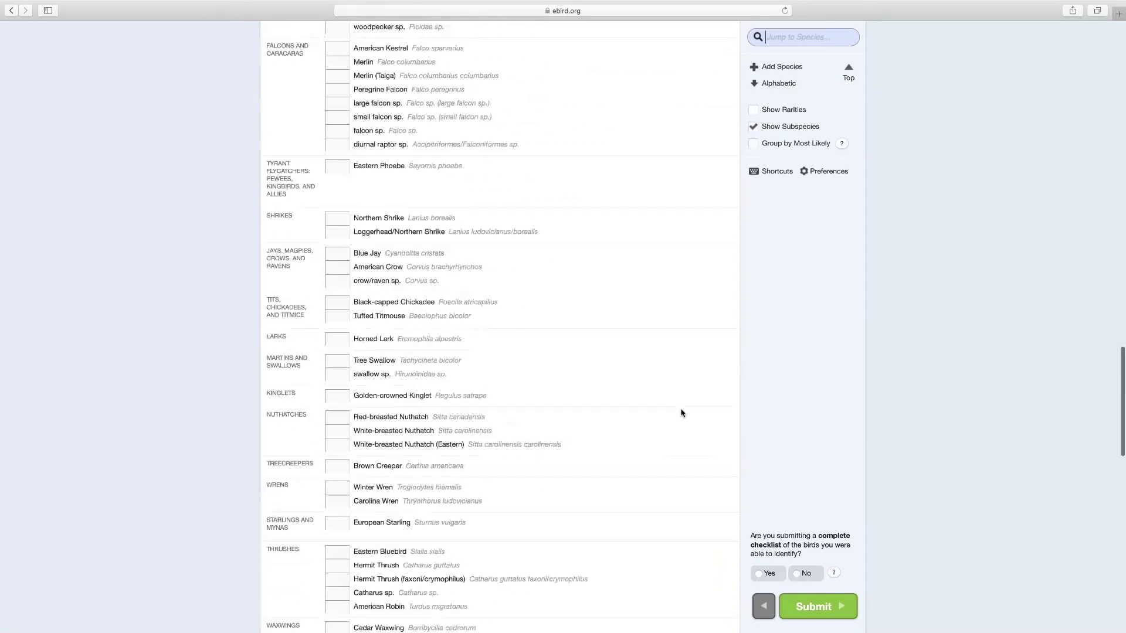
scroll(682, 414, down, 20)
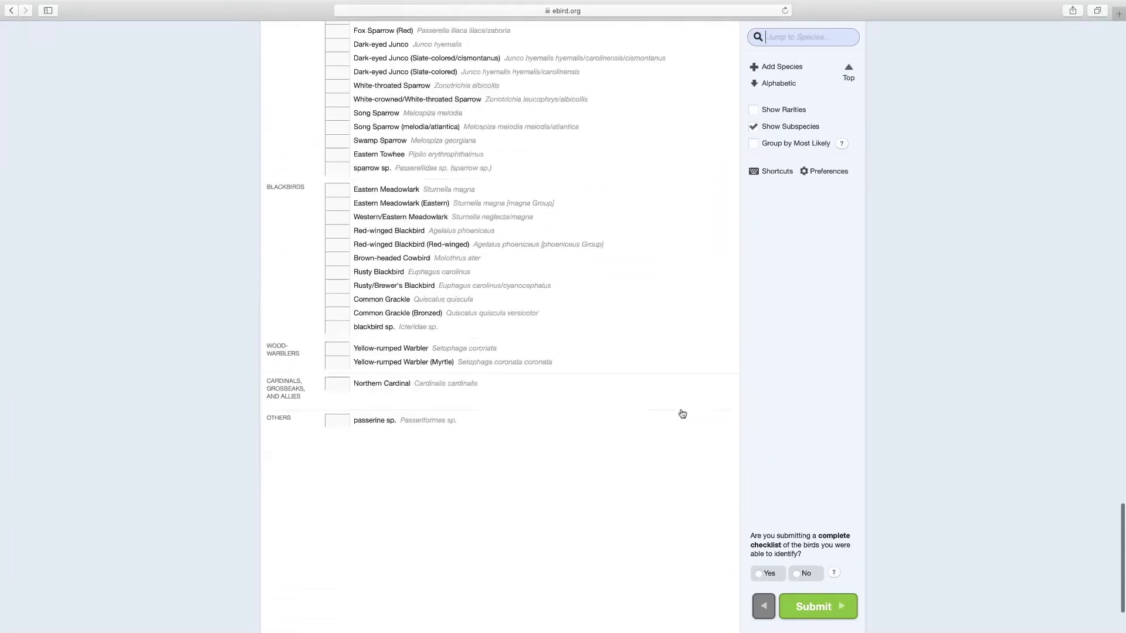
scroll(682, 413, up, 20)
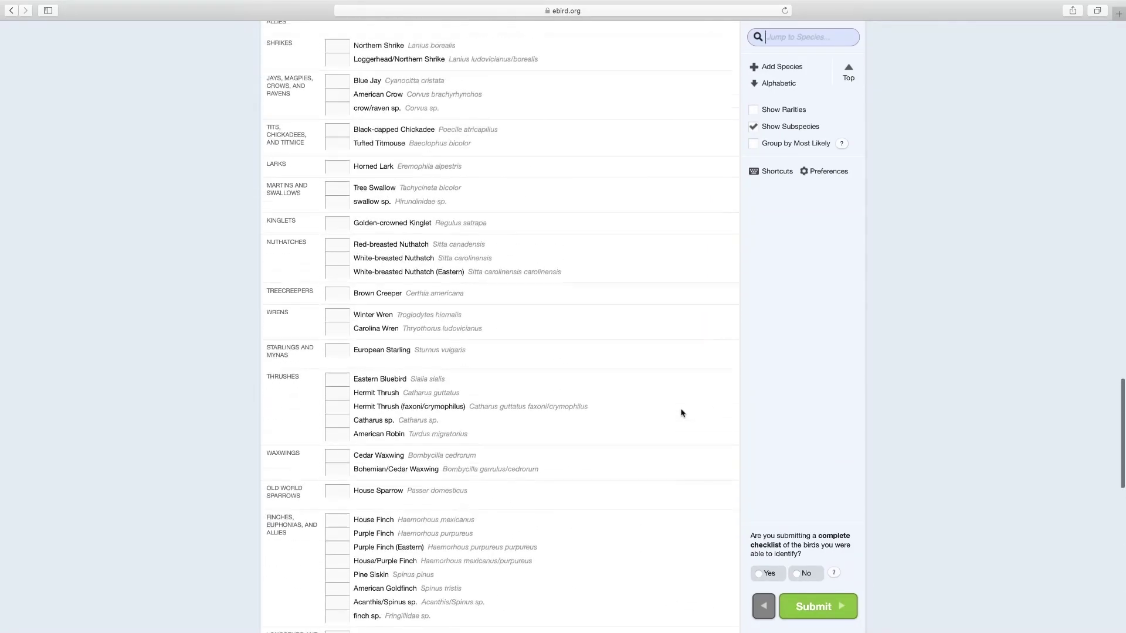
scroll(681, 414, up, 20)
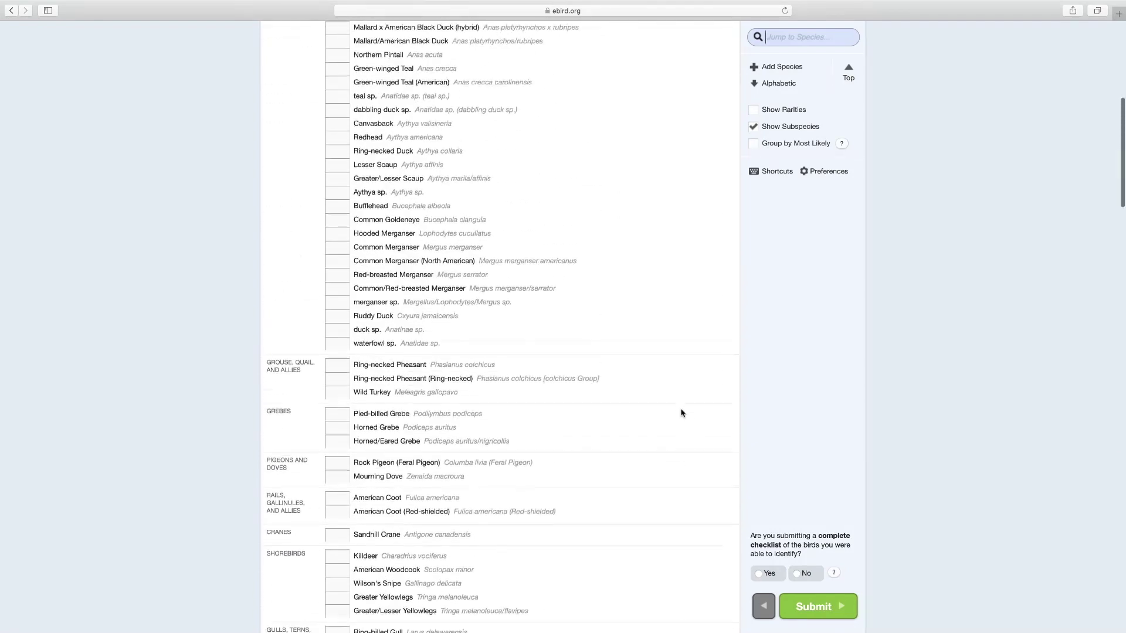
scroll(682, 414, up, 5)
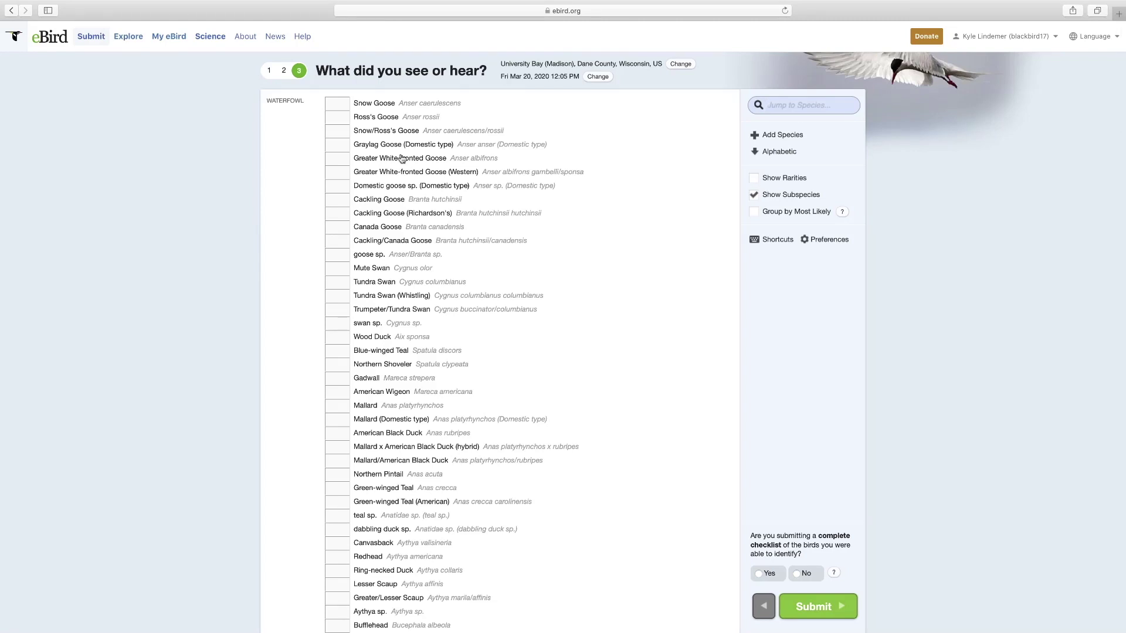
scroll(757, 187, up, 2)
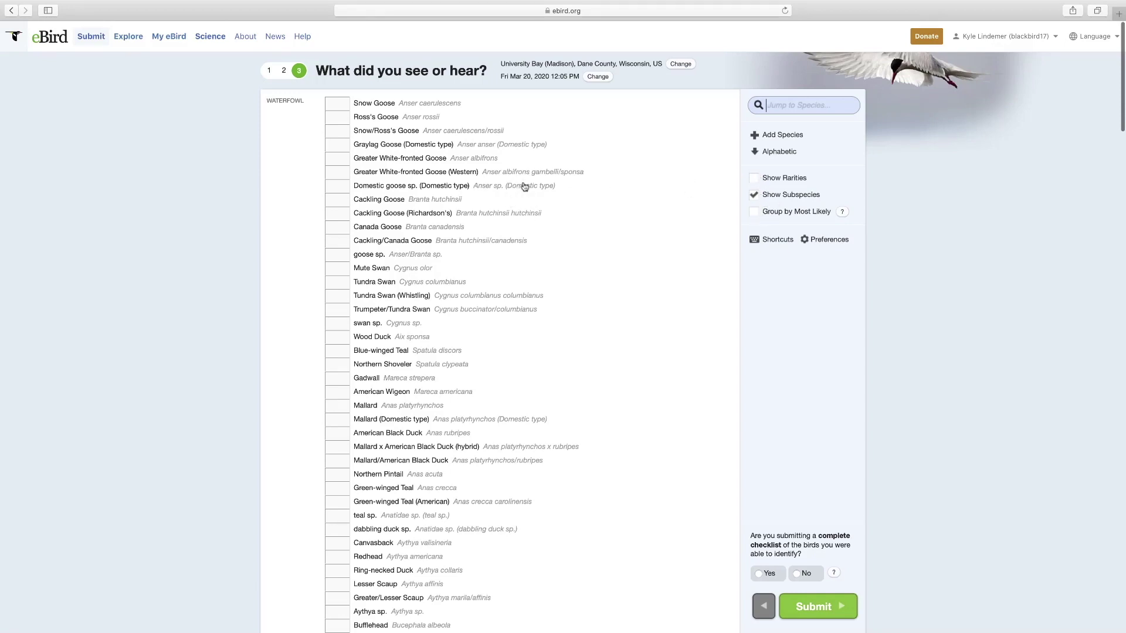
- Toggle Show Subspecies off and back on, then scroll down the species list
click(755, 196)
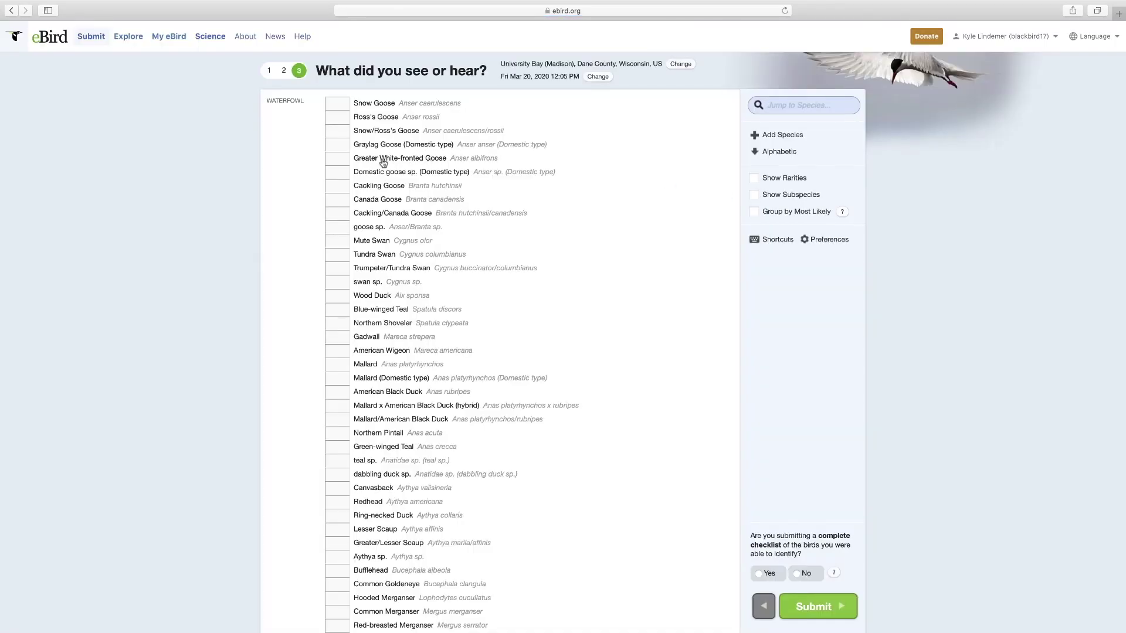
click(749, 196)
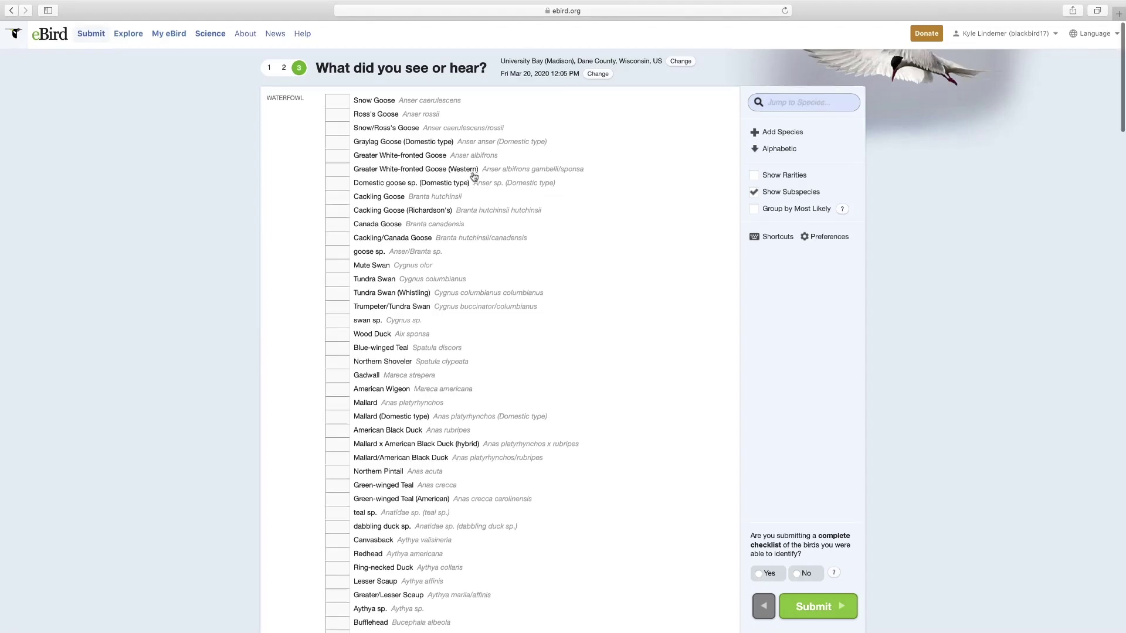
scroll(474, 177, down, 1)
scroll(474, 178, down, 20)
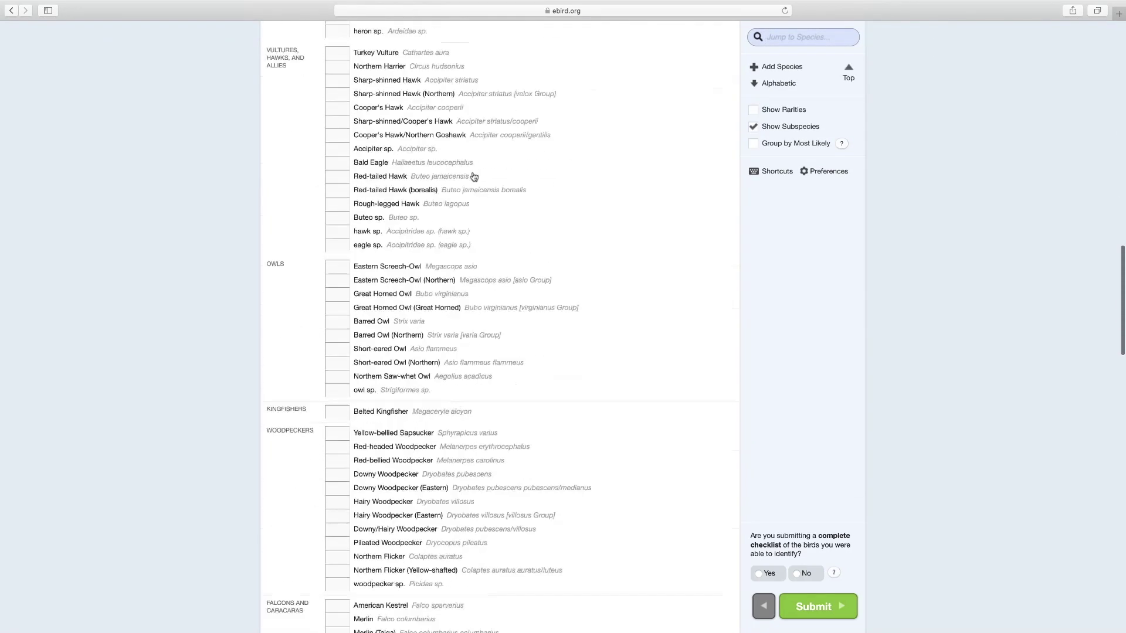
scroll(474, 177, down, 20)
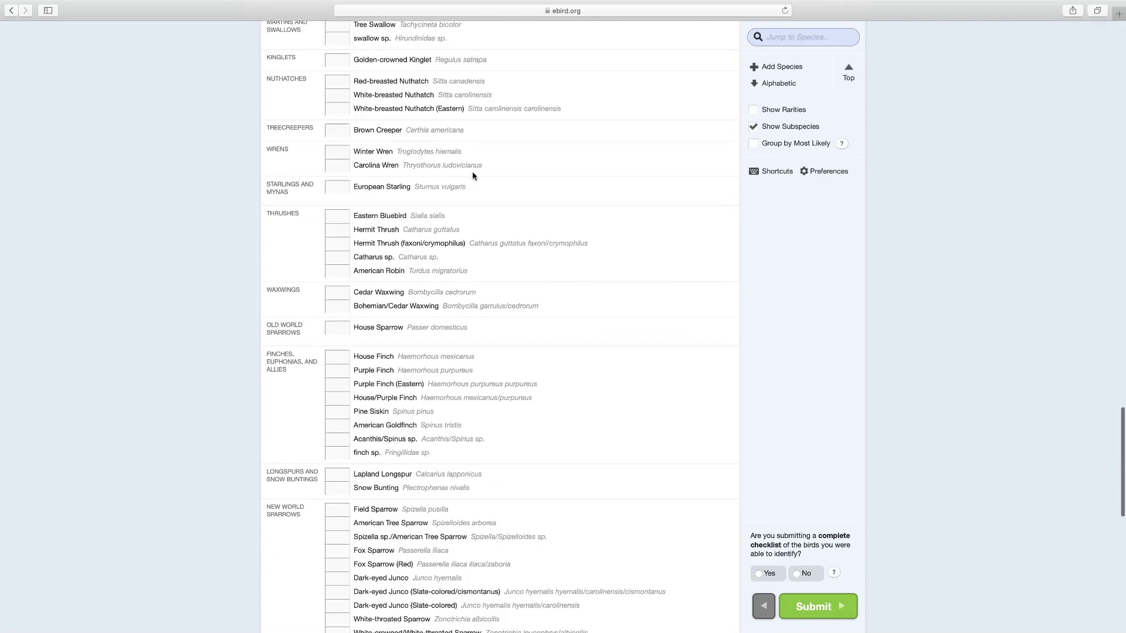
scroll(474, 175, down, 8)
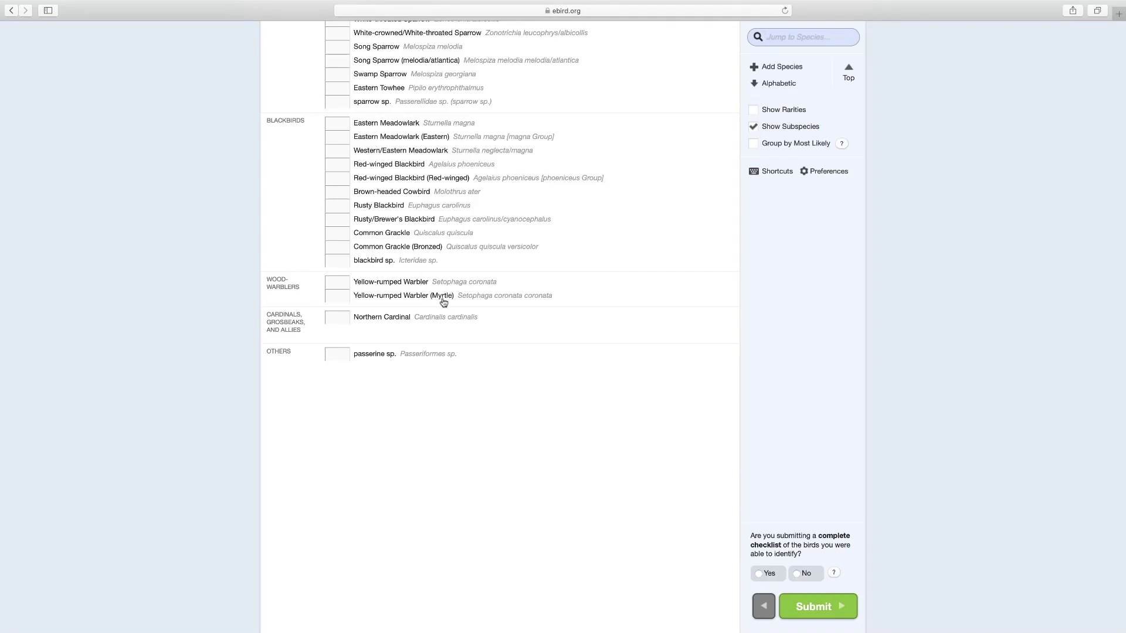
- Enter a count of 1 for Yellow-rumped Warbler and turn on Group by Most Likely
click(339, 282)
text(1)
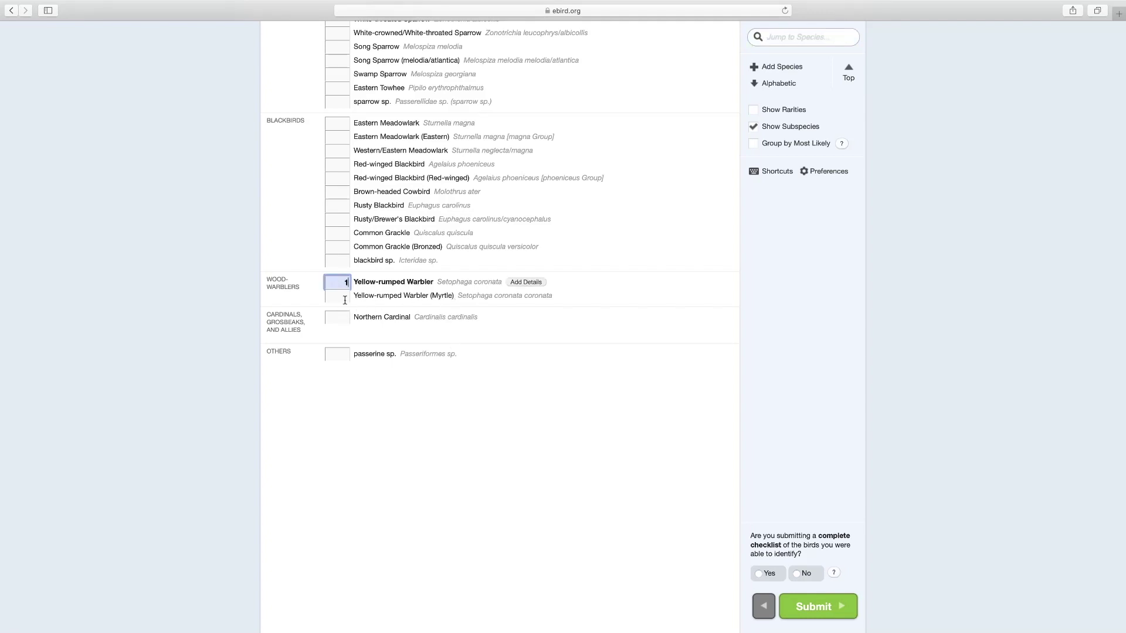
scroll(431, 342, up, 3)
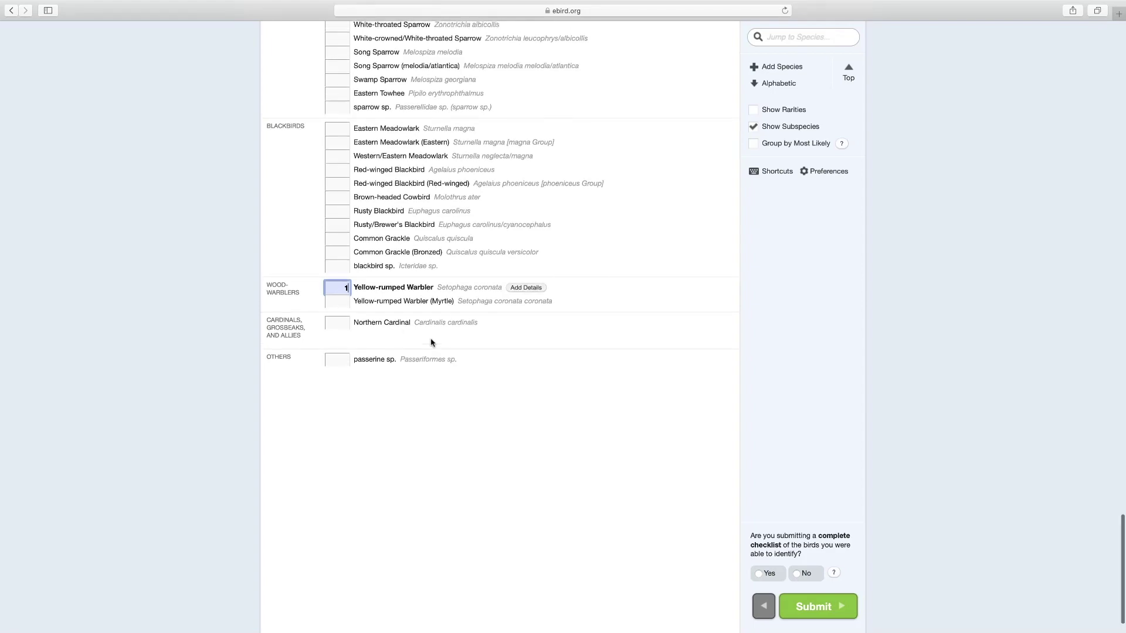
click(757, 146)
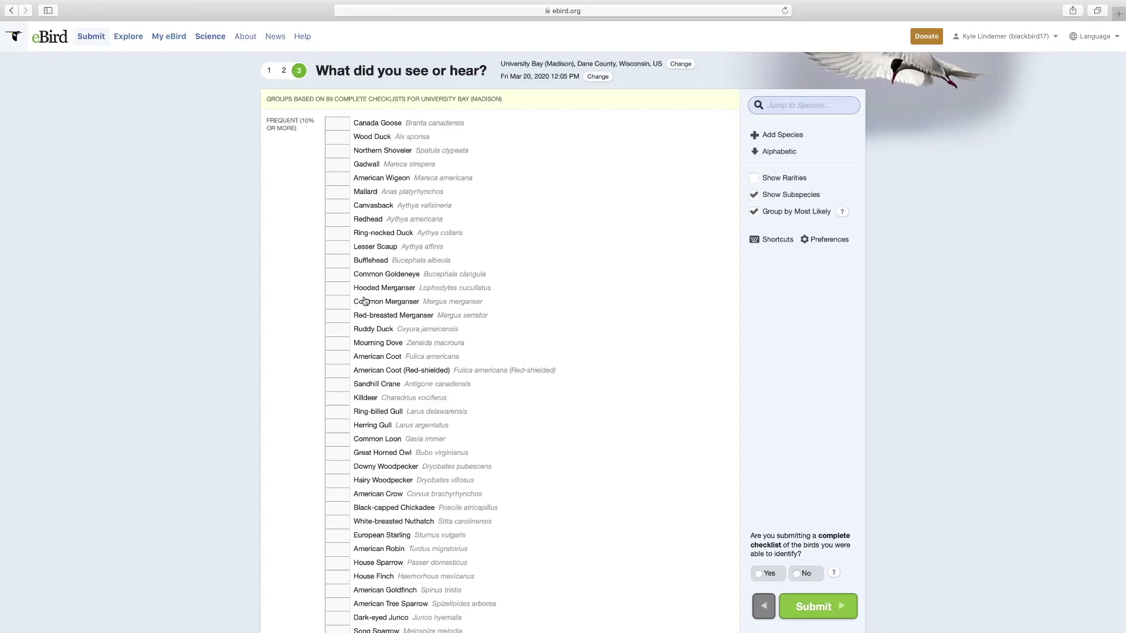
- Scroll through the Frequent, Infrequent and Not Reported species groups for University Bay
scroll(365, 300, down, 10)
scroll(364, 301, down, 12)
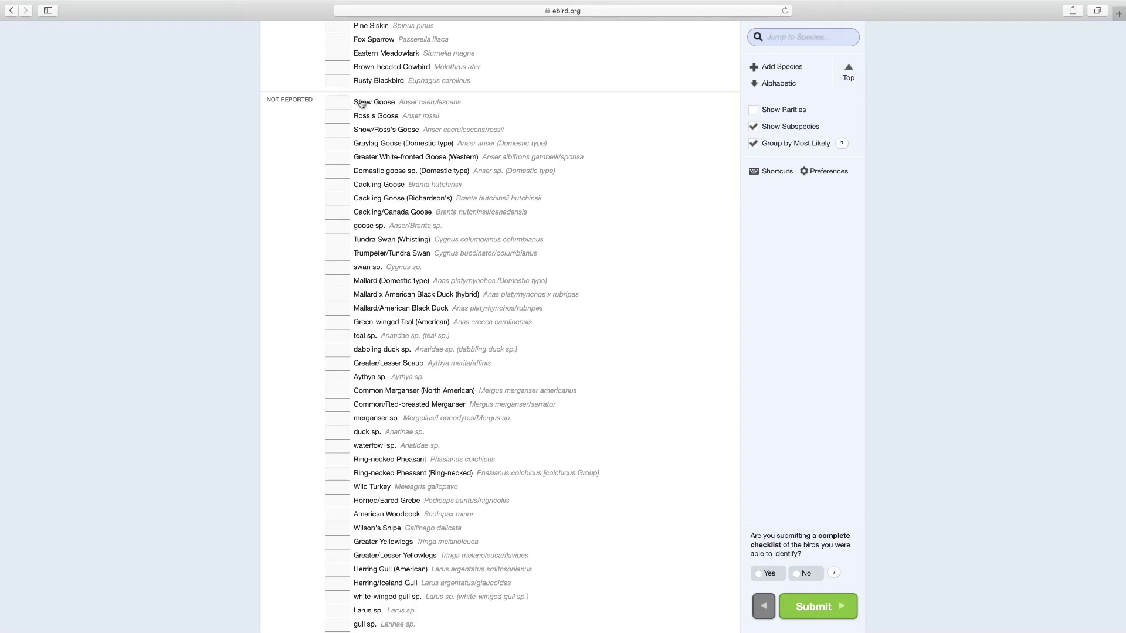
scroll(353, 255, down, 5)
scroll(352, 254, down, 12)
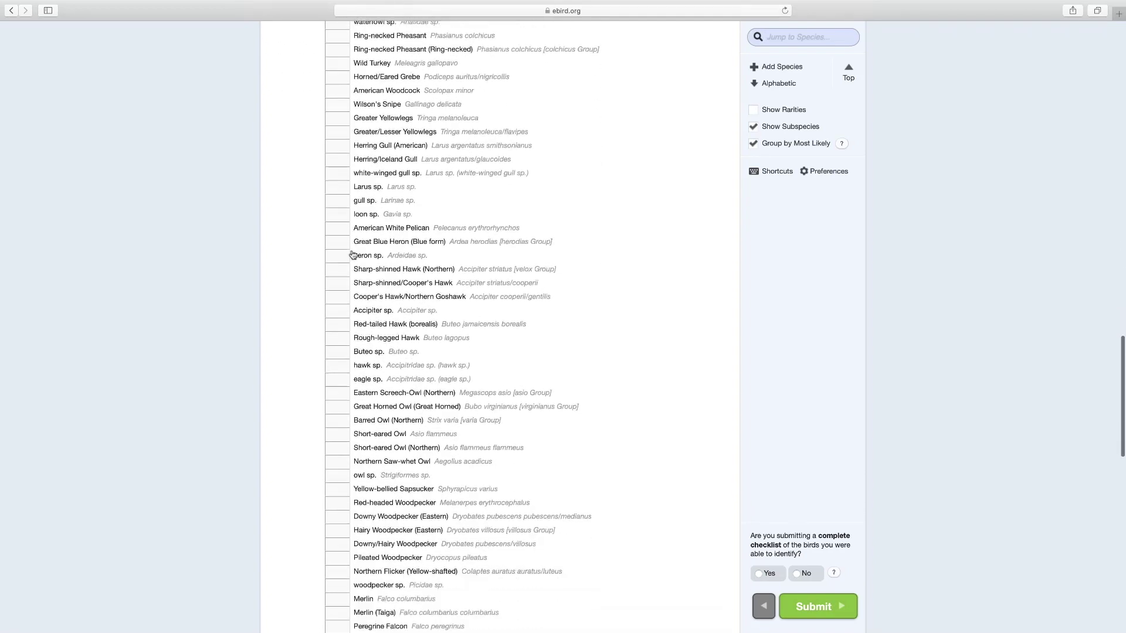
scroll(353, 254, down, 2)
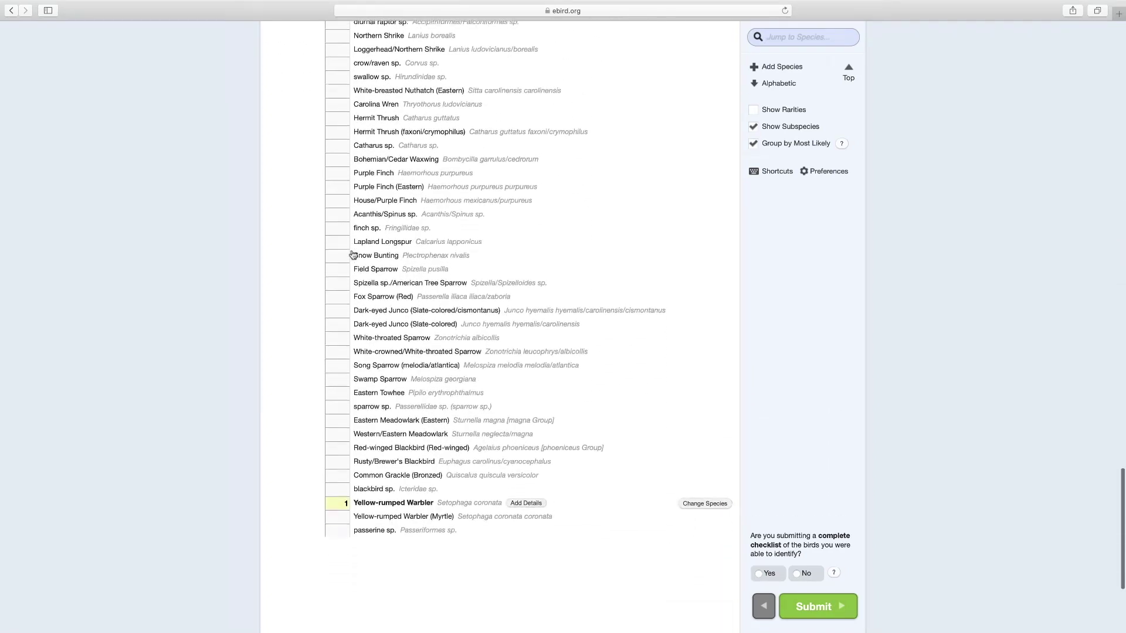
scroll(353, 254, up, 20)
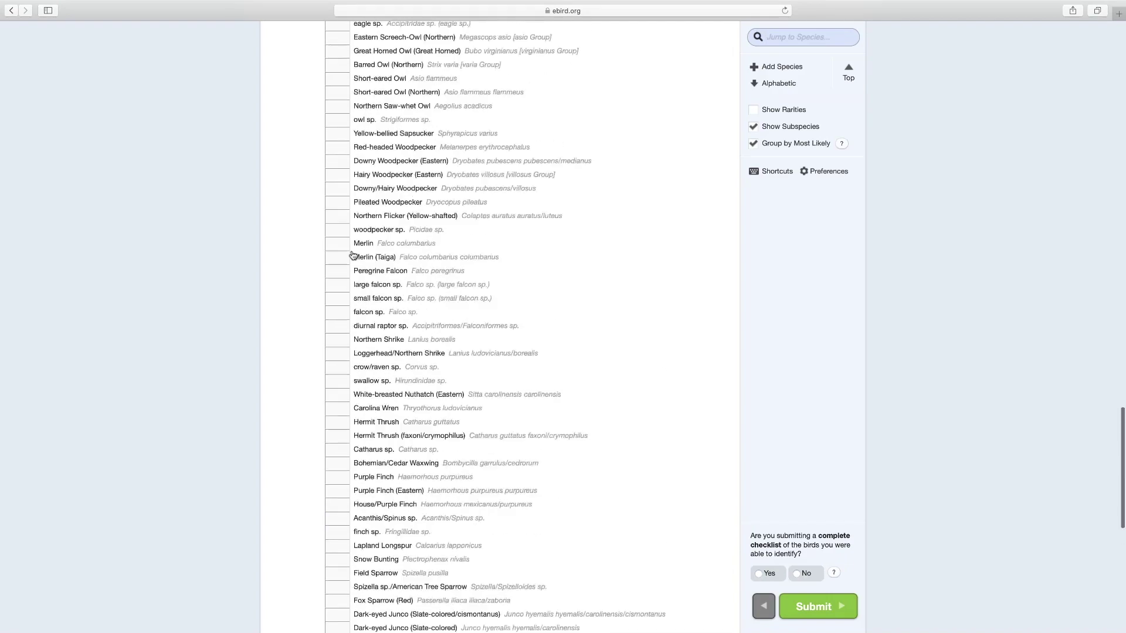
scroll(347, 271, up, 10)
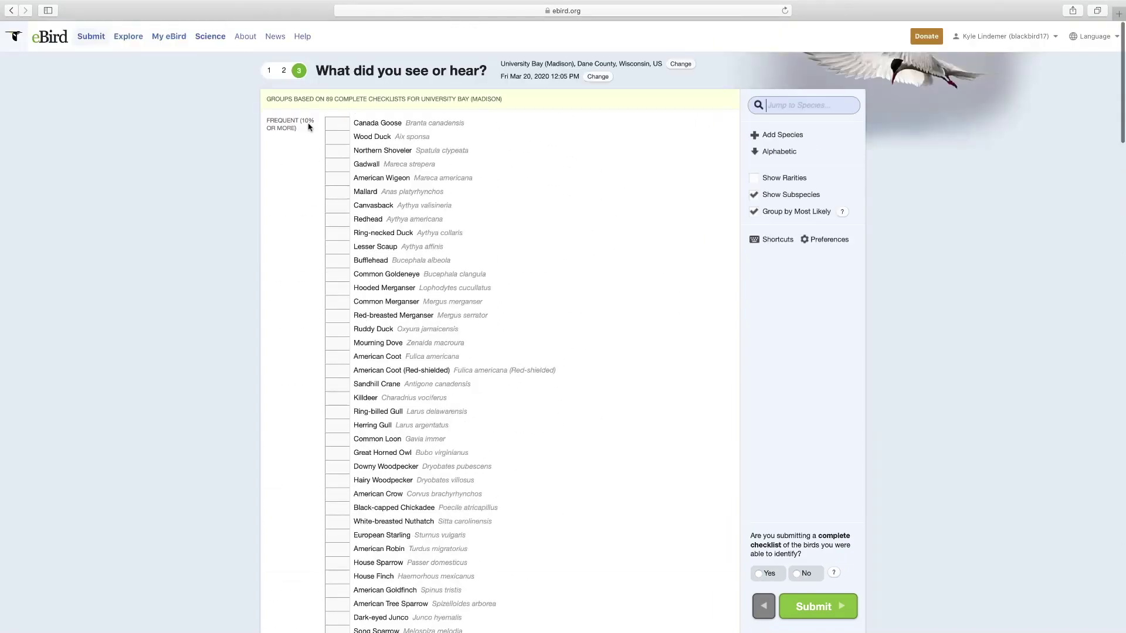
scroll(343, 232, down, 8)
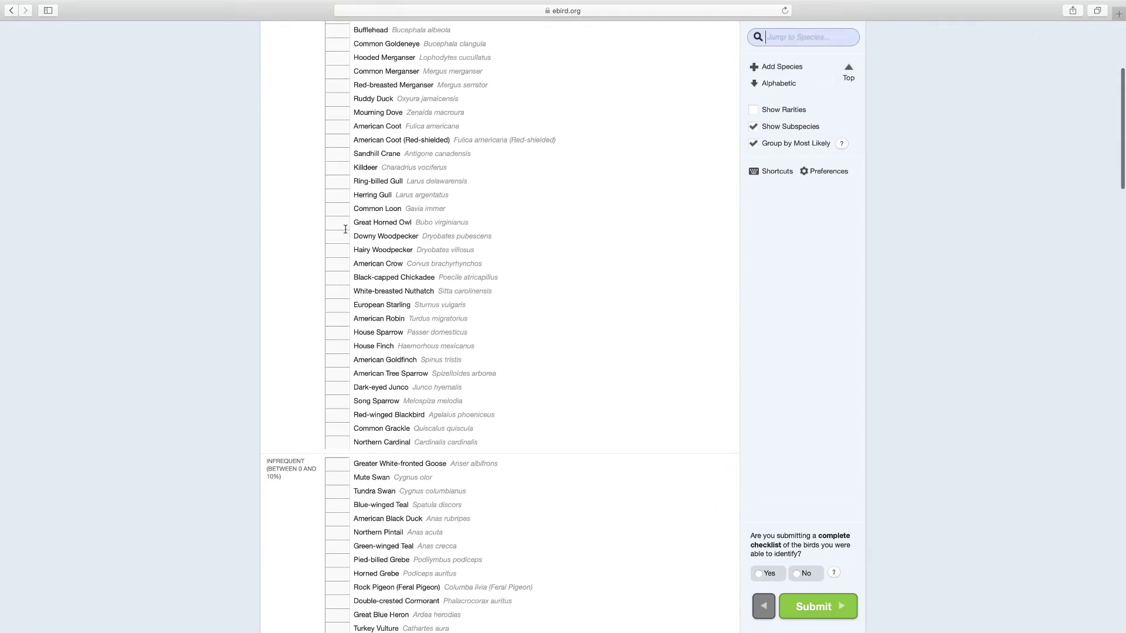
scroll(345, 229, down, 15)
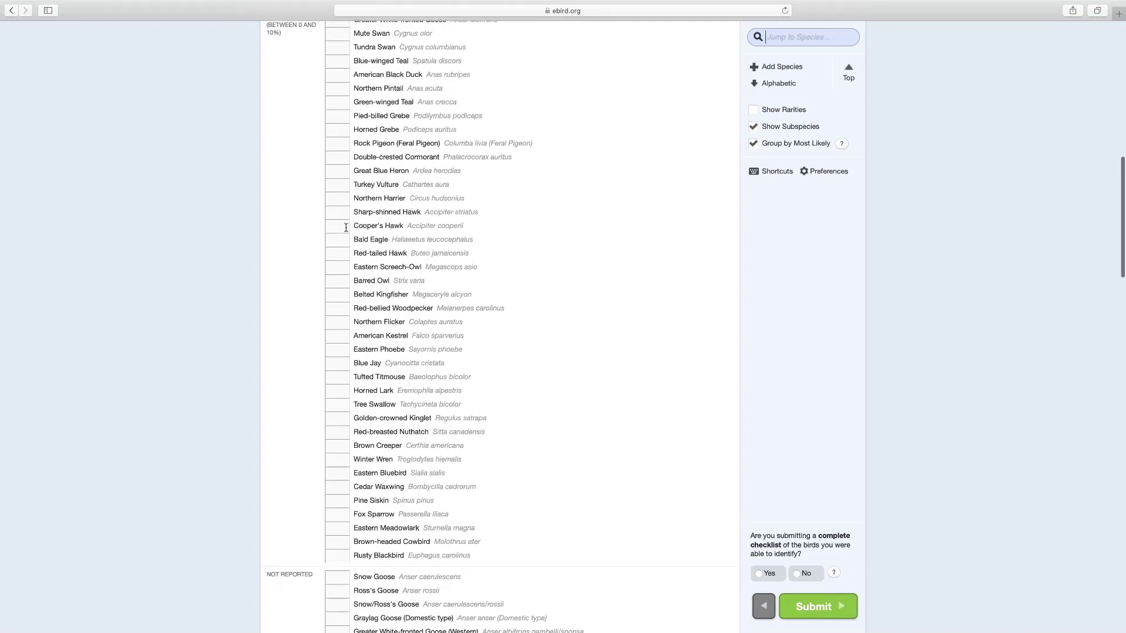
scroll(346, 227, down, 17)
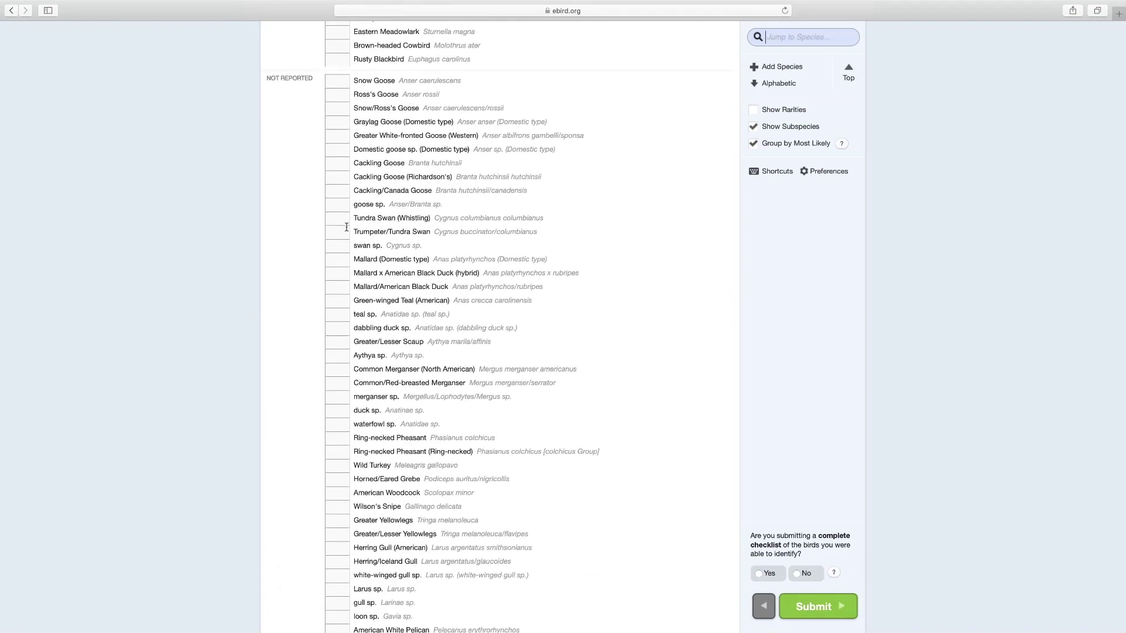
scroll(346, 227, up, 9)
scroll(346, 227, up, 20)
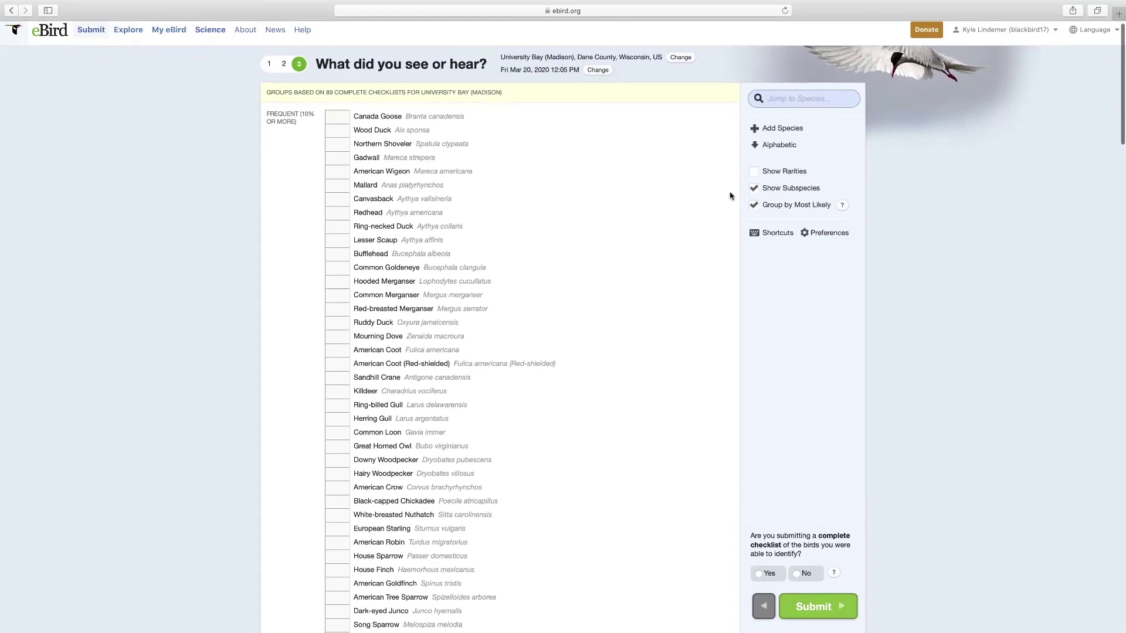
- Turn off Group by Most Likely to restore taxonomic order starting at Snow Goose
click(754, 206)
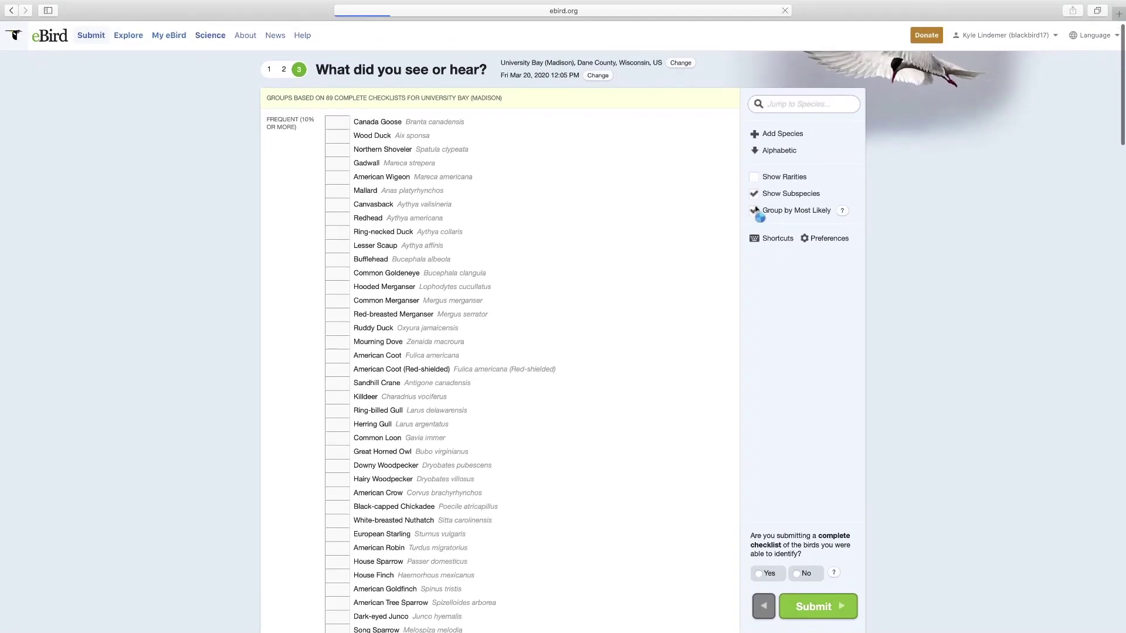
scroll(607, 305, down, 3)
scroll(607, 305, up, 3)
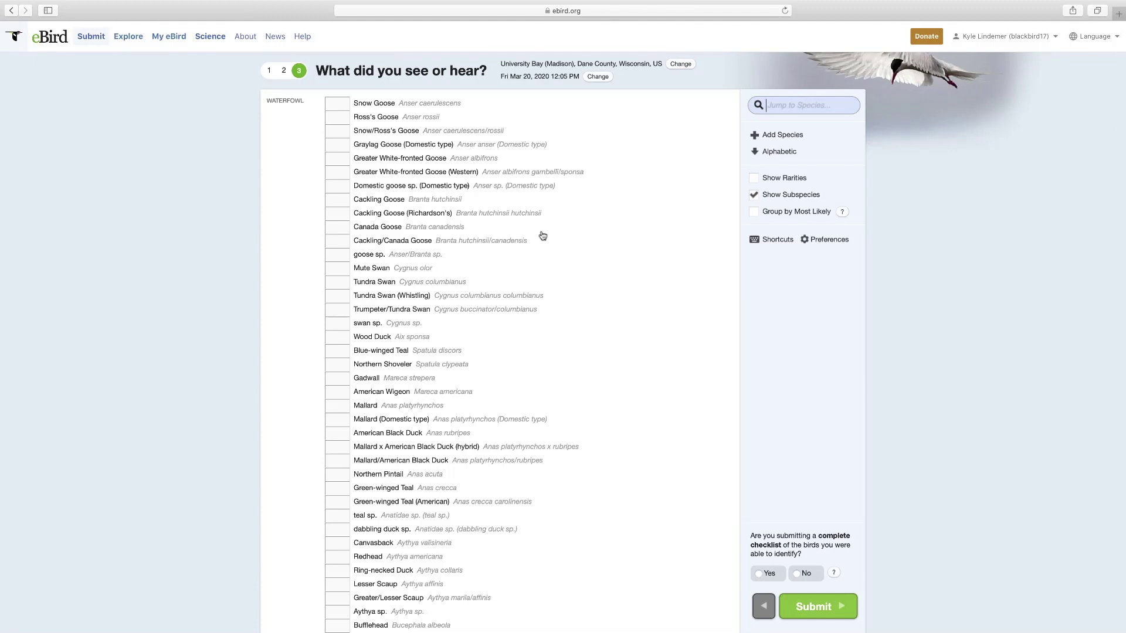
scroll(381, 286, down, 1)
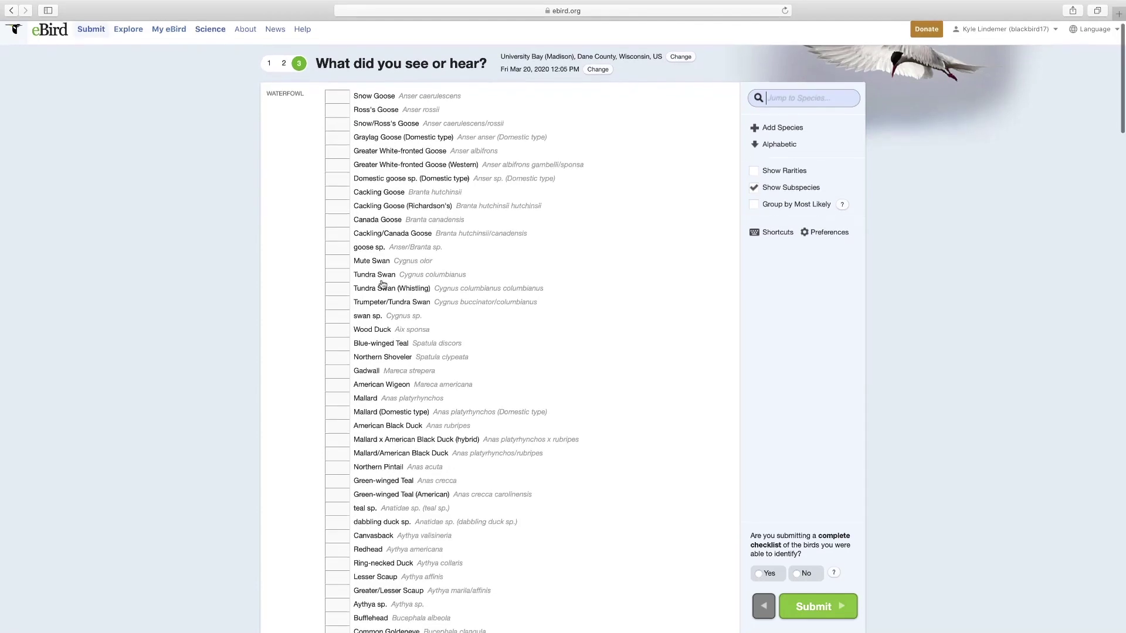
click(341, 221)
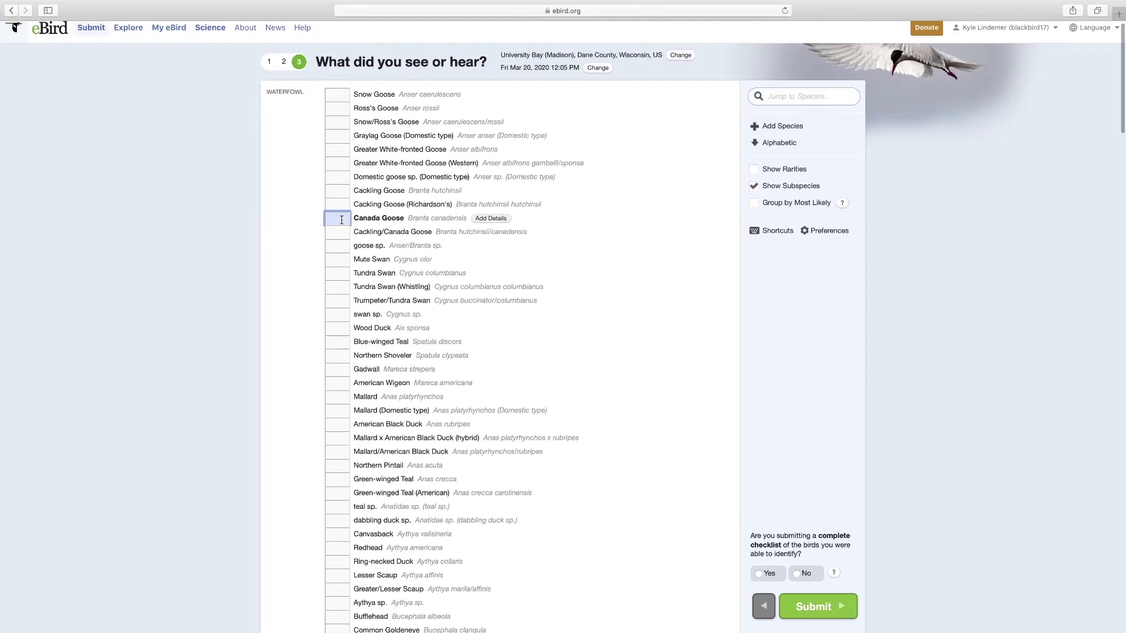
text(125)
scroll(361, 293, up, 1)
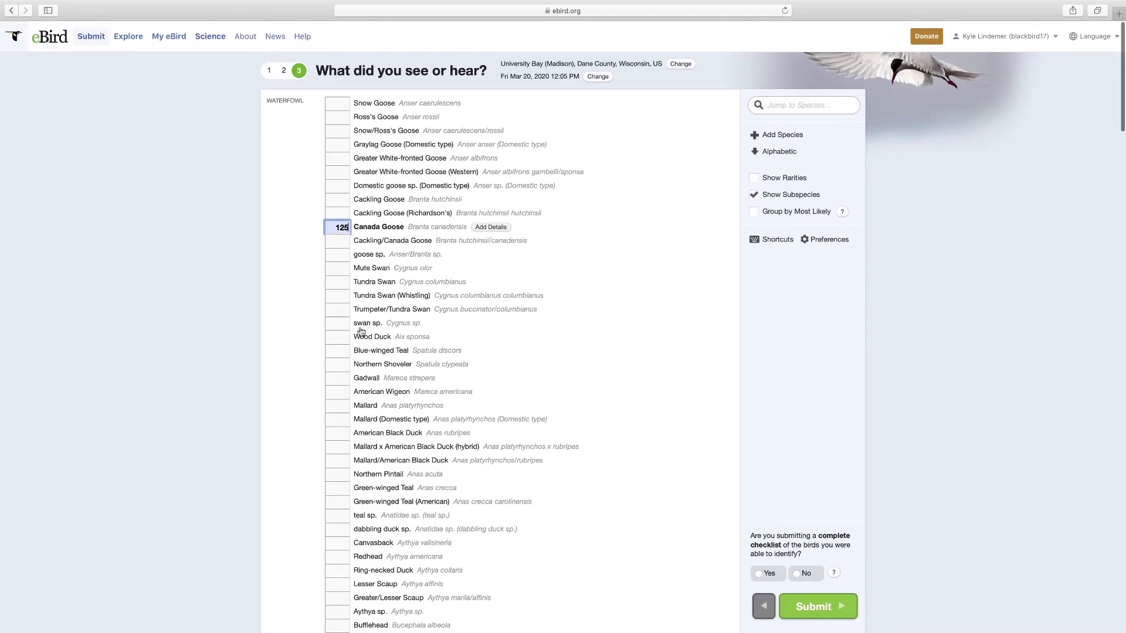
click(340, 340)
text(4)
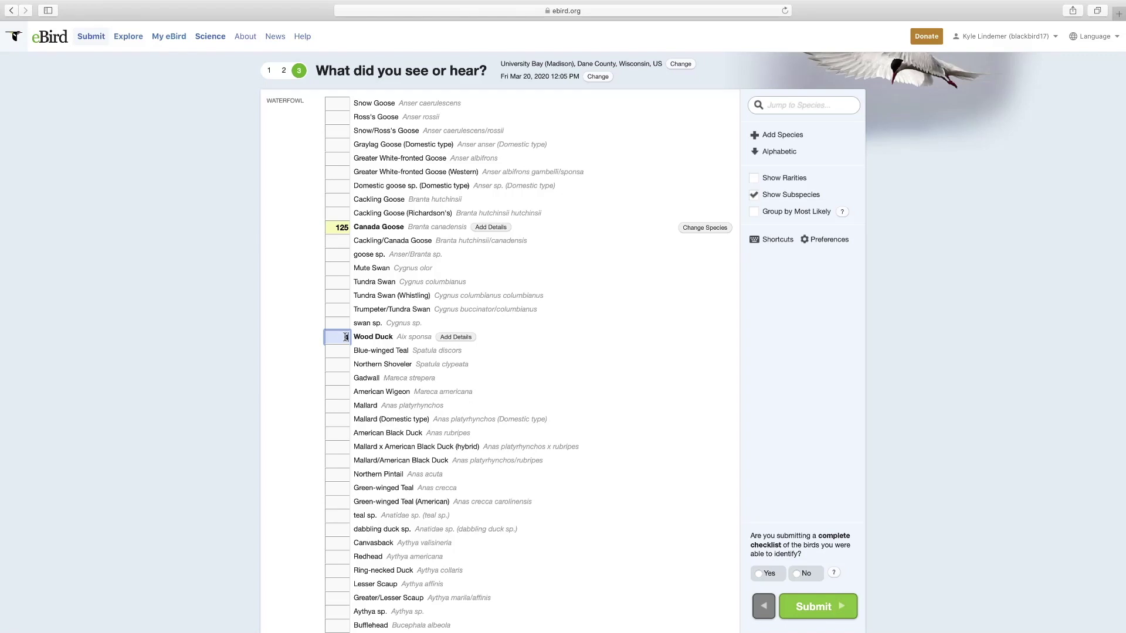
click(346, 351)
text(2)
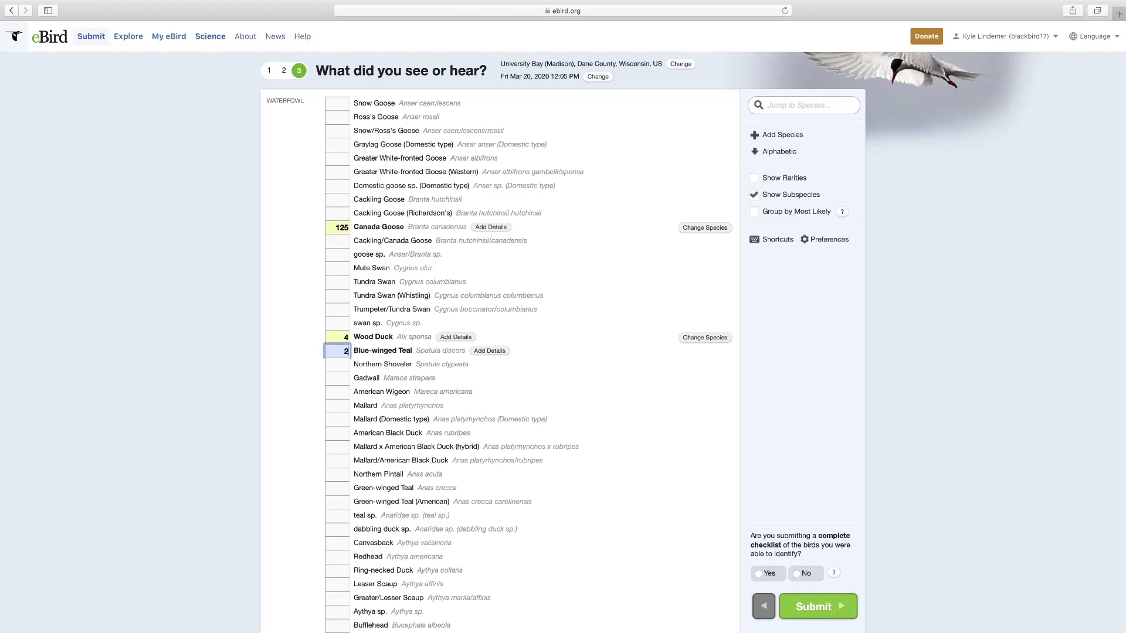
click(344, 365)
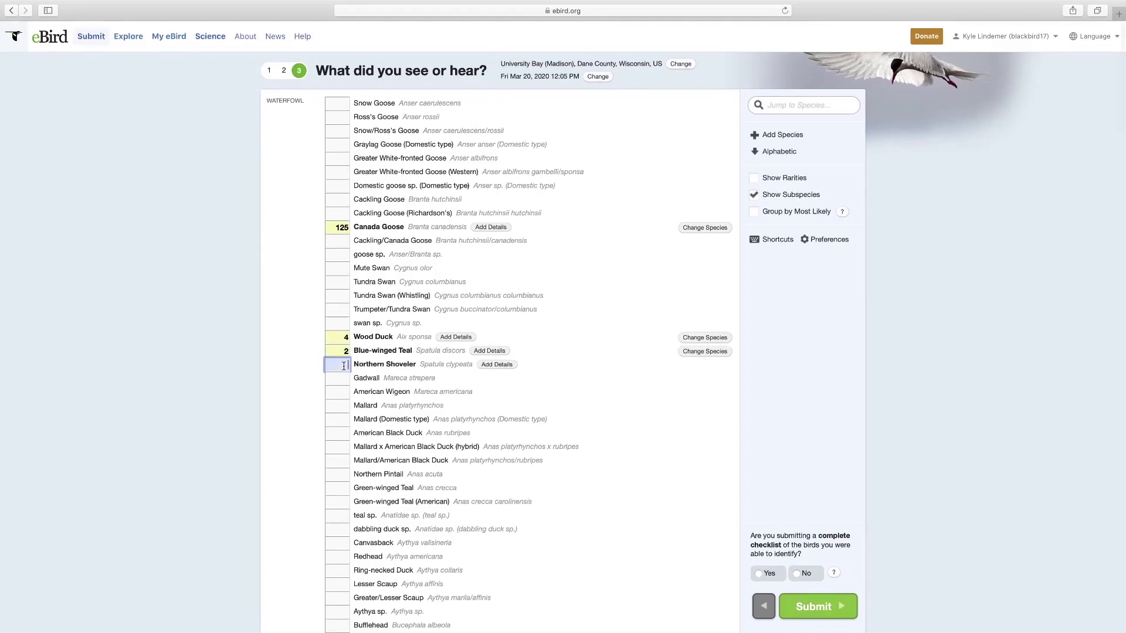
text(30)
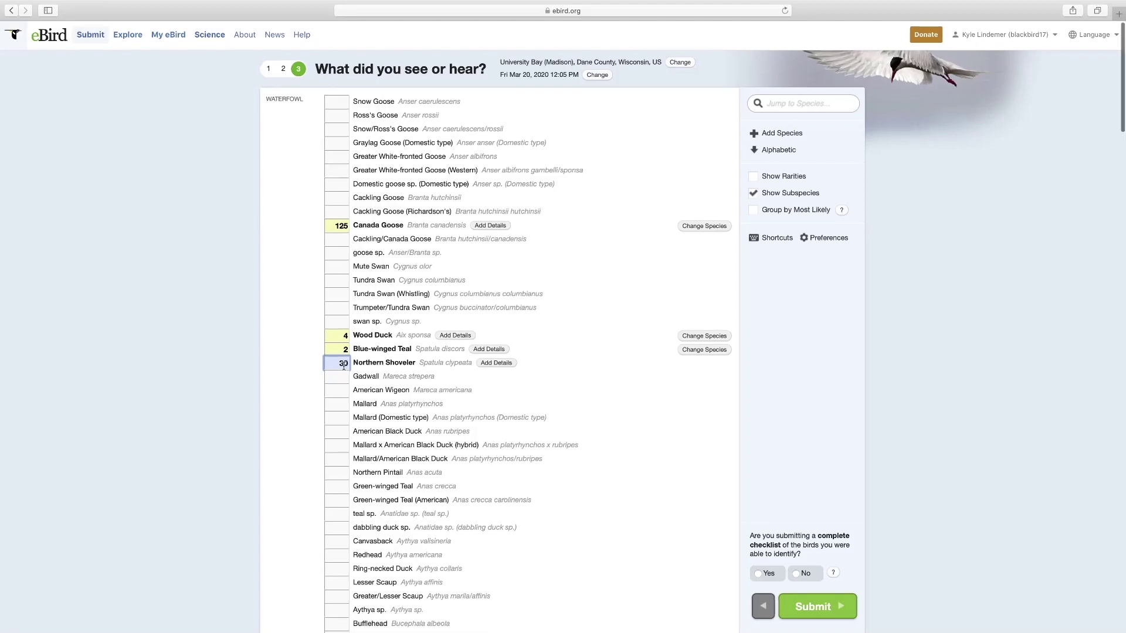
click(341, 374)
text(10)
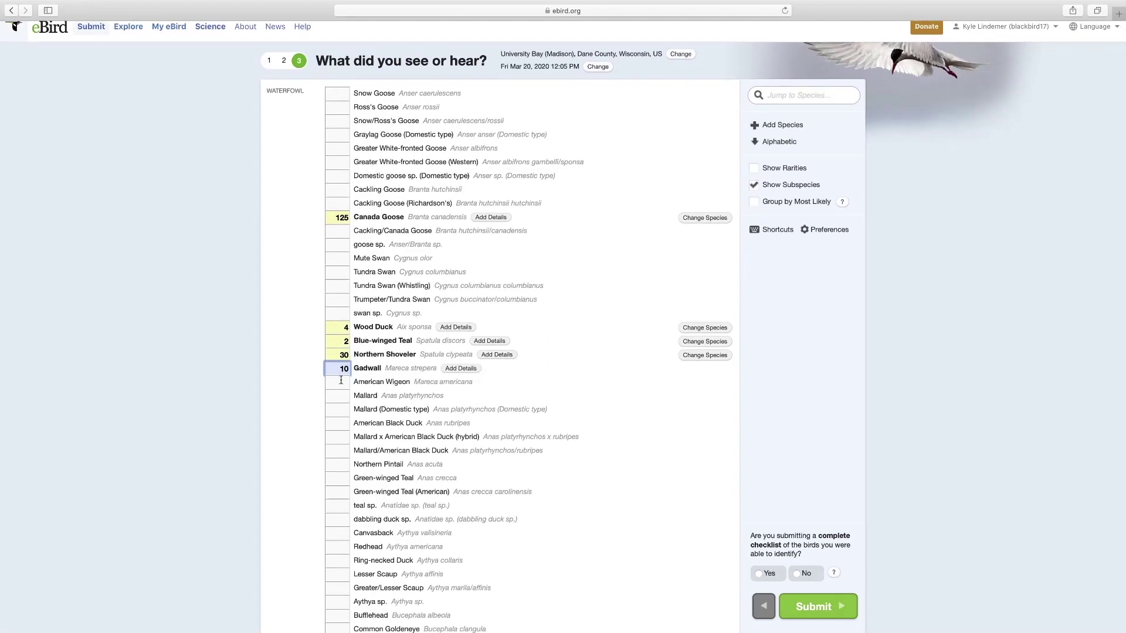
click(341, 382)
text(3)
scroll(341, 378, down, 2)
click(343, 354)
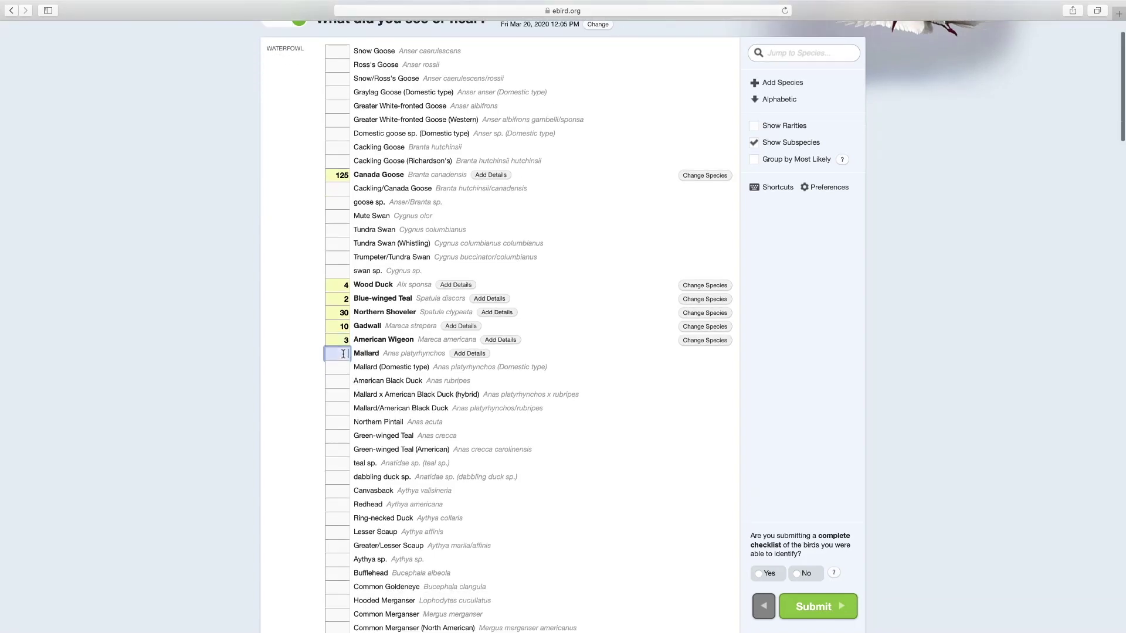
text(22)
scroll(340, 374, down, 4)
click(339, 374)
text(40)
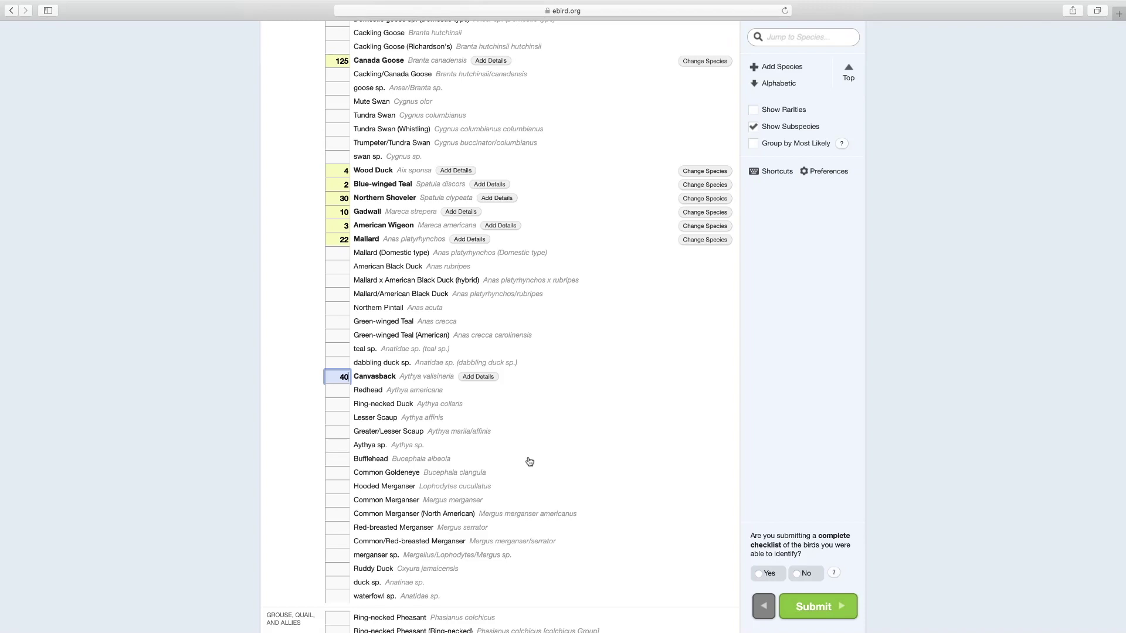
scroll(415, 221, down, 1)
scroll(380, 229, up, 6)
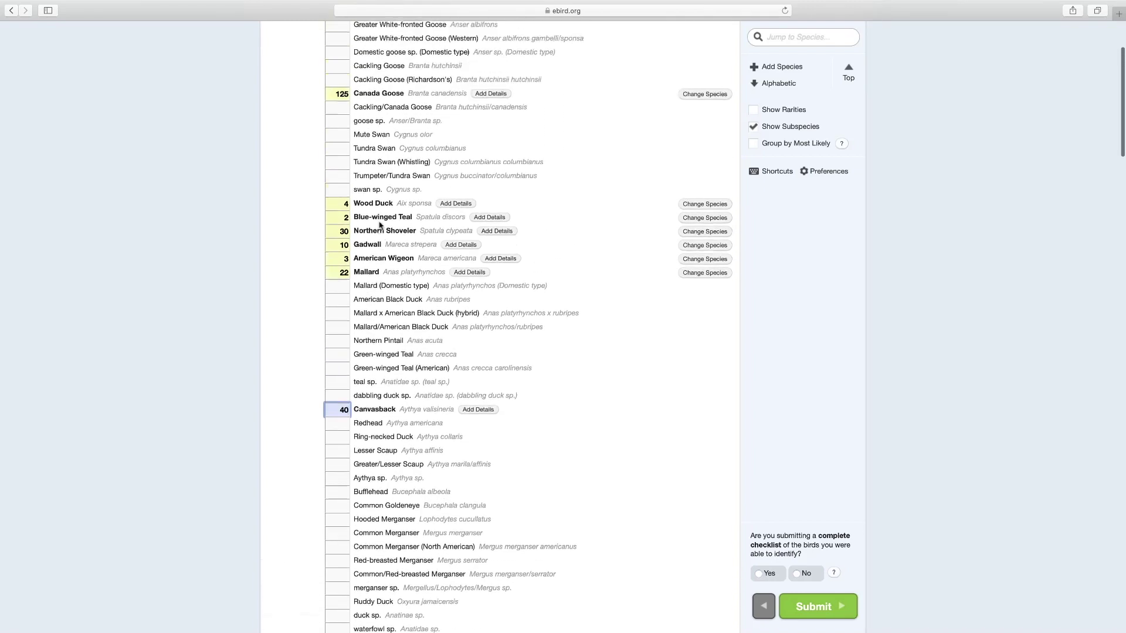
scroll(380, 228, down, 1)
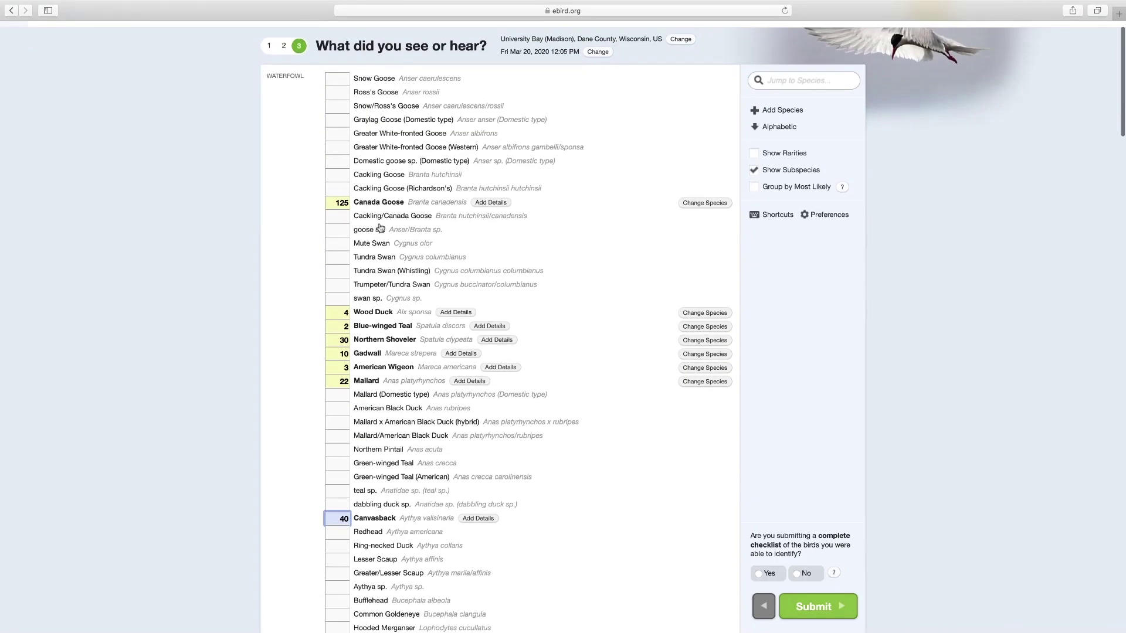
scroll(380, 229, up, 1)
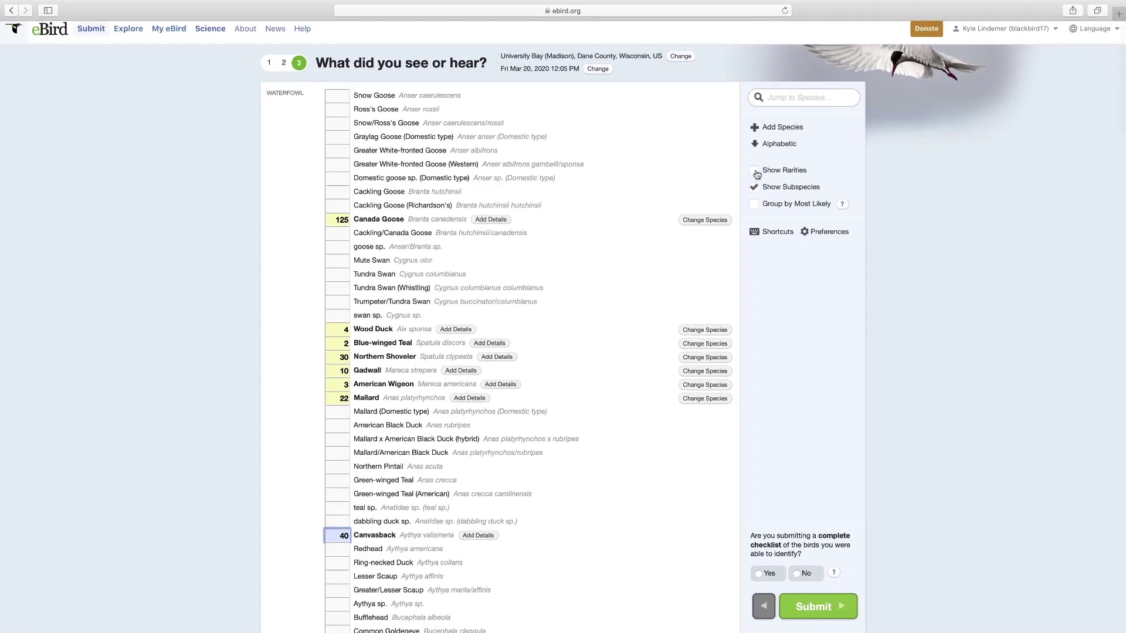
scroll(775, 117, up, 1)
click(772, 129)
- Search 'eurasion', accept the Eurasian correction, type 'woig', and add Eurasian Wigeon with count 1
text(eurasion)
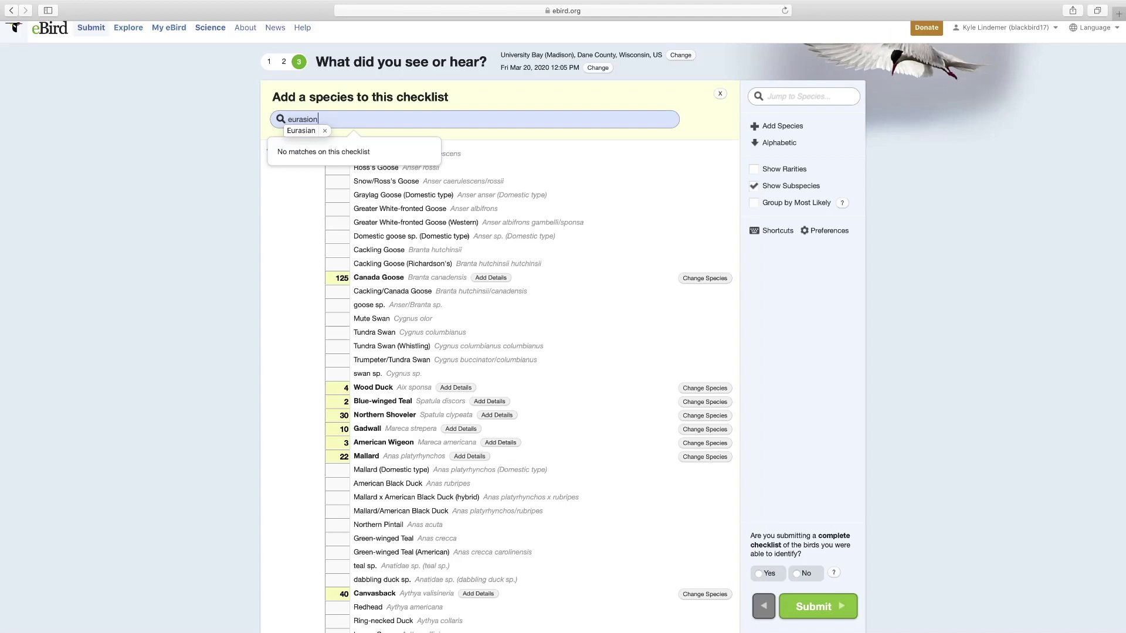
click(302, 131)
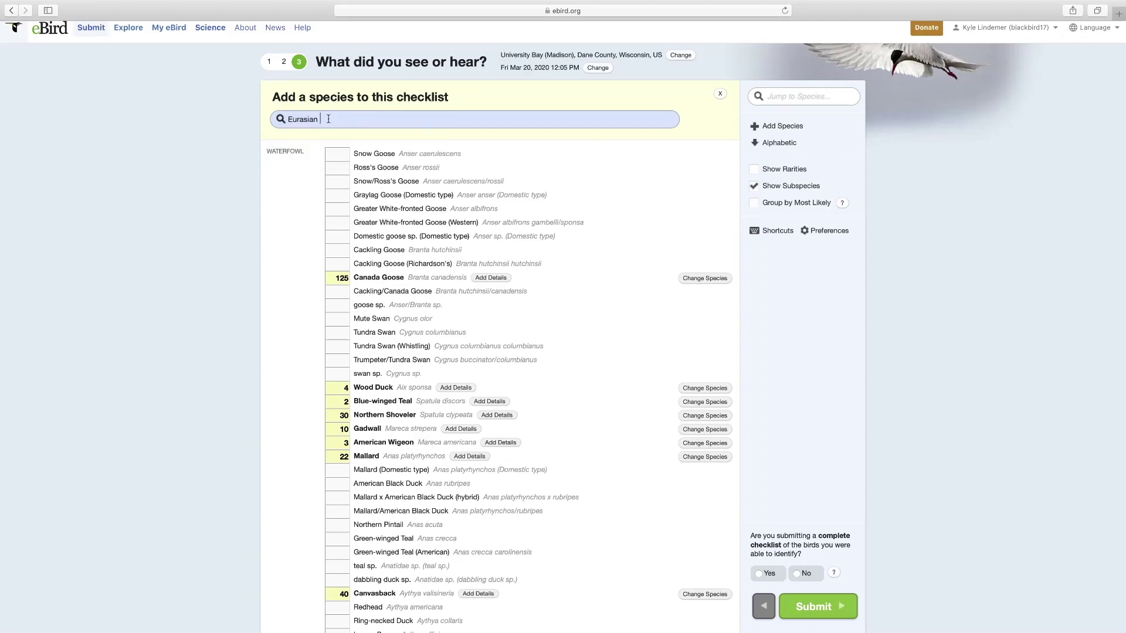
text(wo)
text(ig)
click(327, 150)
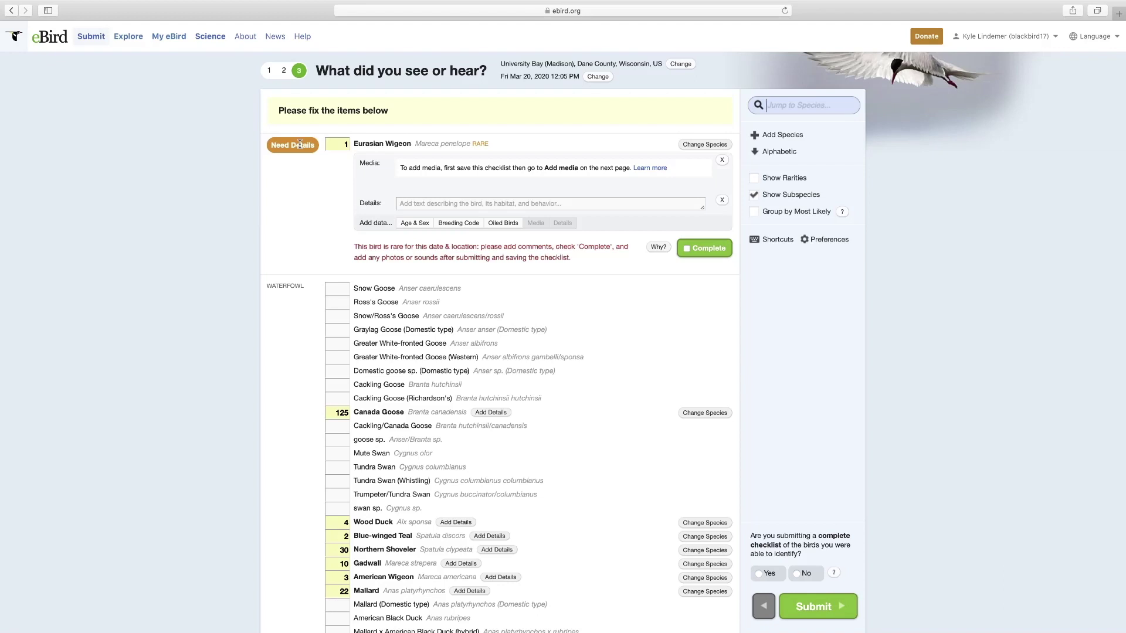
- Enter the note 'continuing' in the Eurasian Wigeon's Details box
click(409, 173)
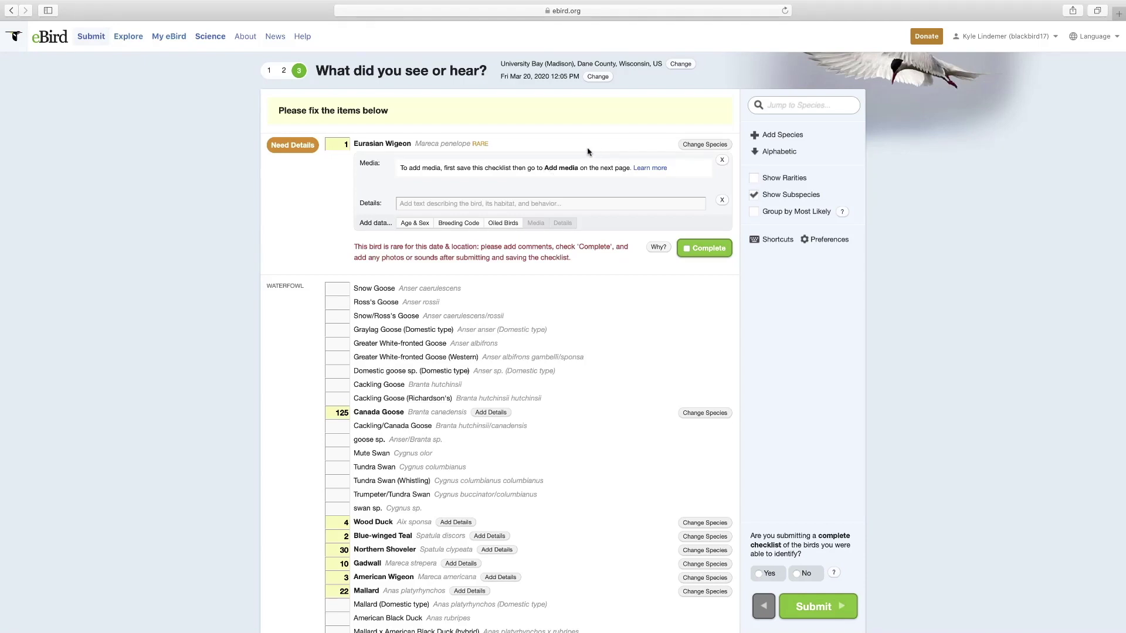
click(448, 202)
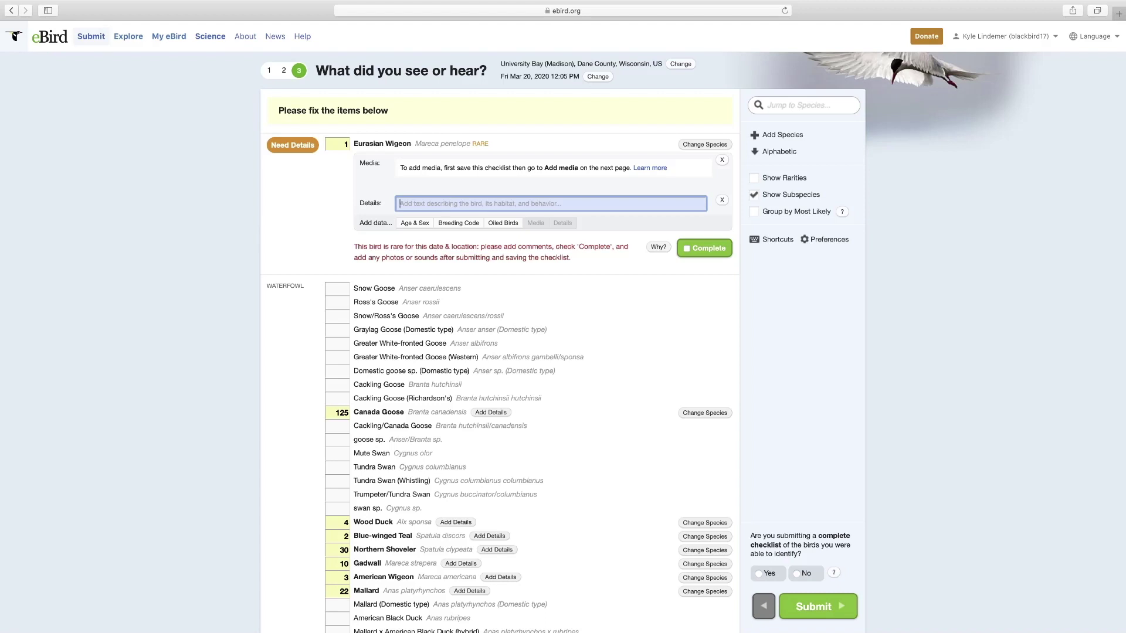
text(continuing)
scroll(409, 210, down, 2)
scroll(409, 209, up, 2)
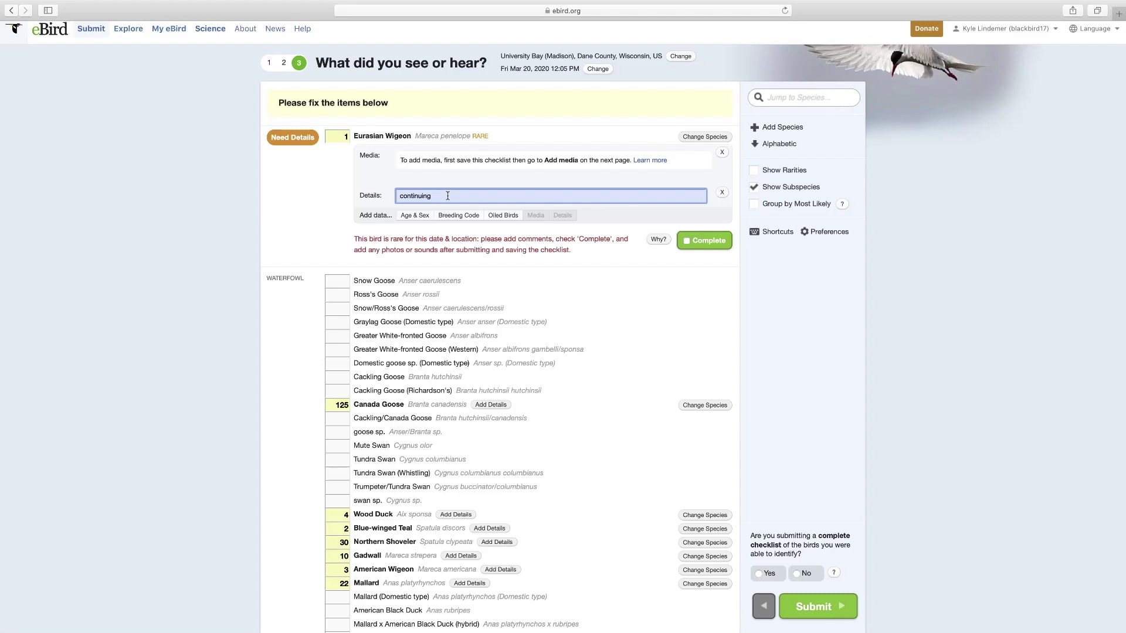
- Add Age & Sex, Breeding Code and Oiled Birds rows to the wigeon, then mark its report Complete
click(415, 215)
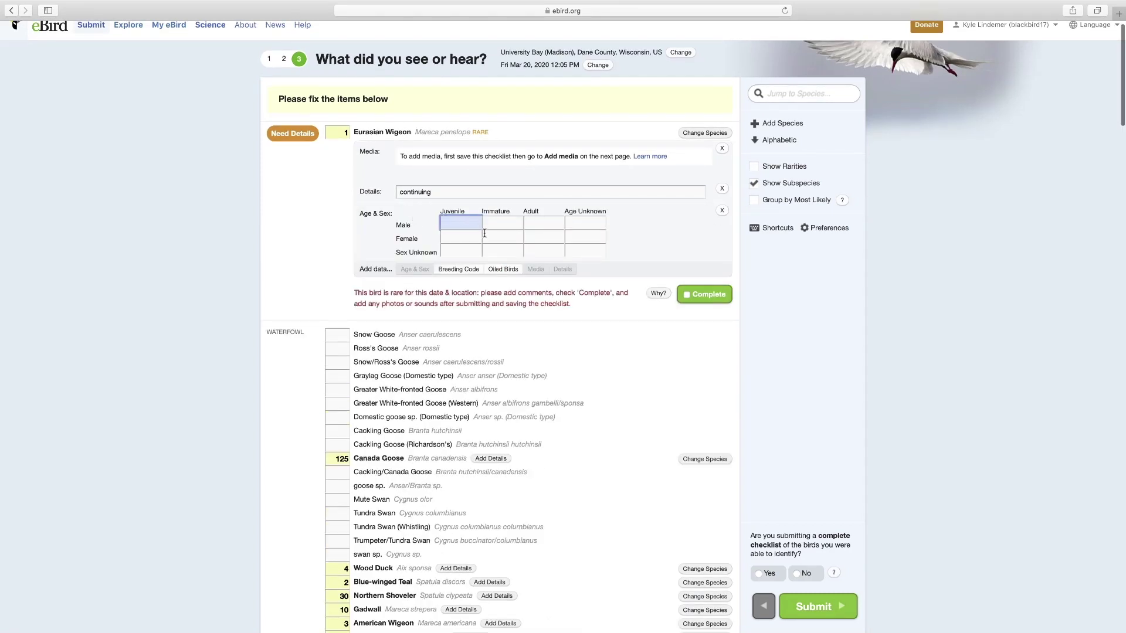
click(468, 269)
click(523, 271)
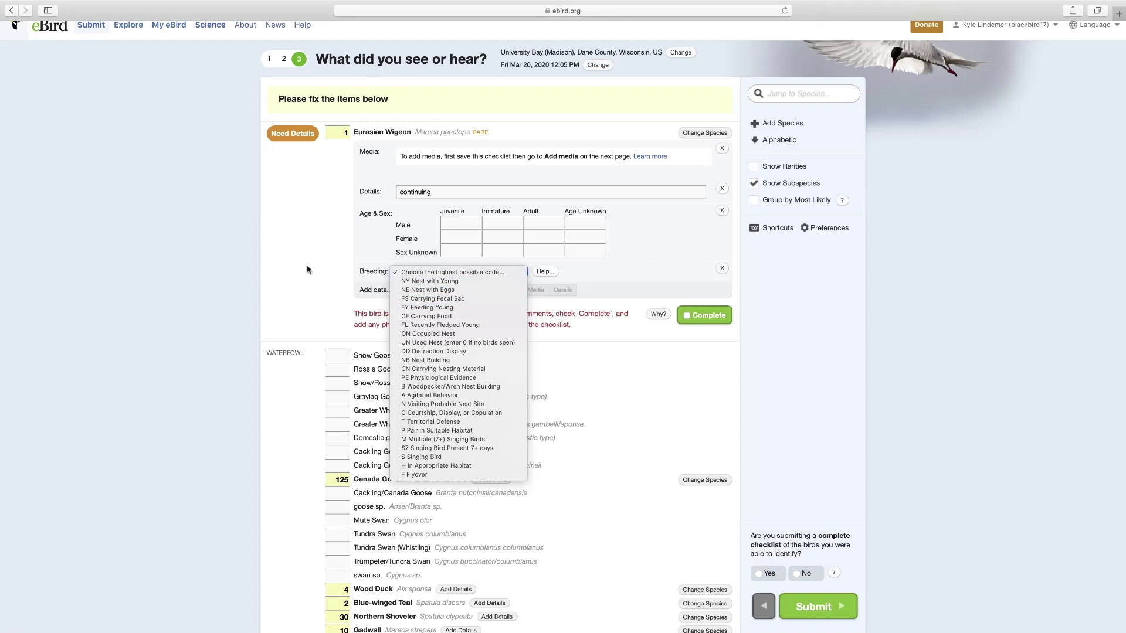
click(328, 272)
click(503, 289)
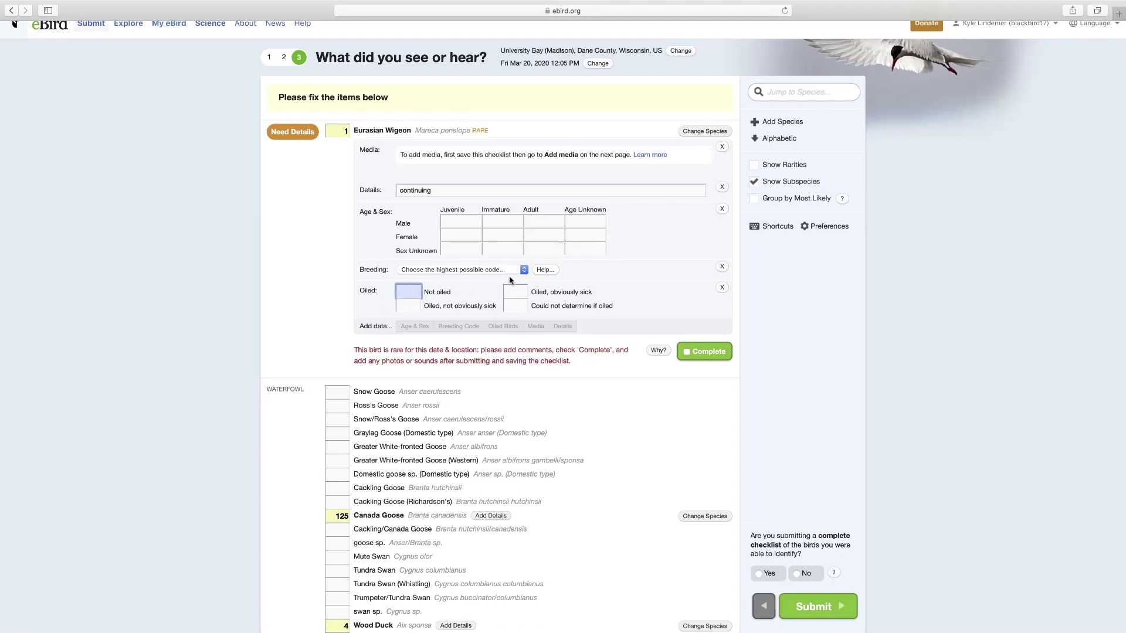
click(315, 268)
scroll(314, 268, down, 1)
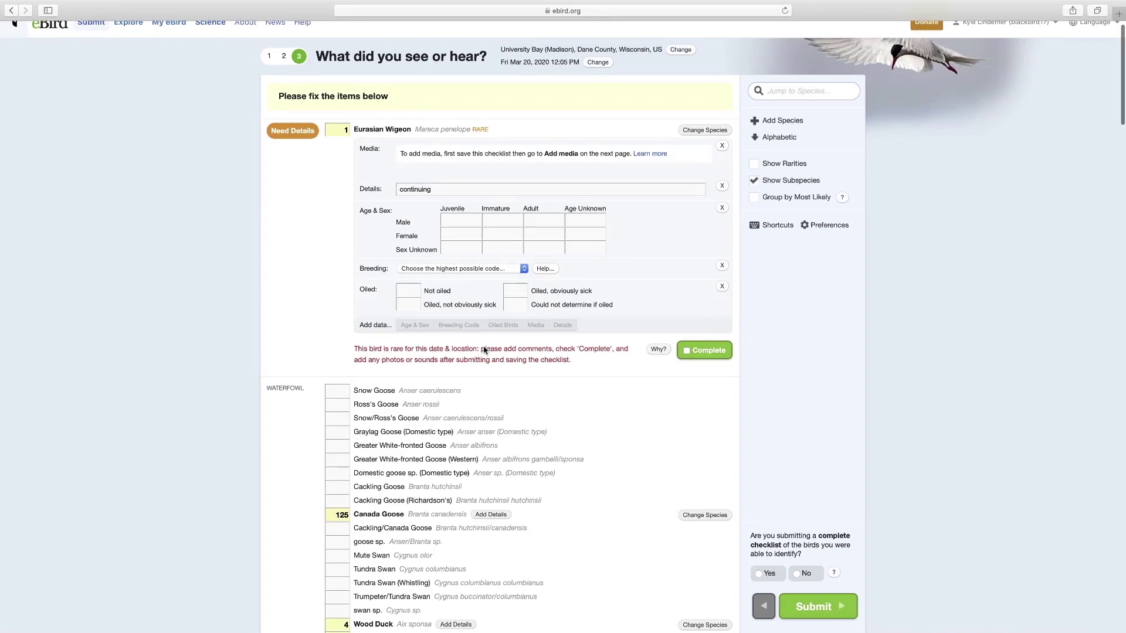
click(685, 354)
- Enter a count of 2 for Hooded Merganser
scroll(664, 443, down, 3)
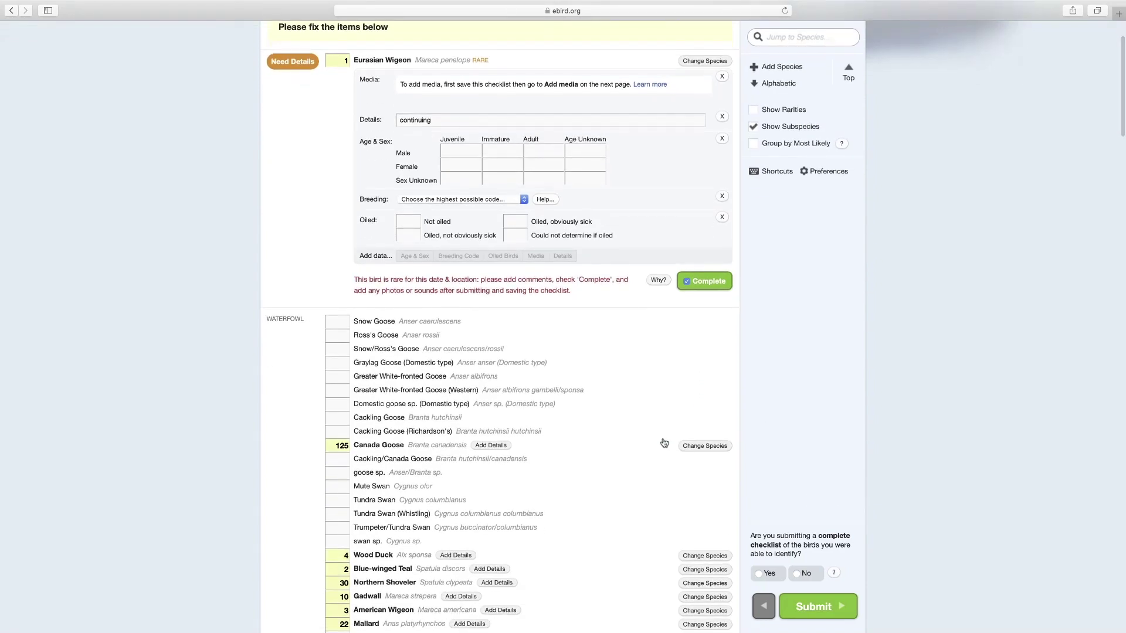
scroll(664, 442, down, 15)
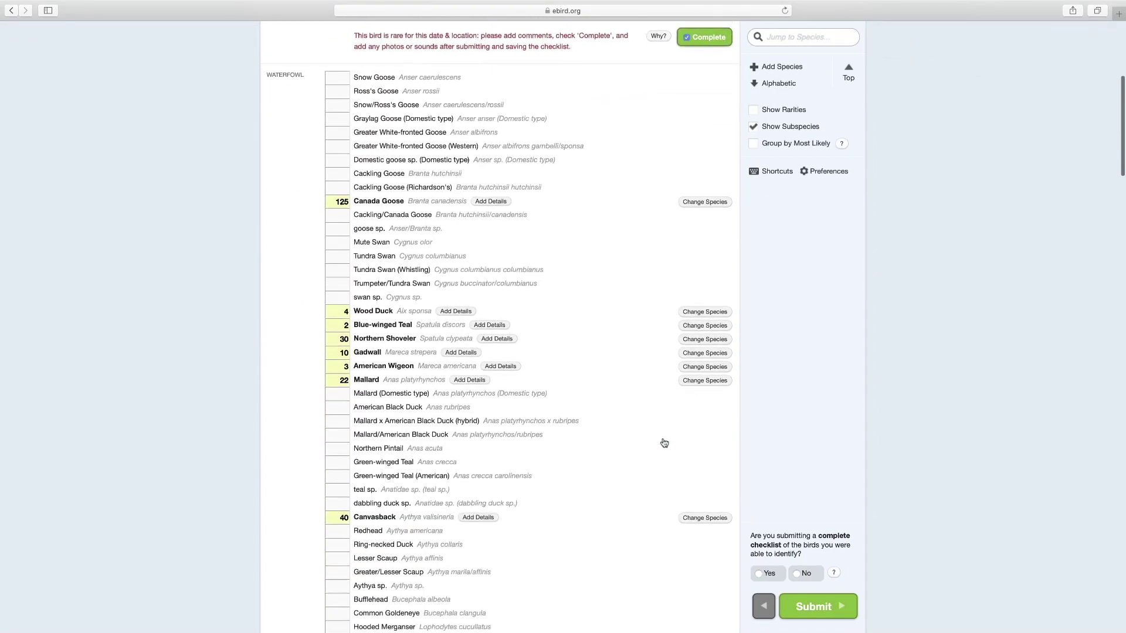
click(345, 414)
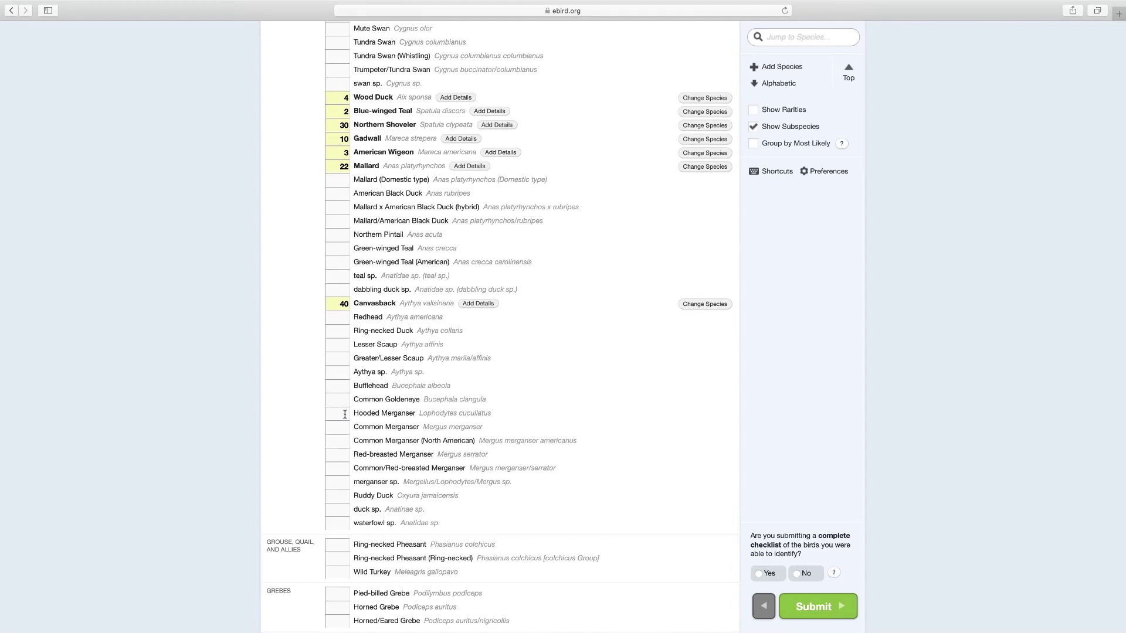
text(2)
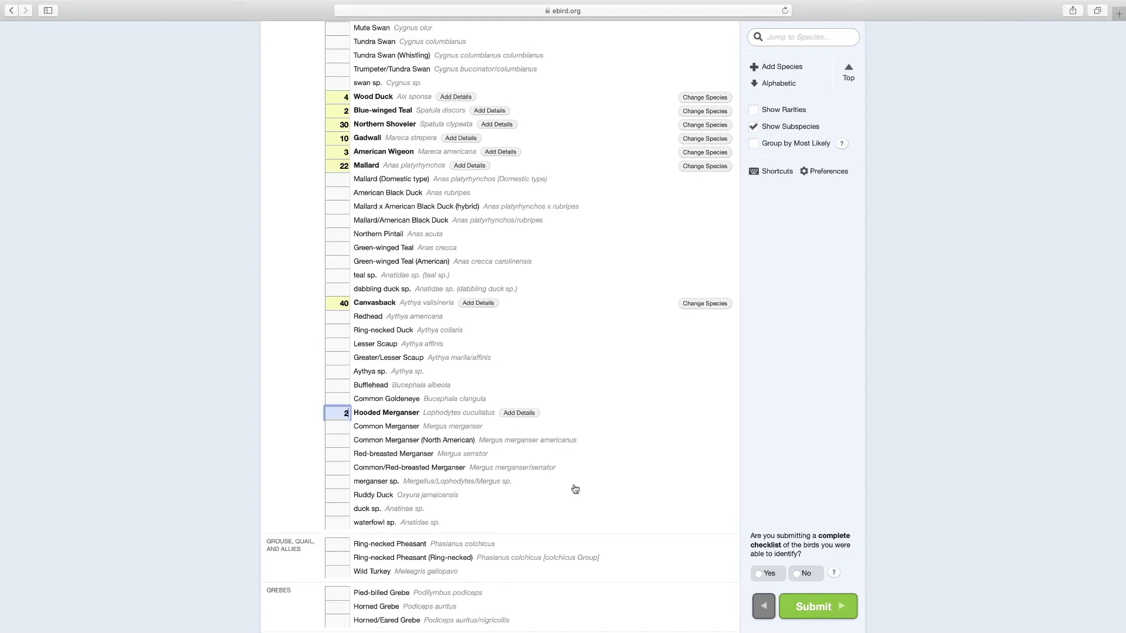
scroll(572, 489, up, 4)
scroll(574, 491, up, 15)
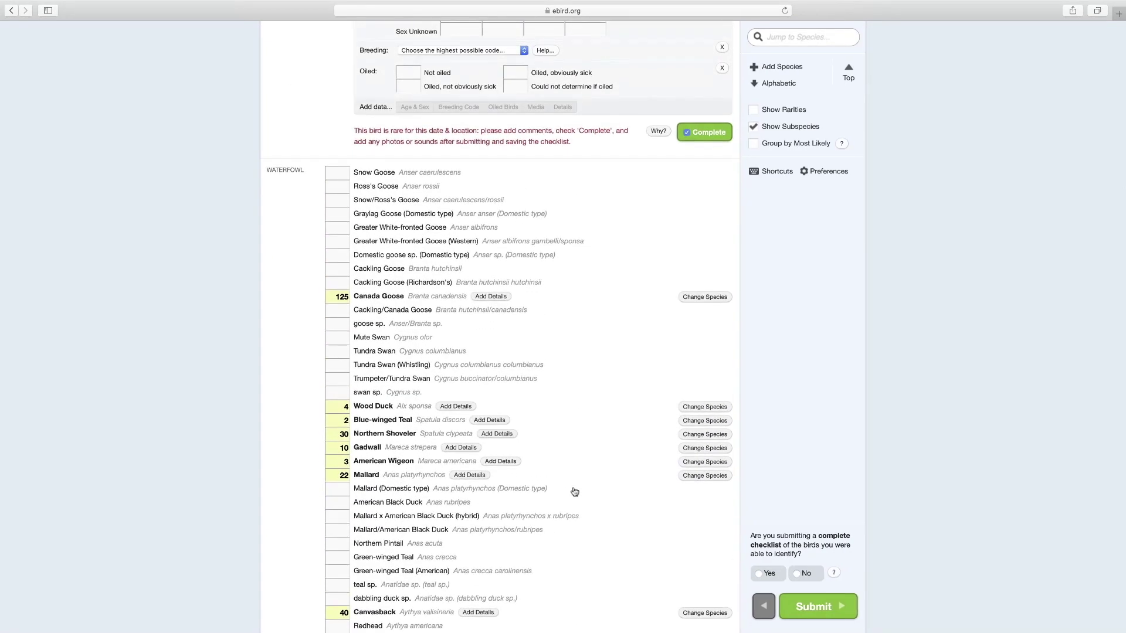
scroll(573, 493, up, 2)
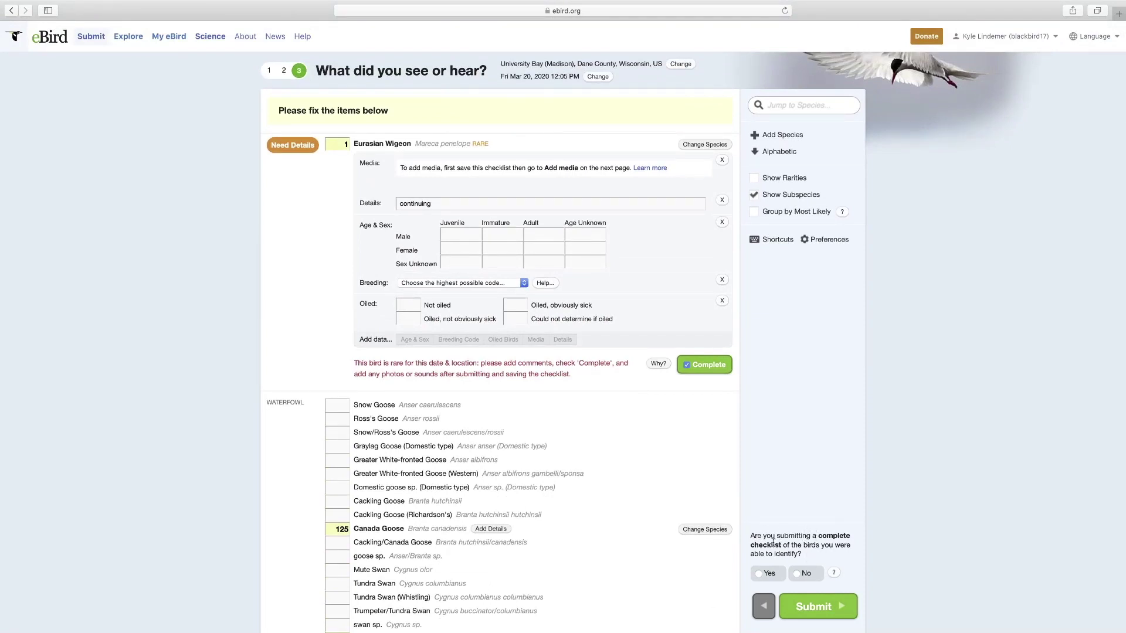
- Mark the checklist not complete, change the wigeon note to 'Test not real', and submit
click(759, 575)
click(797, 575)
click(797, 575)
click(815, 609)
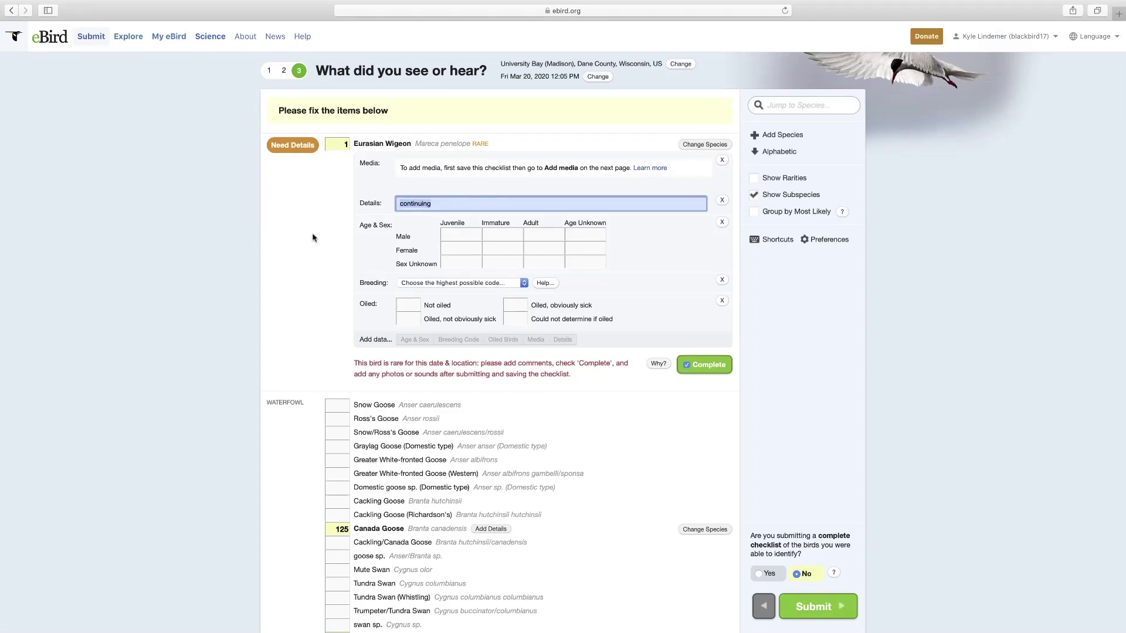
text(Test not real)
click(810, 609)
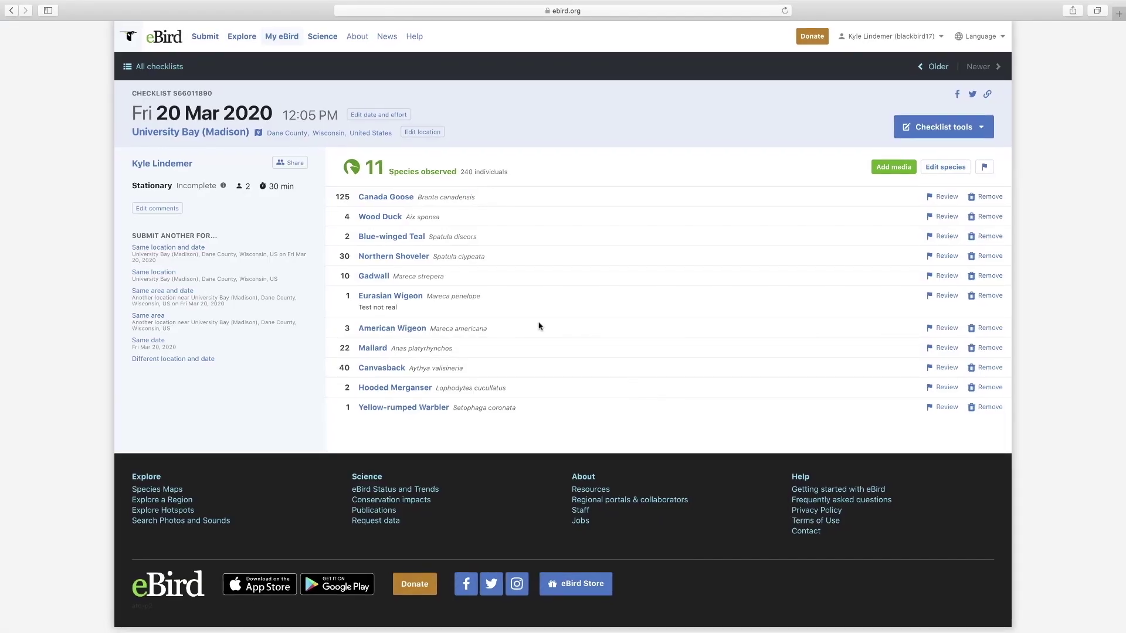
- Attach IMG_1329.jpg from Downloads to the Eurasian Wigeon, then go to My eBird
click(890, 168)
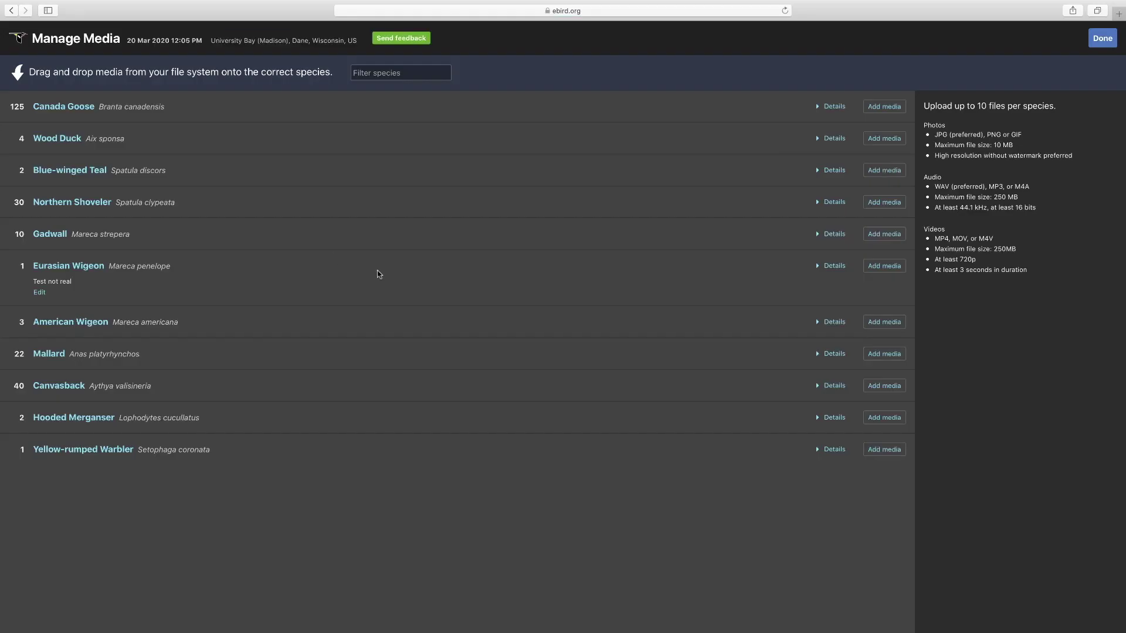
click(877, 269)
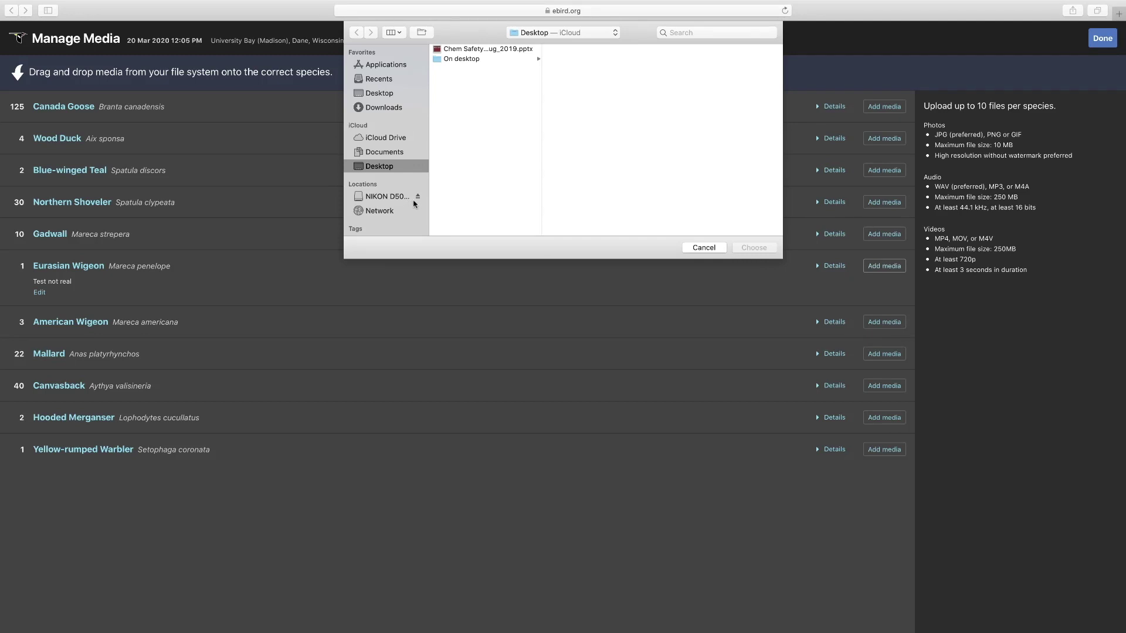
click(381, 109)
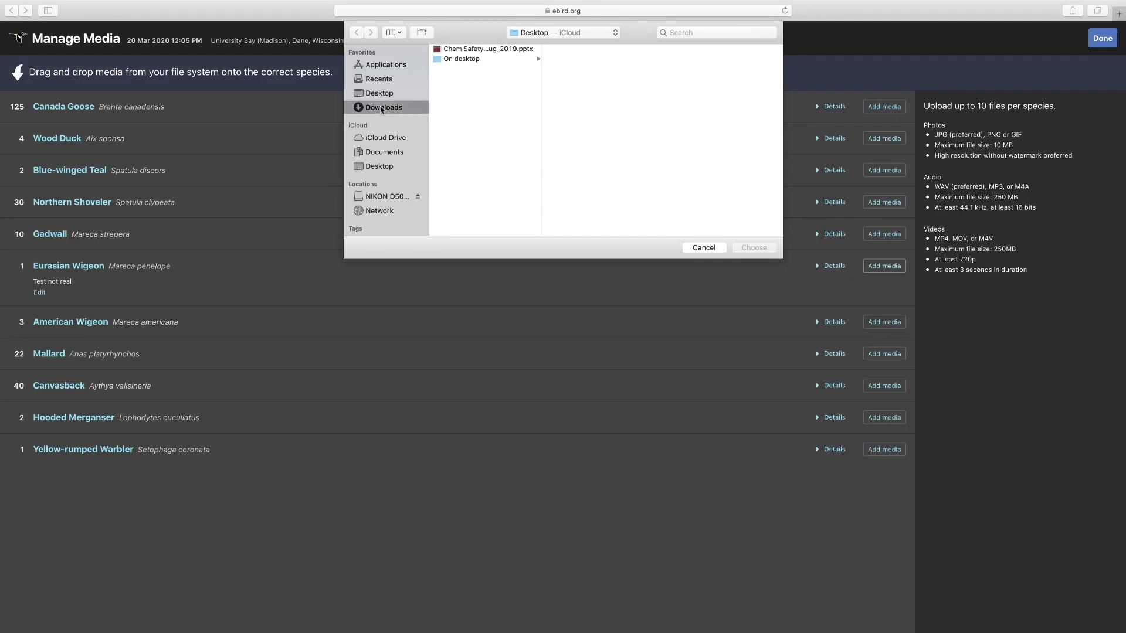
scroll(453, 155, down, 10)
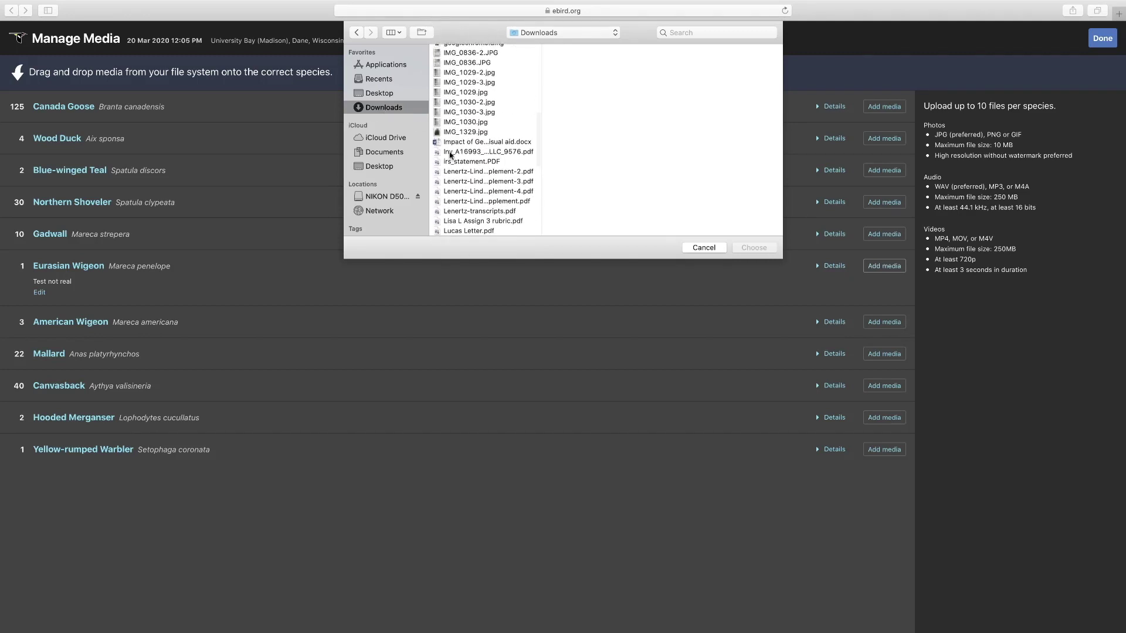
scroll(449, 154, down, 2)
click(458, 117)
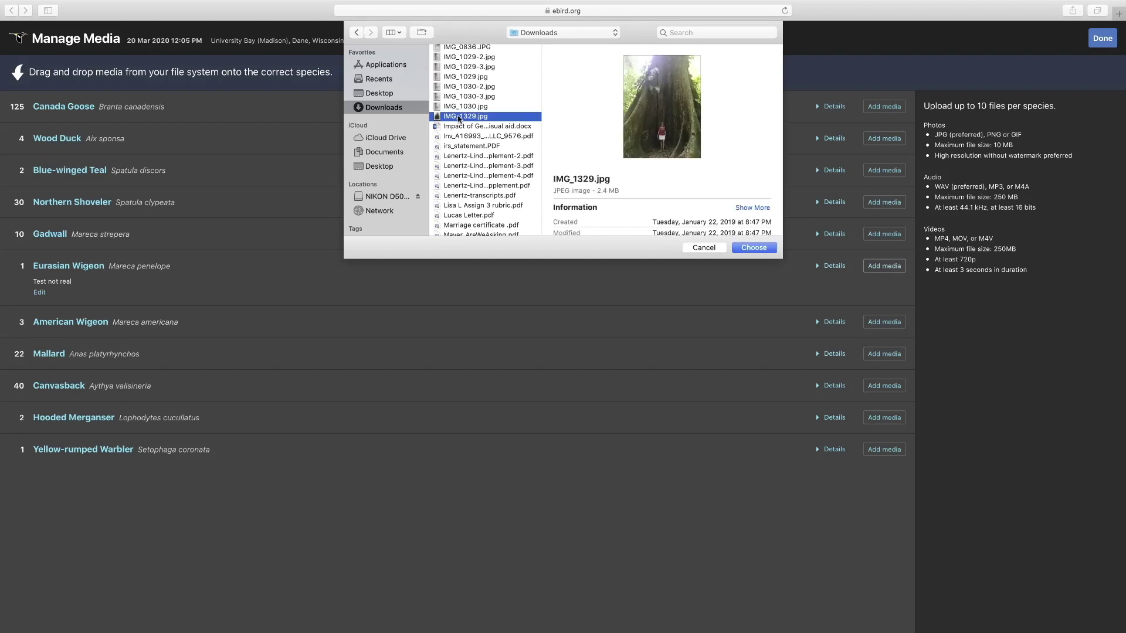
click(761, 249)
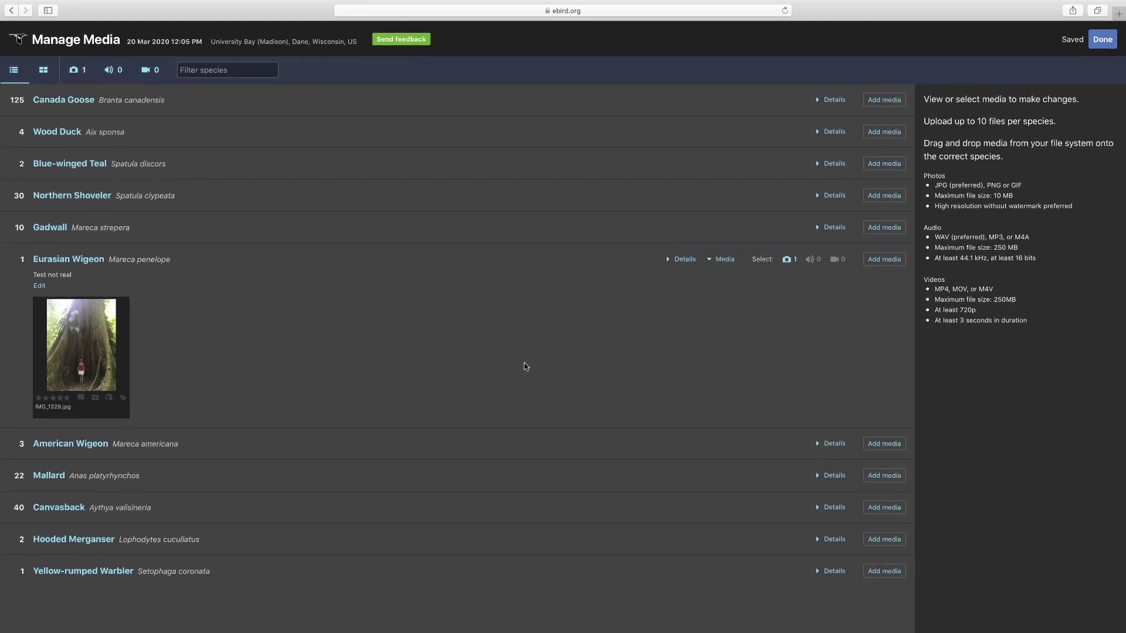
click(1102, 40)
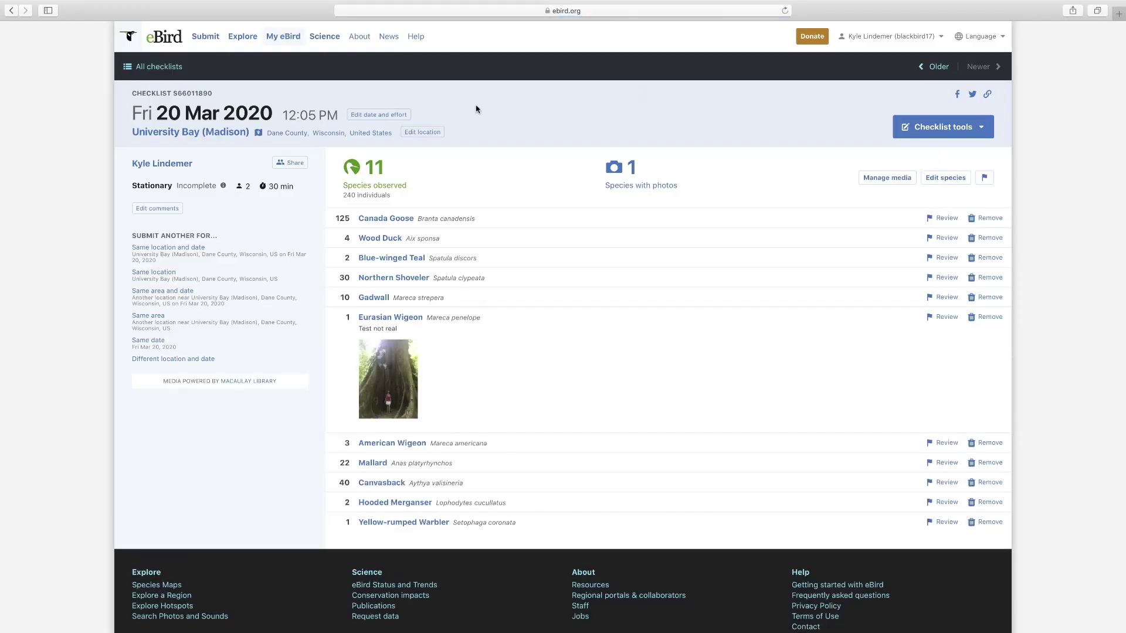
click(290, 39)
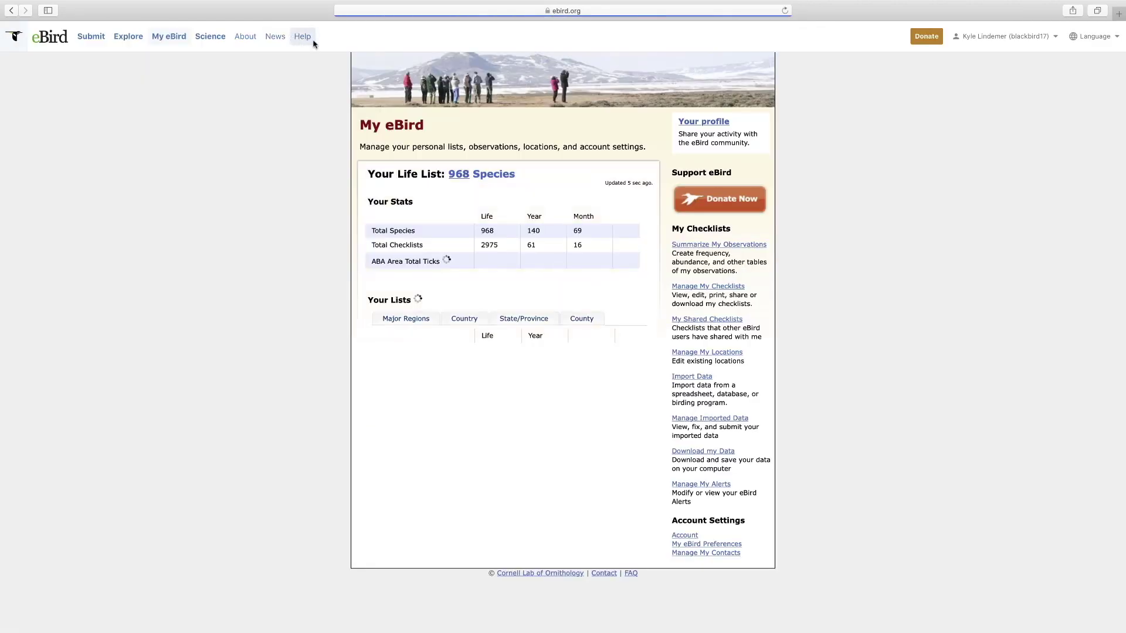
- Delete the March 20, 2020 University Bay checklist and return to My eBird
click(709, 287)
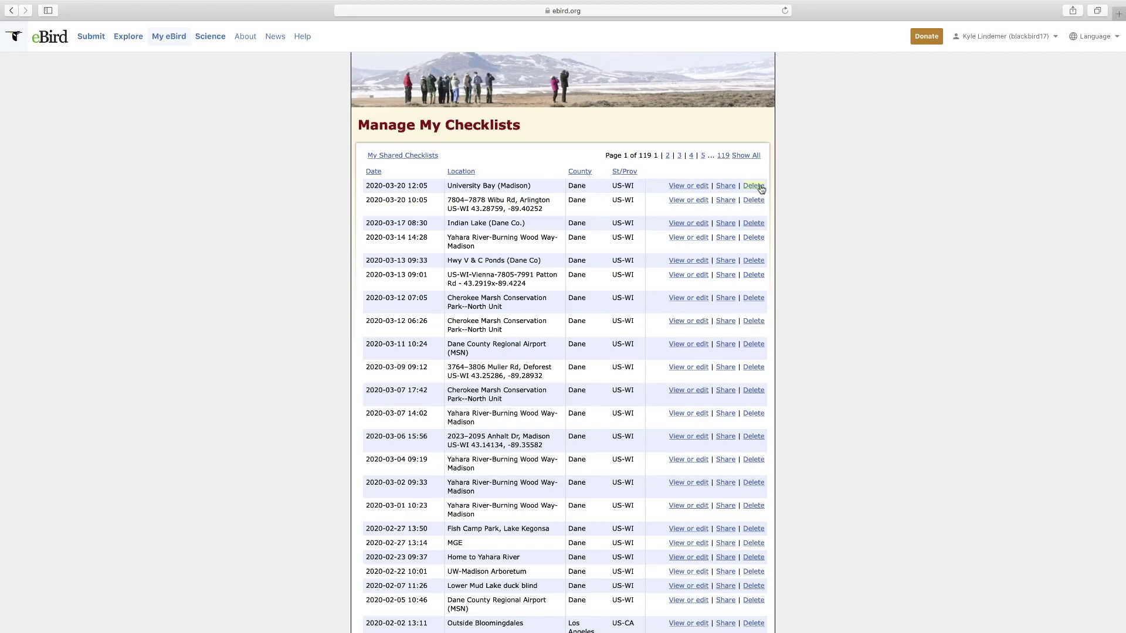
click(761, 187)
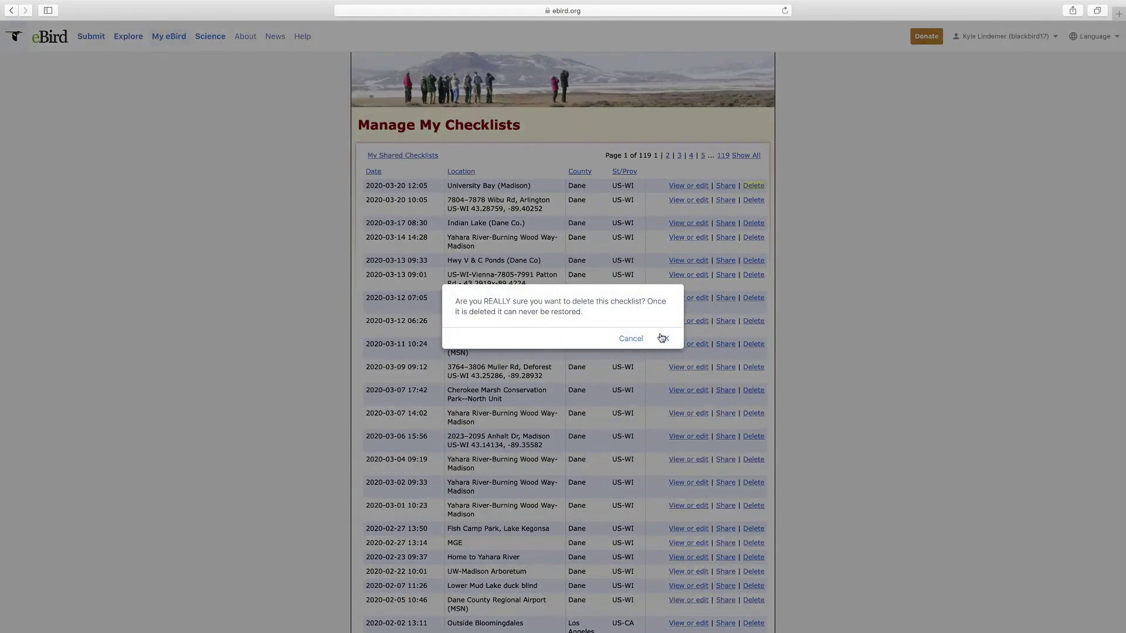
click(662, 337)
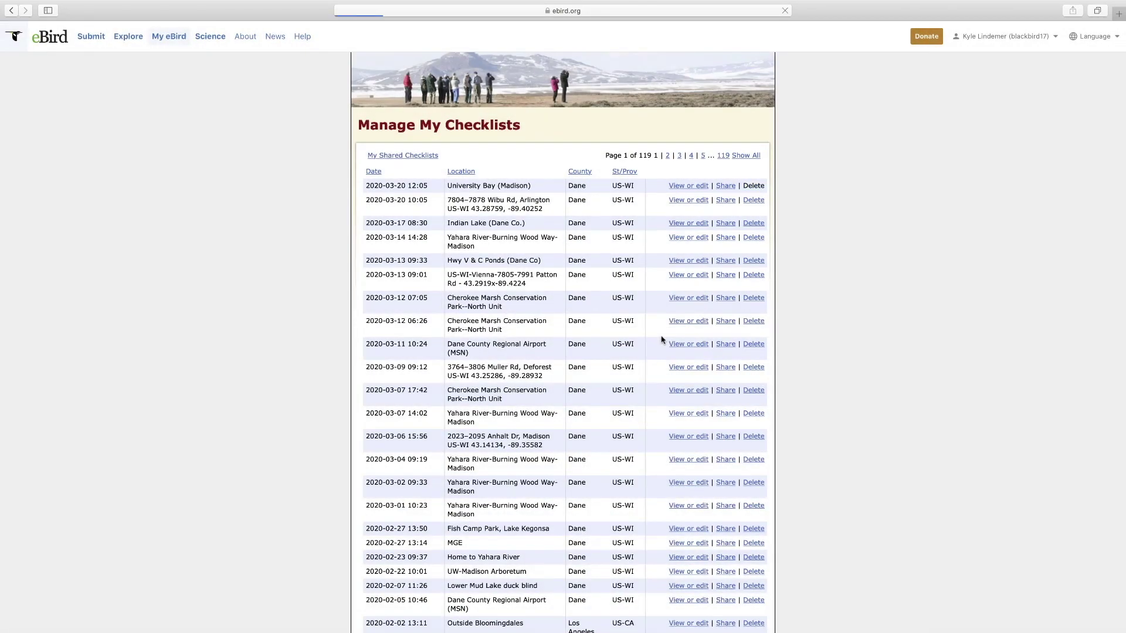
click(91, 37)
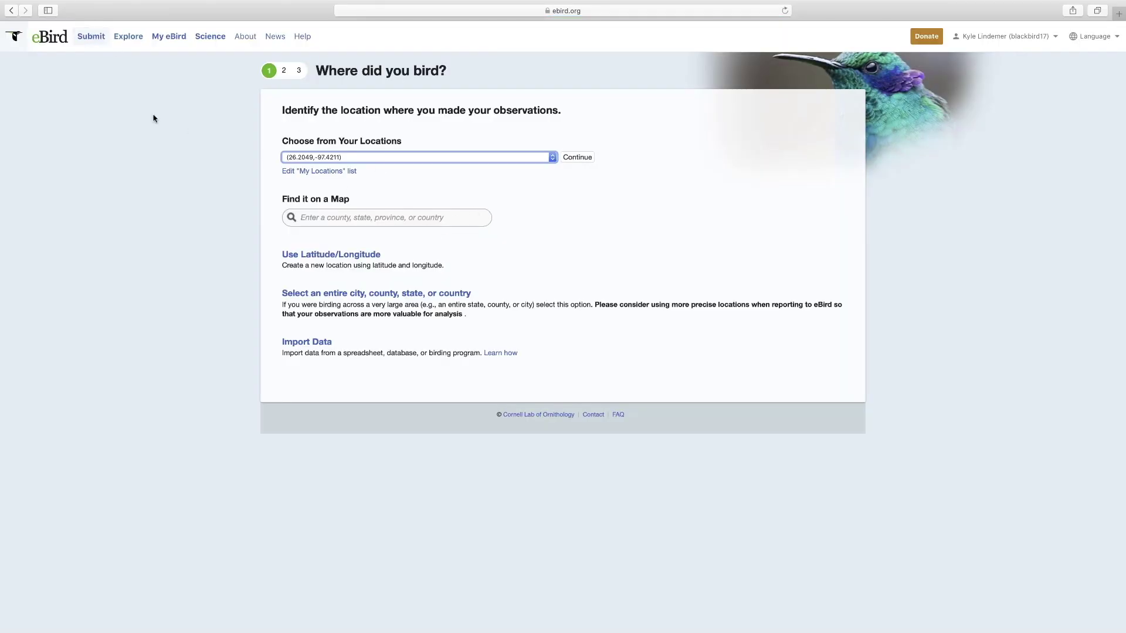
click(170, 38)
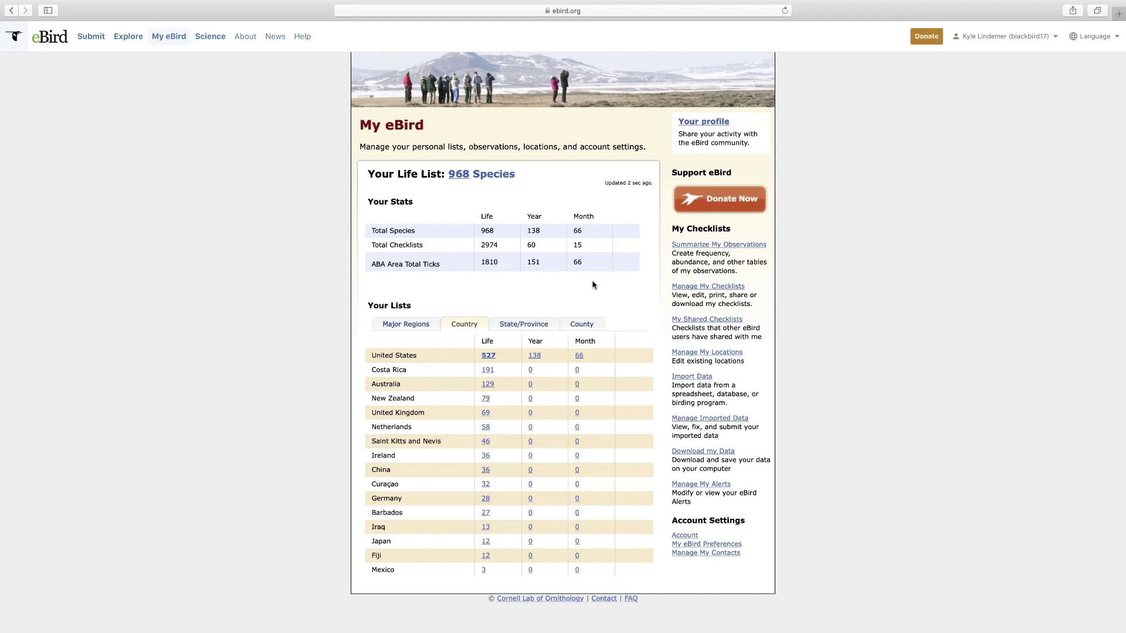
- Open the 968-species life list and sort it alphabetically, by location, then by state/province
click(467, 181)
scroll(427, 176, down, 1)
click(382, 138)
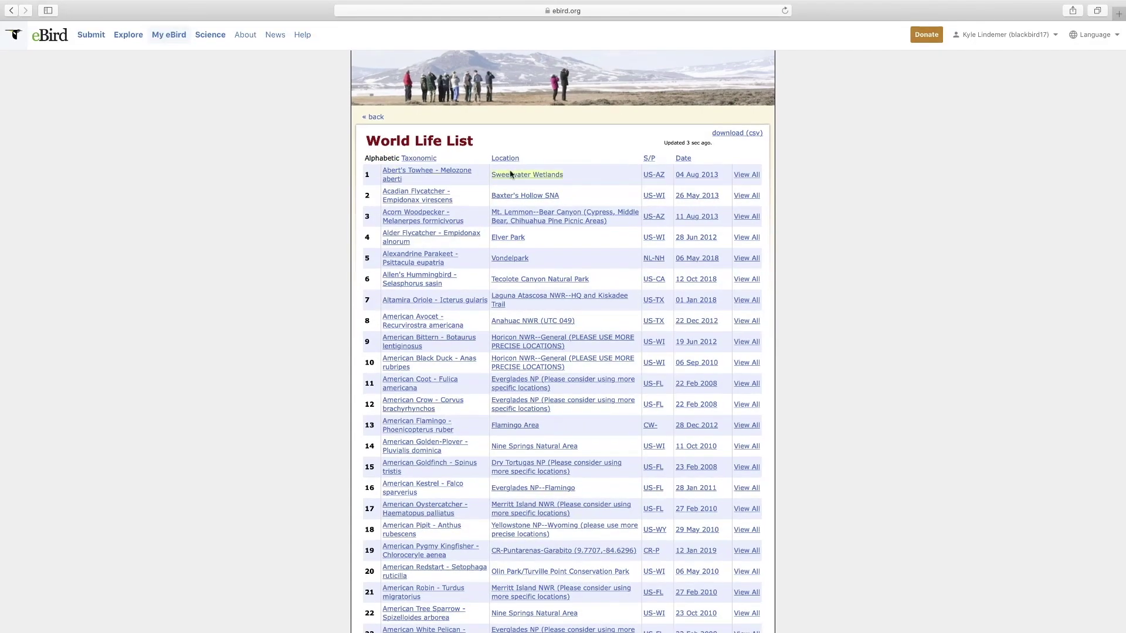
click(511, 162)
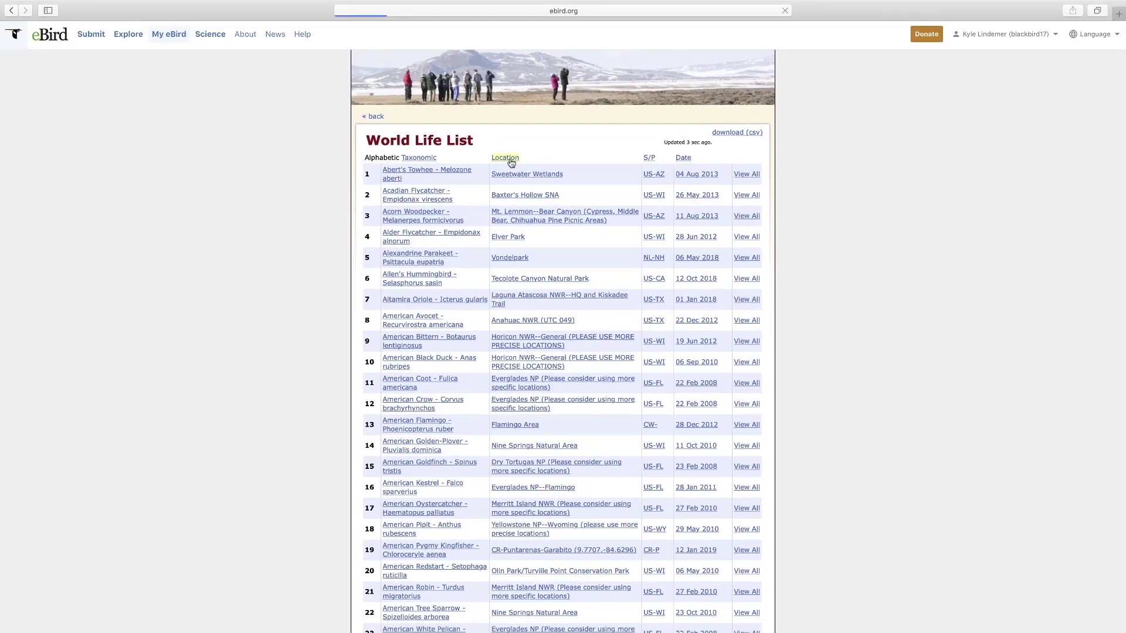
scroll(511, 162, down, 1)
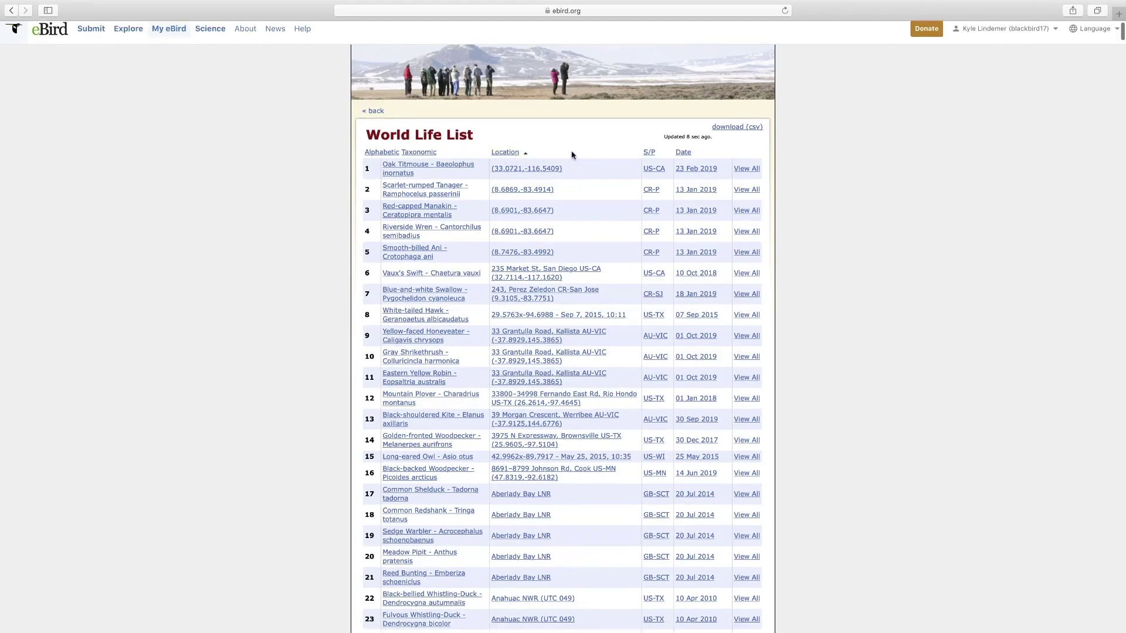
click(645, 155)
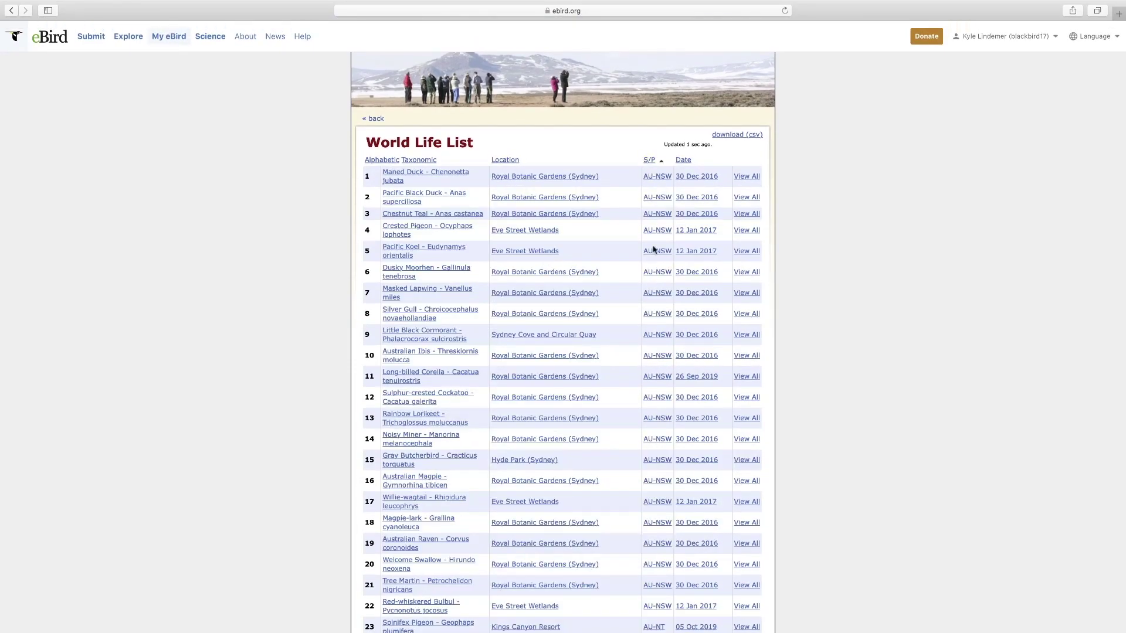
- Sort the life list by date, newest first, and view all Island Scrub-Jay observations
scroll(669, 294, down, 20)
scroll(669, 291, down, 18)
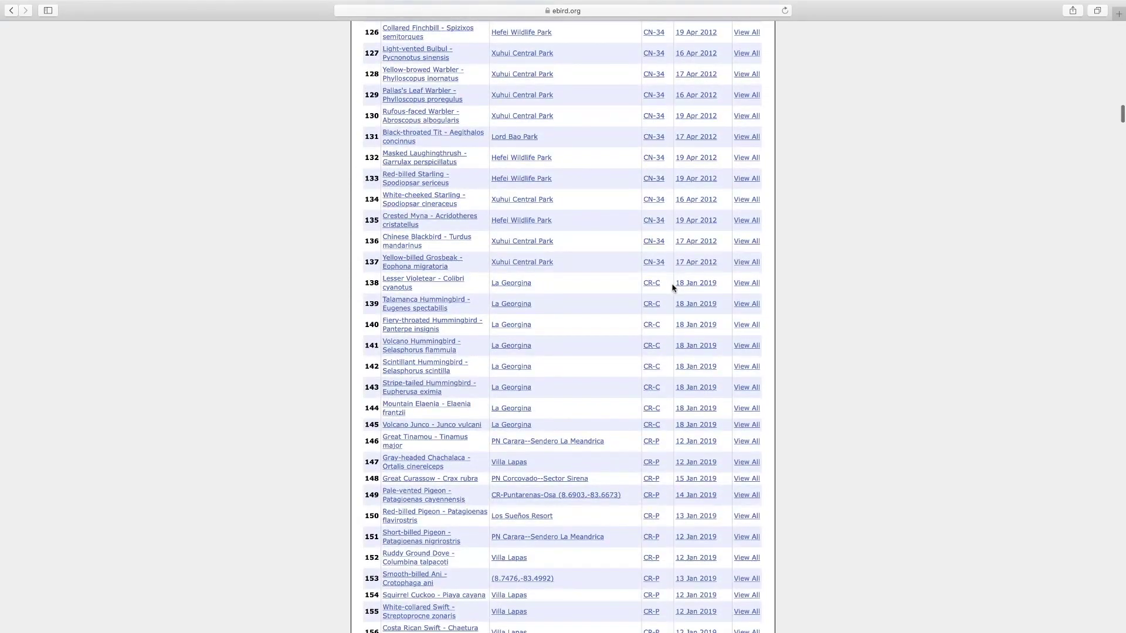
scroll(672, 288, down, 20)
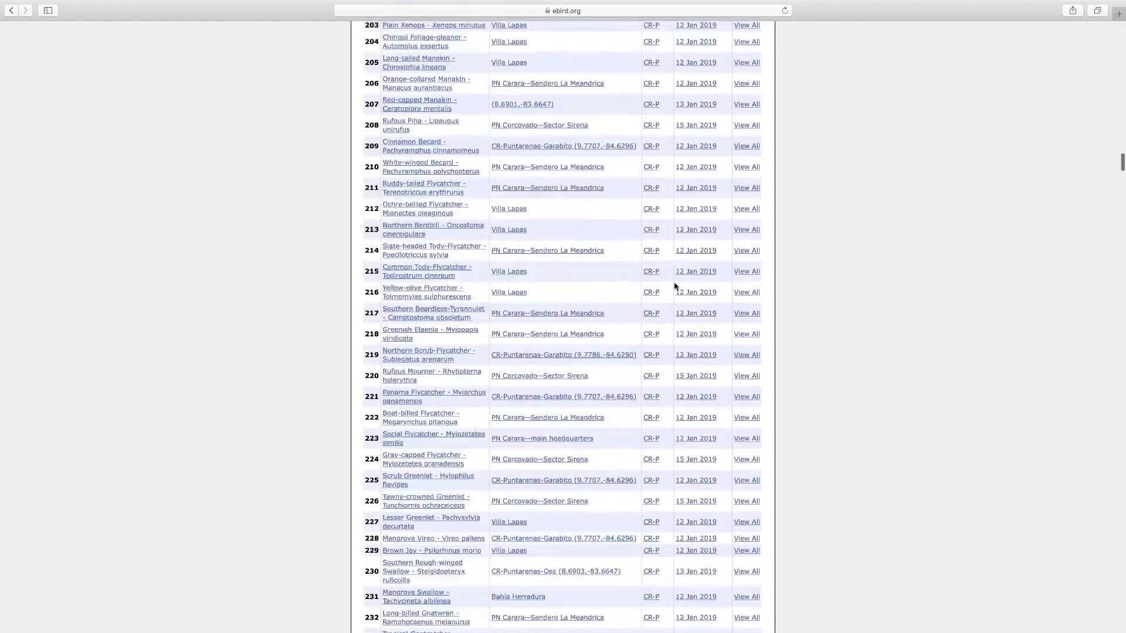
scroll(675, 286, down, 6)
scroll(679, 281, down, 12)
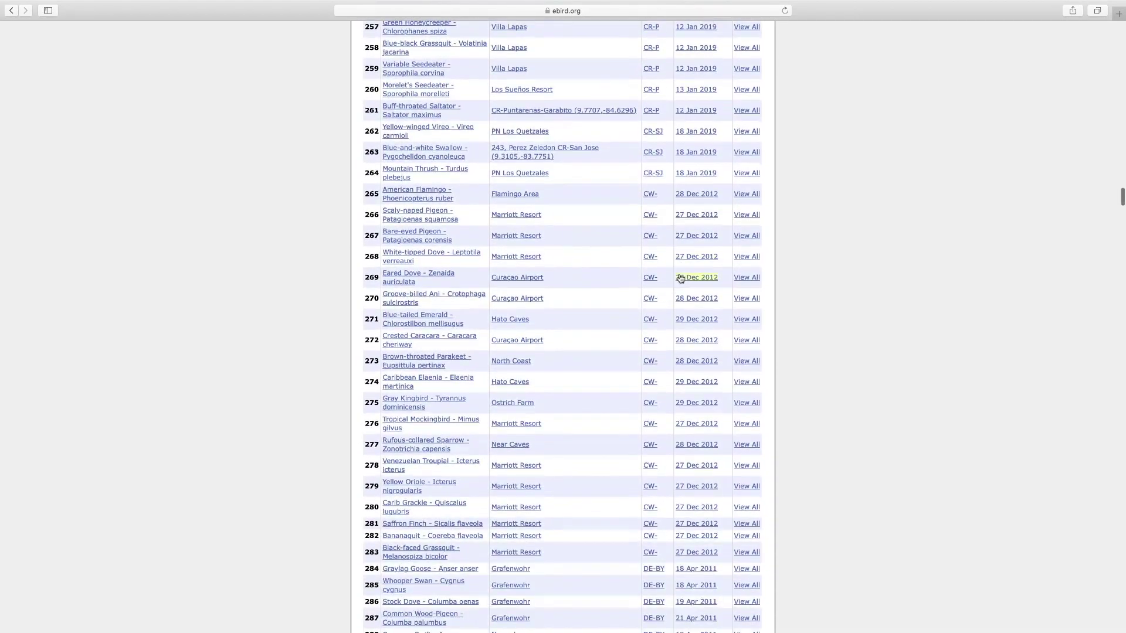
scroll(680, 278, down, 3)
scroll(683, 274, up, 20)
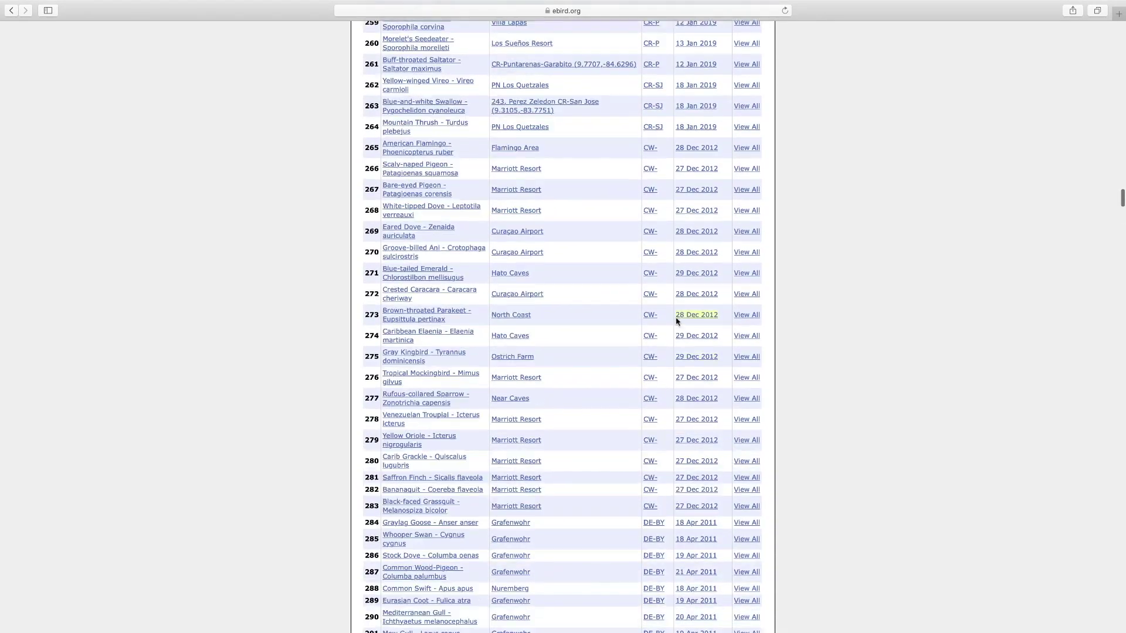
scroll(674, 338, up, 15)
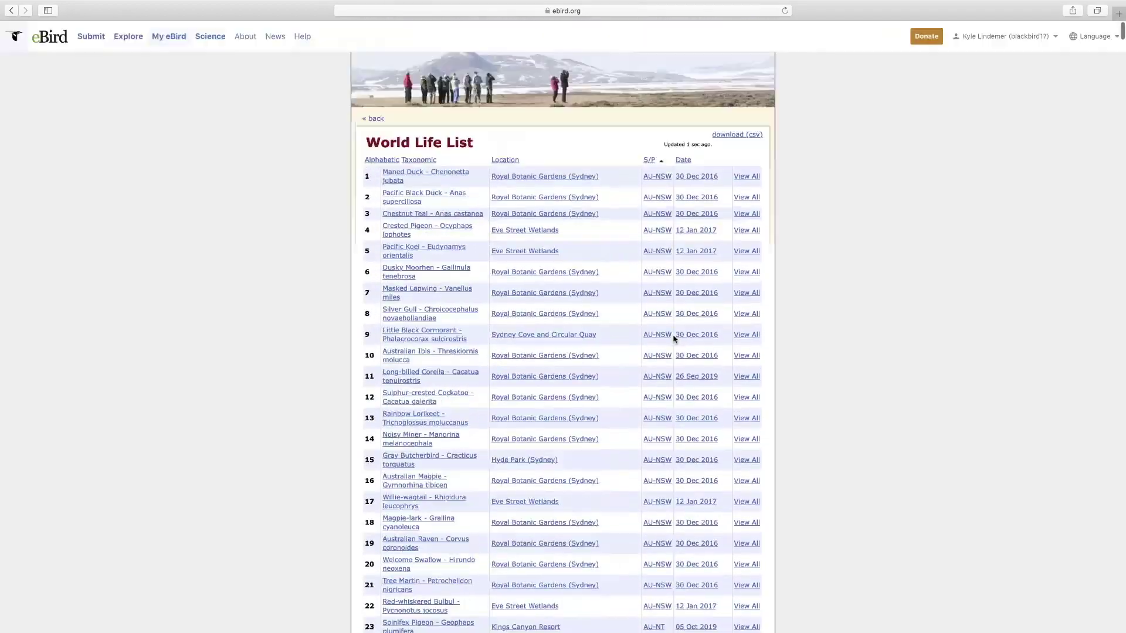
click(680, 164)
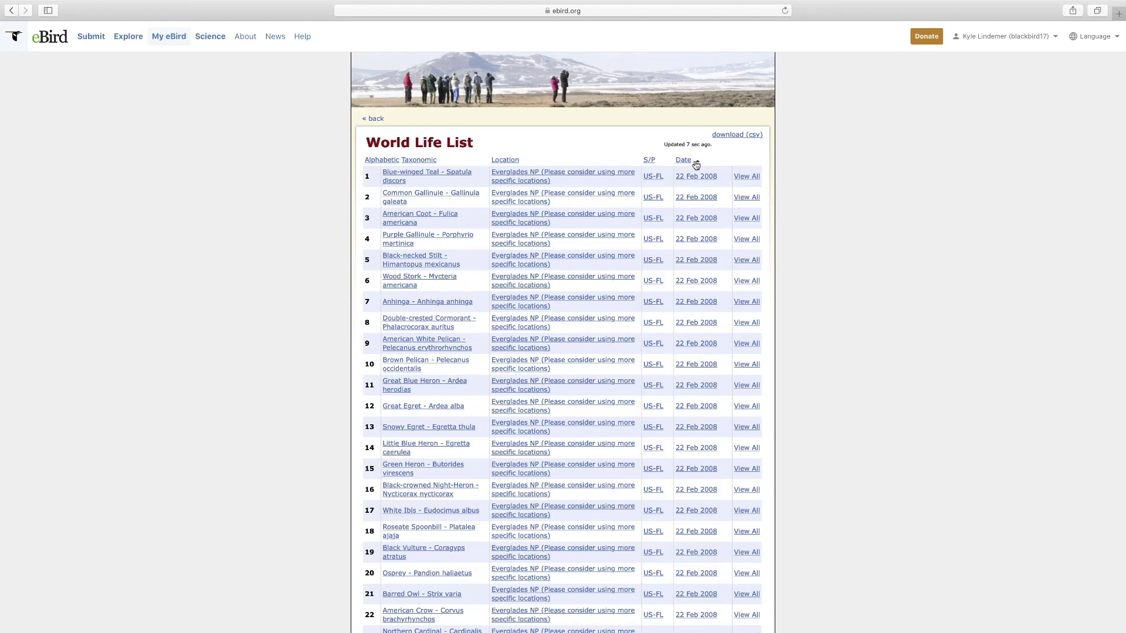
click(685, 164)
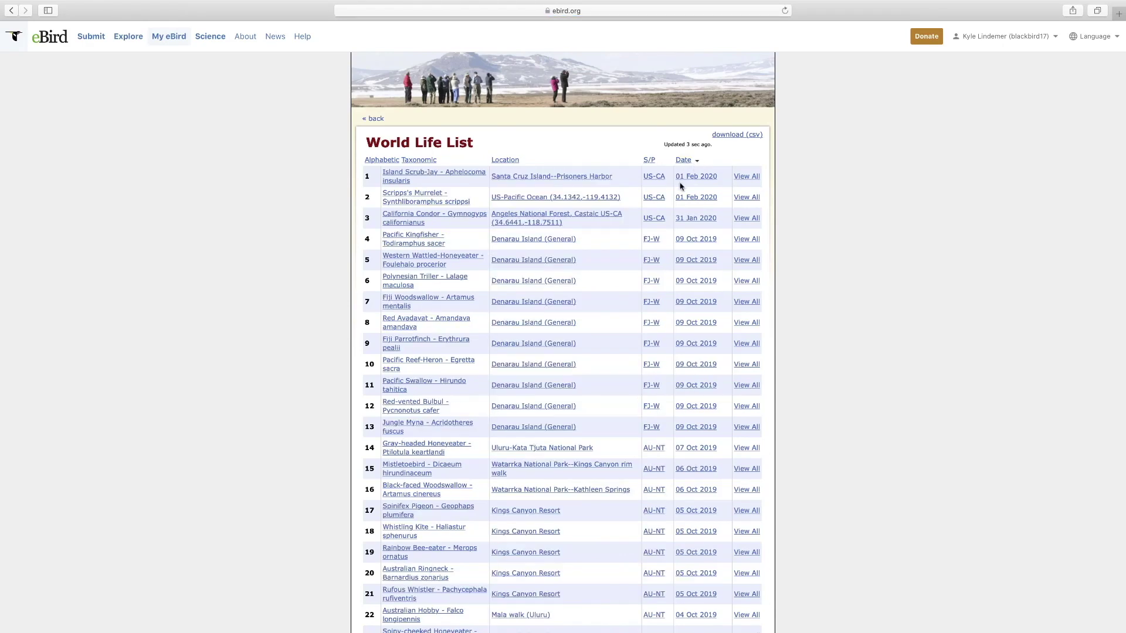
click(751, 177)
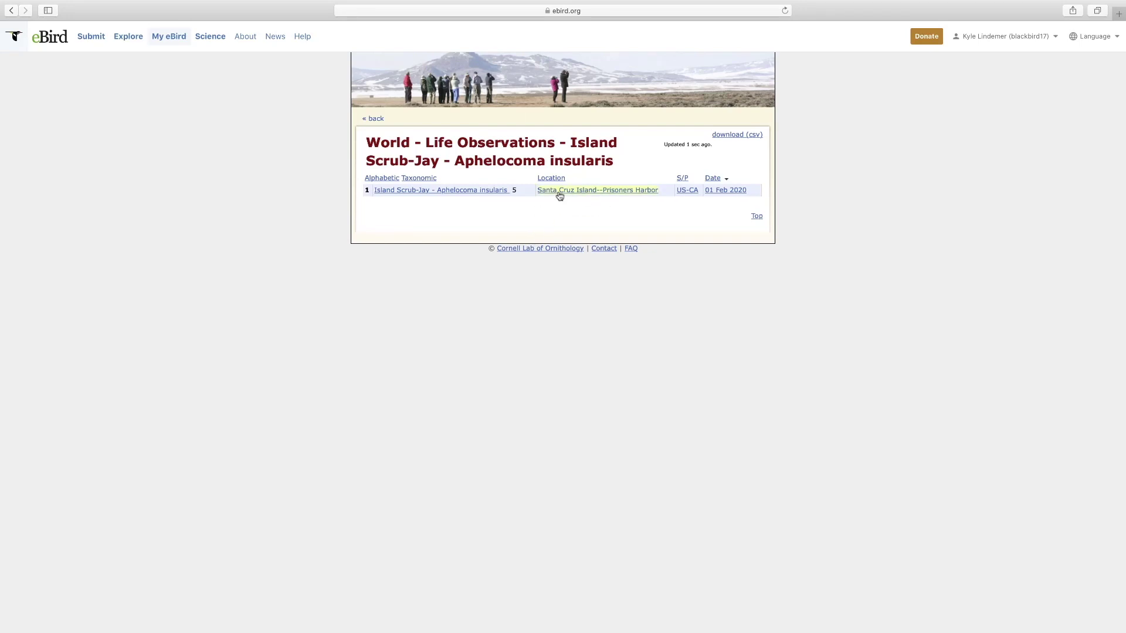
- Review California Thrasher's four observations from the life list, then go back to My eBird
click(368, 119)
scroll(734, 389, down, 10)
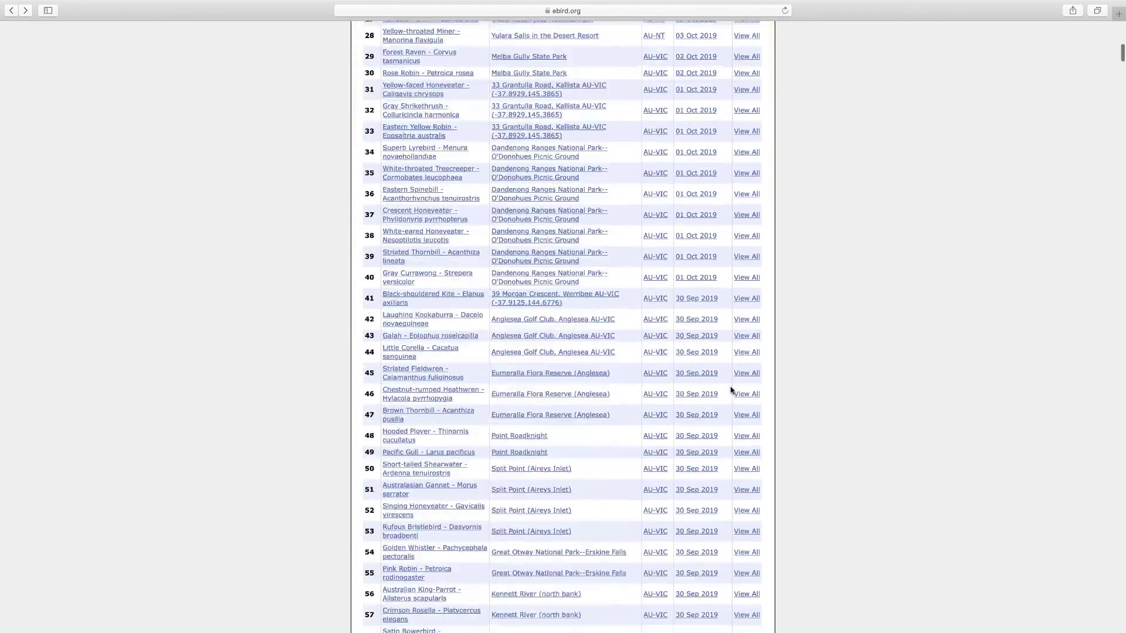
scroll(733, 386, down, 20)
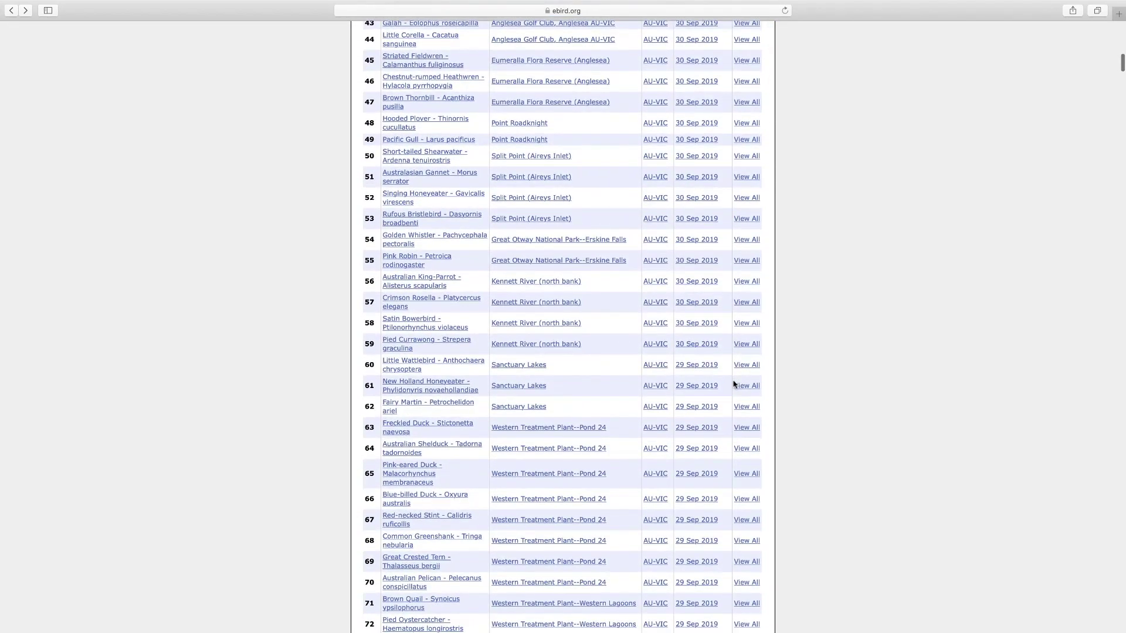
scroll(732, 378, down, 18)
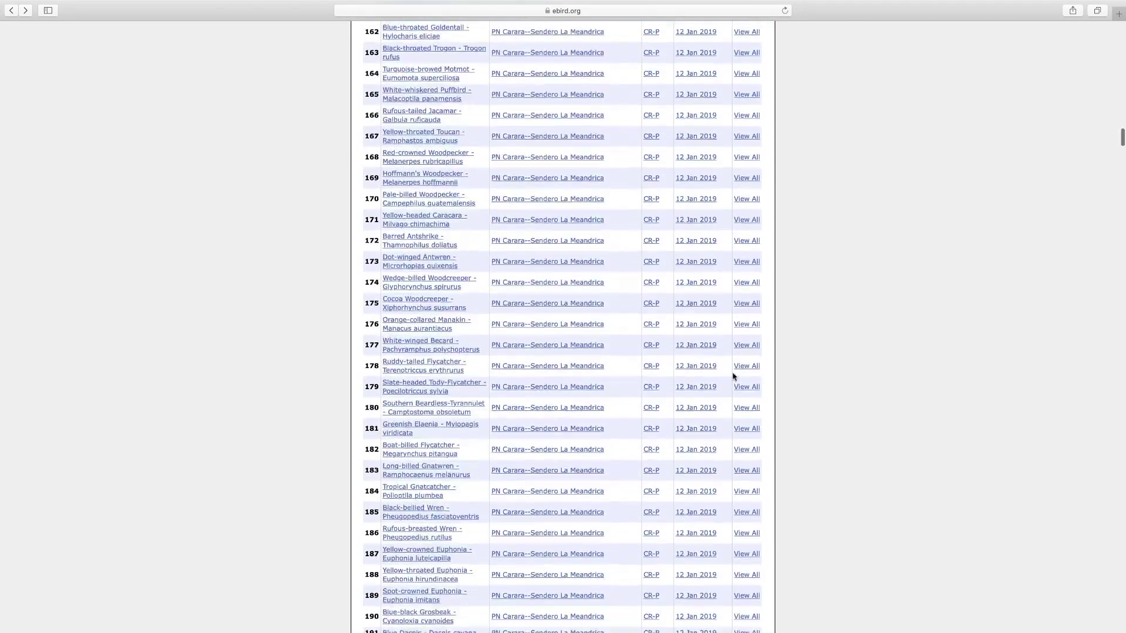
scroll(733, 376, down, 5)
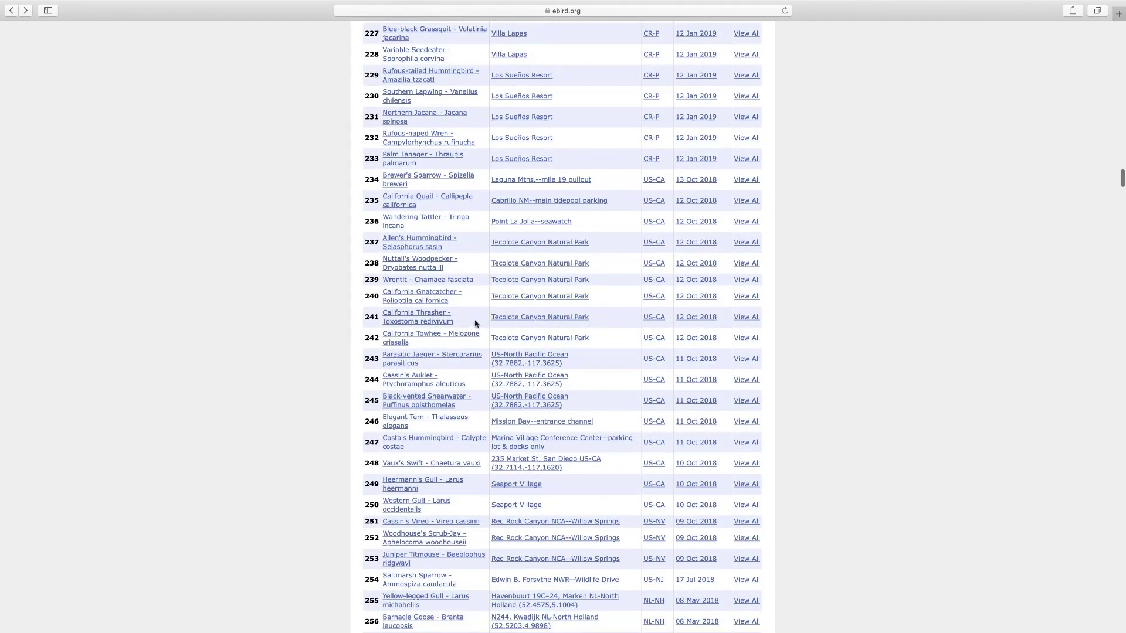
click(746, 318)
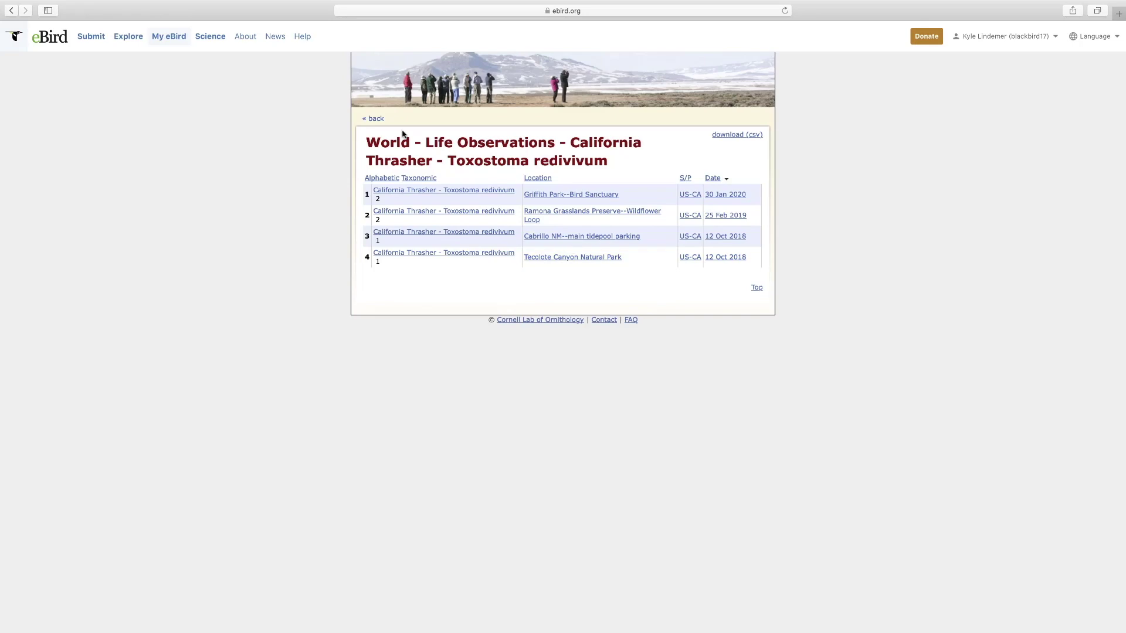
click(372, 120)
scroll(366, 131, up, 20)
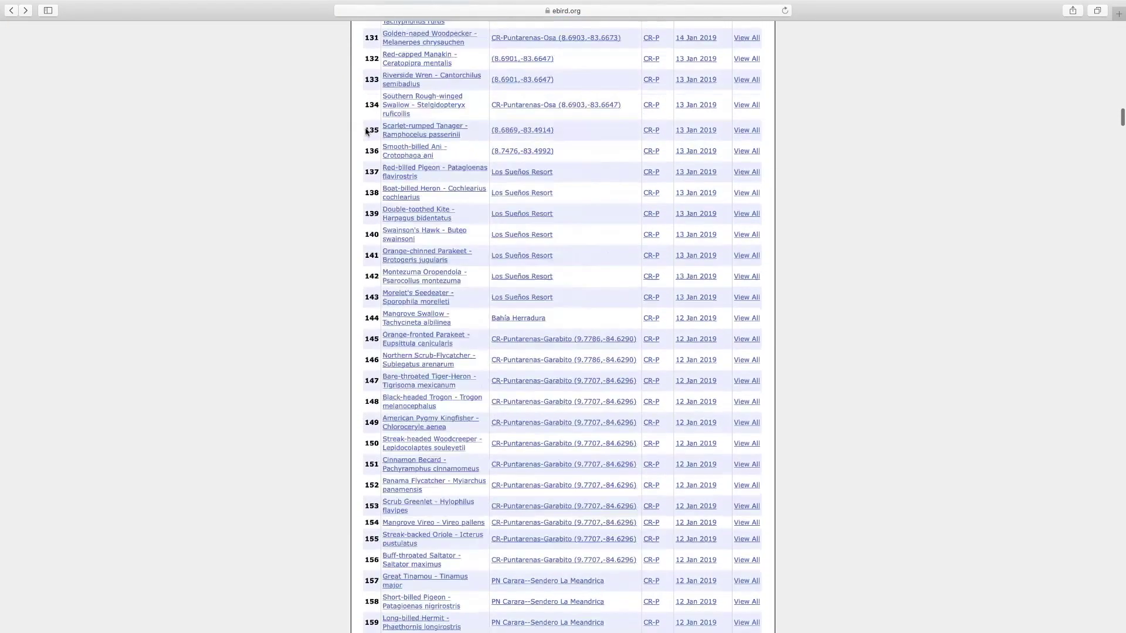
scroll(365, 131, up, 20)
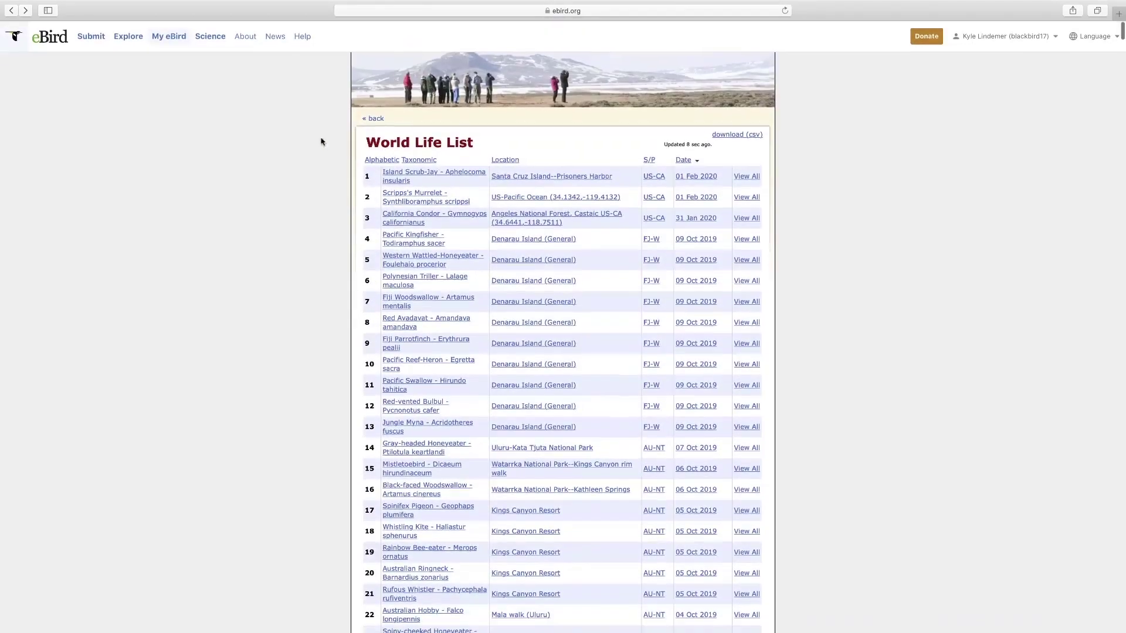
key(super+bracketleft)
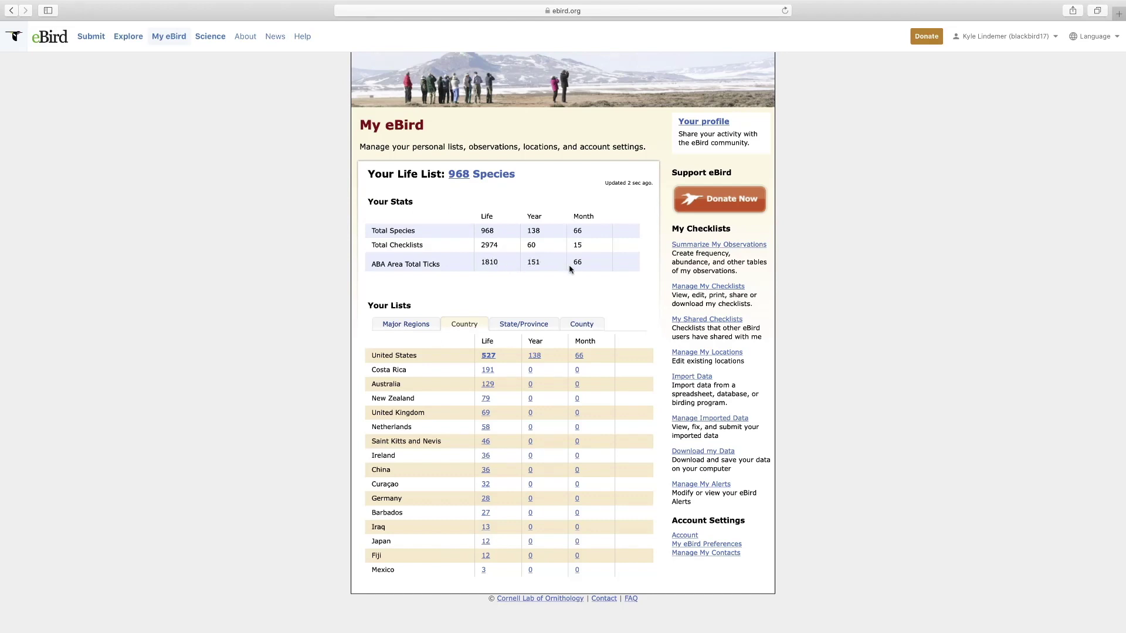
- Show your life lists ranked by major region
click(407, 327)
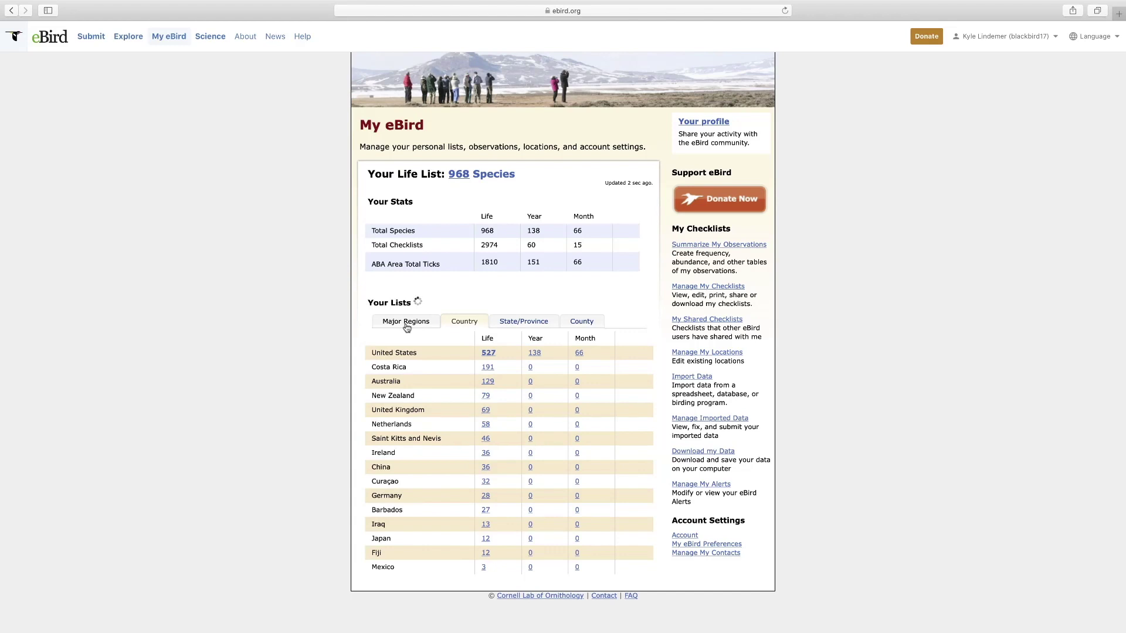
scroll(407, 326, down, 2)
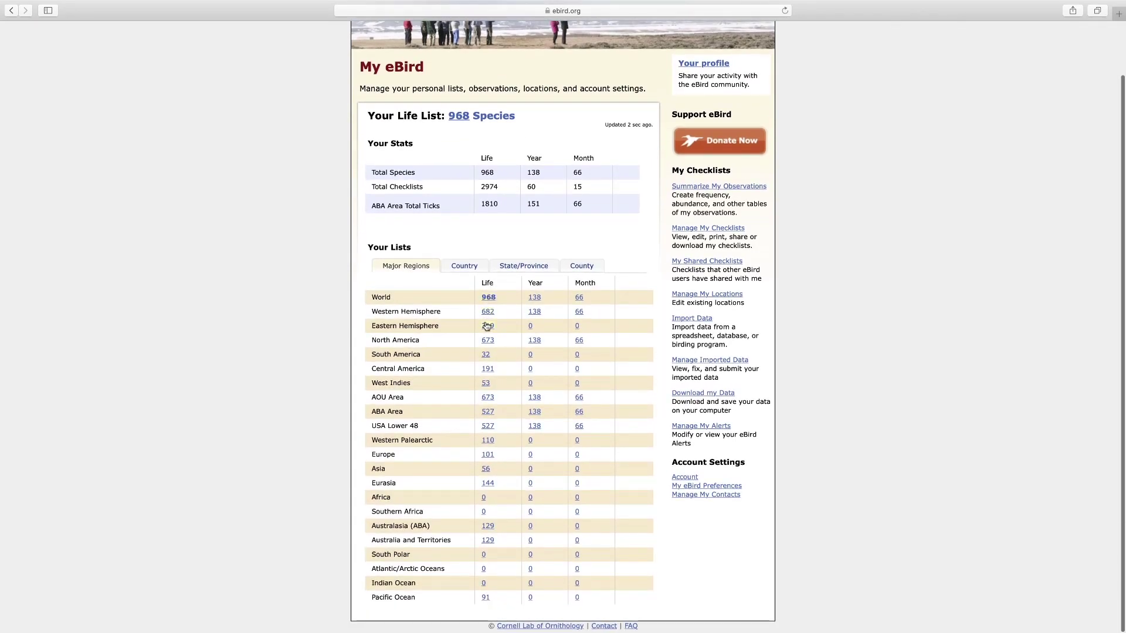
scroll(485, 326, up, 1)
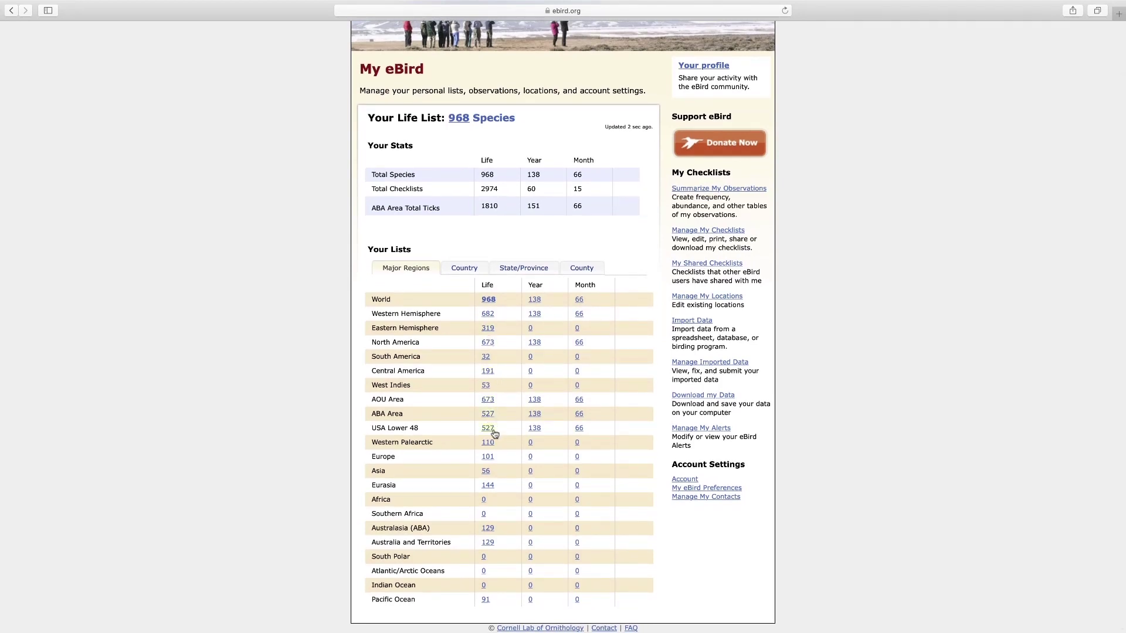
scroll(493, 497, down, 1)
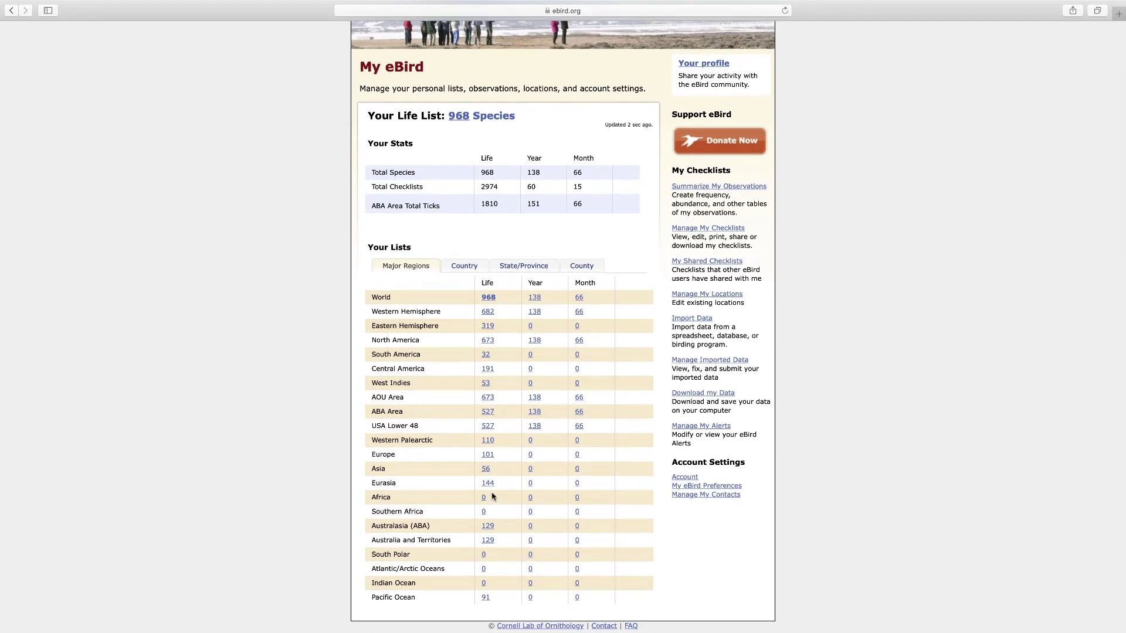
- Switch to life lists by state/province, then by county, with Dane, Wisconsin first at 285
click(523, 266)
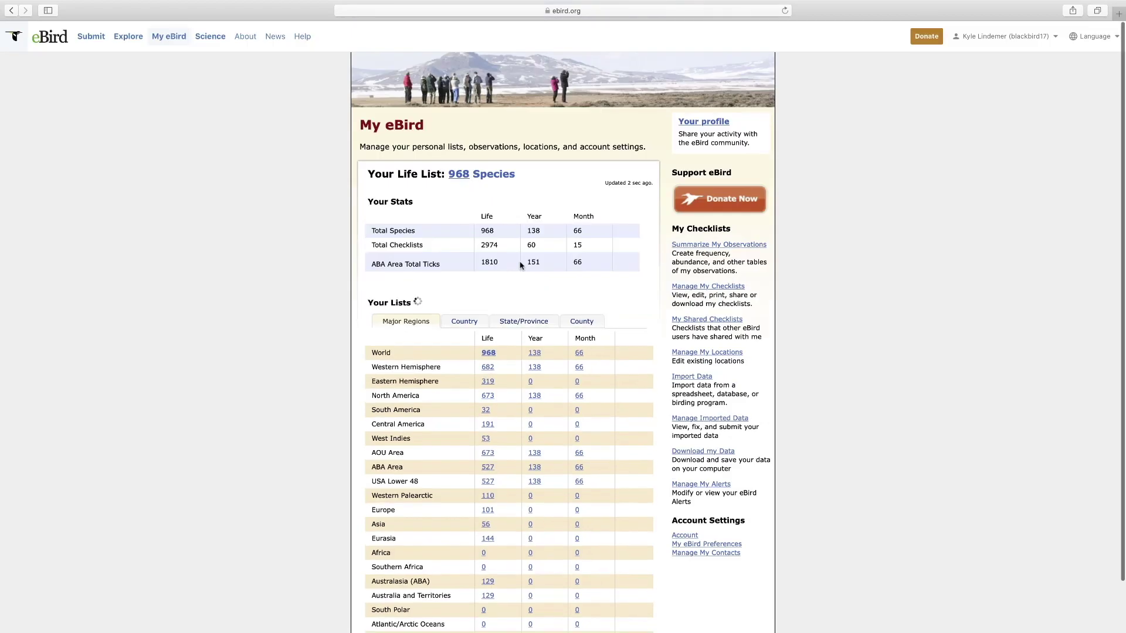
scroll(496, 369, down, 5)
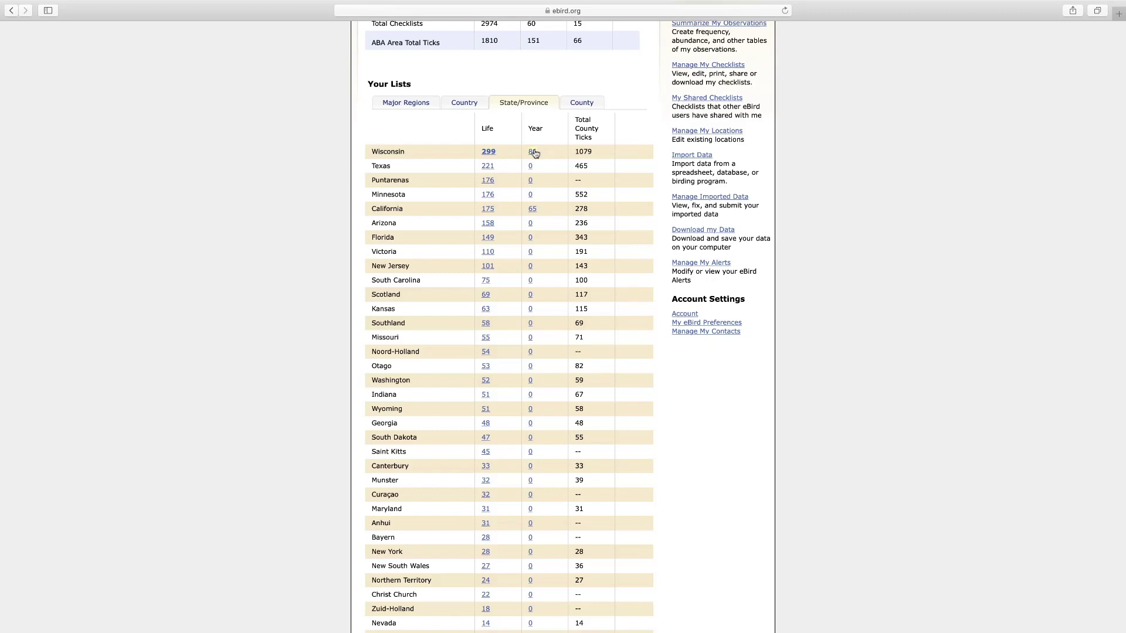
click(578, 106)
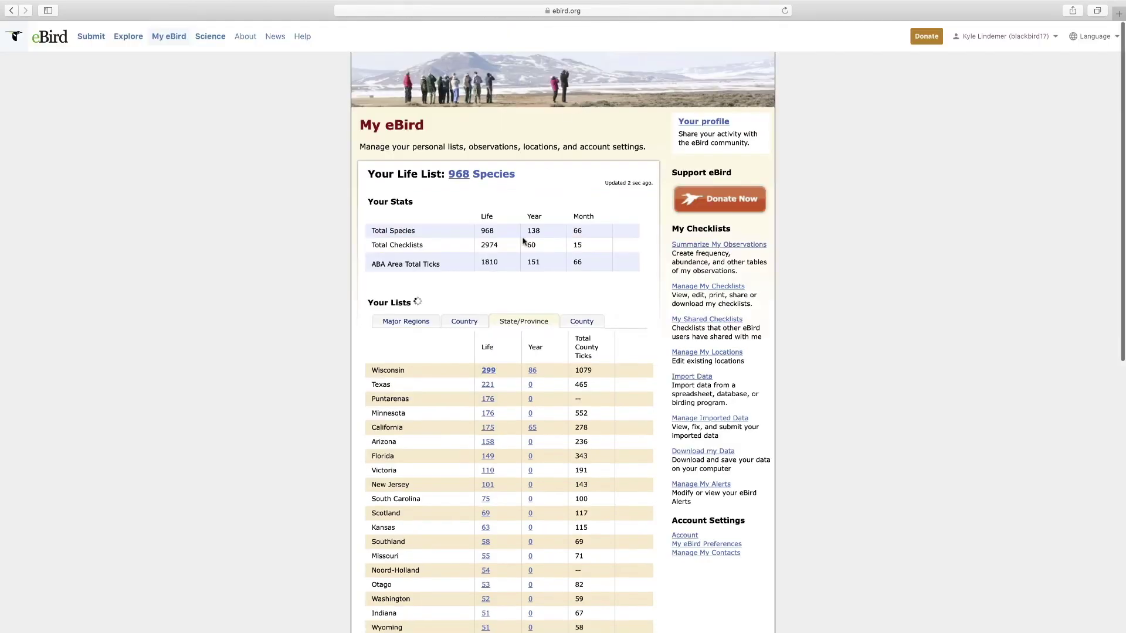
scroll(466, 318, down, 5)
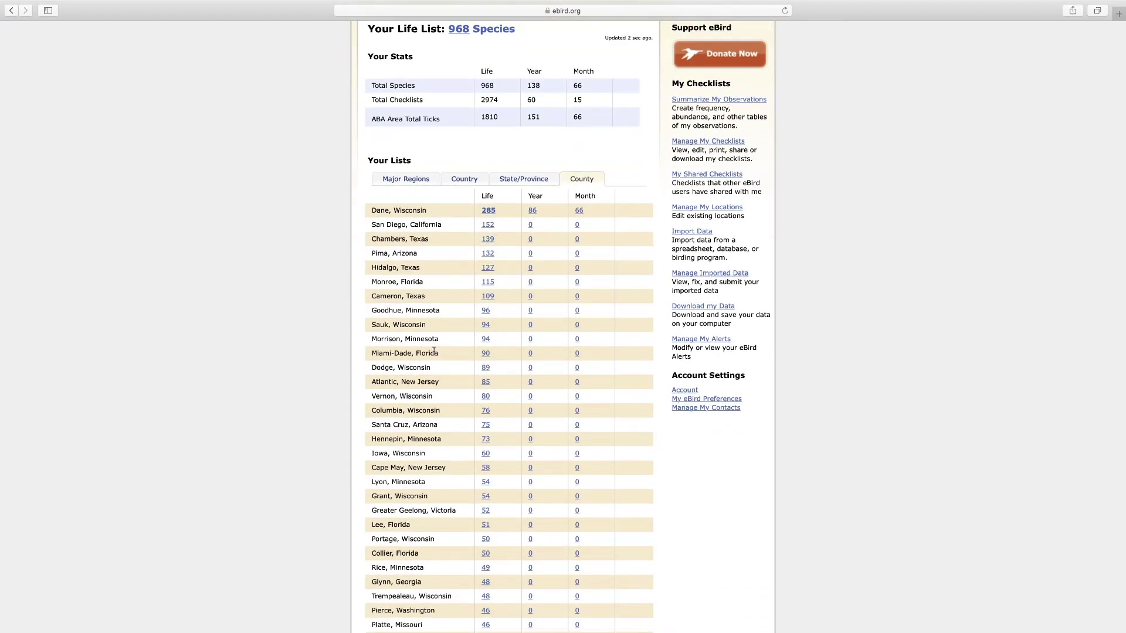
scroll(434, 351, down, 20)
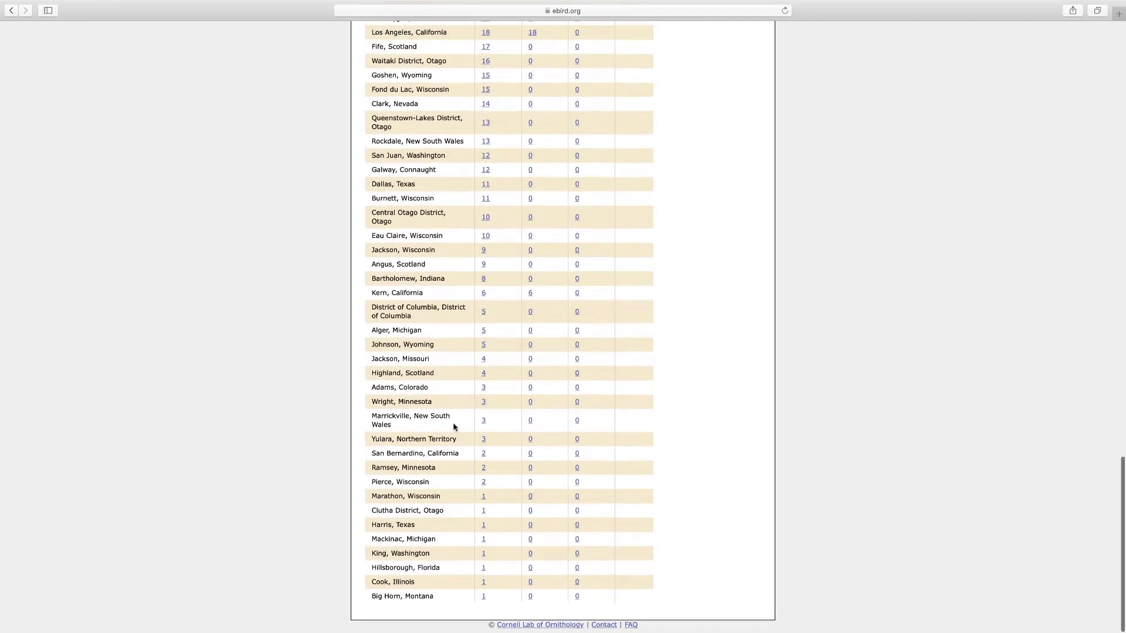
scroll(427, 606, up, 20)
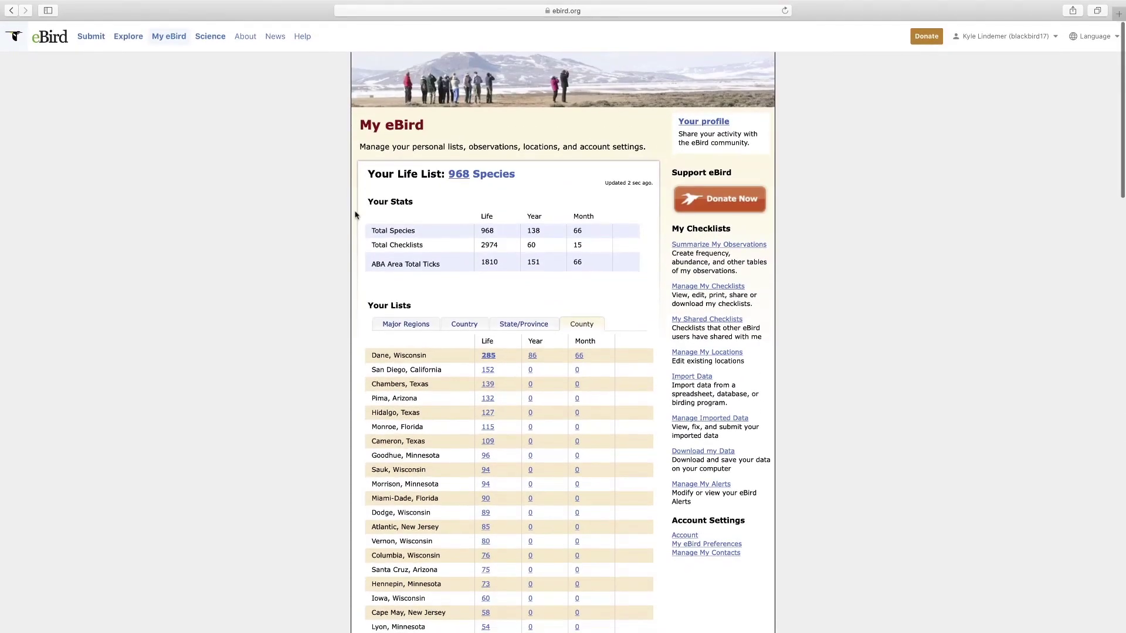
- Start summarizing your observations as a Month Report
click(753, 247)
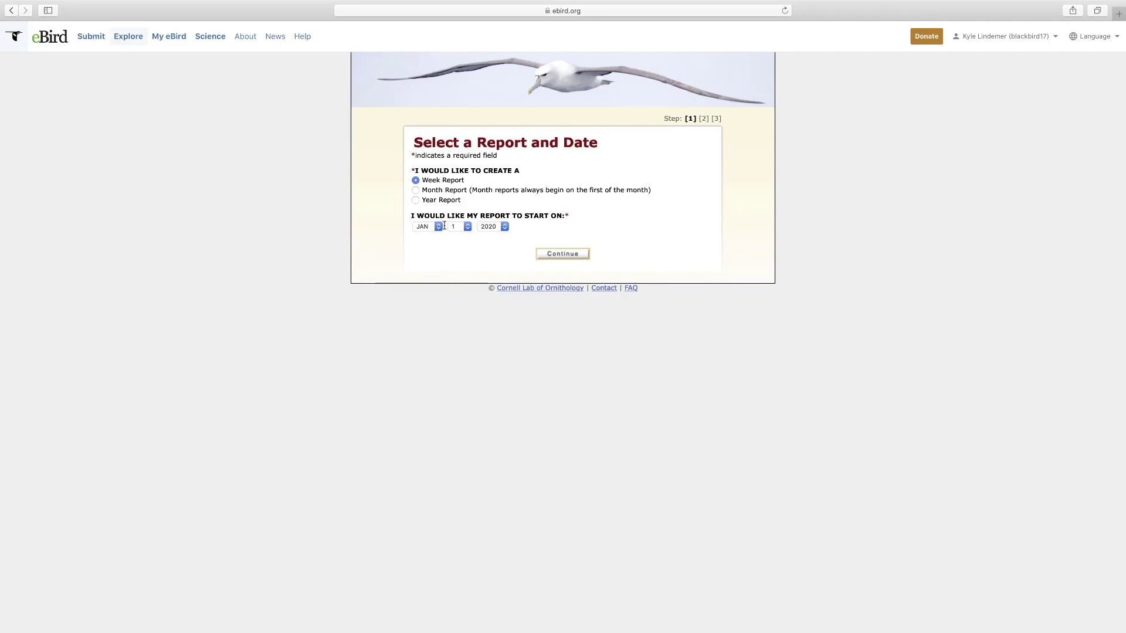
click(418, 192)
click(566, 256)
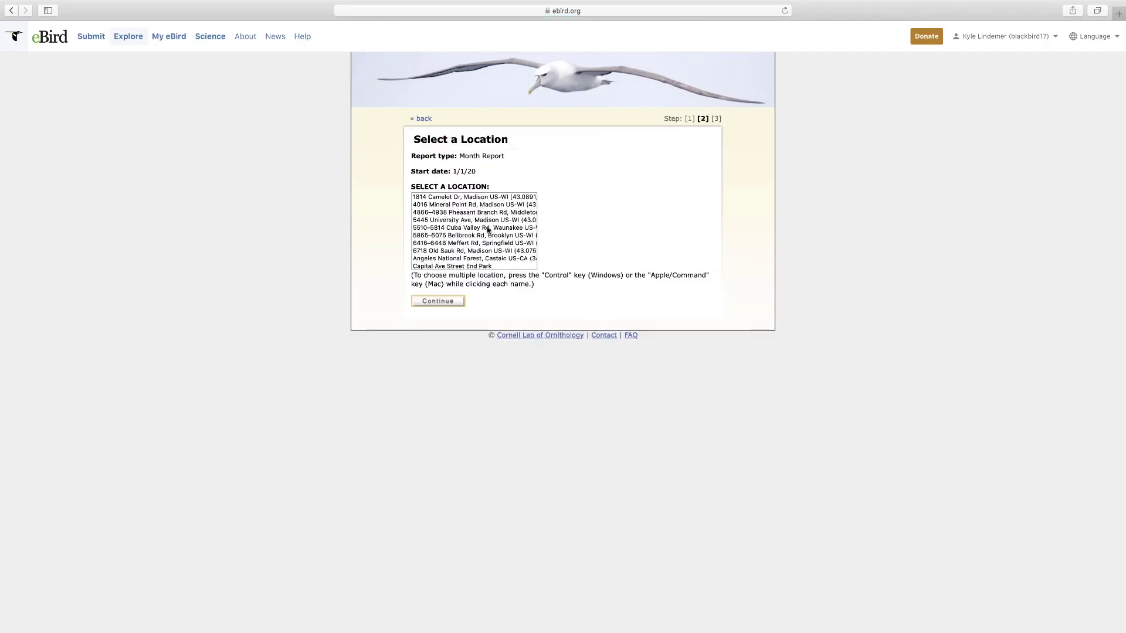
click(461, 199)
right_click(459, 205)
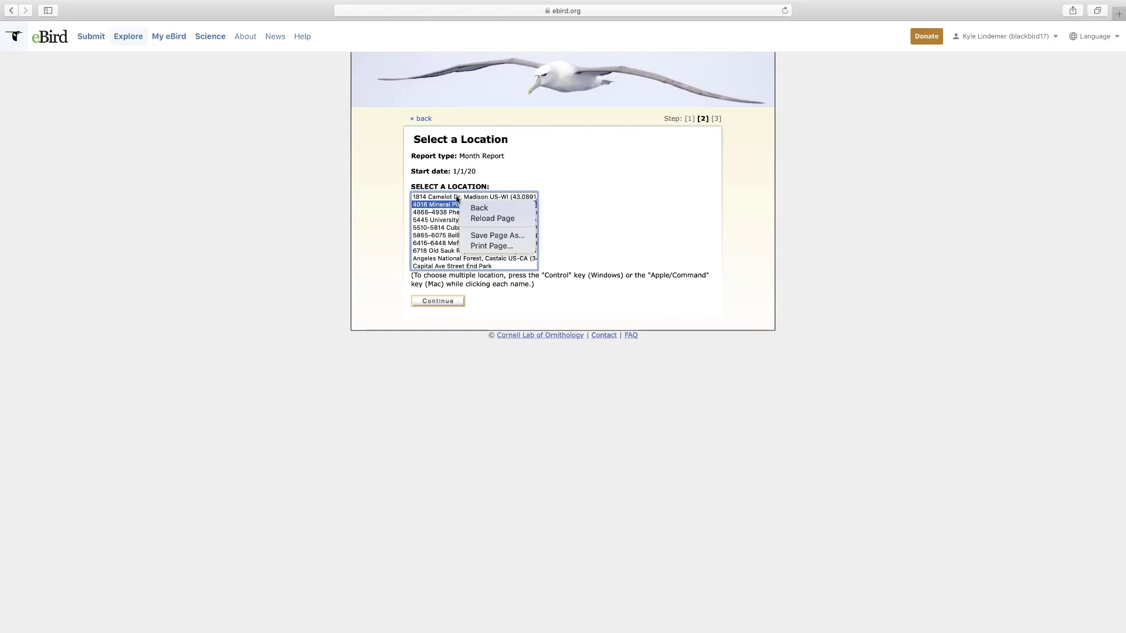
click(457, 199)
super+click(457, 198)
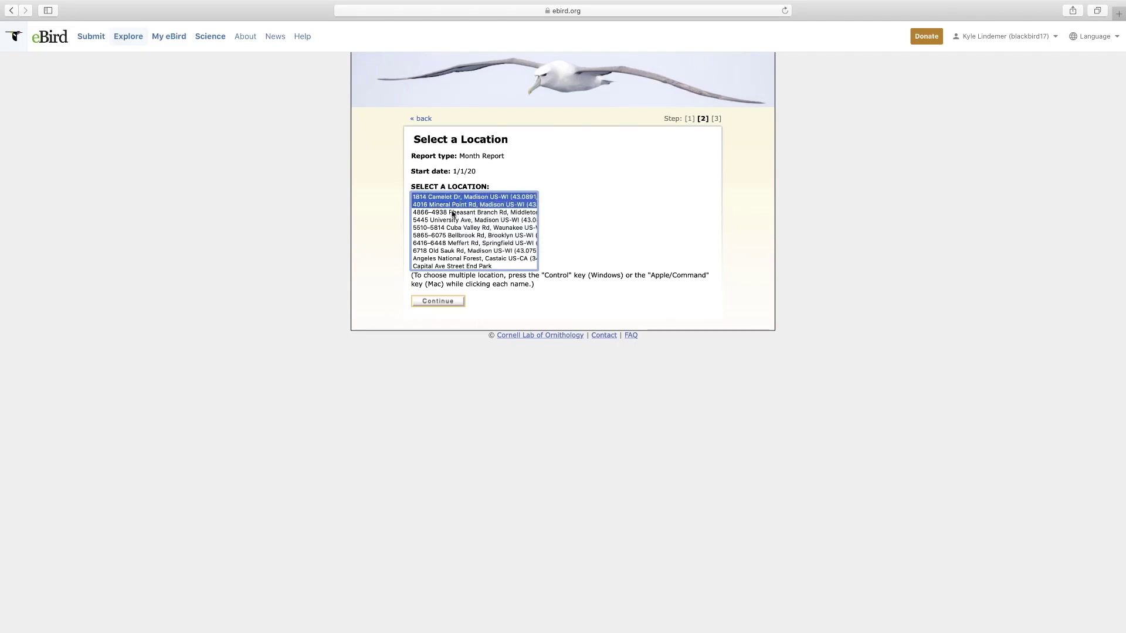
super+click(453, 213)
super+click(453, 221)
super+click(453, 229)
super+click(456, 236)
super+click(460, 243)
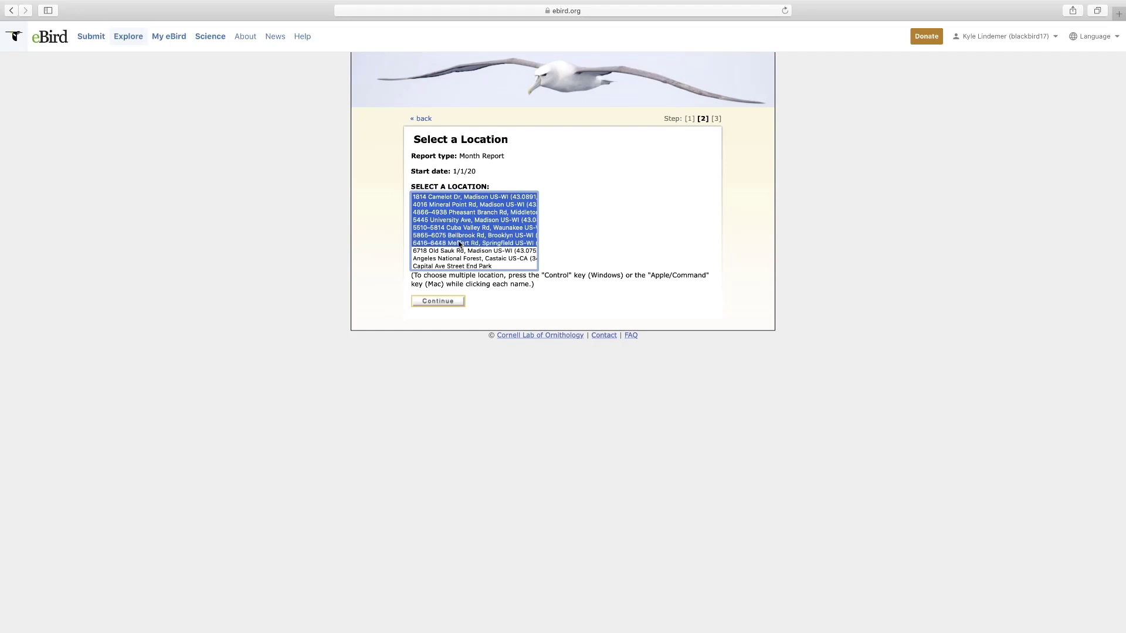
super+click(461, 250)
super+click(461, 258)
super+click(464, 266)
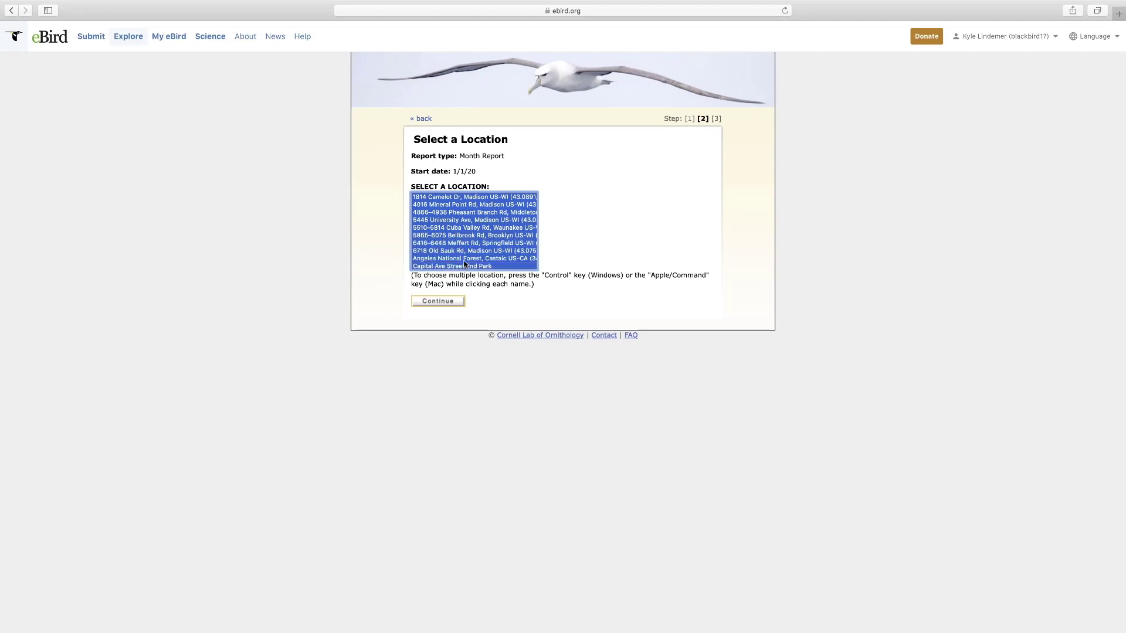
click(449, 303)
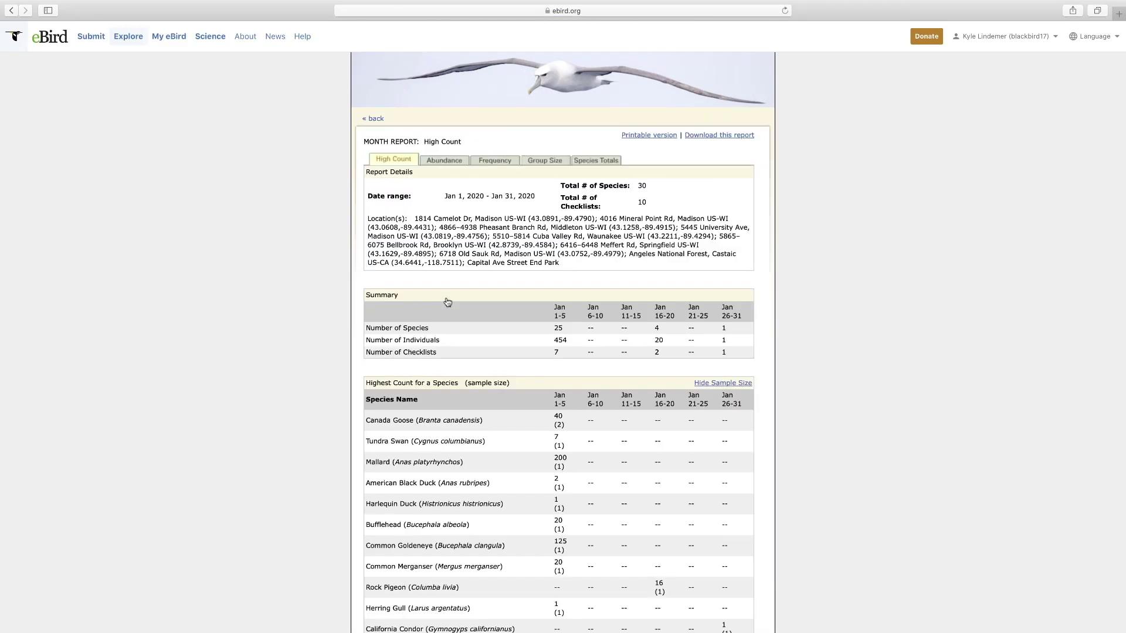
- Scroll the January report and view its Abundance, Frequency and Group Size tables
scroll(448, 301, down, 5)
scroll(447, 302, down, 2)
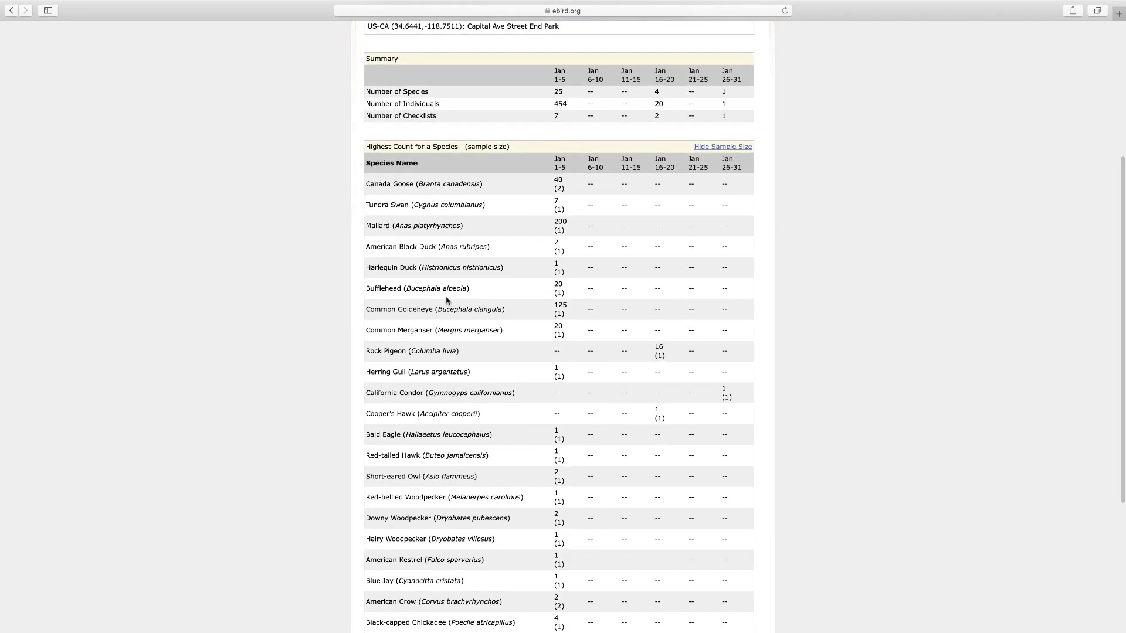
scroll(446, 301, down, 2)
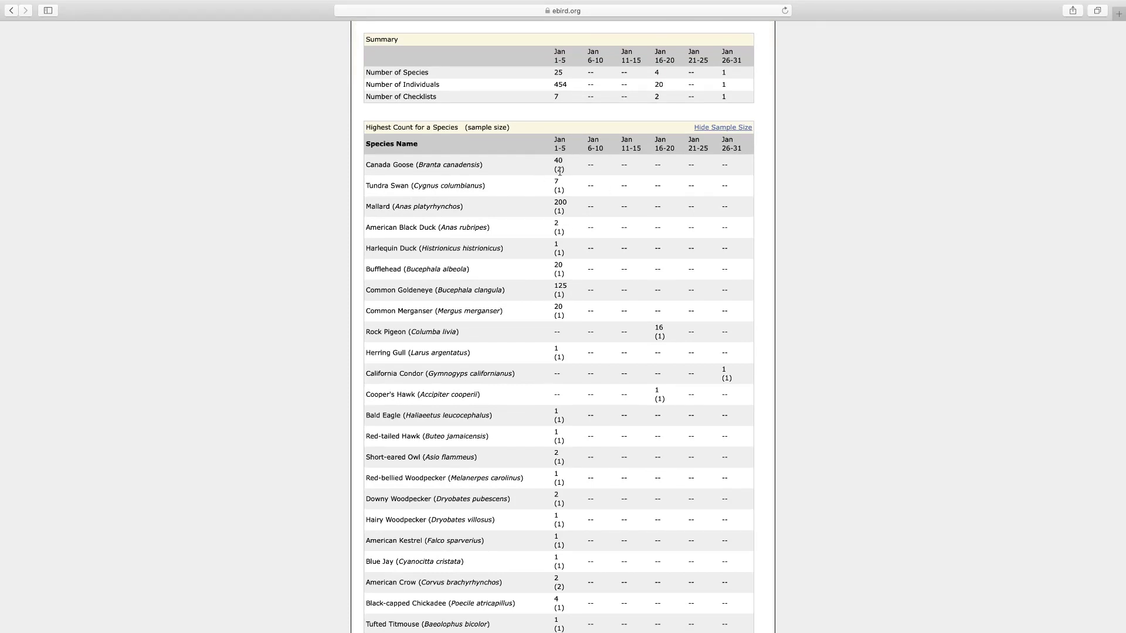
scroll(557, 254, down, 10)
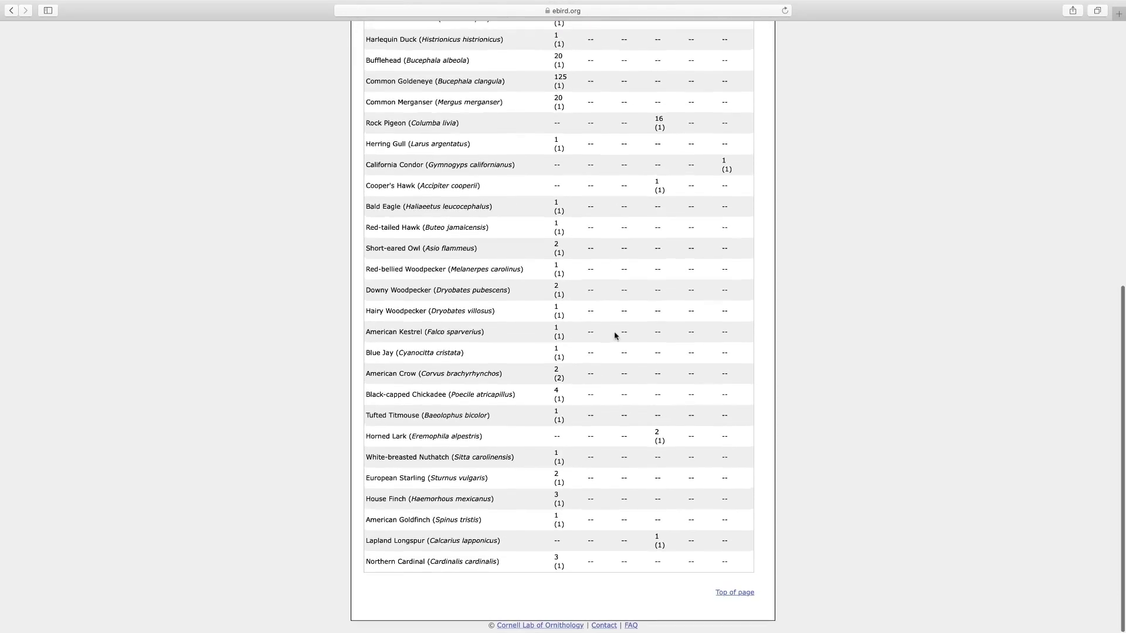
scroll(615, 335, up, 7)
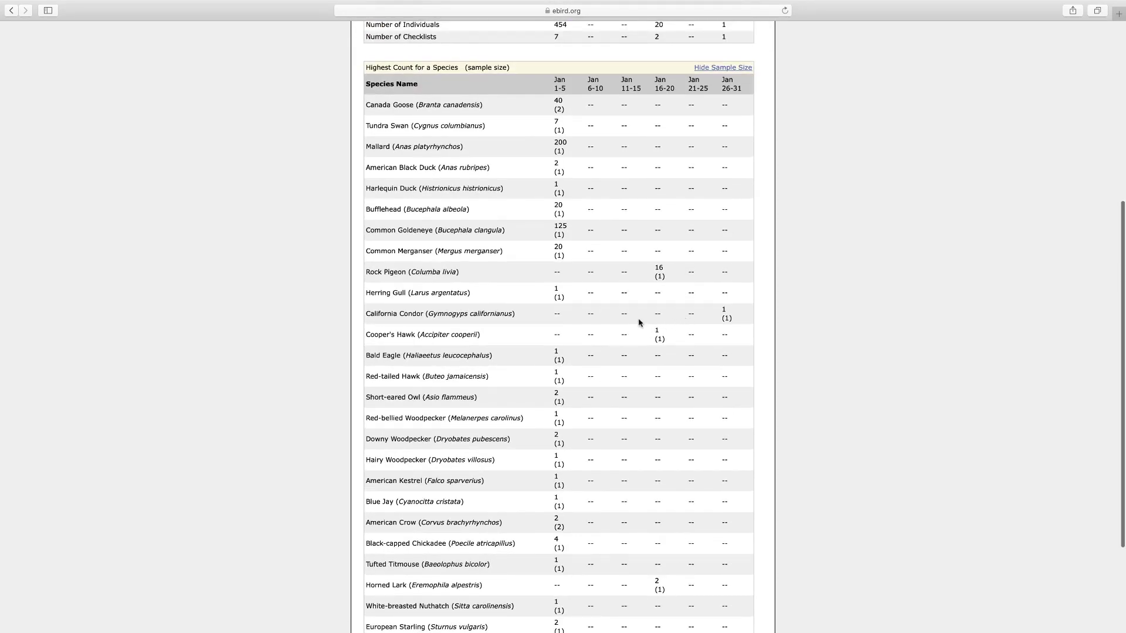
scroll(638, 323, up, 10)
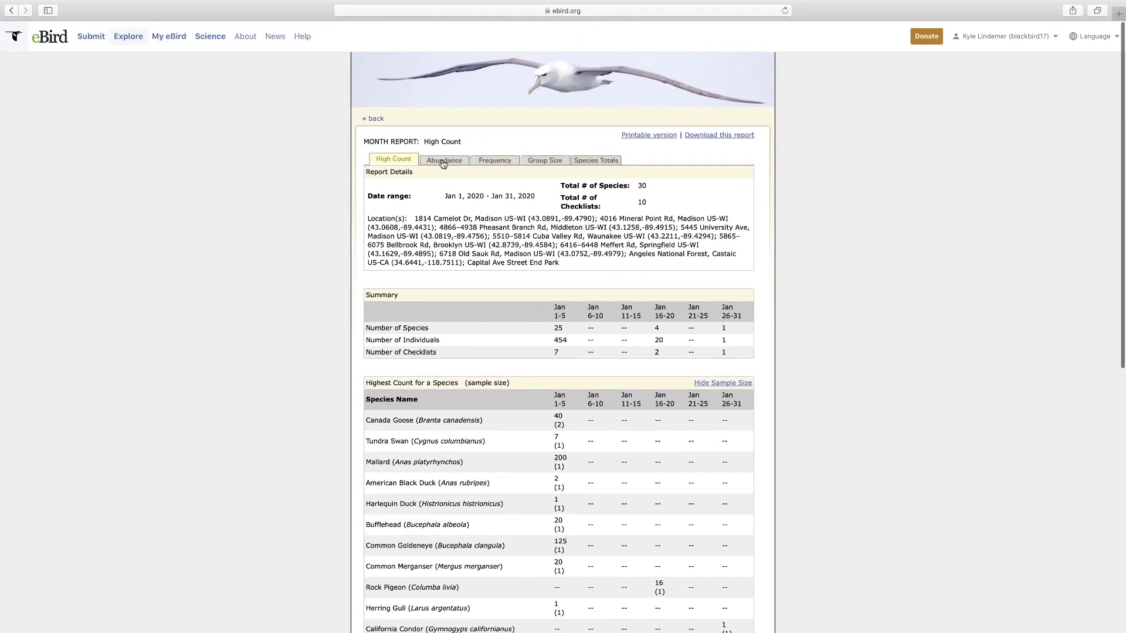
click(443, 162)
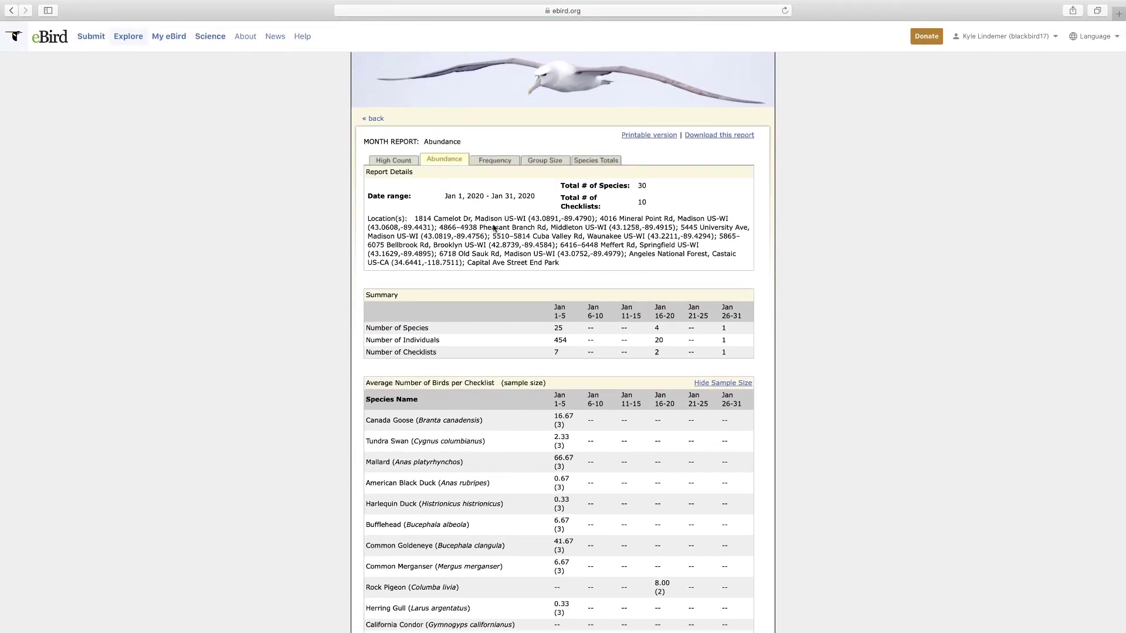
click(496, 163)
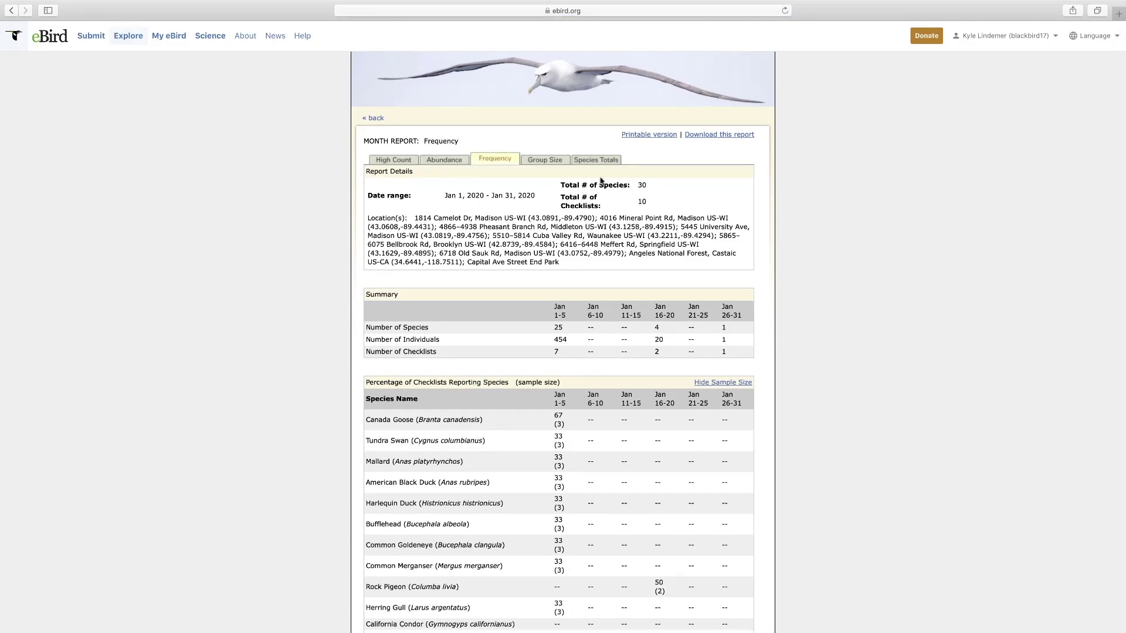
click(545, 162)
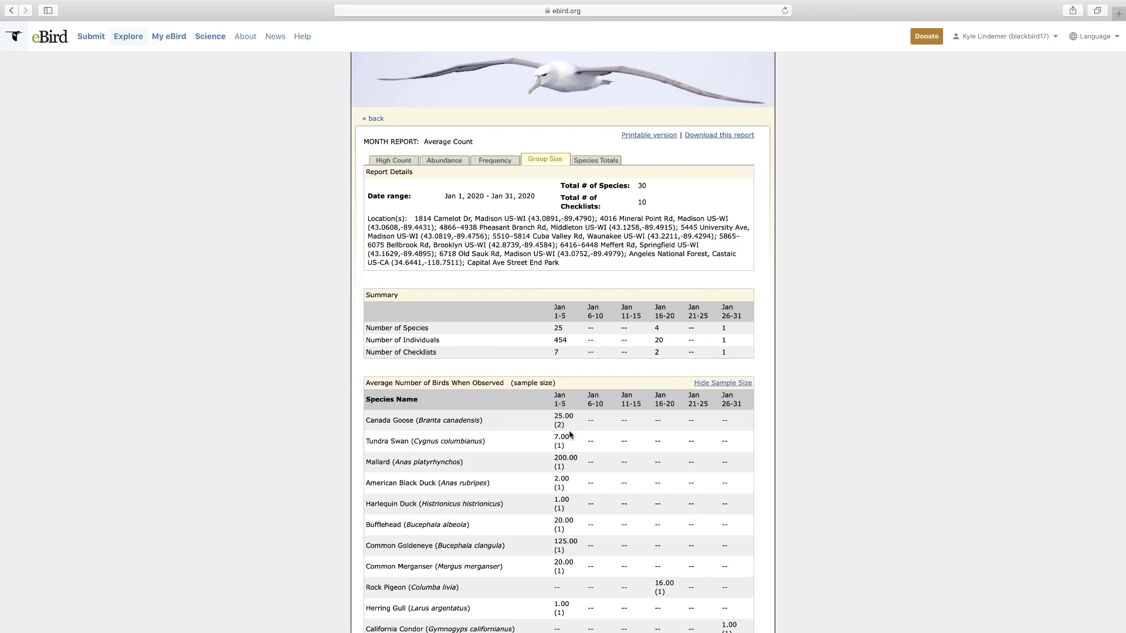
- Review Species Totals of birds per species, then go back
click(597, 162)
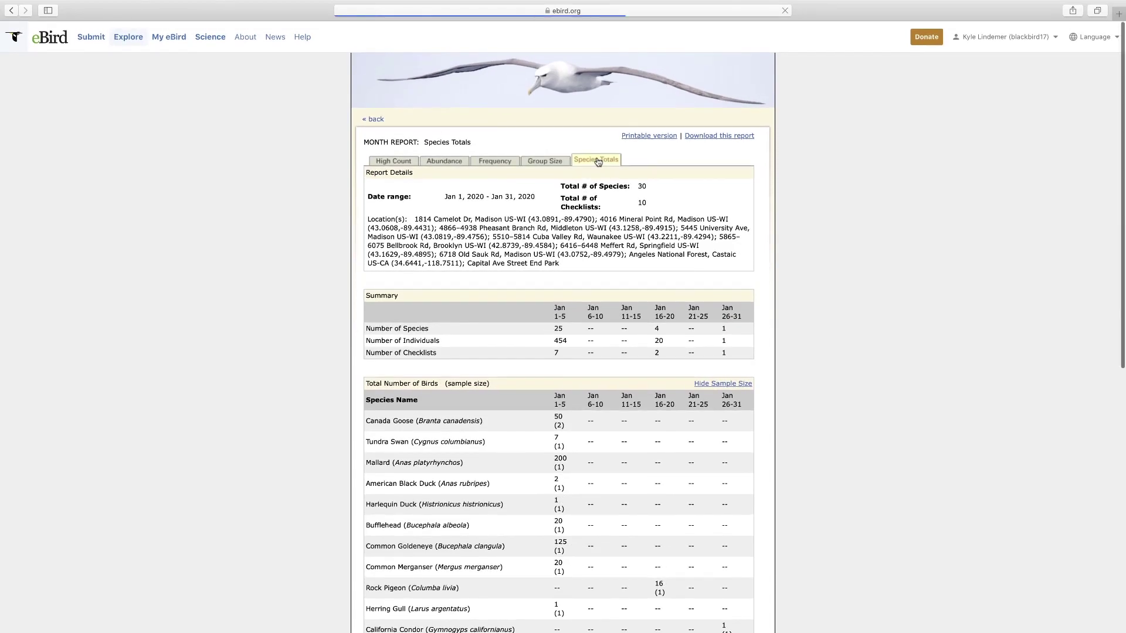
scroll(623, 375, down, 5)
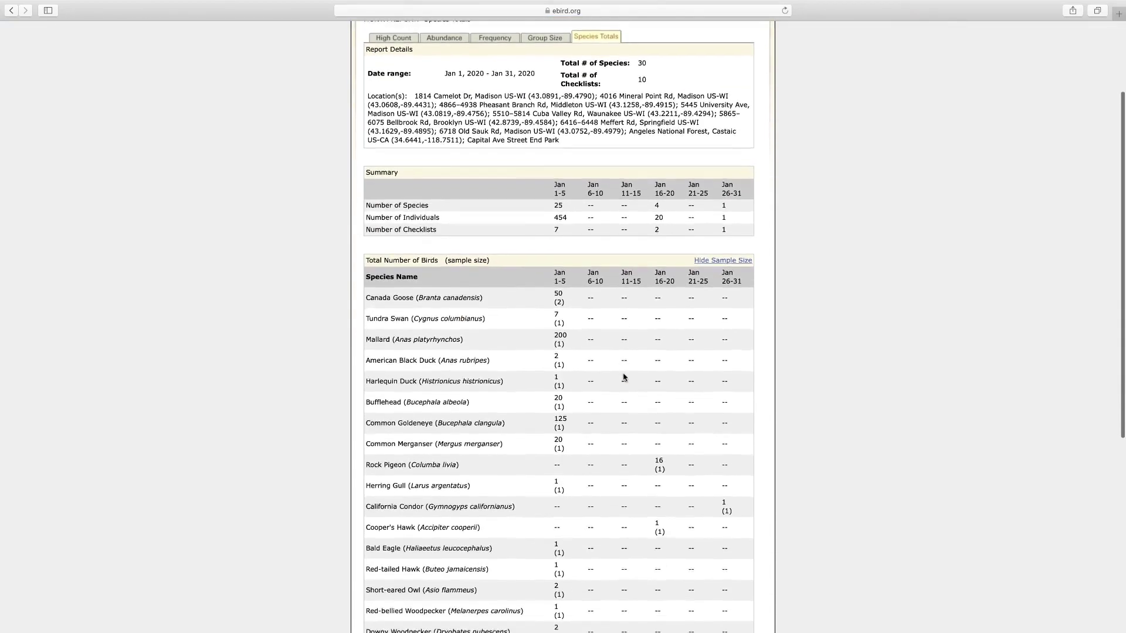
scroll(623, 373, down, 3)
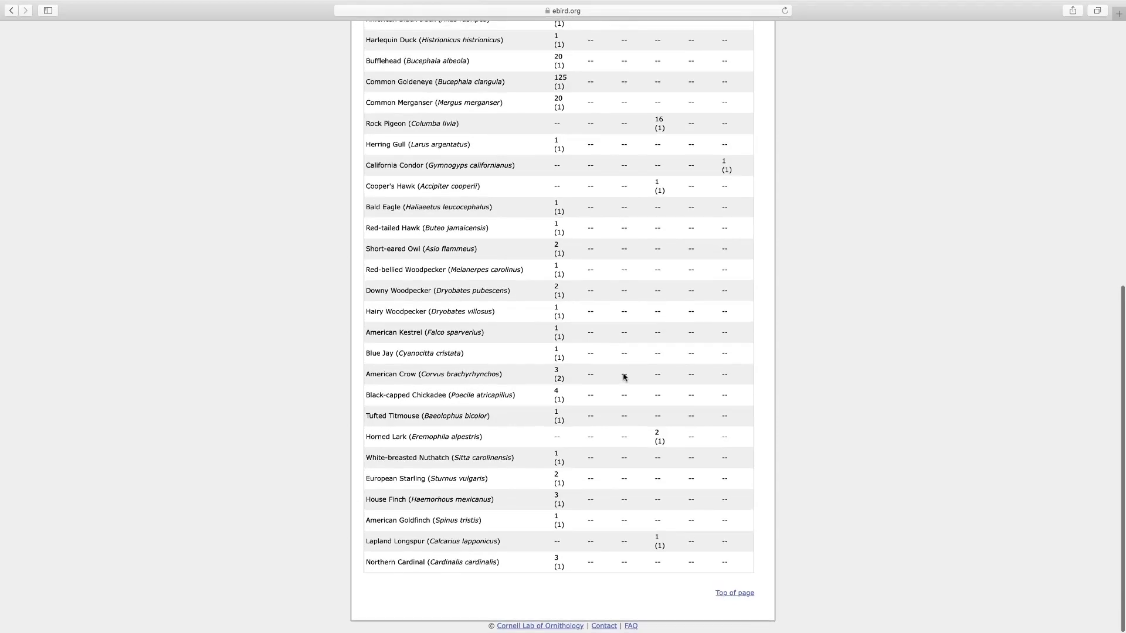
scroll(623, 377, up, 10)
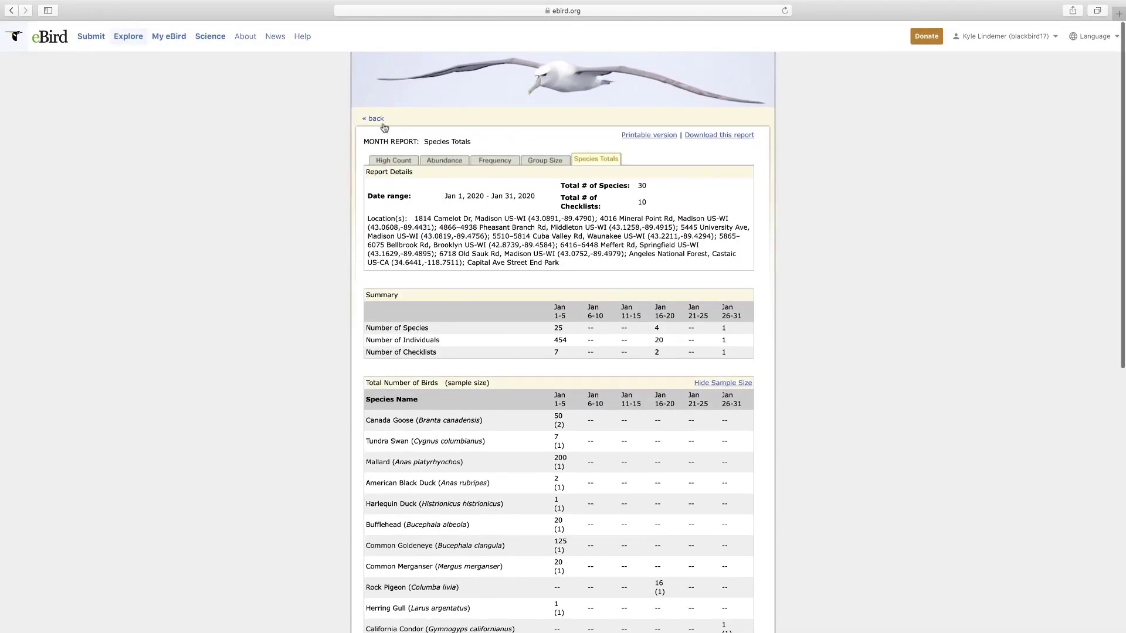
click(375, 121)
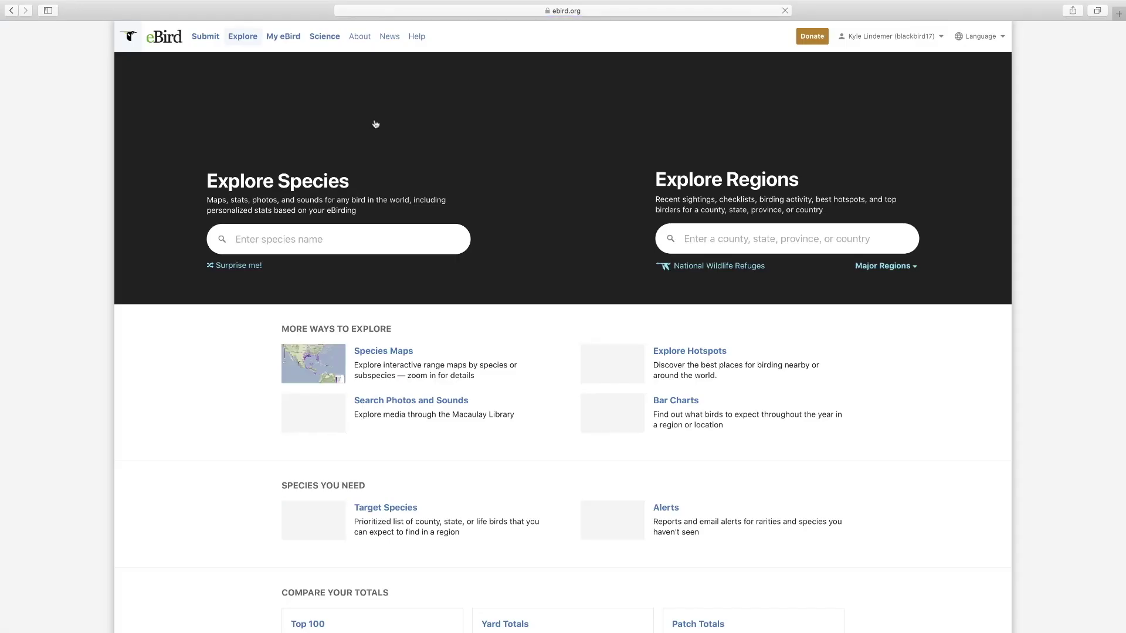
- Open the 20 Mar 2020 Wibu Rd checklist from Manage My Checklists
click(283, 37)
scroll(830, 411, down, 2)
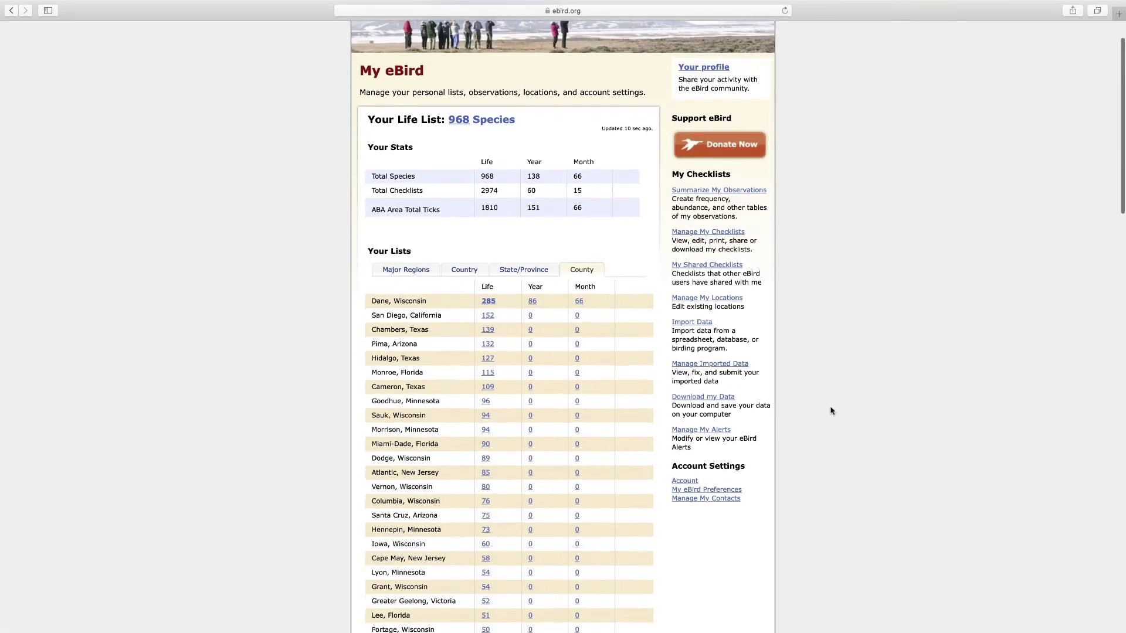
click(727, 232)
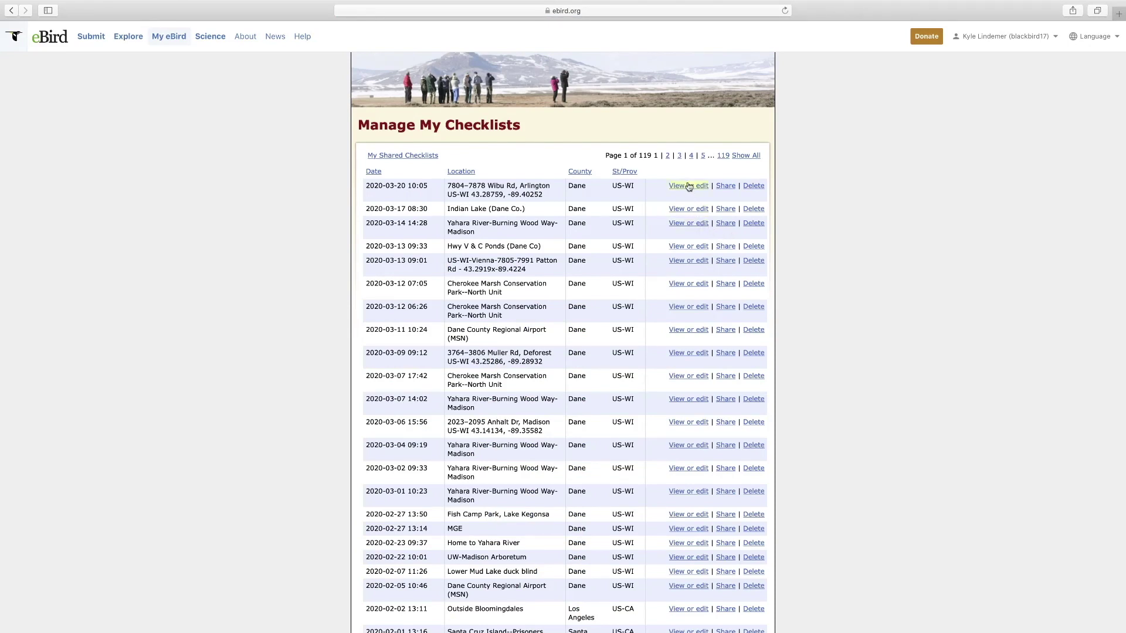
click(688, 186)
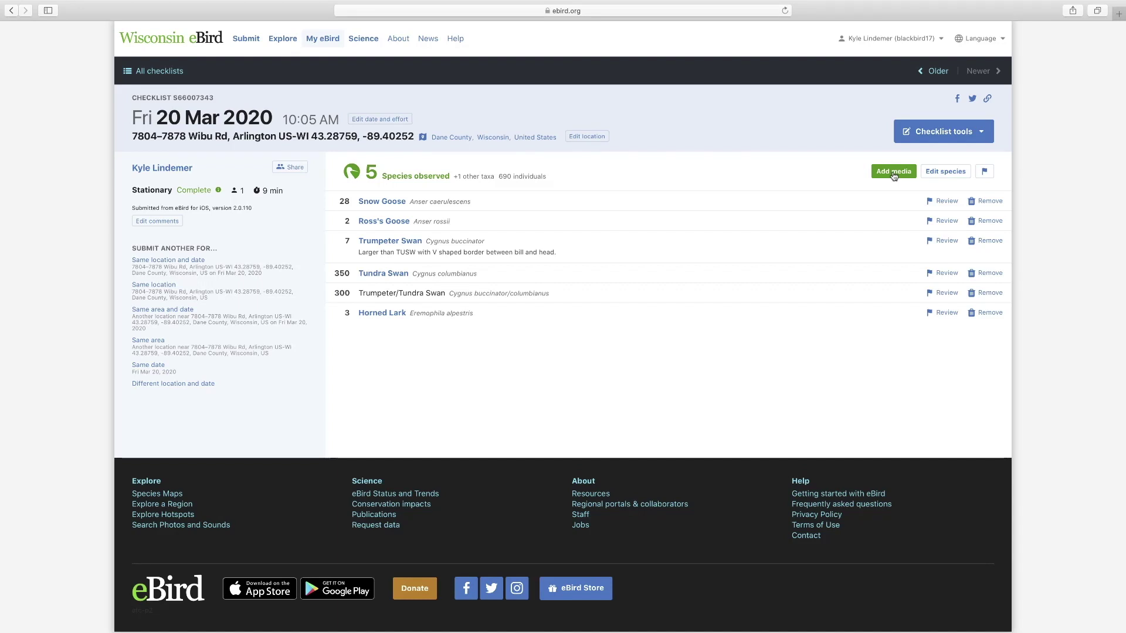
- Save the checklist's species list unchanged and return to Manage My Checklists
click(940, 175)
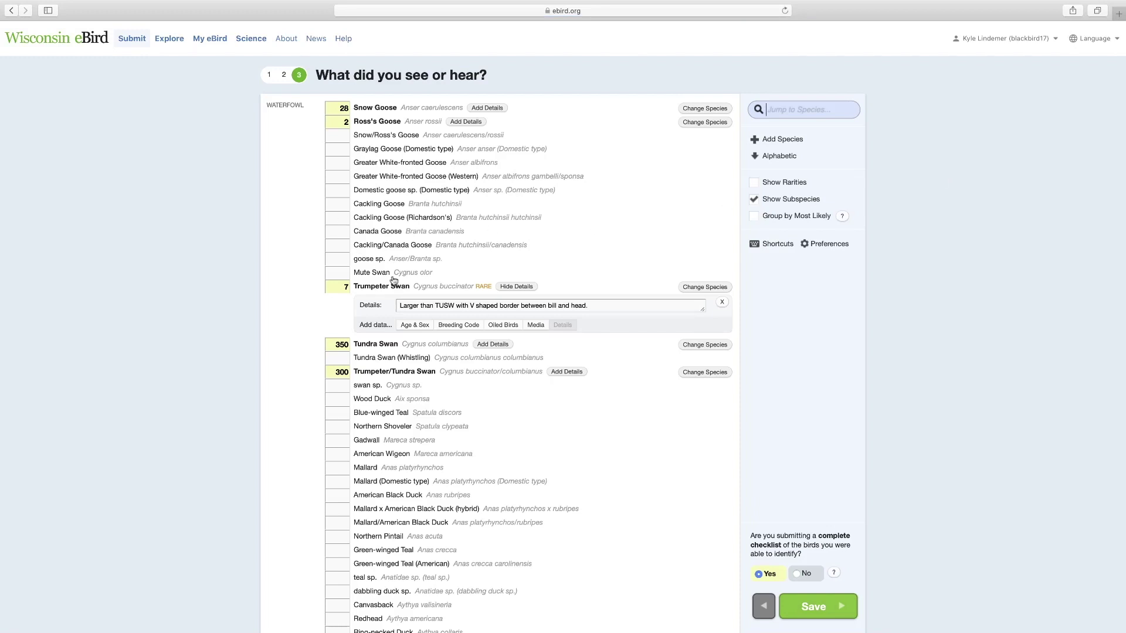
click(827, 606)
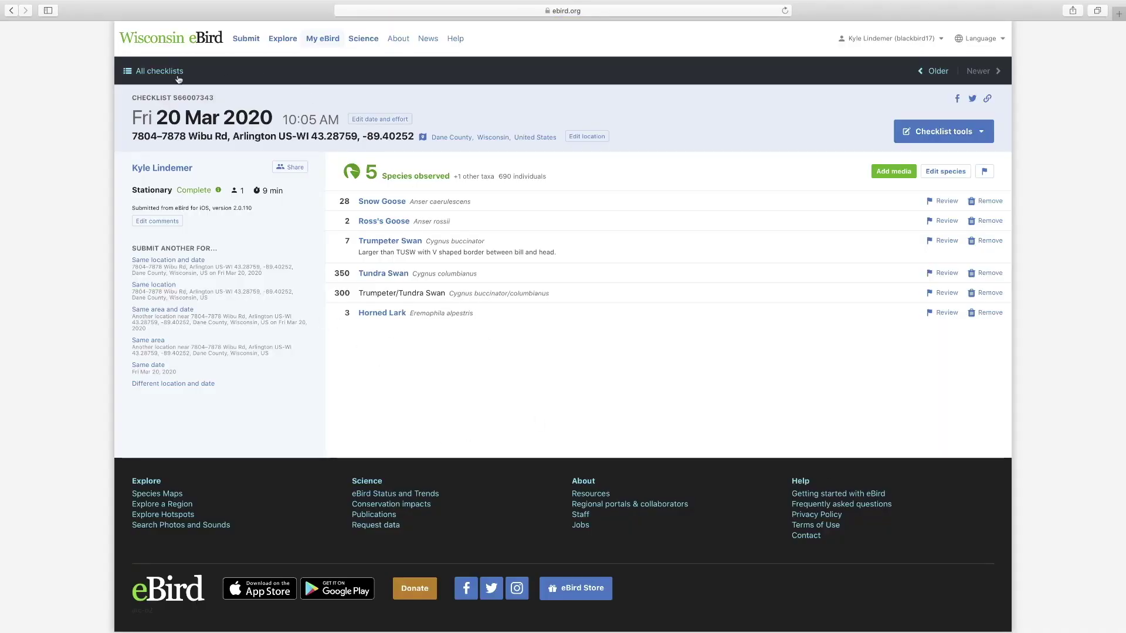
click(11, 12)
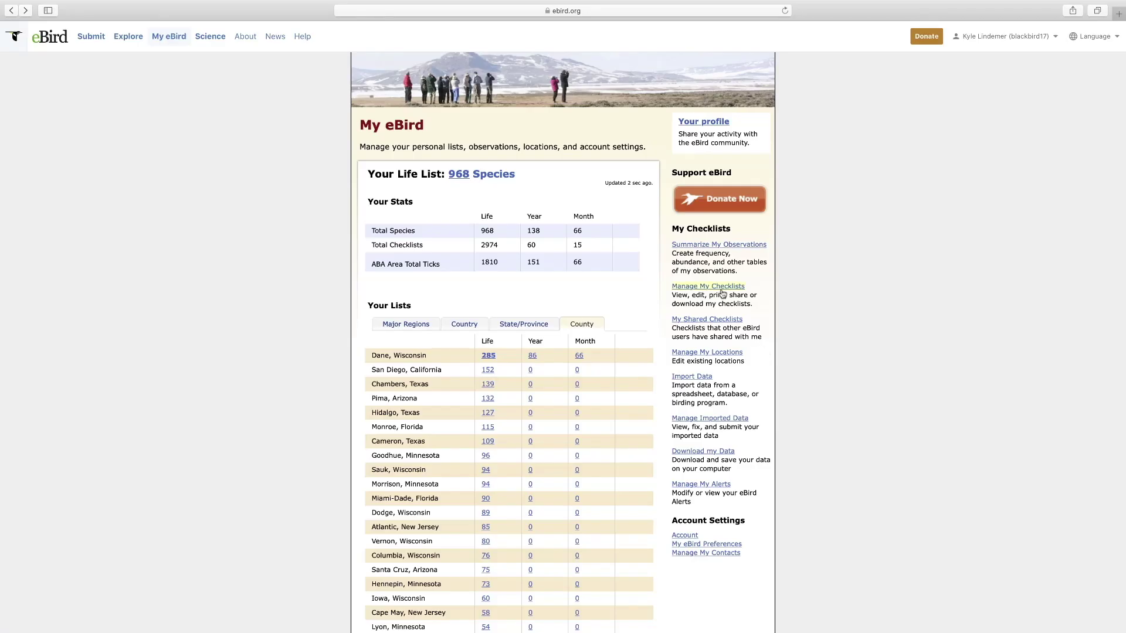
click(722, 286)
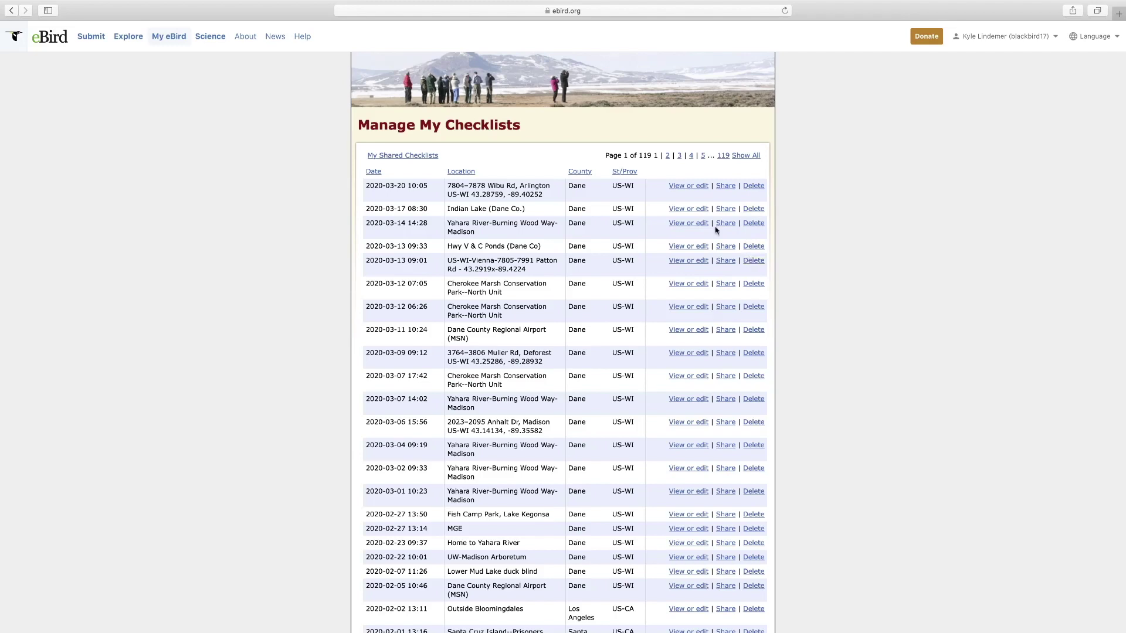
- Browse My Shared Checklists, then go to Manage My Locations from My eBird
click(10, 12)
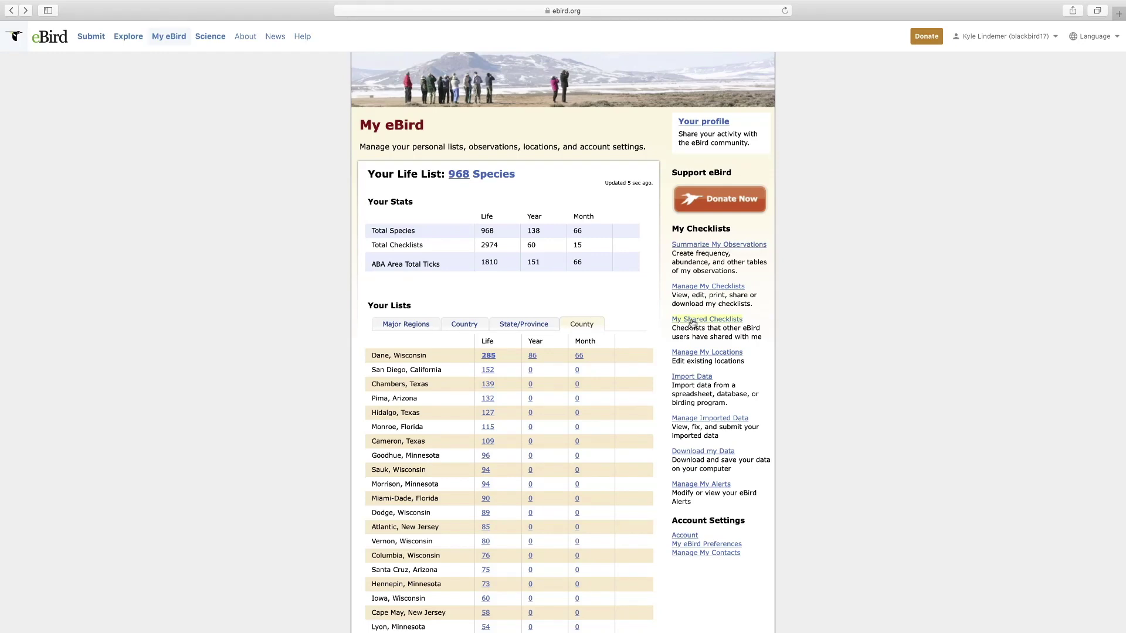
click(693, 320)
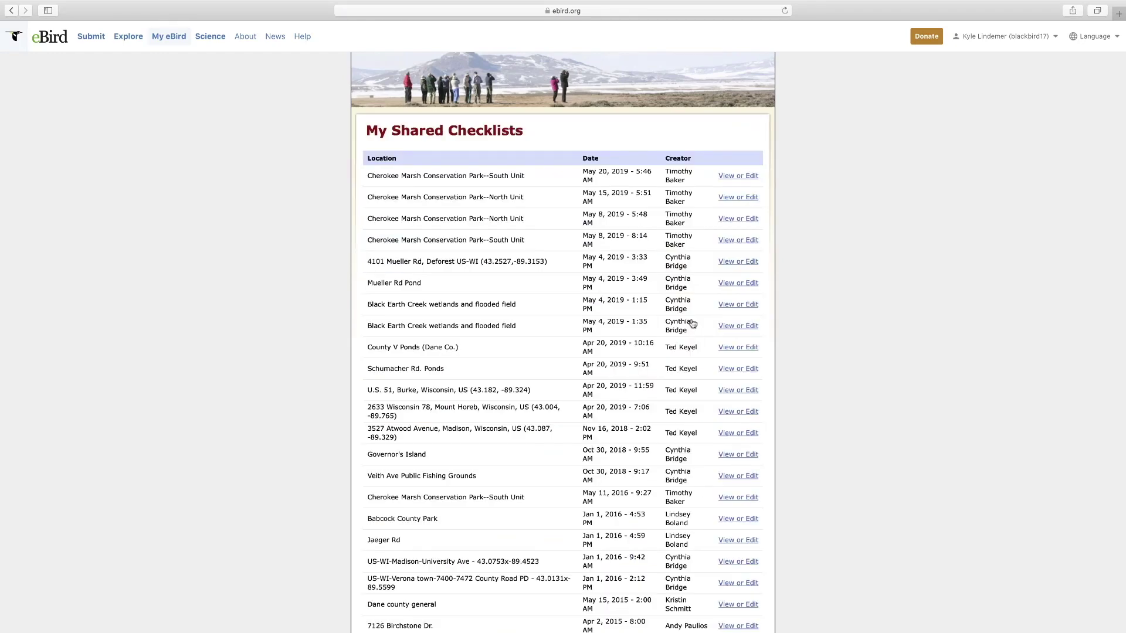
scroll(670, 168, down, 1)
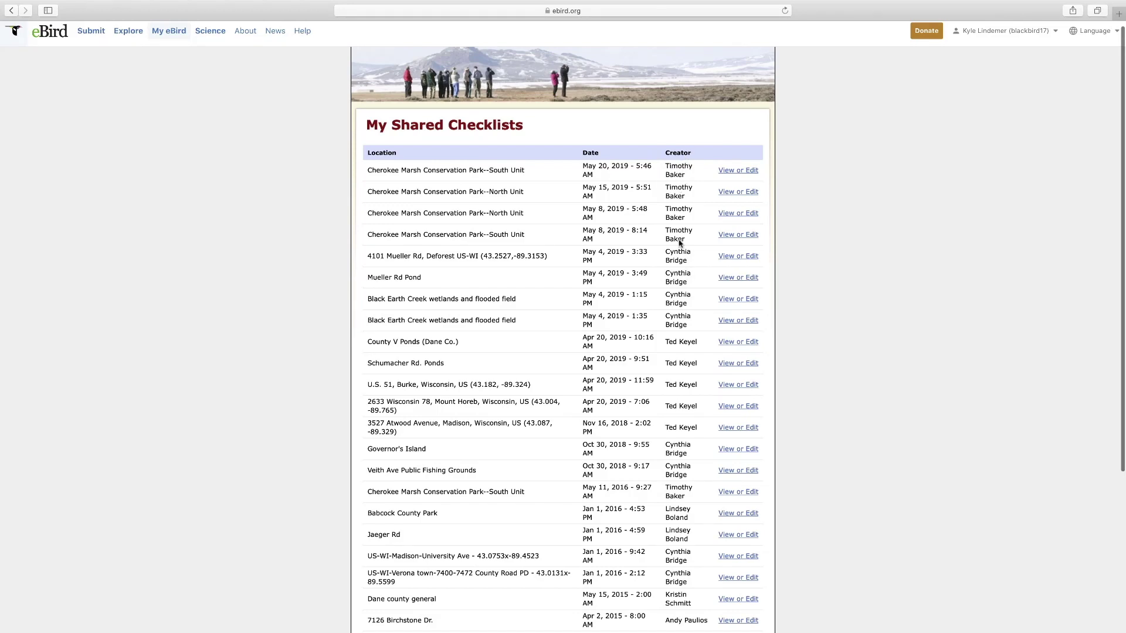
scroll(540, 338, down, 5)
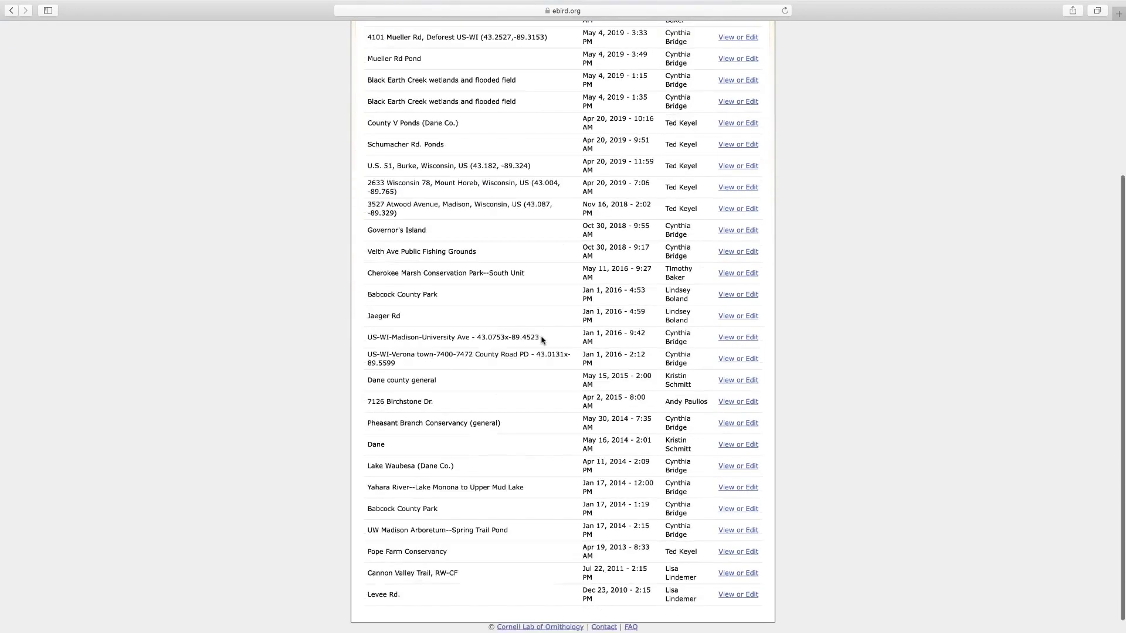
scroll(540, 337, up, 8)
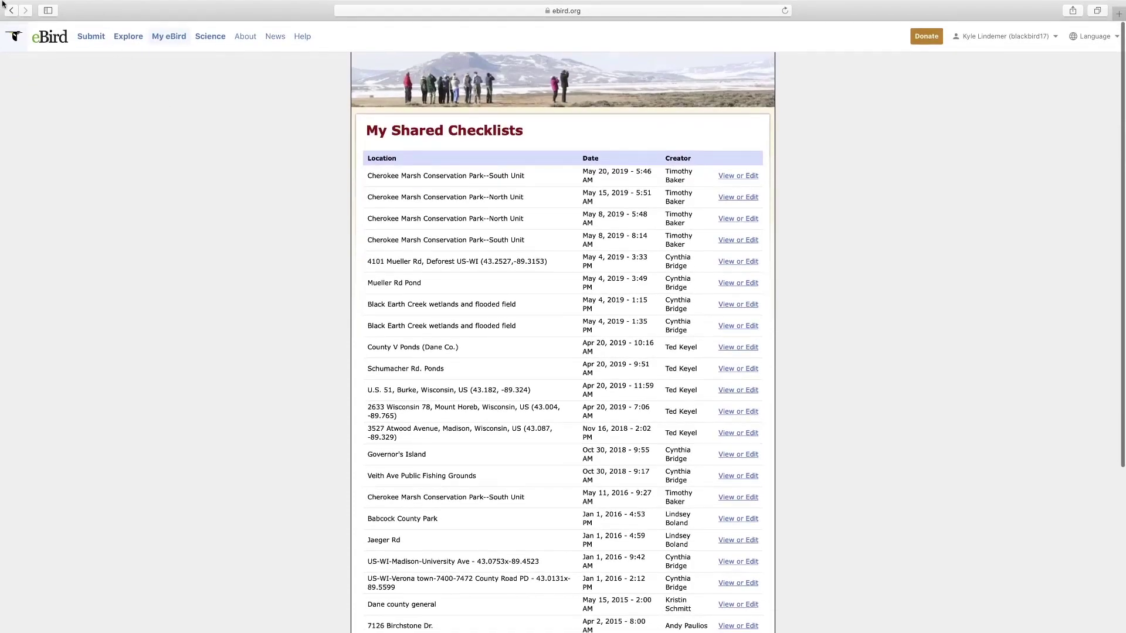
click(11, 10)
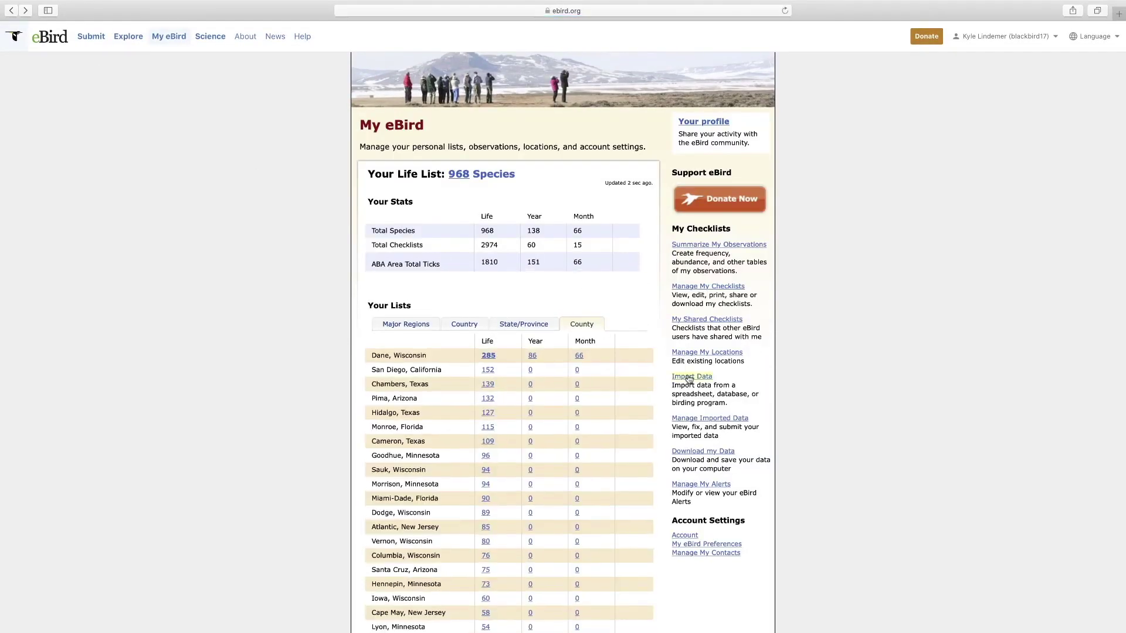
click(697, 353)
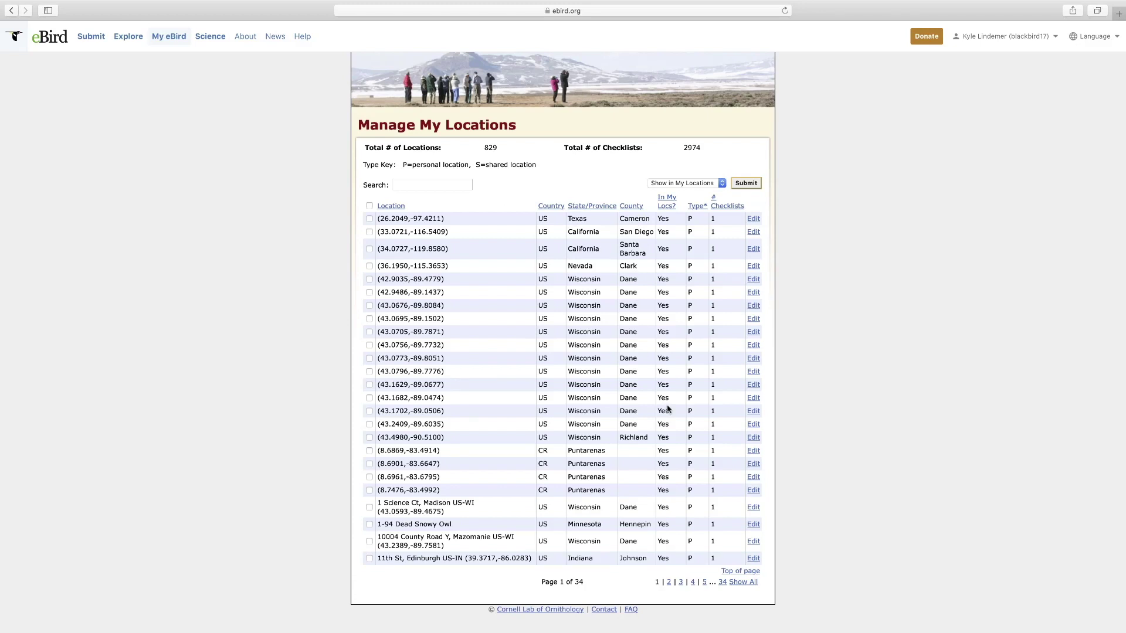
- Edit location (26.2049,-97.4211), switch to Move and pan its map, then go back
click(369, 218)
click(753, 219)
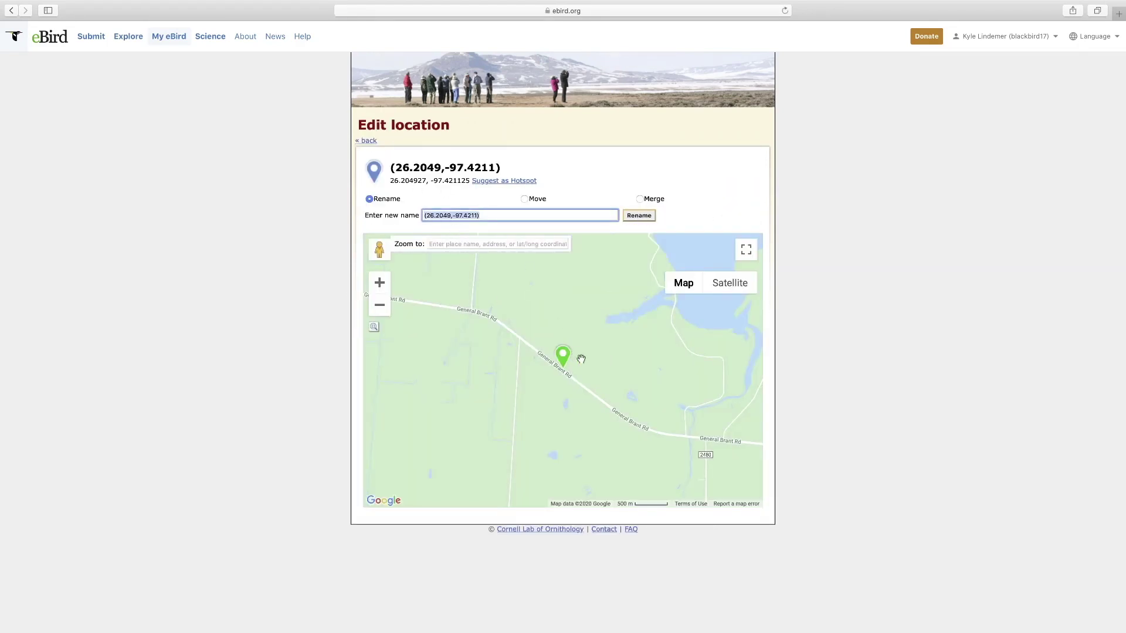
click(525, 200)
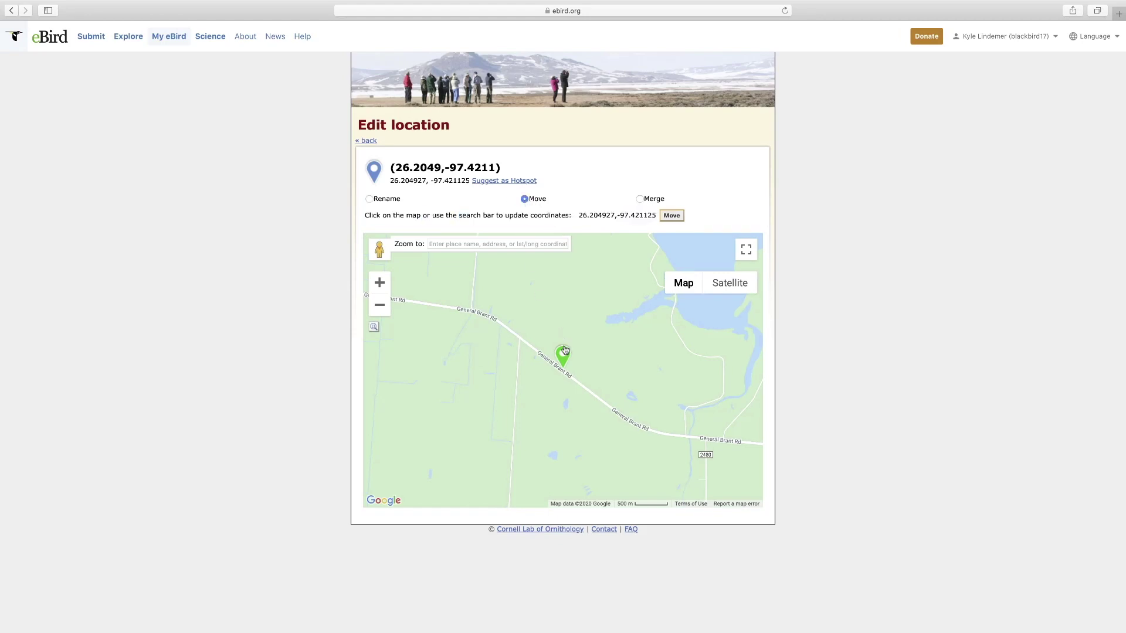
drag(562, 354, 553, 352)
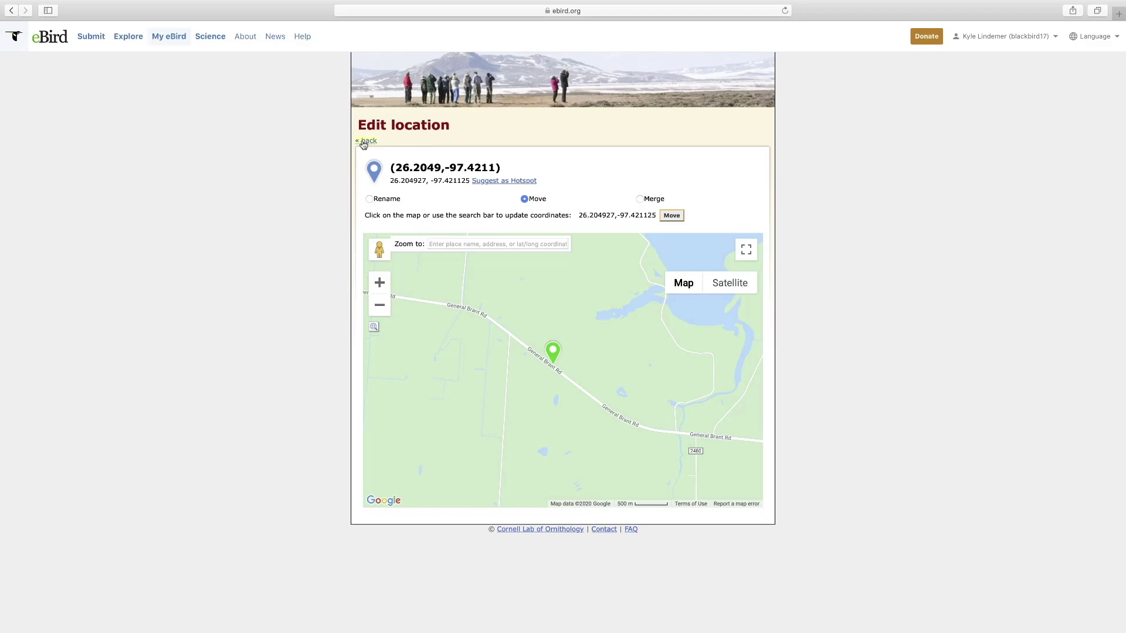
click(366, 141)
- View the Manage Imported Data page and return to My eBird
click(12, 11)
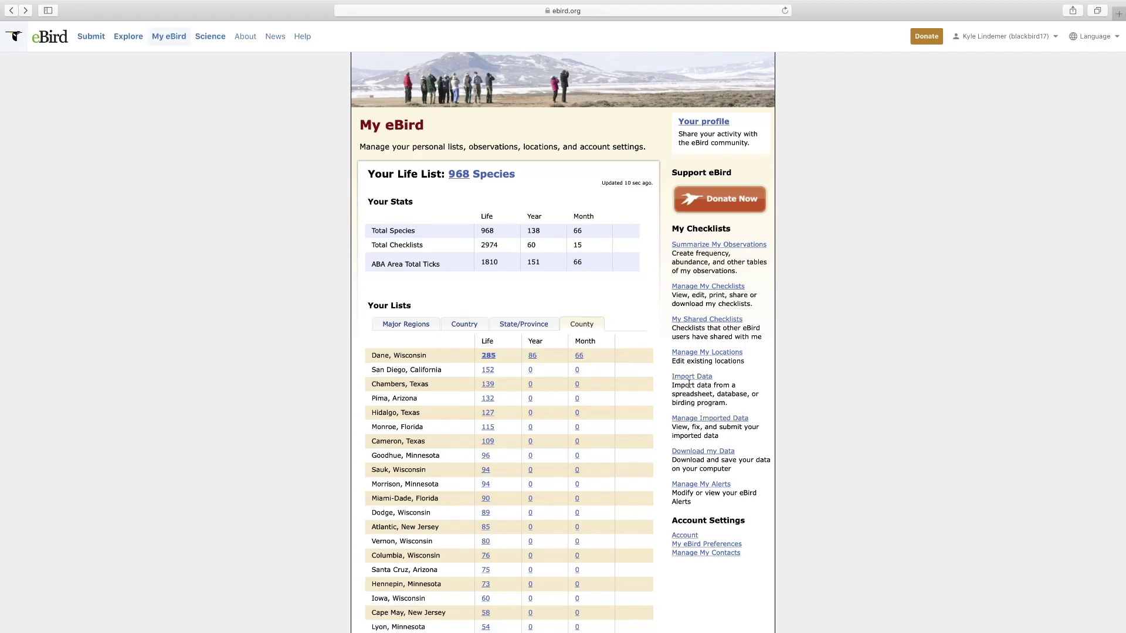
click(709, 419)
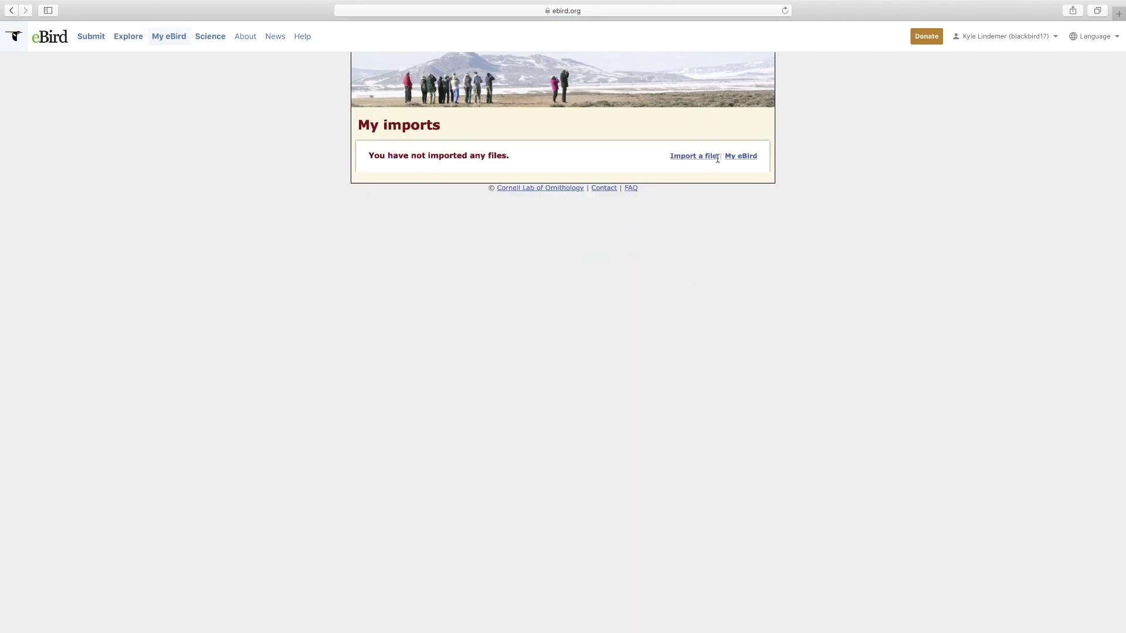
click(10, 11)
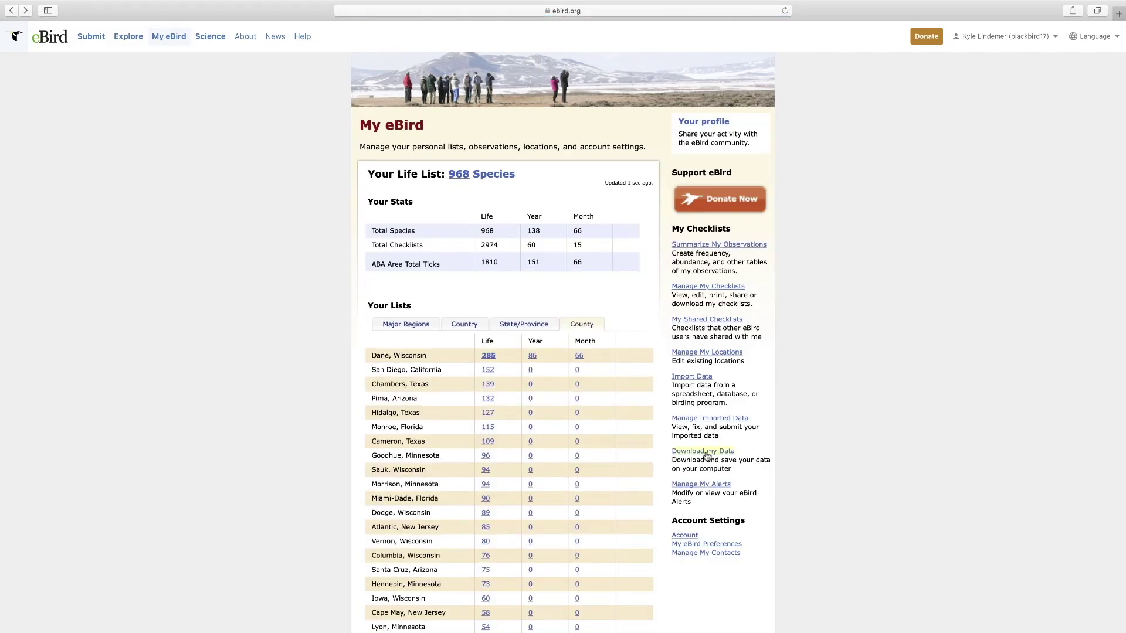
- Check the Download my Data request page, then go to Explore
click(707, 452)
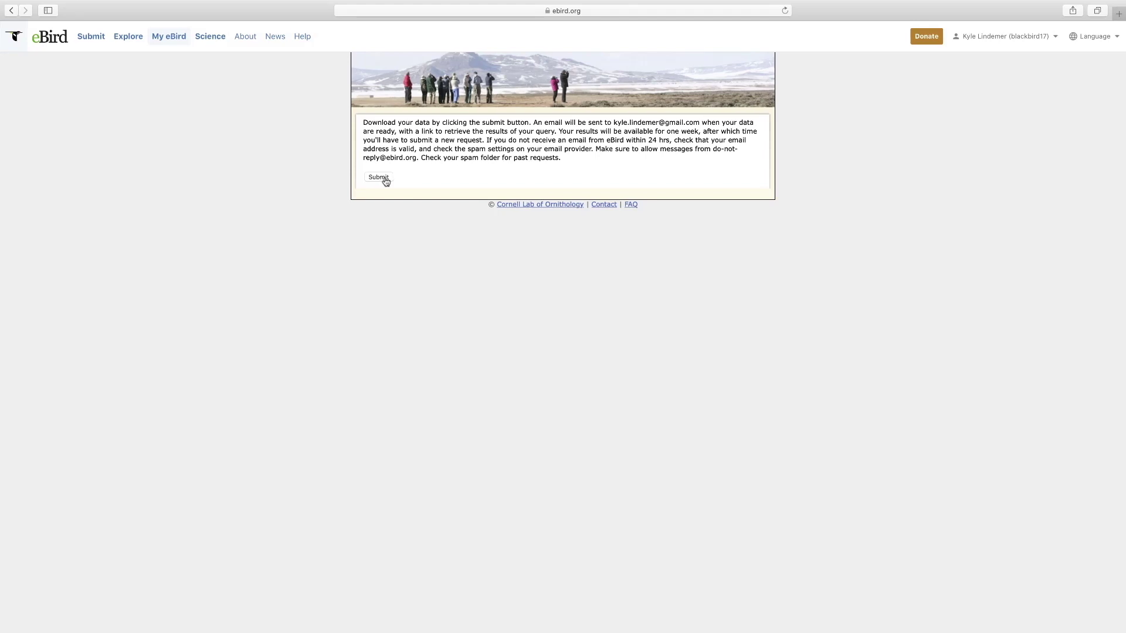
click(11, 11)
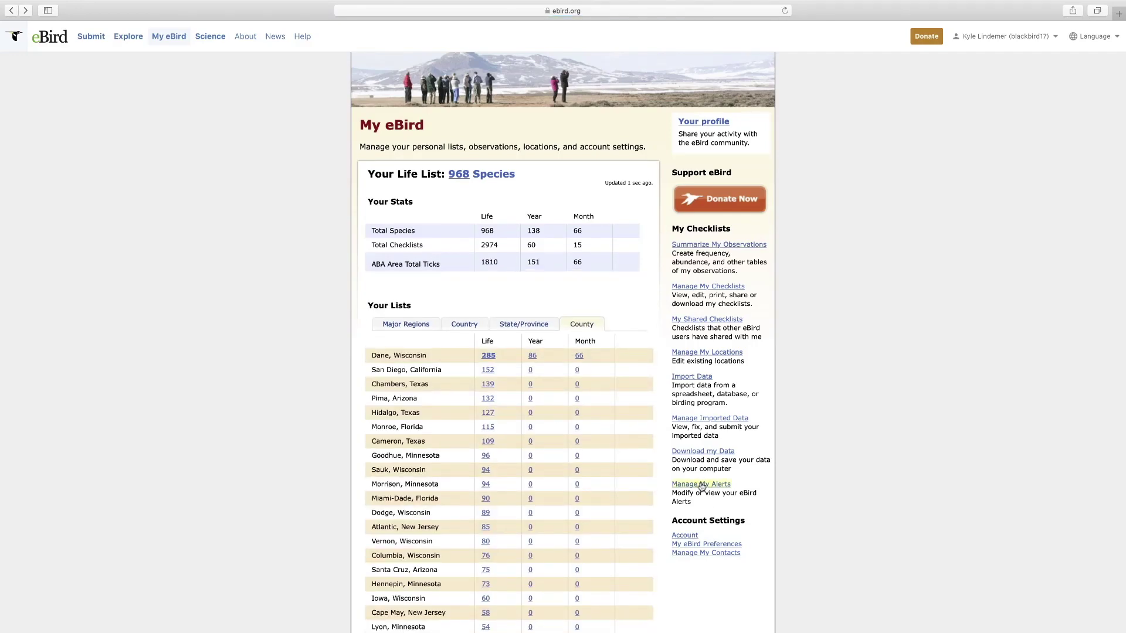
scroll(703, 486, down, 3)
scroll(701, 485, up, 3)
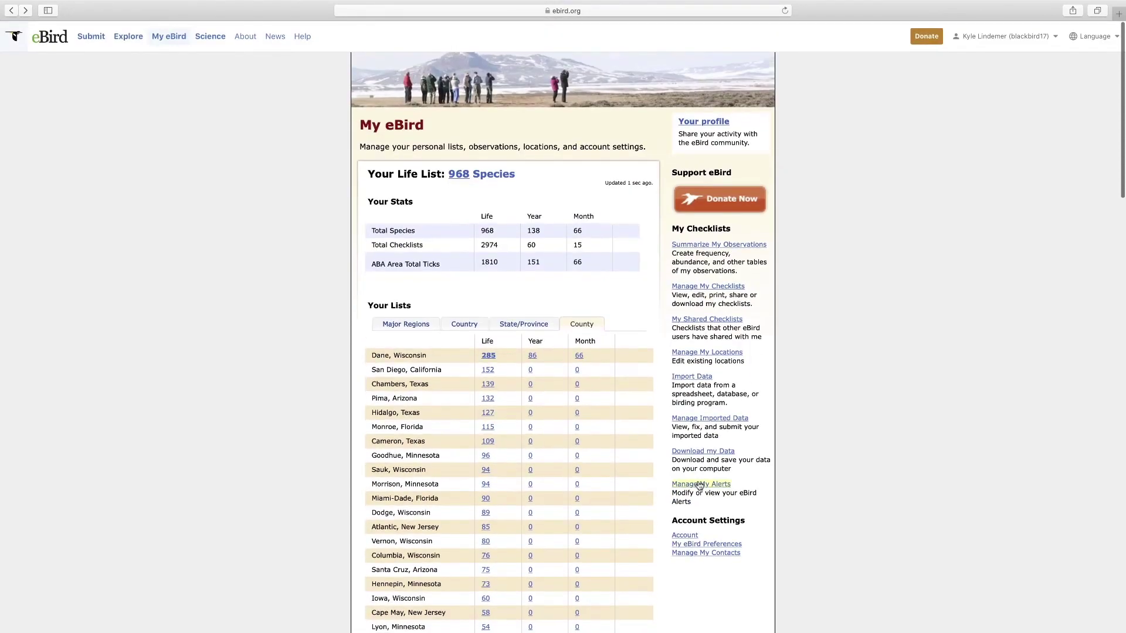
click(118, 38)
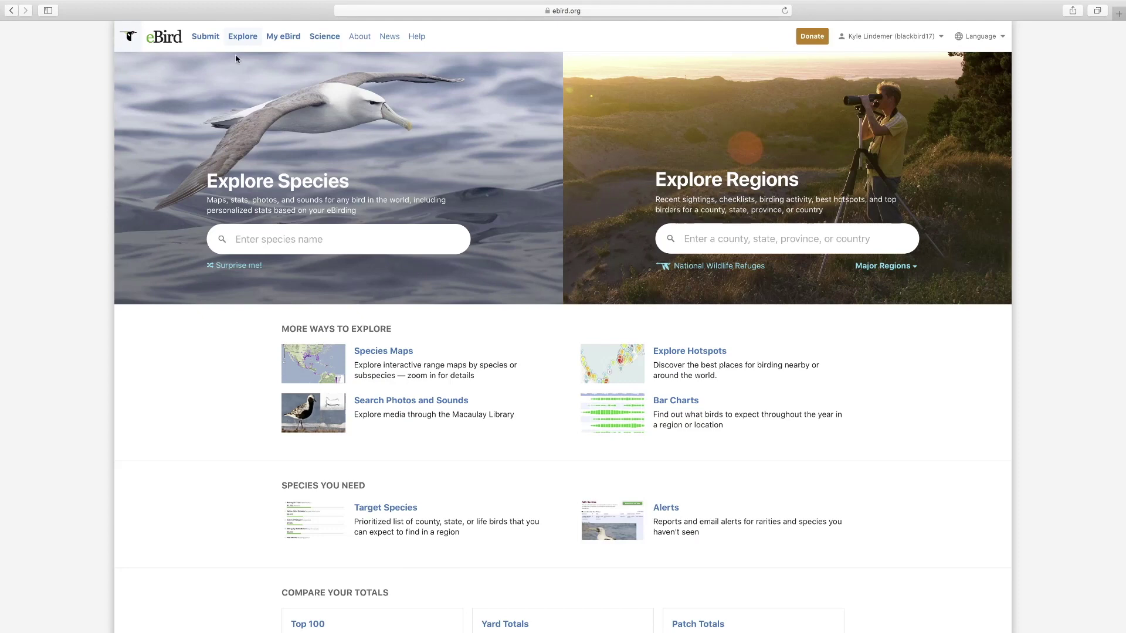
- Search species for 'south island ro' and open the South Island Robin page
click(329, 239)
text(s)
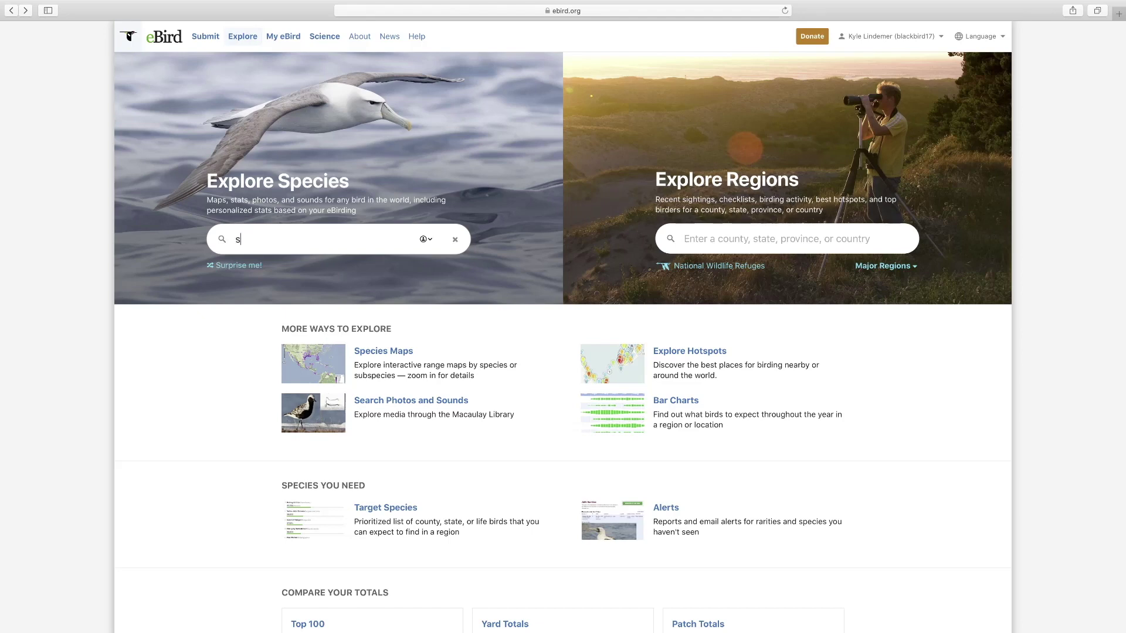
text(outh island )
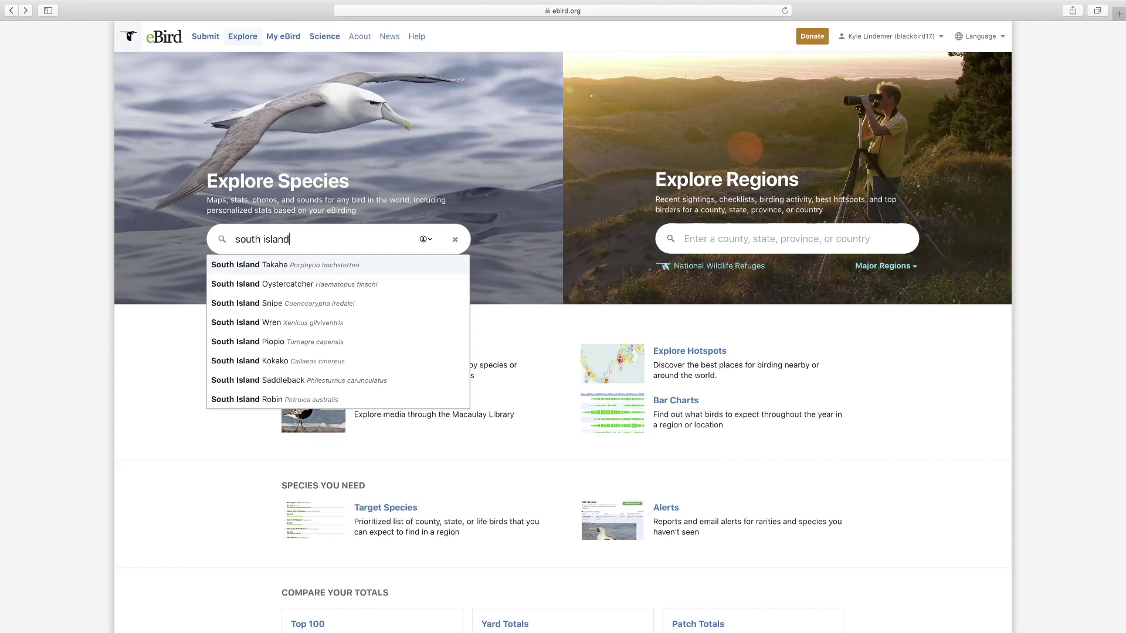
text(ro)
click(269, 265)
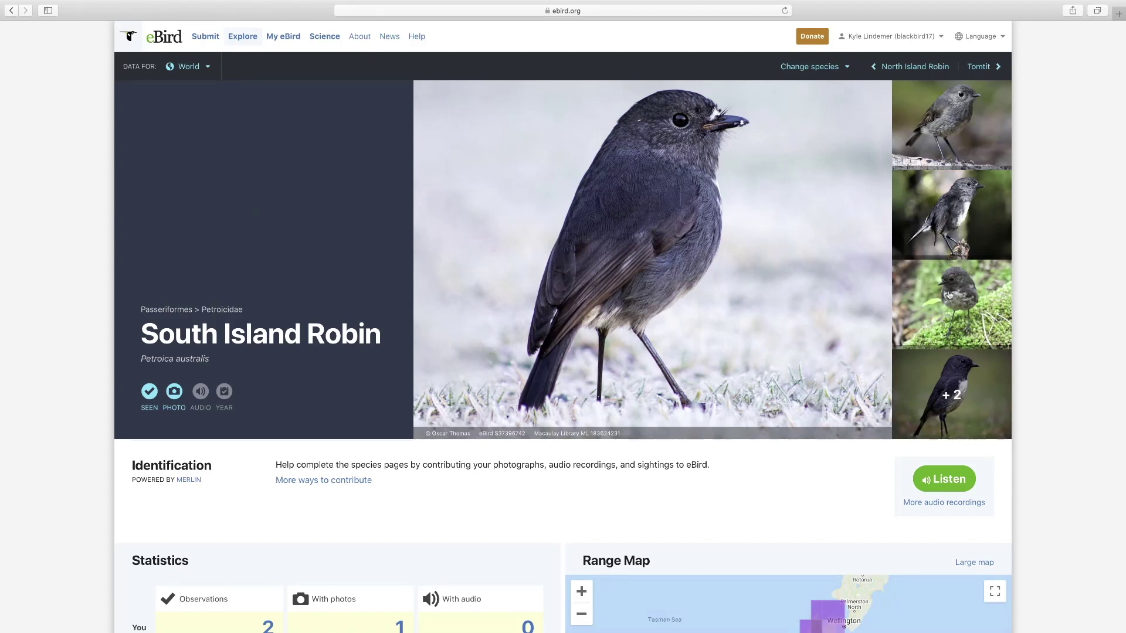
click(948, 295)
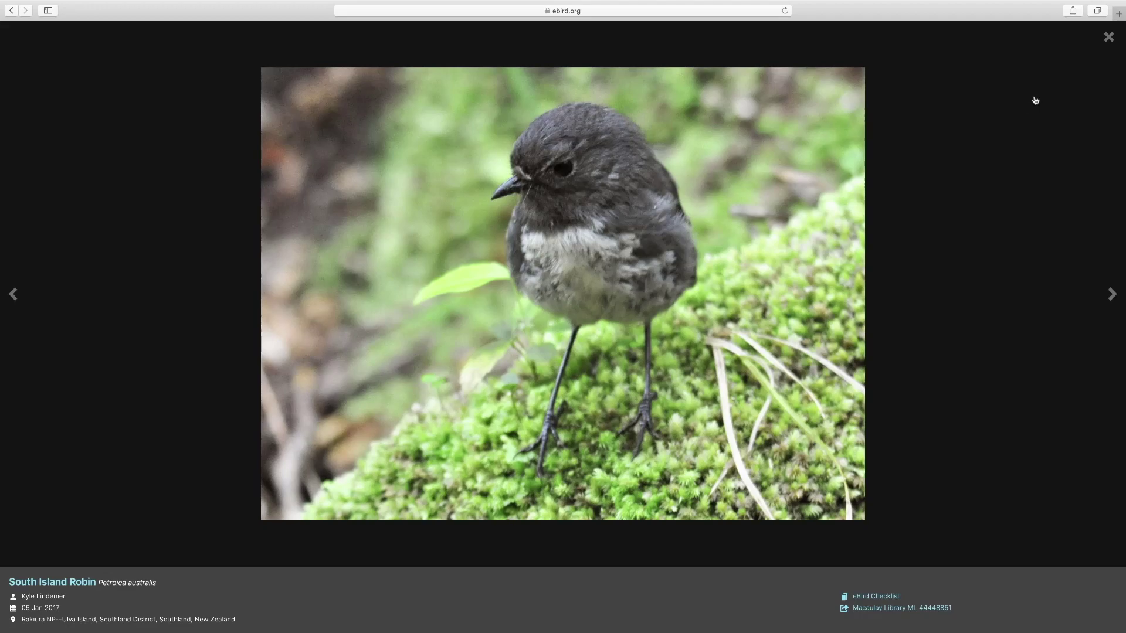
click(1108, 37)
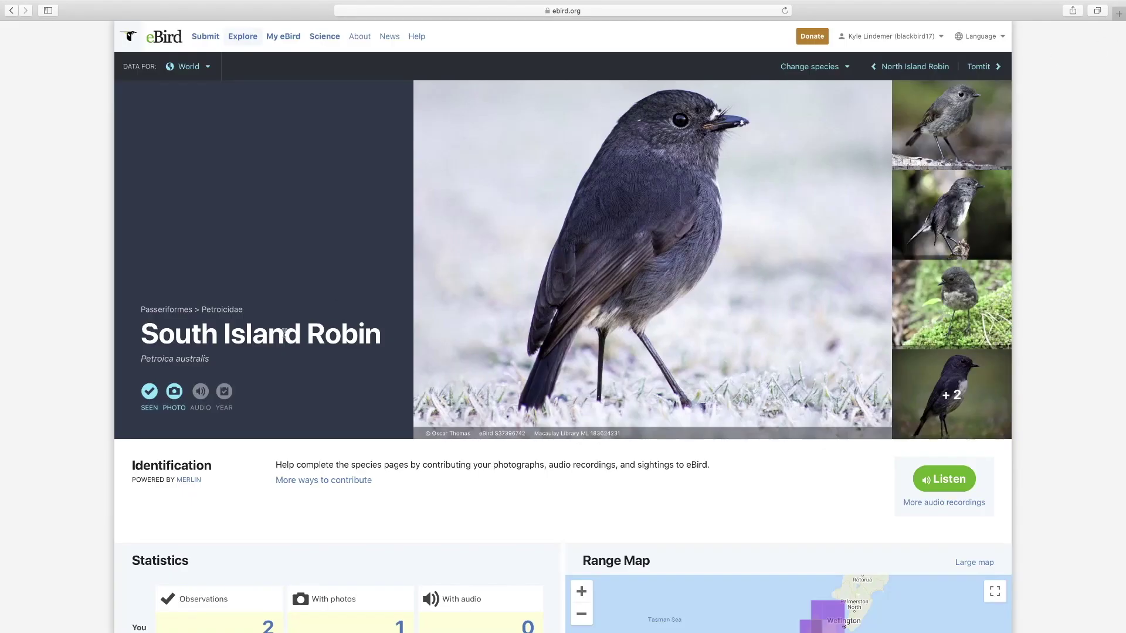
mouse_move(173, 401)
scroll(279, 448, down, 2)
scroll(279, 448, down, 2)
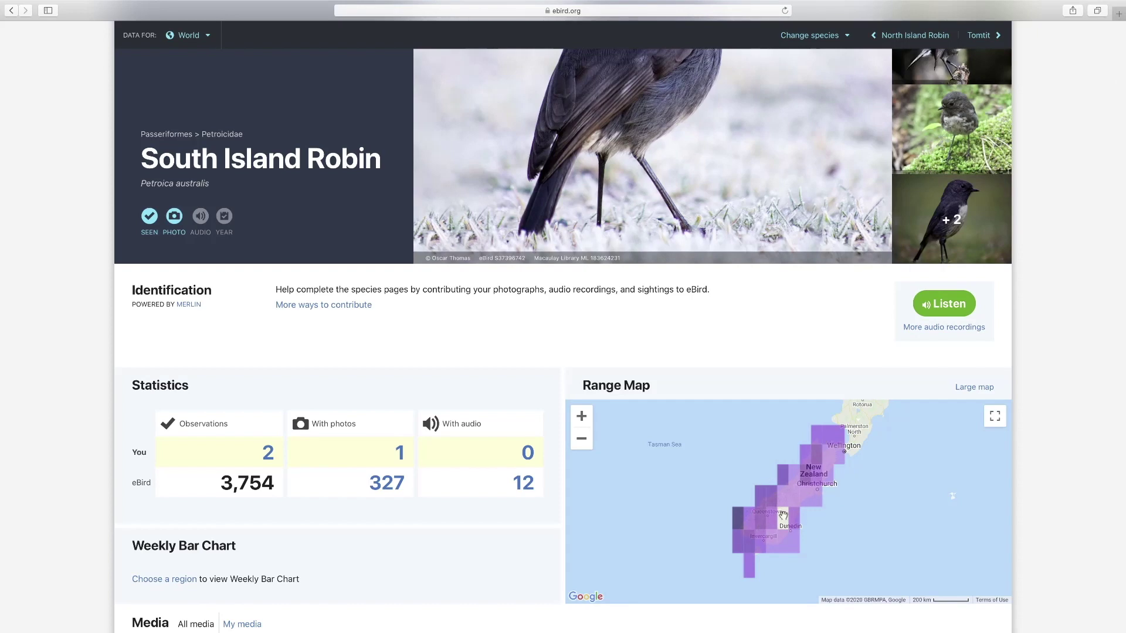
scroll(419, 544, down, 3)
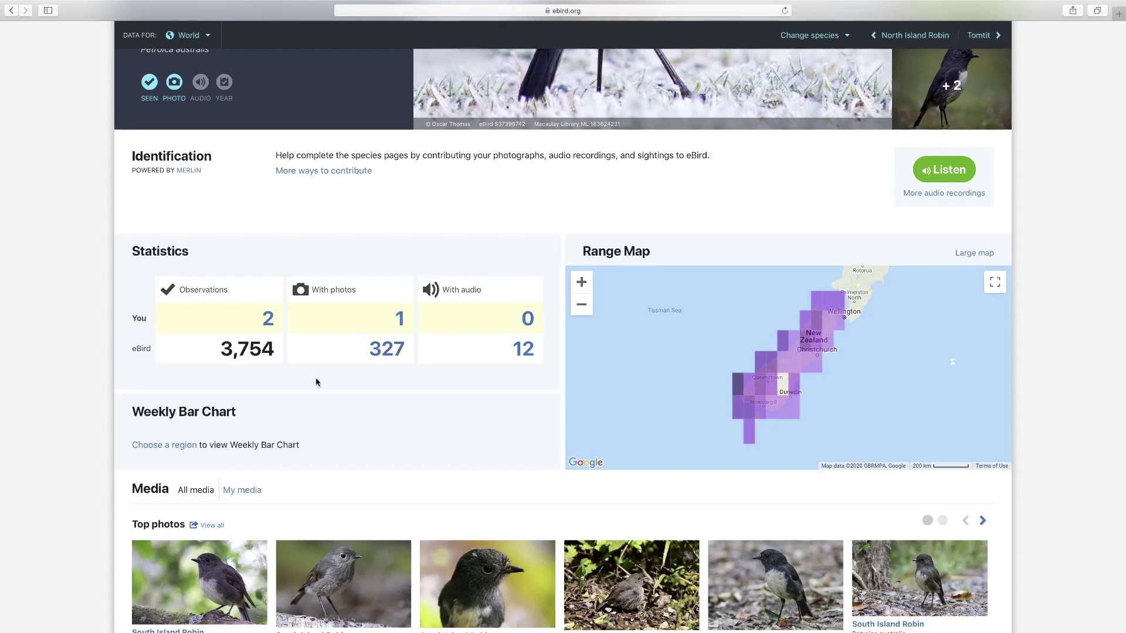
scroll(316, 382, down, 5)
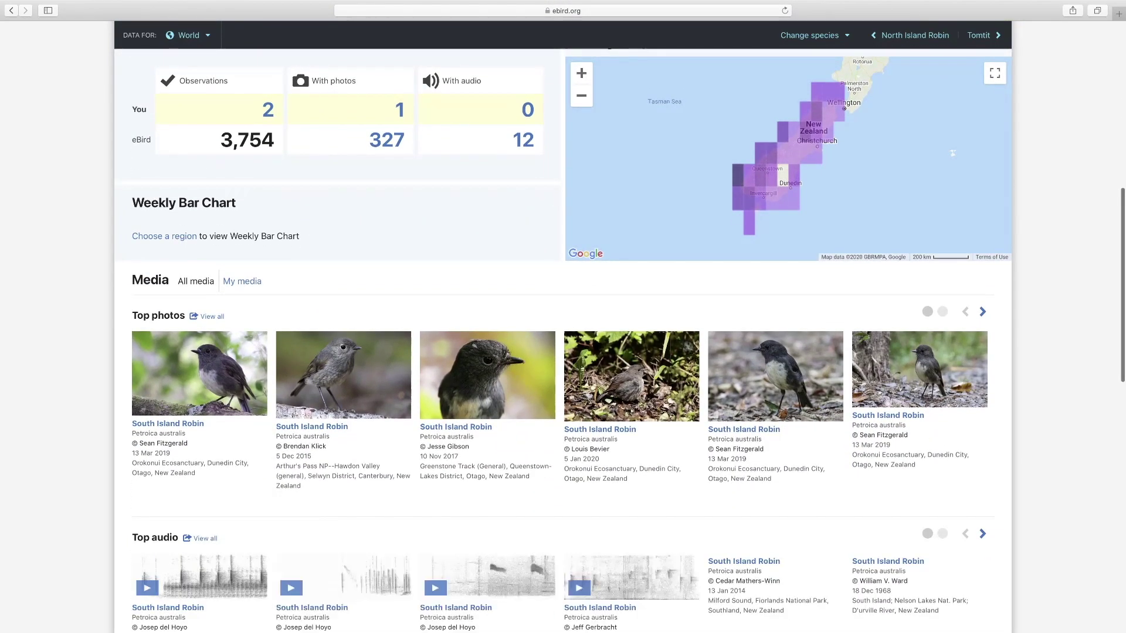
scroll(788, 403, down, 4)
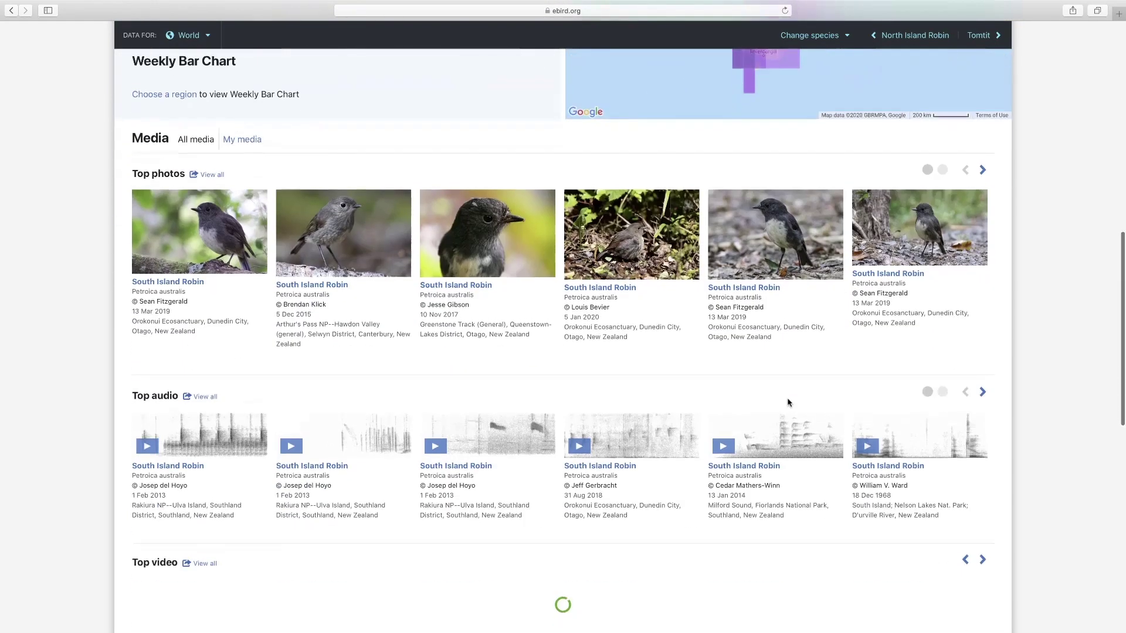
scroll(364, 358, down, 4)
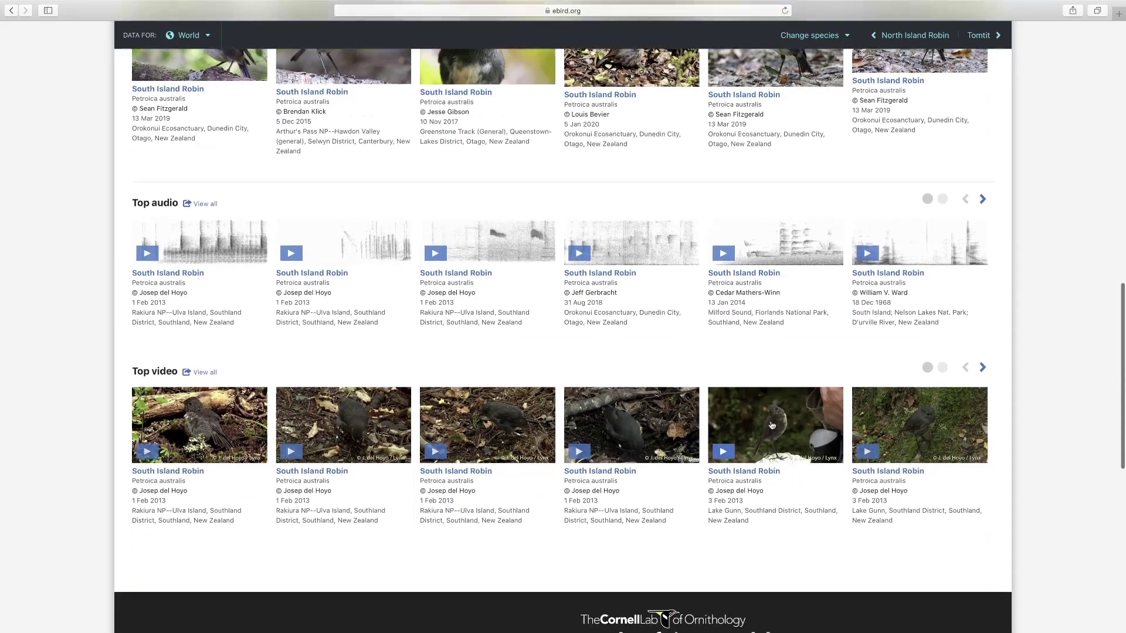
scroll(581, 425, down, 1)
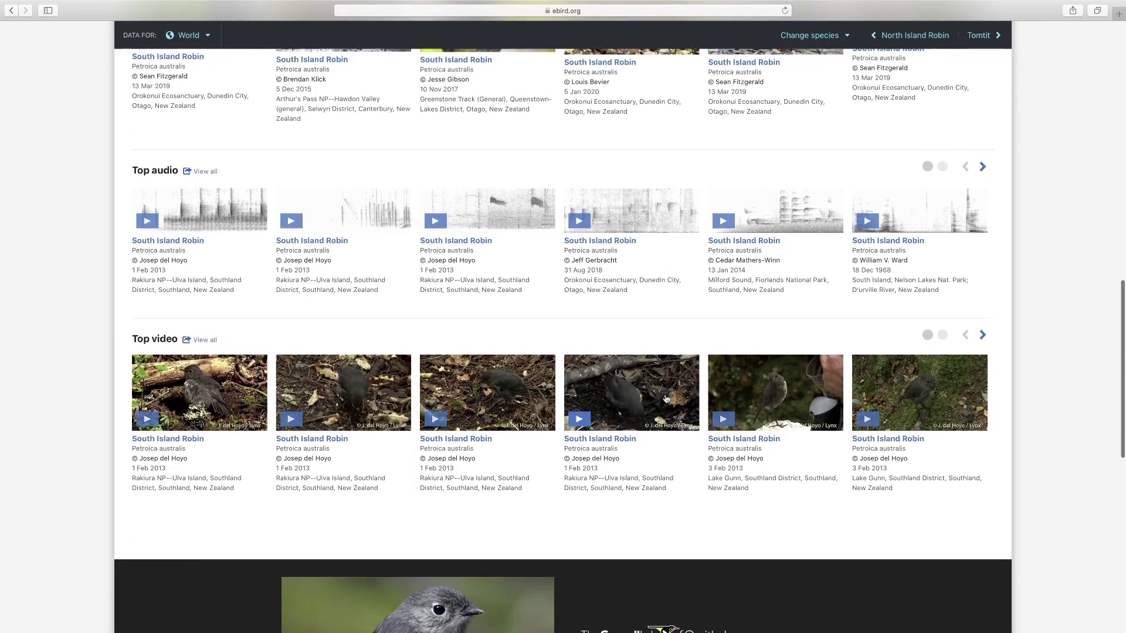
scroll(658, 403, up, 15)
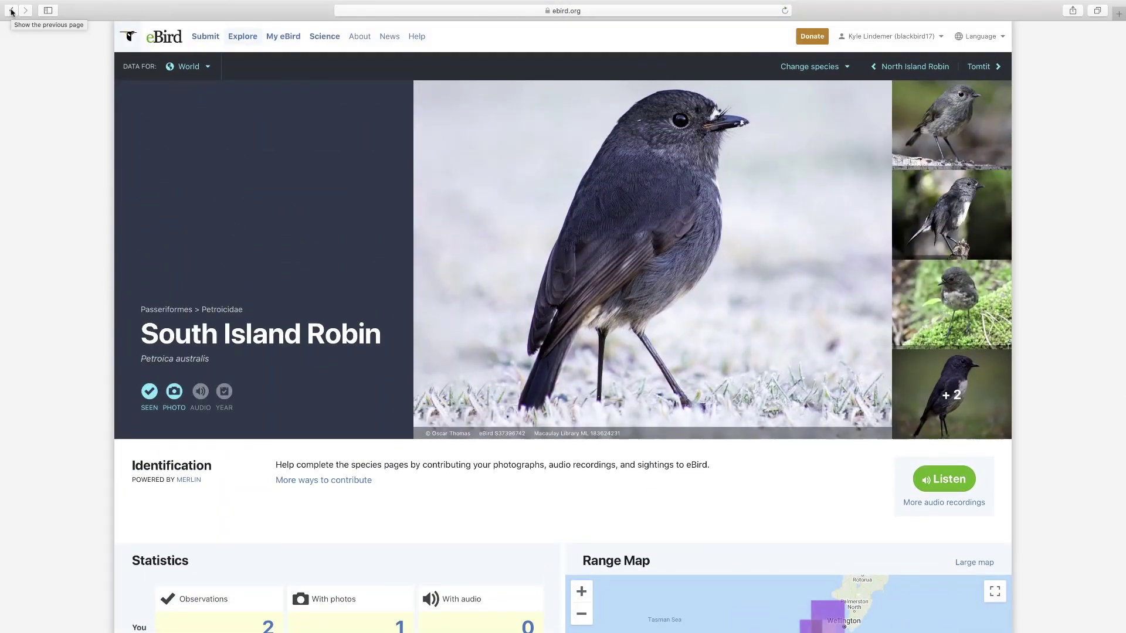
- Load the Baltimore Oriole year-round range in Species Maps from 'baltimore or'
click(11, 10)
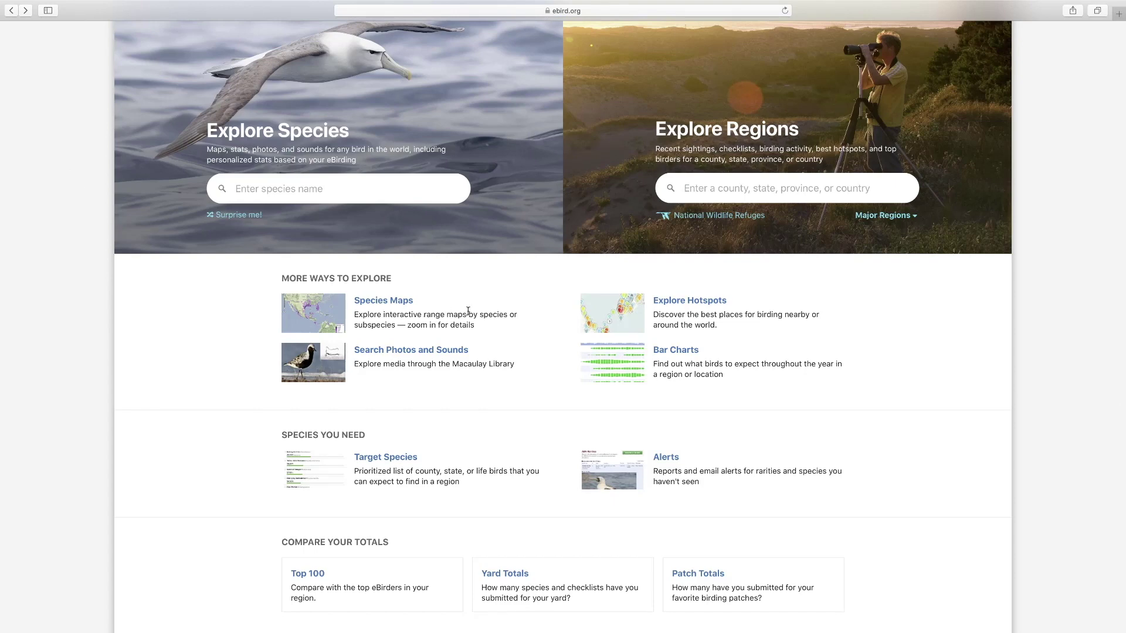
click(398, 303)
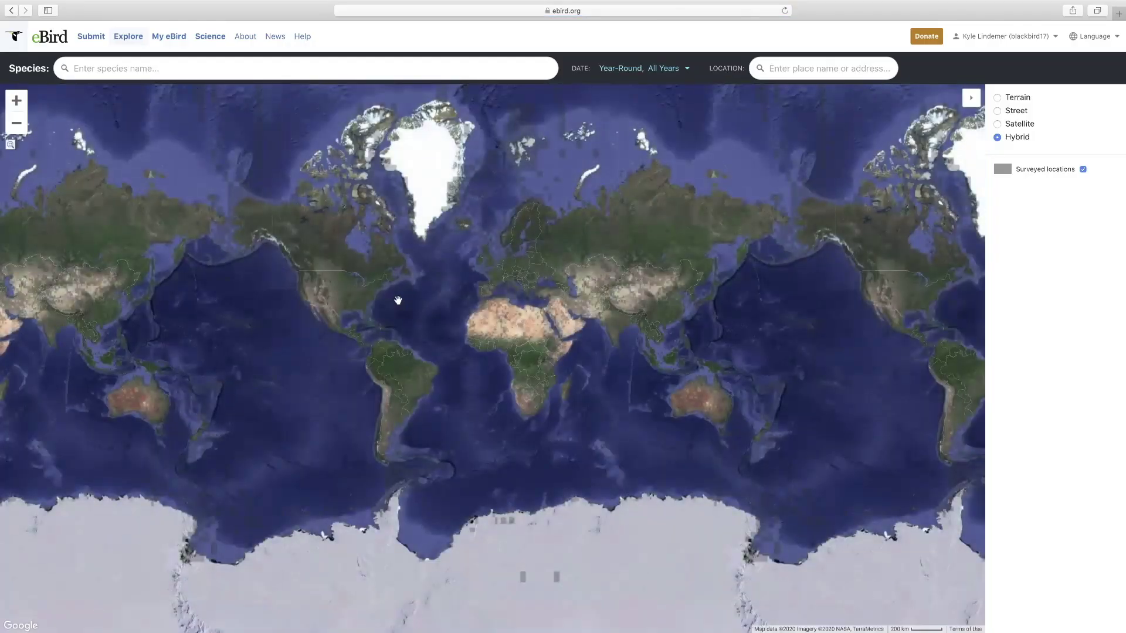
click(213, 72)
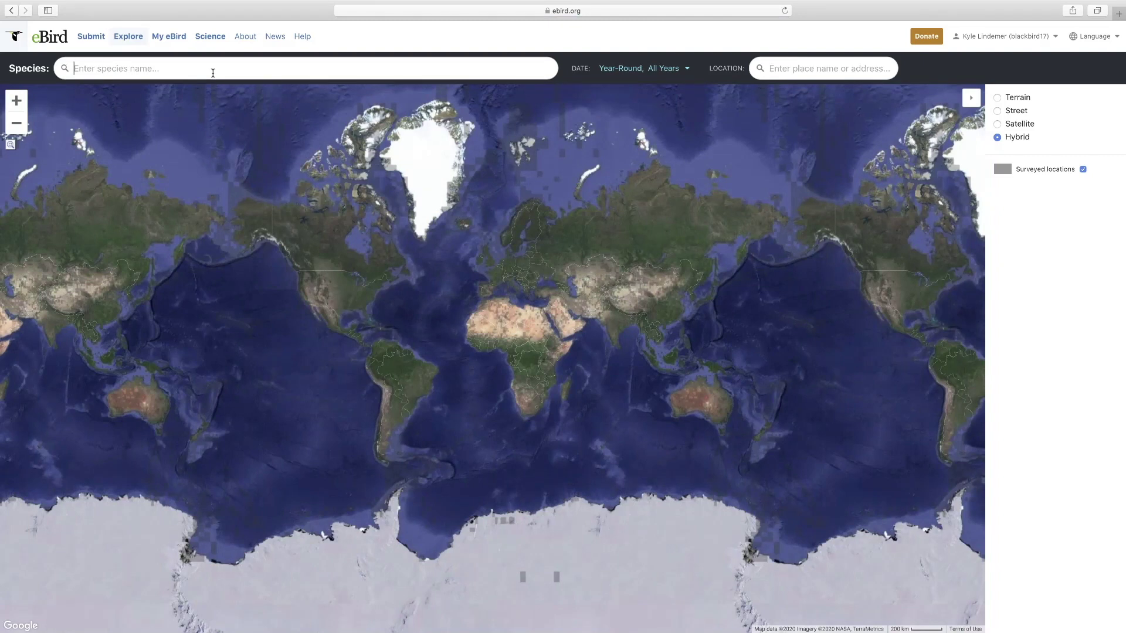
text(baltimore or)
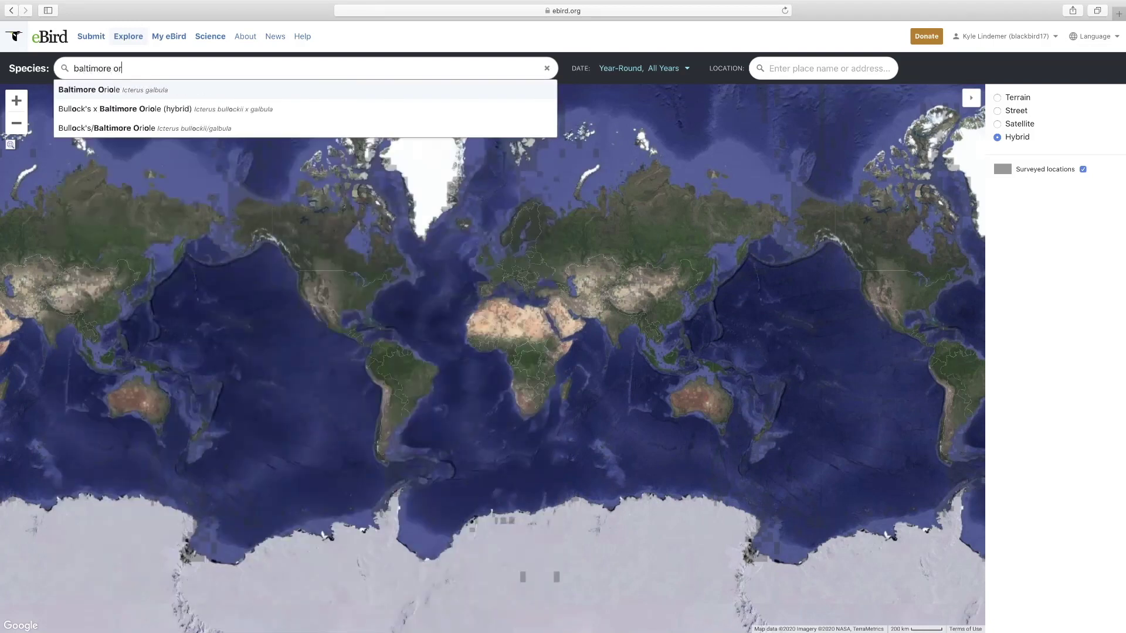
click(162, 92)
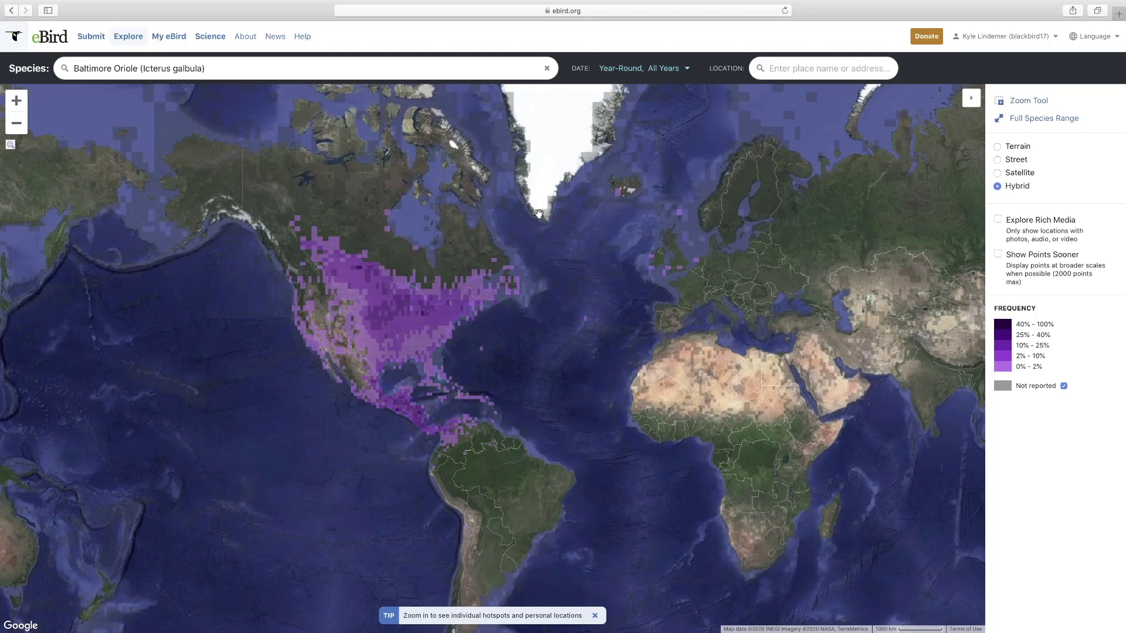
click(683, 71)
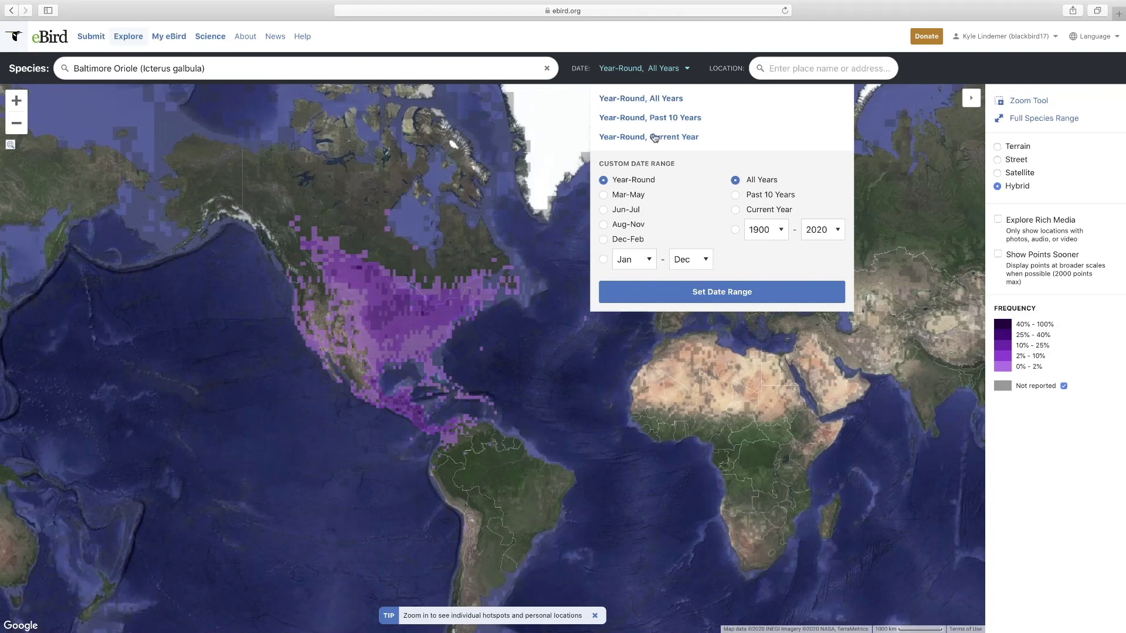
- Restrict the Baltimore Oriole map to the Dec-Feb season
click(604, 240)
click(731, 290)
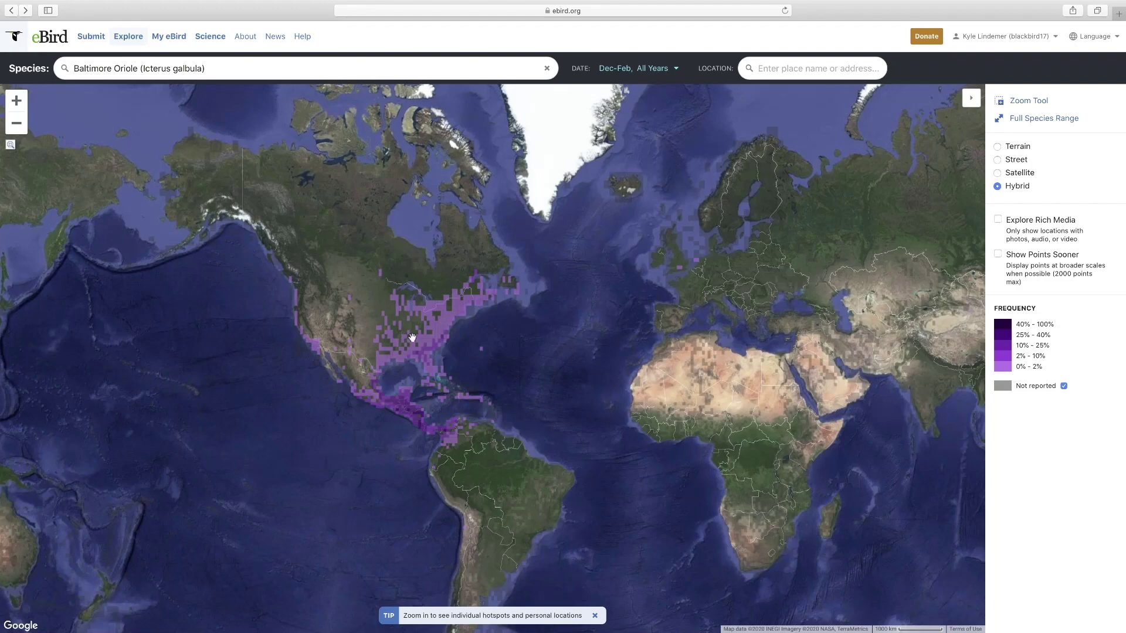
scroll(504, 187, down, 2)
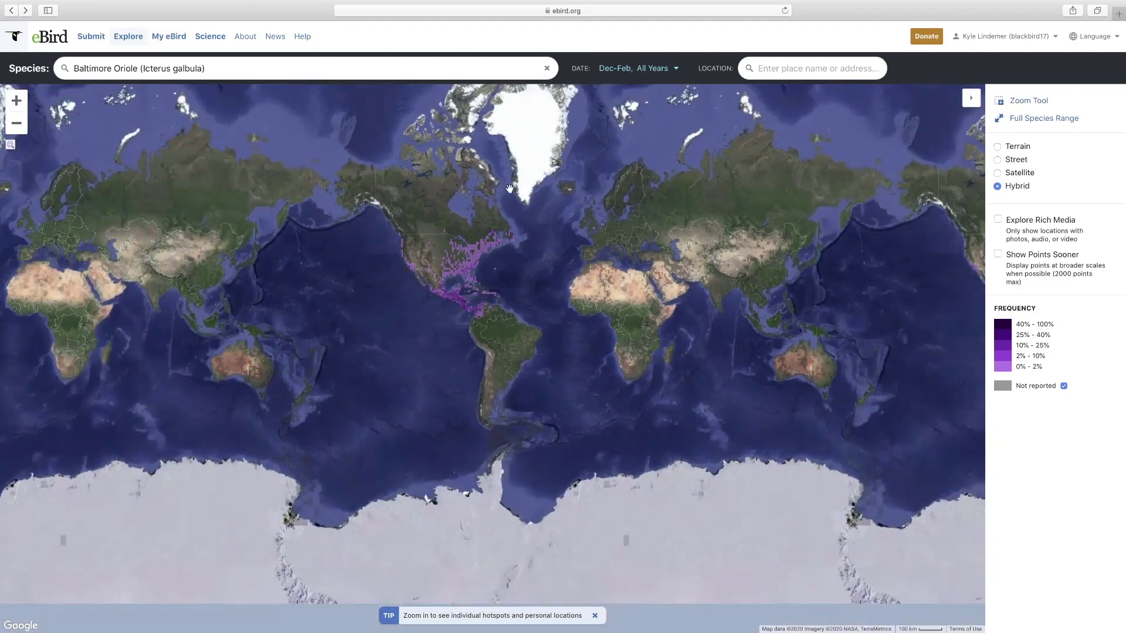
- Change the map's date range to Jan-Feb, Current Year, and zoom in
click(676, 70)
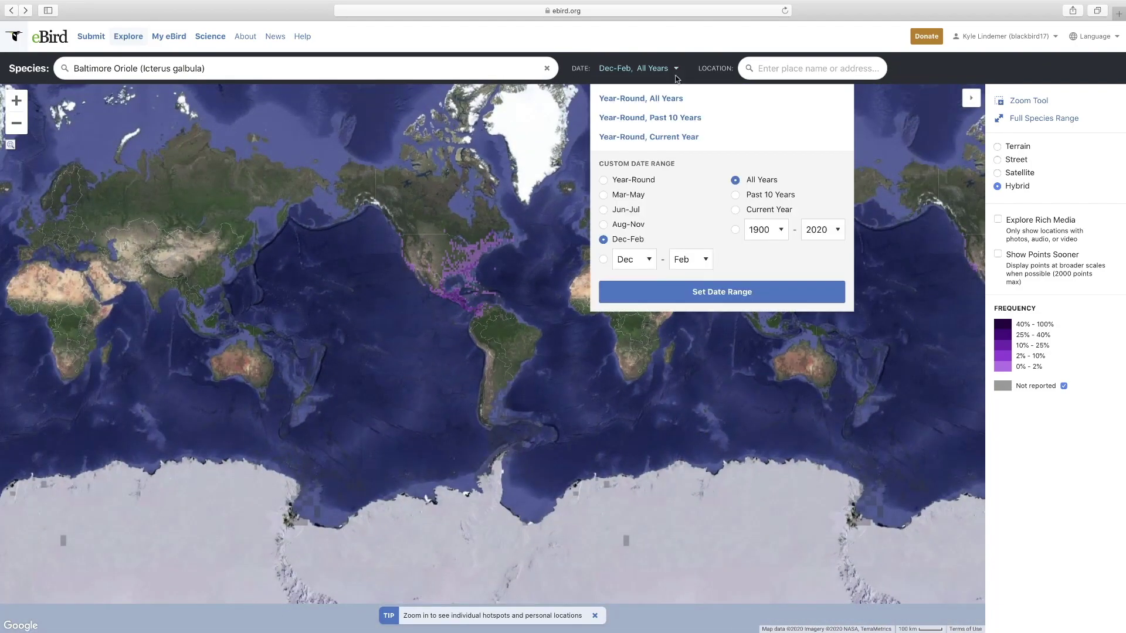
click(603, 260)
click(648, 263)
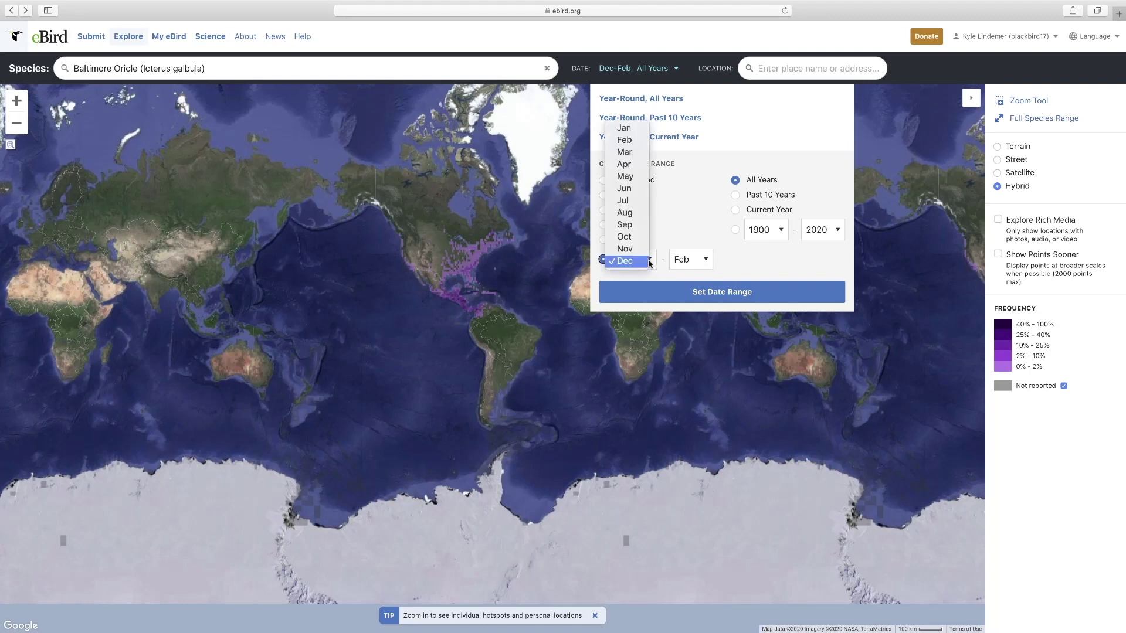
click(624, 128)
click(735, 210)
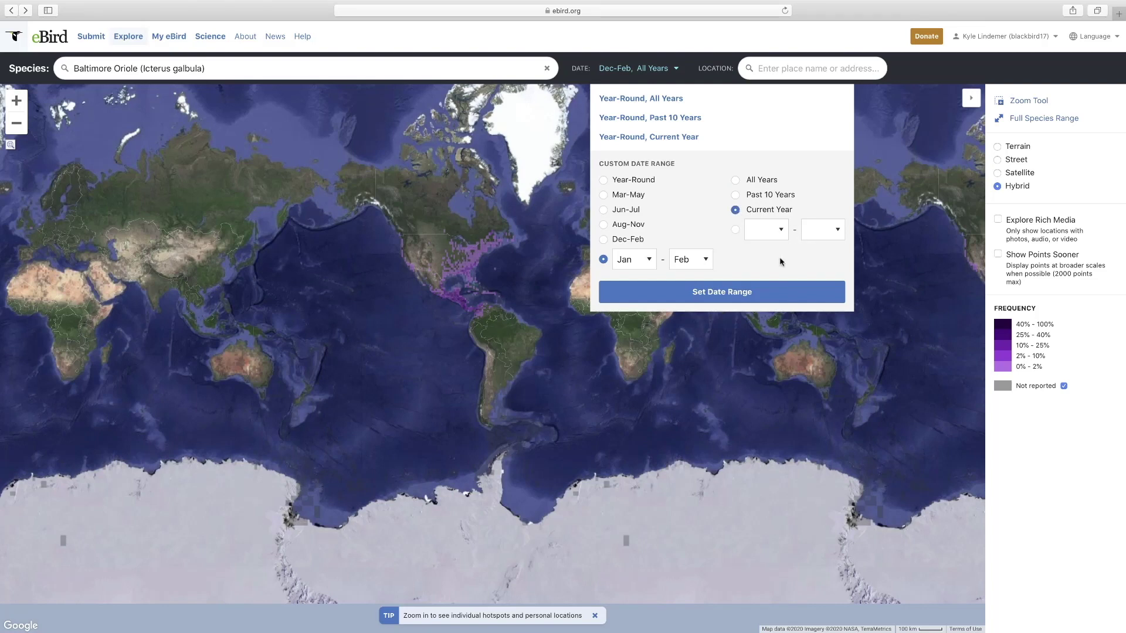
click(748, 293)
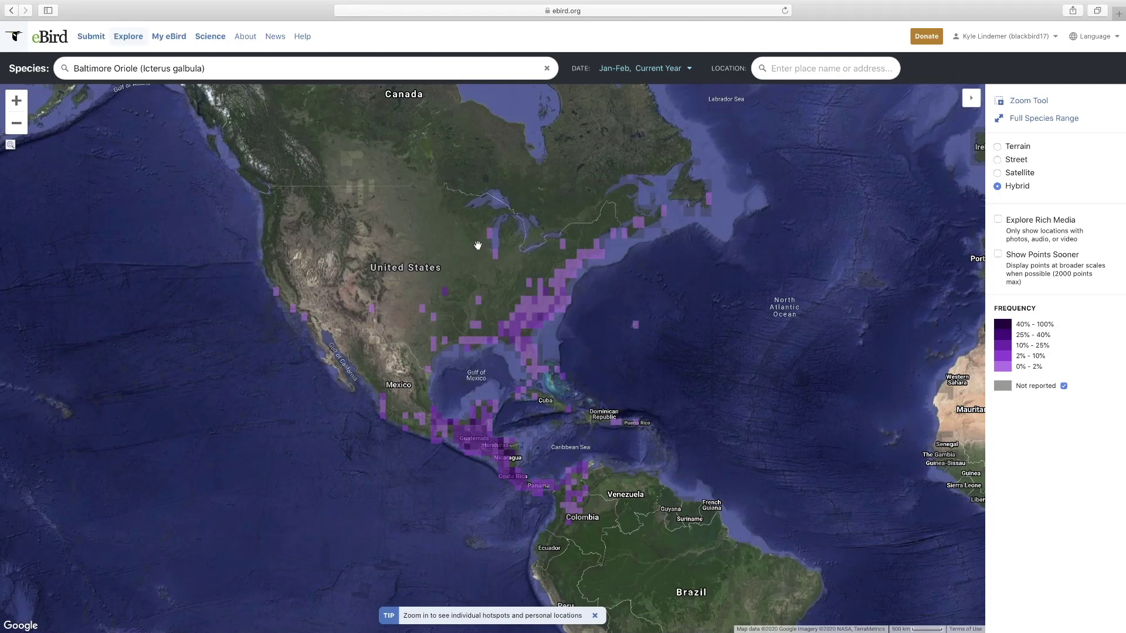
click(18, 104)
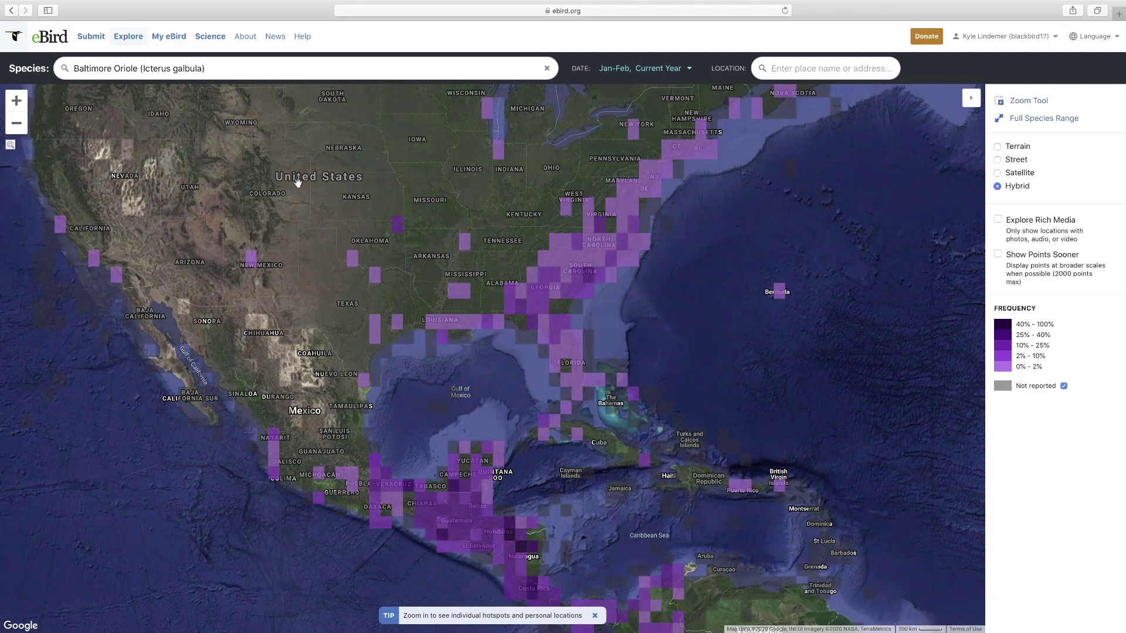
- Zoom the Baltimore Oriole map into eastern Wisconsin and turn on Show Points Sooner
drag(455, 176, 411, 314)
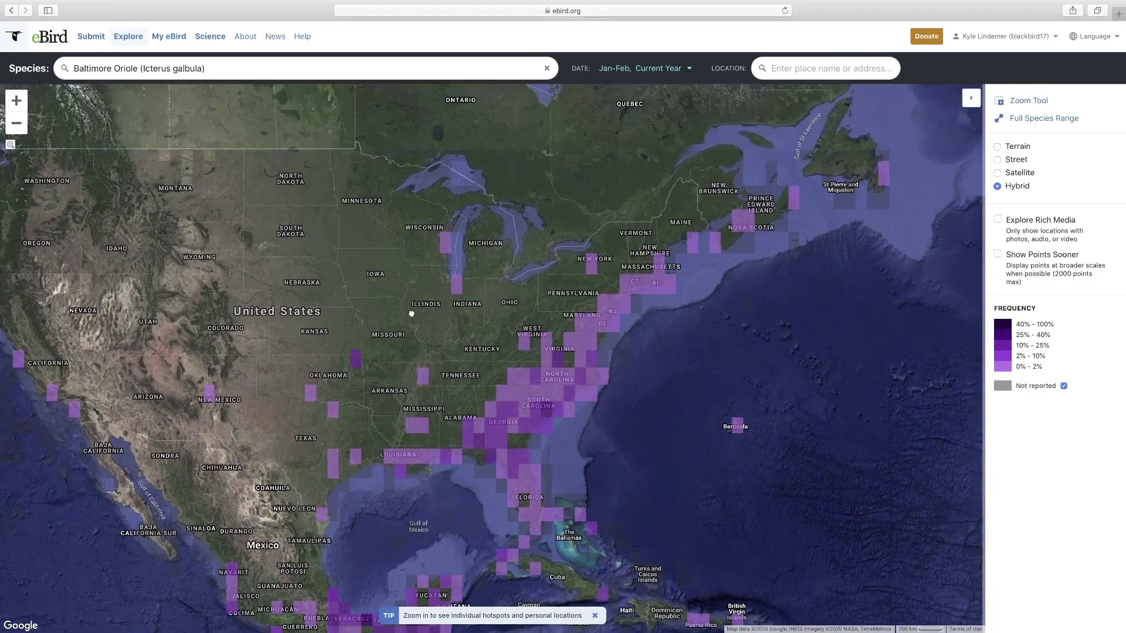
click(17, 102)
drag(337, 136, 427, 334)
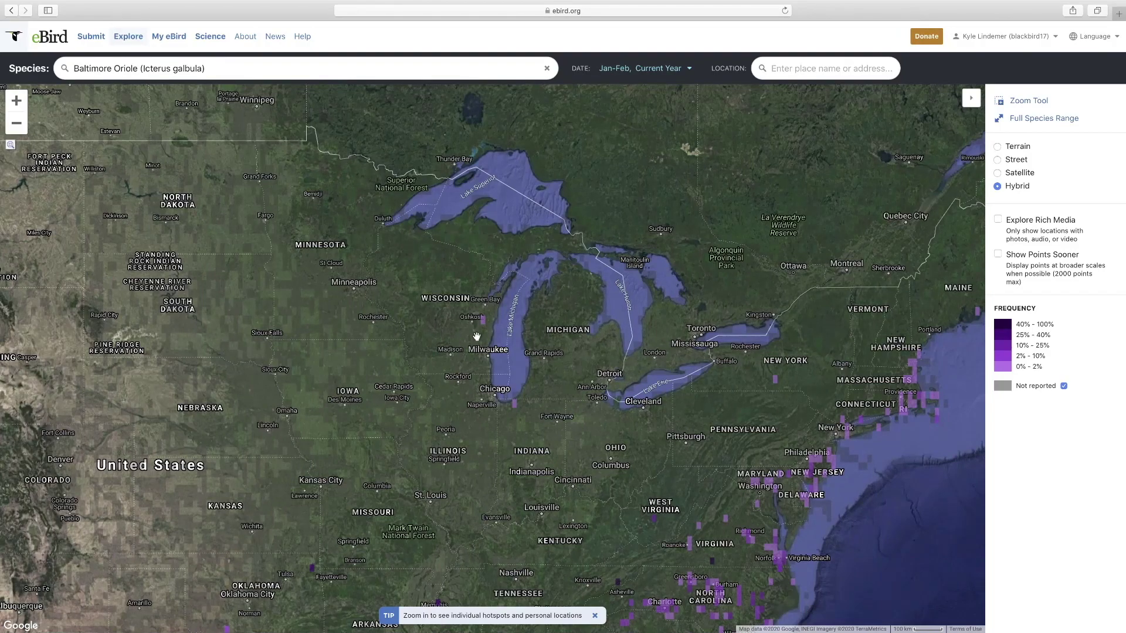
double_click(474, 335)
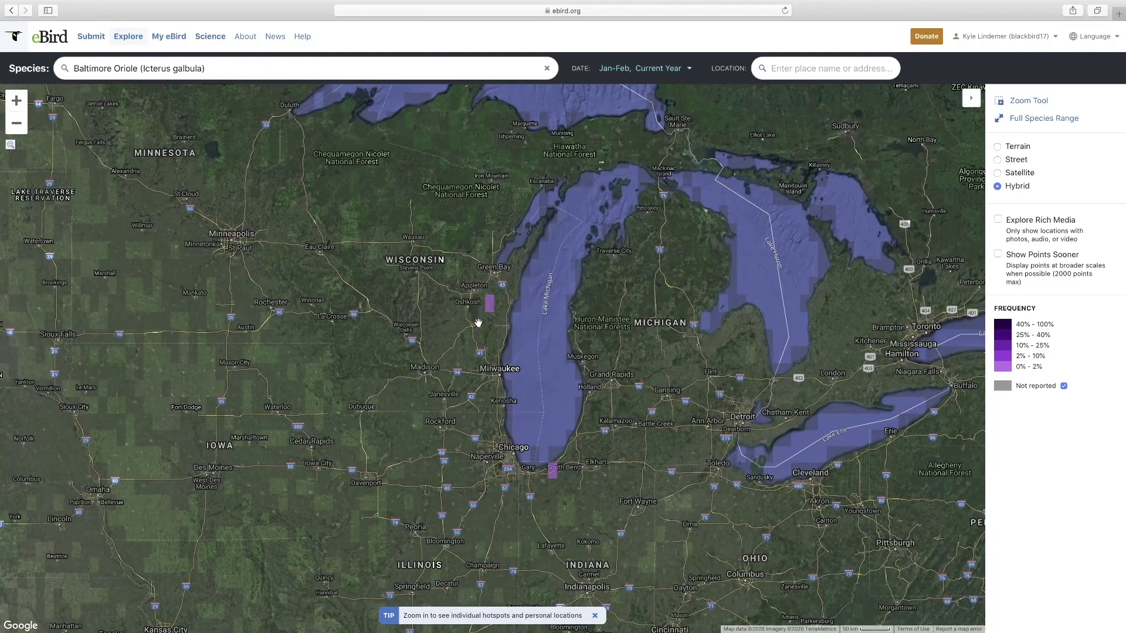
double_click(478, 324)
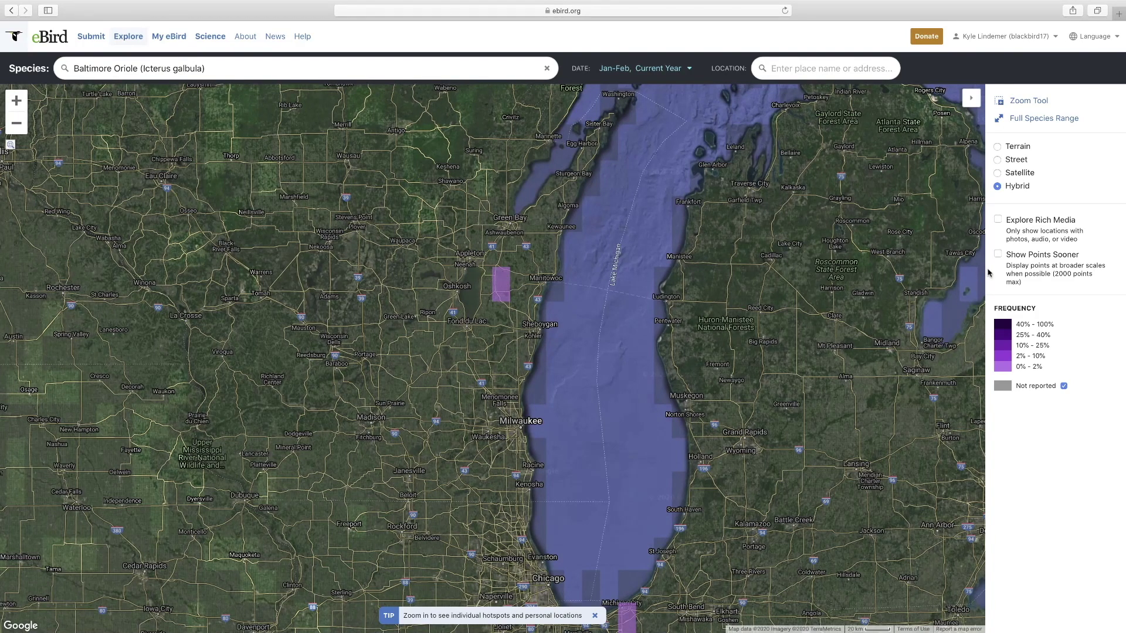
click(998, 254)
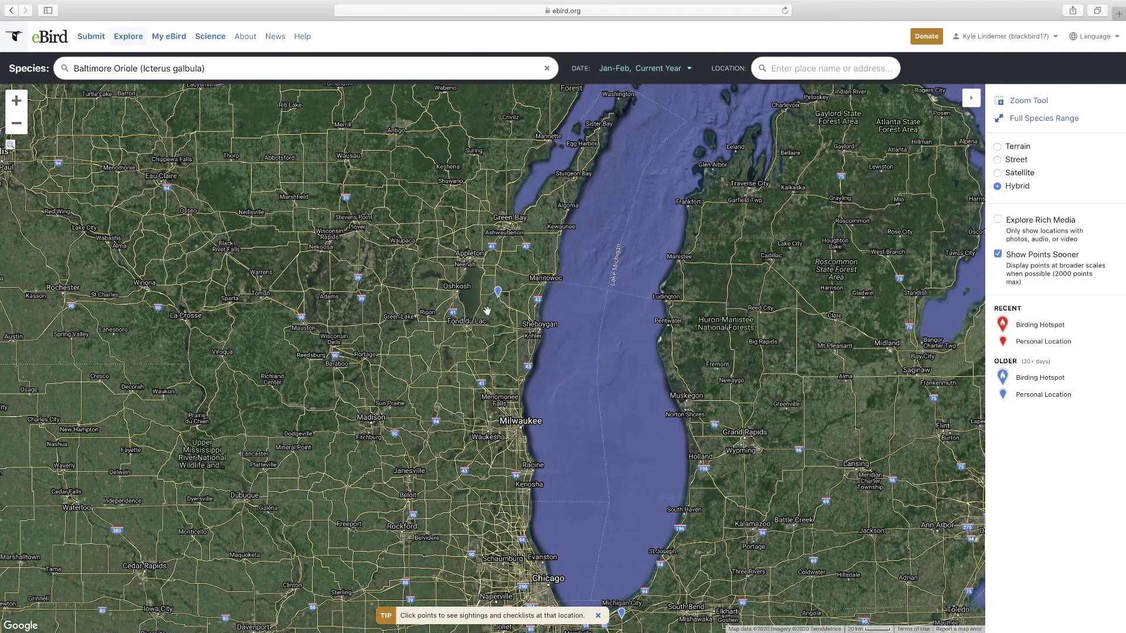
- Open the thede pine sightings list and its 2020-01-03 checklist
scroll(486, 310, up, 2)
scroll(504, 299, up, 2)
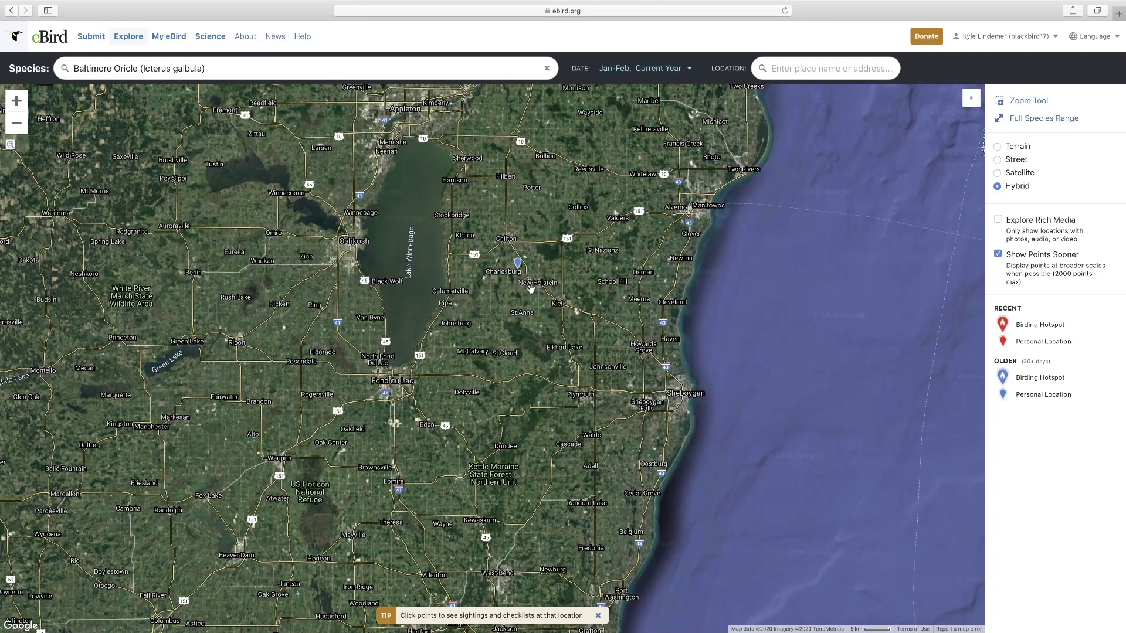
scroll(527, 287, down, 2)
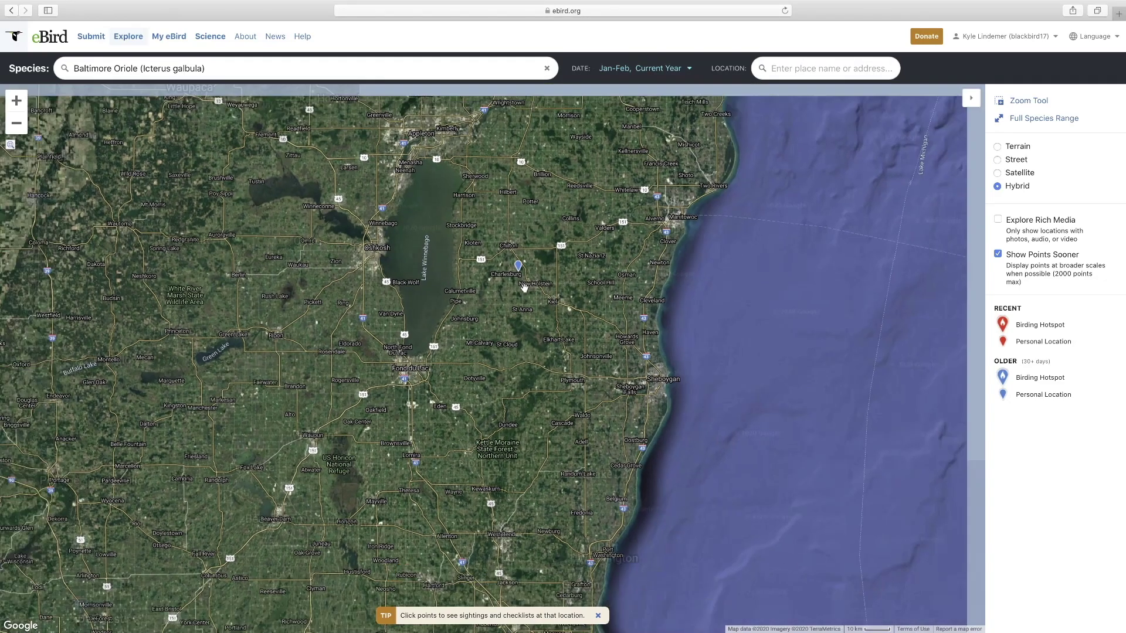
scroll(521, 279, down, 2)
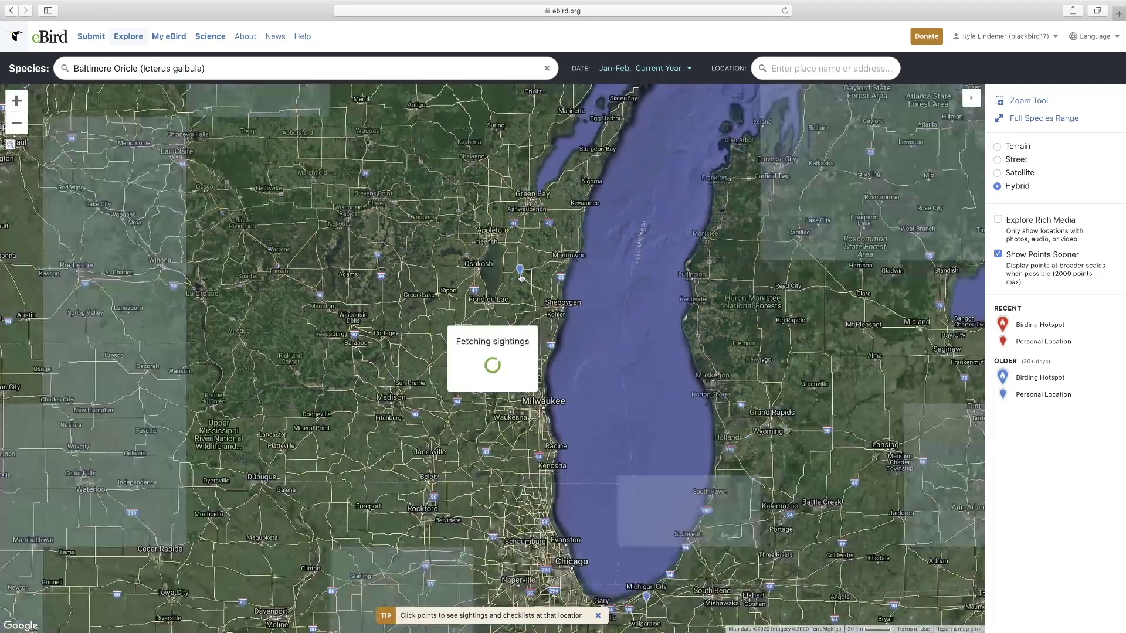
click(520, 272)
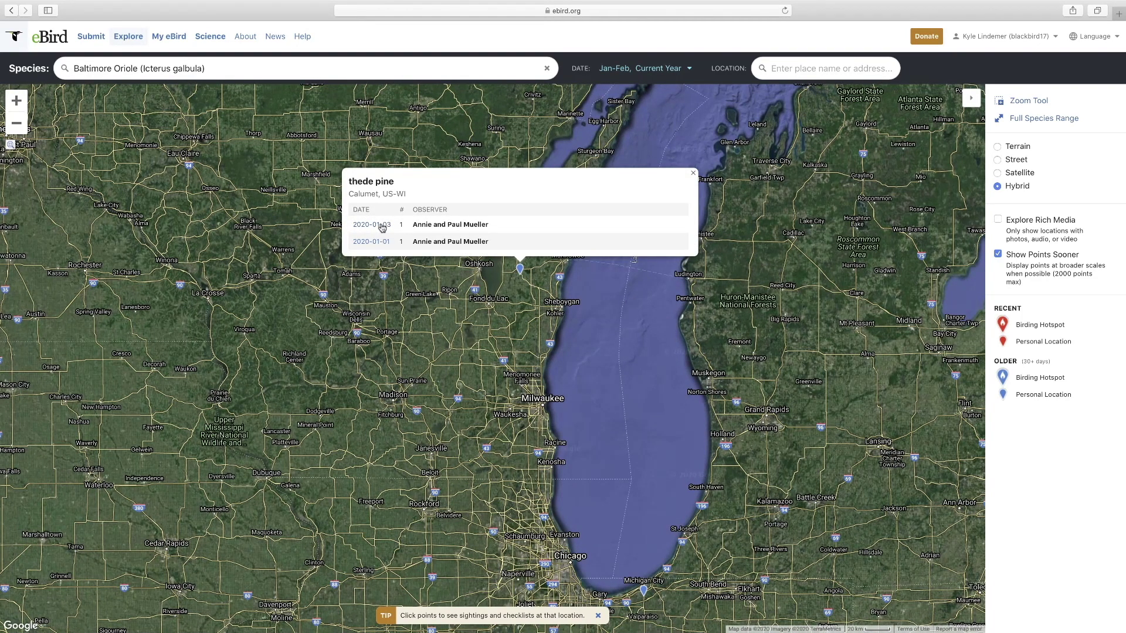
click(382, 226)
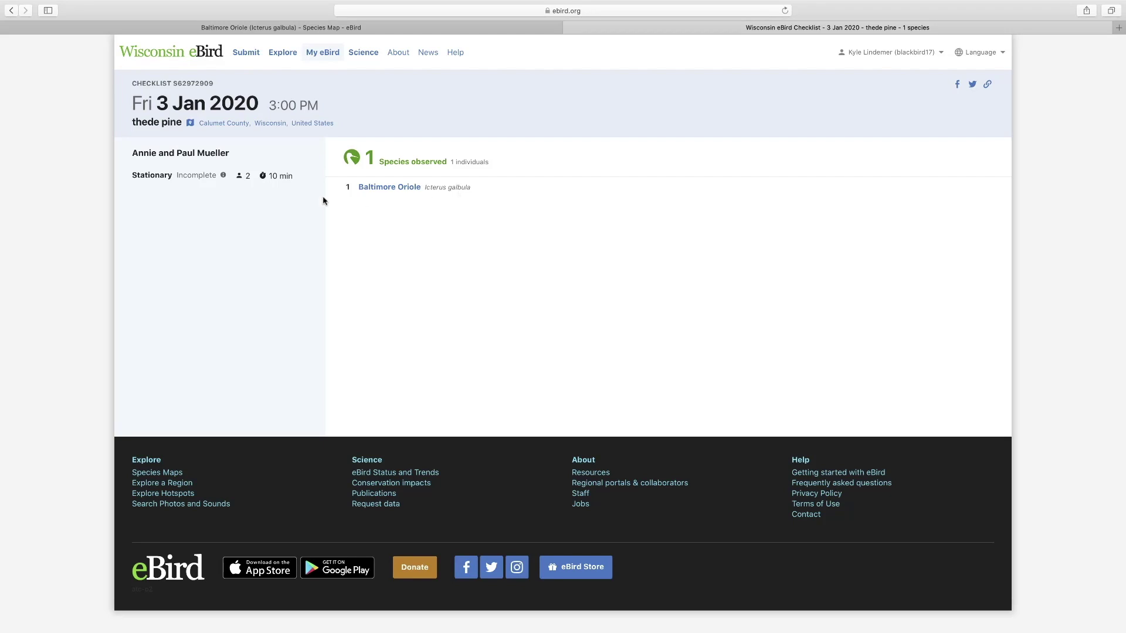
- Go back from the thede pine checklist to the Baltimore Oriole species map
click(12, 11)
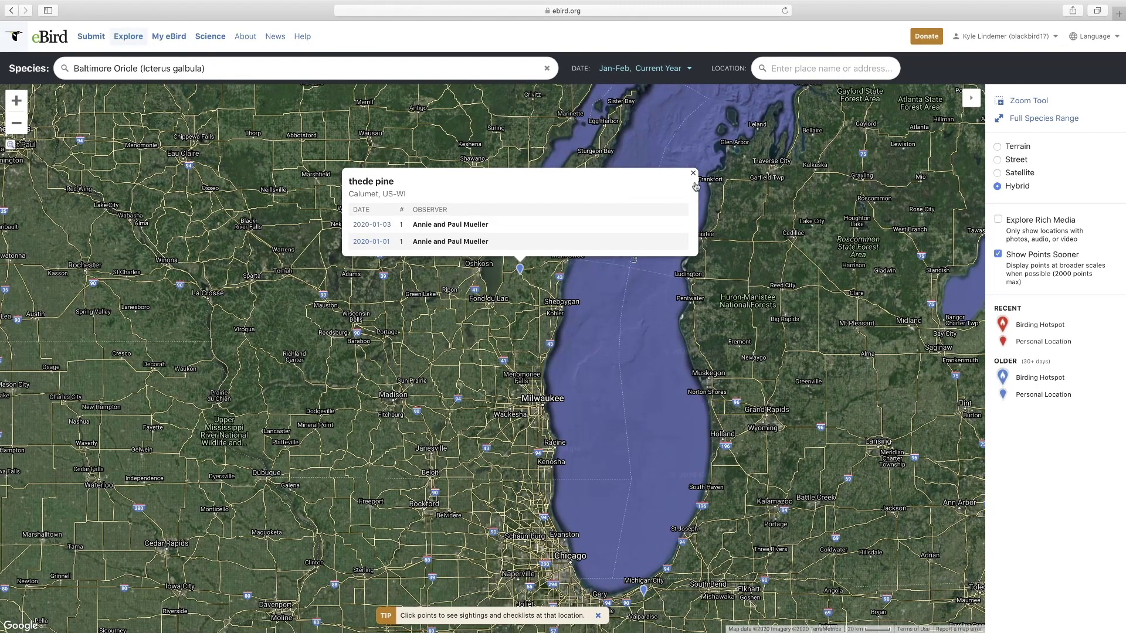
- Close the thede pine popup, zoom out two levels, and enable Explore Rich Media
click(693, 173)
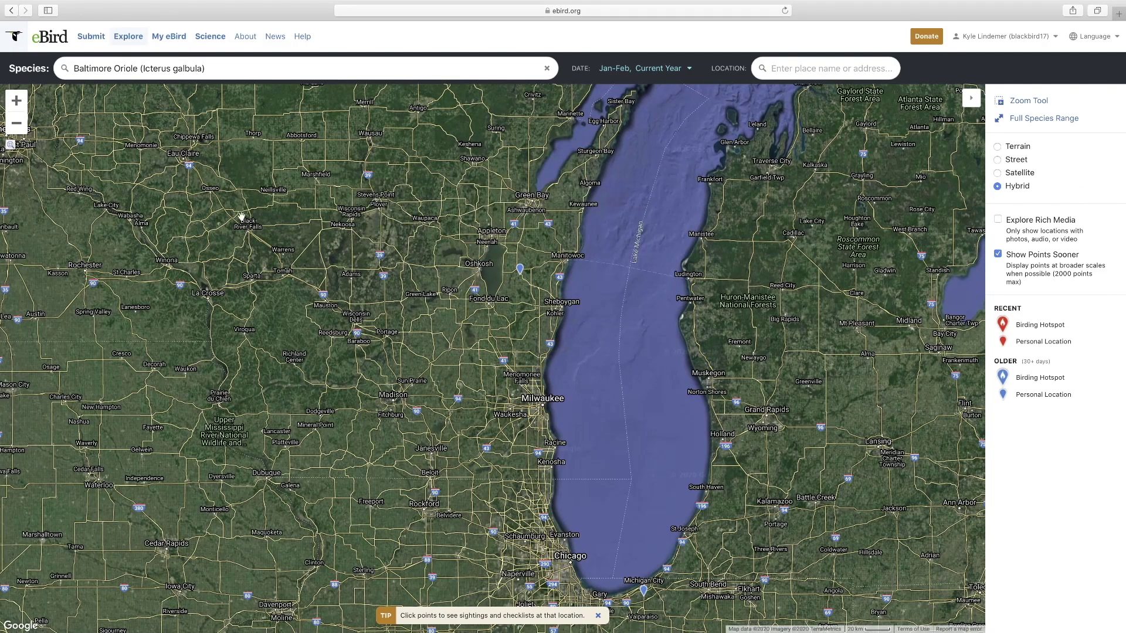
click(17, 124)
click(18, 124)
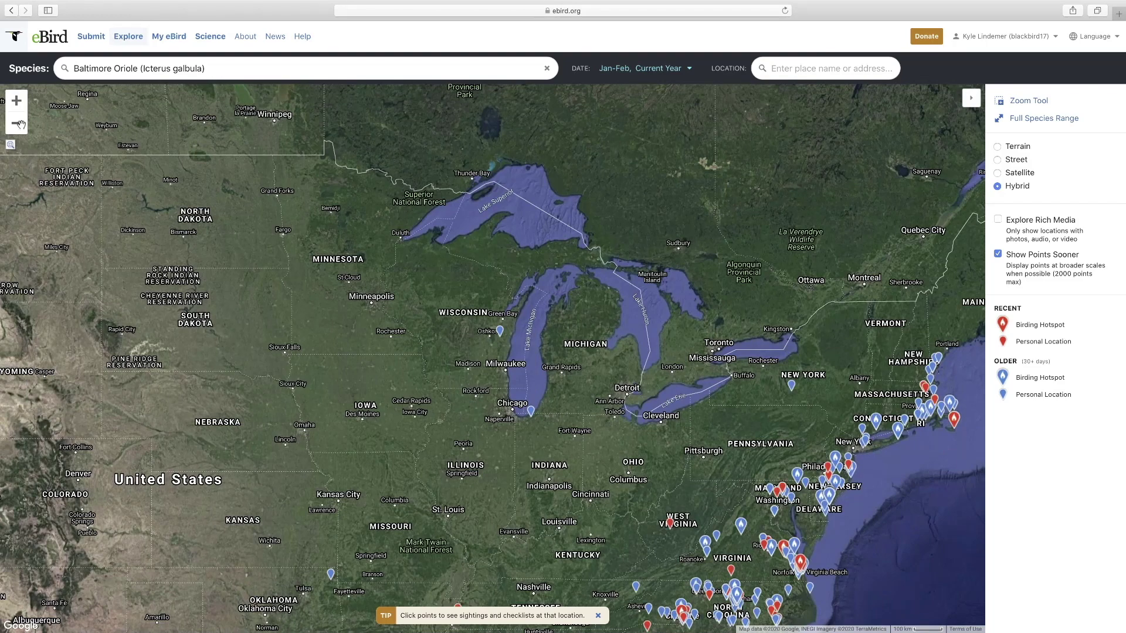
click(997, 220)
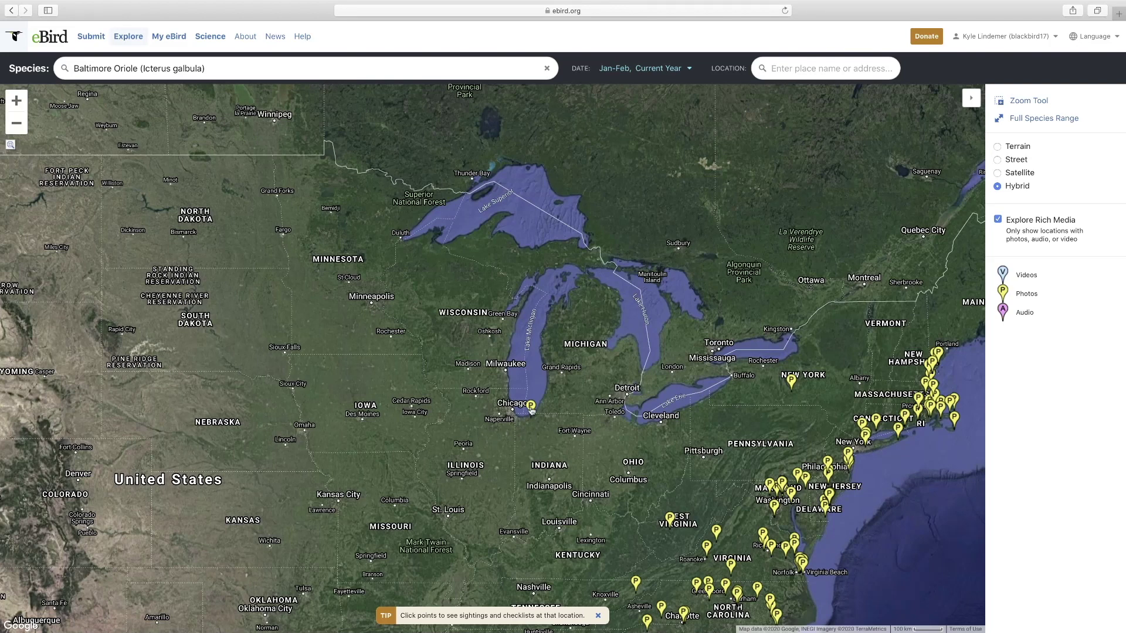
click(532, 409)
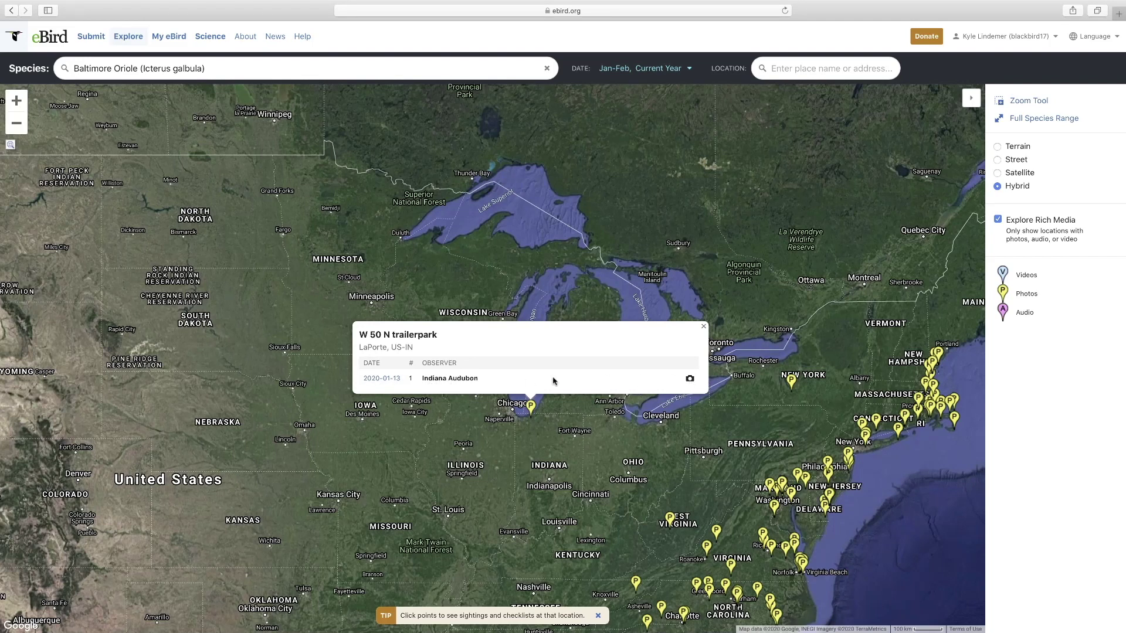
click(379, 379)
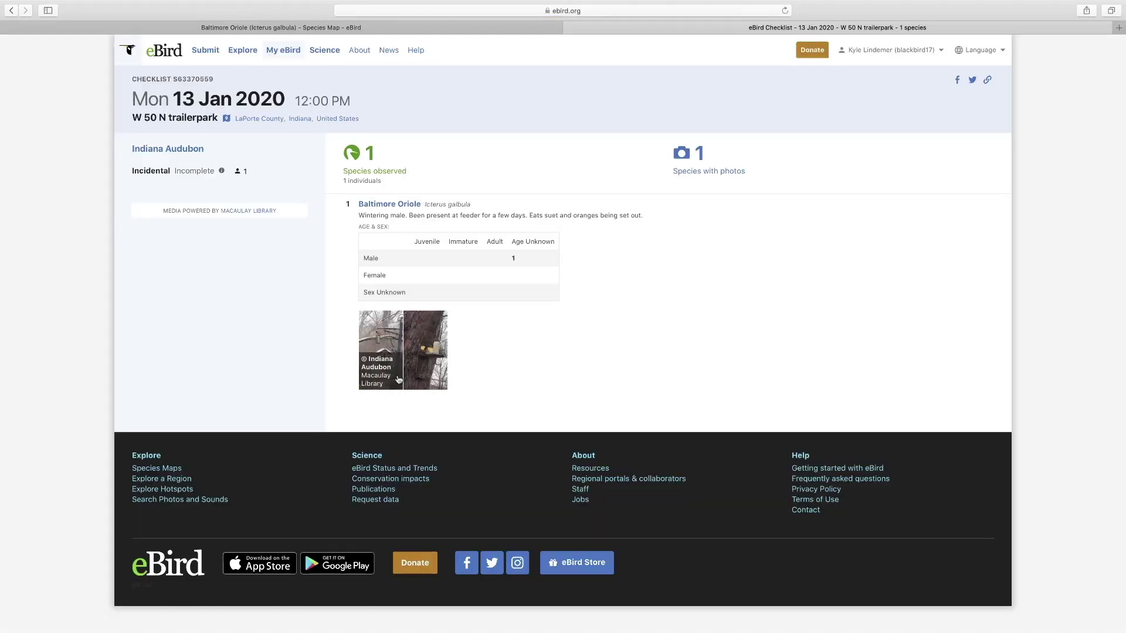
click(378, 336)
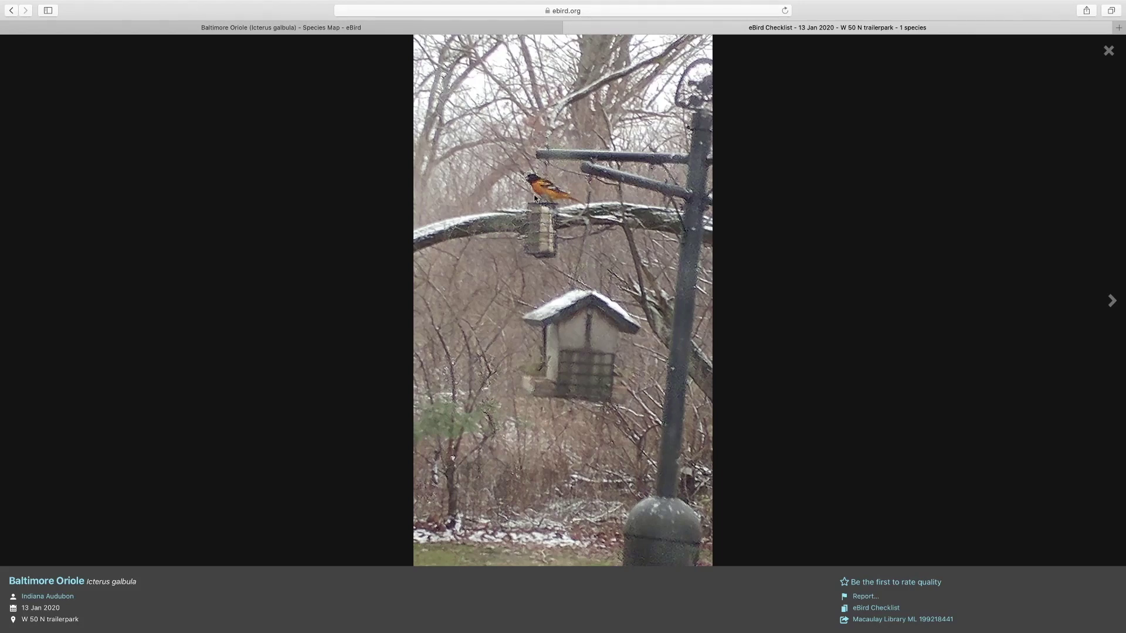
click(12, 11)
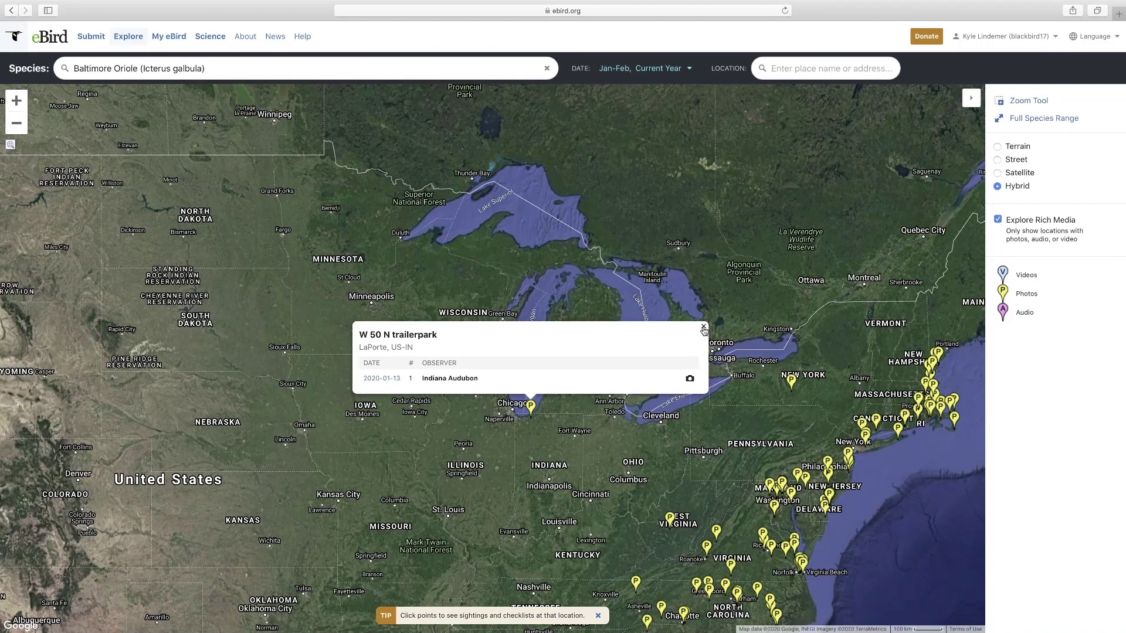
click(703, 326)
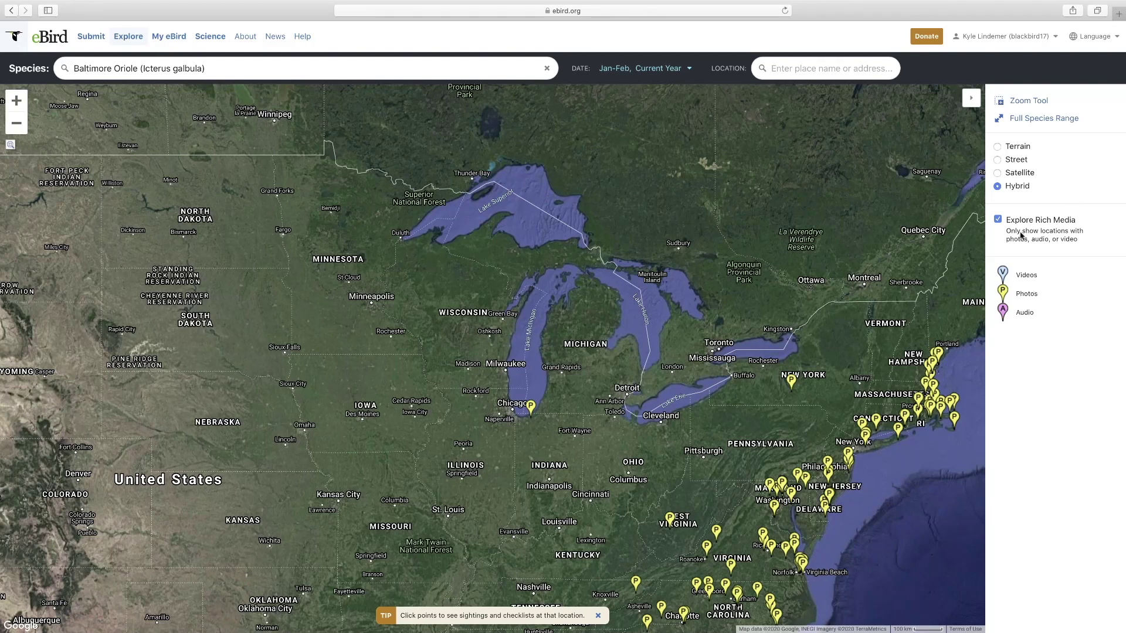
- Turn off Explore Rich Media and try the Terrain, Street, Satellite, then Hybrid map styles
click(998, 220)
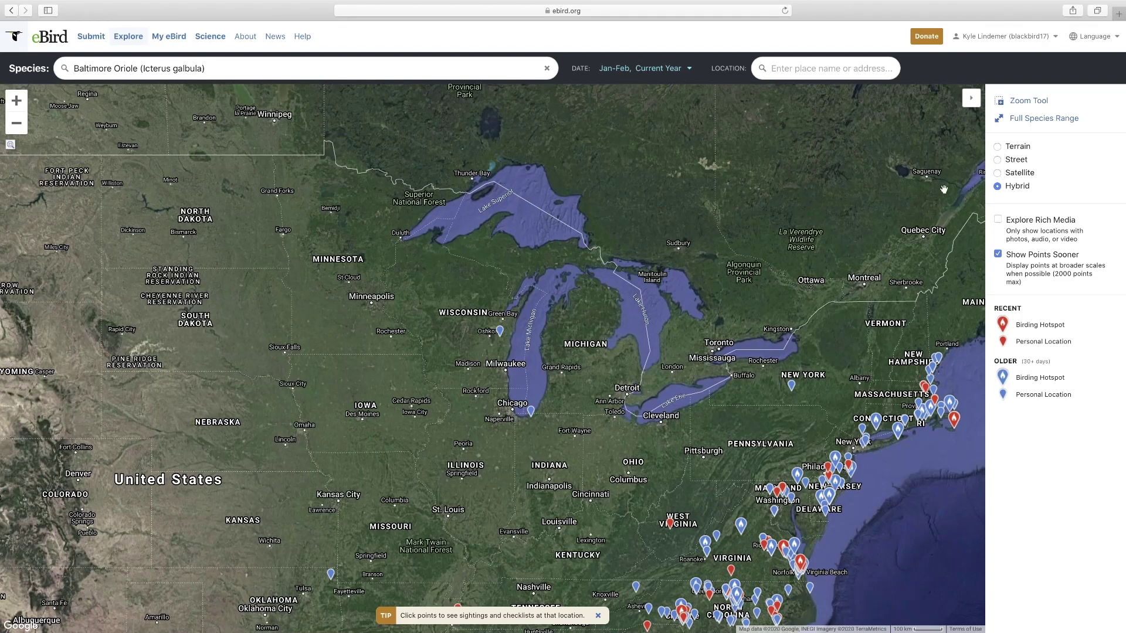
click(998, 147)
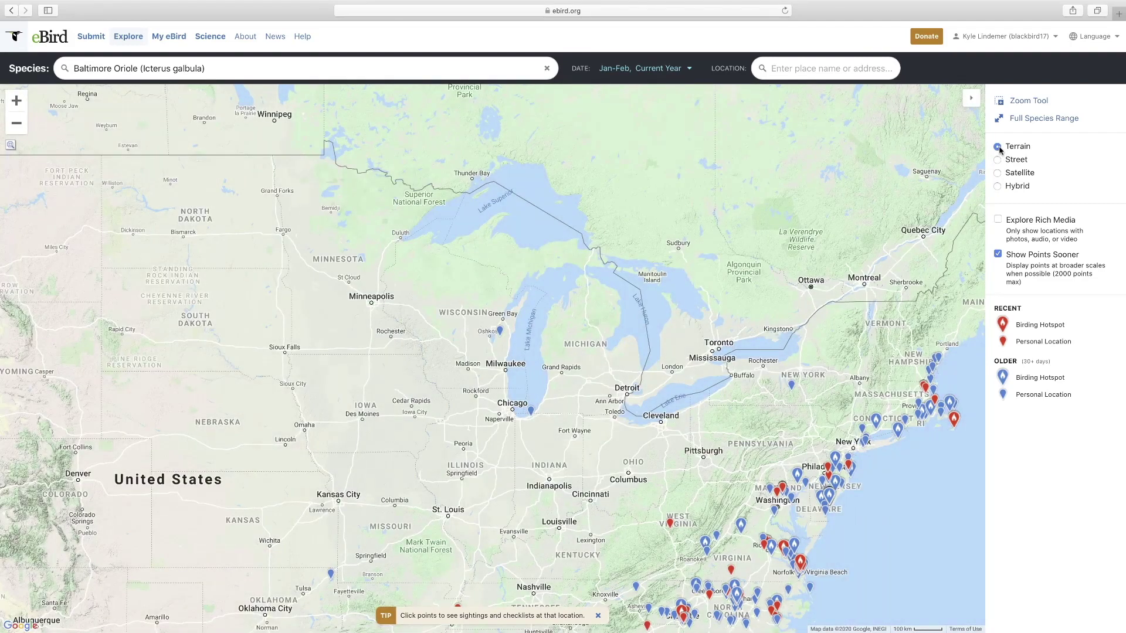
click(998, 161)
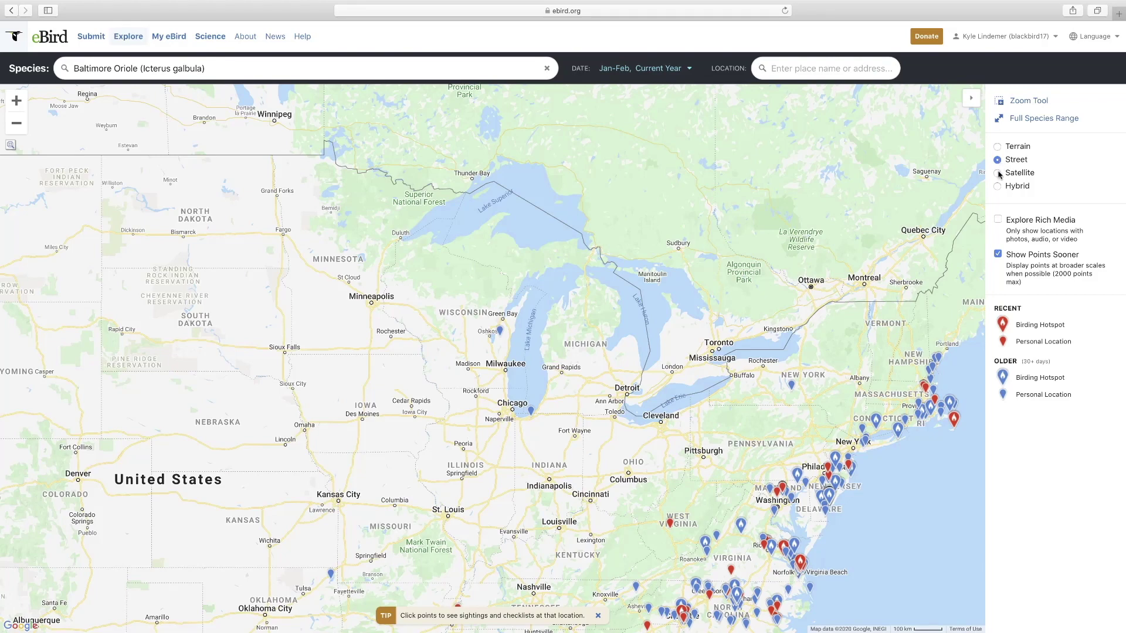
click(998, 172)
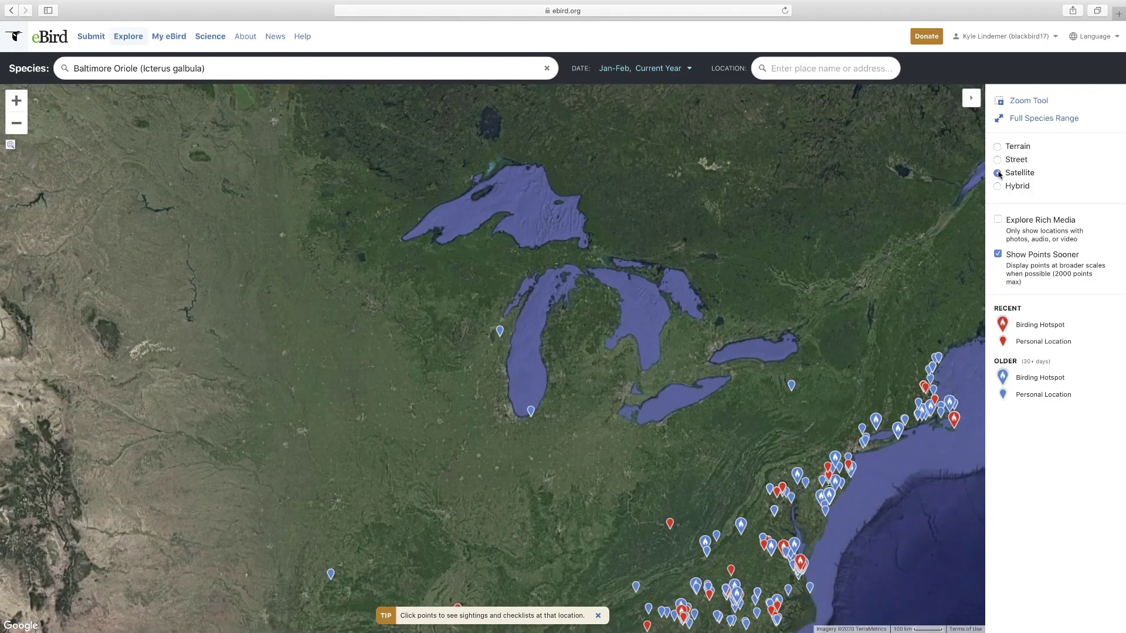
click(998, 187)
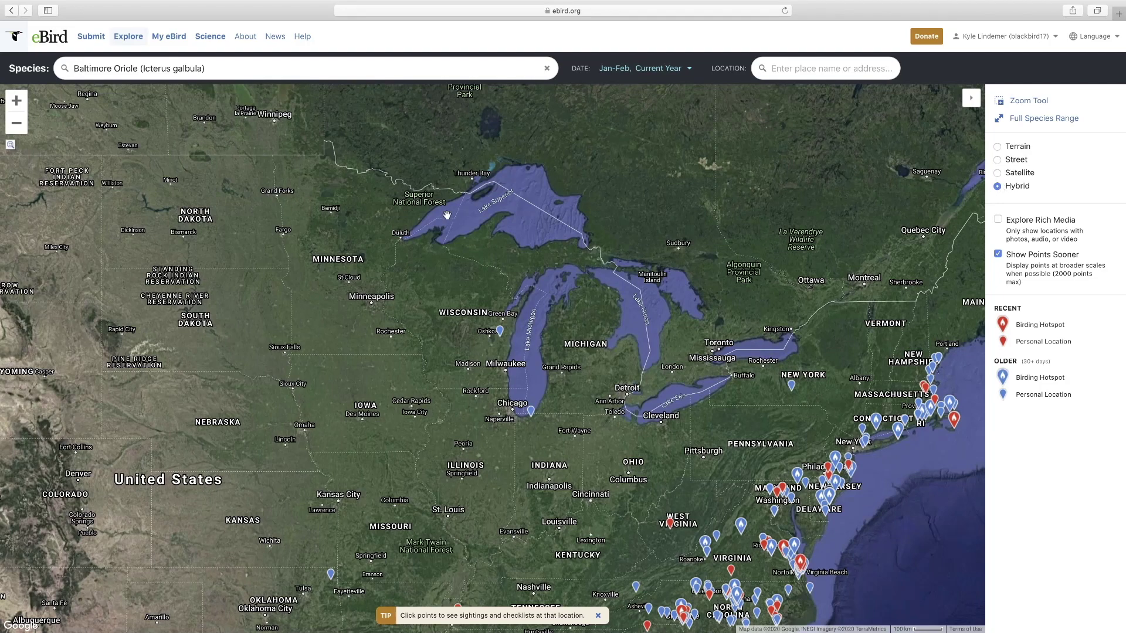
click(128, 36)
- On the Explore page, go to Search Photos and Sounds to see recent bird uploads
scroll(417, 335, down, 3)
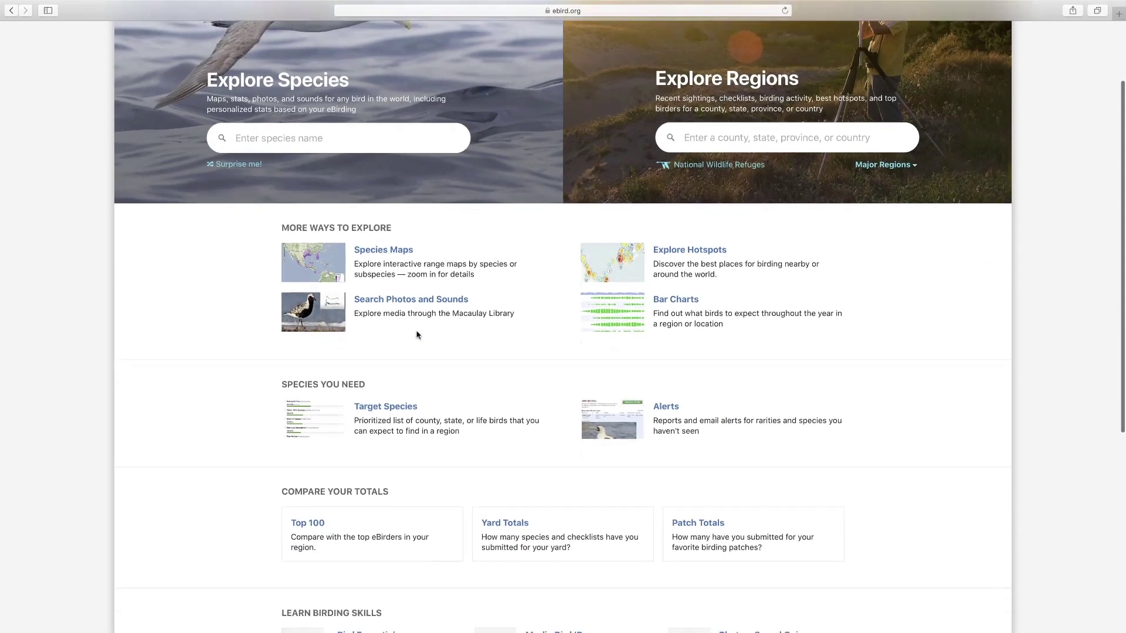
click(405, 295)
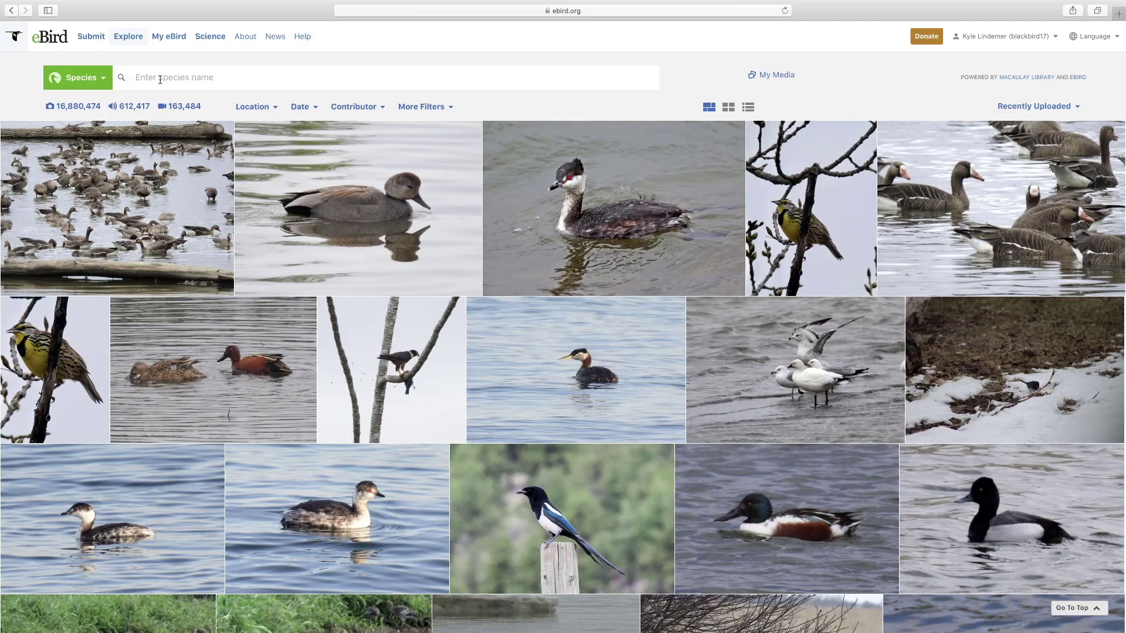
- Search media for Ross's Goose, enlarge and close the photo with swans, then go back
text(ross's)
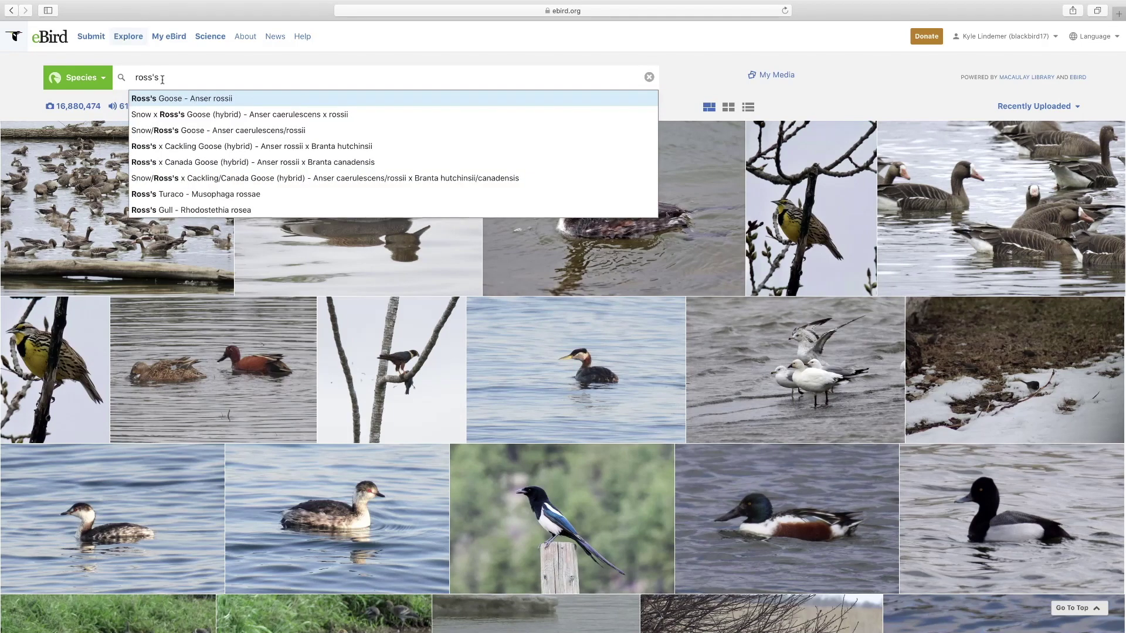
click(164, 98)
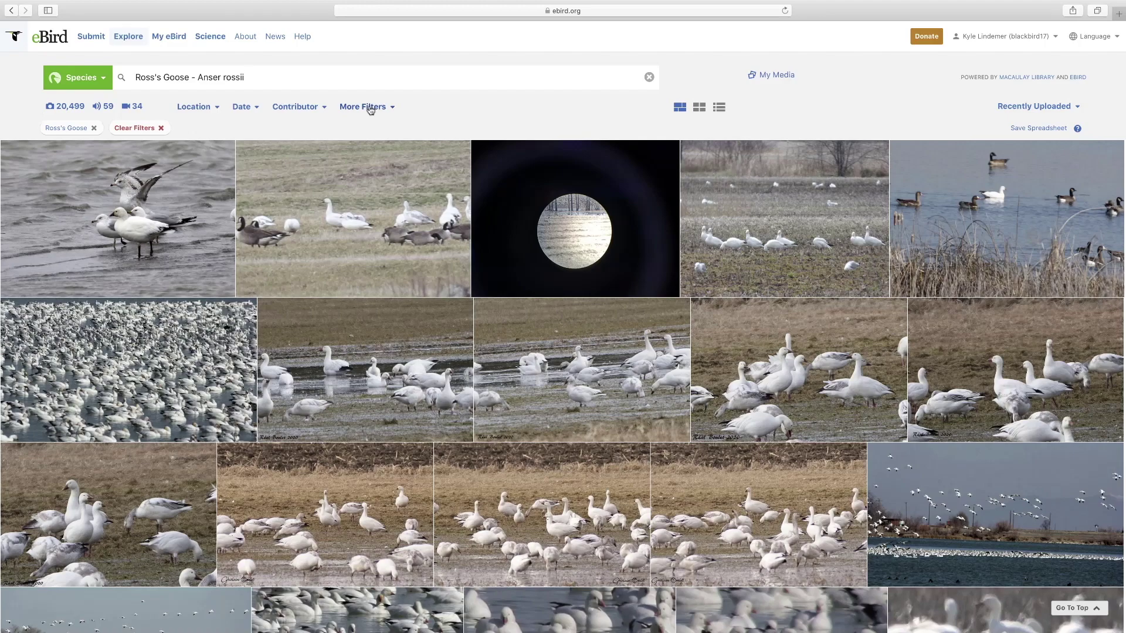
scroll(450, 473, down, 7)
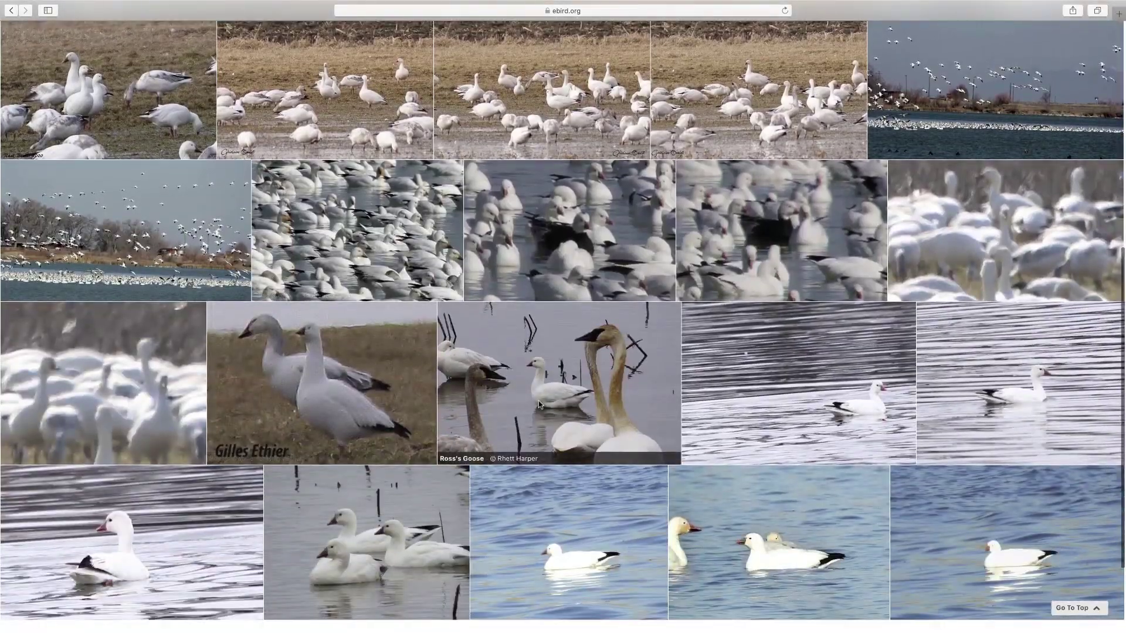
click(540, 403)
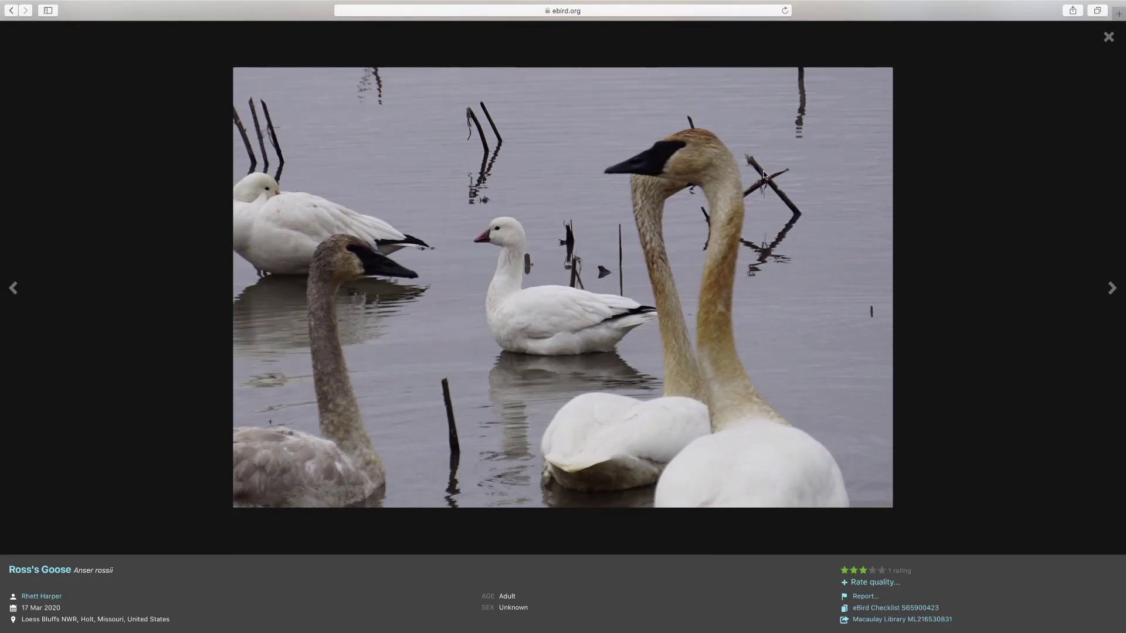
click(1108, 36)
click(11, 10)
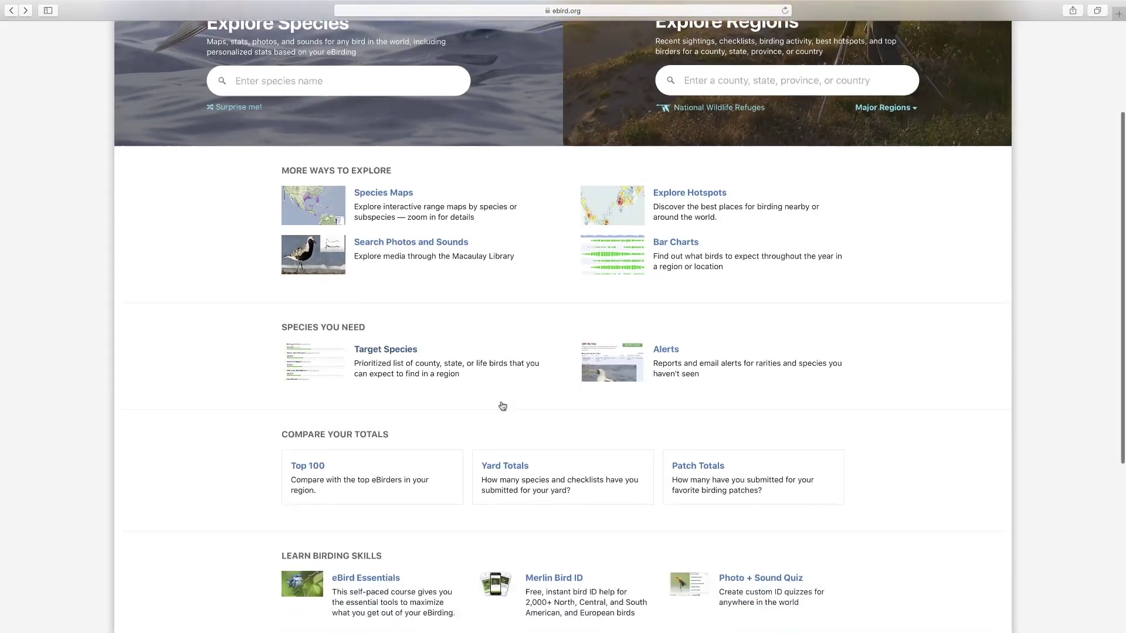
scroll(502, 405, down, 1)
- Open Target Species and choose Fiji (FJ) as the region
click(385, 339)
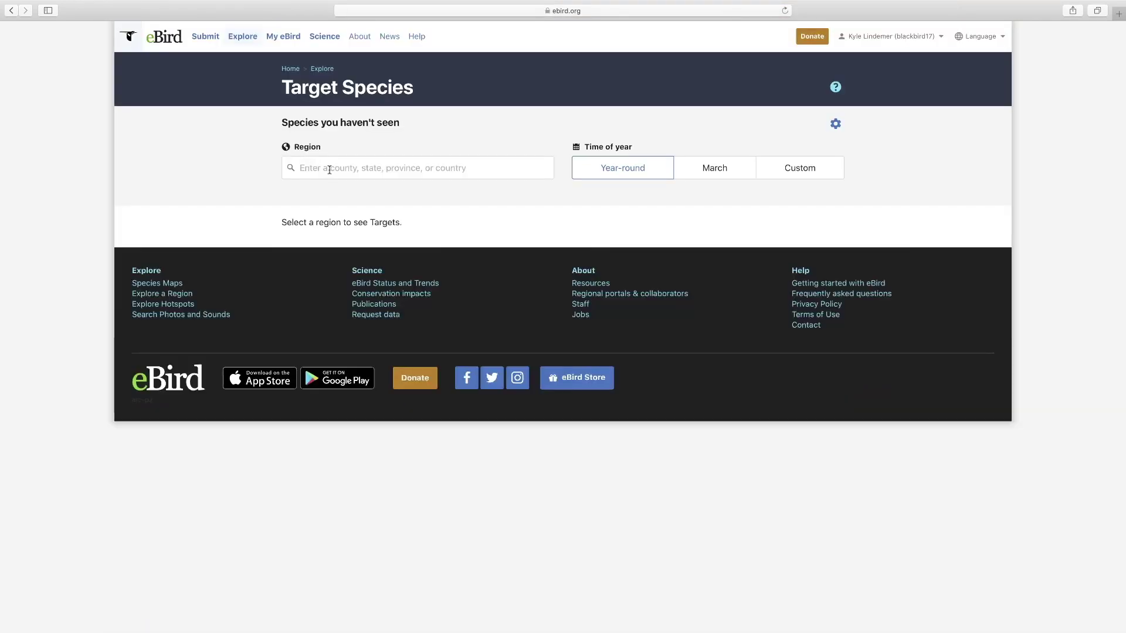
click(330, 170)
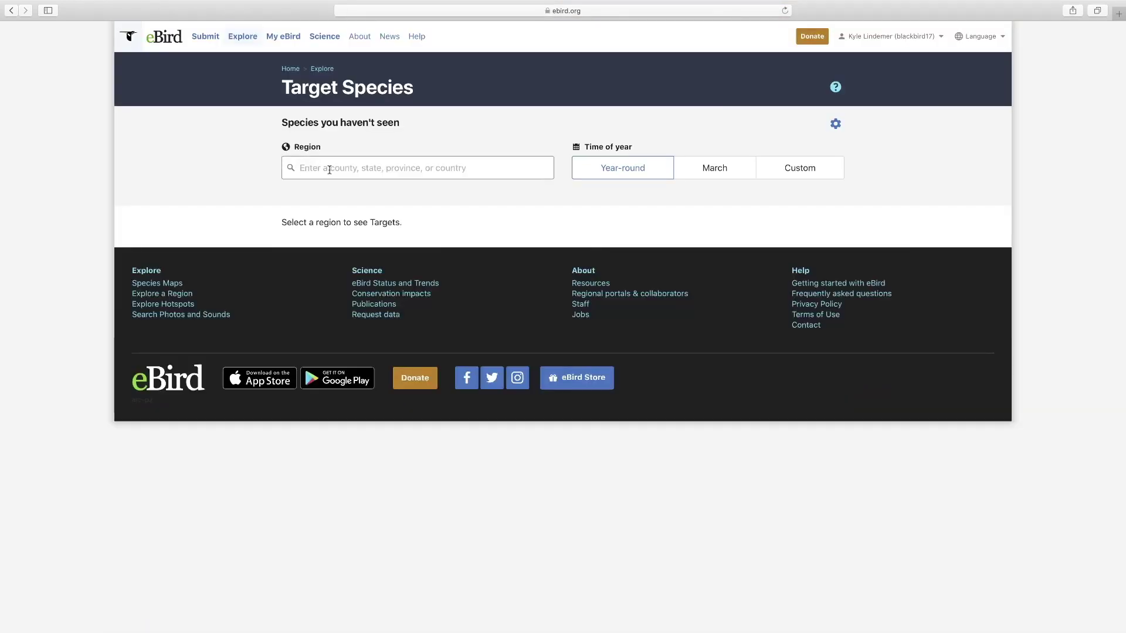
text(fiji)
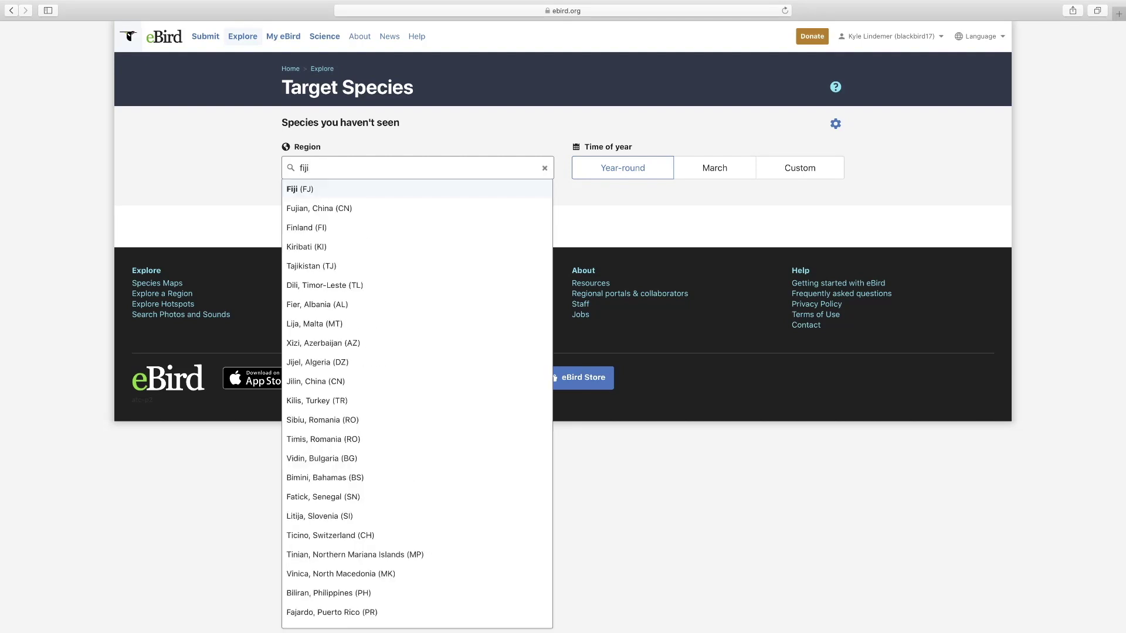
click(315, 190)
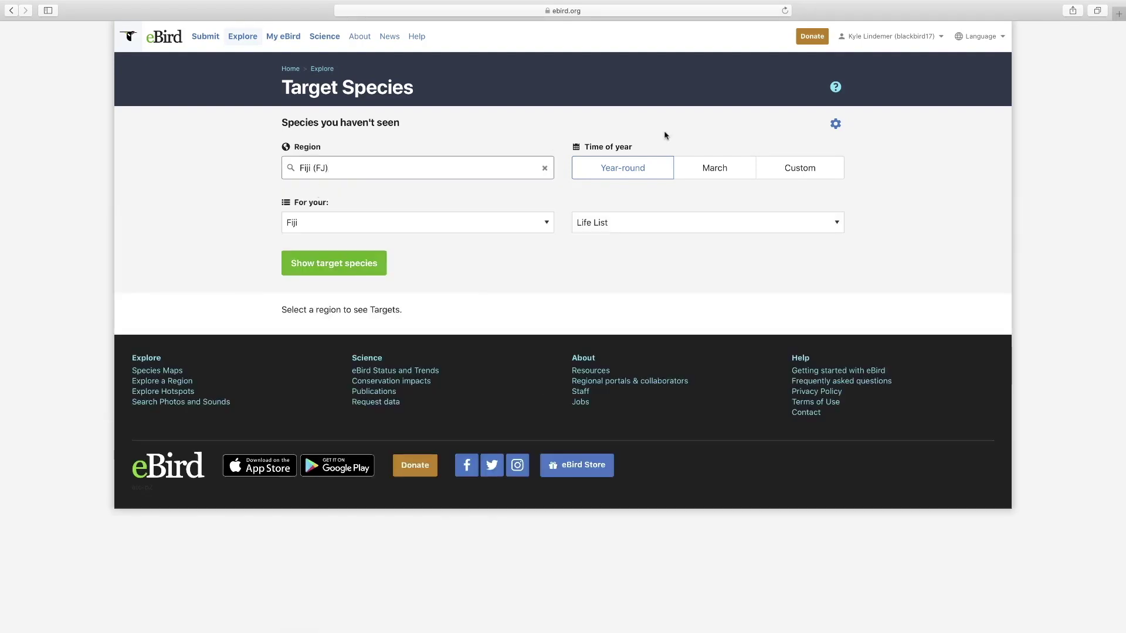
- Limit targets to a May–May month range against the Life List and show them
click(716, 174)
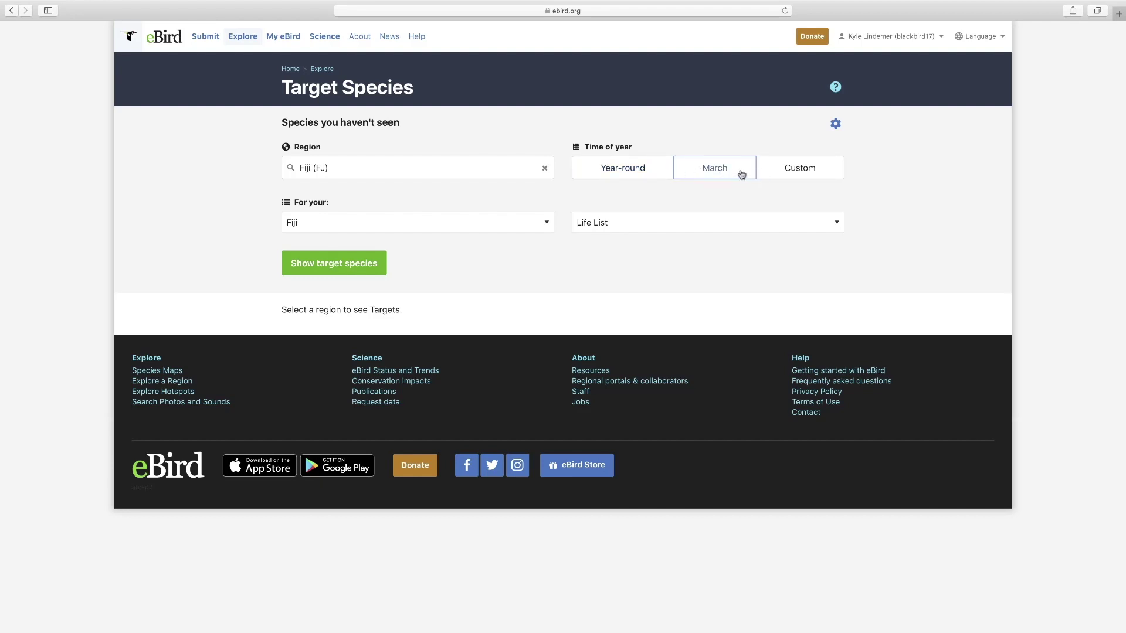
click(792, 172)
click(695, 216)
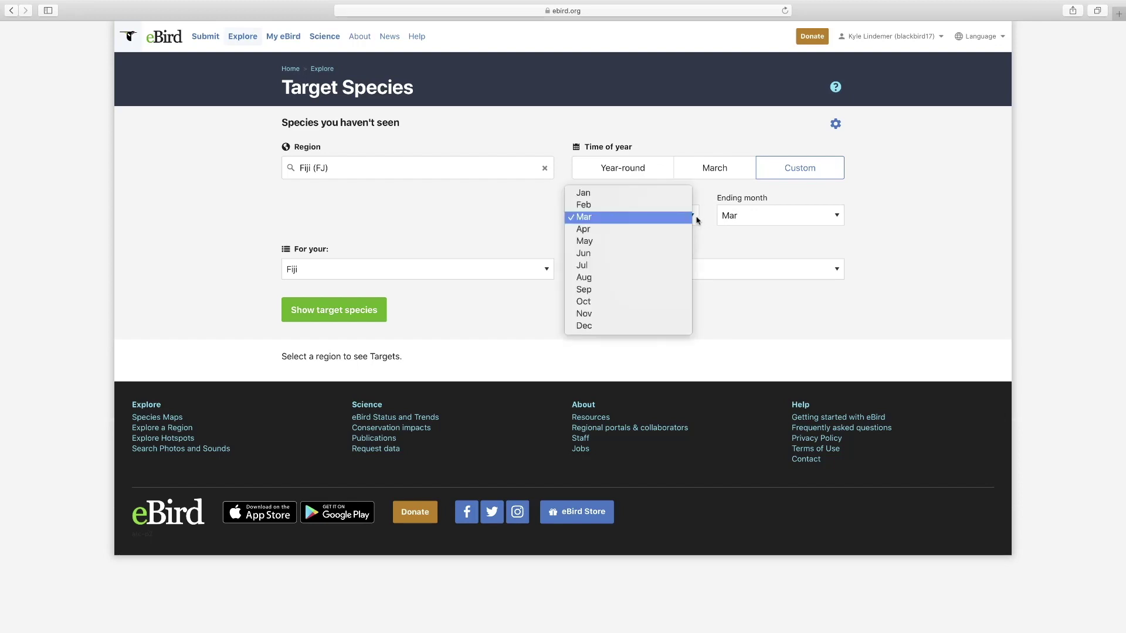
click(645, 241)
click(798, 212)
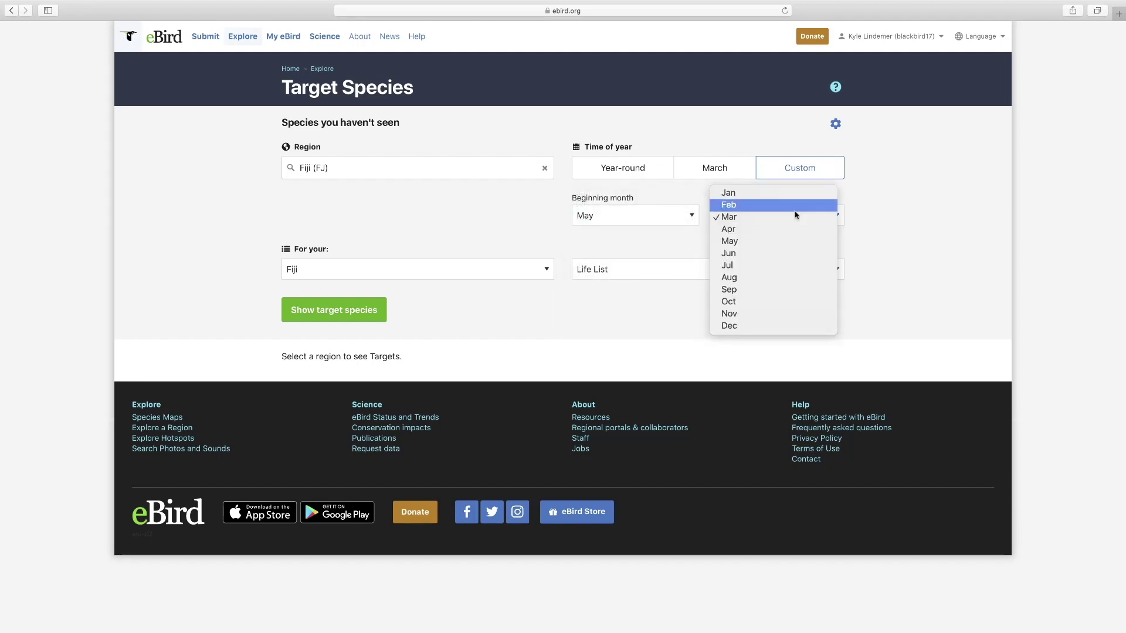
click(762, 238)
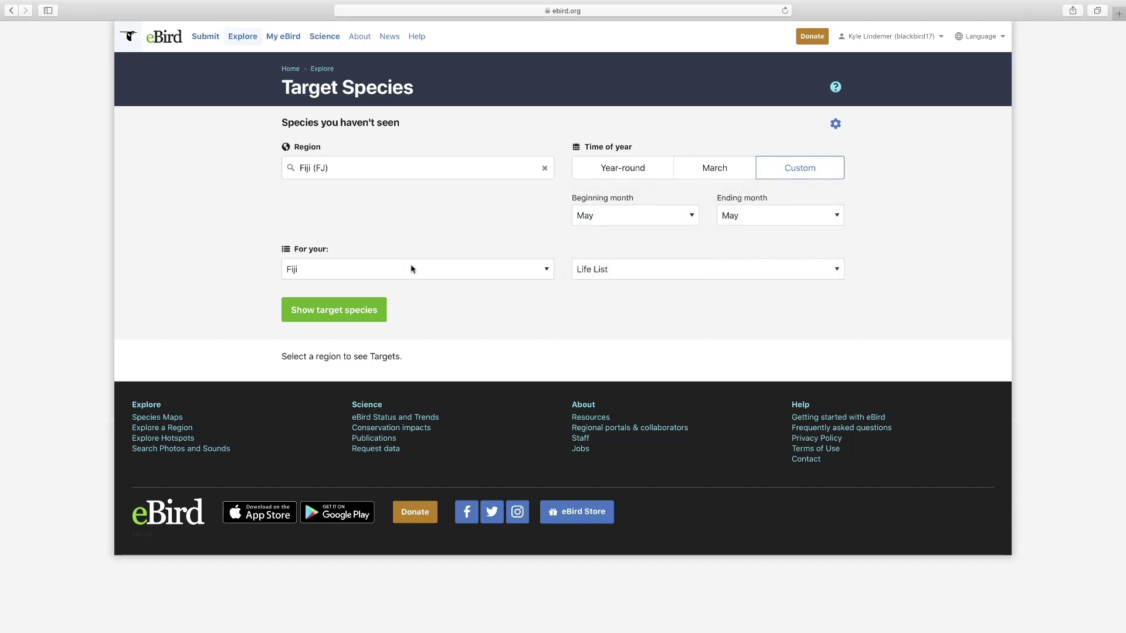
click(693, 269)
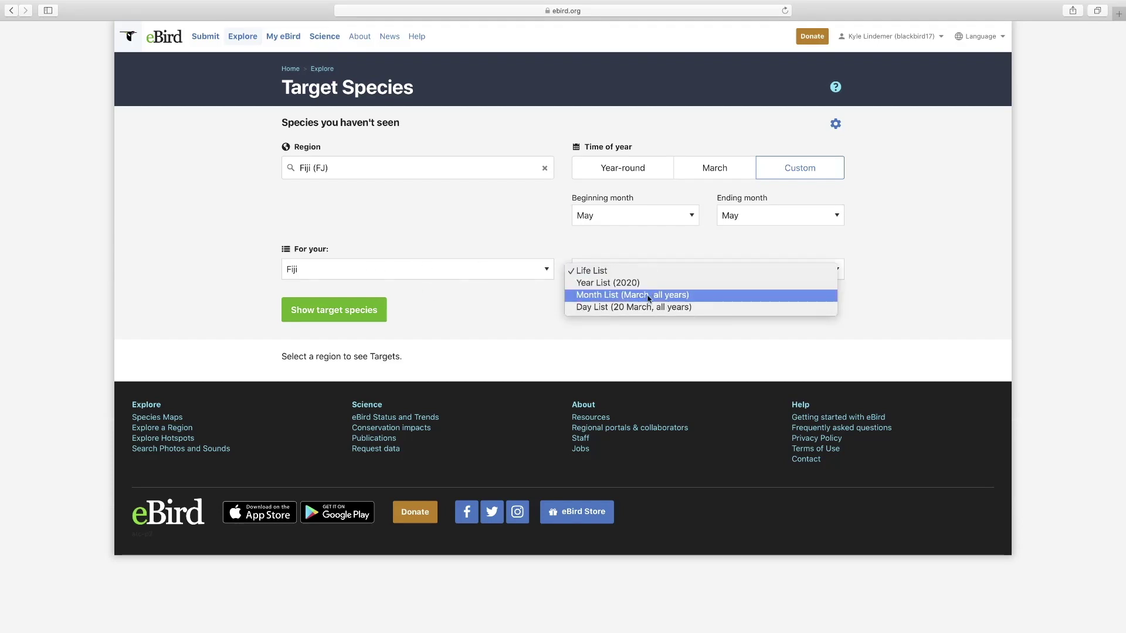
click(601, 273)
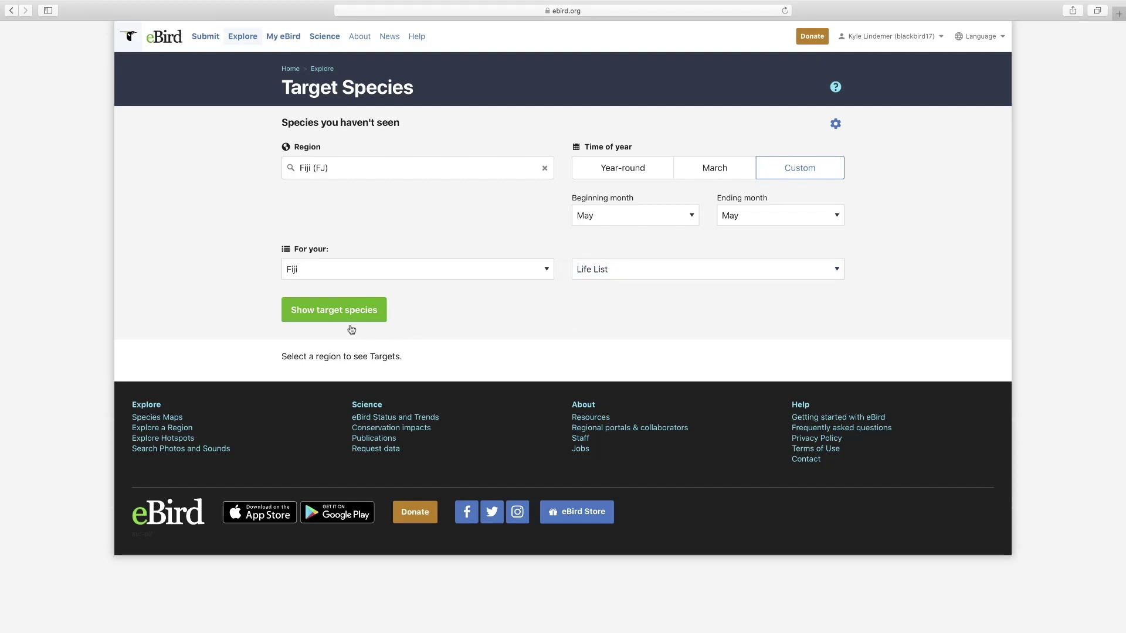
click(323, 311)
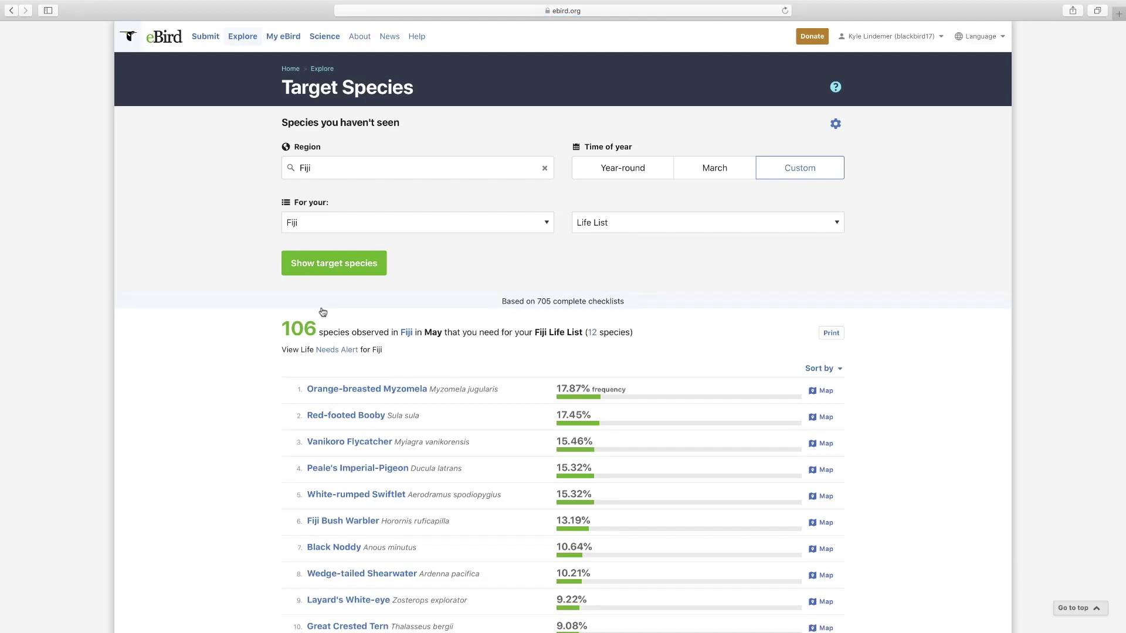
scroll(325, 307, down, 5)
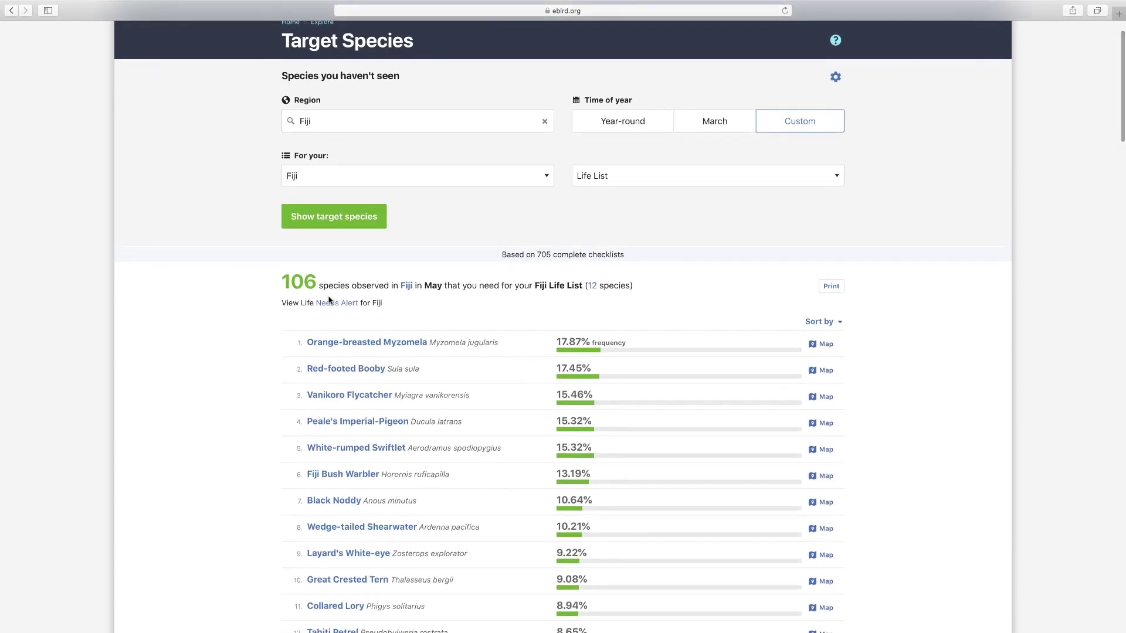
scroll(329, 299, down, 5)
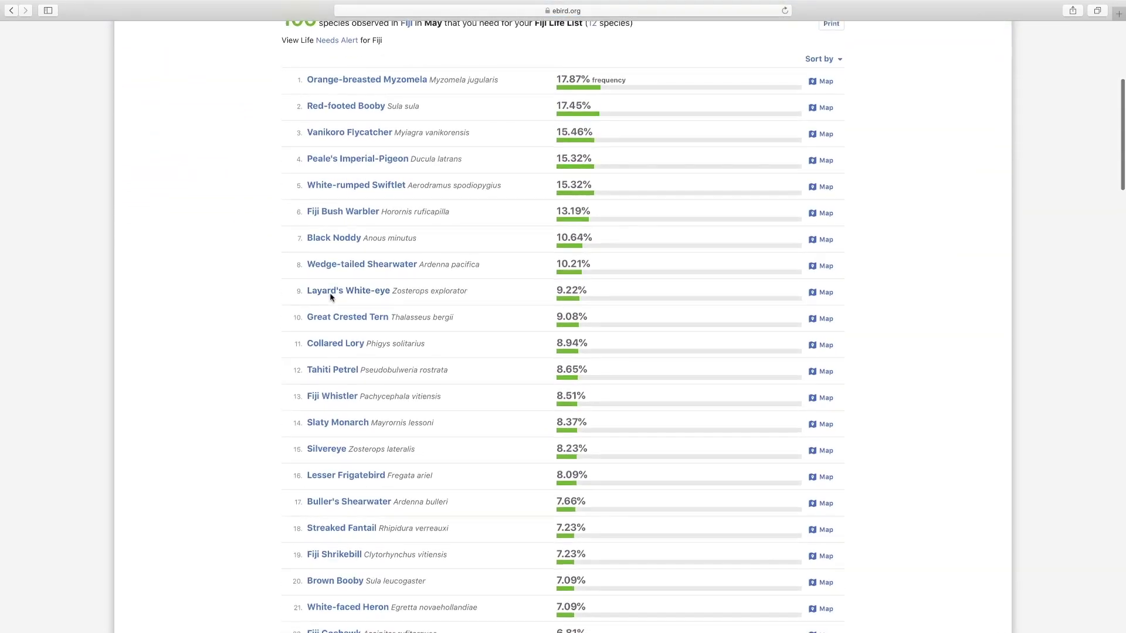
scroll(330, 299, up, 3)
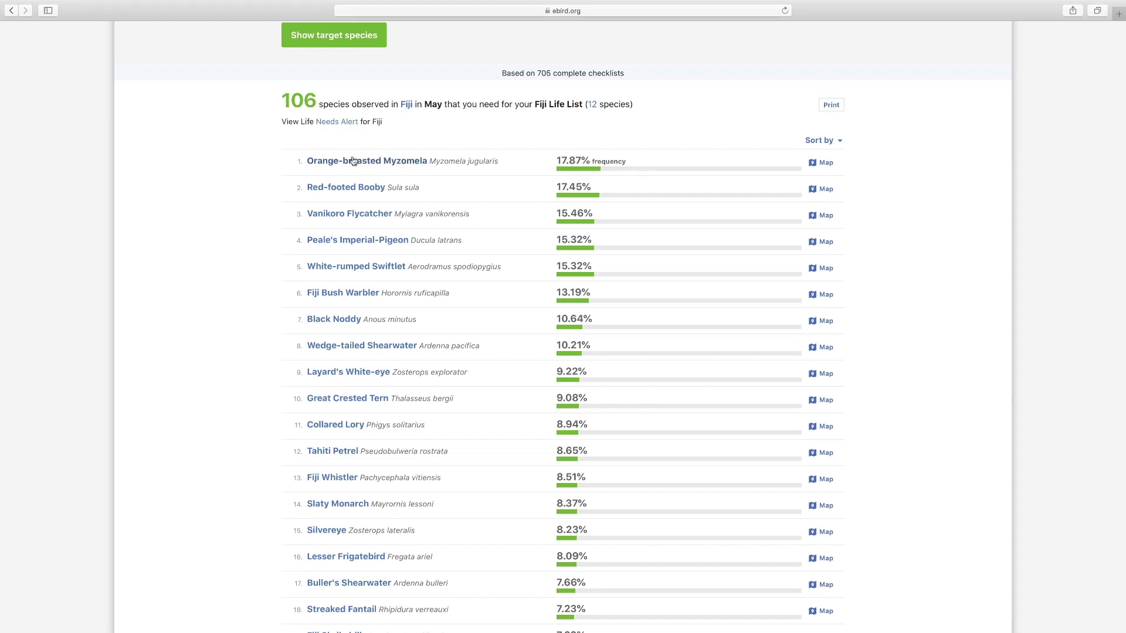
scroll(392, 249, down, 18)
scroll(392, 249, down, 20)
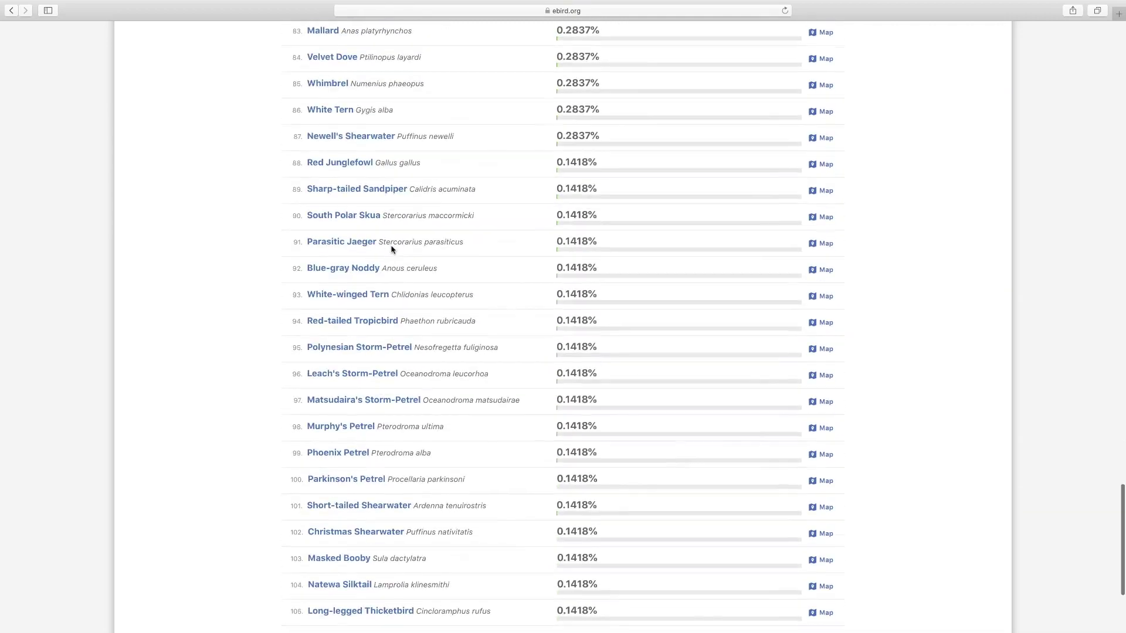
scroll(391, 248, down, 3)
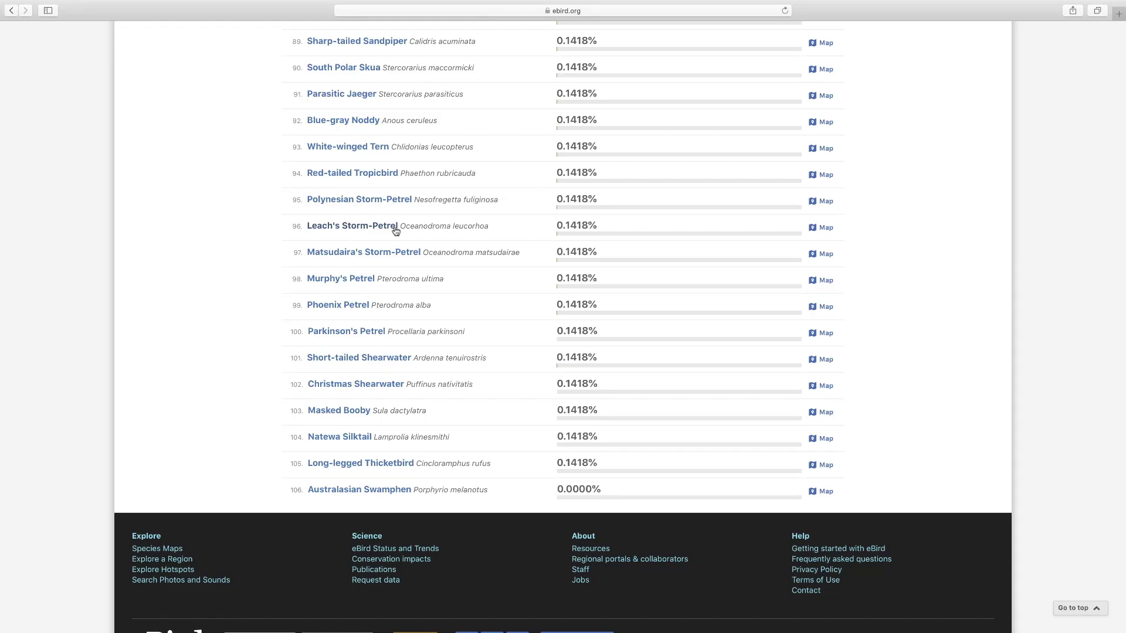
scroll(395, 231, up, 20)
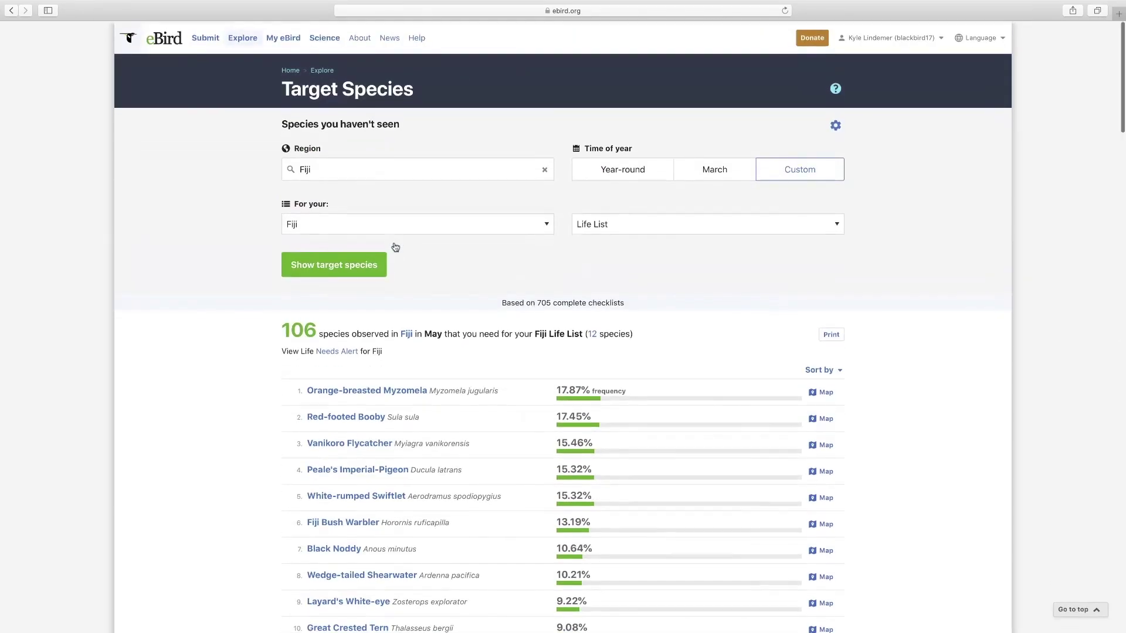
click(825, 390)
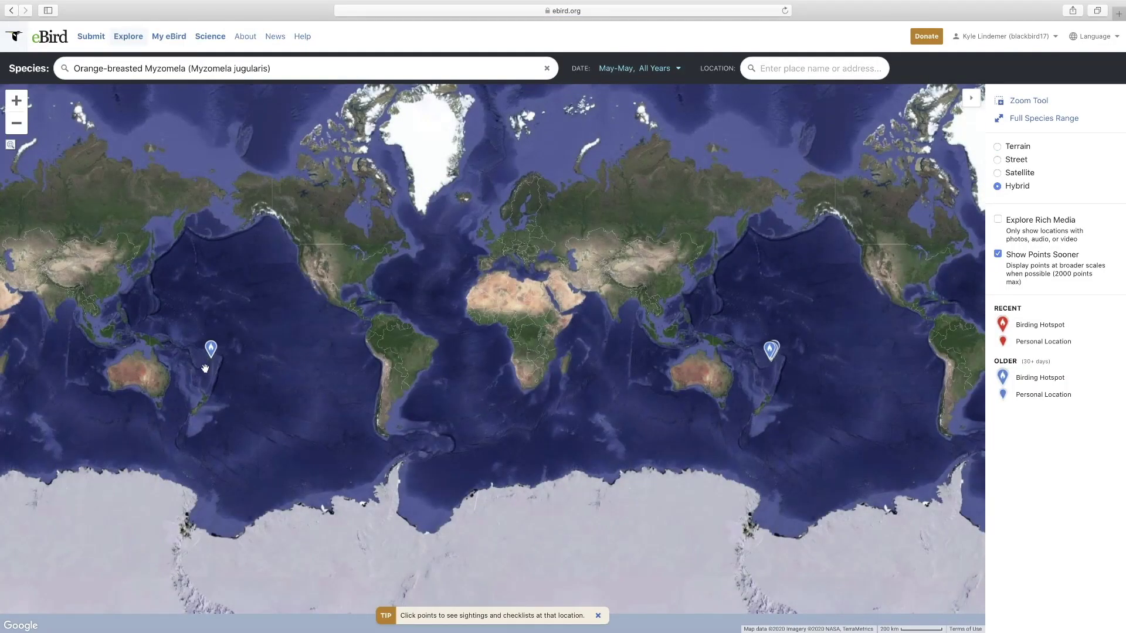
scroll(205, 369, up, 2)
scroll(210, 366, up, 2)
scroll(212, 363, up, 2)
scroll(221, 319, up, 2)
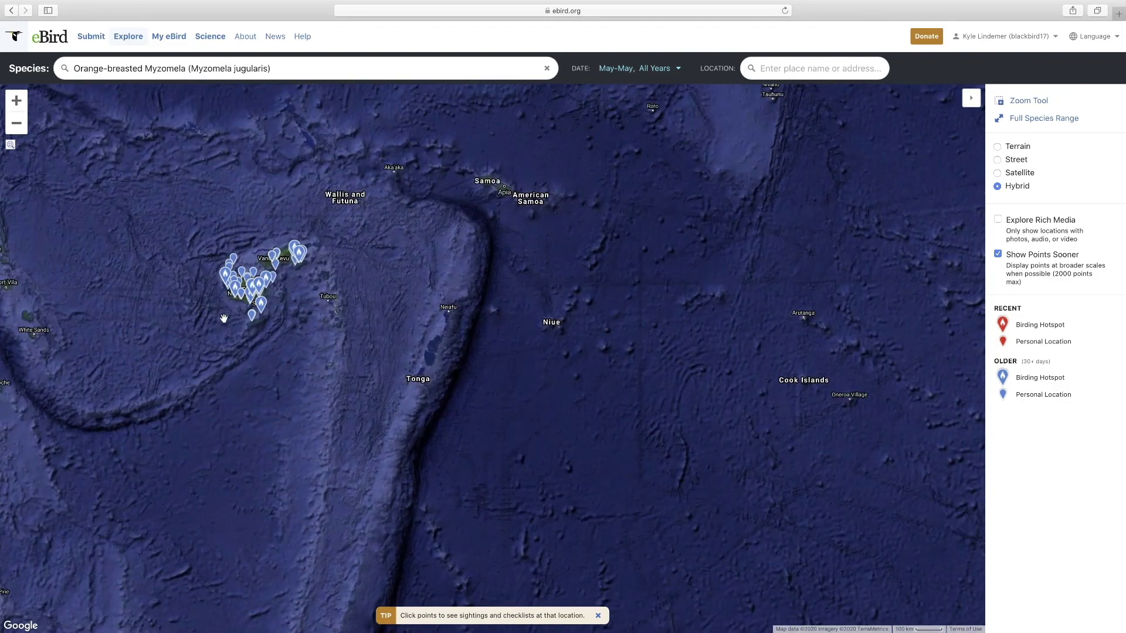
scroll(224, 318, up, 2)
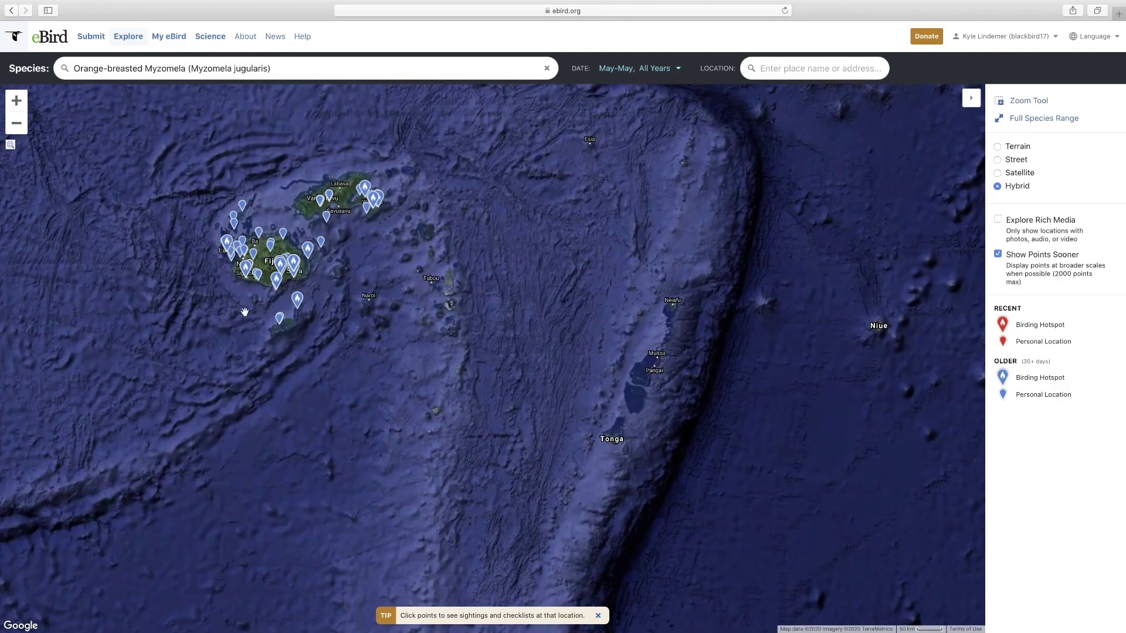
click(277, 282)
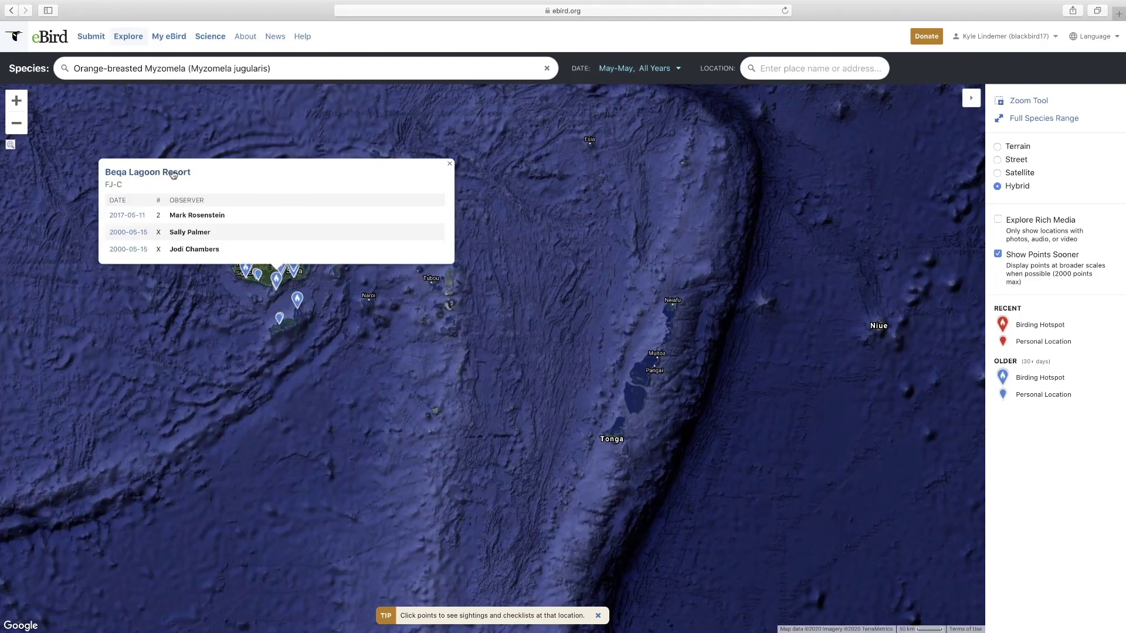
click(12, 11)
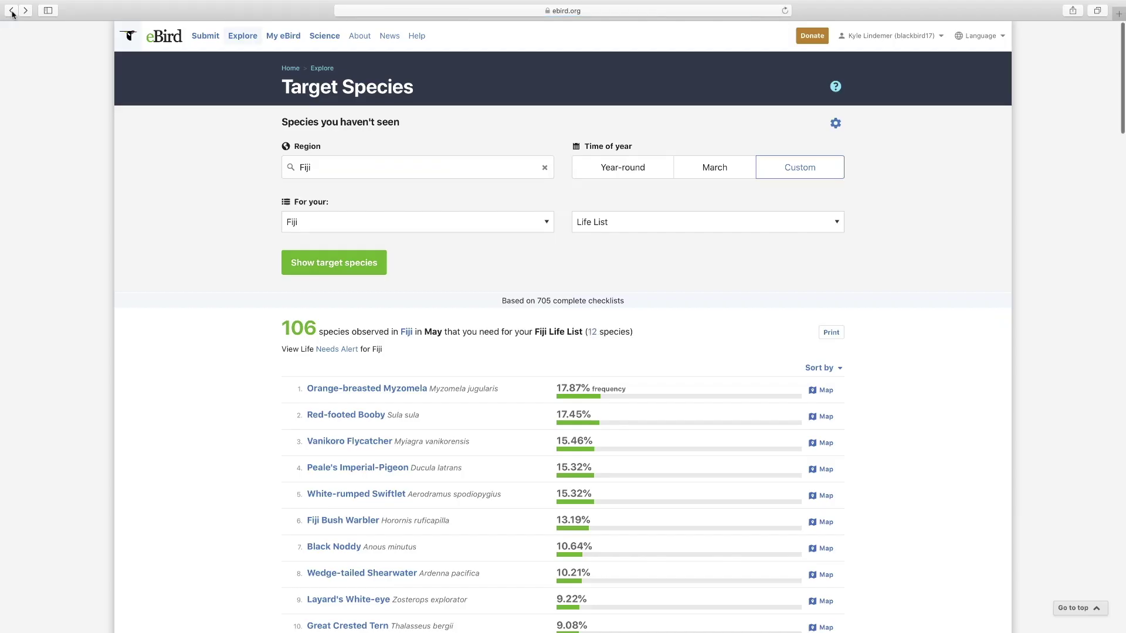
- Return to the Explore page and type 'calif' into the Explore Regions search box
click(12, 11)
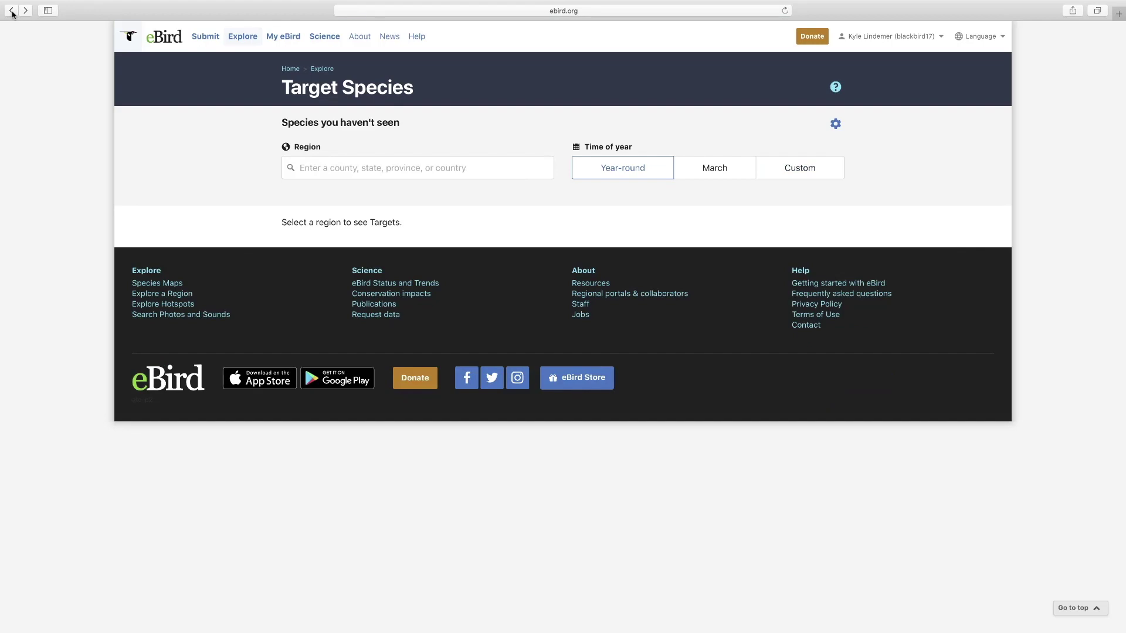
click(12, 10)
scroll(208, 261, down, 3)
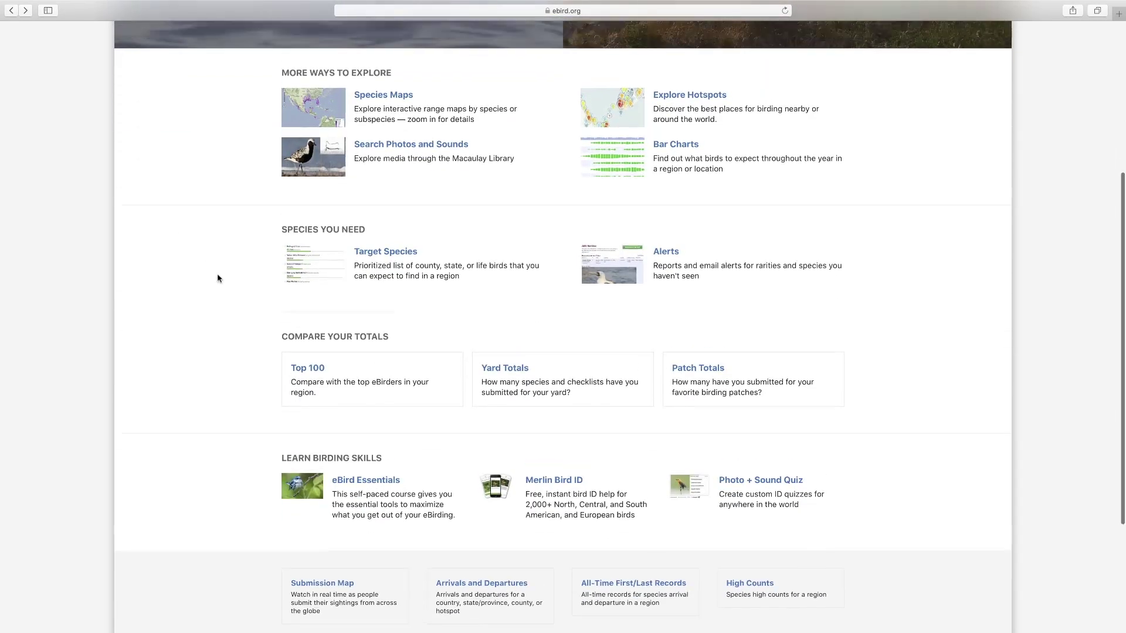
scroll(215, 278, up, 5)
click(731, 234)
text(calif)
- Open California, United States, view its First Seen and High Counts lists, then Bar Charts
click(722, 254)
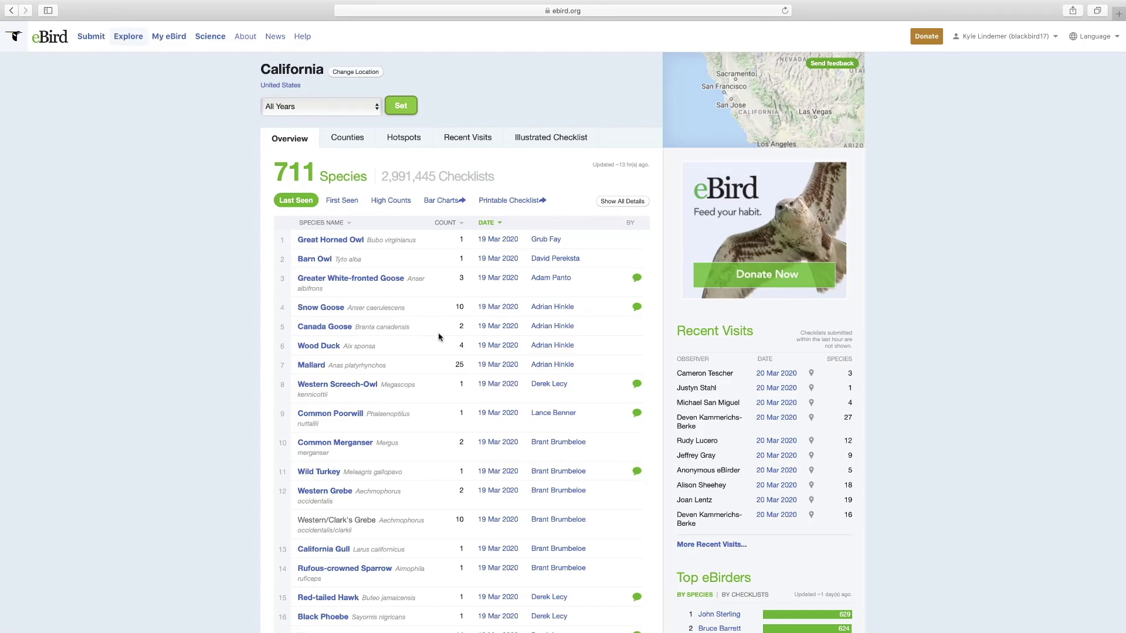
scroll(438, 337, down, 1)
scroll(439, 337, down, 1)
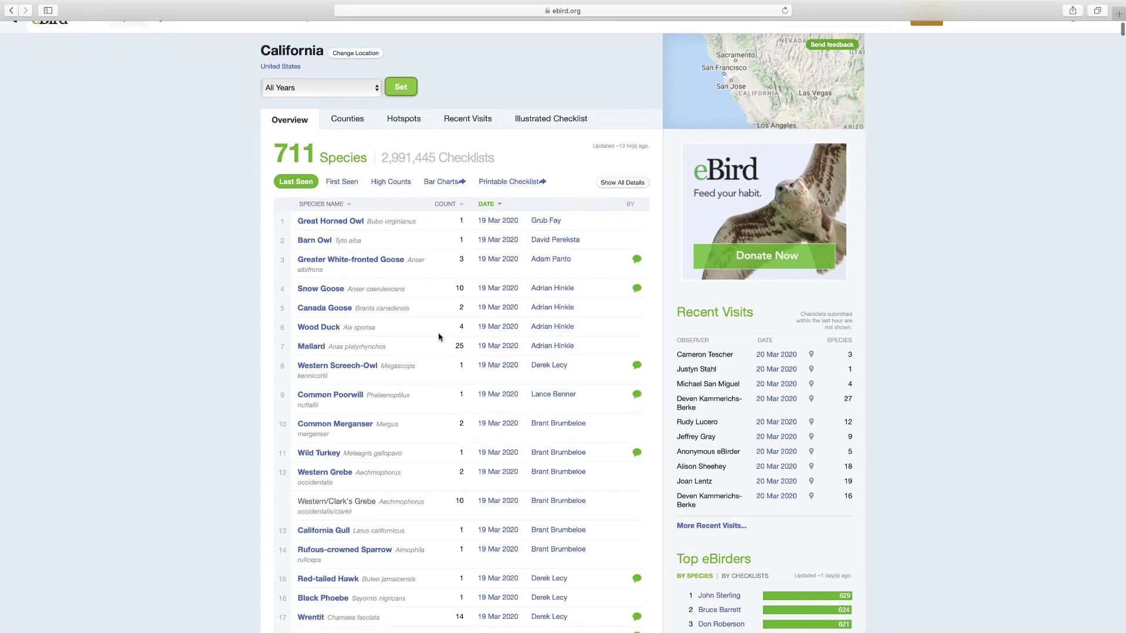
scroll(438, 338, up, 1)
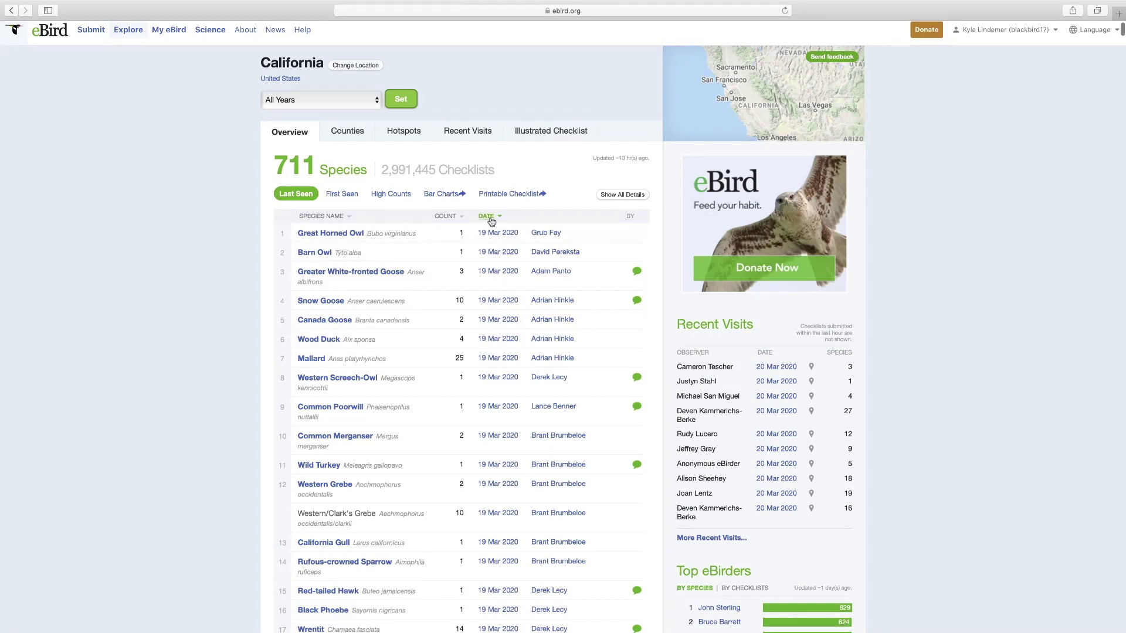
click(349, 196)
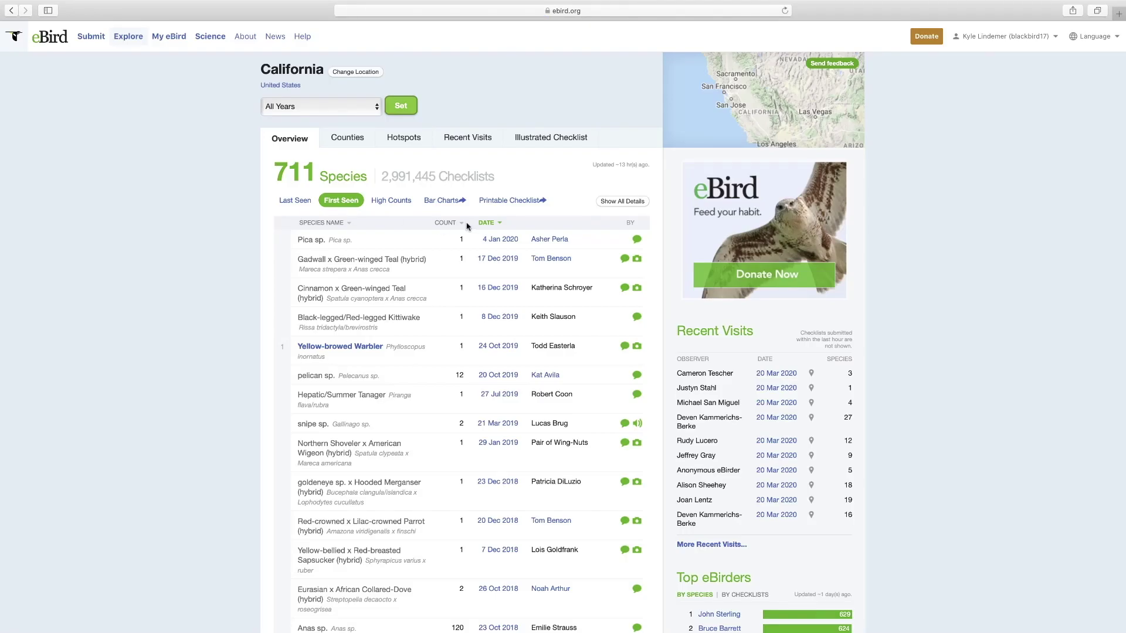
click(394, 202)
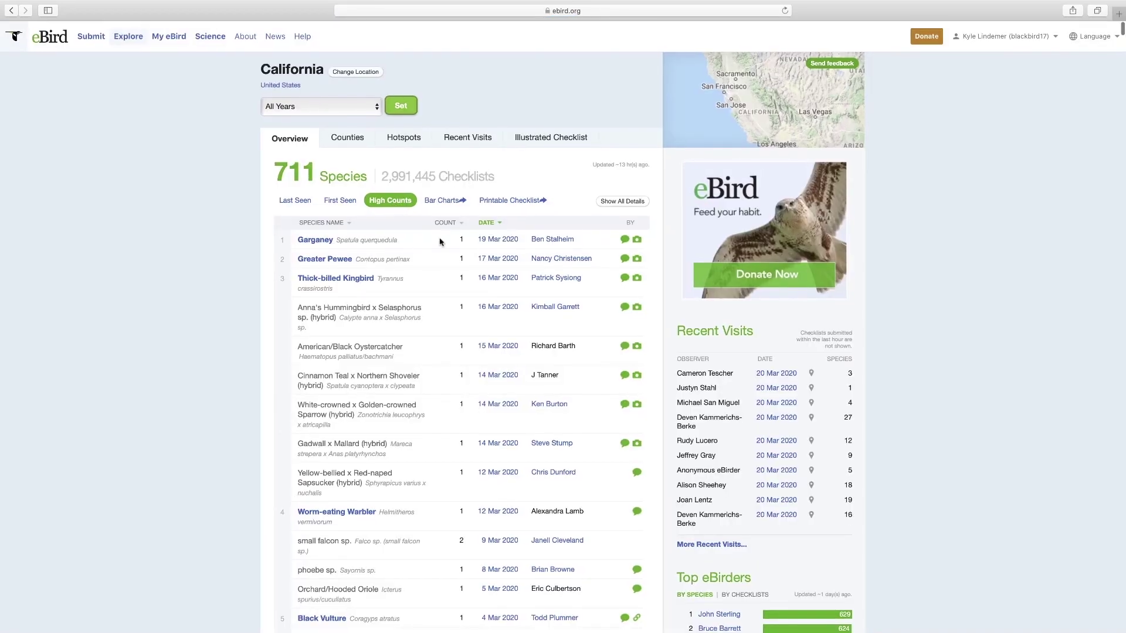
click(443, 203)
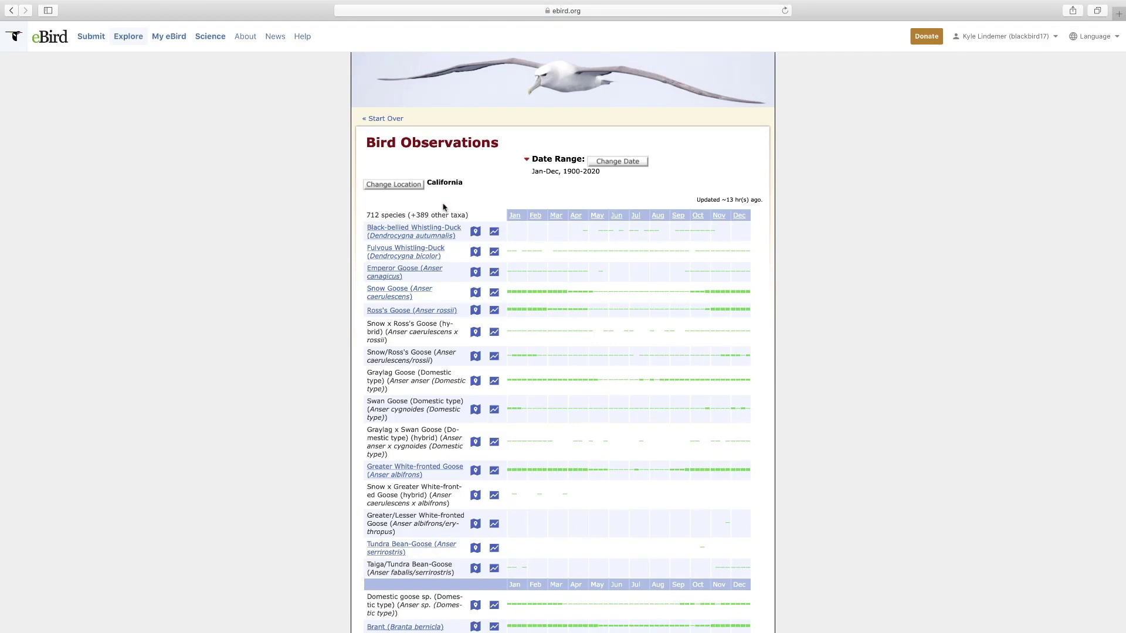
- Start over at the Explore page and open the Explore Hotspots map
click(382, 119)
click(704, 349)
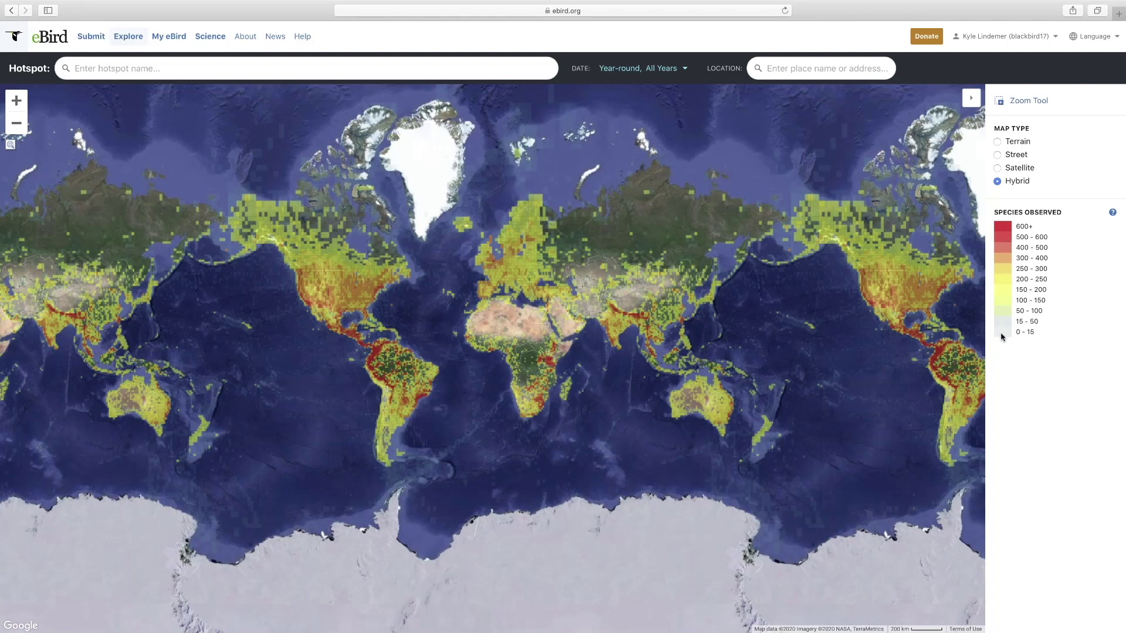
- Jump the hotspot map to Dane County and view the Nine Springs Natural Area details
drag(839, 350, 478, 376)
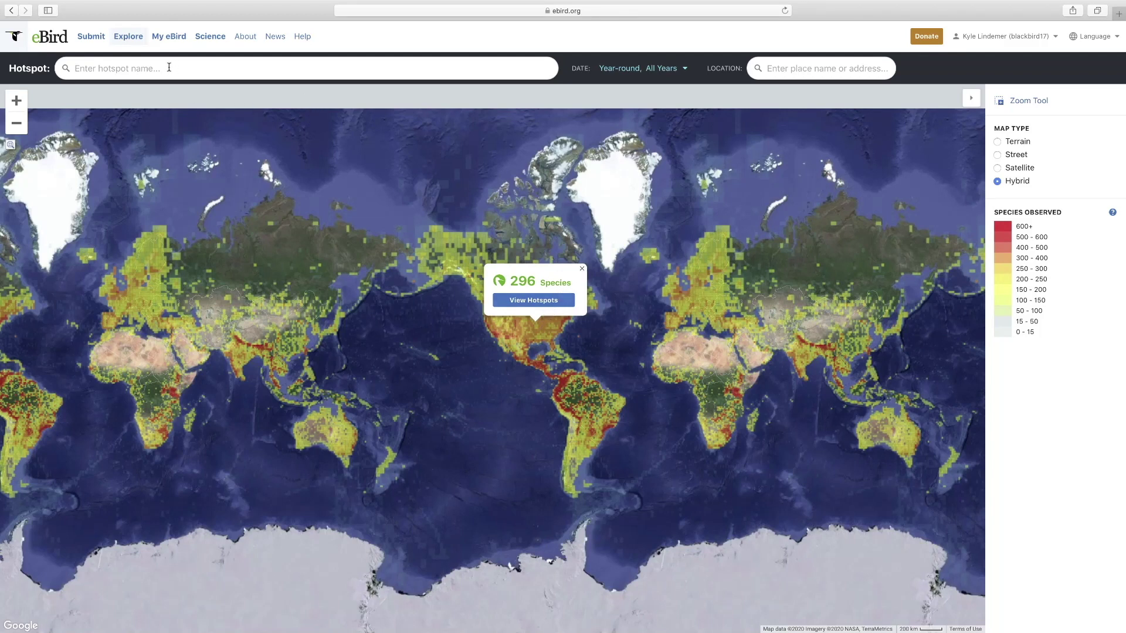
click(582, 268)
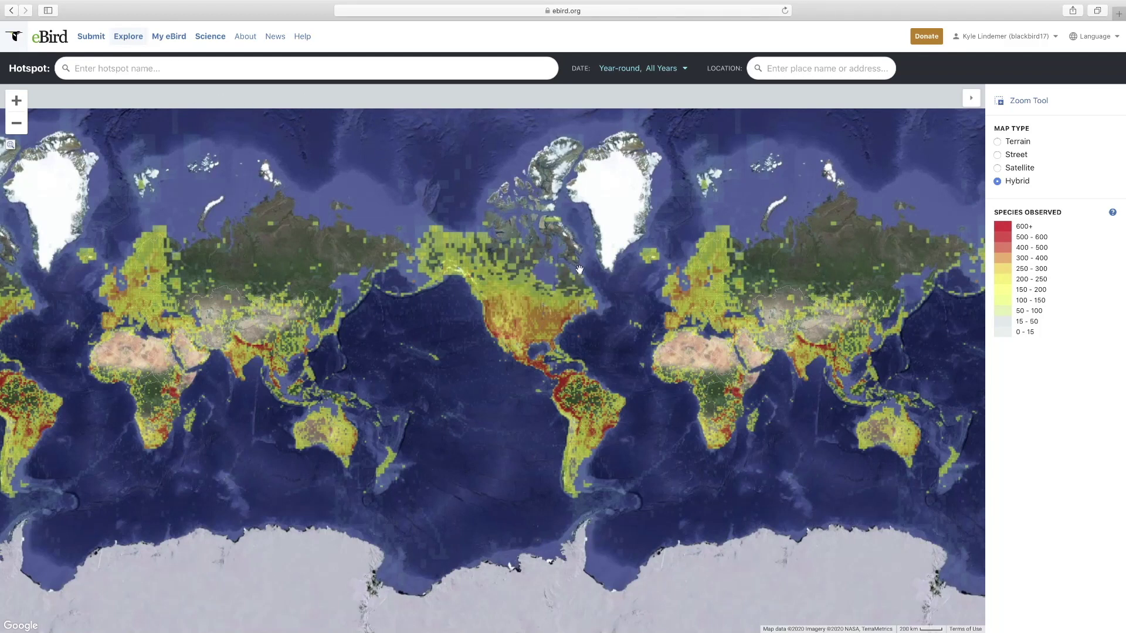
click(786, 68)
text(dane)
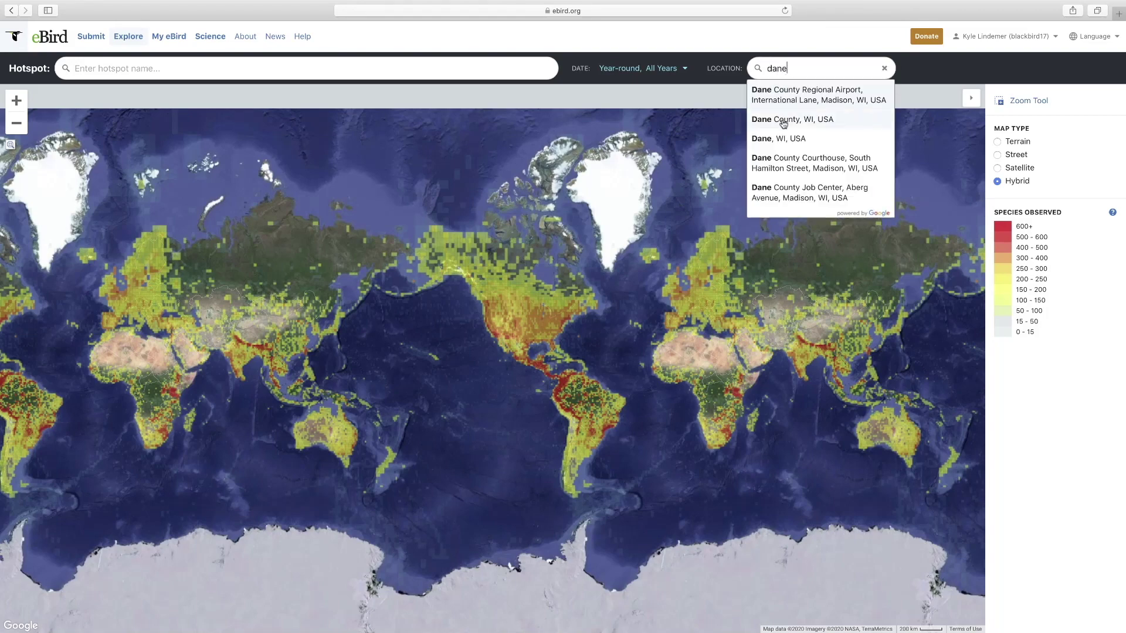
click(783, 119)
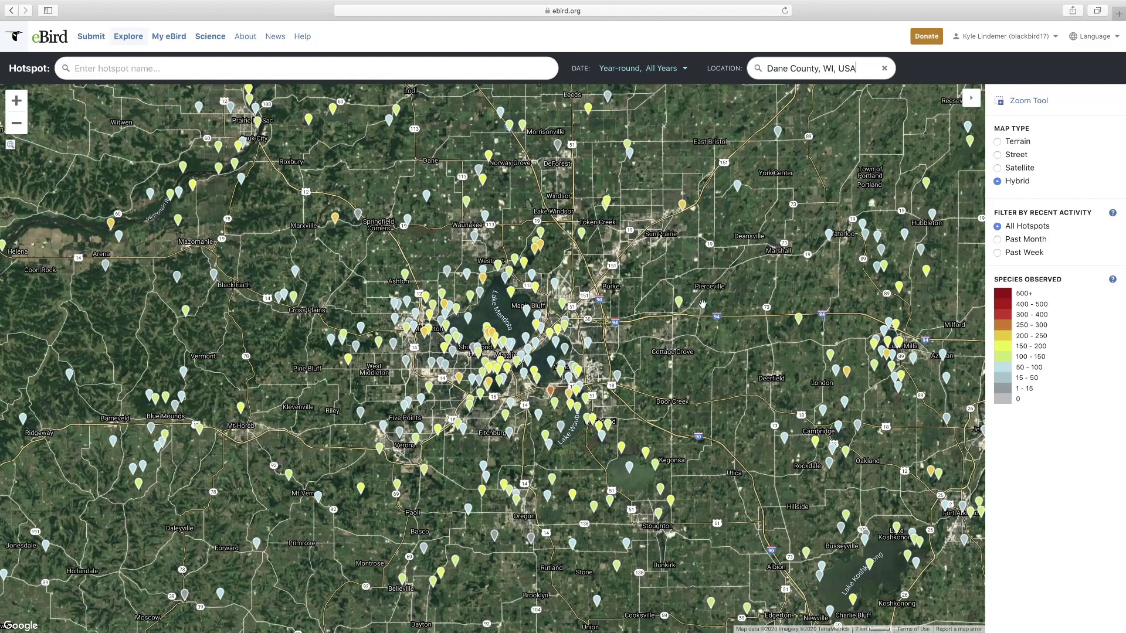
mouse_move(551, 397)
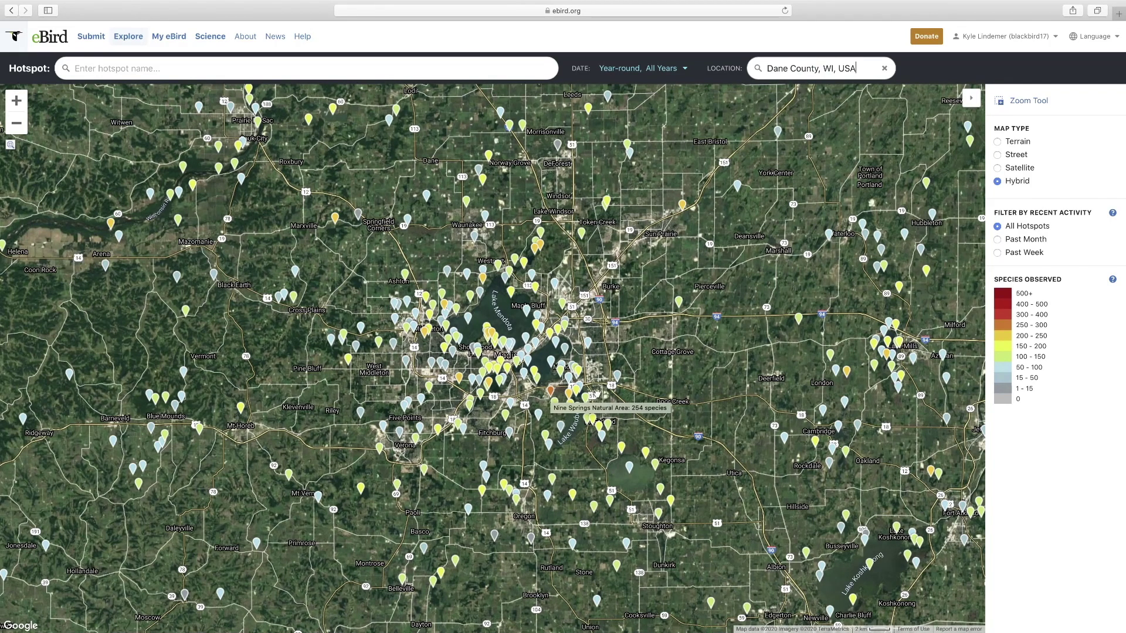
click(551, 392)
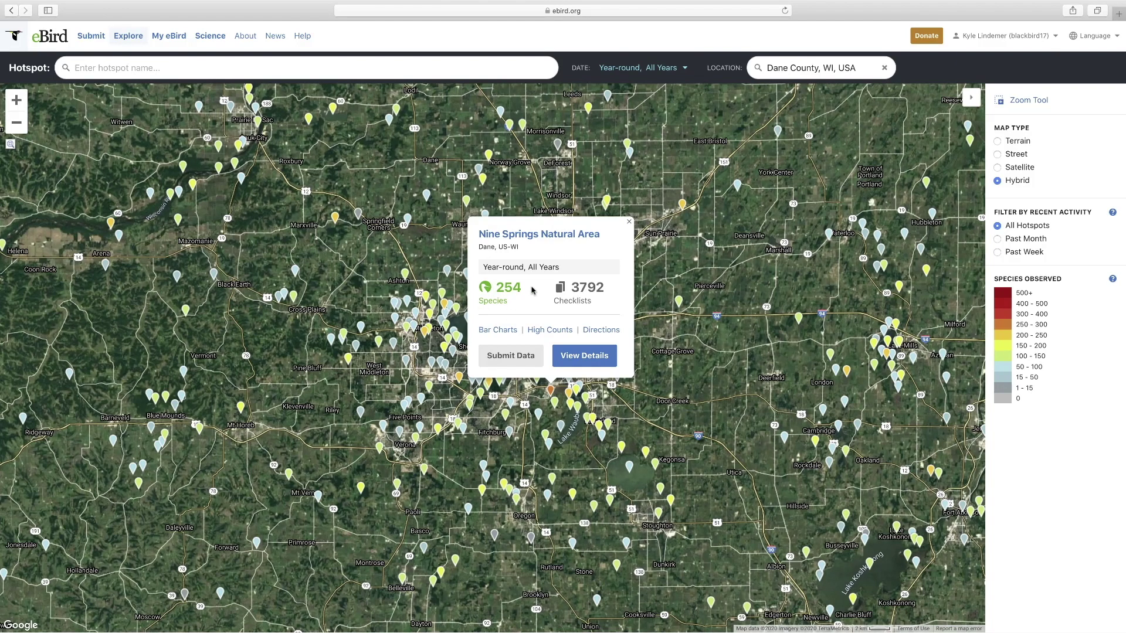
click(628, 221)
- Check Goose Pond in Columbia County (218 species, 2252 checklists), then return to Explore
click(786, 75)
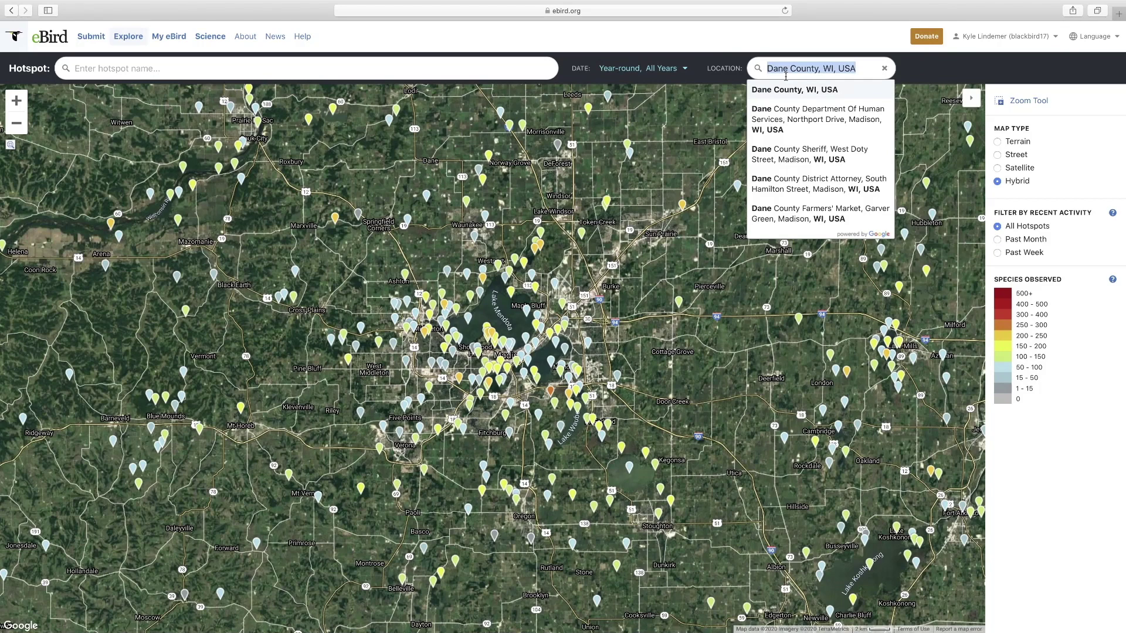
text(columbia)
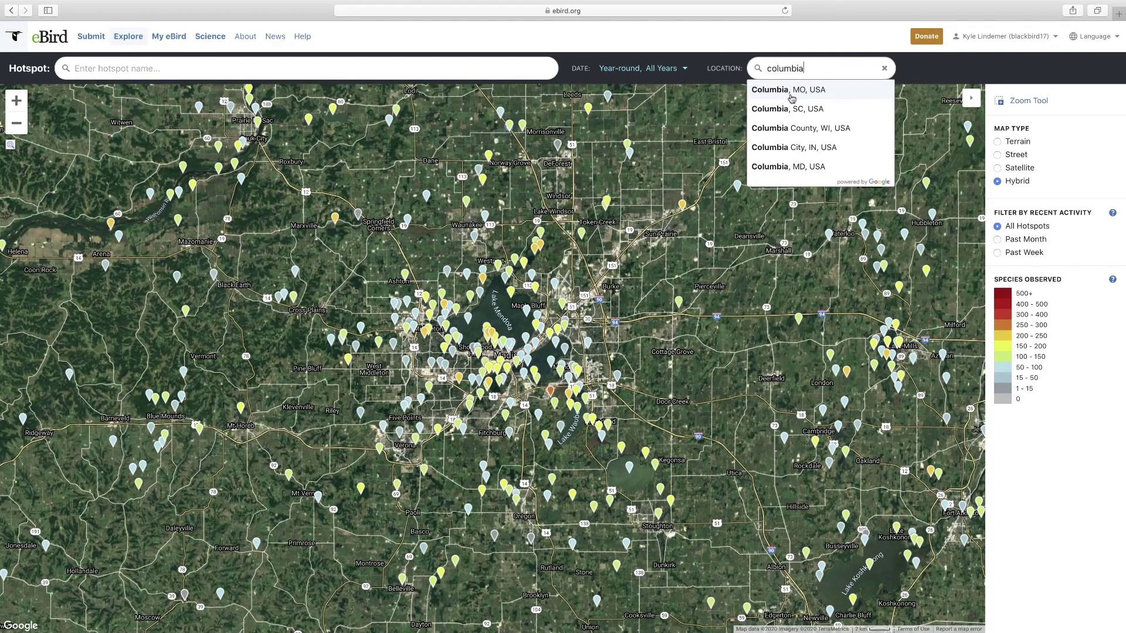
click(784, 127)
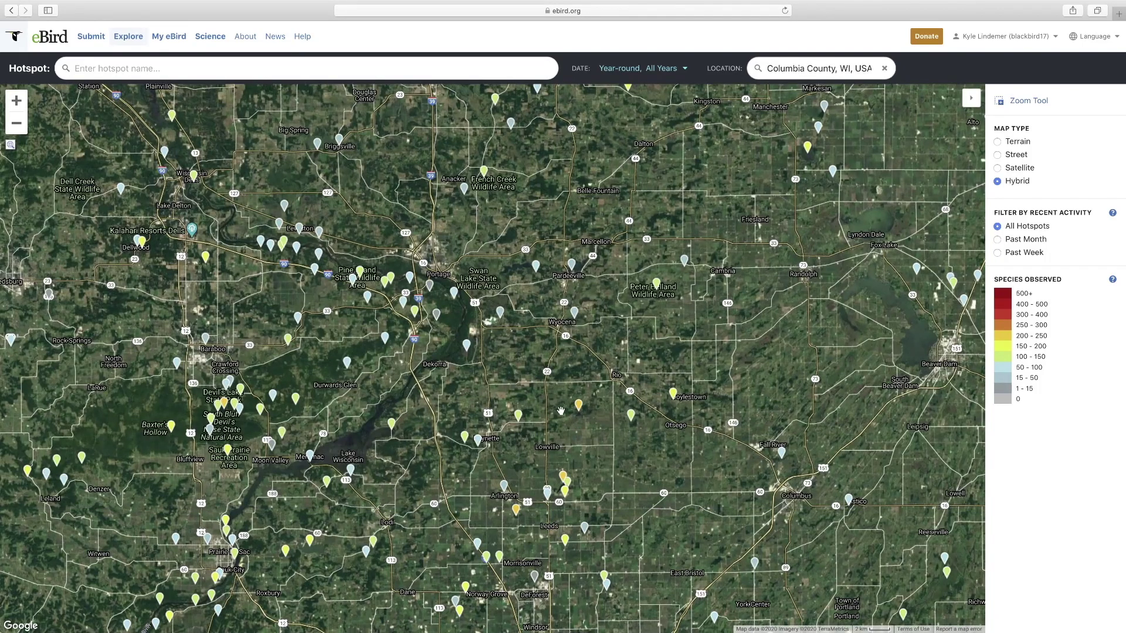
scroll(528, 448, down, 5)
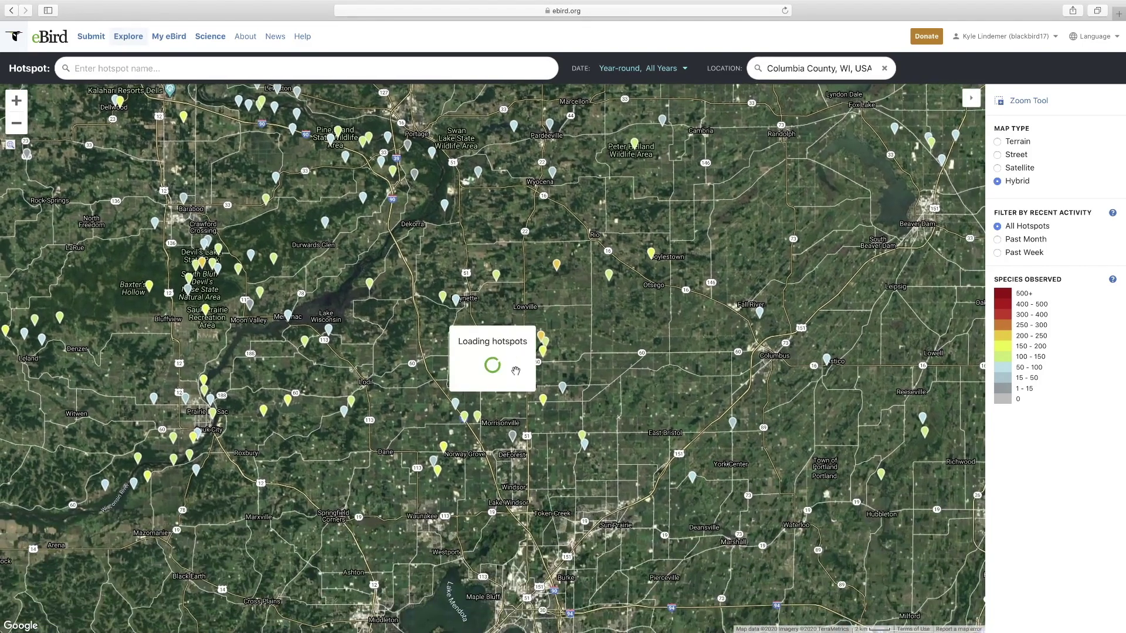
click(496, 372)
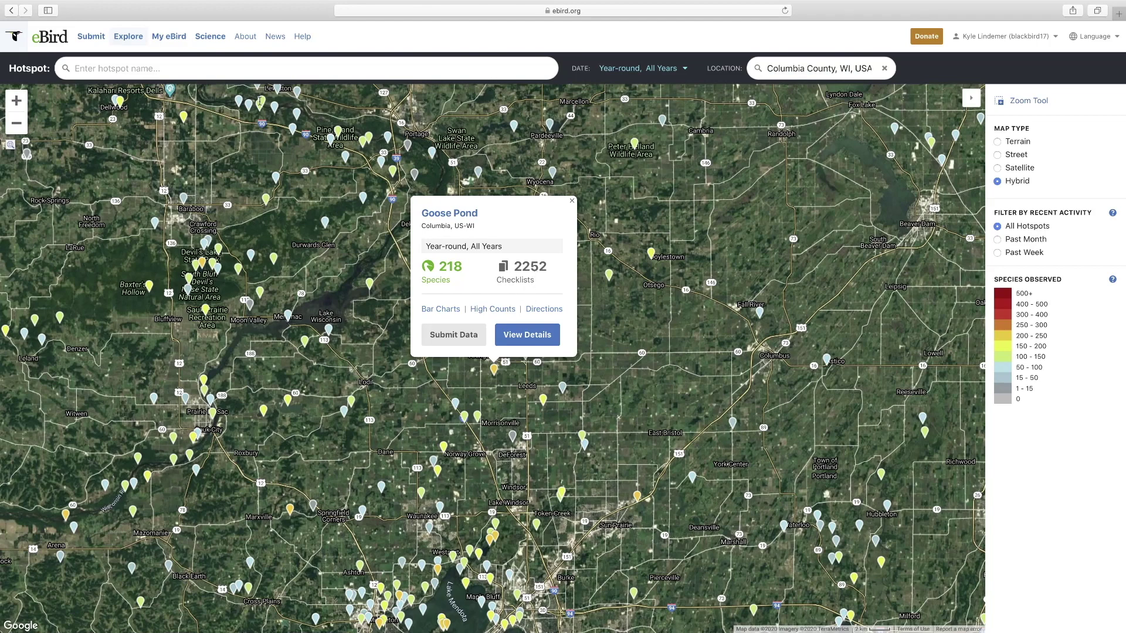
click(133, 37)
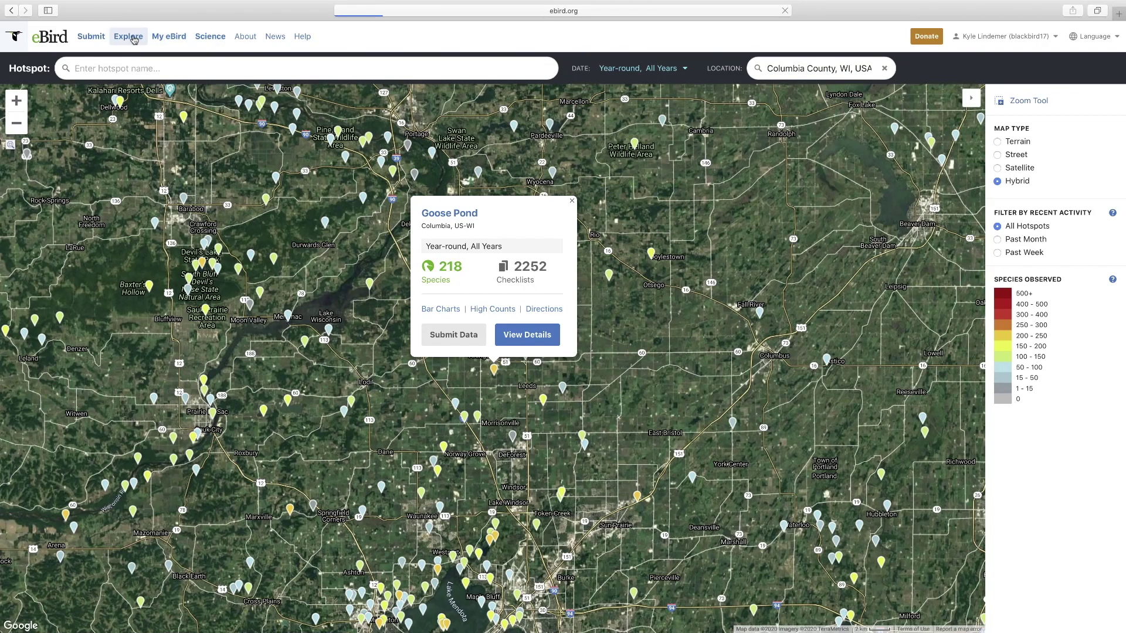
scroll(372, 260, down, 2)
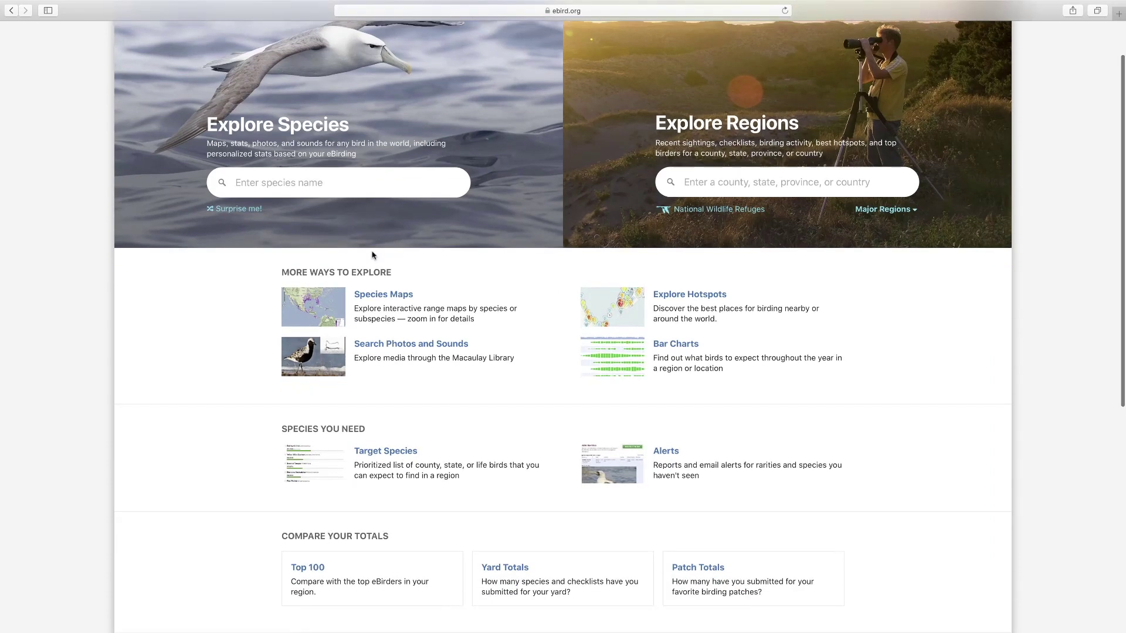
- Start a bar chart for hotspots in Wisconsin
click(686, 348)
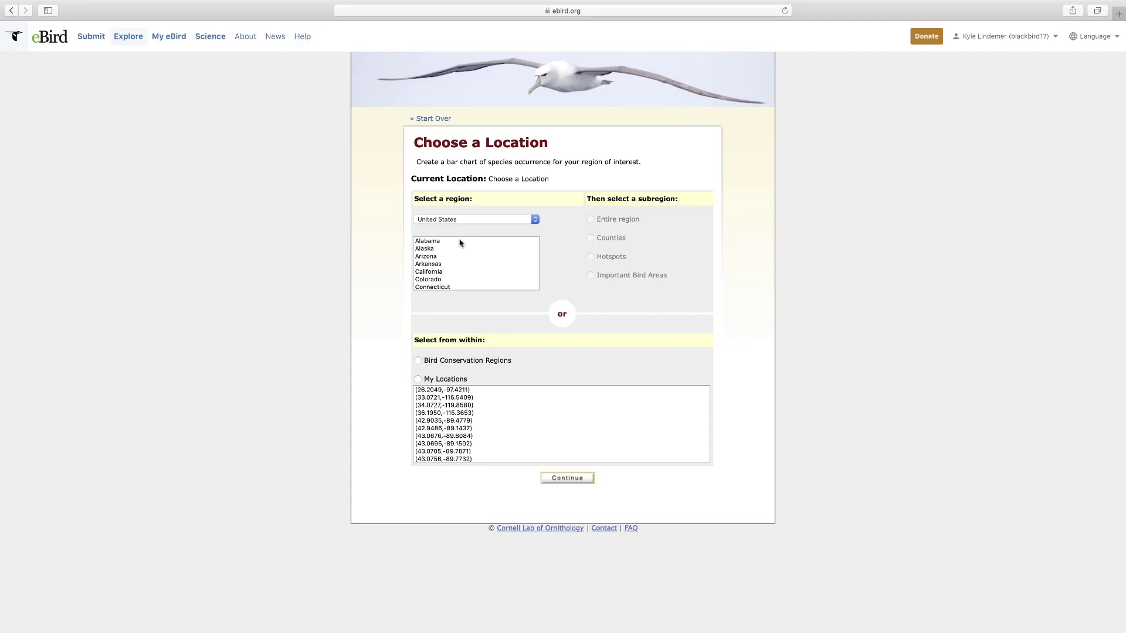
scroll(490, 276, down, 10)
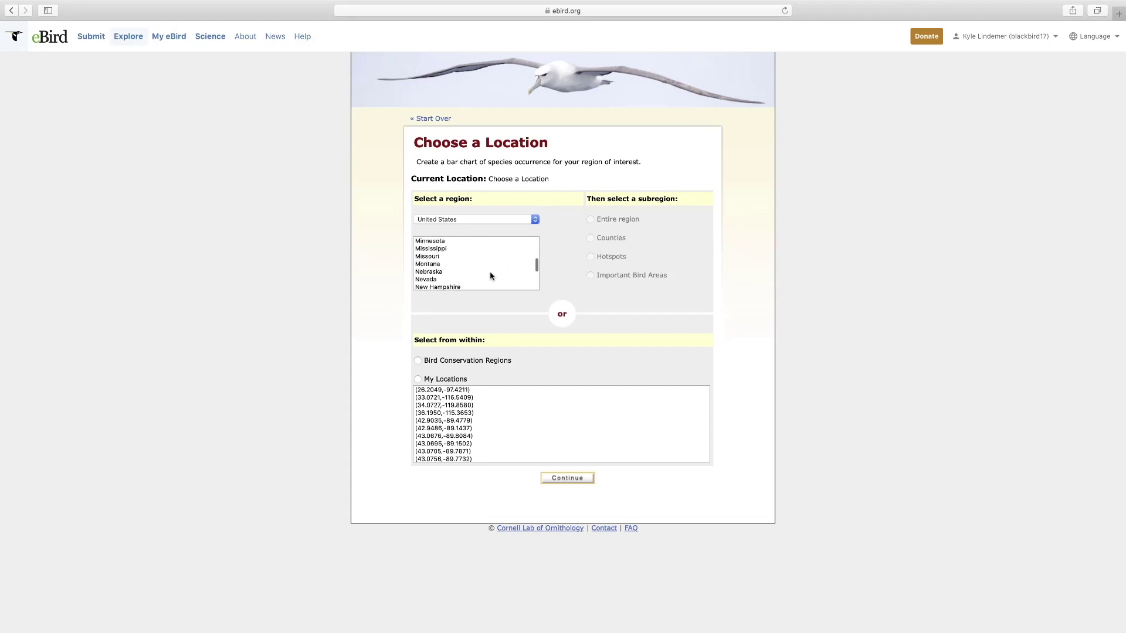
click(441, 280)
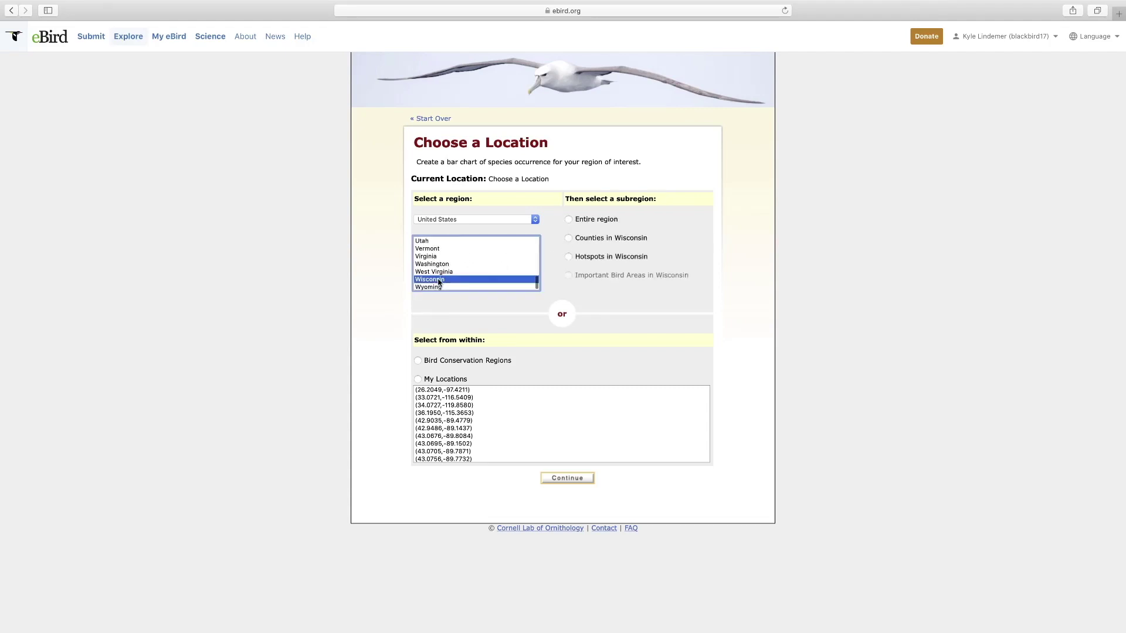
click(568, 258)
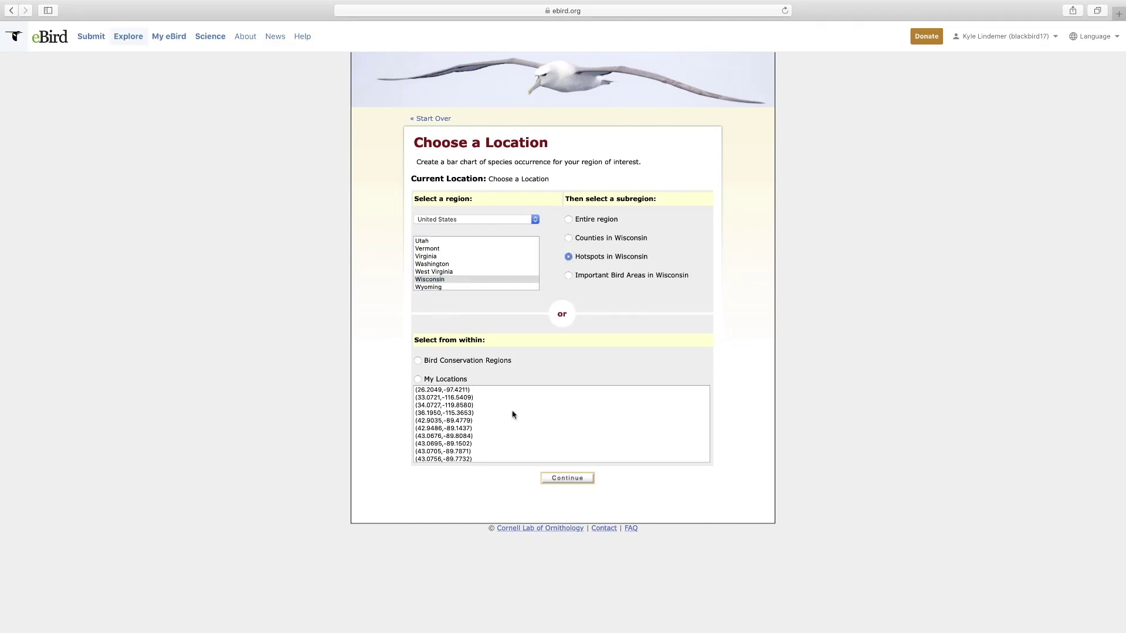
click(584, 479)
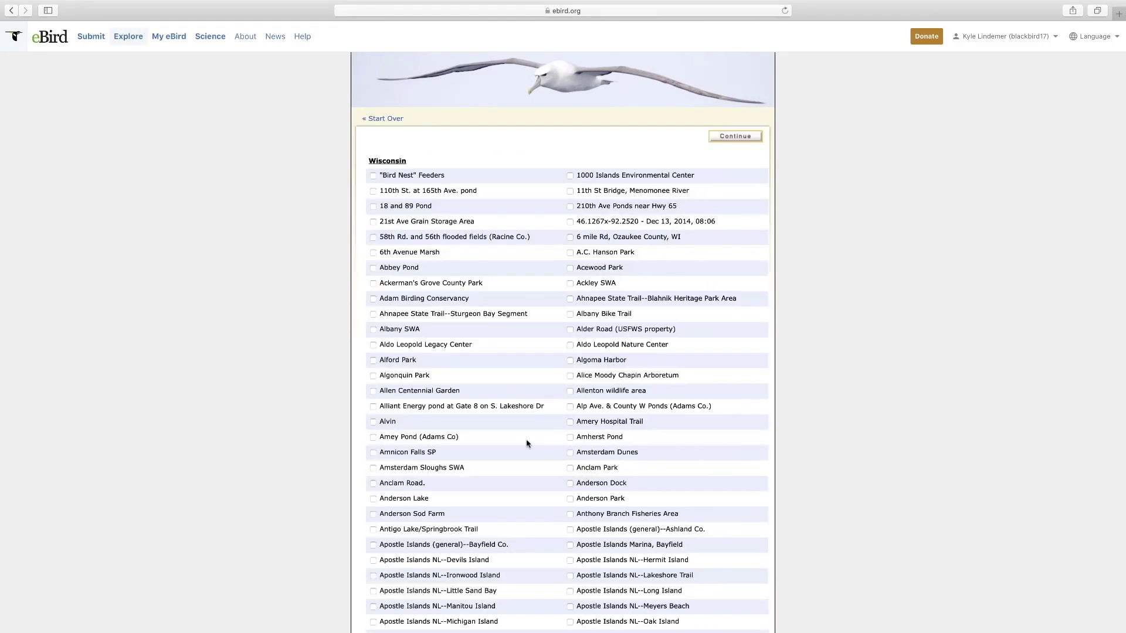
- Generate the bar chart for Buena Vista Grasslands/Marsh--Townline Rd
scroll(519, 447, down, 1)
scroll(520, 447, down, 10)
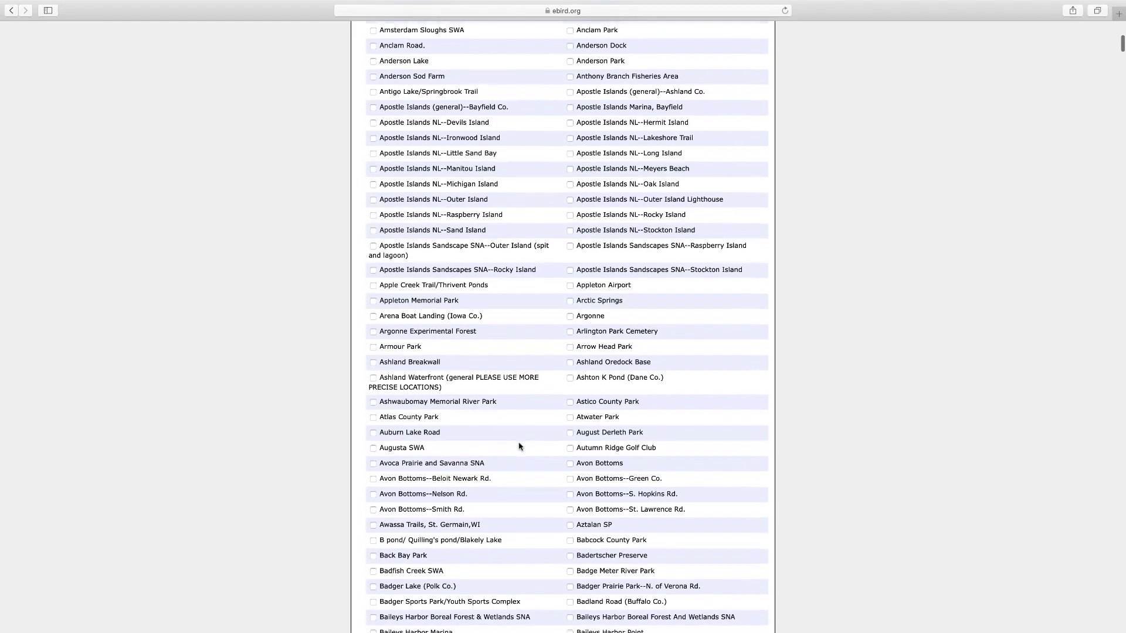
scroll(520, 447, down, 7)
scroll(519, 447, down, 2)
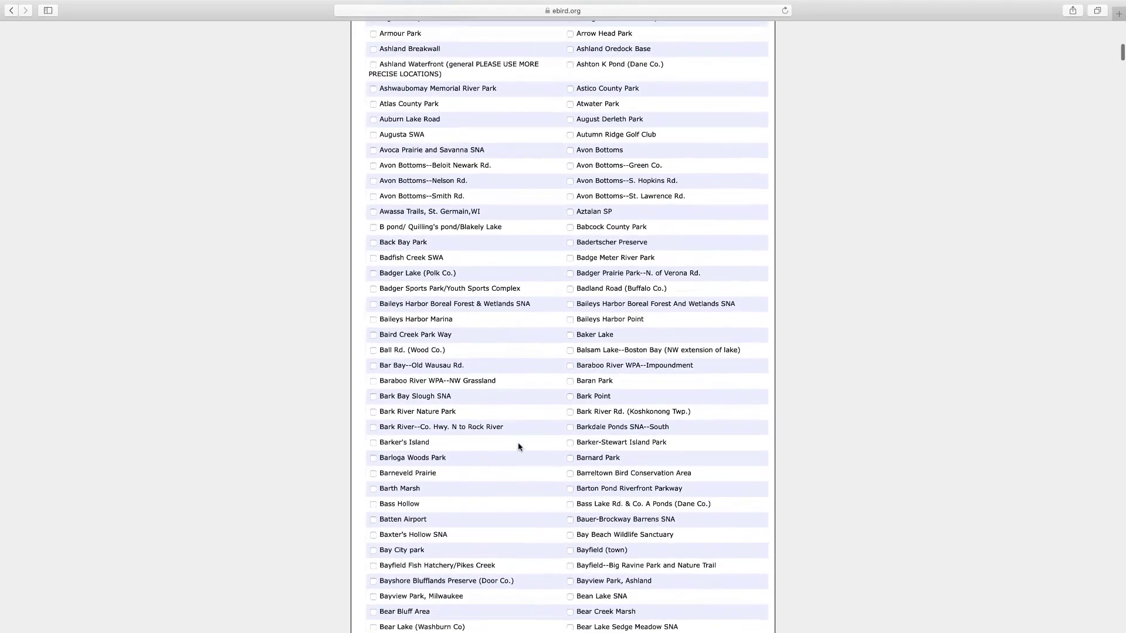
scroll(518, 447, down, 20)
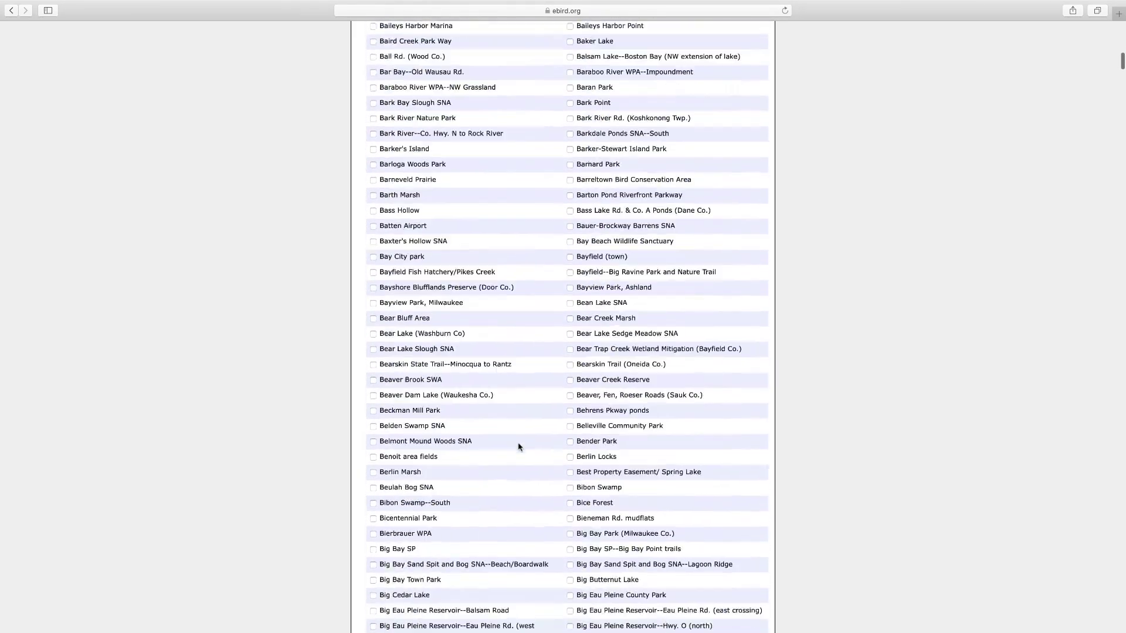
scroll(518, 444, down, 11)
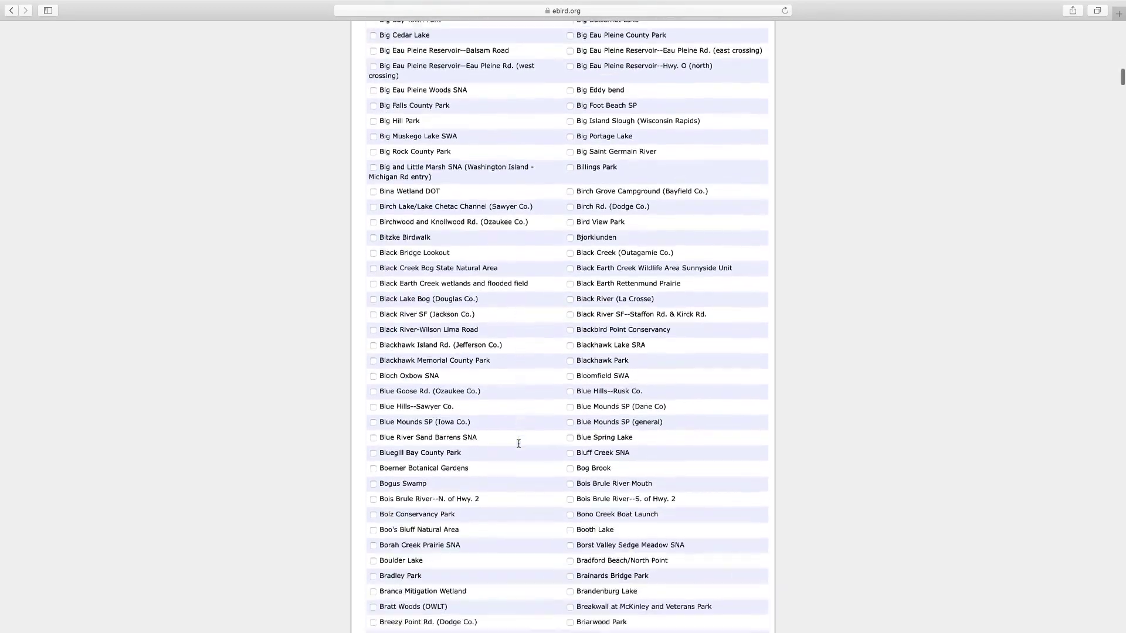
scroll(518, 447, down, 2)
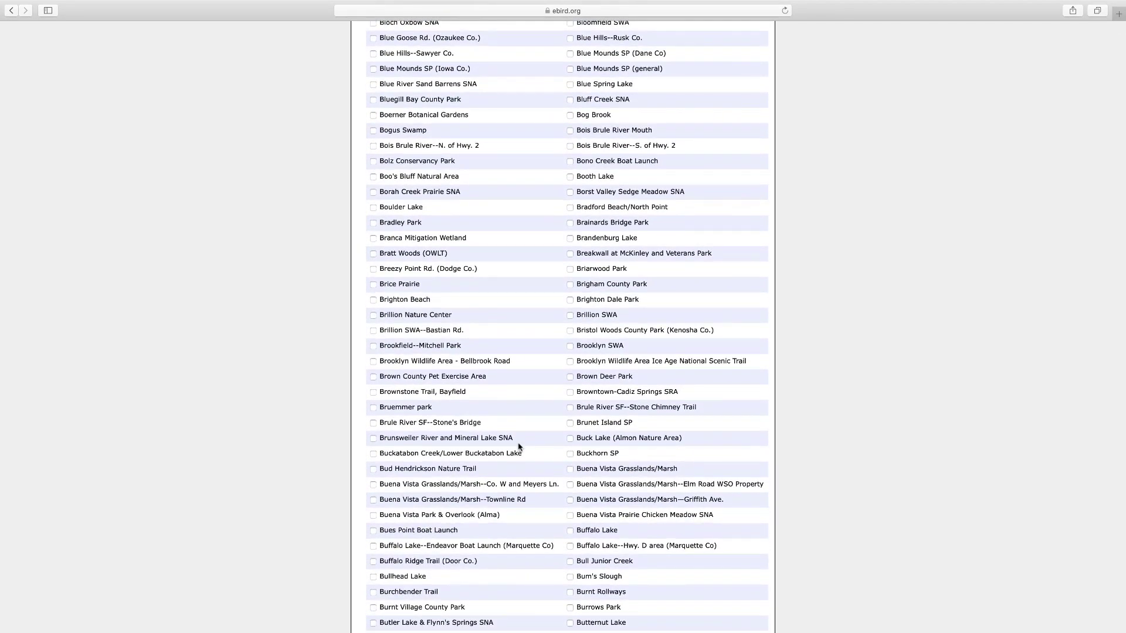
scroll(518, 447, down, 2)
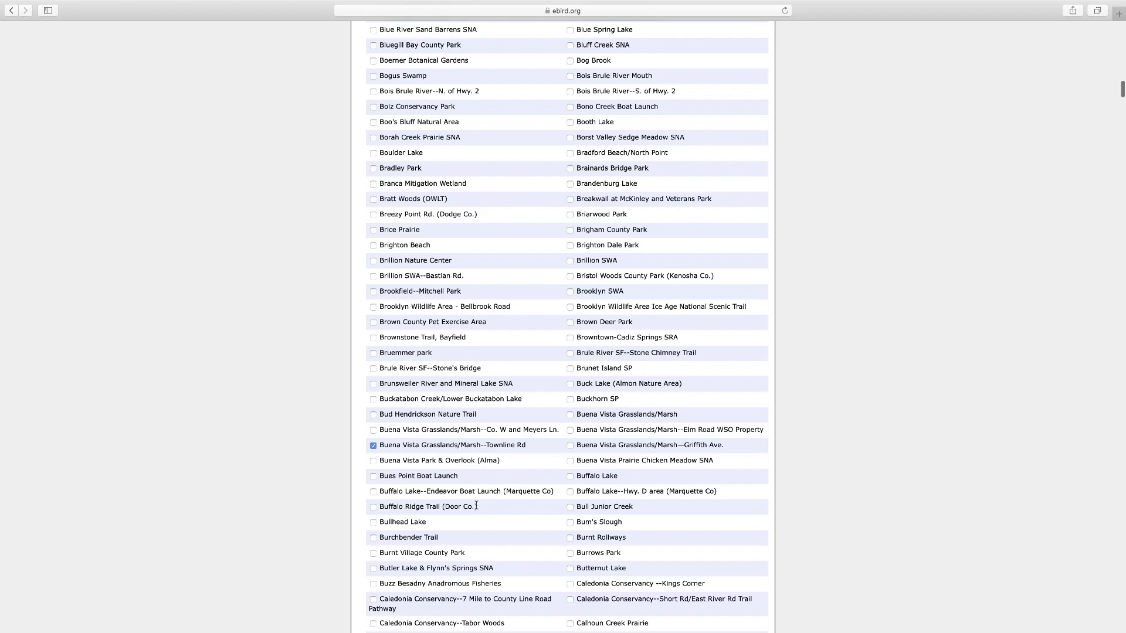
scroll(476, 505, down, 20)
scroll(475, 507, down, 20)
scroll(475, 507, down, 20)
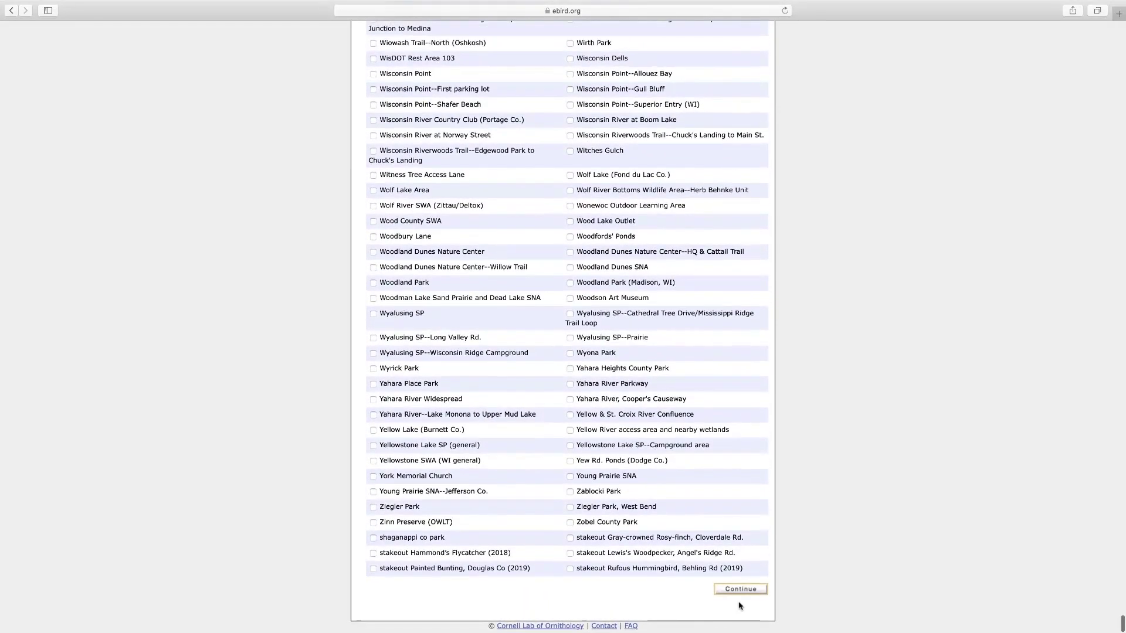
click(740, 591)
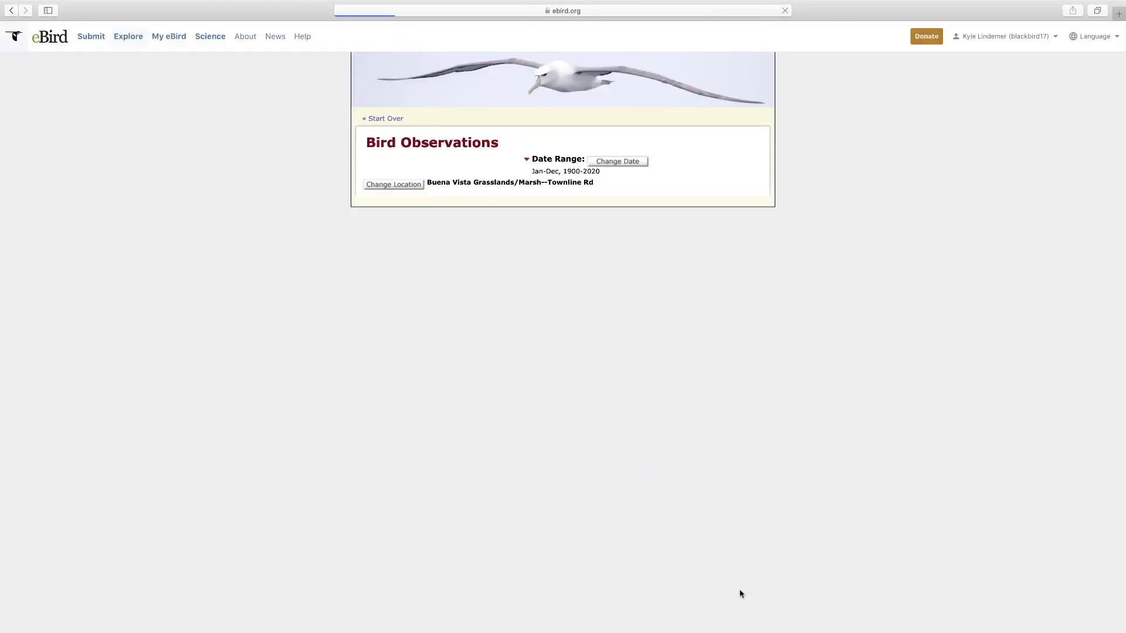
scroll(740, 592, down, 1)
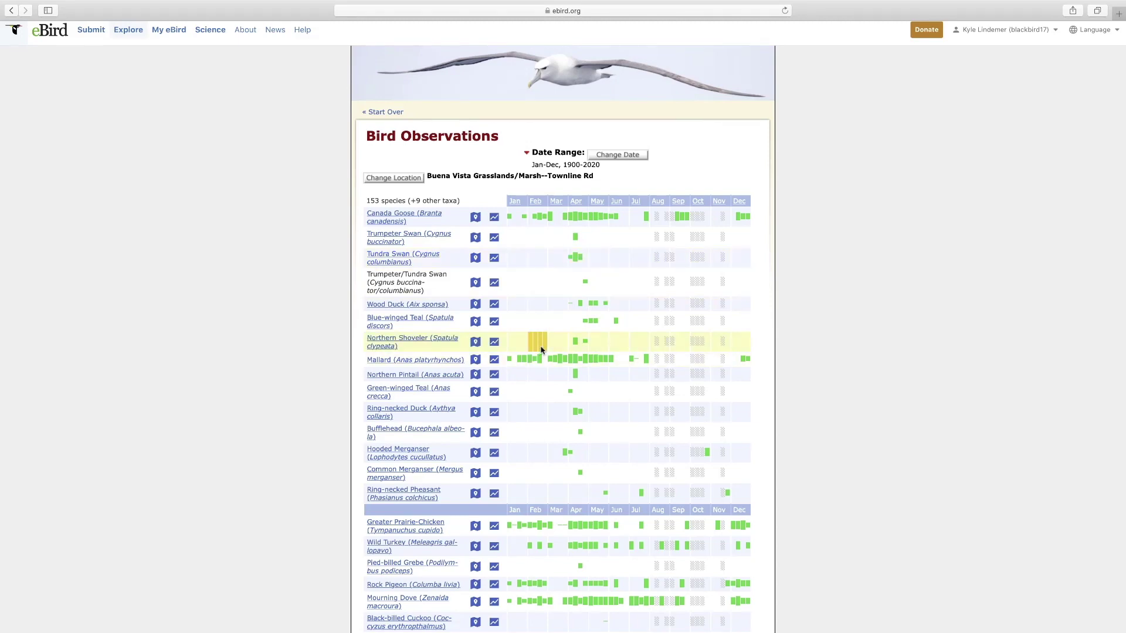
scroll(536, 344, down, 5)
scroll(538, 346, down, 1)
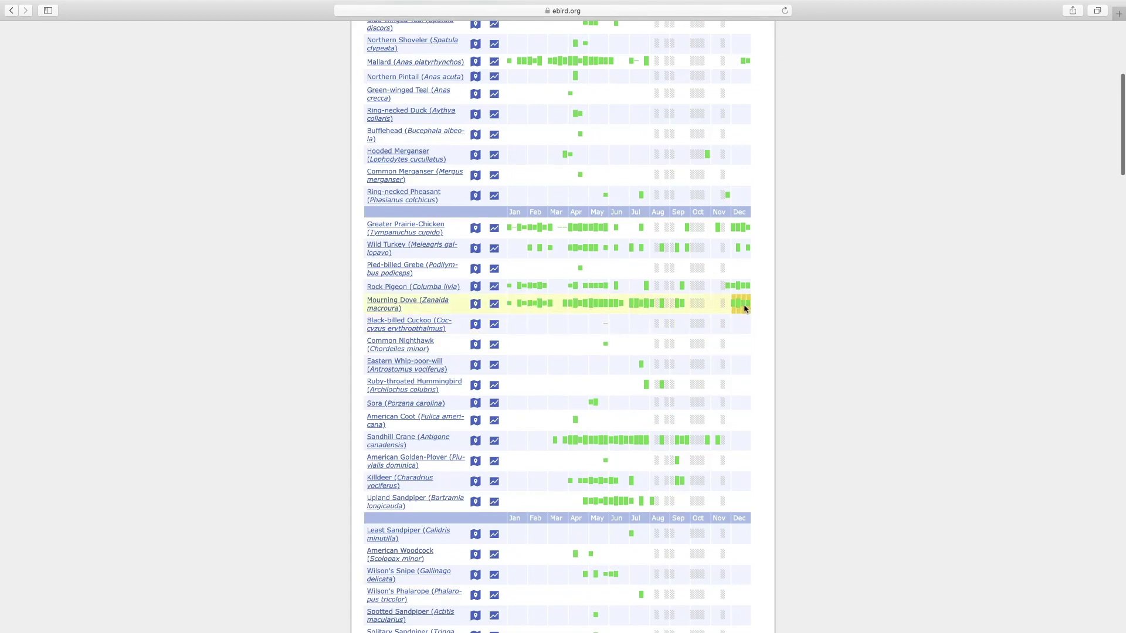
scroll(573, 386, down, 3)
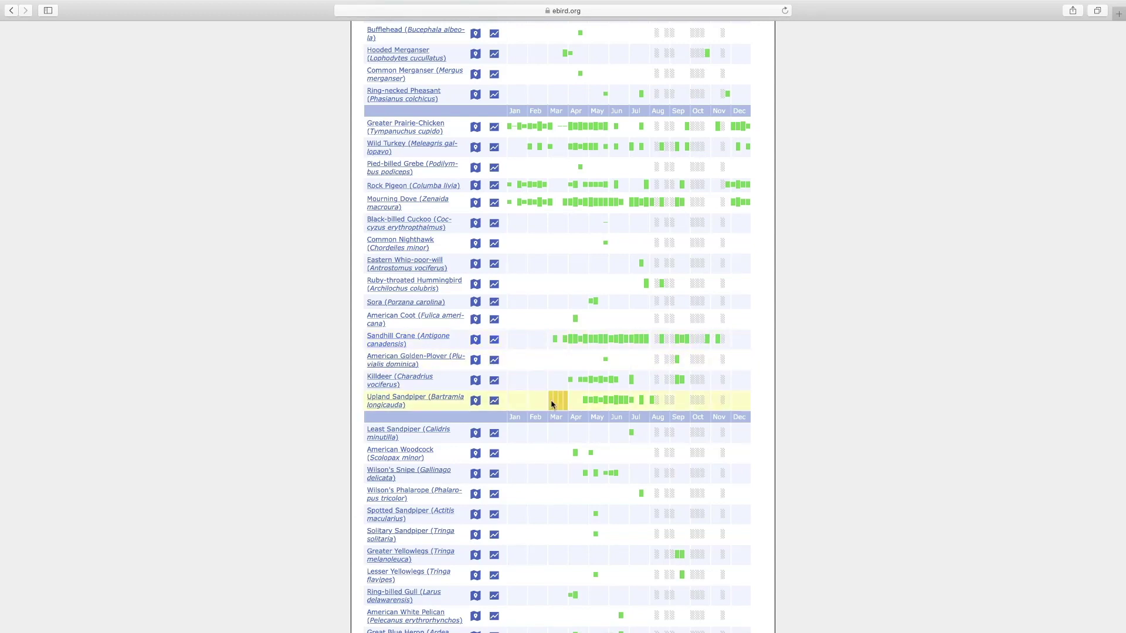
scroll(551, 404, down, 2)
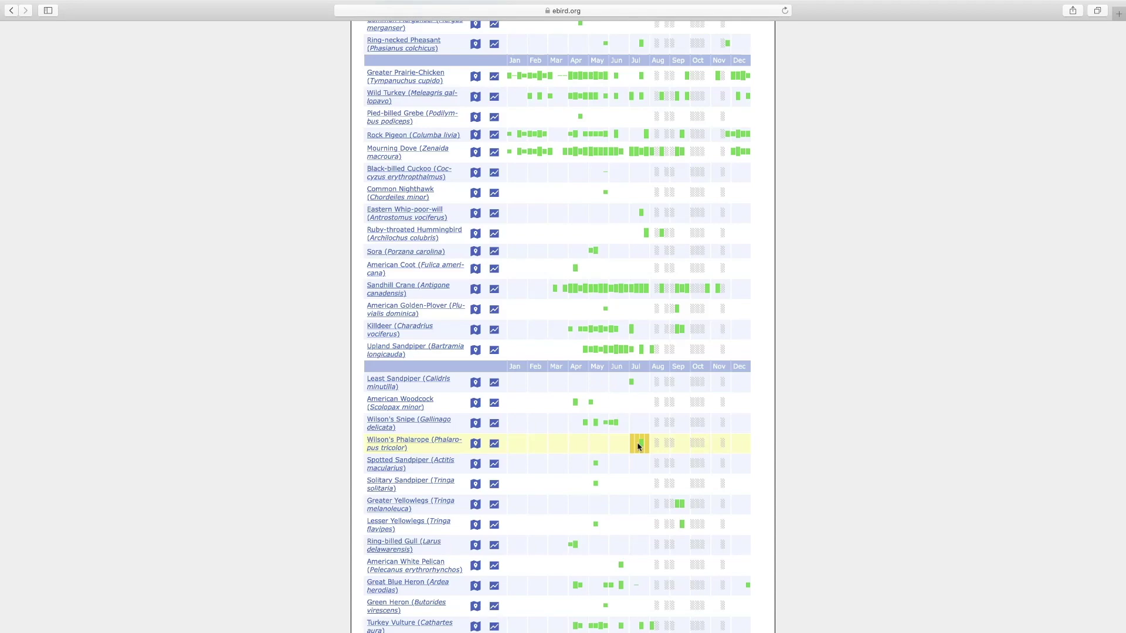
scroll(639, 447, down, 5)
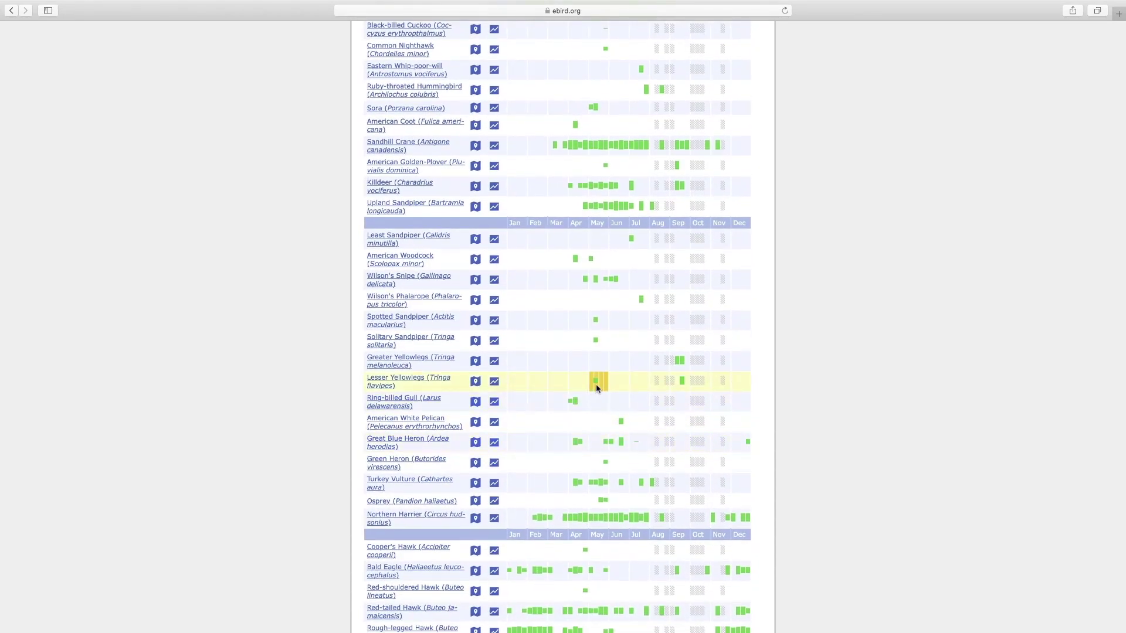
scroll(596, 384, up, 1)
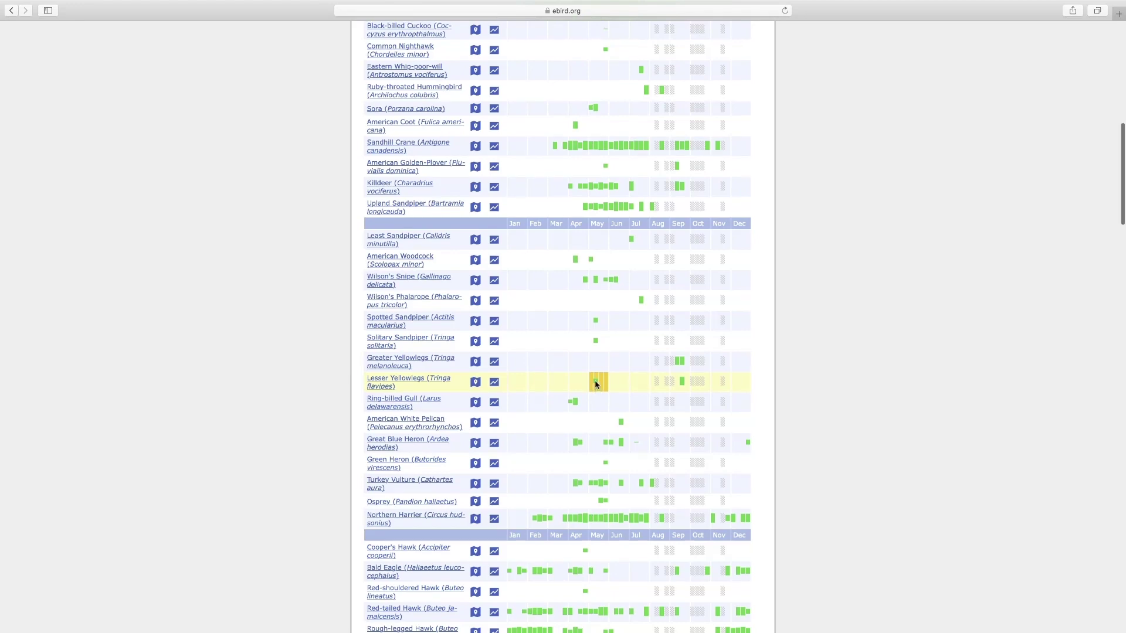
scroll(588, 410, down, 15)
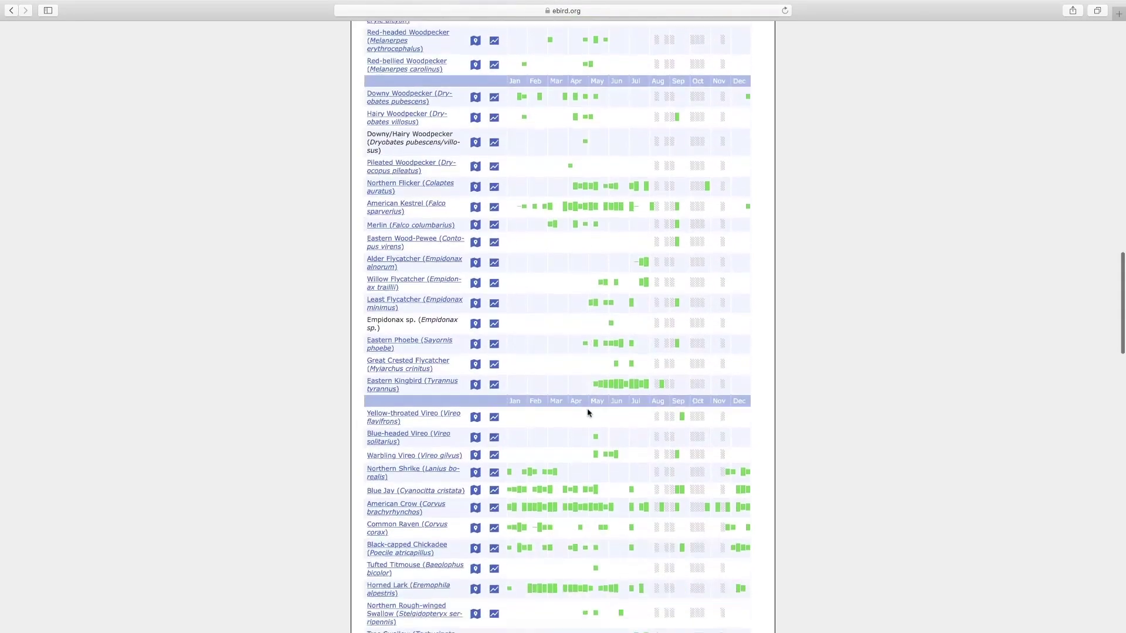
scroll(588, 413, down, 5)
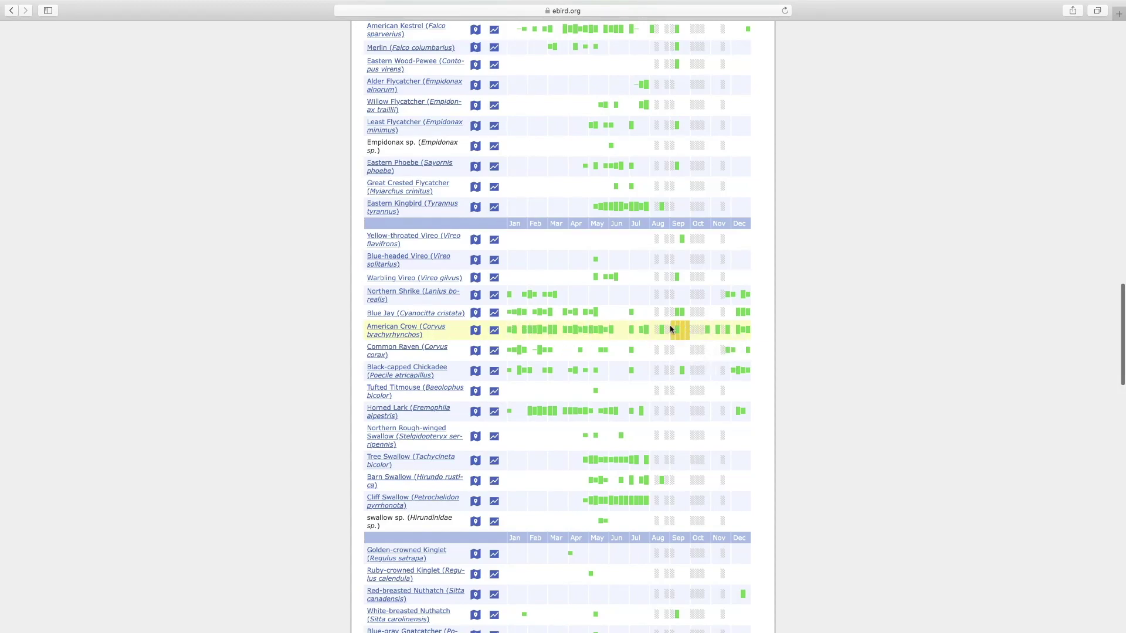
scroll(589, 375, up, 20)
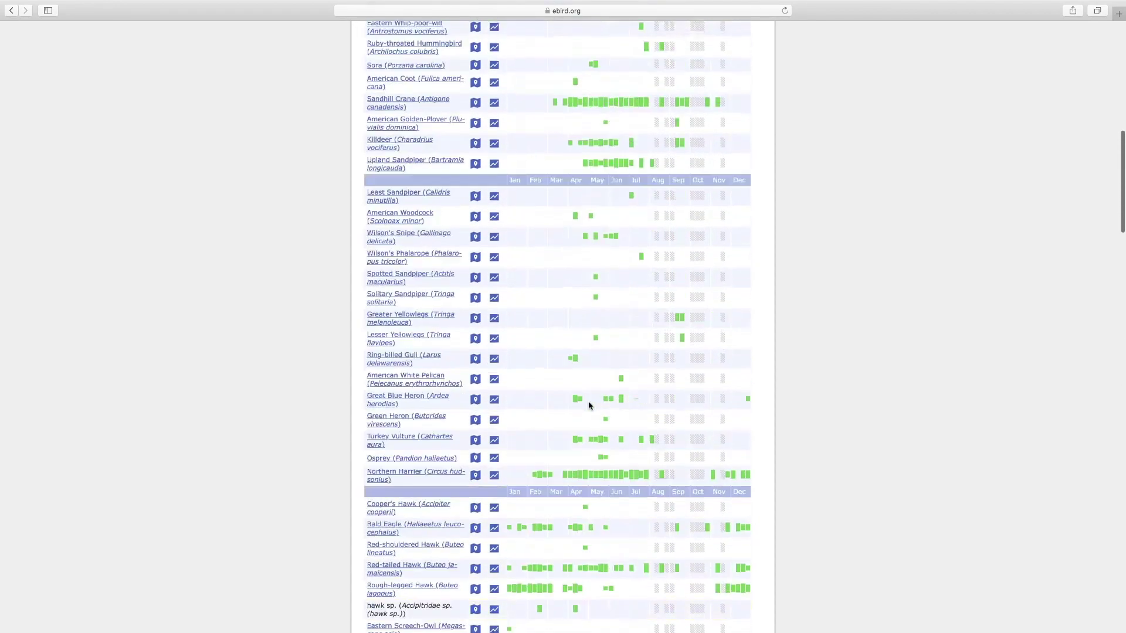
scroll(578, 426, up, 5)
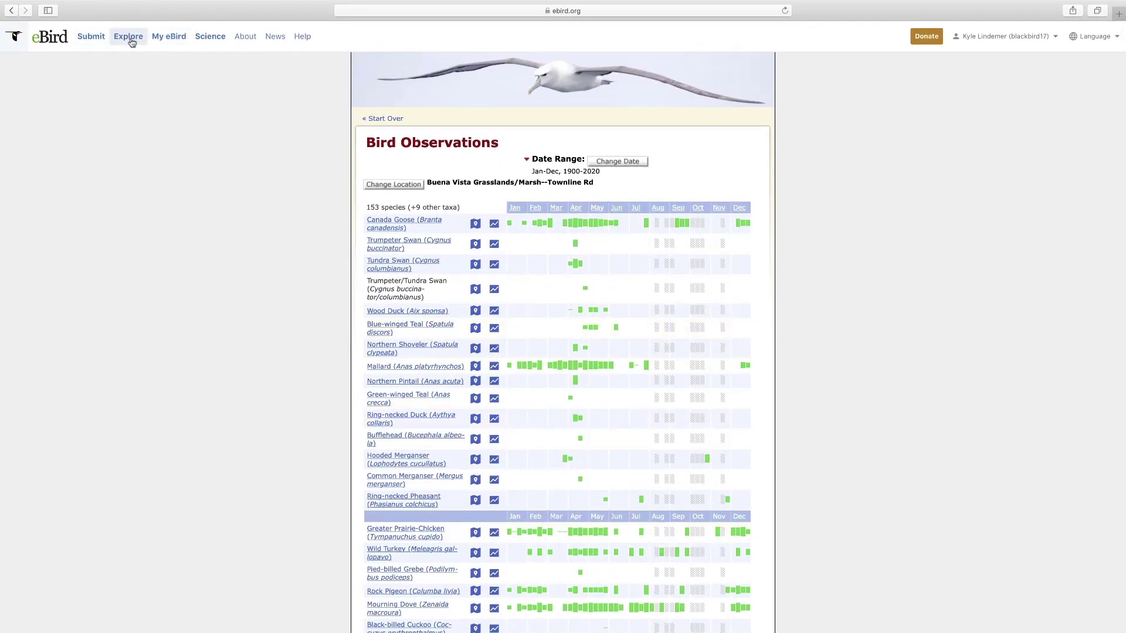
- Go back to Explore and open the Alerts page under Species You Need
click(130, 39)
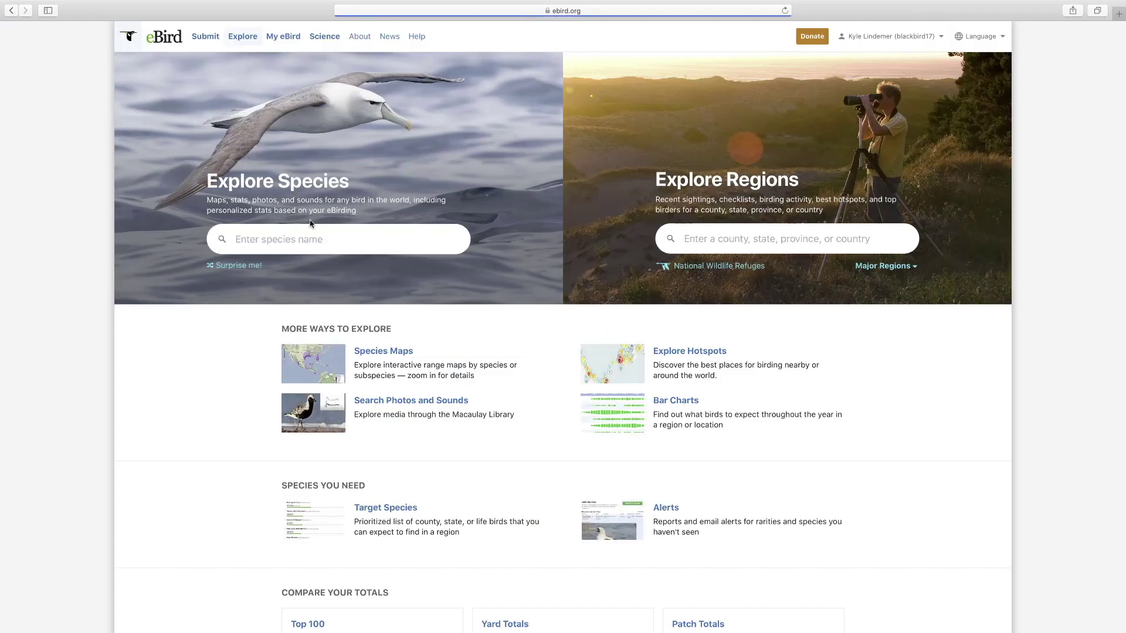
scroll(309, 221, down, 5)
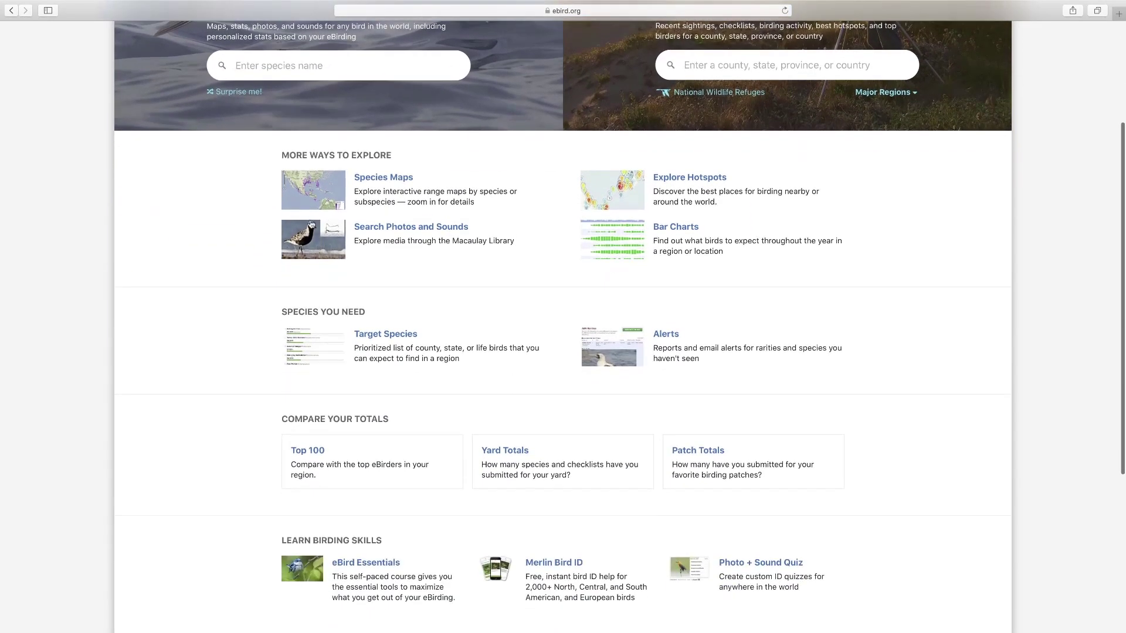
scroll(323, 228, down, 1)
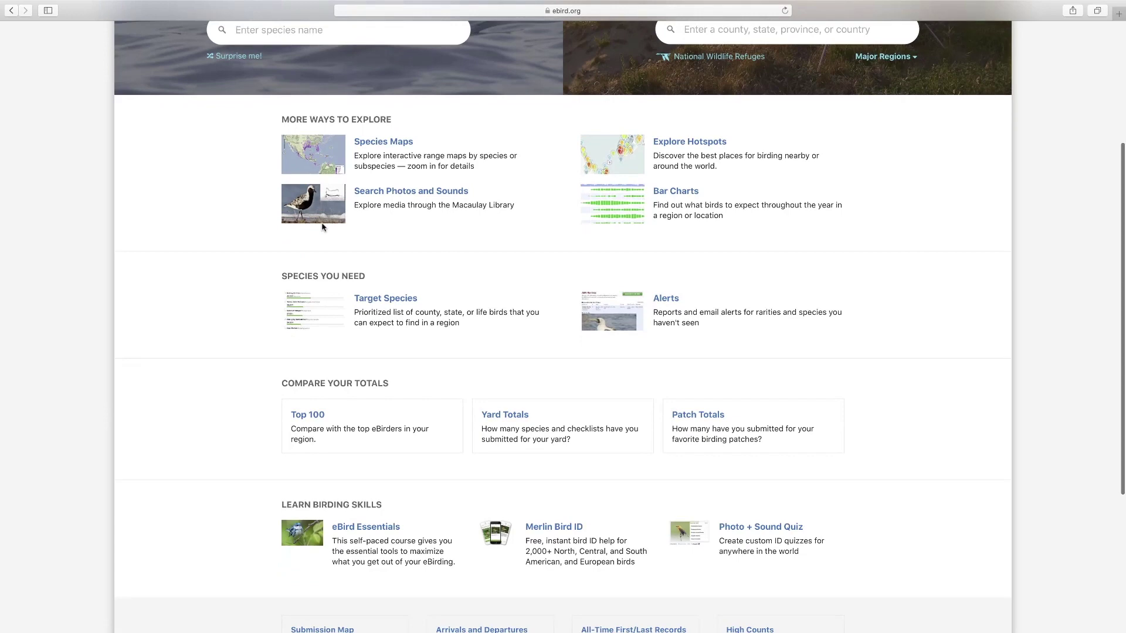
scroll(322, 228, down, 1)
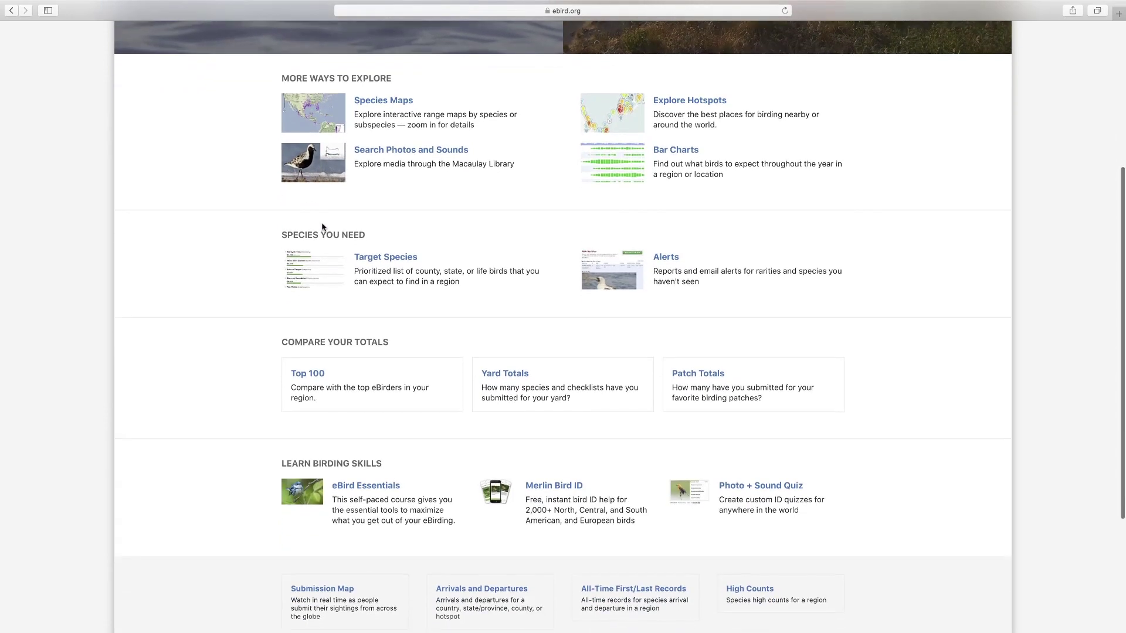
click(666, 258)
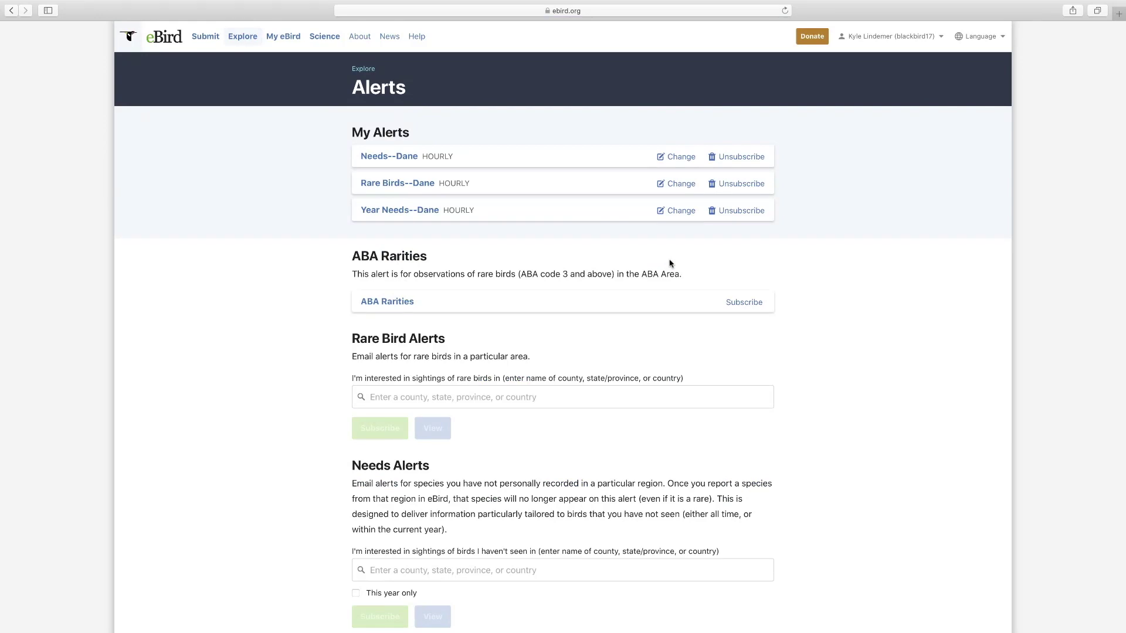
- Request the Dane, Wisconsin needs alert report limited to this year only
scroll(449, 322, down, 3)
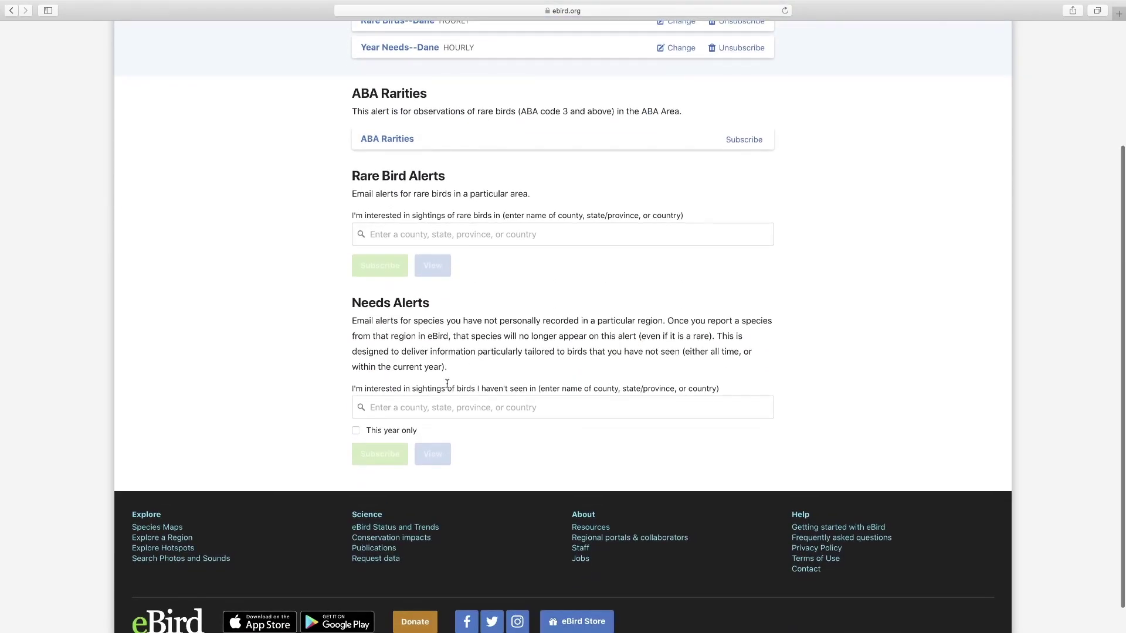
click(425, 409)
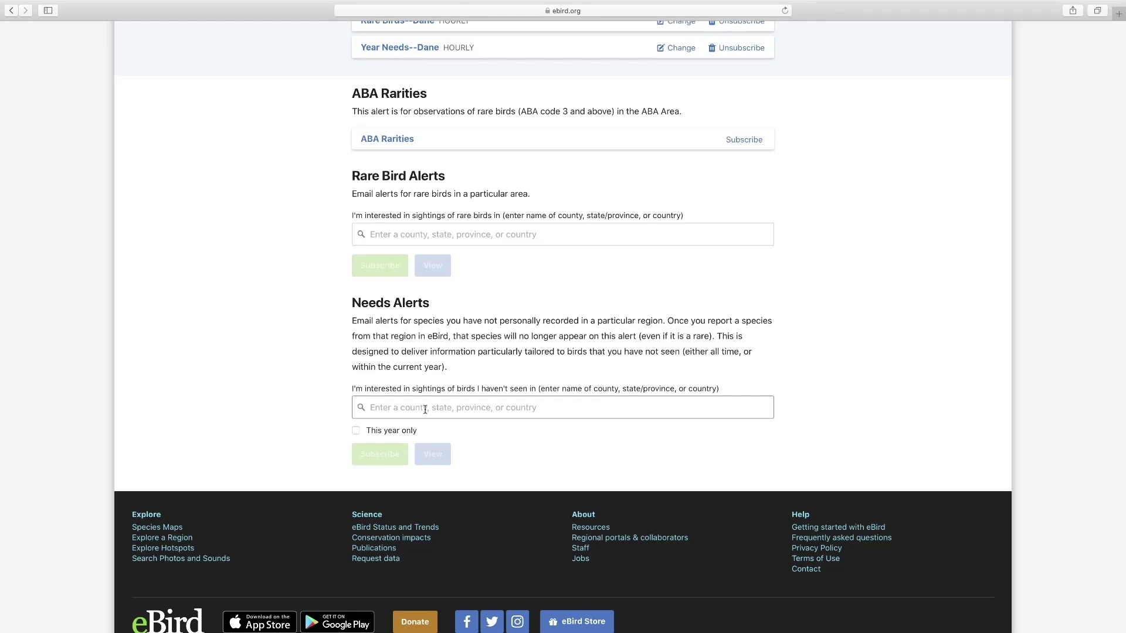
text(dane)
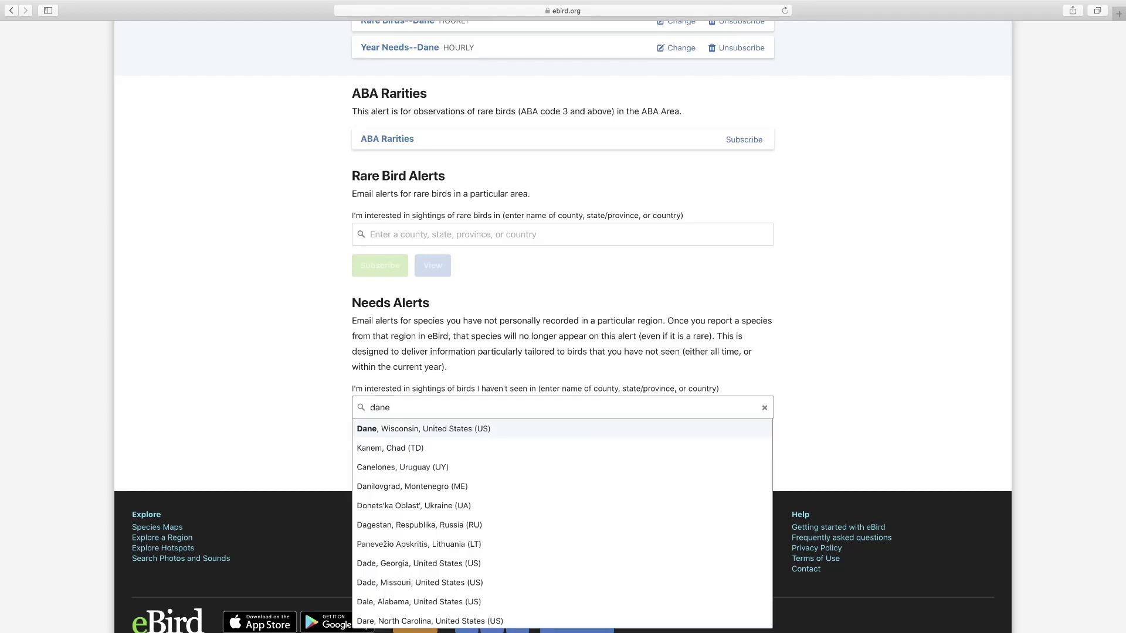
click(437, 429)
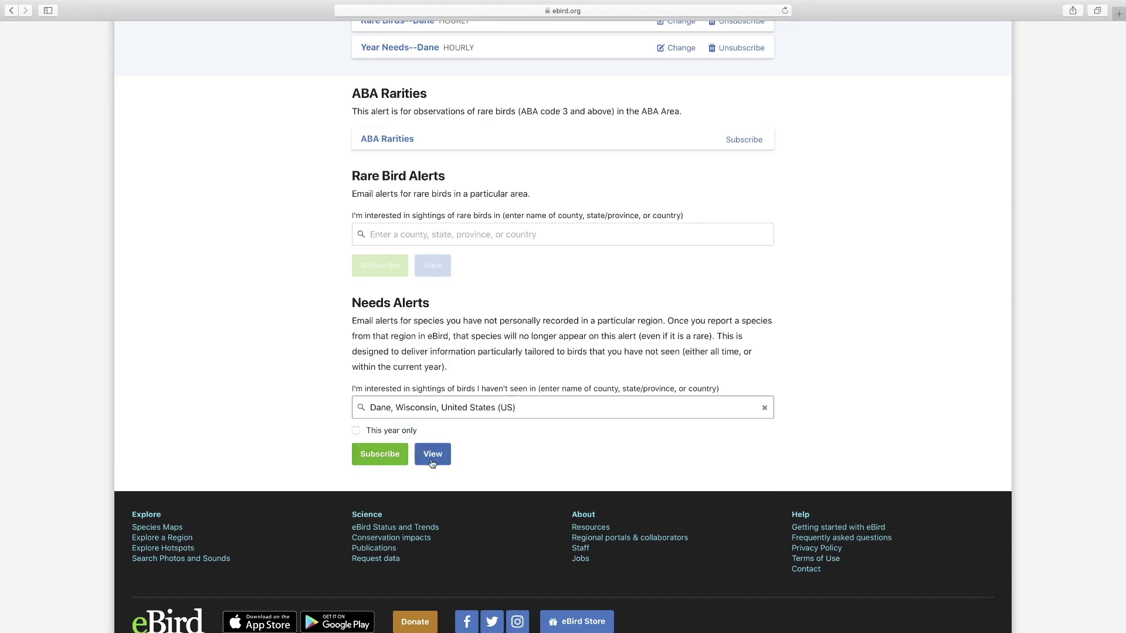
click(356, 431)
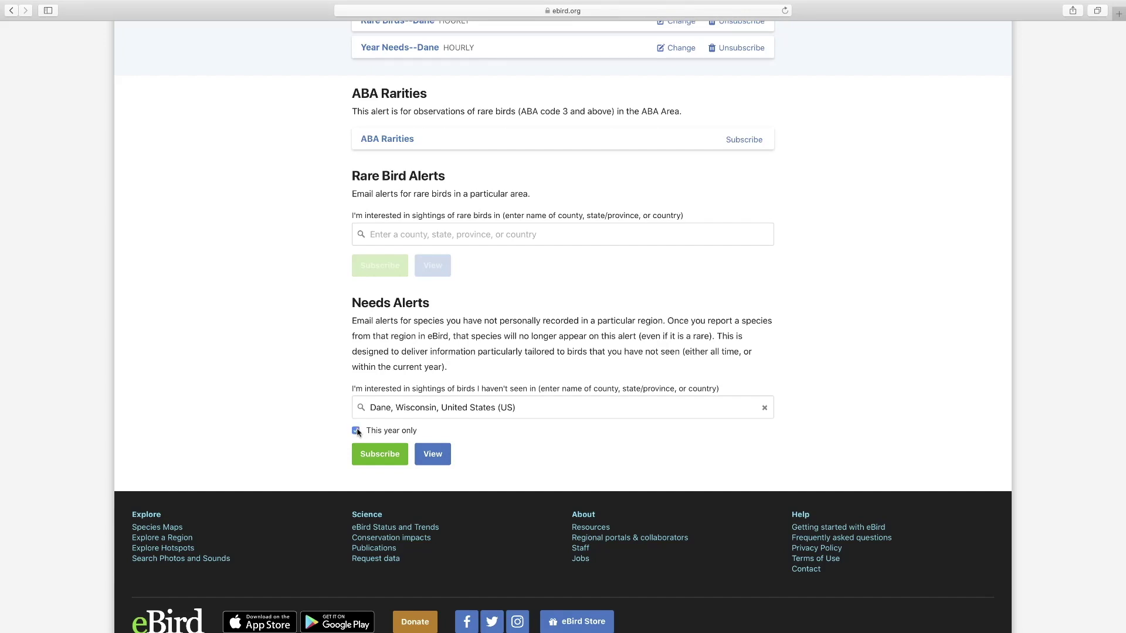
click(437, 459)
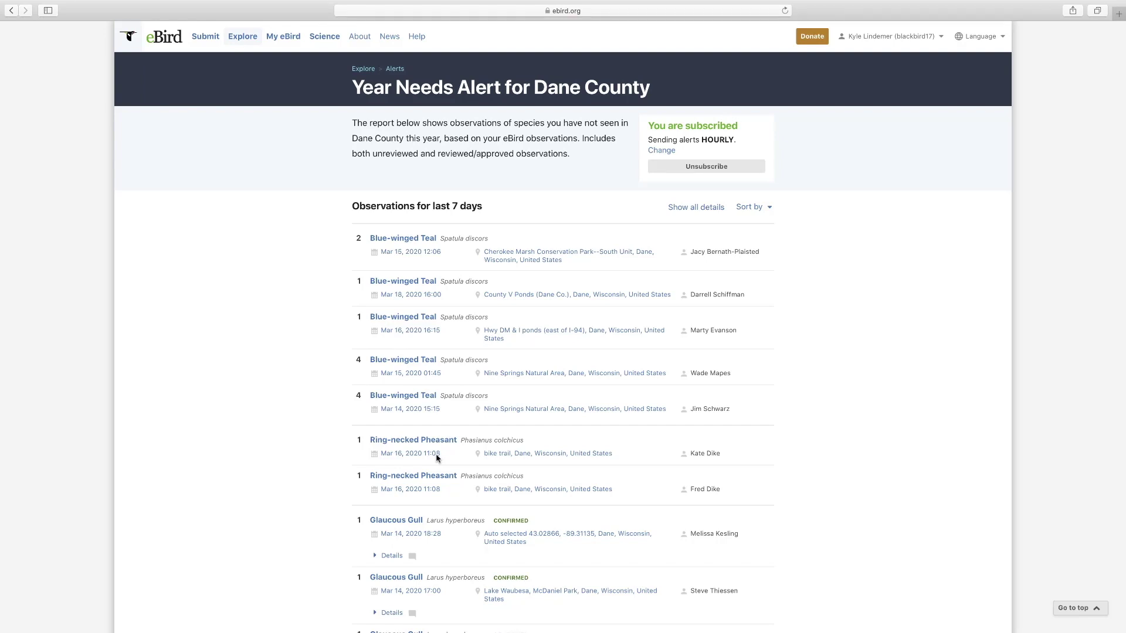
- Browse the Year Needs Alert for Dane County observations, then go back to Alerts
scroll(437, 459, down, 2)
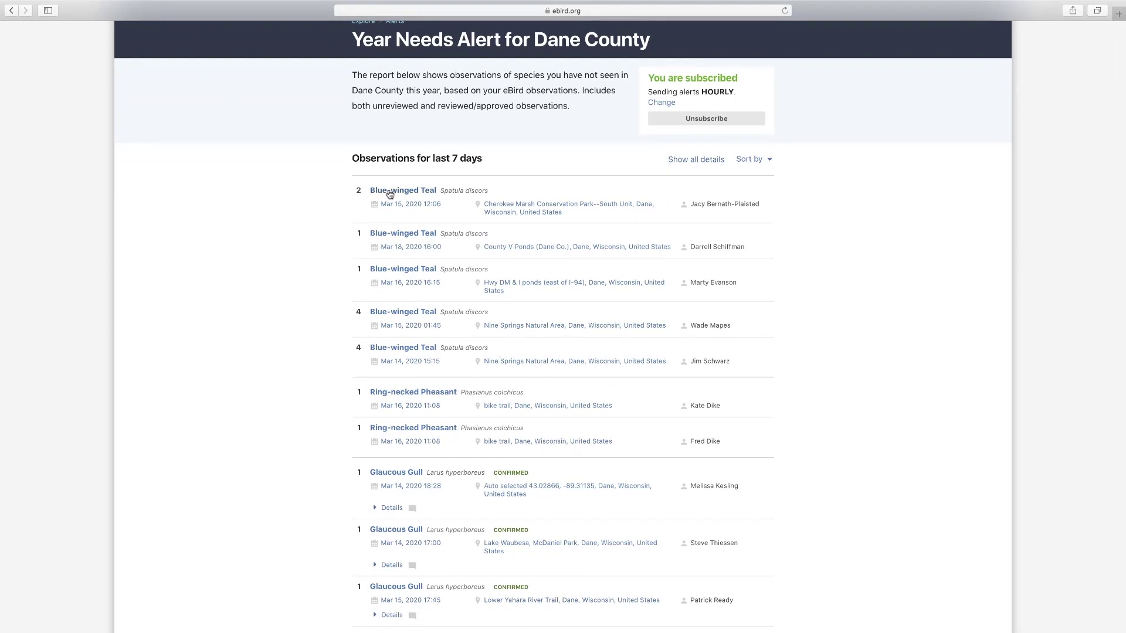
scroll(401, 347, down, 3)
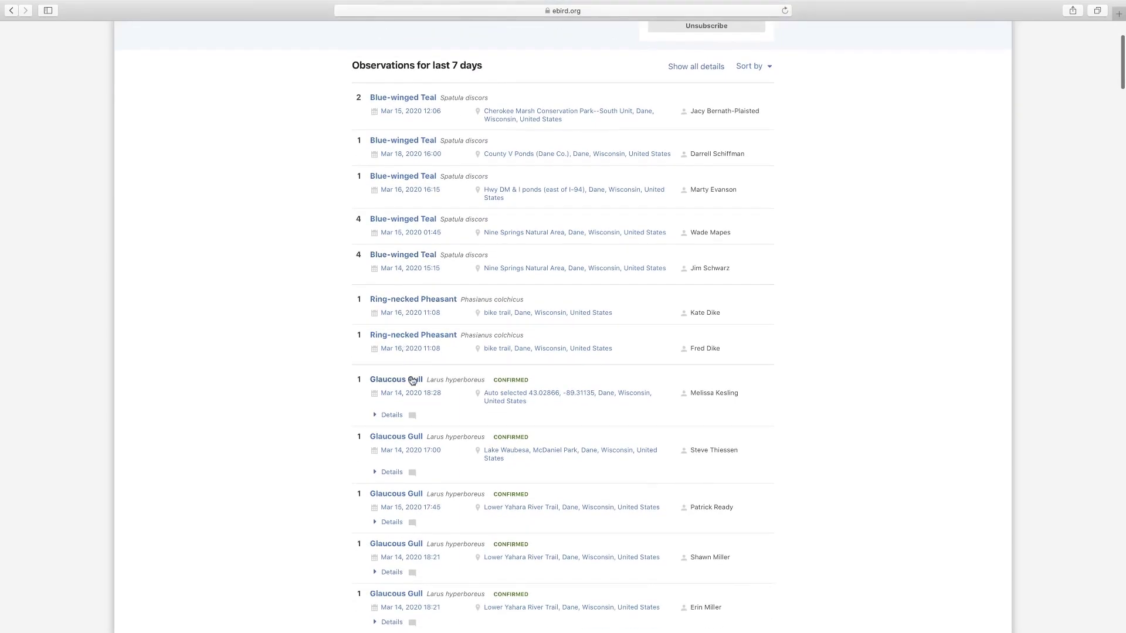
scroll(412, 381, down, 3)
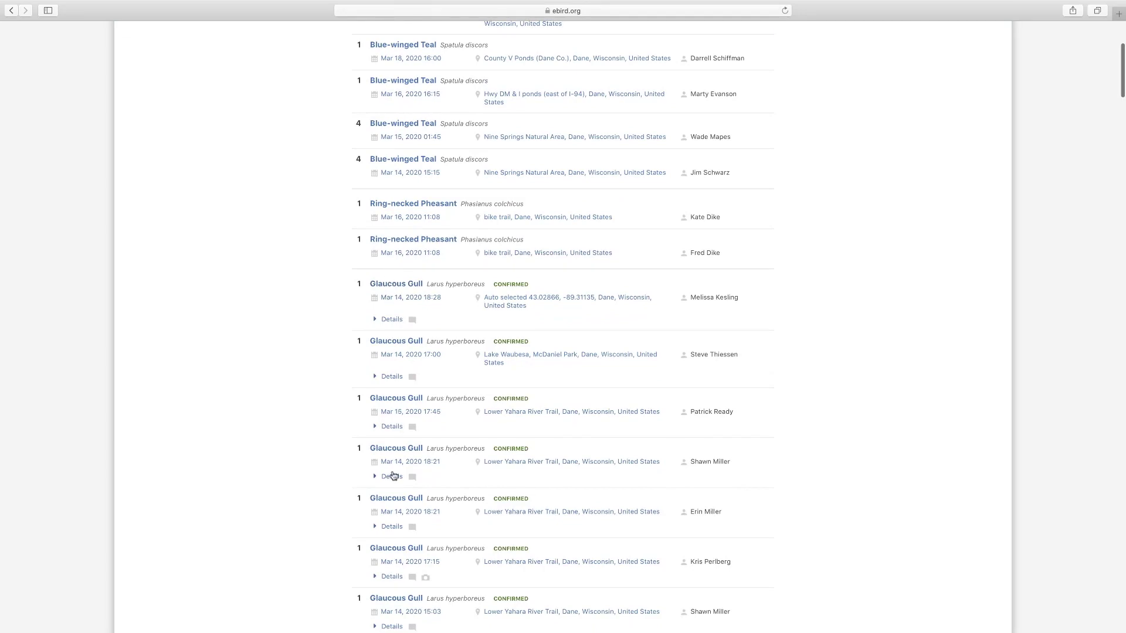
scroll(391, 473, down, 6)
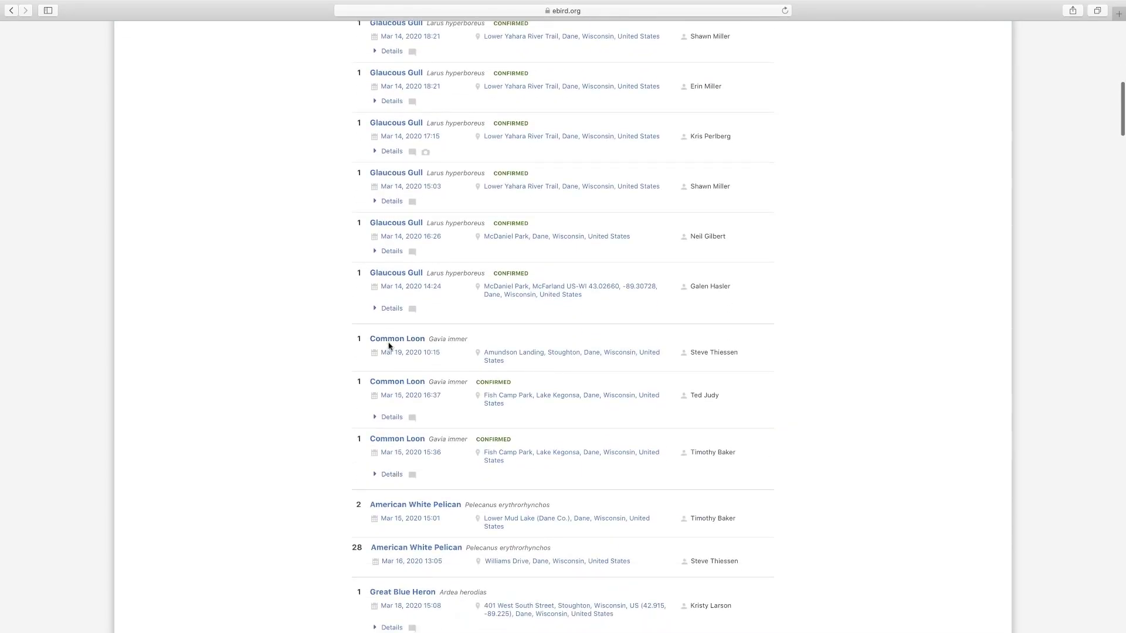
scroll(407, 452, down, 3)
scroll(405, 417, down, 7)
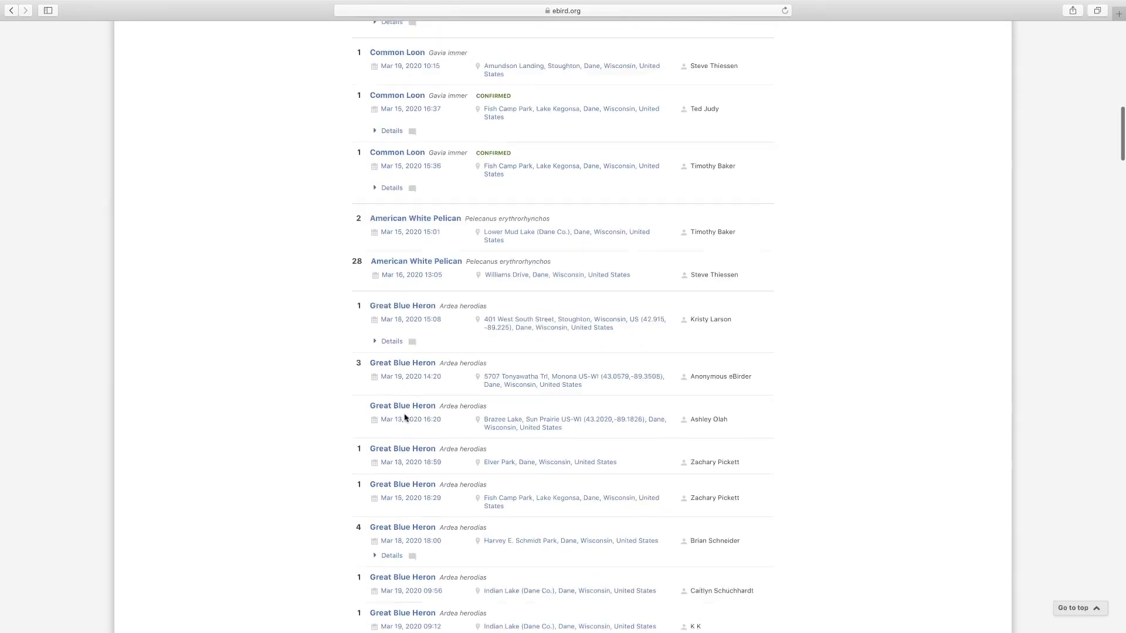
scroll(405, 417, down, 8)
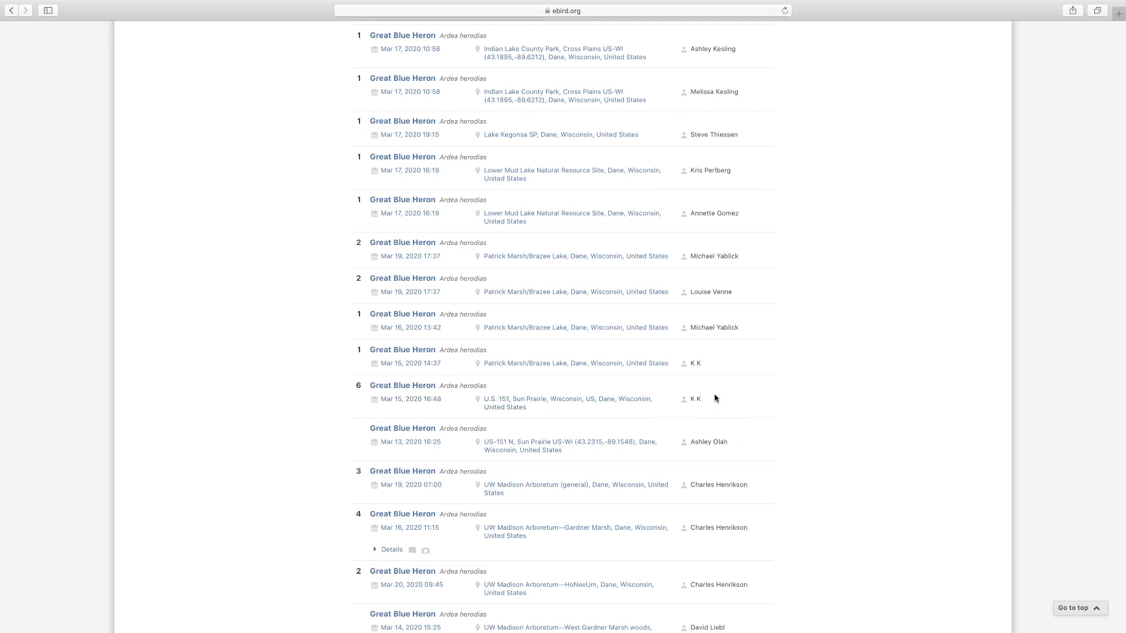
mouse_move(13, 16)
click(53, 24)
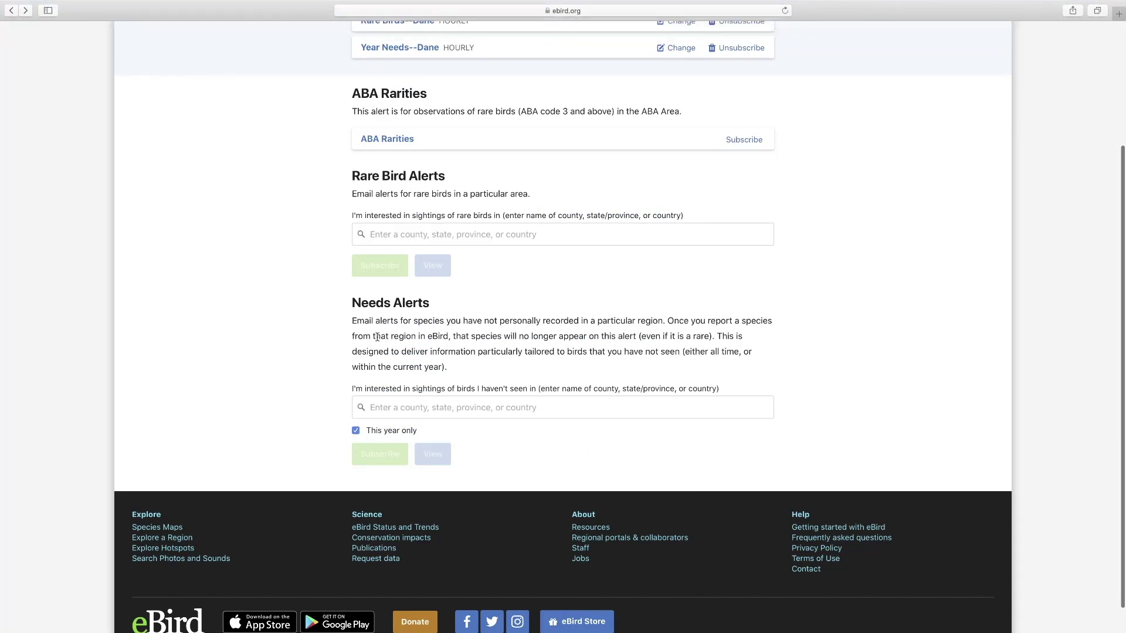
- Re-enter Dane, Wisconsin as the needs alert region
click(399, 414)
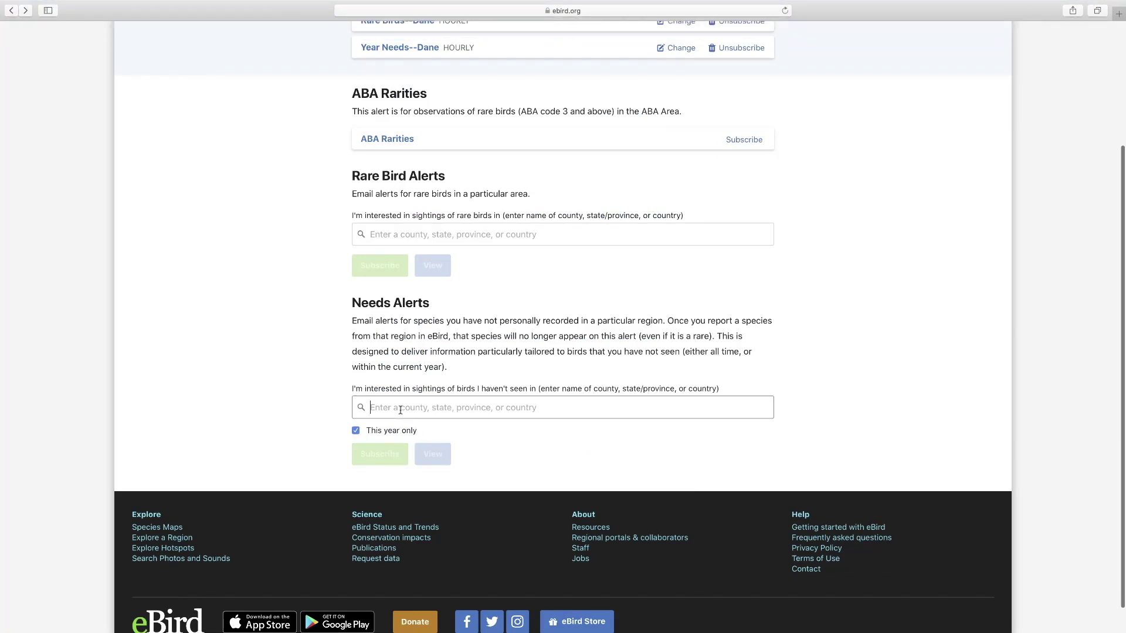
text(dane)
click(394, 432)
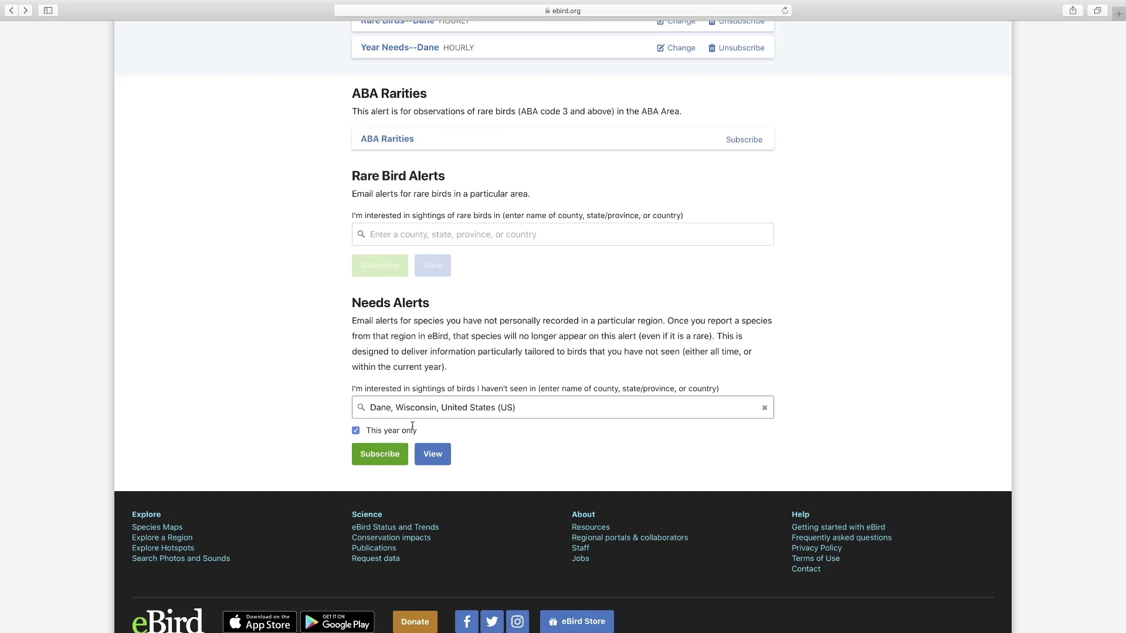
- View the Rare Bird Alert report for Wisconsin, United States
scroll(415, 234, down, 1)
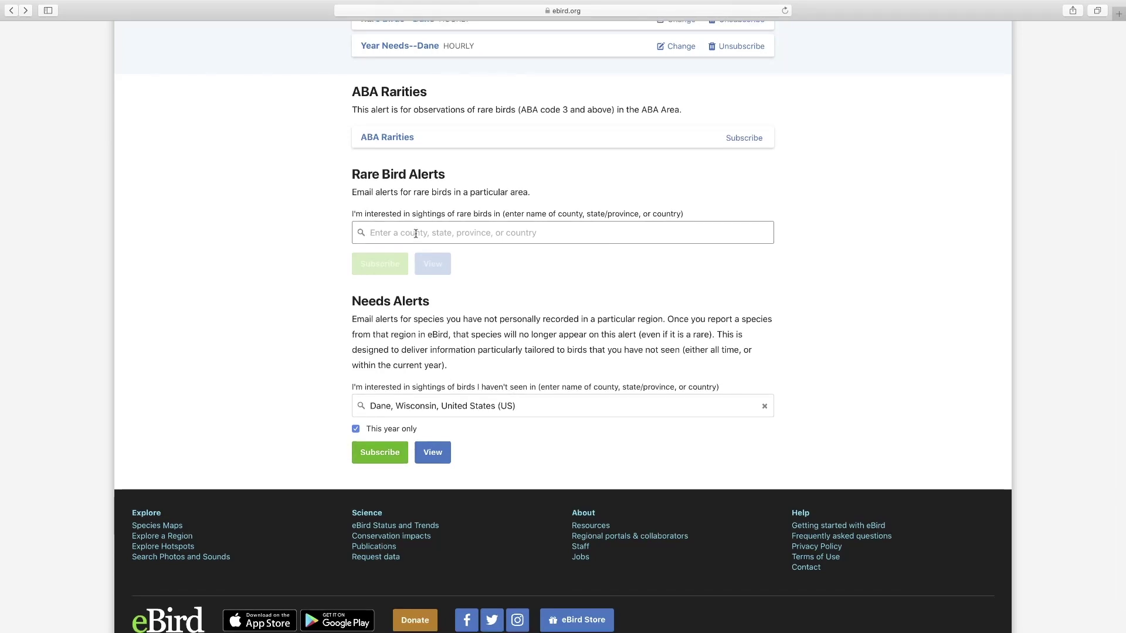
click(415, 234)
text(wi)
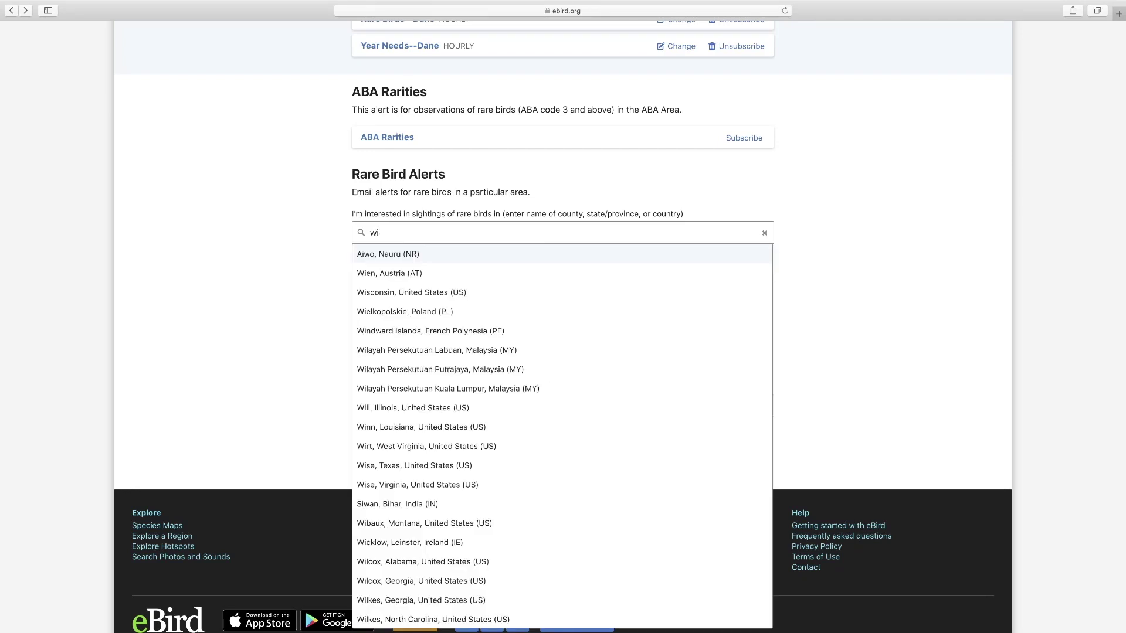
text(ws)
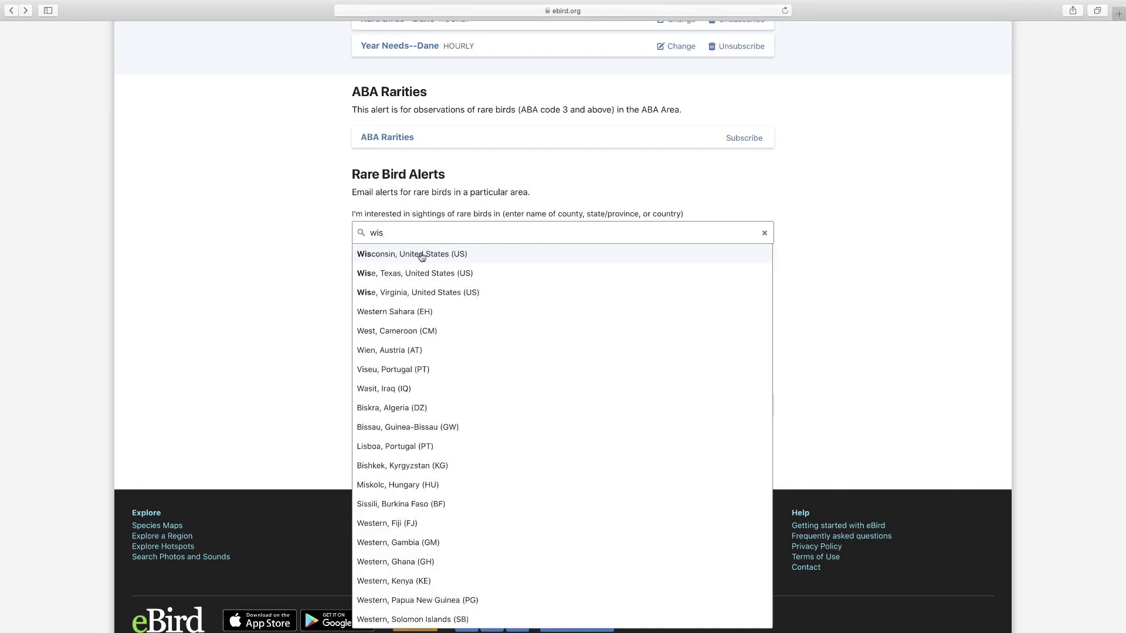
click(419, 255)
click(435, 269)
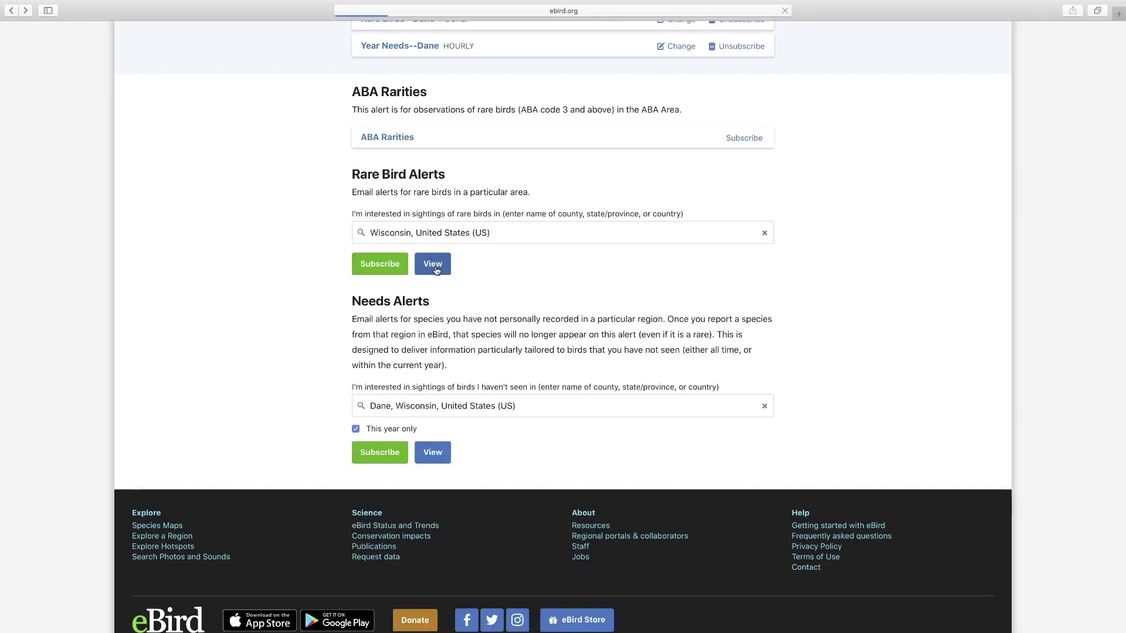
scroll(435, 269, down, 3)
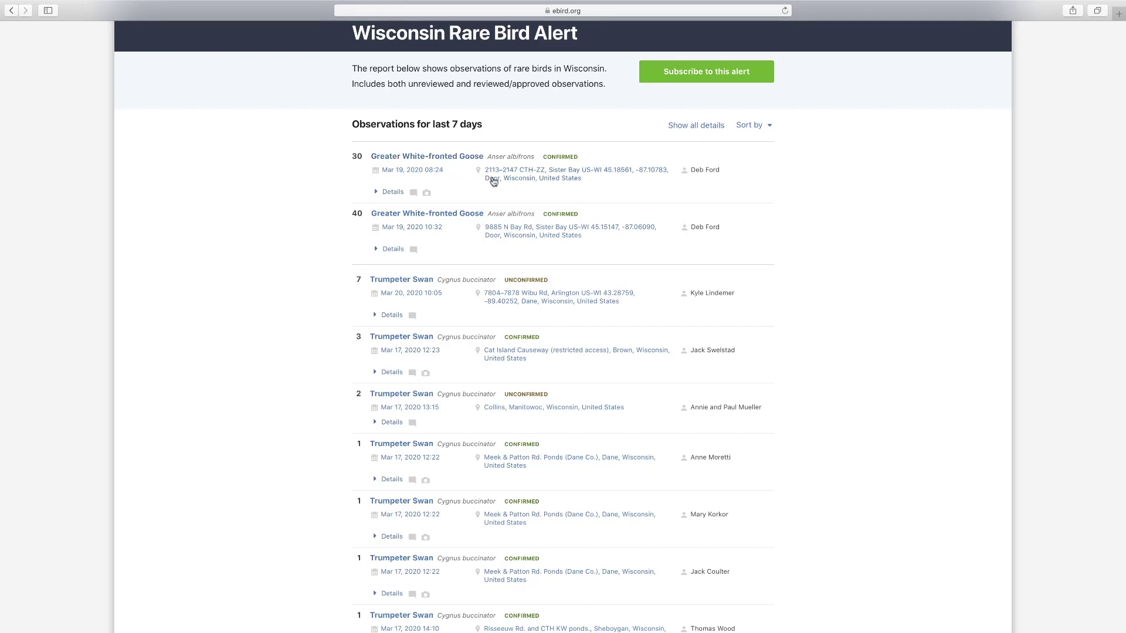
- Read the comments on the Western Grebe and American Coot rare sightings
scroll(482, 184, down, 3)
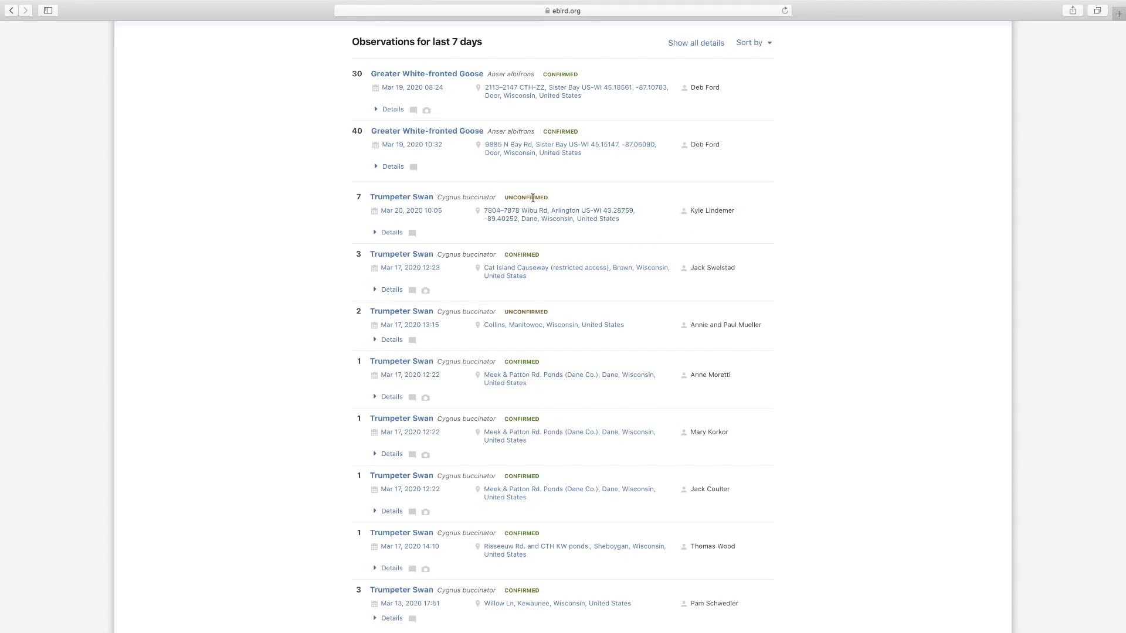
scroll(520, 196, down, 2)
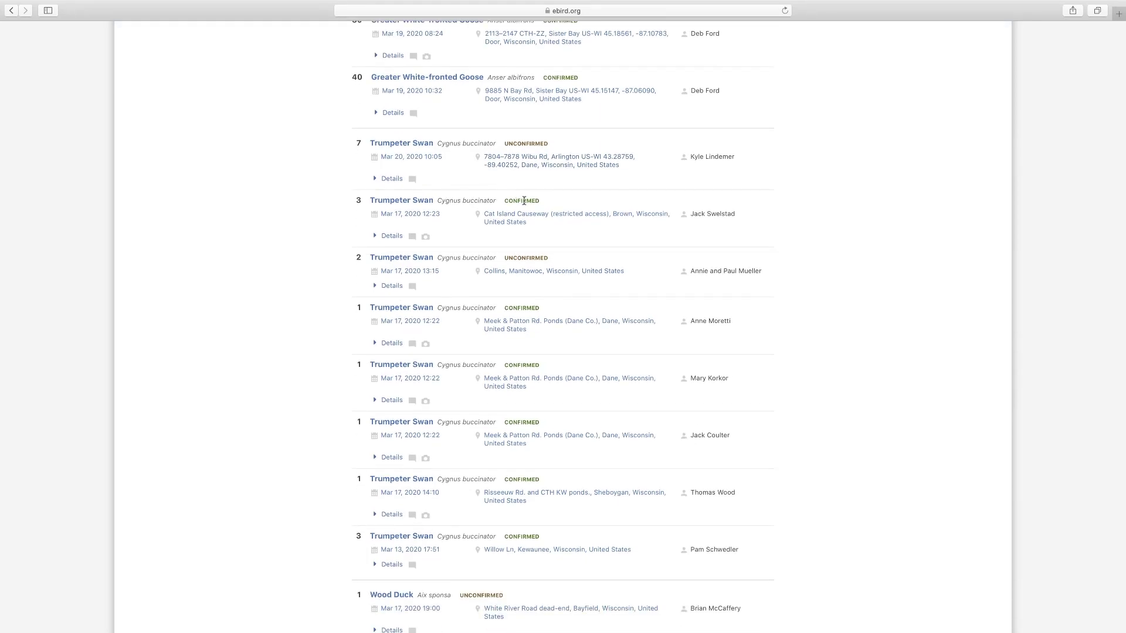
scroll(523, 201, down, 10)
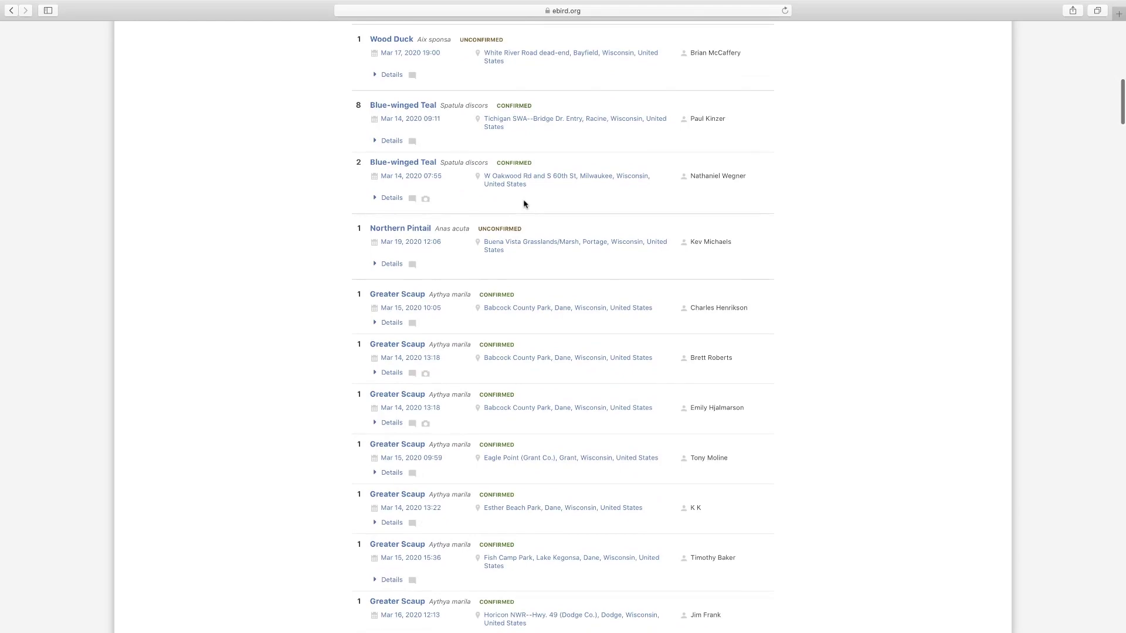
scroll(523, 203, down, 10)
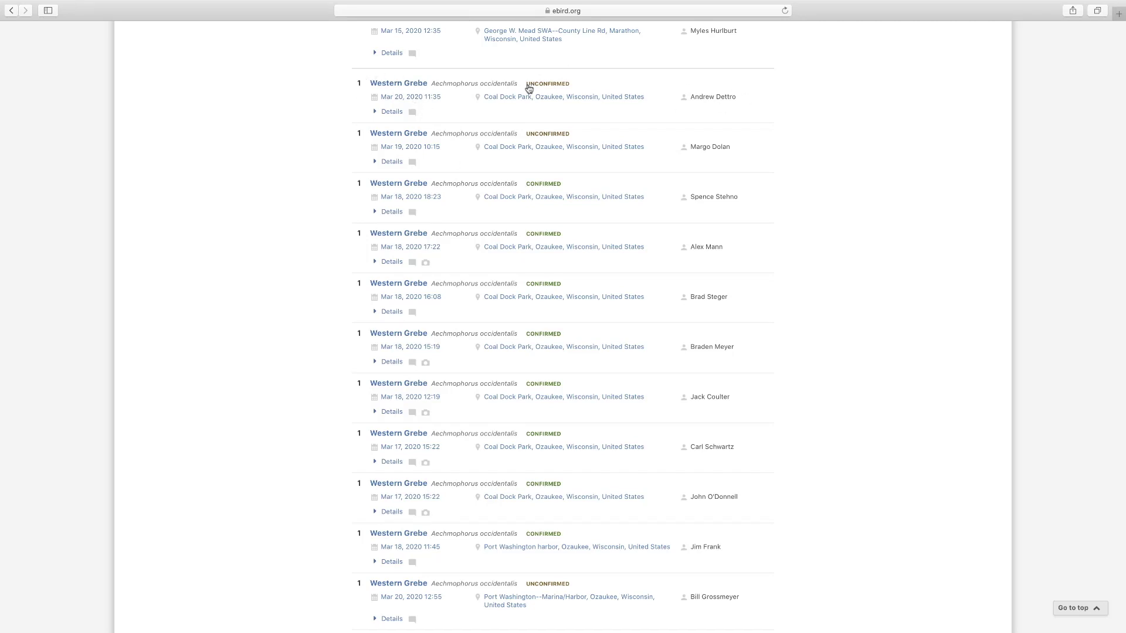
click(377, 112)
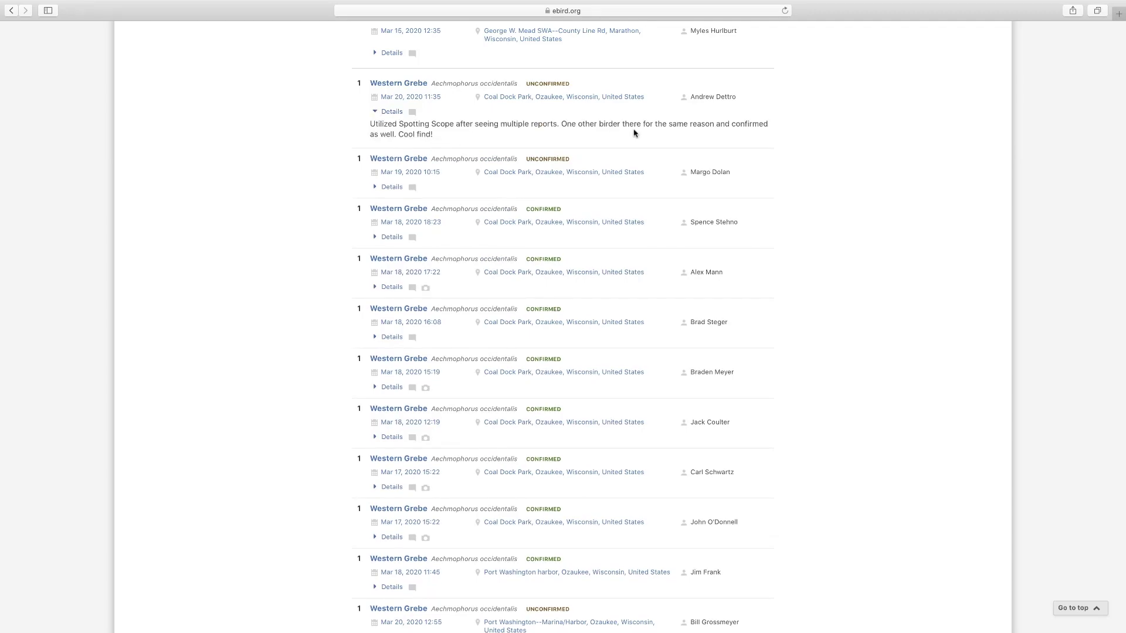
scroll(586, 170, down, 10)
scroll(566, 185, down, 9)
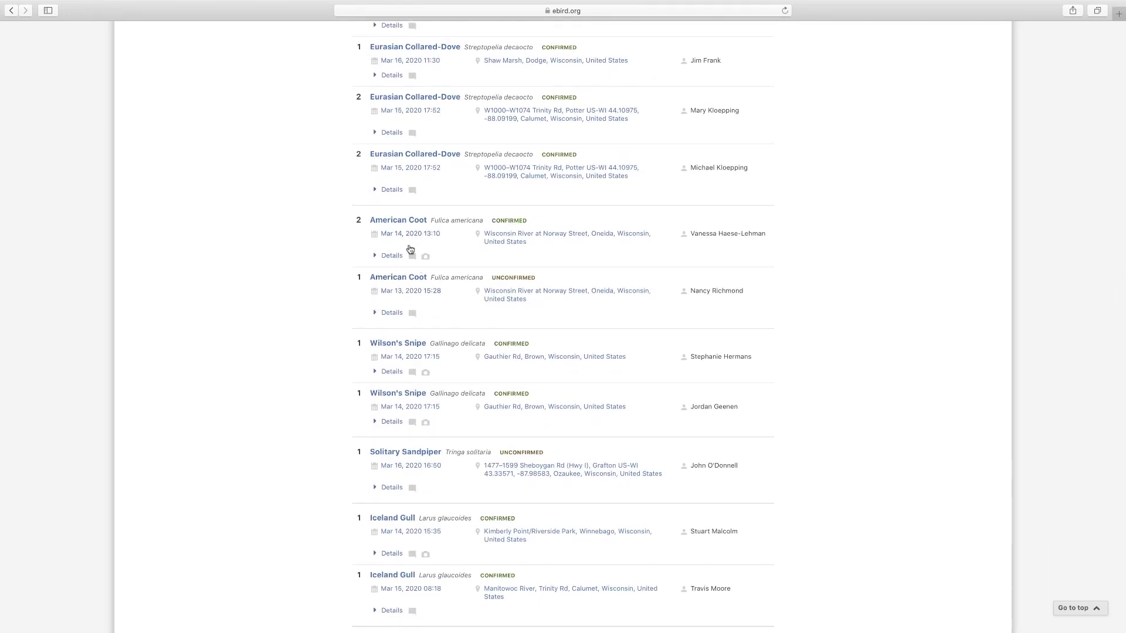
click(375, 256)
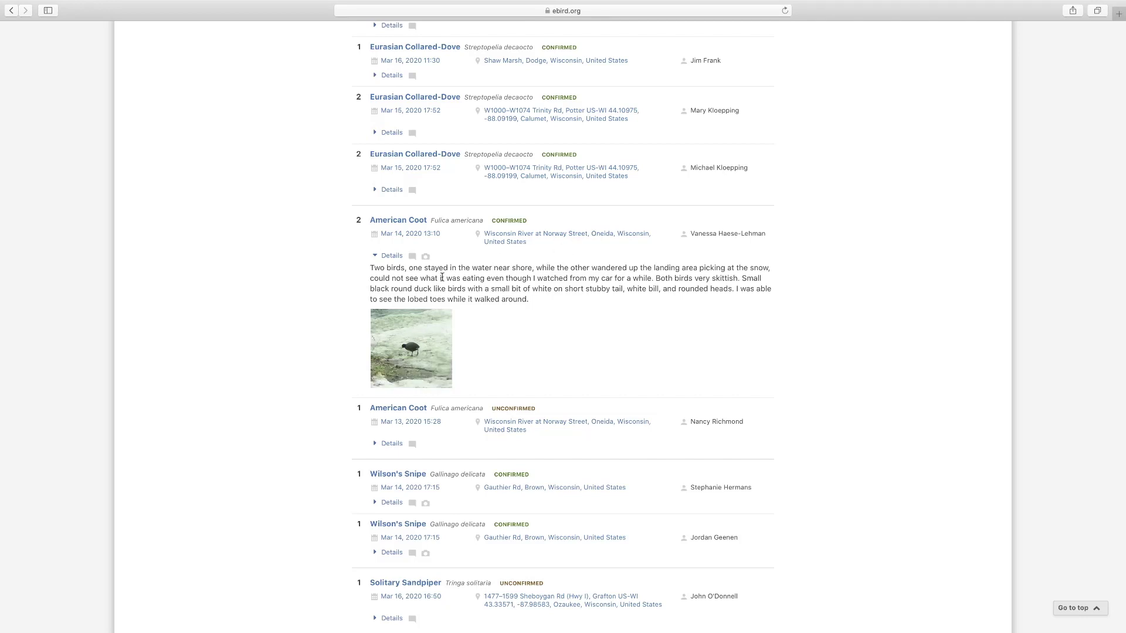
- Scroll on to the unconfirmed Brewer's Blackbird, then return to the Alerts page
scroll(442, 277, down, 2)
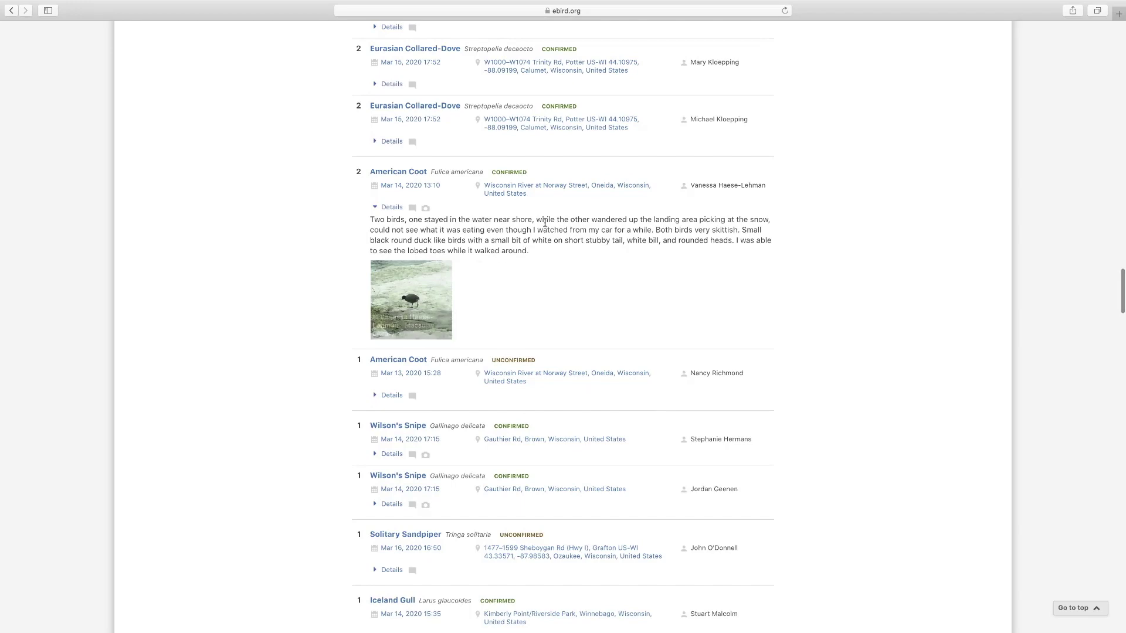
scroll(427, 271, down, 15)
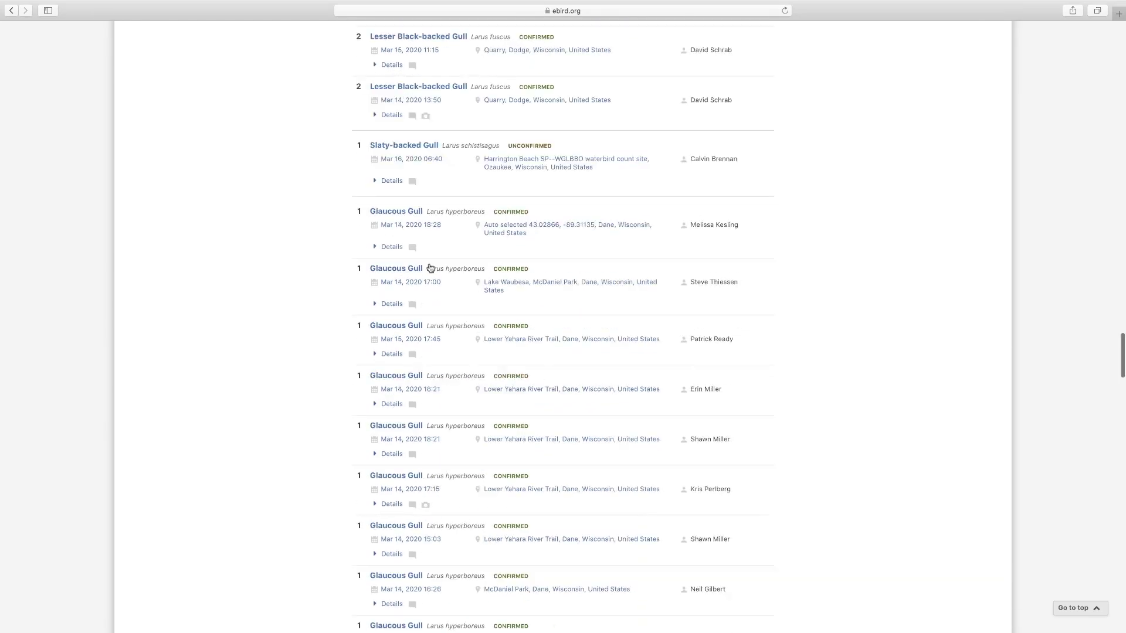
scroll(429, 268, down, 20)
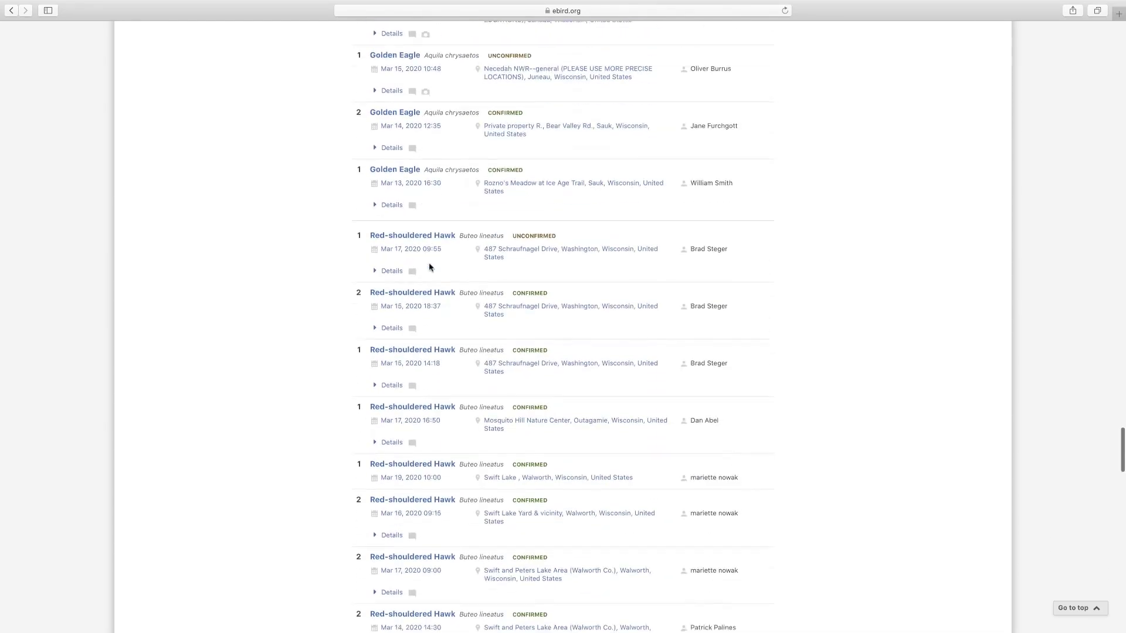
scroll(429, 266, down, 20)
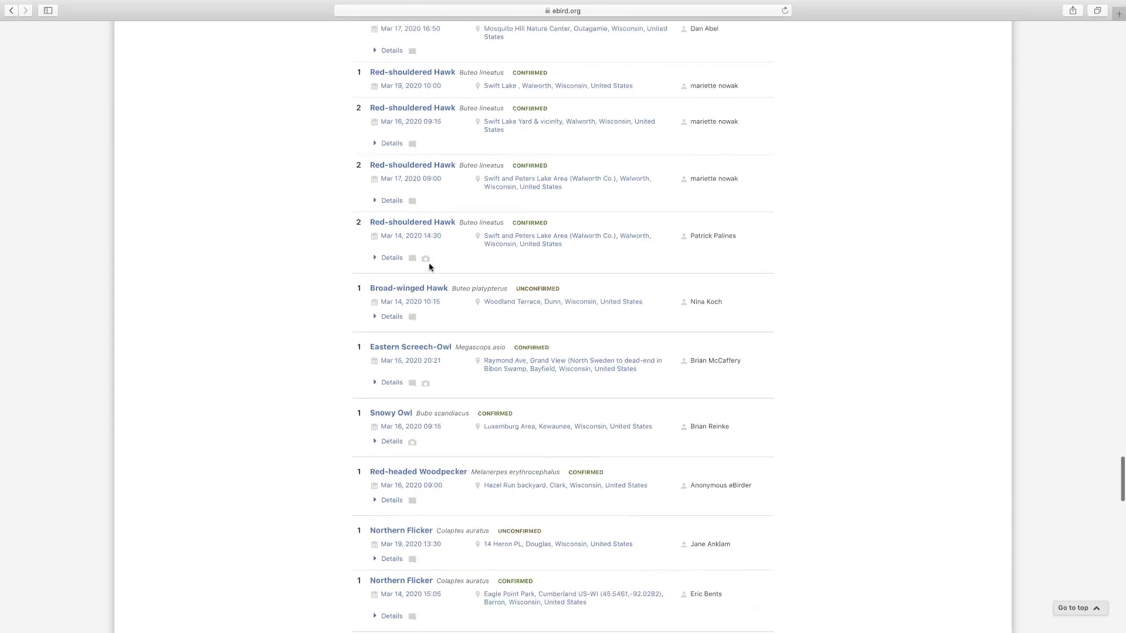
scroll(430, 267, down, 20)
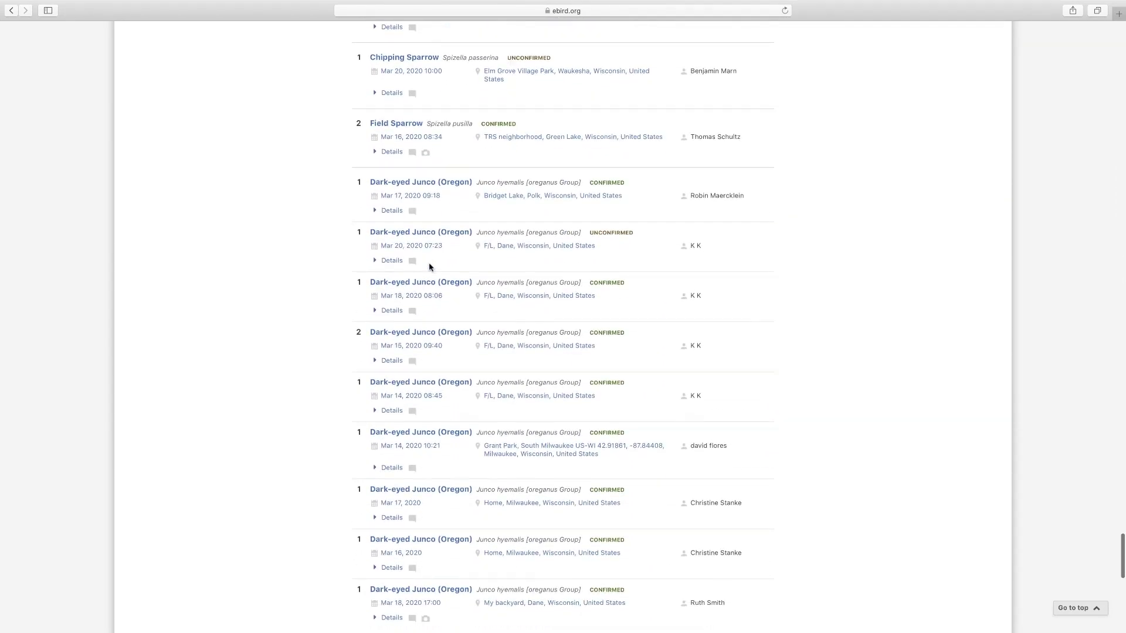
click(12, 12)
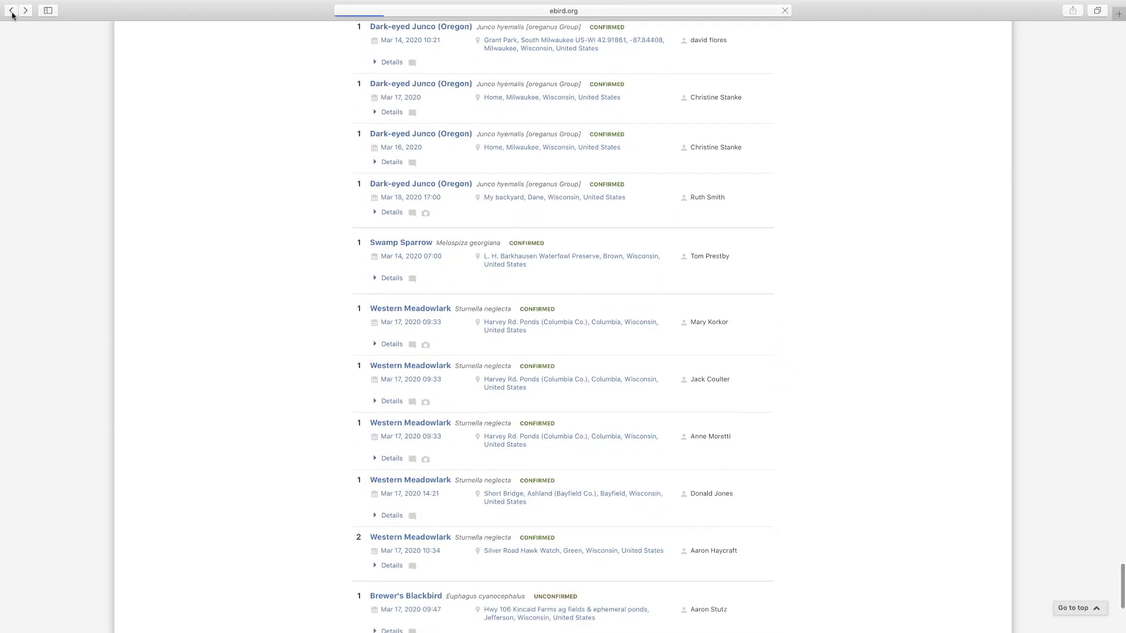
- Open the ABA Rarities alert's last-7-days sightings
scroll(435, 223, up, 2)
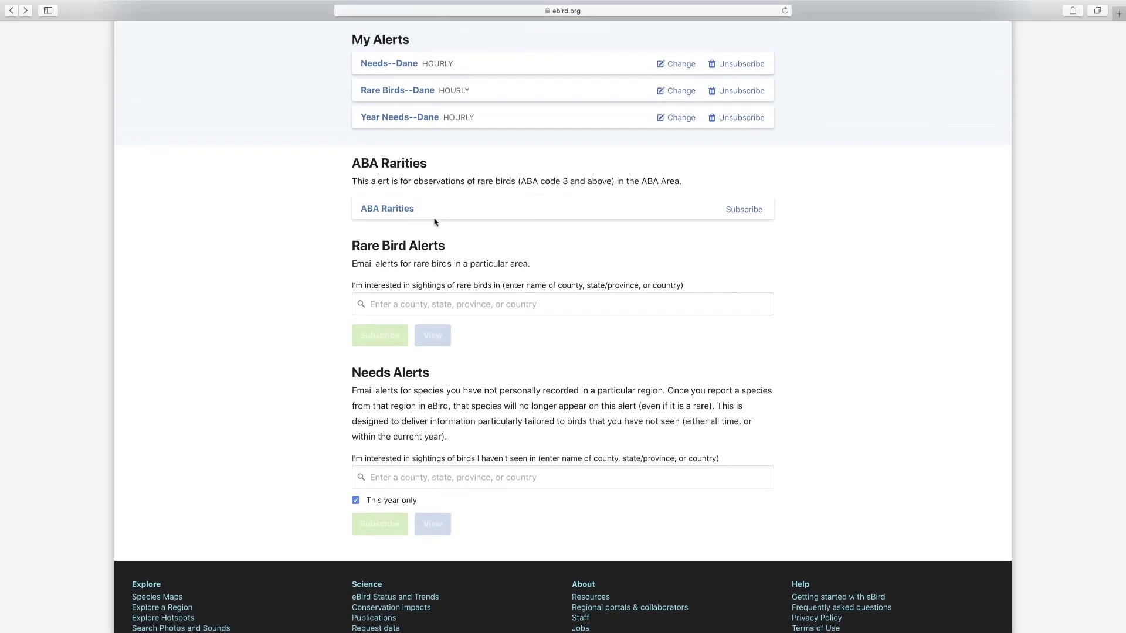
click(398, 209)
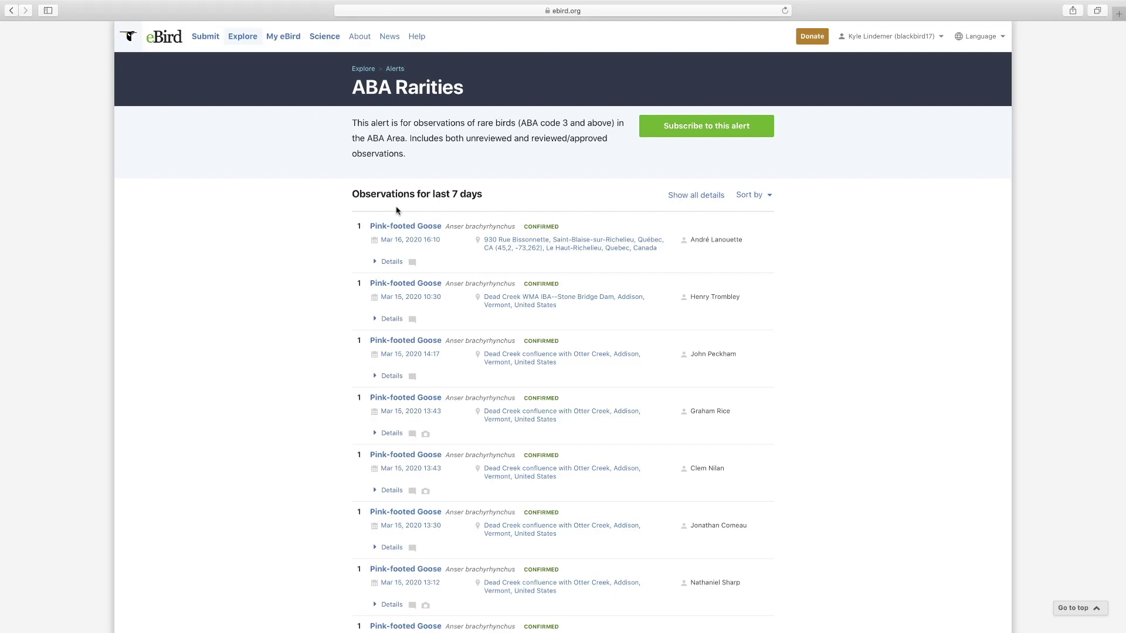
- Scroll the ABA Rarities list to the Garganey sightings in Colusa, California, then return to Alerts
scroll(397, 211, down, 1)
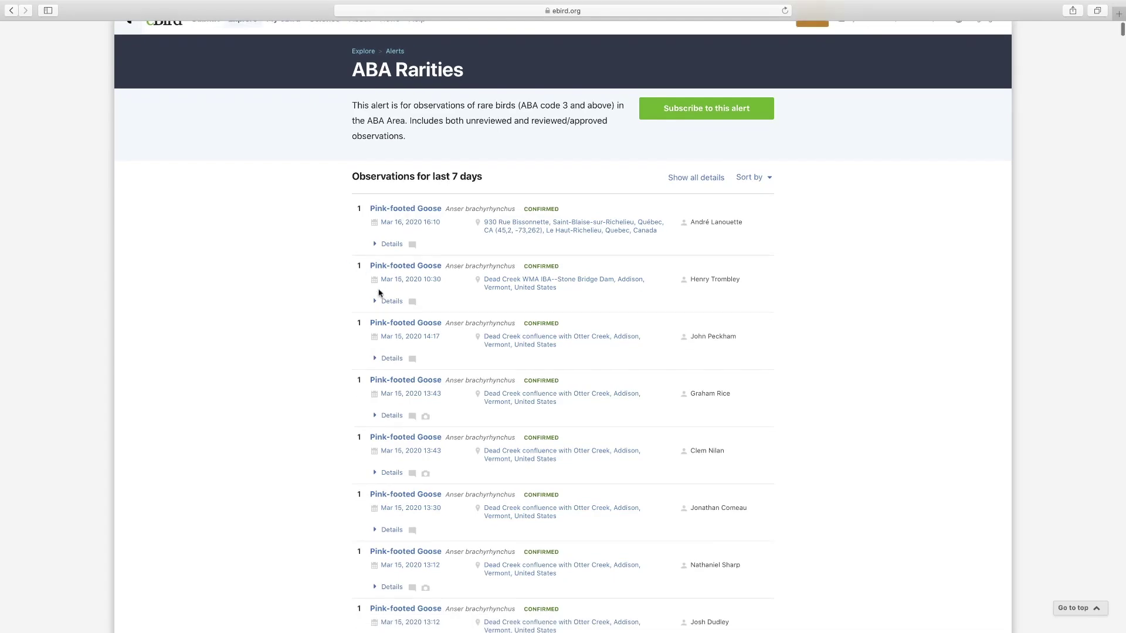
scroll(378, 293, down, 20)
scroll(382, 284, down, 15)
scroll(418, 294, down, 20)
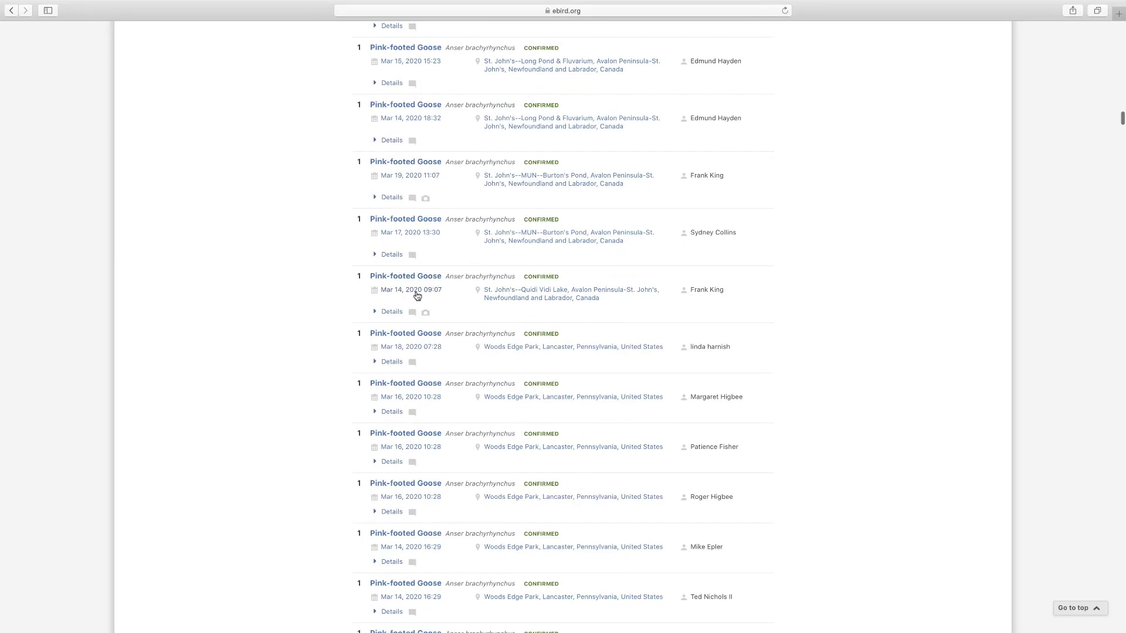
scroll(417, 295, down, 20)
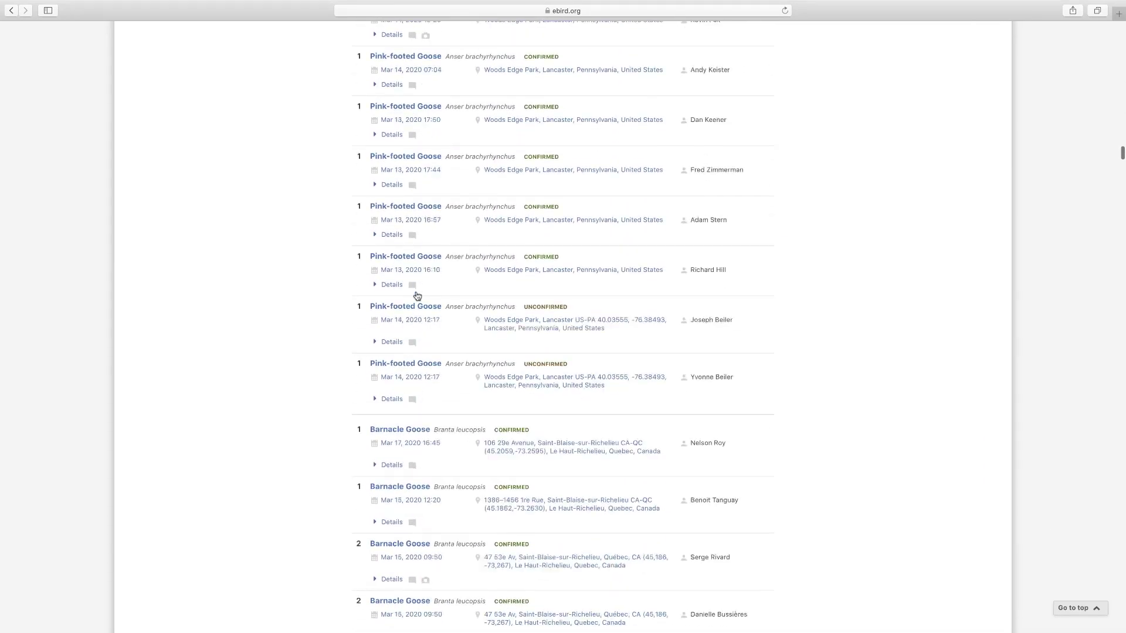
scroll(392, 248, down, 10)
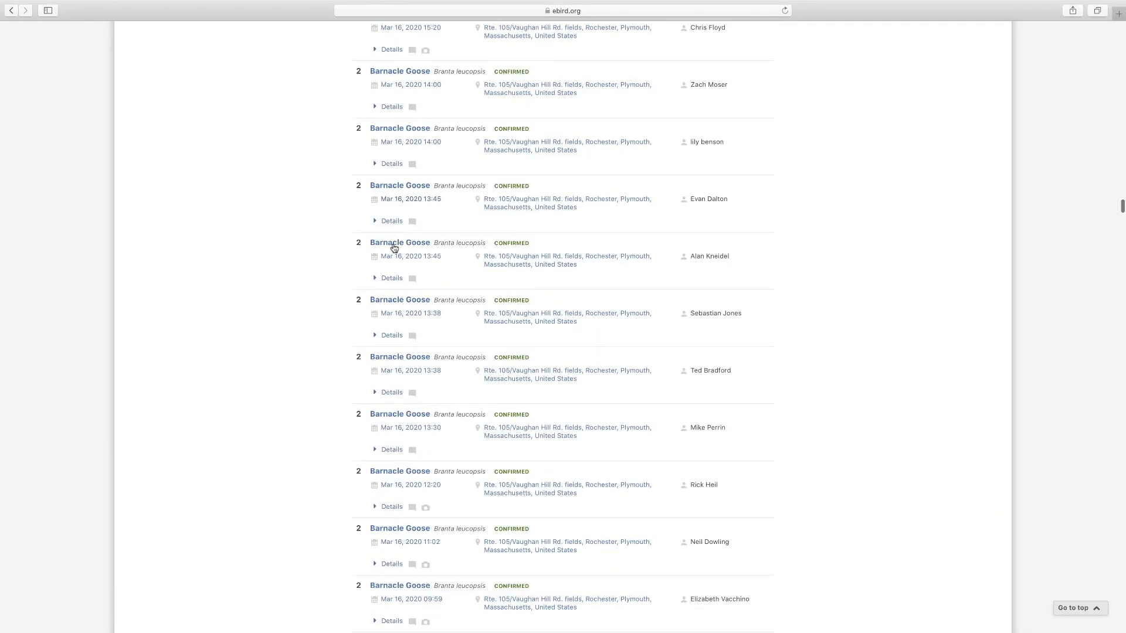
scroll(393, 248, down, 15)
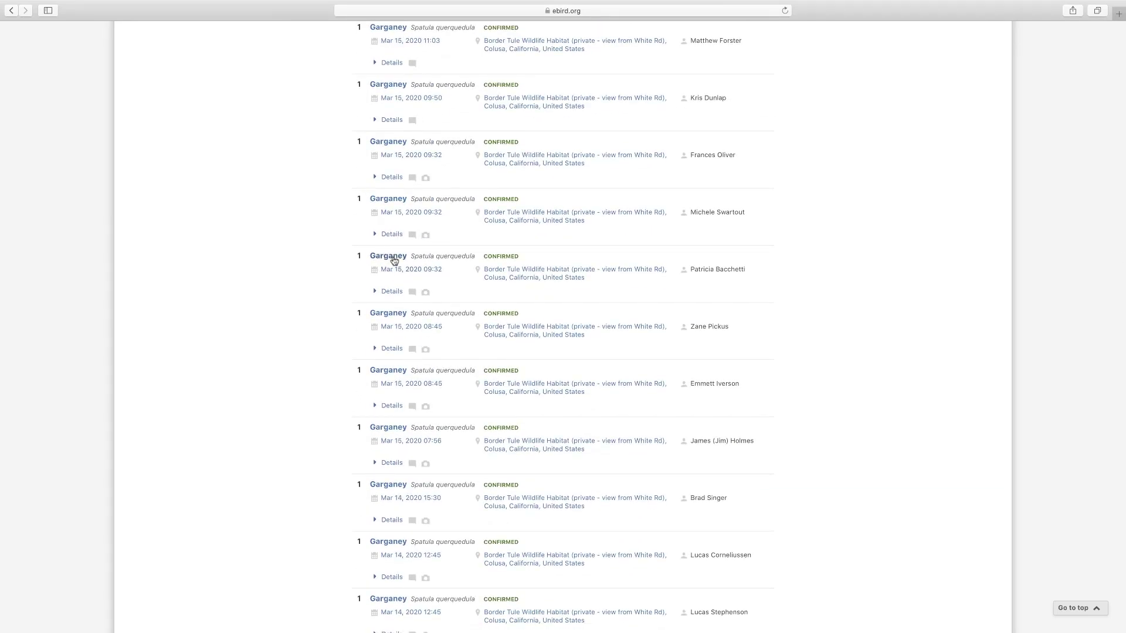
scroll(394, 260, down, 10)
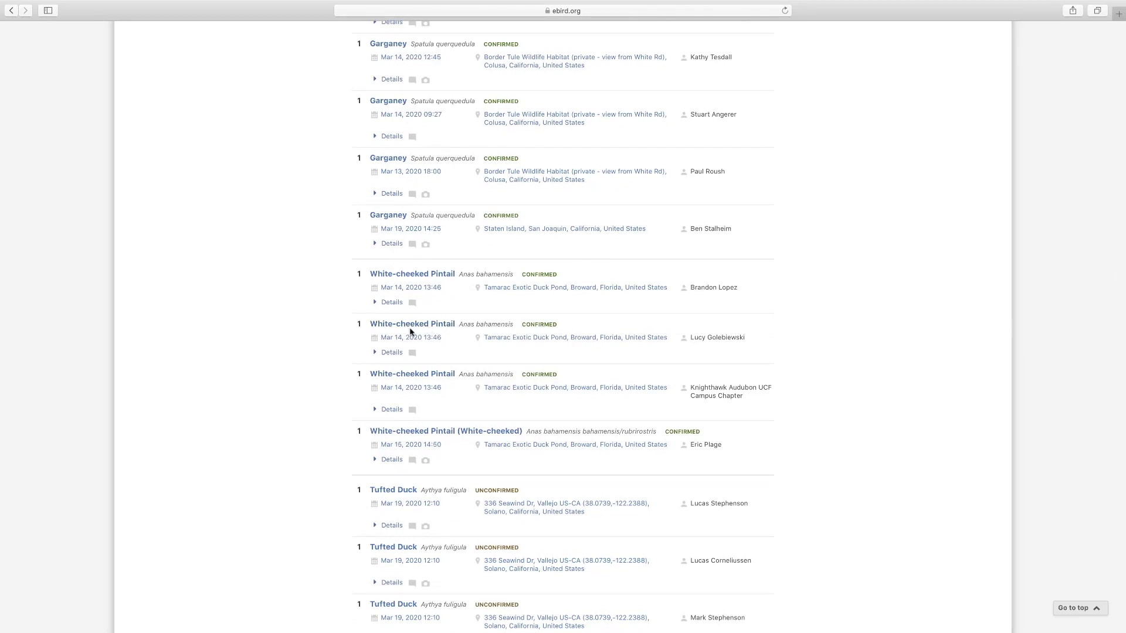
scroll(410, 332, down, 5)
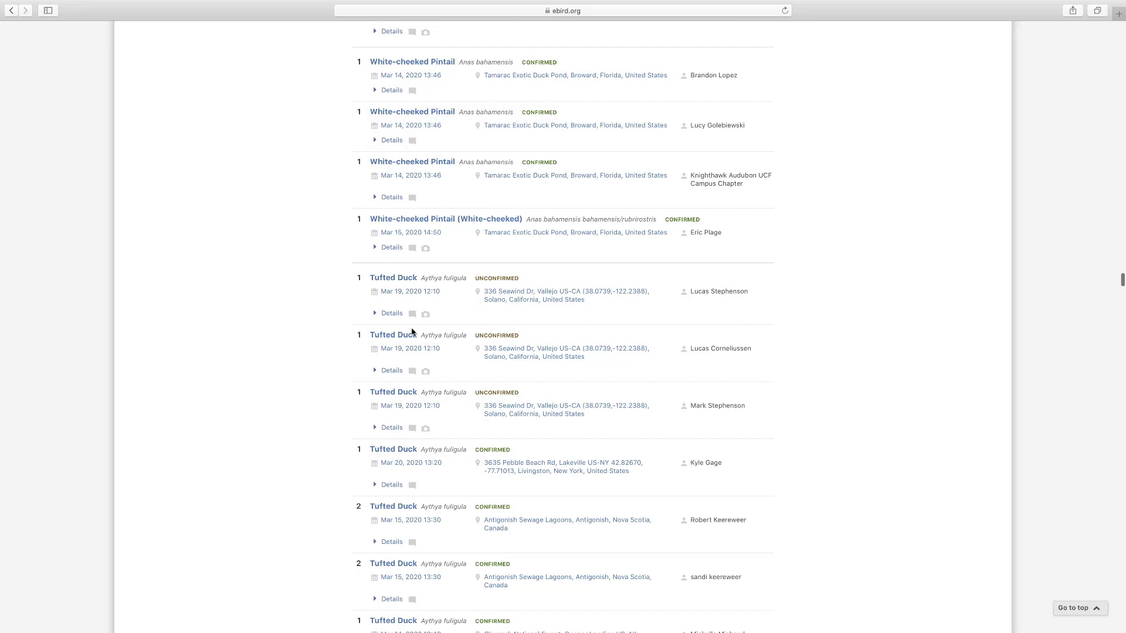
scroll(409, 331, down, 15)
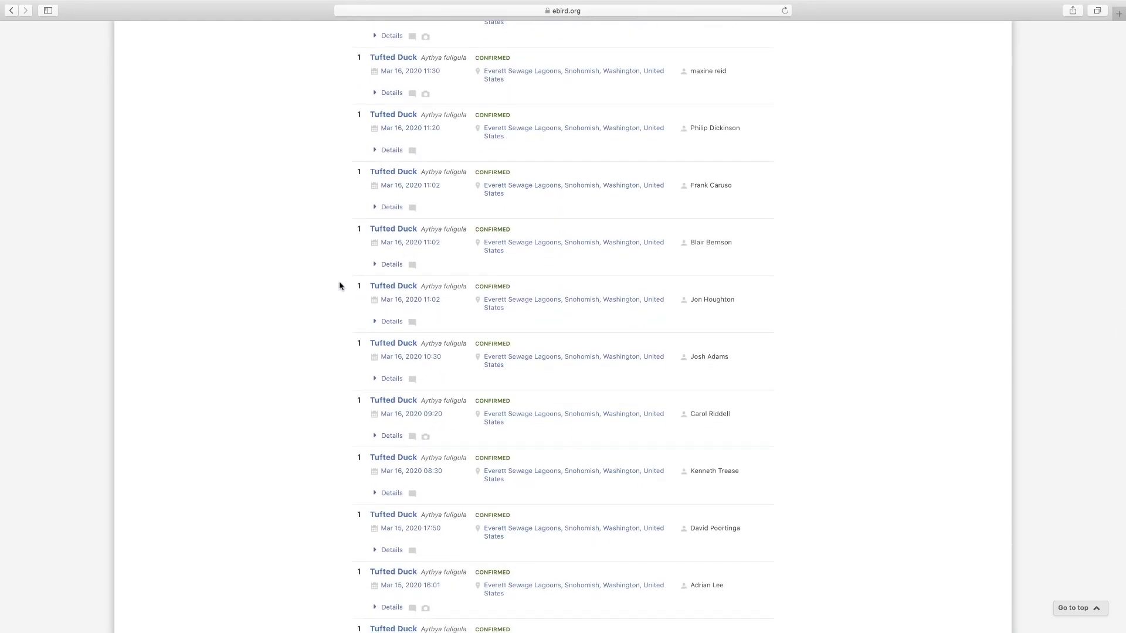
scroll(334, 286, up, 7)
scroll(332, 290, up, 20)
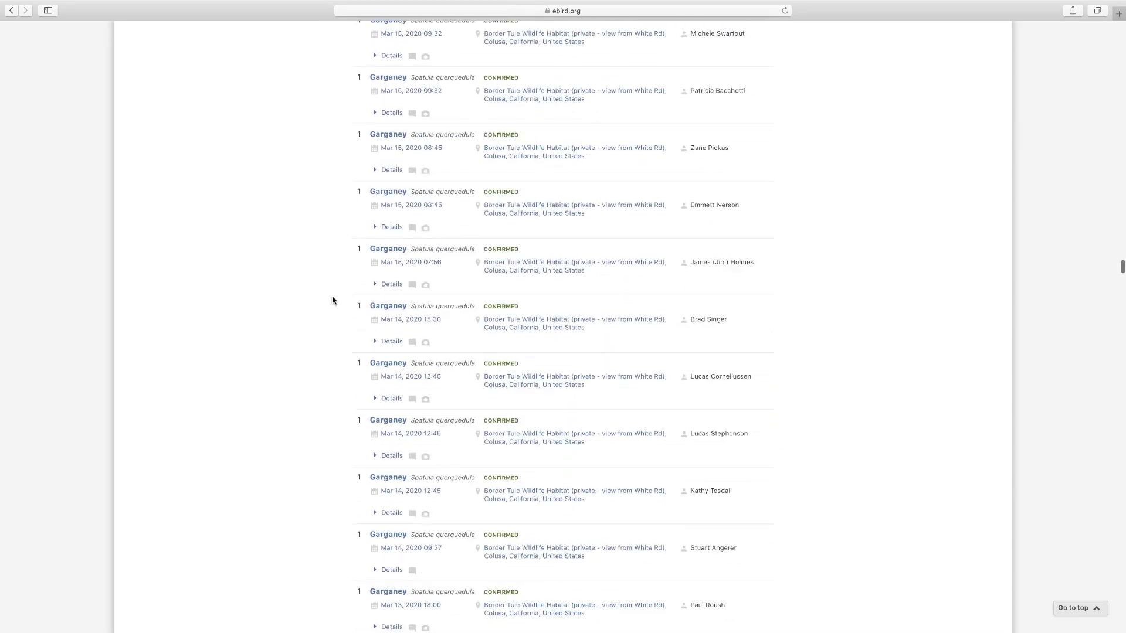
click(12, 13)
scroll(364, 247, up, 4)
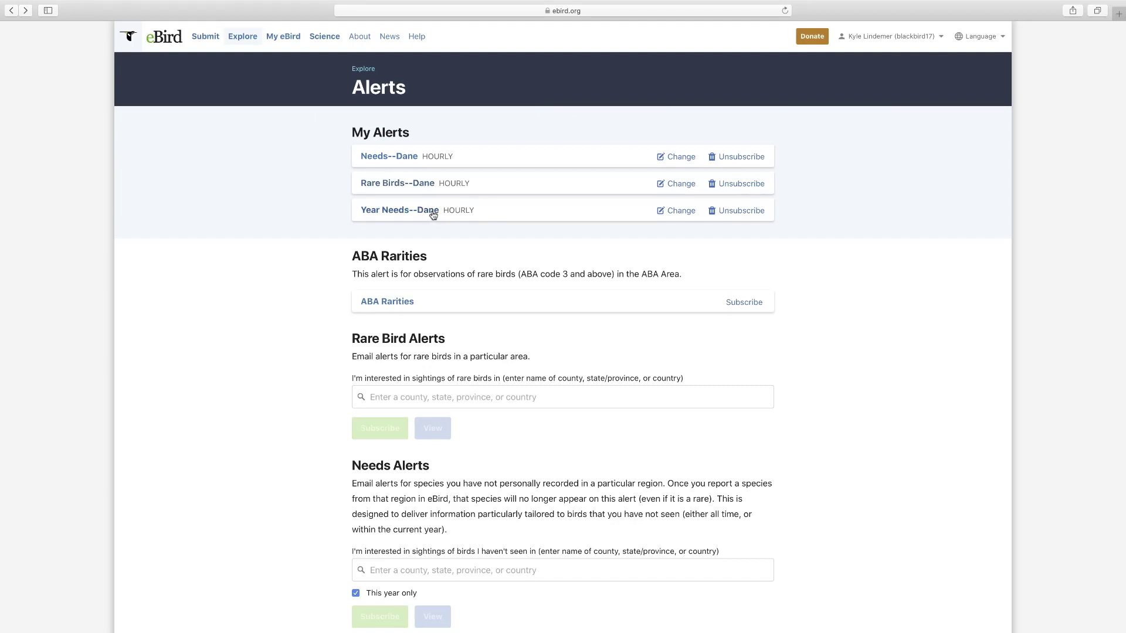
- Leave the Year Needs--Dane alert at hourly delivery, cancelling the frequency change
click(675, 216)
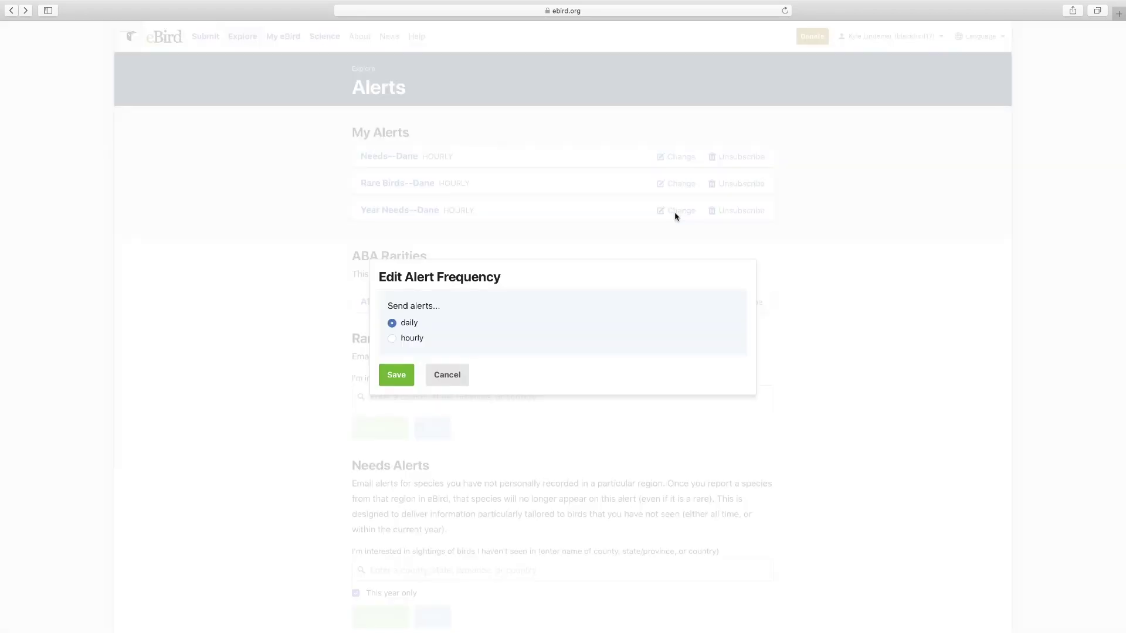
click(392, 339)
click(452, 382)
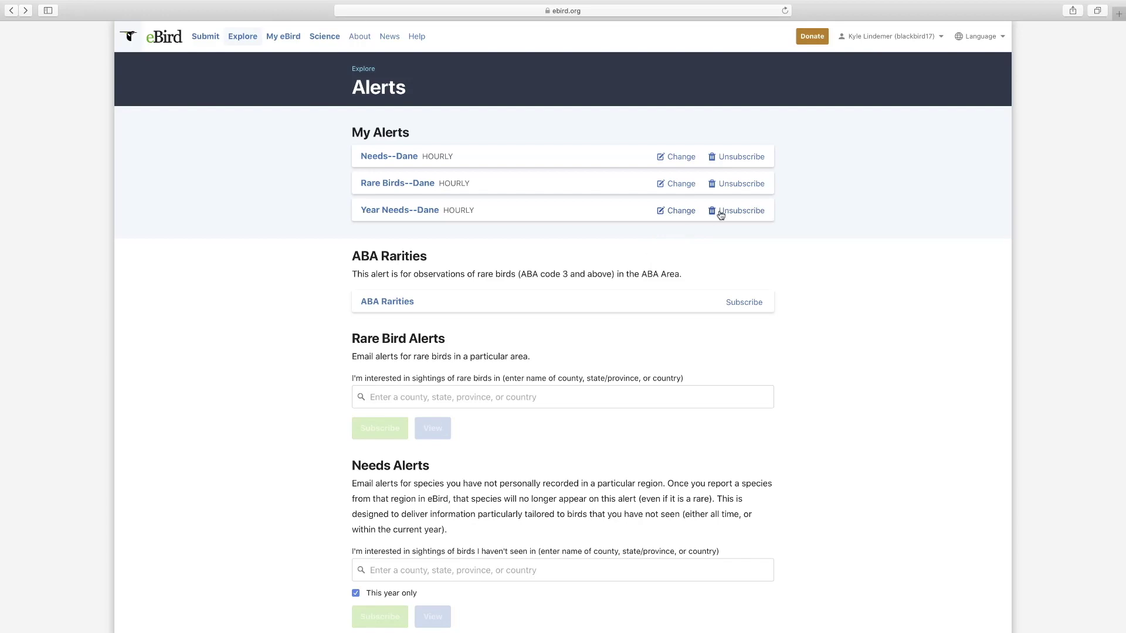
- Open the Top 100 eBirder rankings from the Explore page
click(231, 38)
scroll(124, 108, down, 6)
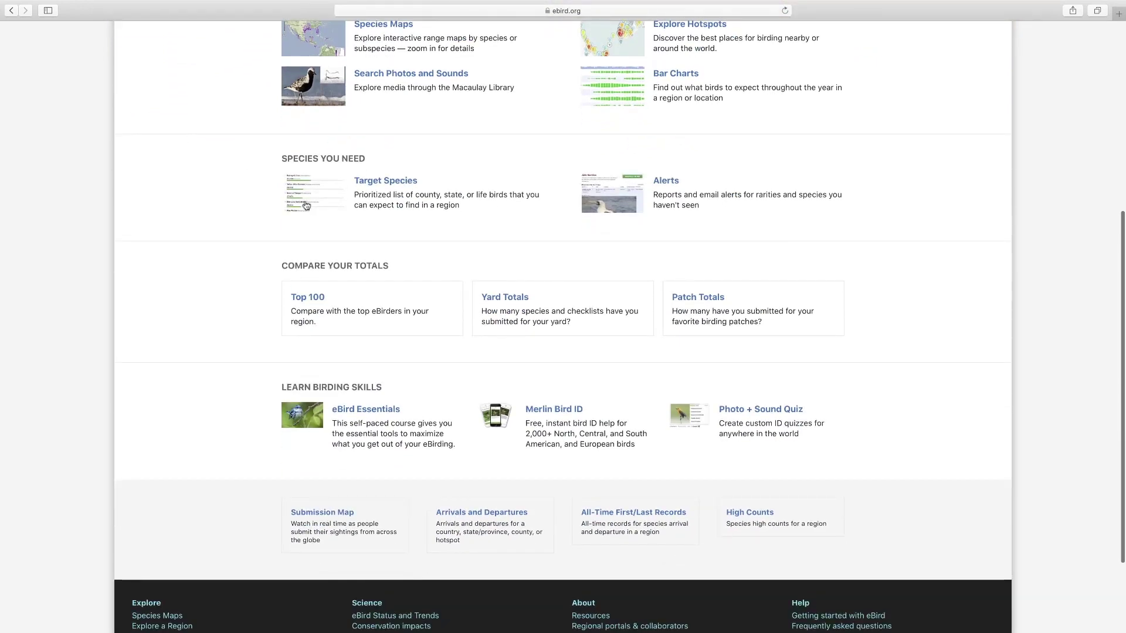
click(311, 301)
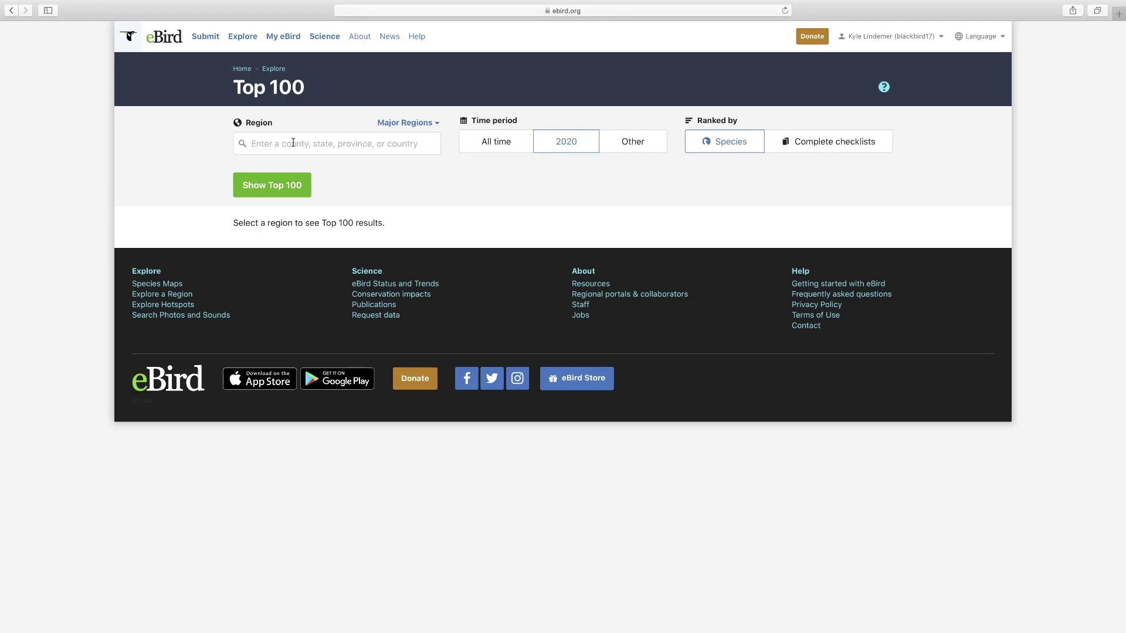
- Show the 2020 Top 100 species rankings for Dane, Wisconsin
click(293, 143)
text(dane)
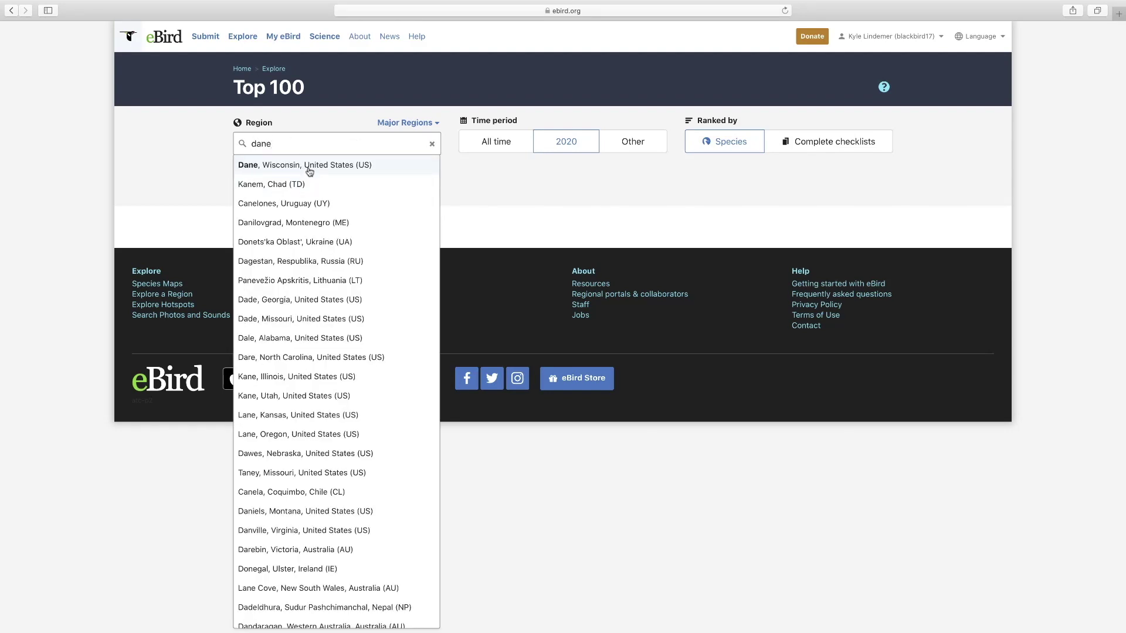
click(309, 169)
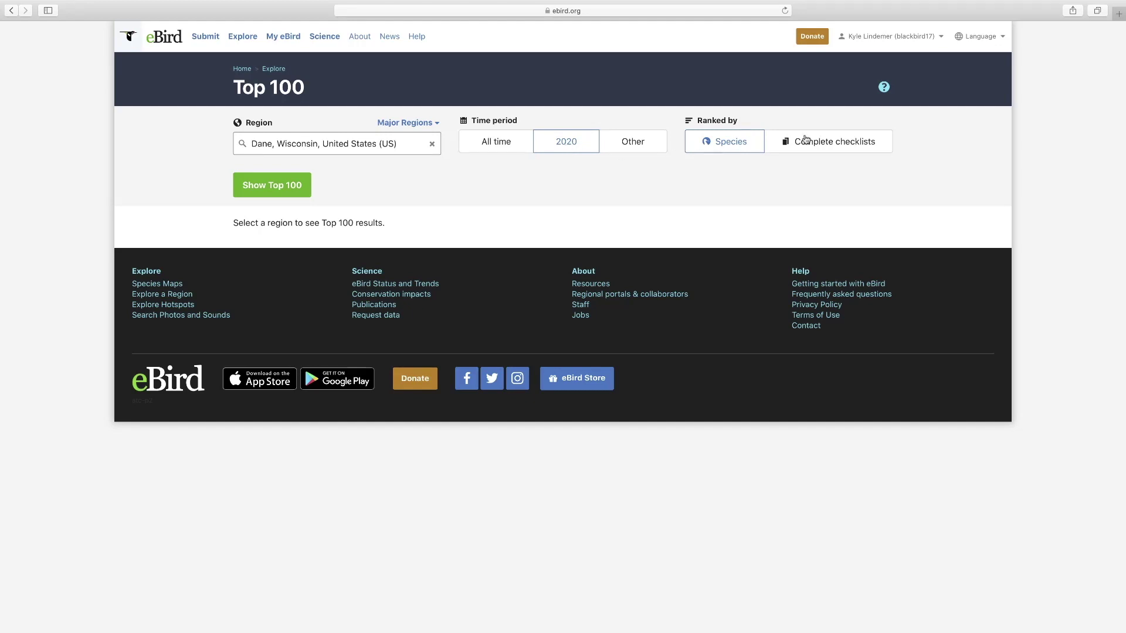
click(281, 186)
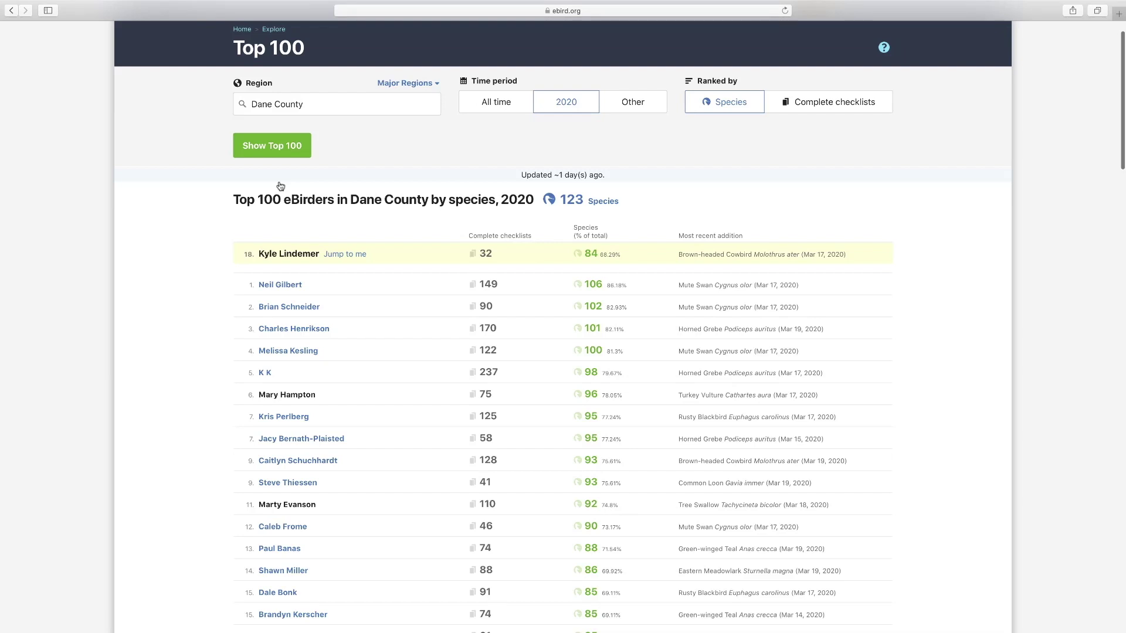
- Open the first-ranked Dane County birder's profile: 237 species, 515 complete checklists
scroll(281, 187, down, 3)
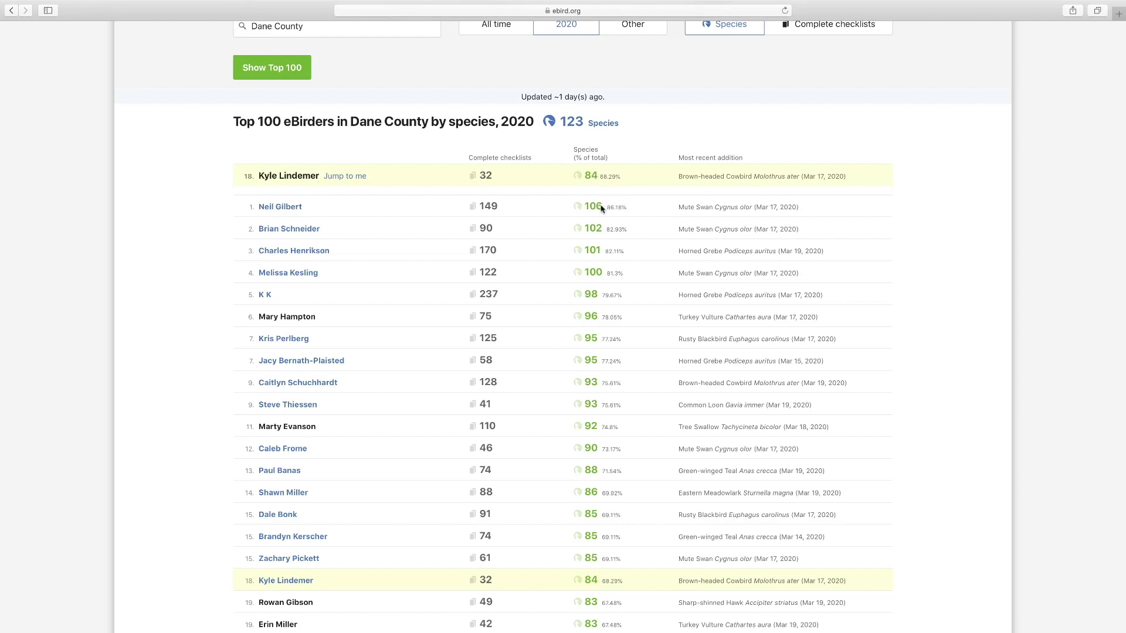
scroll(405, 297, down, 5)
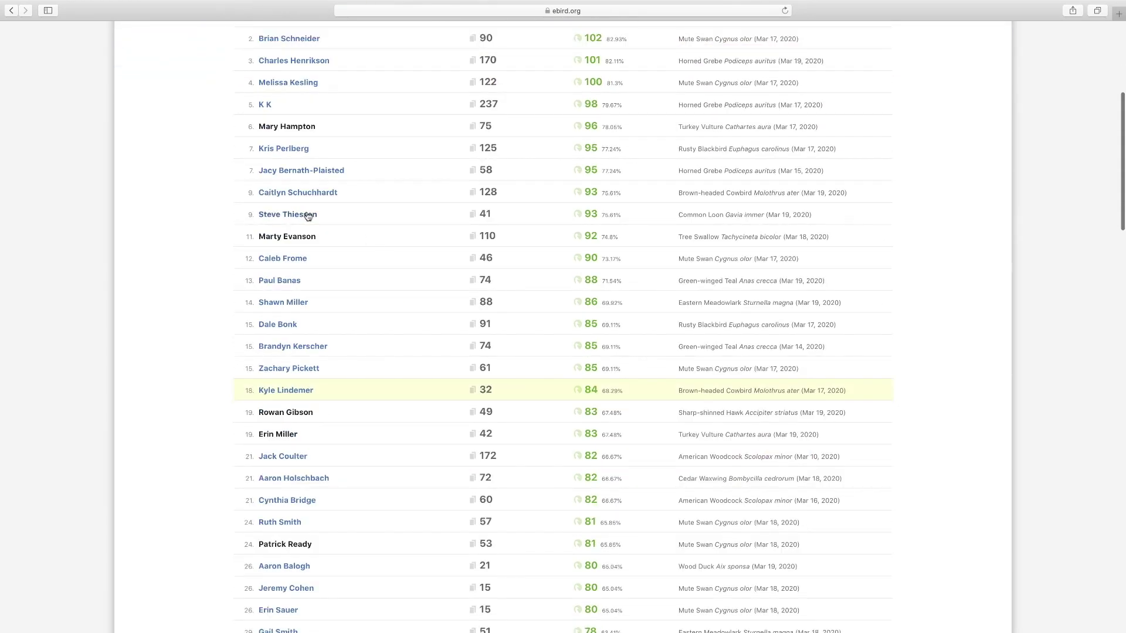
scroll(308, 217, up, 3)
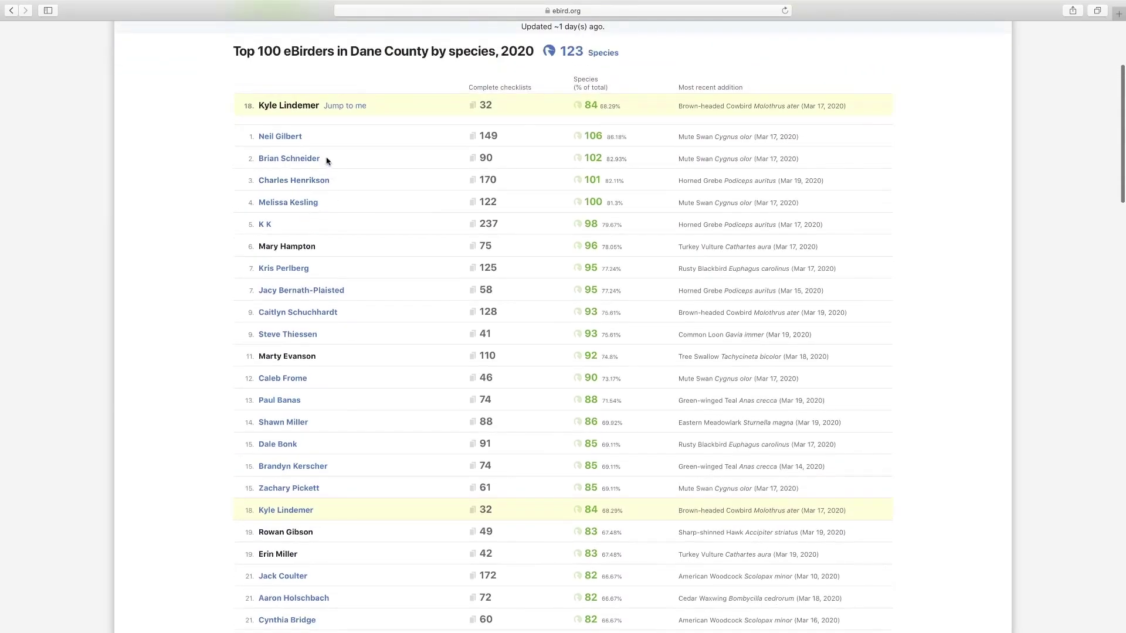
click(285, 137)
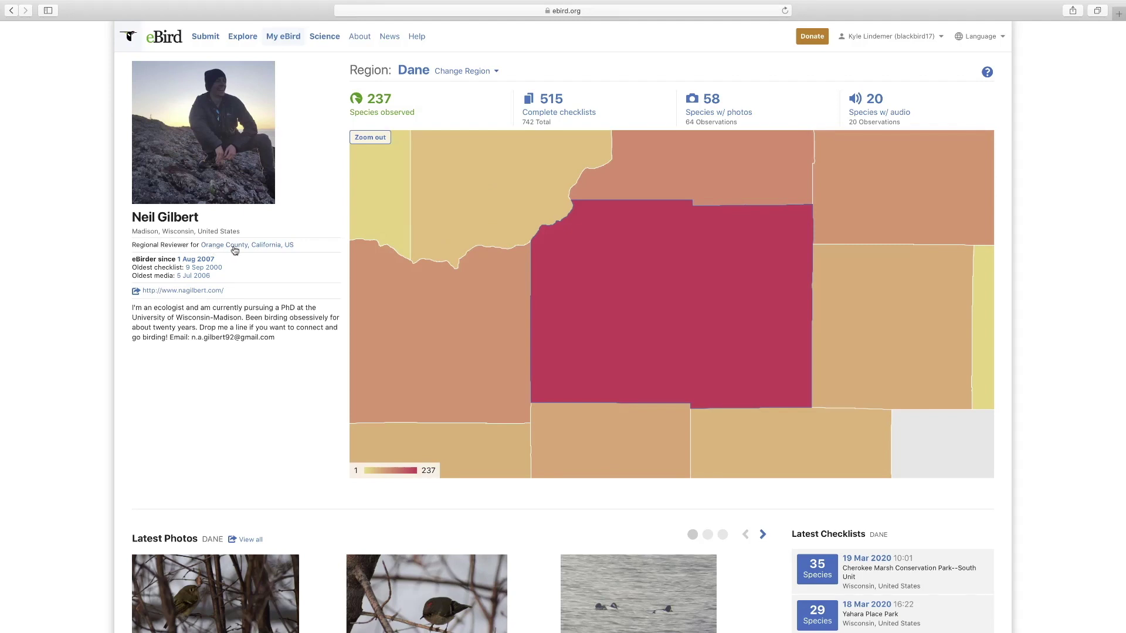
- Zoom the profile map out beyond Wisconsin and the US, then return to the Top 100 list
click(369, 139)
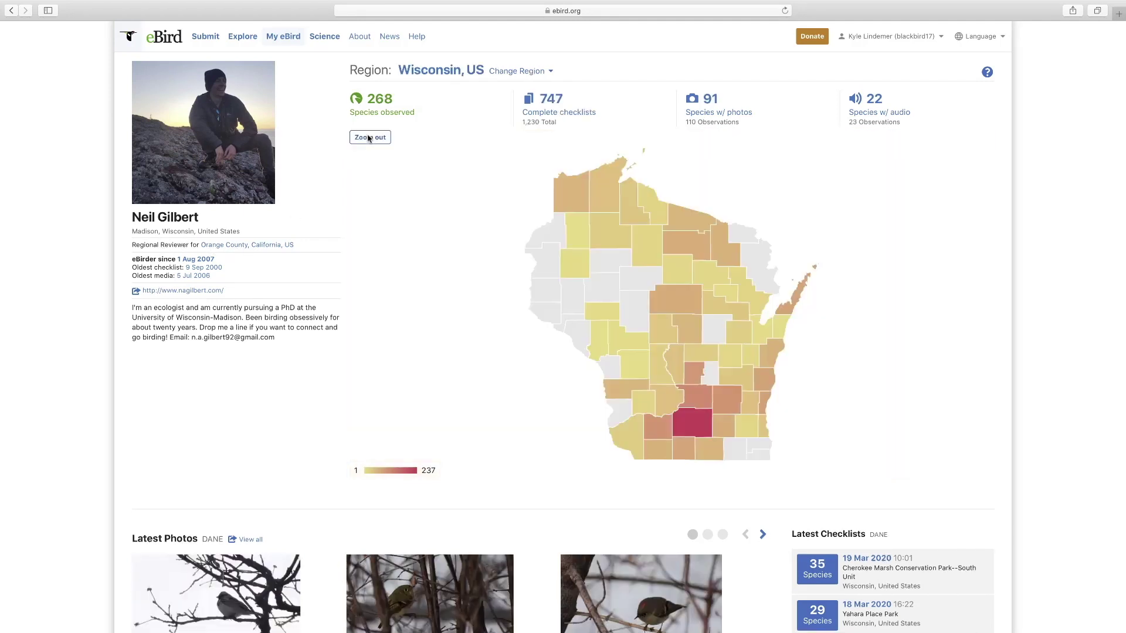
click(368, 138)
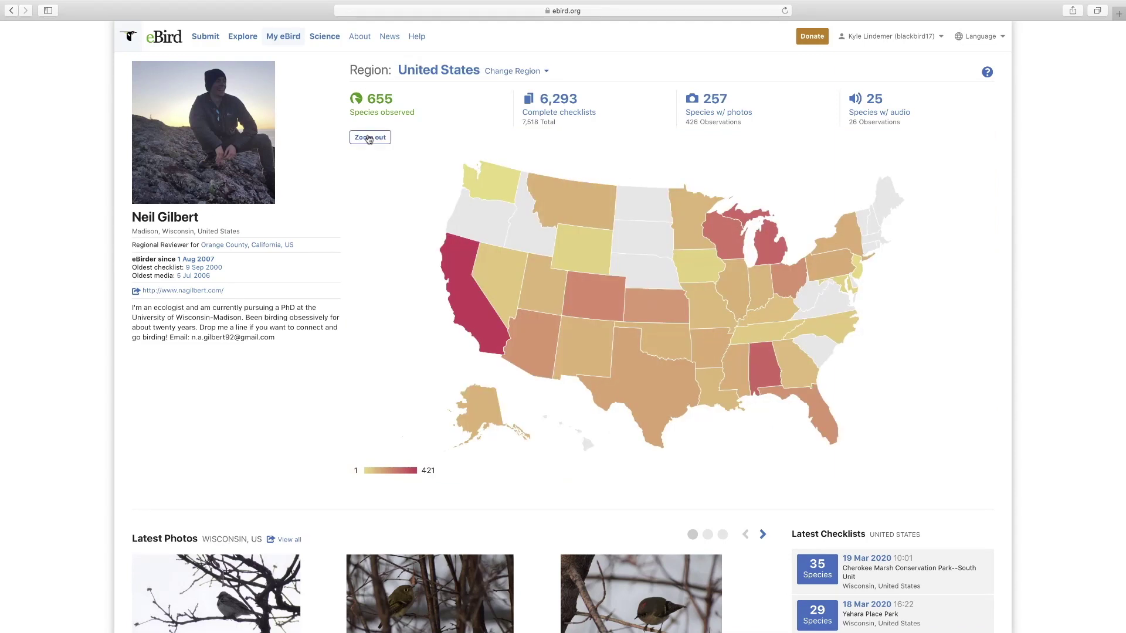
click(369, 139)
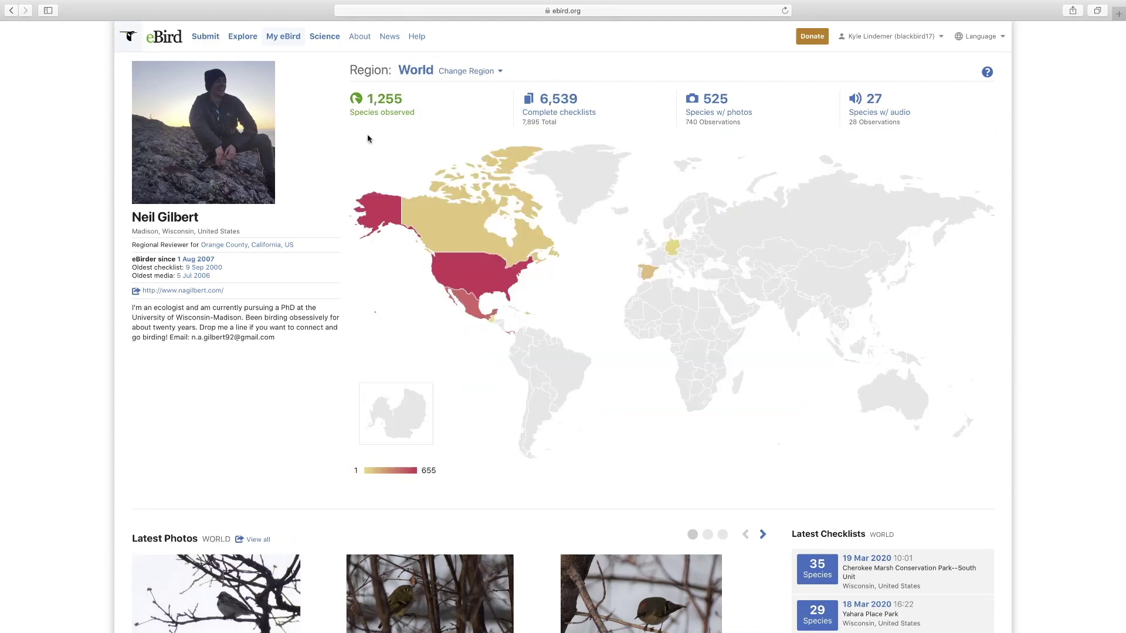
click(12, 11)
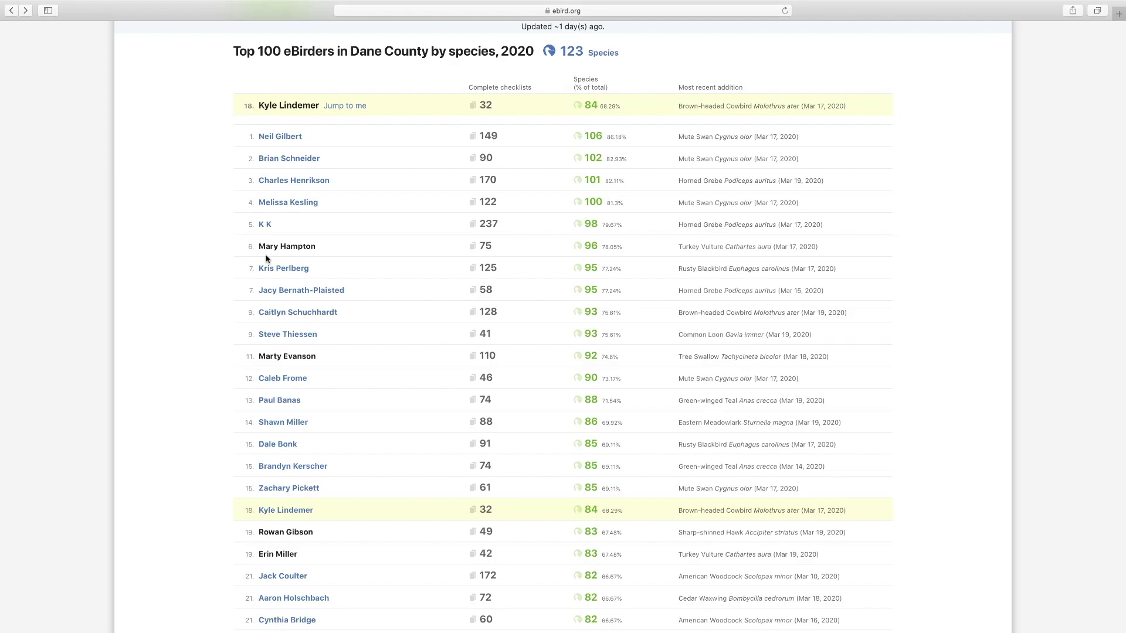
- Re-rank the 2020 Dane County Top 100 by complete checklists
scroll(266, 259, down, 15)
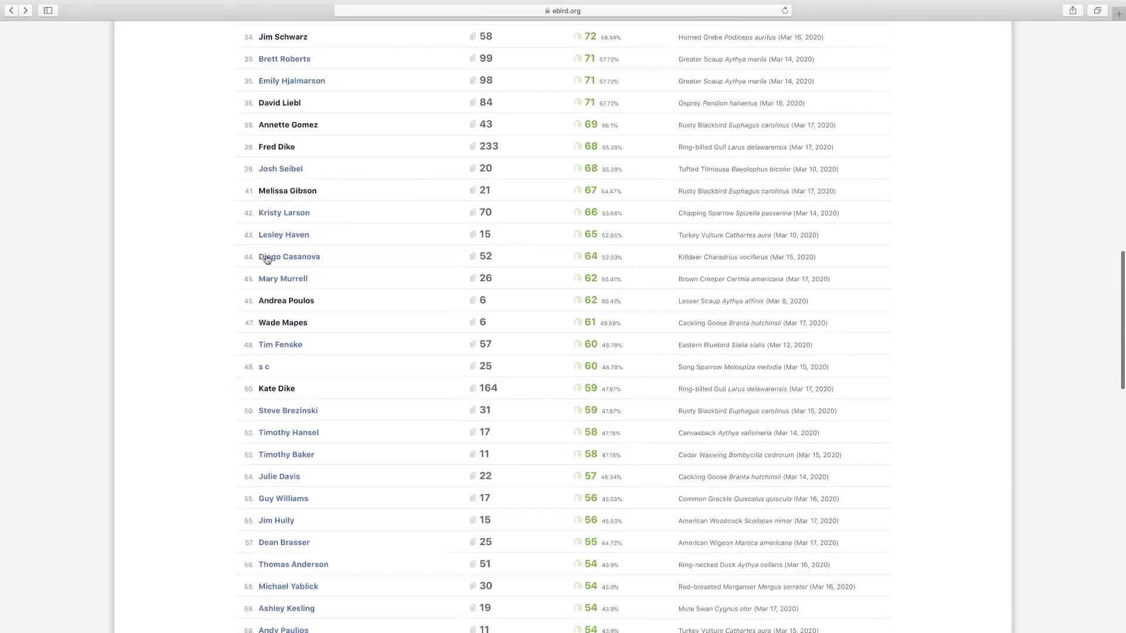
scroll(266, 256, down, 15)
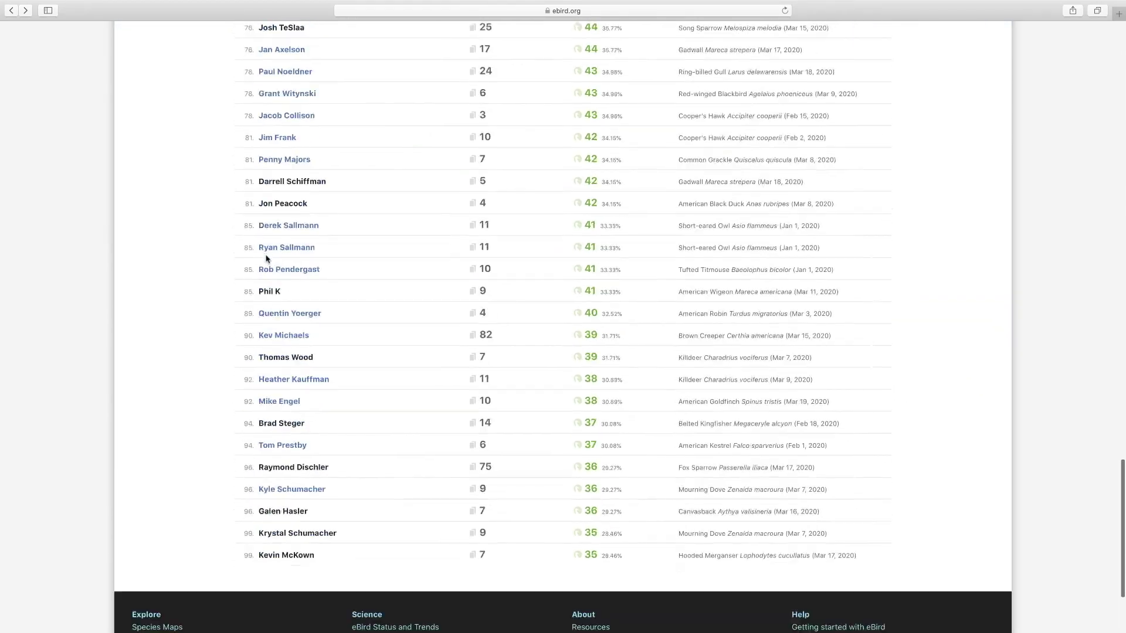
scroll(265, 259, up, 20)
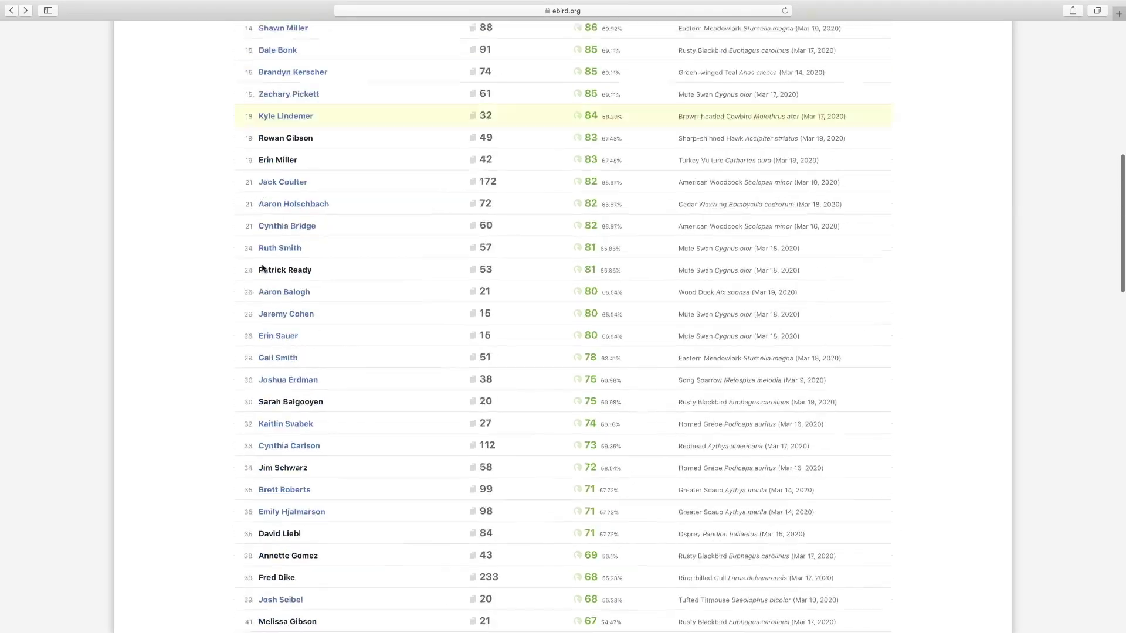
scroll(264, 270, down, 2)
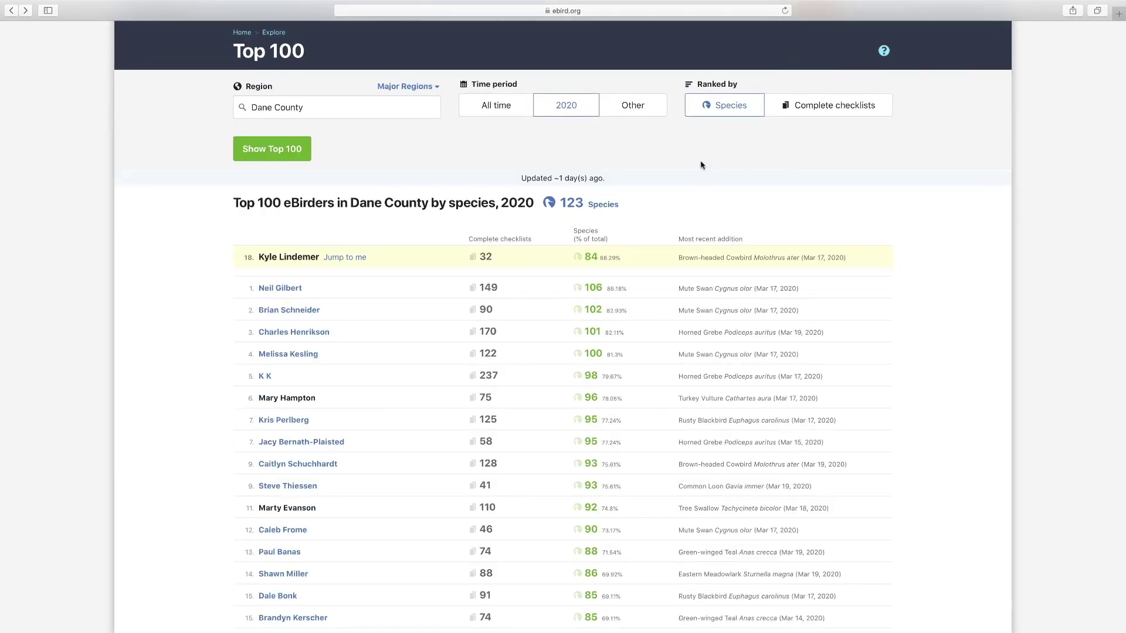
click(830, 109)
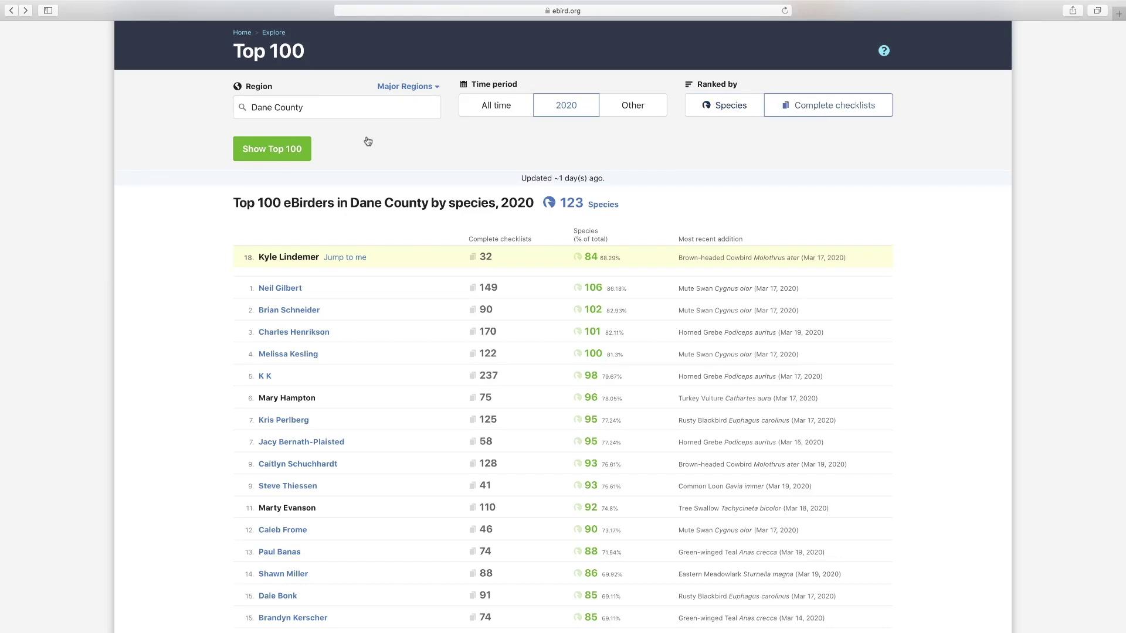
click(264, 152)
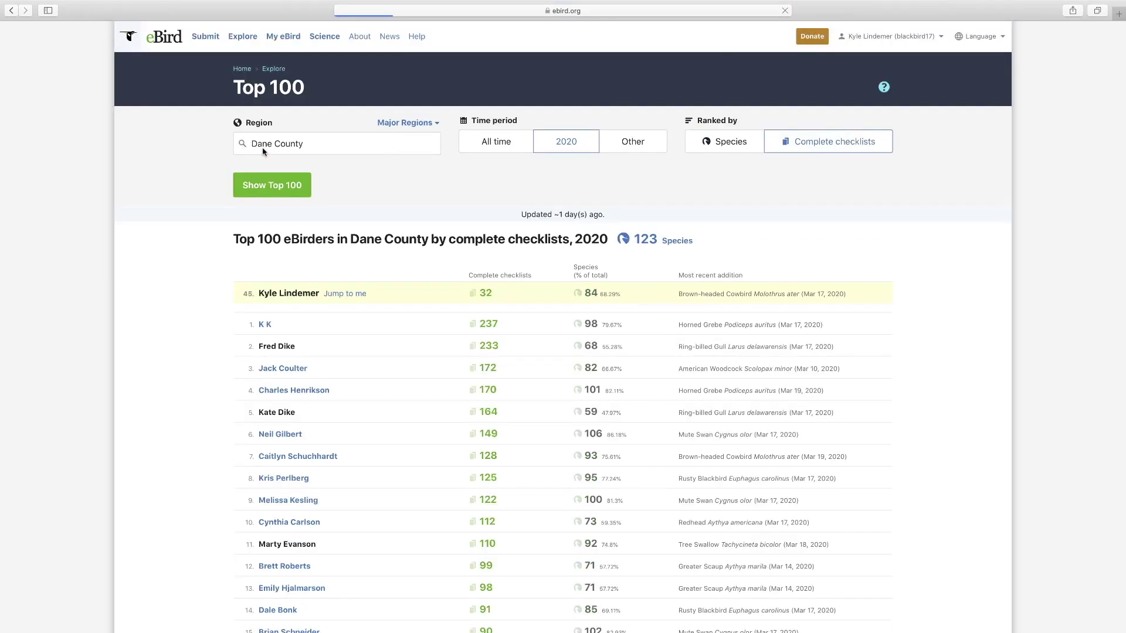
- Show the all-time Dane County Top 100 by species, ranking your account 8th with 285 species
scroll(281, 211, down, 3)
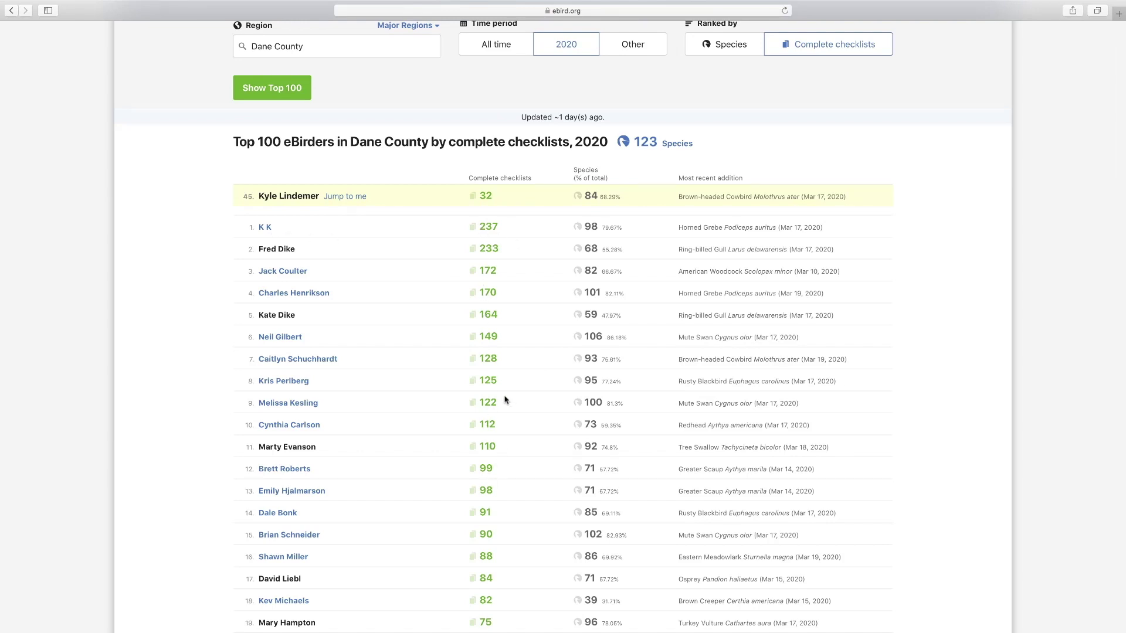
scroll(505, 397, up, 2)
click(495, 125)
click(730, 122)
click(286, 164)
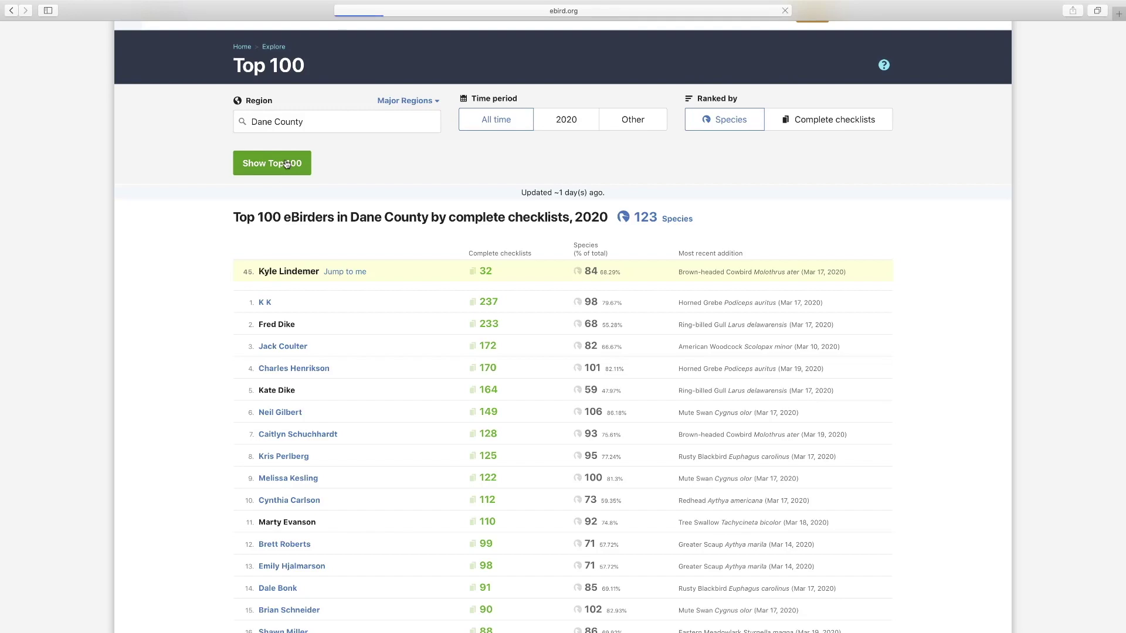
scroll(287, 164, down, 3)
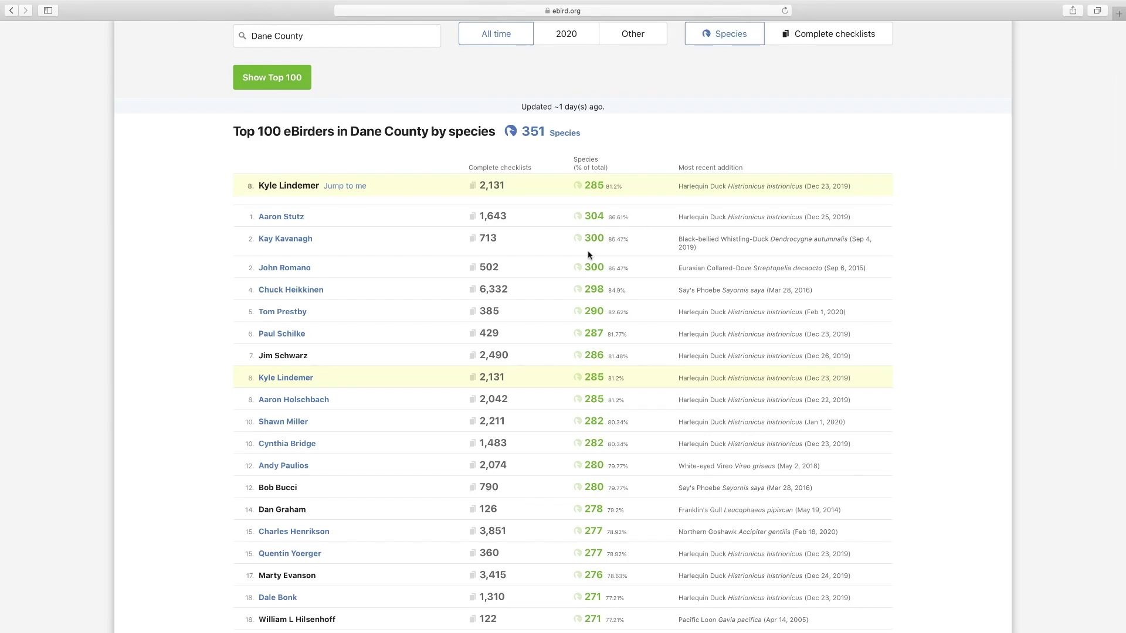
scroll(602, 382, down, 3)
scroll(602, 383, down, 20)
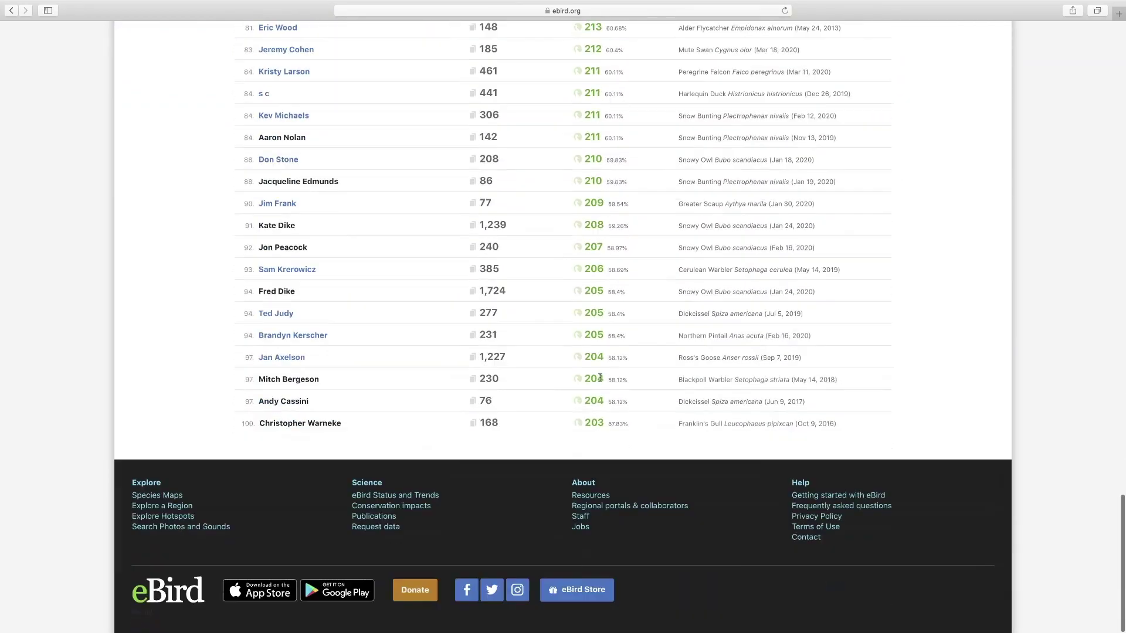
scroll(600, 378, up, 20)
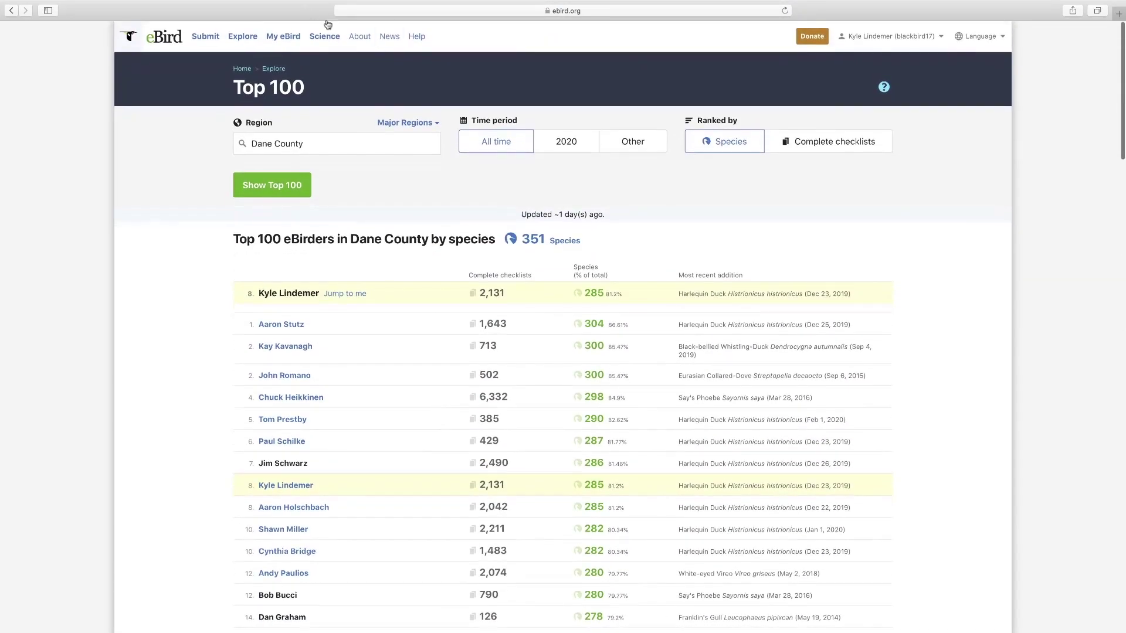
click(242, 38)
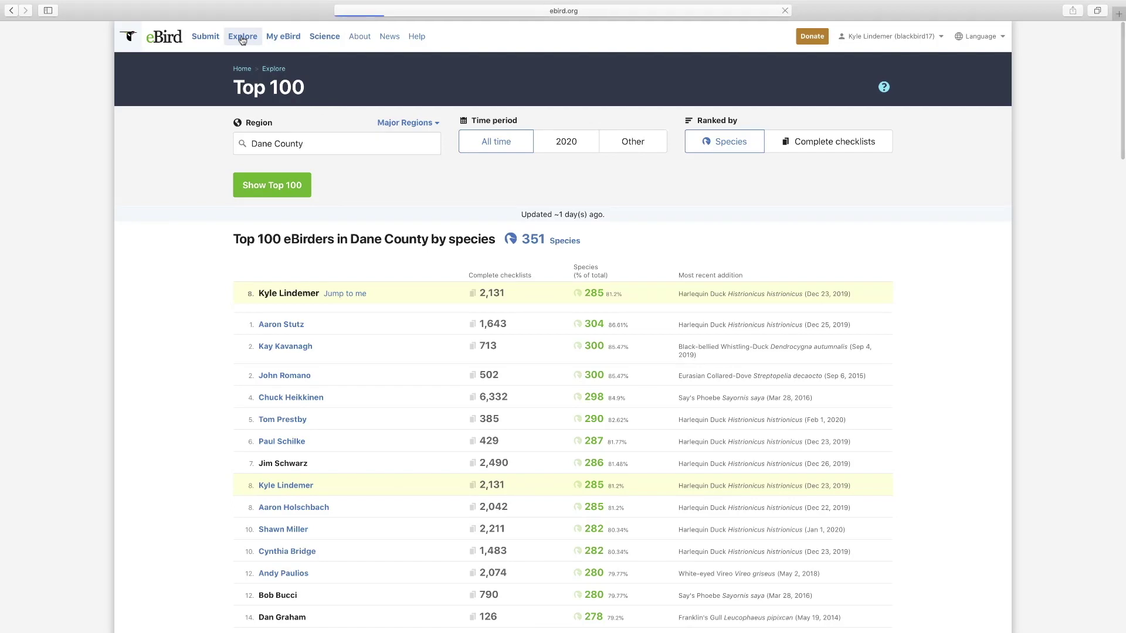
scroll(544, 339, down, 5)
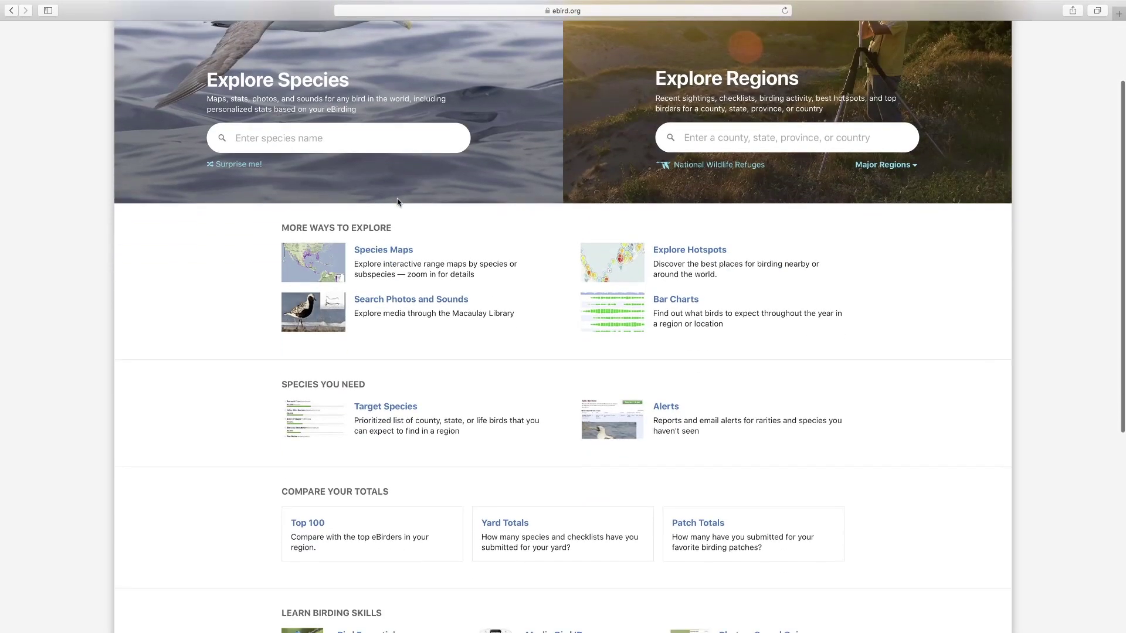
- Open Yard Totals and show the Life tab of the Current Leaders table
scroll(557, 358, up, 1)
click(521, 426)
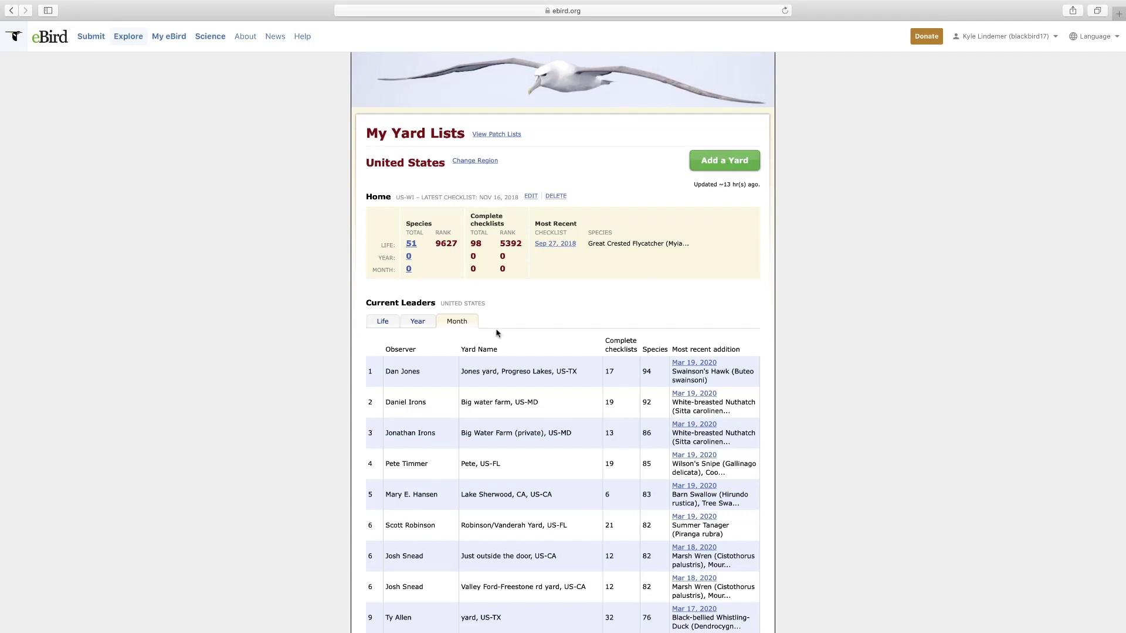
scroll(499, 334, down, 2)
scroll(497, 333, down, 2)
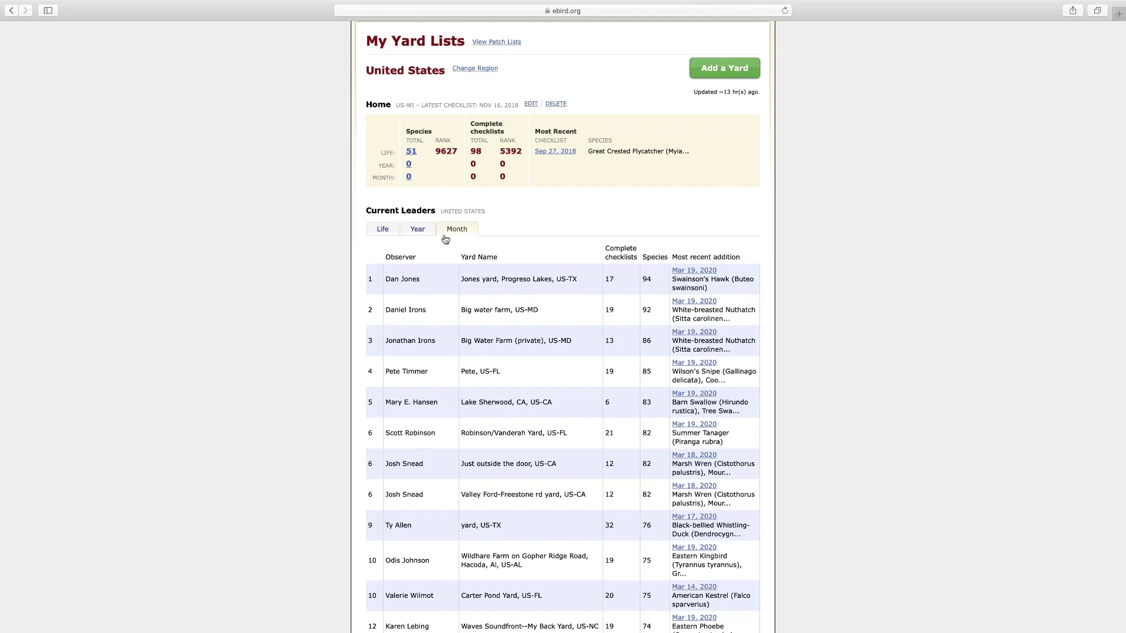
click(385, 230)
- Review the life yard leaders, with the Home yard 9627th at 51 species, then return to Explore
scroll(473, 344, down, 2)
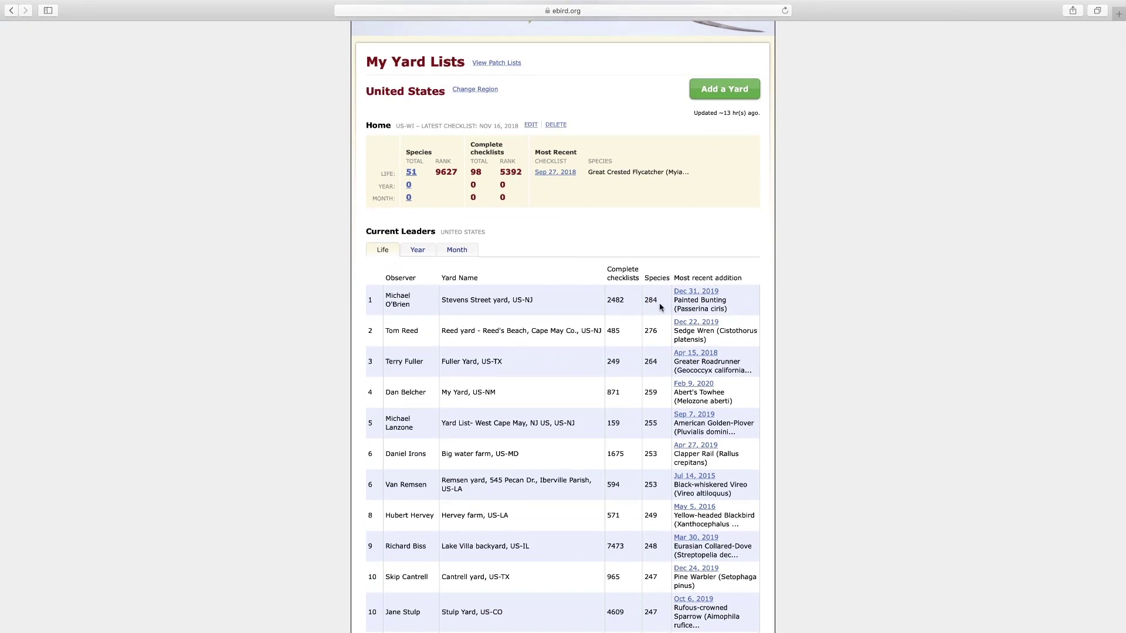
scroll(659, 307, up, 1)
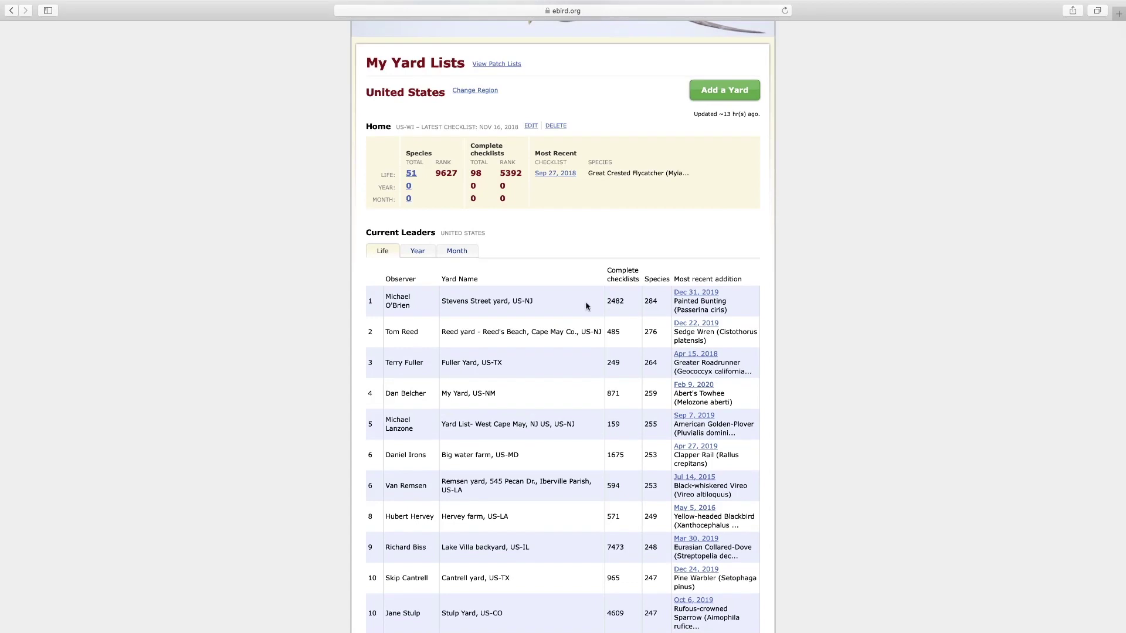
scroll(444, 258, up, 3)
scroll(443, 258, up, 3)
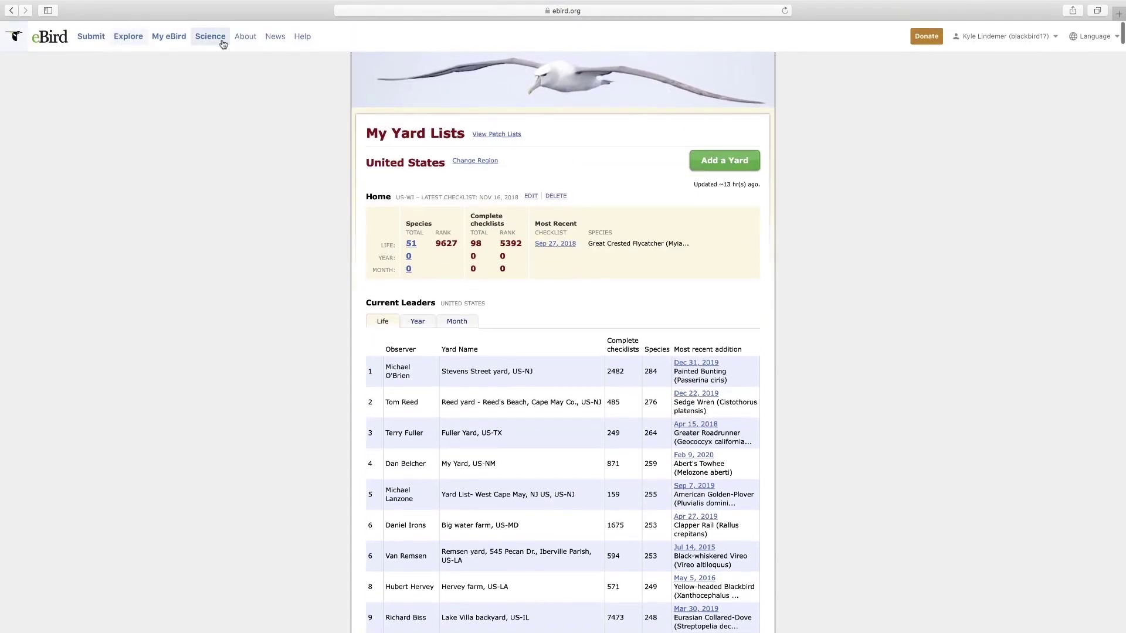
click(124, 37)
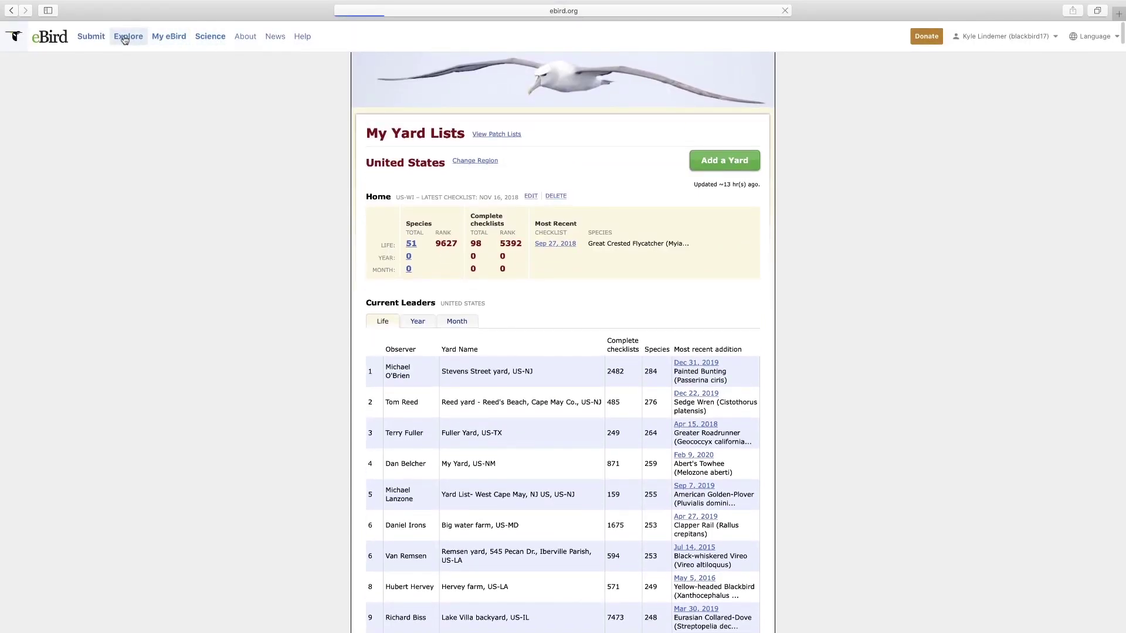
scroll(312, 141, down, 5)
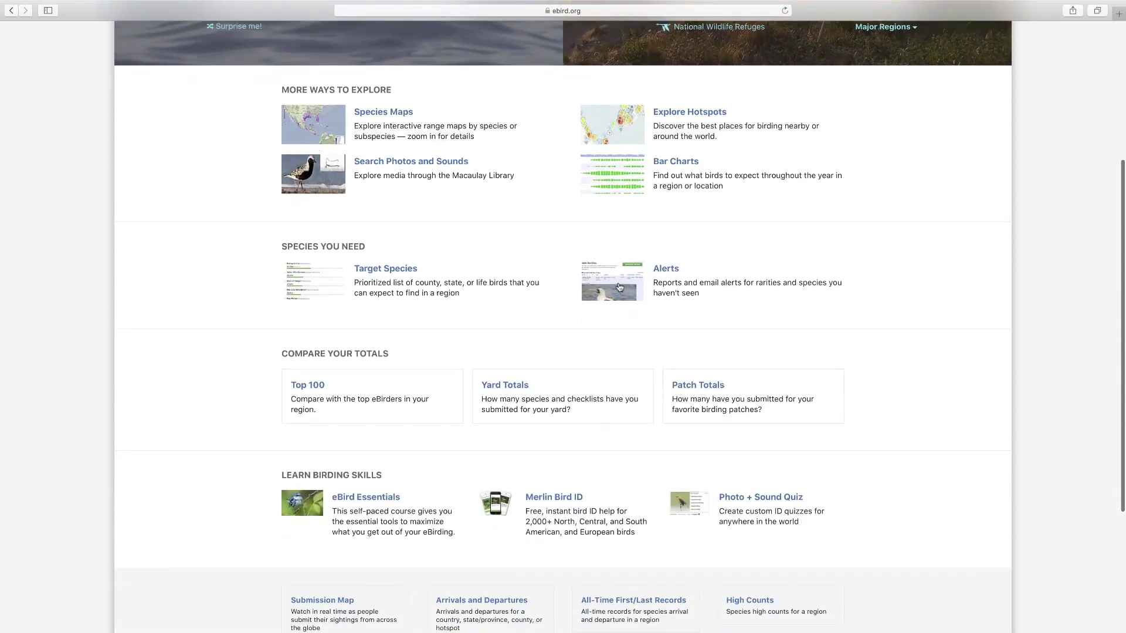
- Browse the Patch Totals life leaders, topped by SE Farallon Island at 439 species, then return to Explore
click(683, 385)
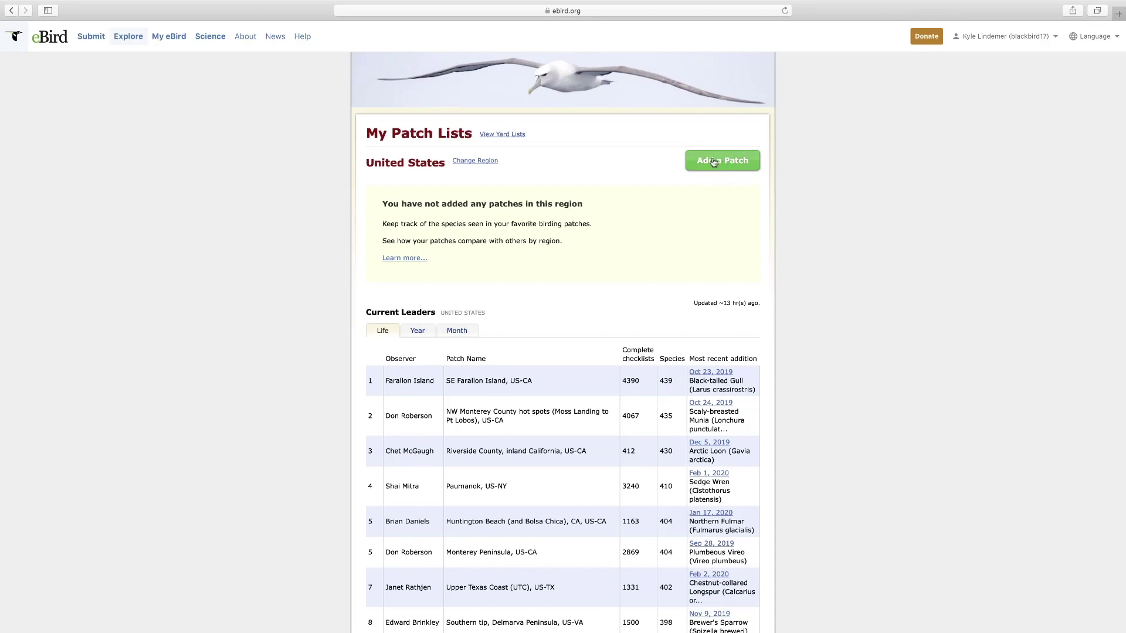
scroll(519, 374, down, 2)
scroll(519, 371, down, 2)
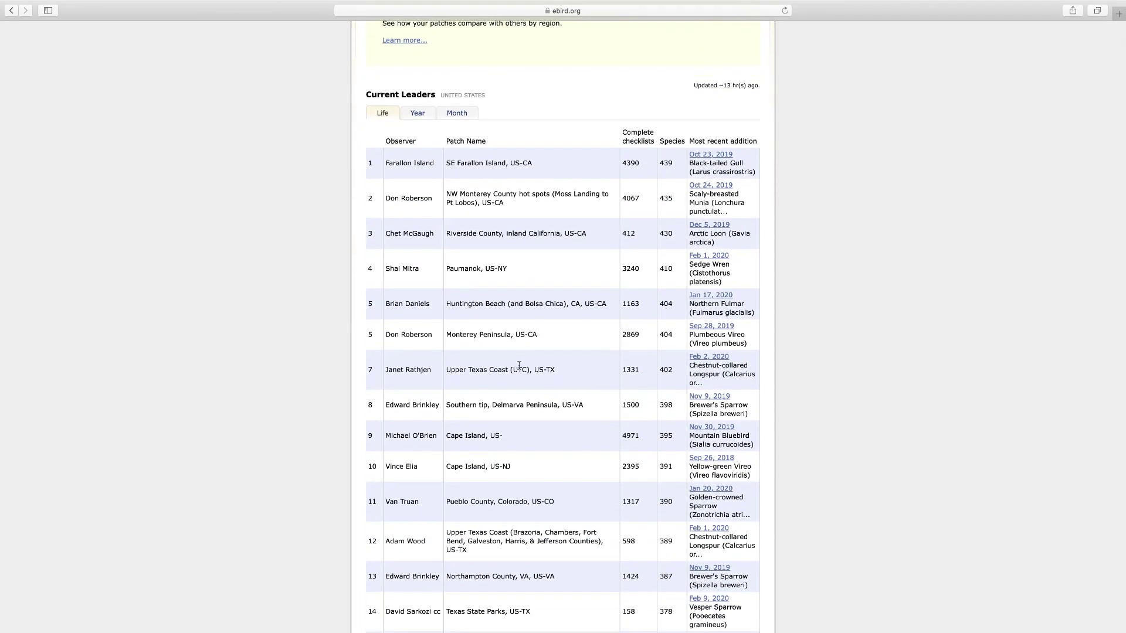
scroll(519, 366, up, 3)
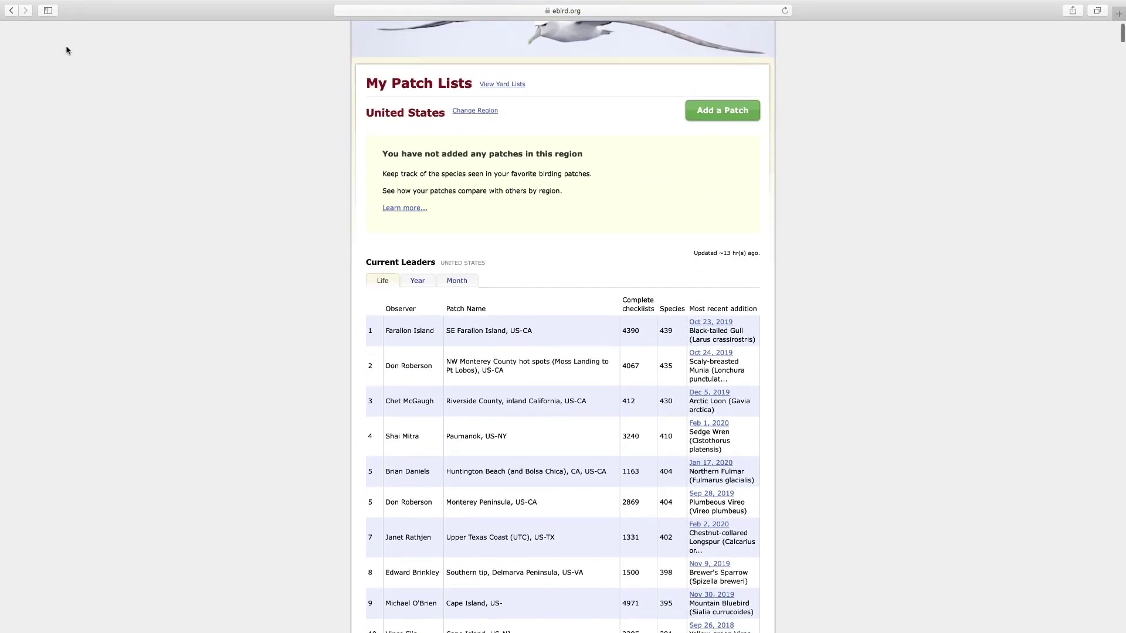
scroll(88, 65, up, 1)
click(126, 39)
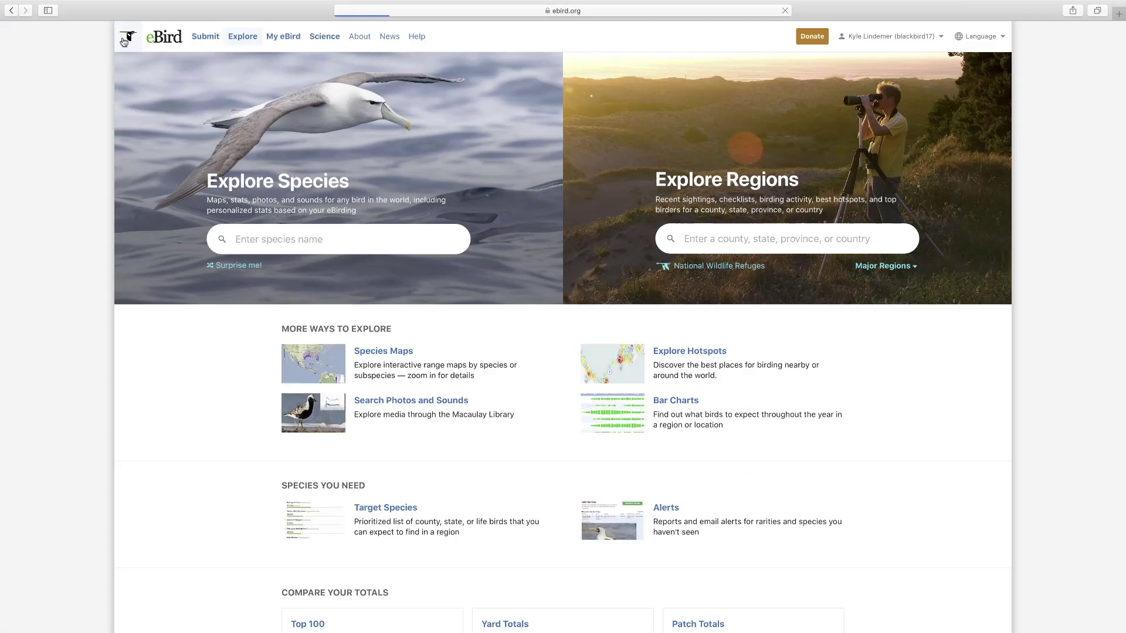
- Open the Submission Map showing 16,951 checklists submitted on 20 March 2020
scroll(224, 165, down, 8)
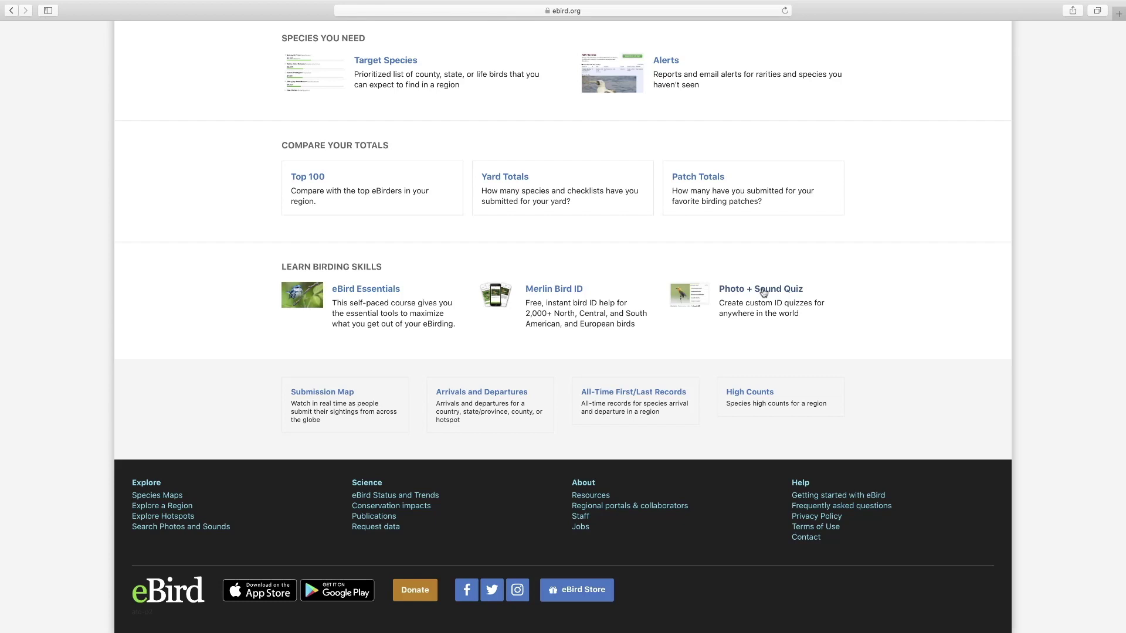
click(335, 397)
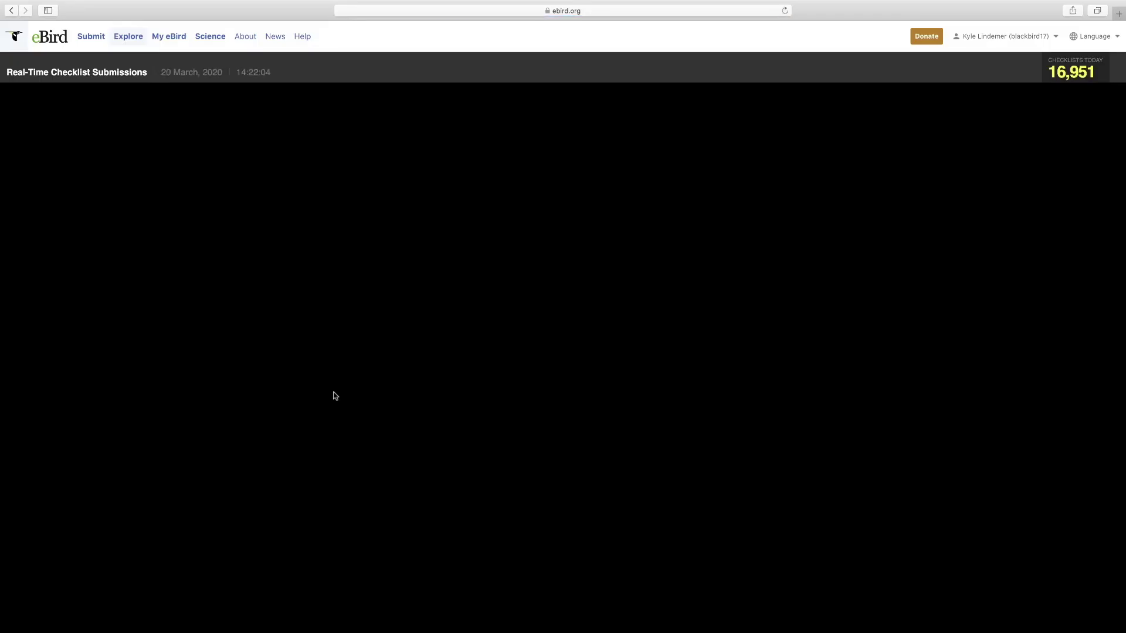
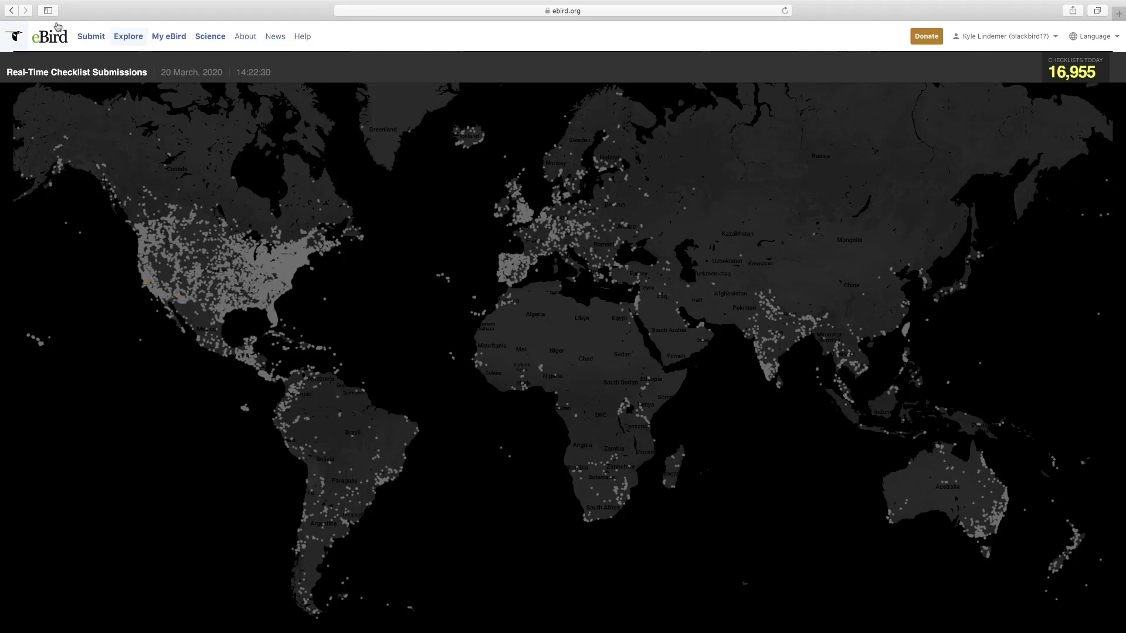
- Go to Explore and open the Arrivals and Departures tool
click(129, 37)
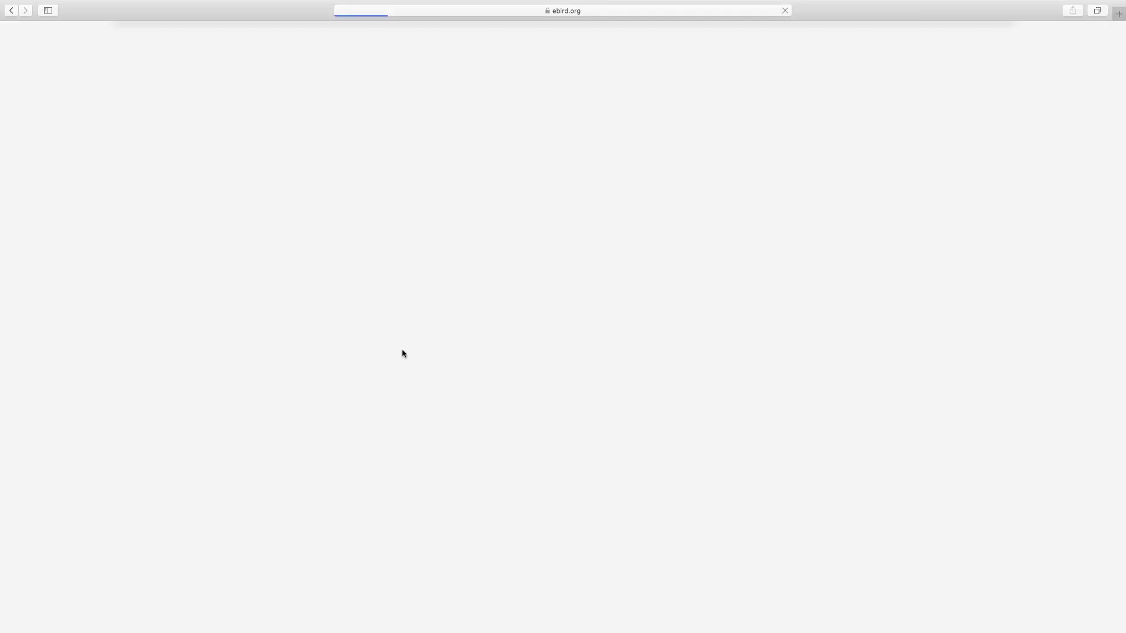
scroll(445, 354, down, 10)
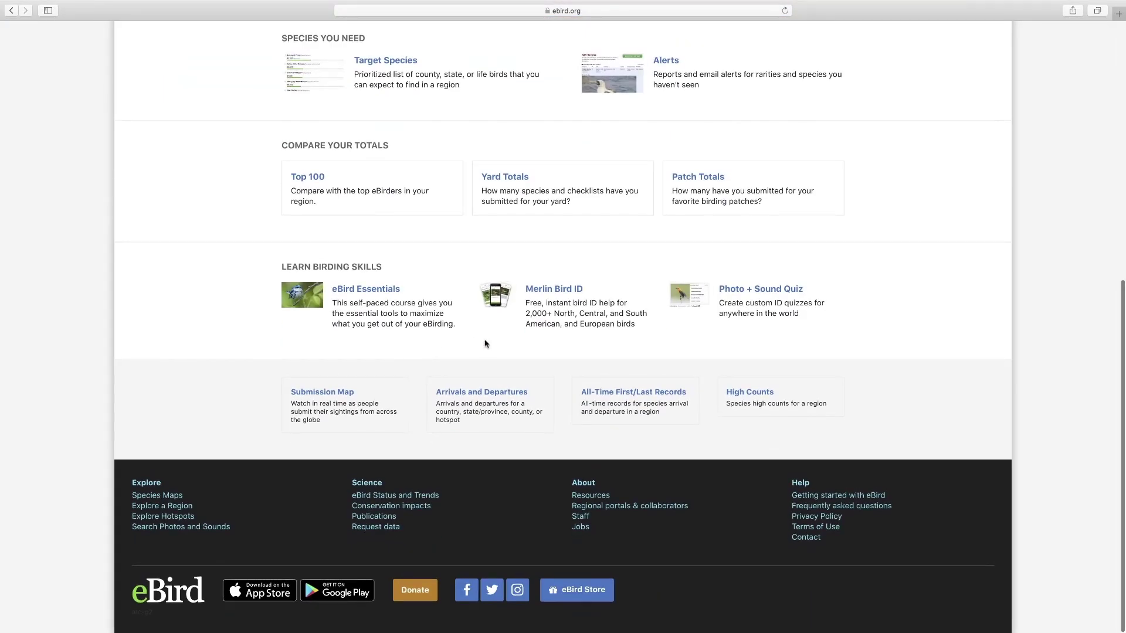
click(497, 392)
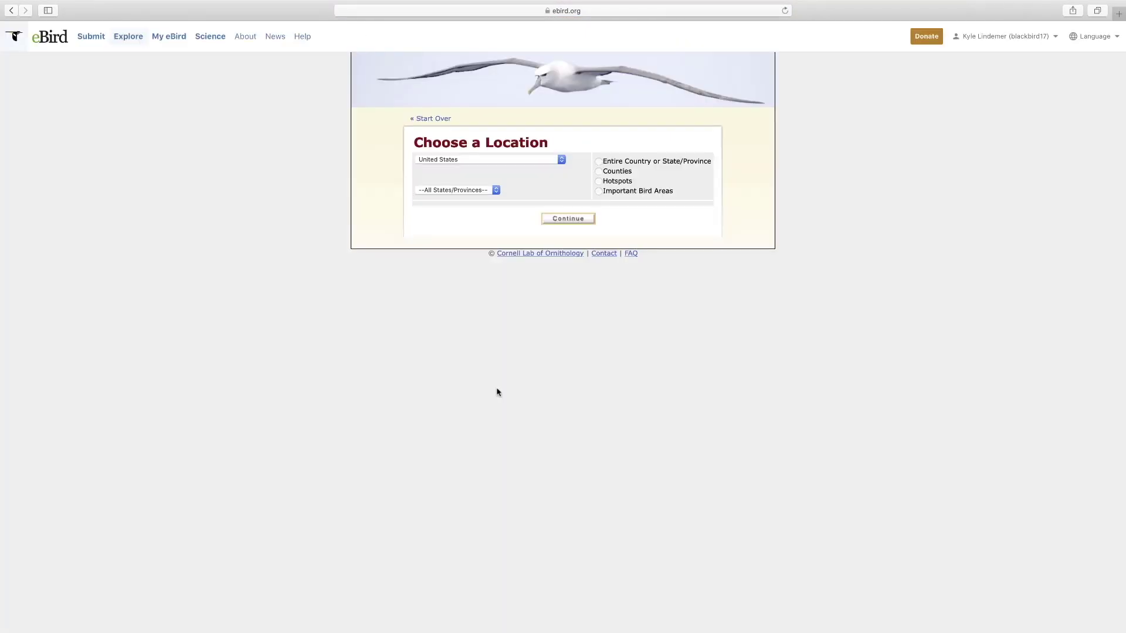
- Choose Wisconsin, then Counties, then Dane, and load the 2020 arrivals report
click(496, 191)
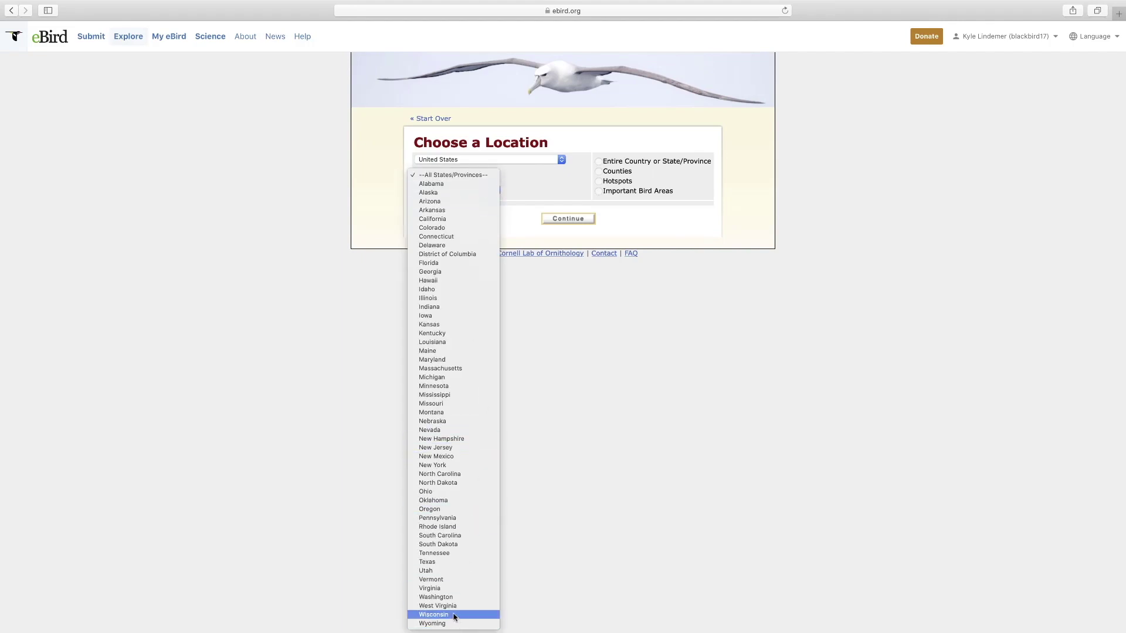
click(454, 616)
click(598, 171)
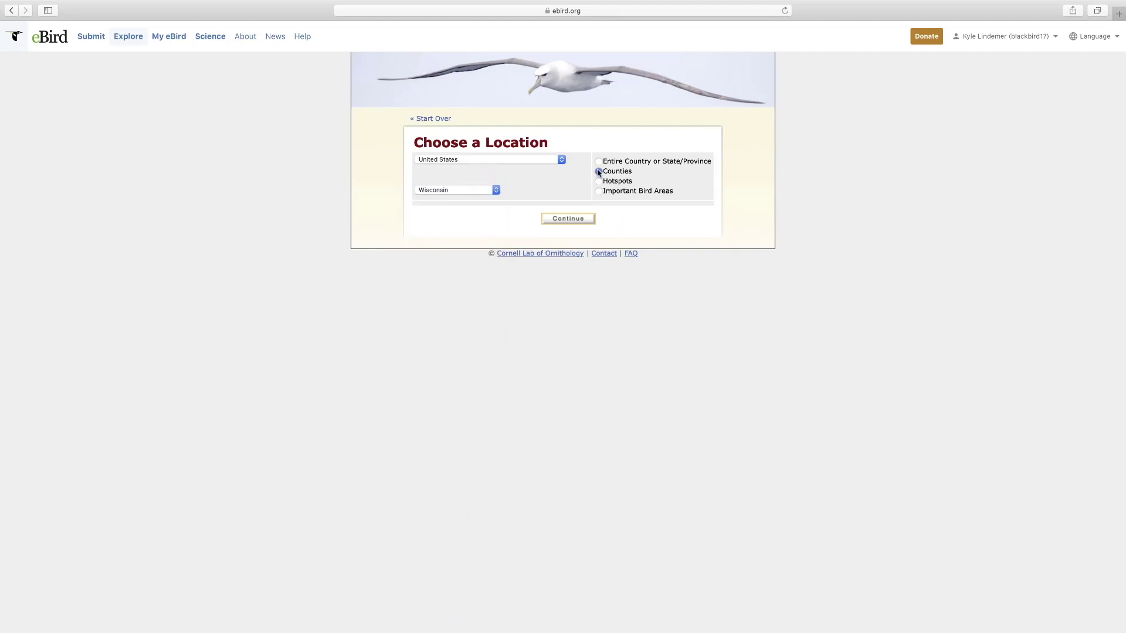
click(454, 214)
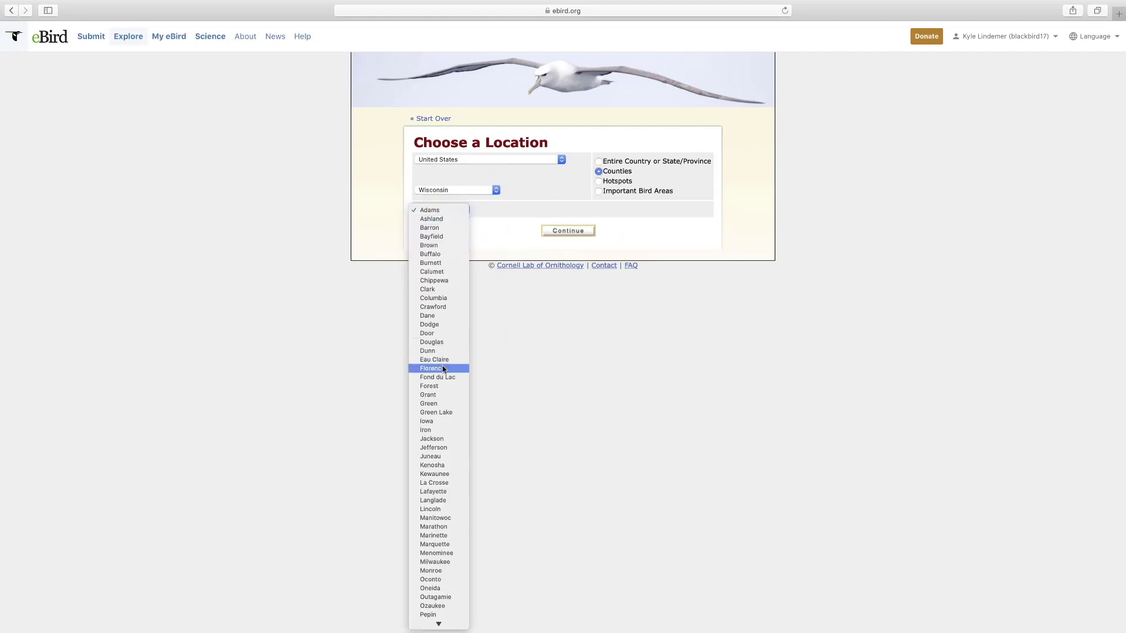
click(588, 253)
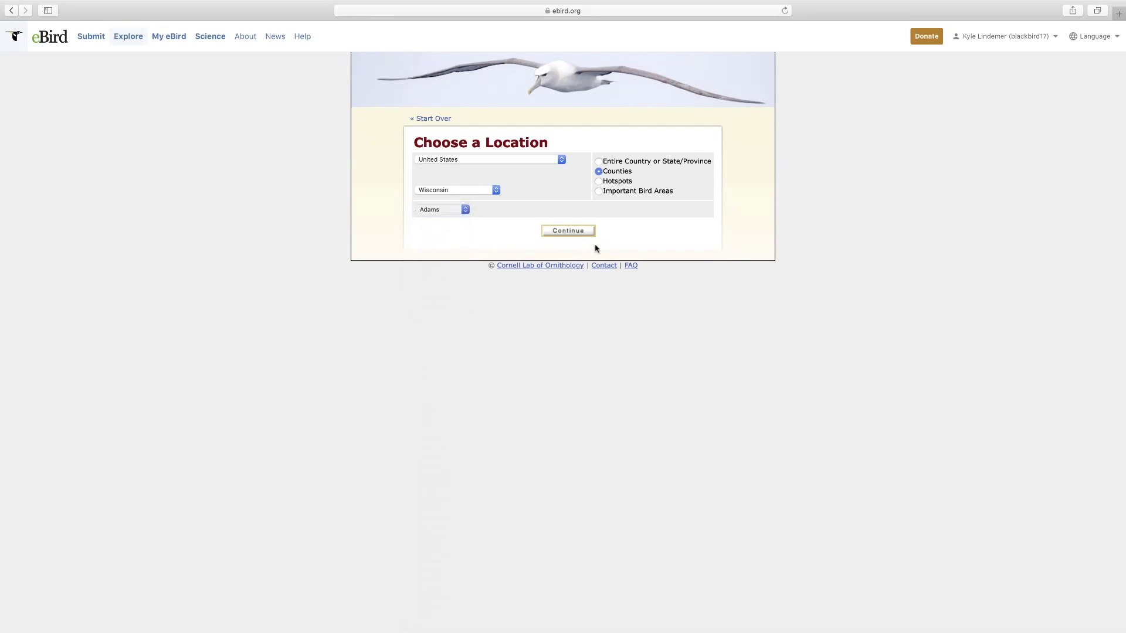
click(580, 233)
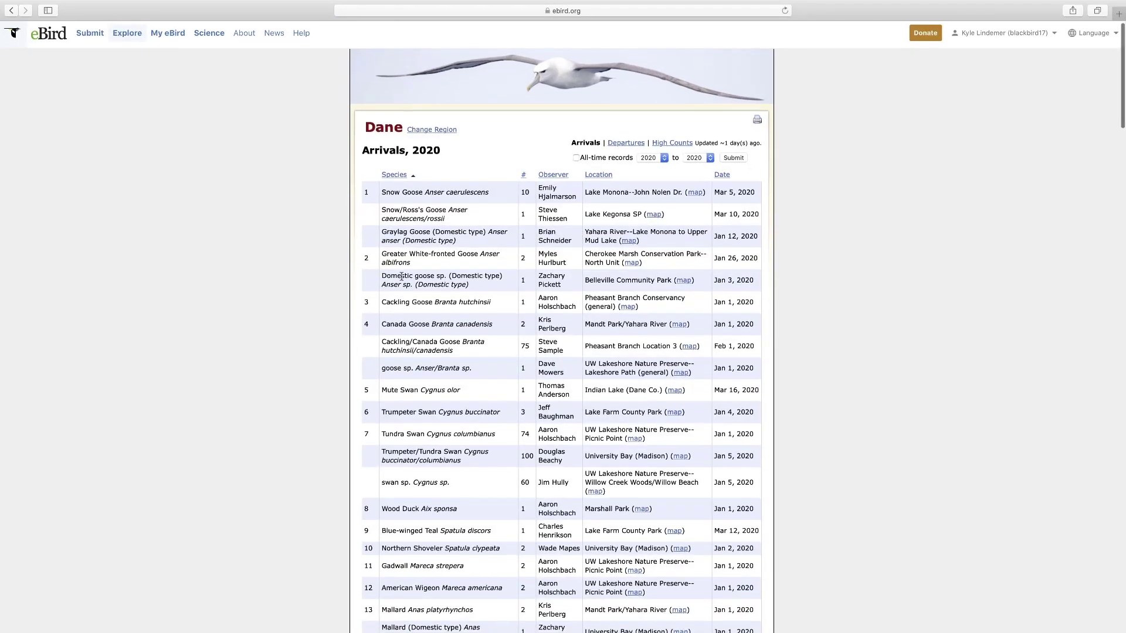
- Sort the Dane 2020 arrivals by Date ascending and scan the Jan 1 – Mar 18 entries
click(724, 177)
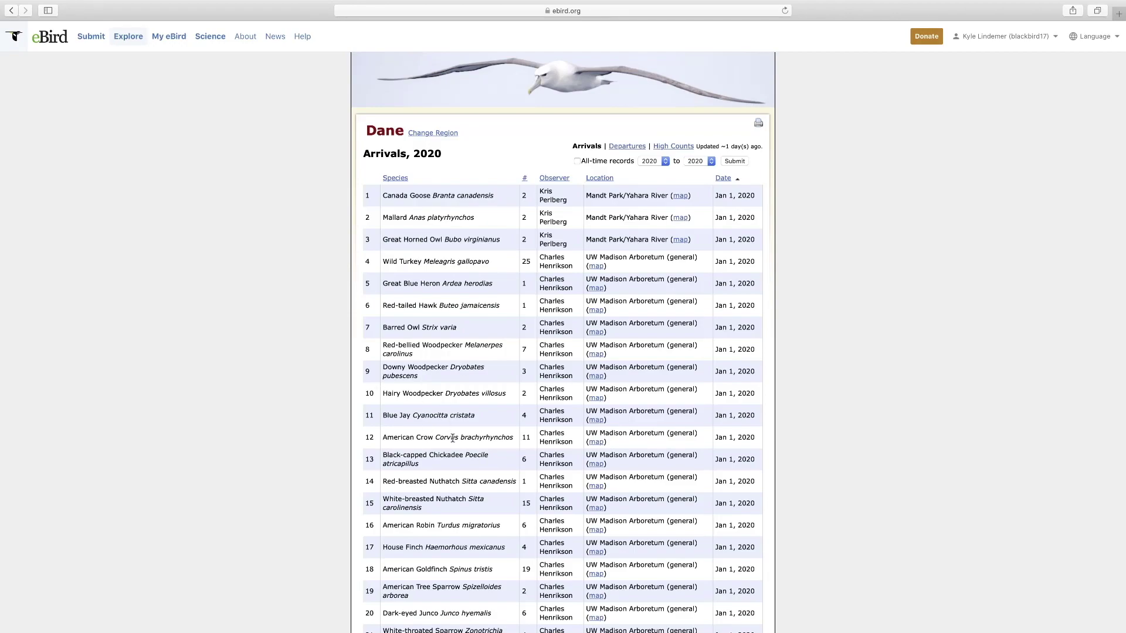
scroll(453, 439, down, 2)
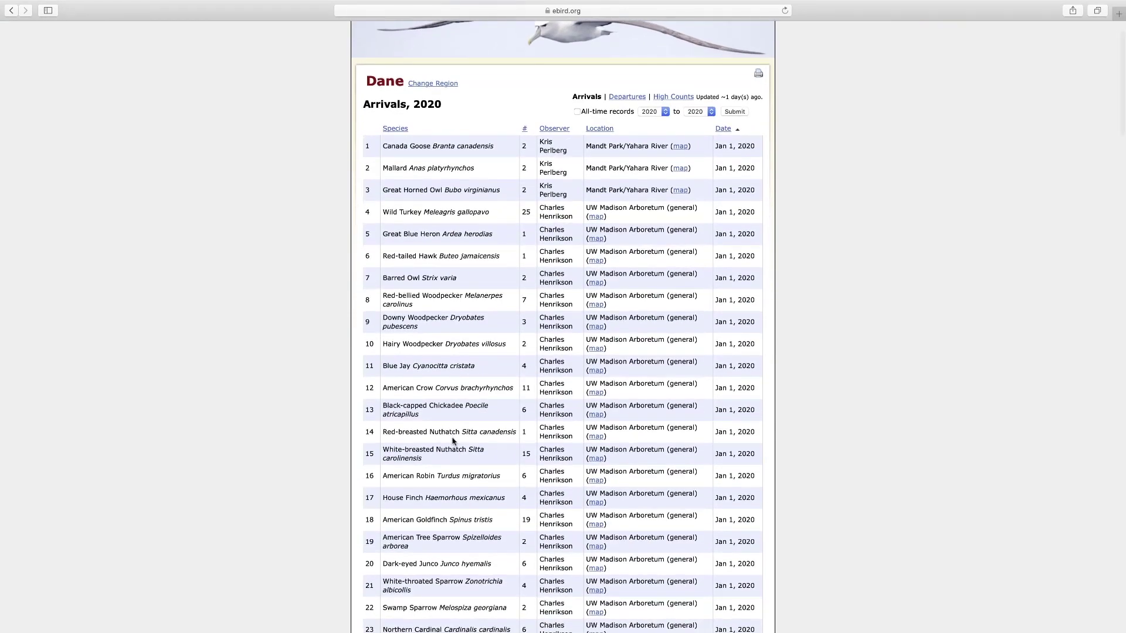
scroll(453, 441, down, 4)
scroll(453, 441, down, 20)
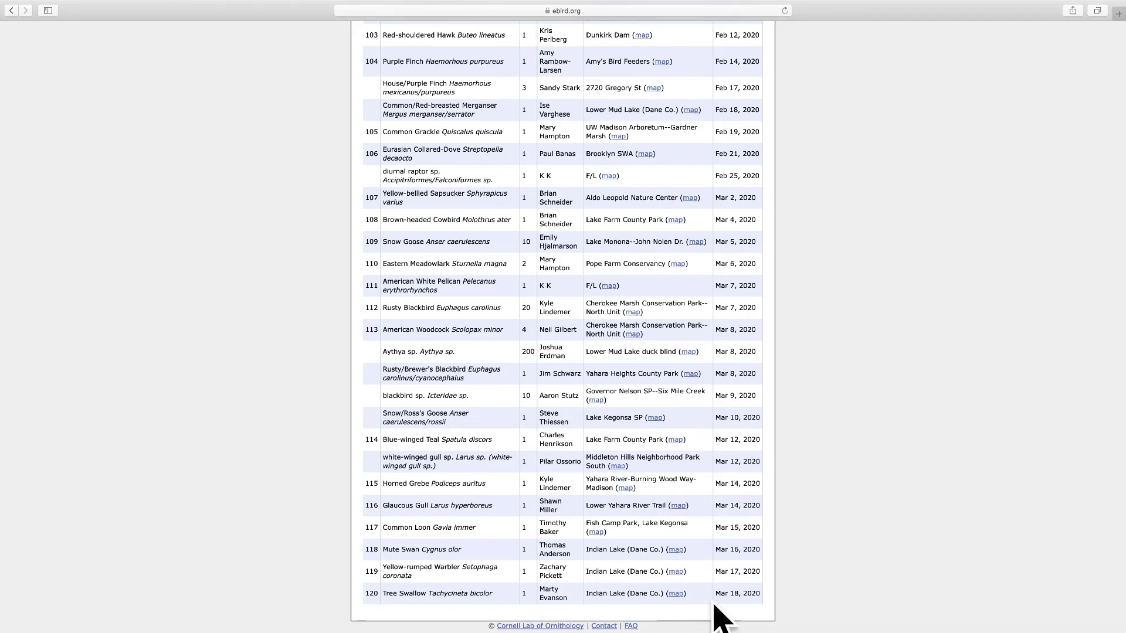
scroll(705, 599, down, 1)
scroll(703, 601, up, 20)
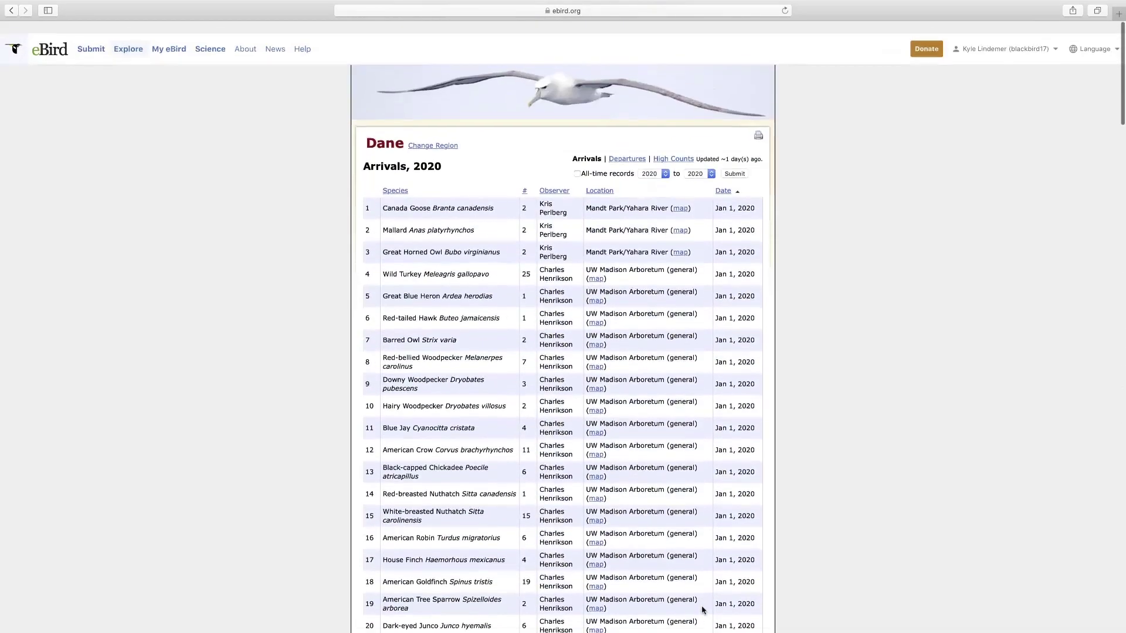
- Set the year range to 2019–2019 to show Dane's 2019 arrivals
click(666, 163)
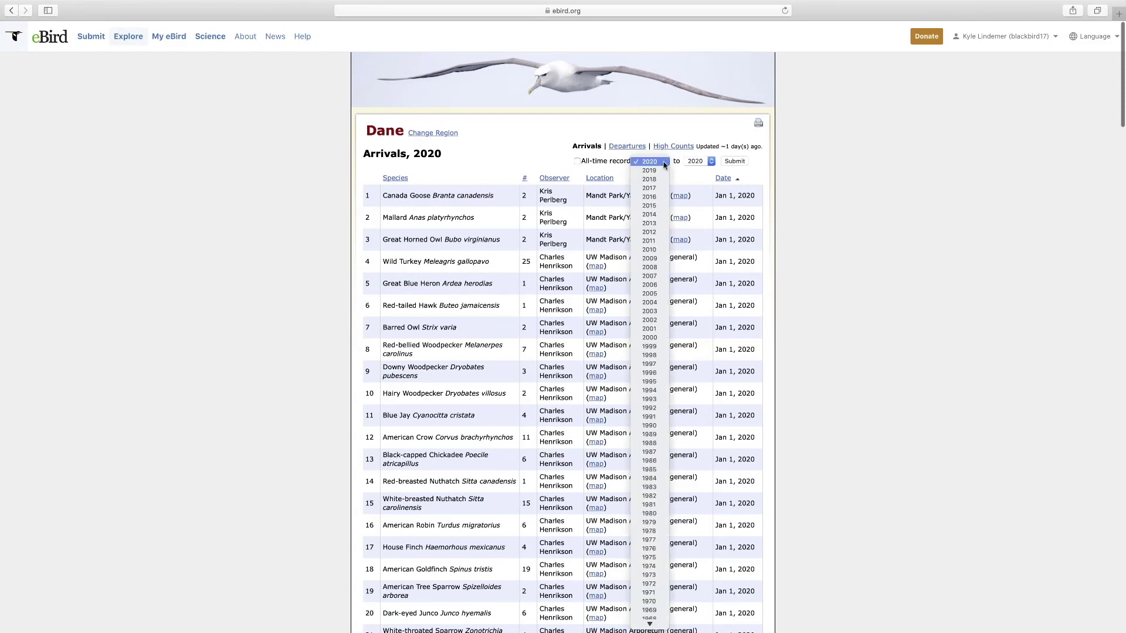
click(650, 170)
click(709, 162)
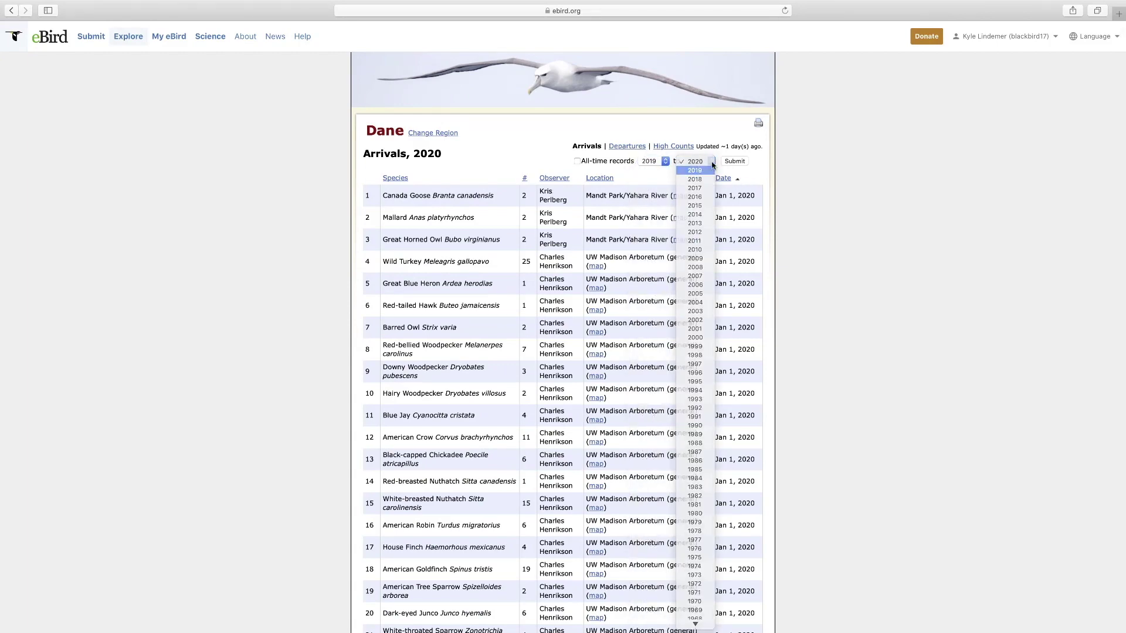
click(710, 167)
click(734, 162)
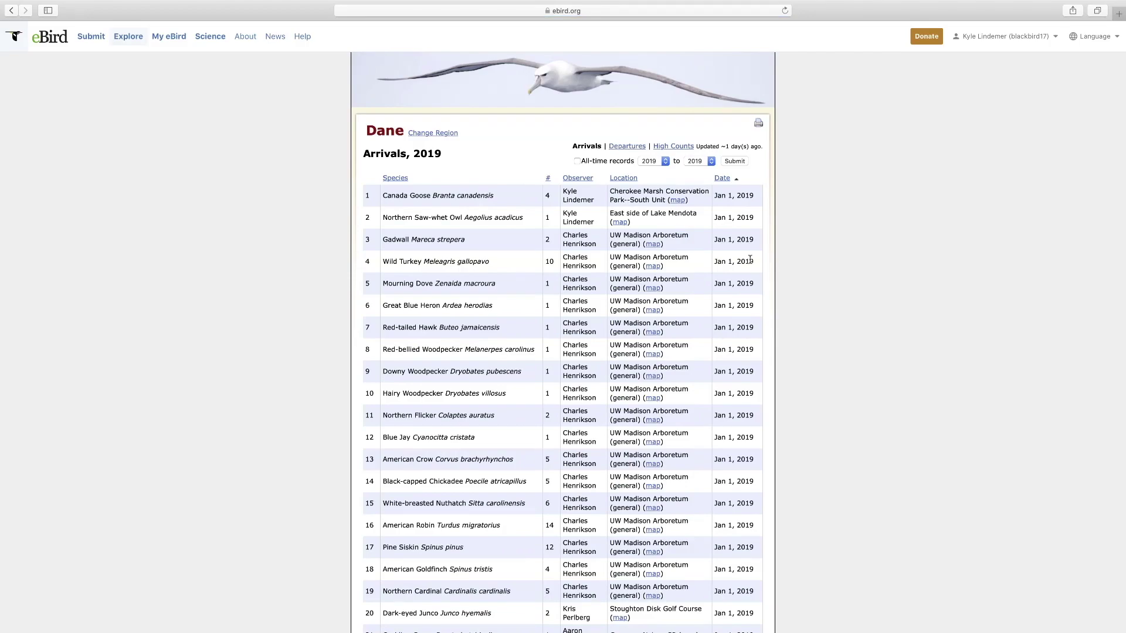
- Review the 2019 arrivals table, then switch to the 2019 Departures report
scroll(735, 270, down, 20)
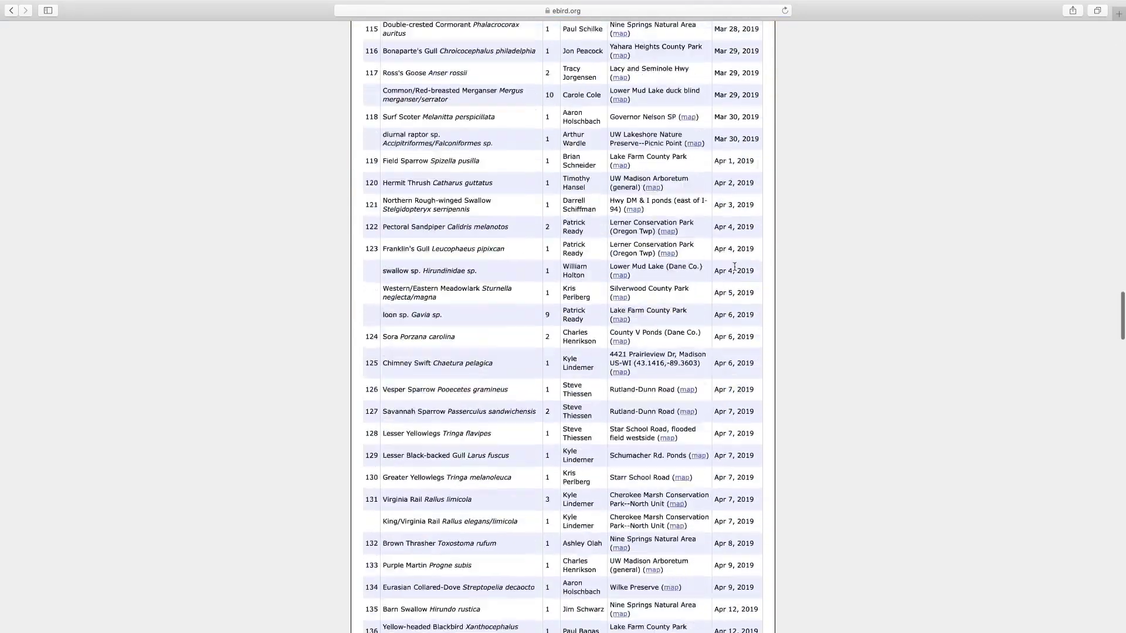
scroll(735, 278, up, 5)
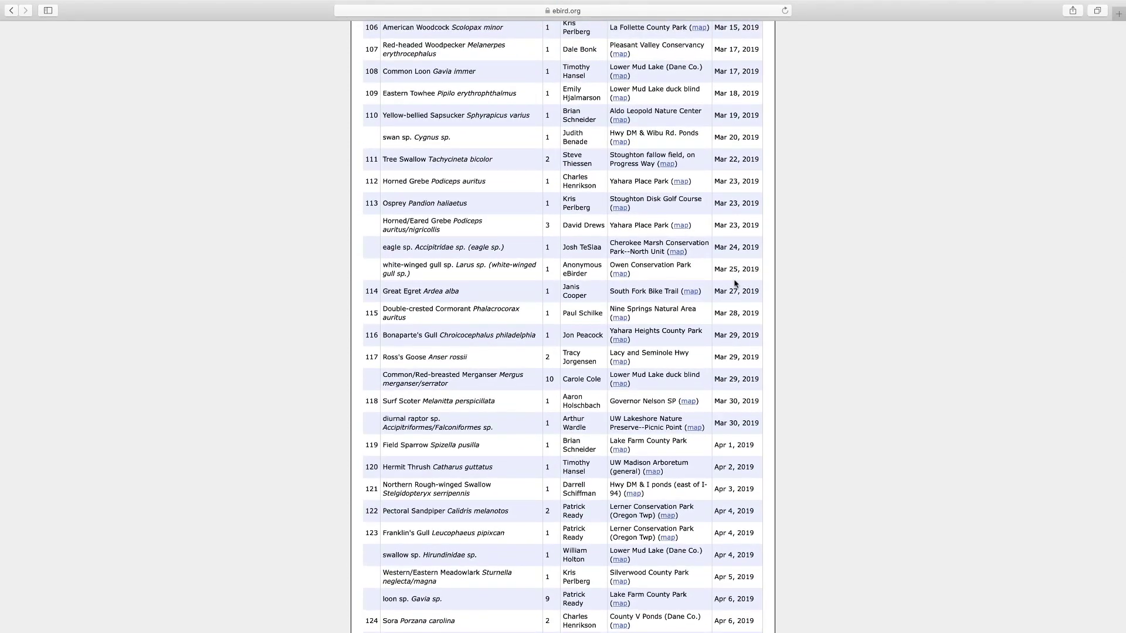
scroll(735, 283, up, 2)
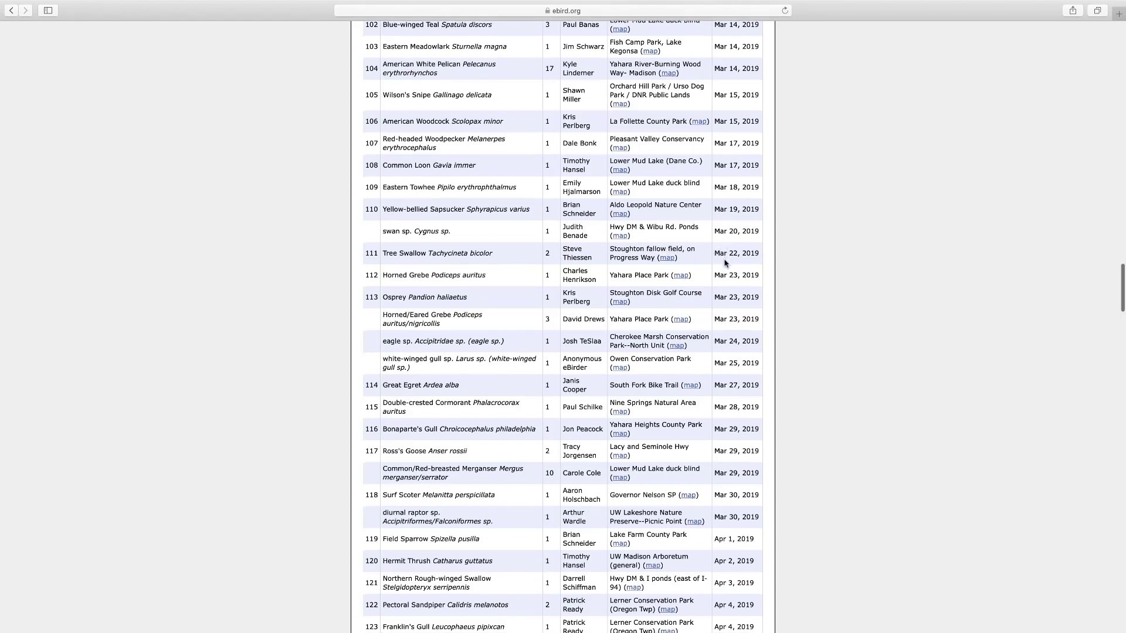
scroll(722, 275, down, 1)
scroll(717, 274, down, 1)
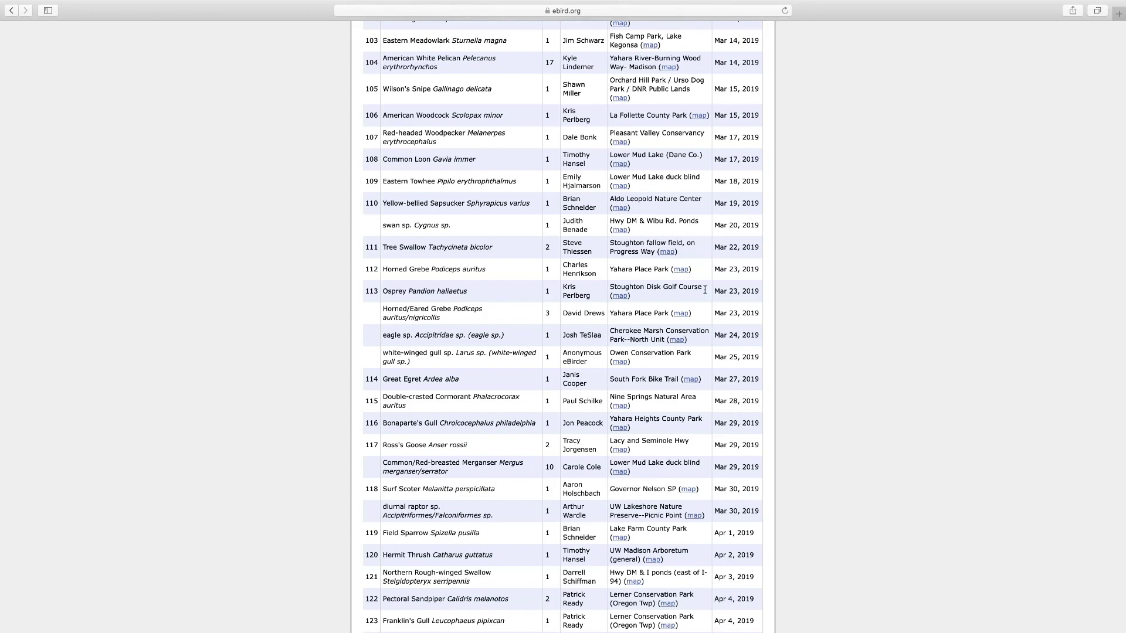
click(692, 380)
scroll(525, 397, up, 1)
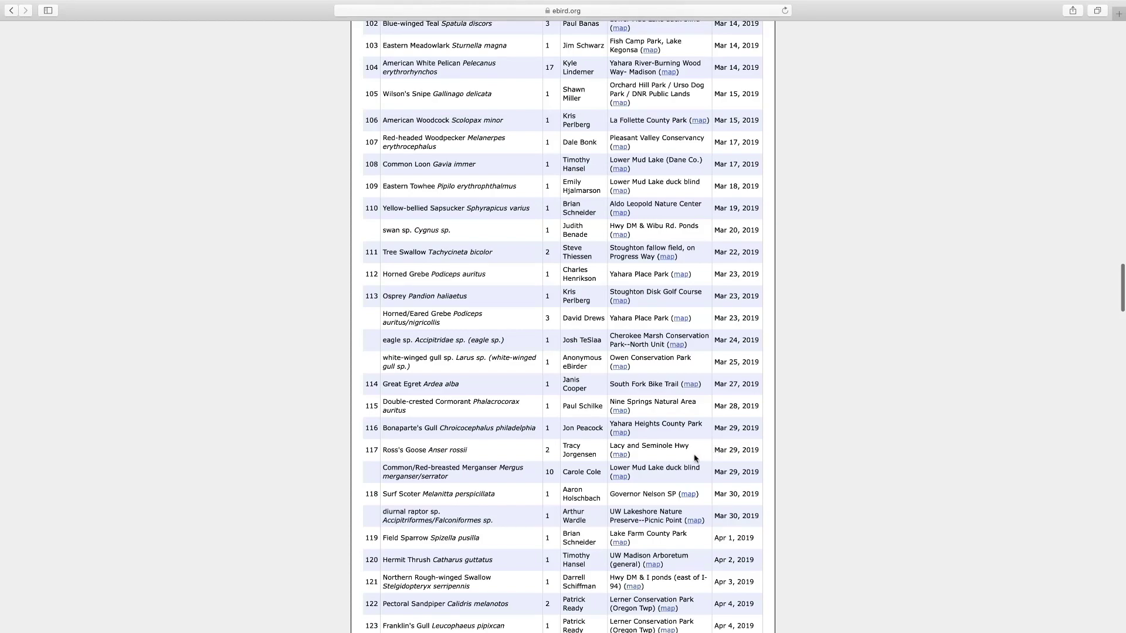
scroll(694, 454, down, 5)
scroll(695, 454, down, 9)
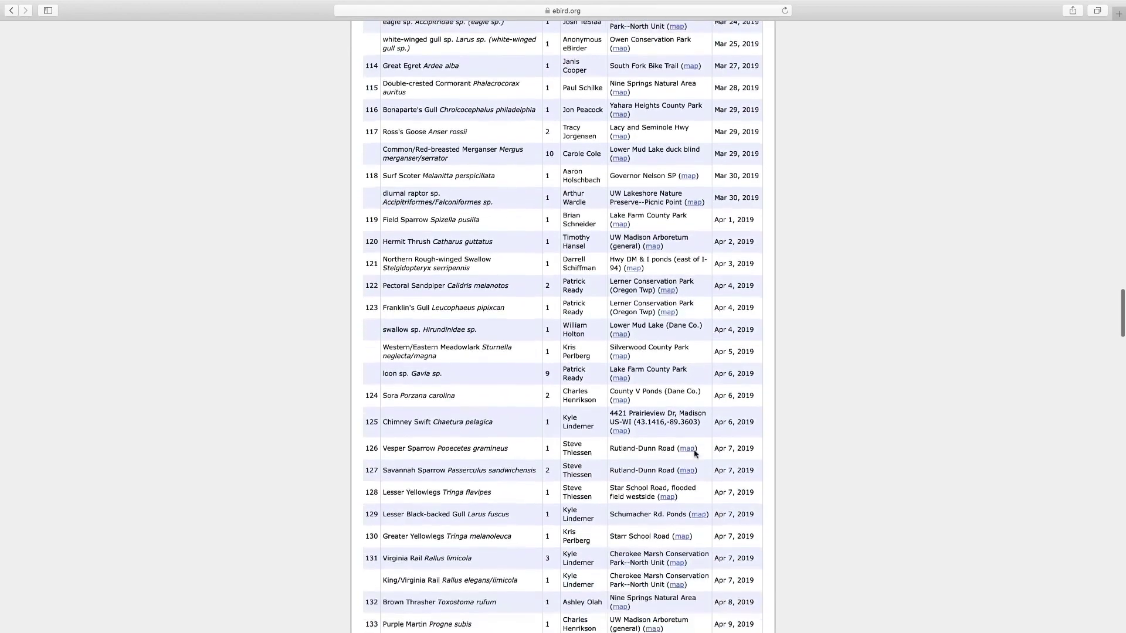
scroll(695, 455, down, 4)
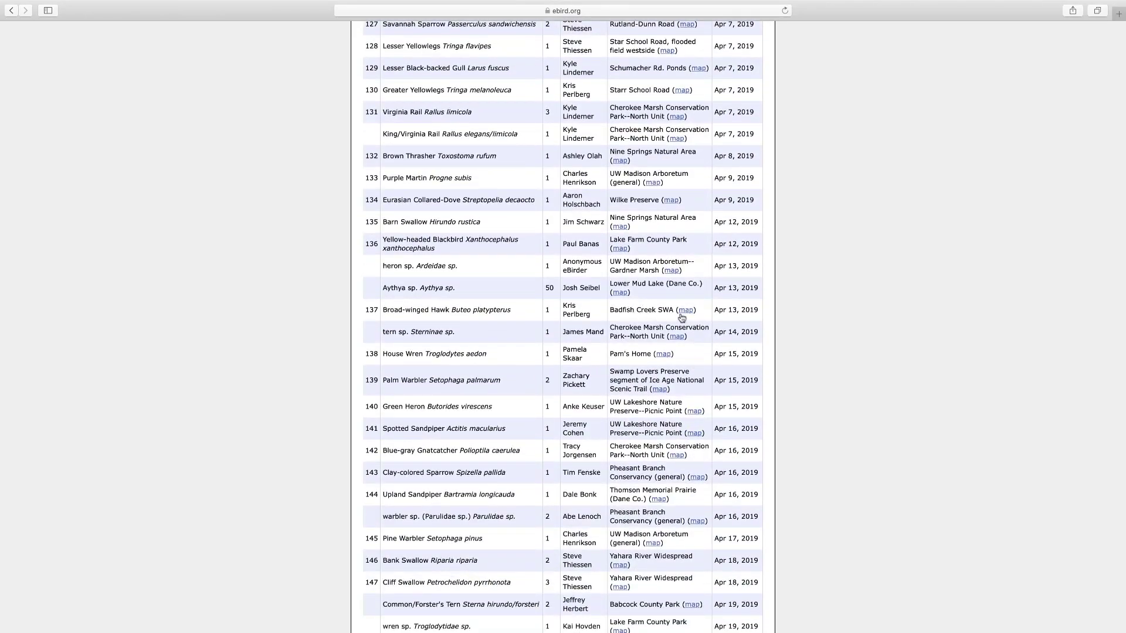
scroll(729, 310, up, 20)
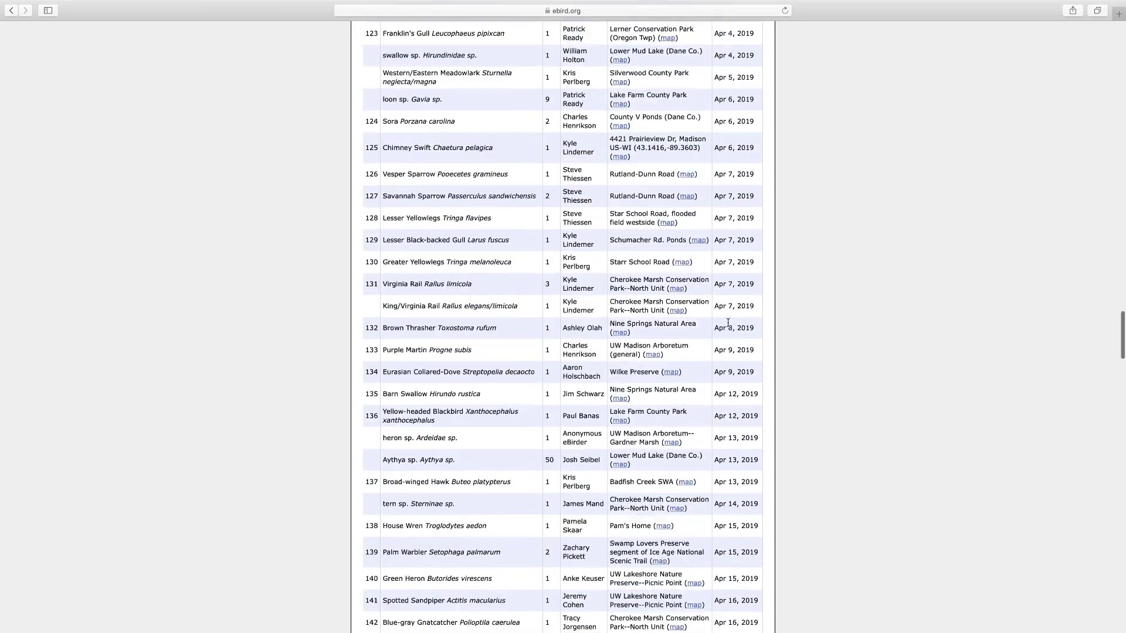
scroll(706, 373, up, 18)
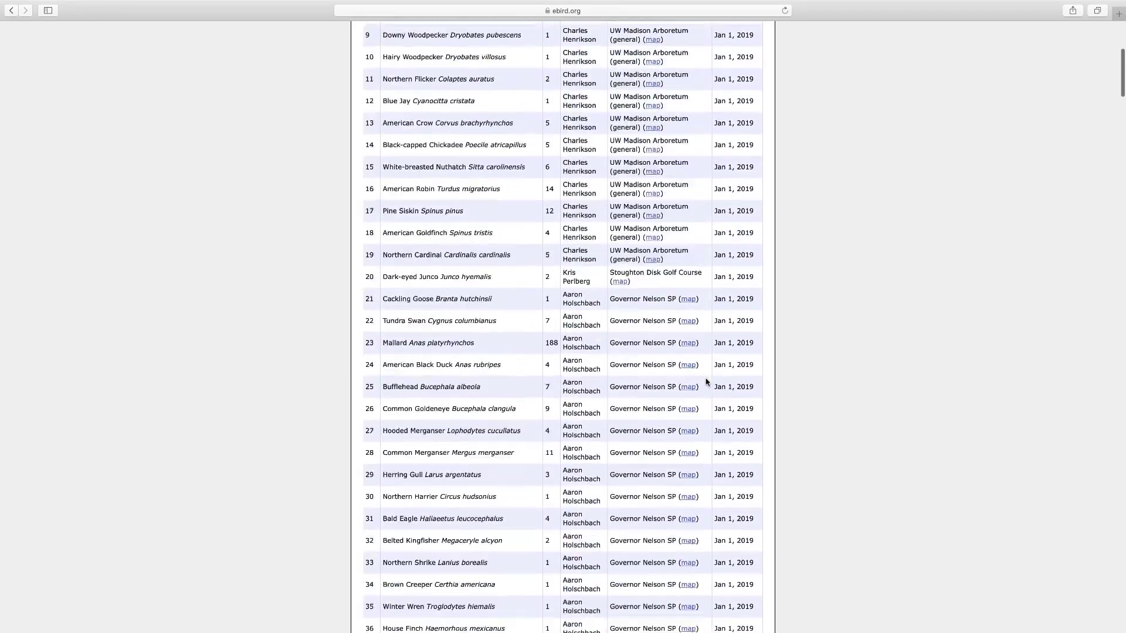
click(629, 148)
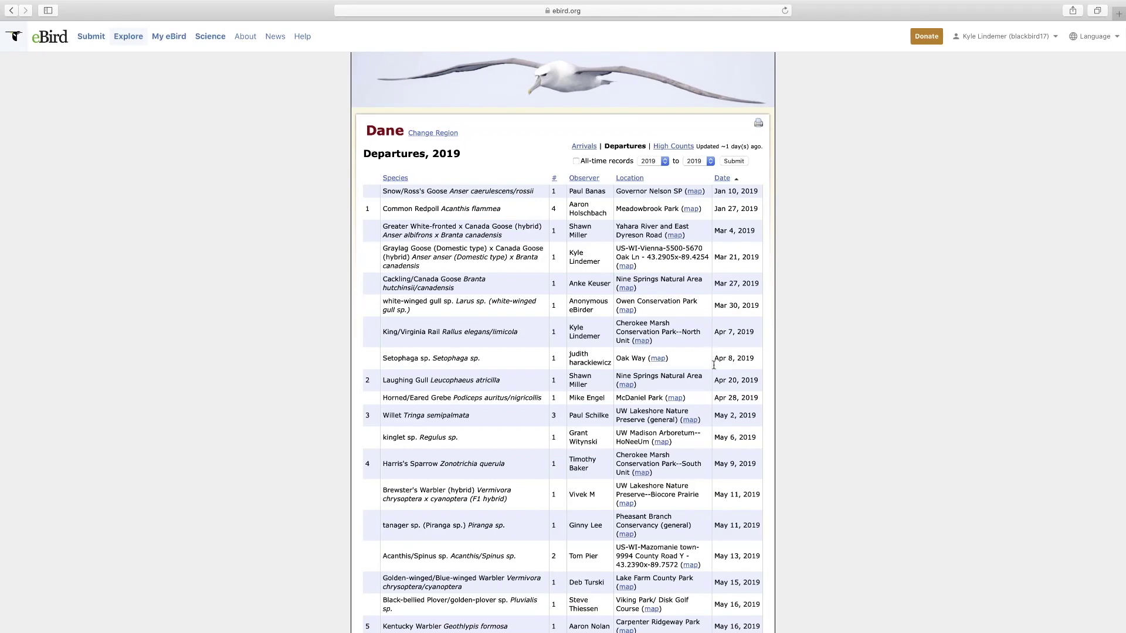
- Scan Dane's 2019 departures, then show the 2019 High Counts report
scroll(725, 382, down, 2)
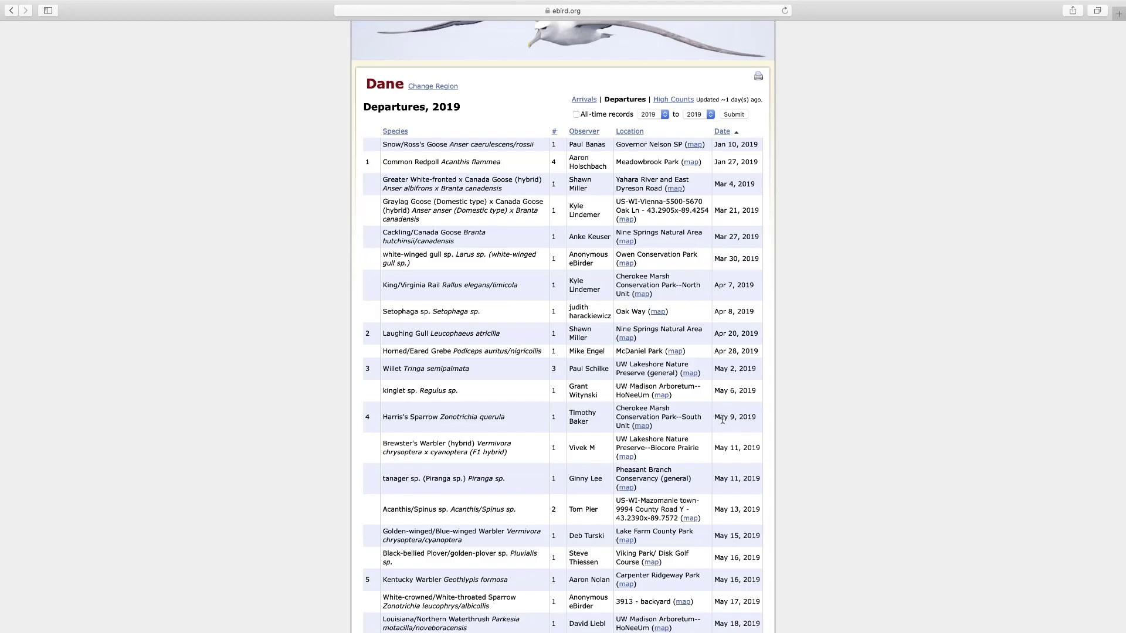
scroll(723, 419, down, 20)
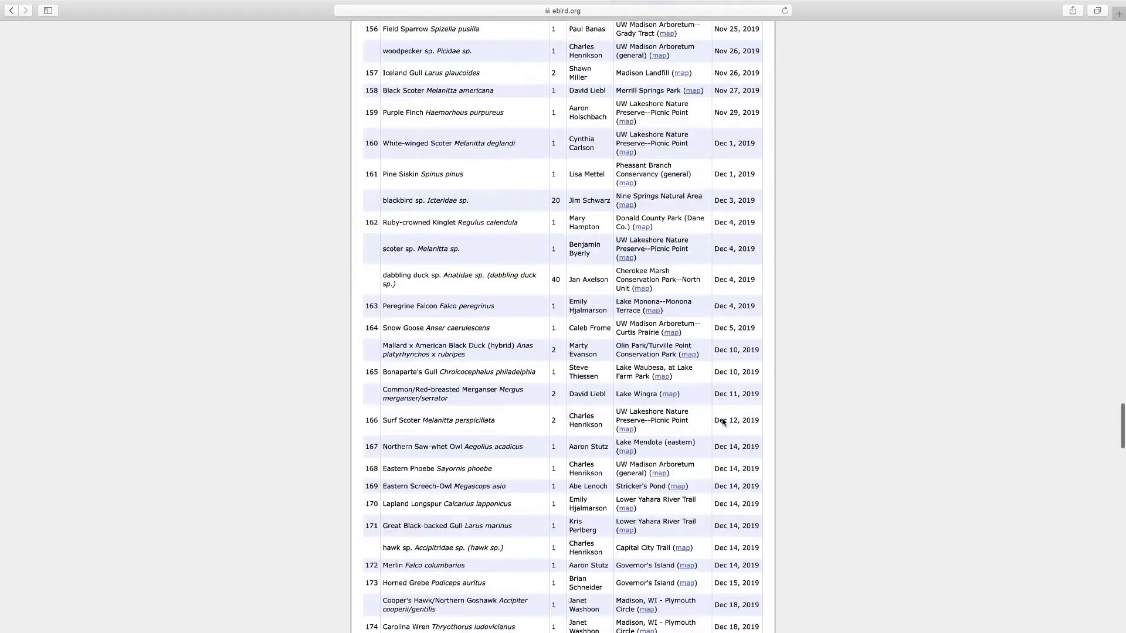
scroll(722, 421, up, 15)
scroll(720, 422, up, 3)
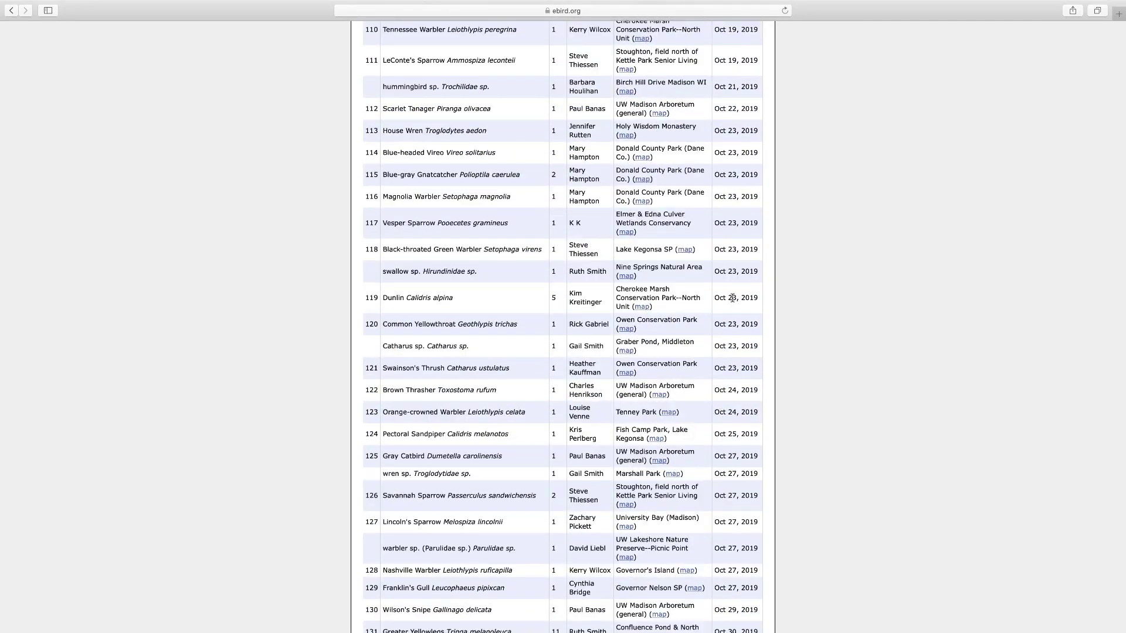
scroll(732, 298, up, 4)
scroll(731, 302, up, 7)
scroll(729, 311, up, 2)
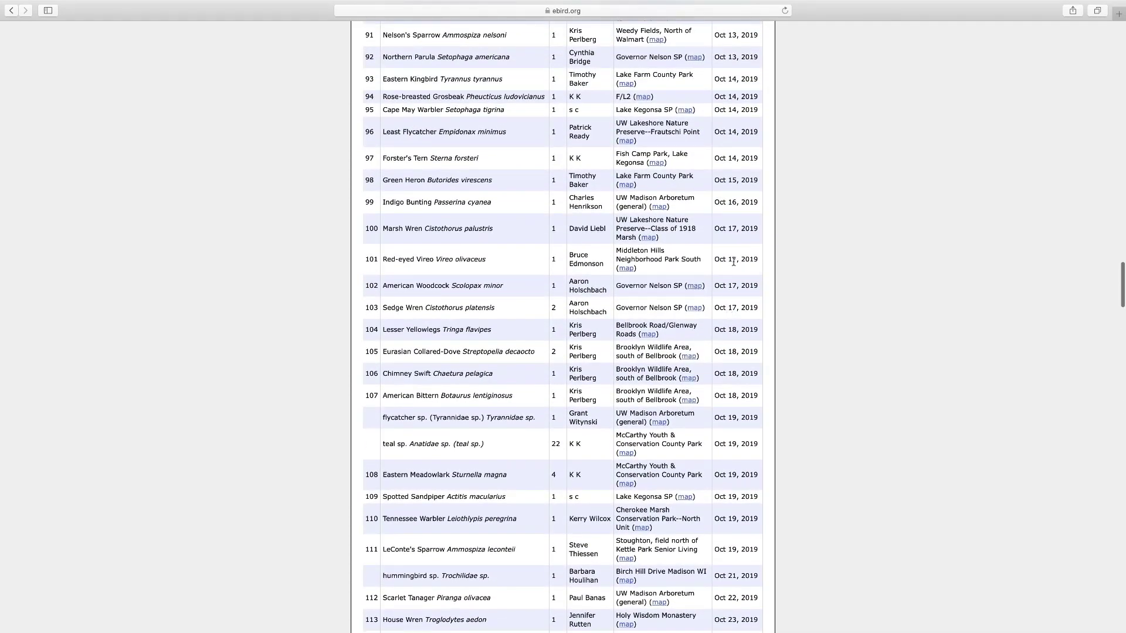
scroll(727, 262, up, 20)
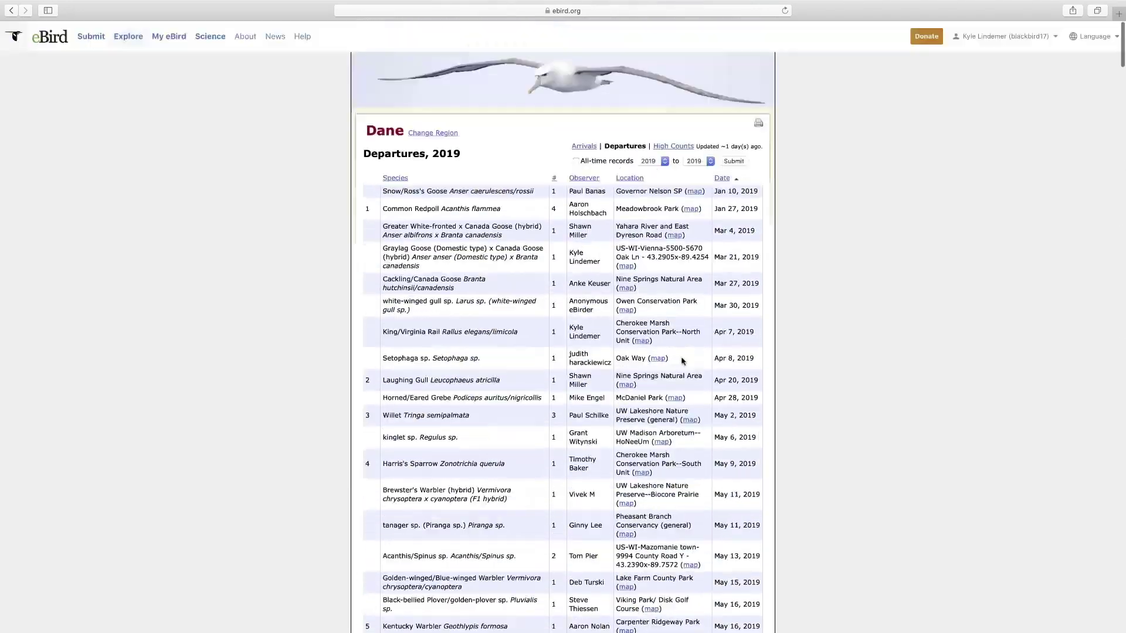
click(673, 148)
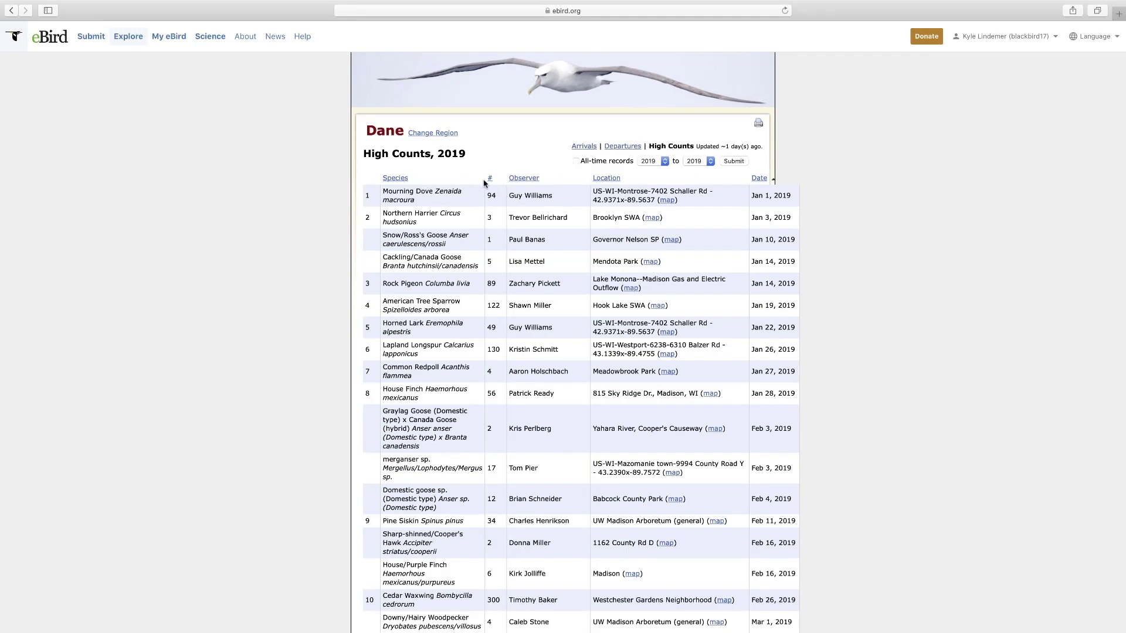
- Sort high counts largest first, highlight the Canada Goose count of 5000, and enable All-time records
click(490, 178)
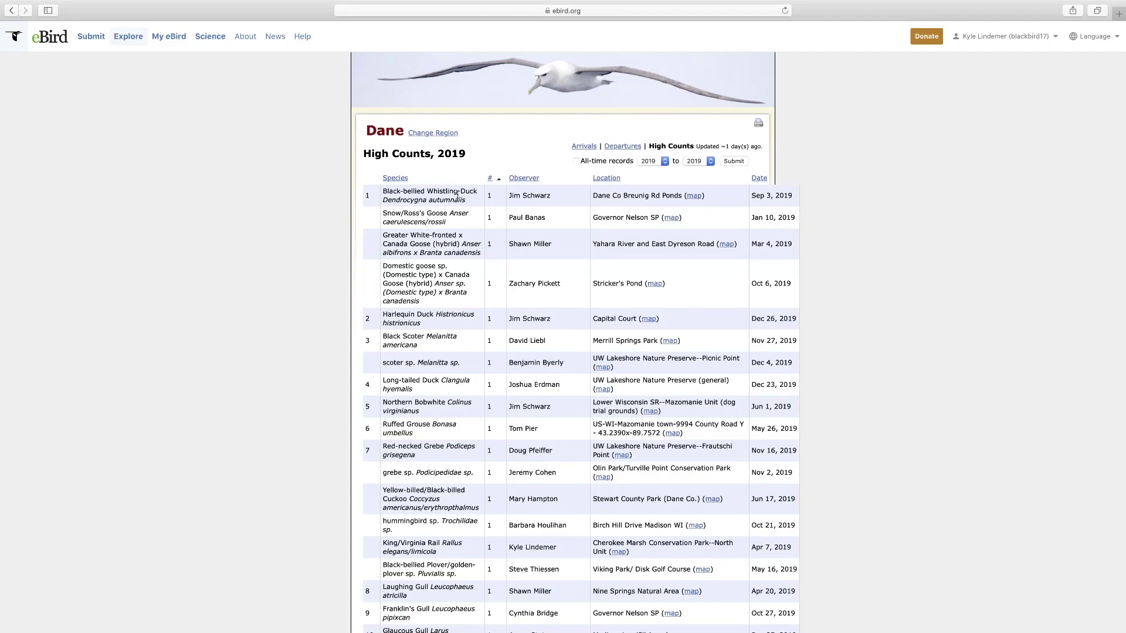
click(491, 179)
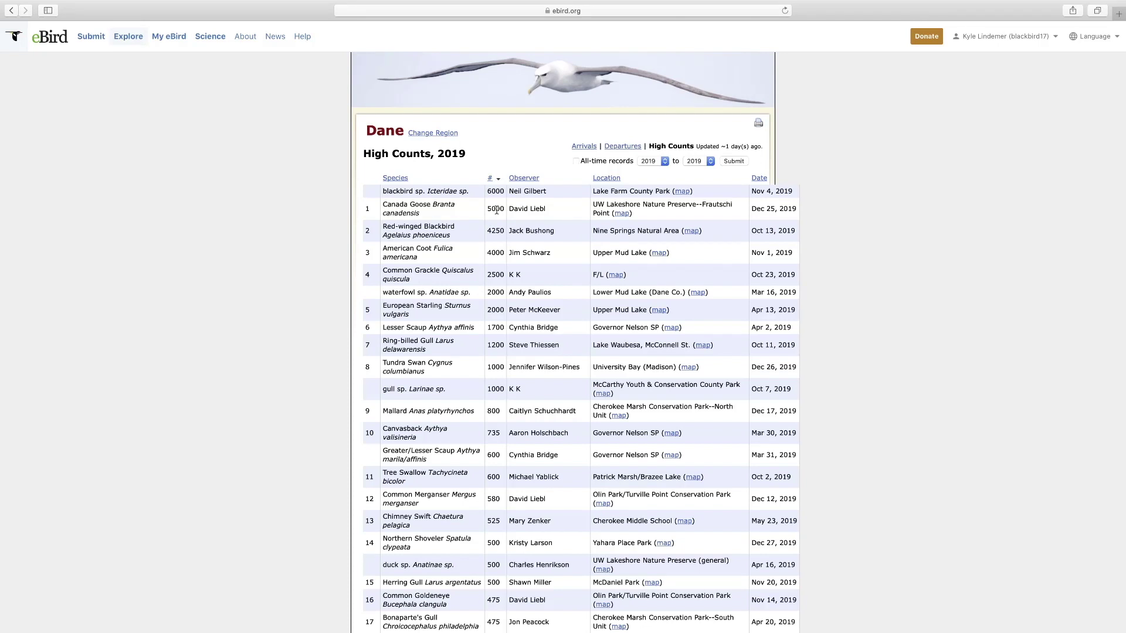
drag(486, 209, 508, 211)
click(653, 160)
- Show Dane's all-time 1969–2020 high counts, scan them, and return to Explore
click(697, 161)
click(733, 162)
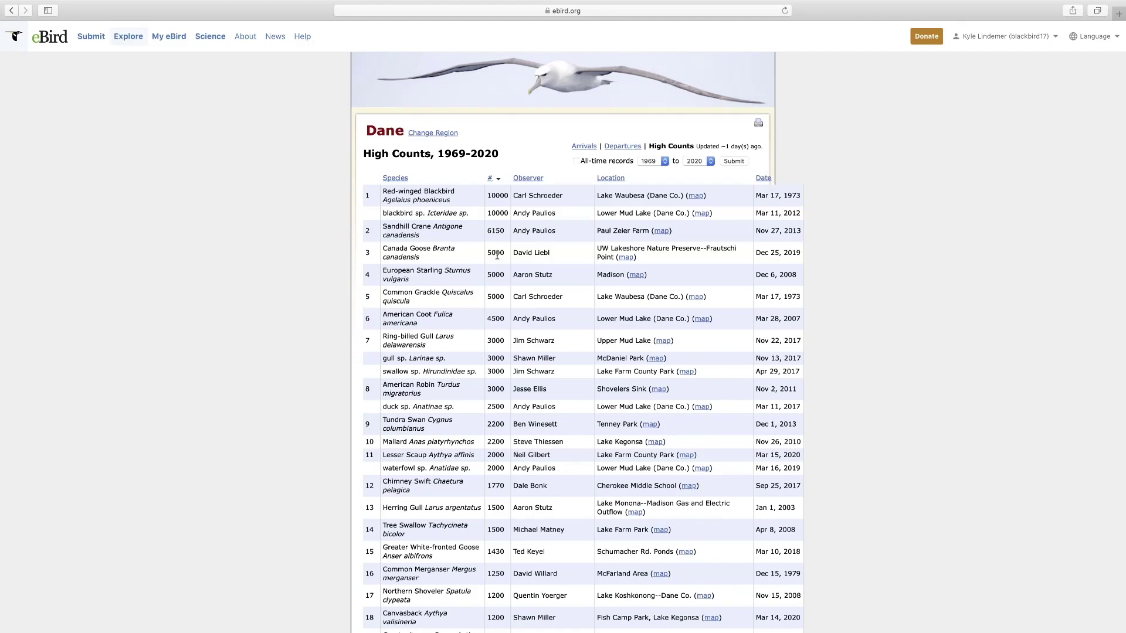
scroll(497, 255, down, 4)
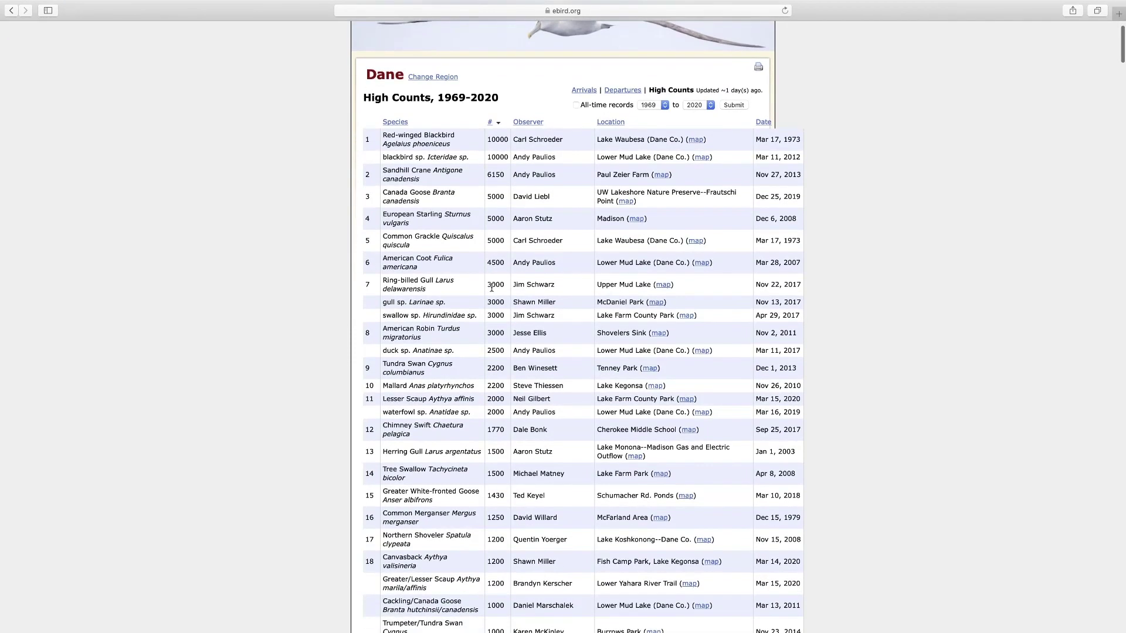
scroll(491, 287, down, 6)
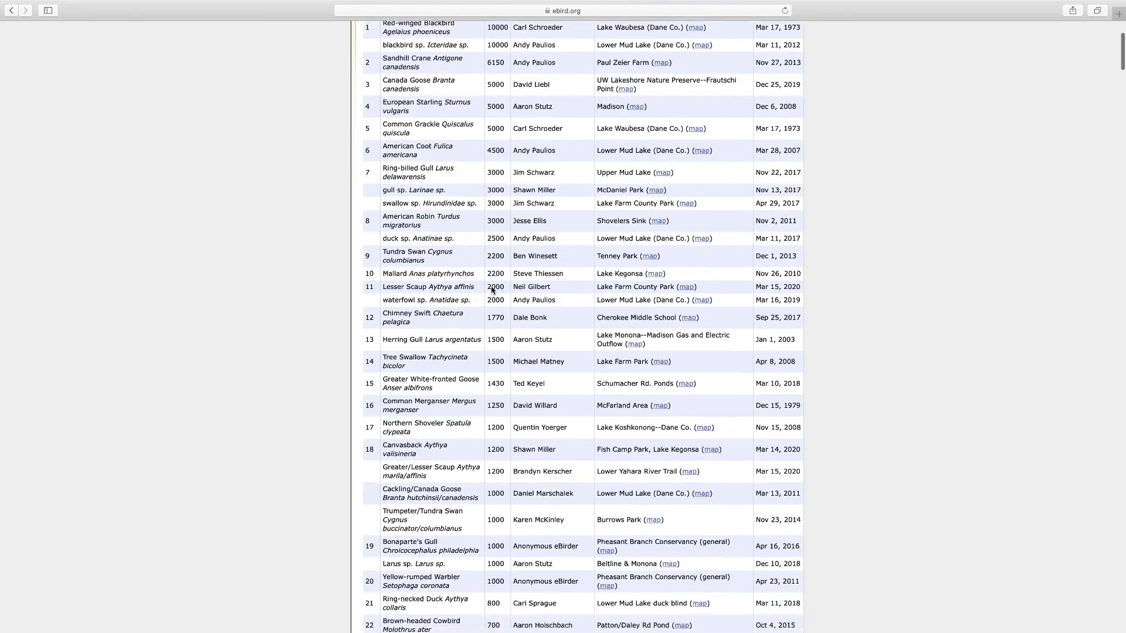
scroll(491, 286, down, 12)
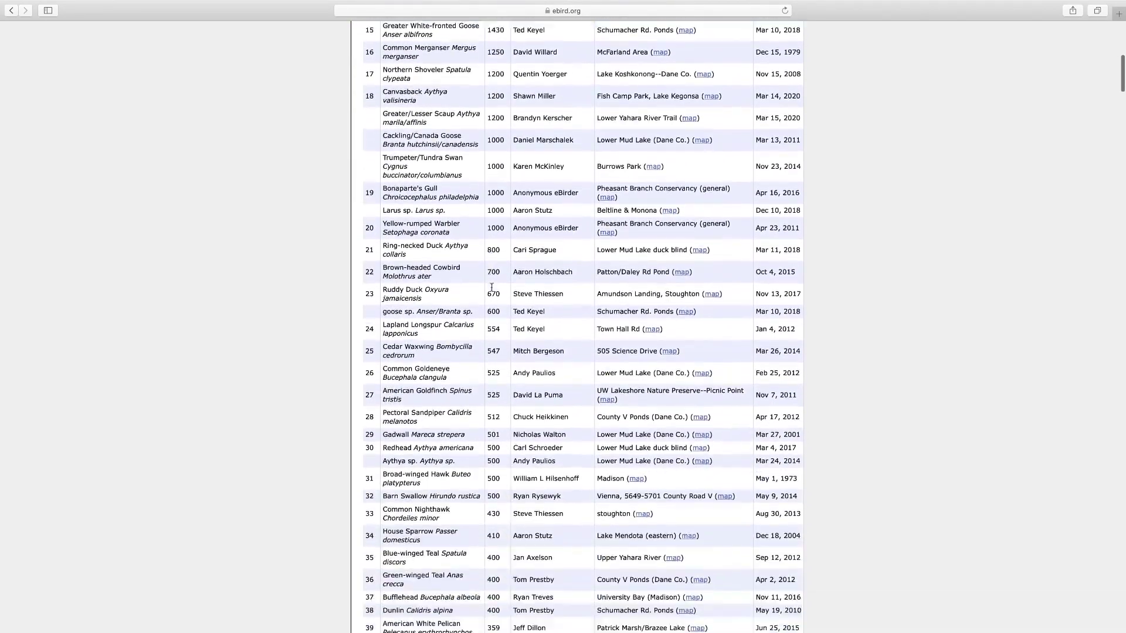
scroll(493, 293, up, 20)
click(127, 41)
- Open the All-Time First/Last Records tool from the Explore page
scroll(331, 200, down, 10)
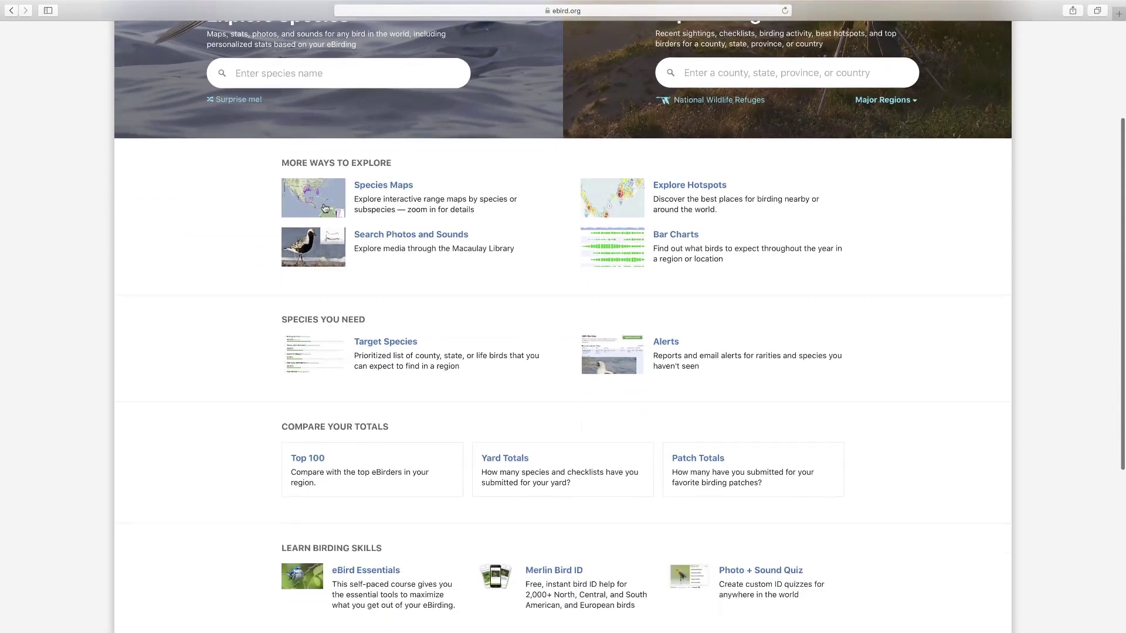
scroll(332, 200, down, 1)
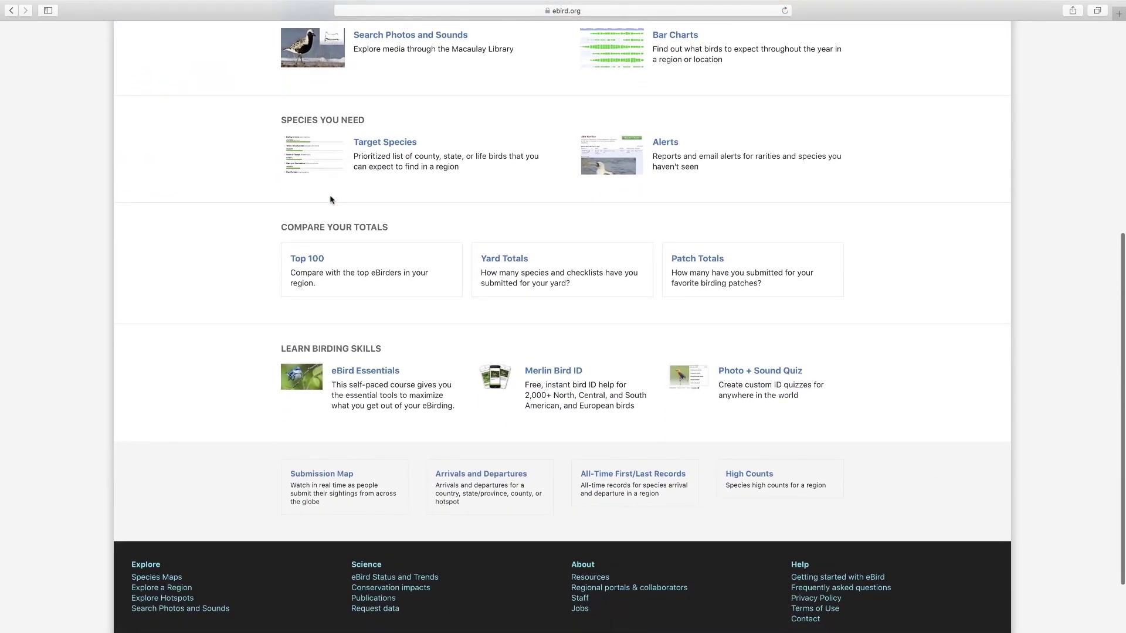
click(654, 478)
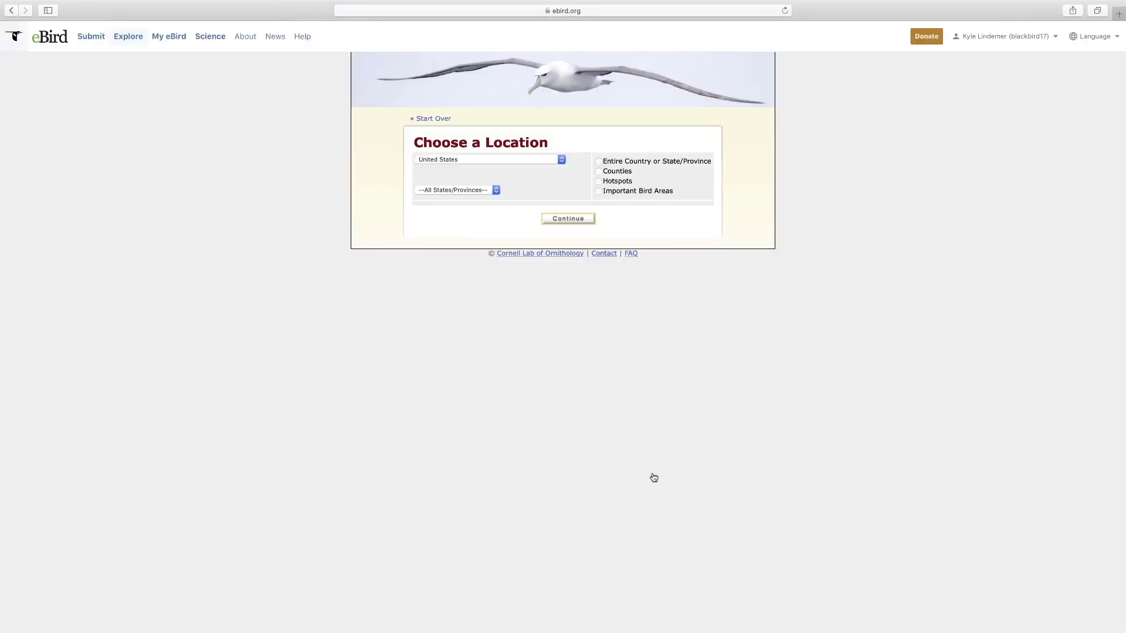
- Choose Wisconsin, then Counties, then Dane, and load the 1875–2020 First Sightings report
click(496, 190)
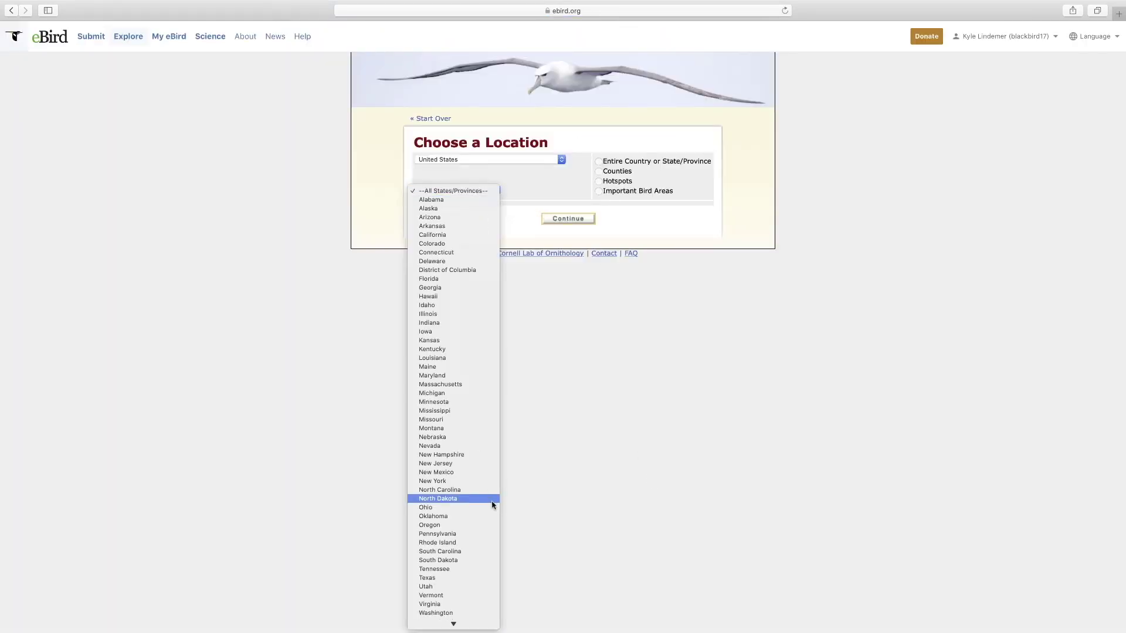
click(447, 613)
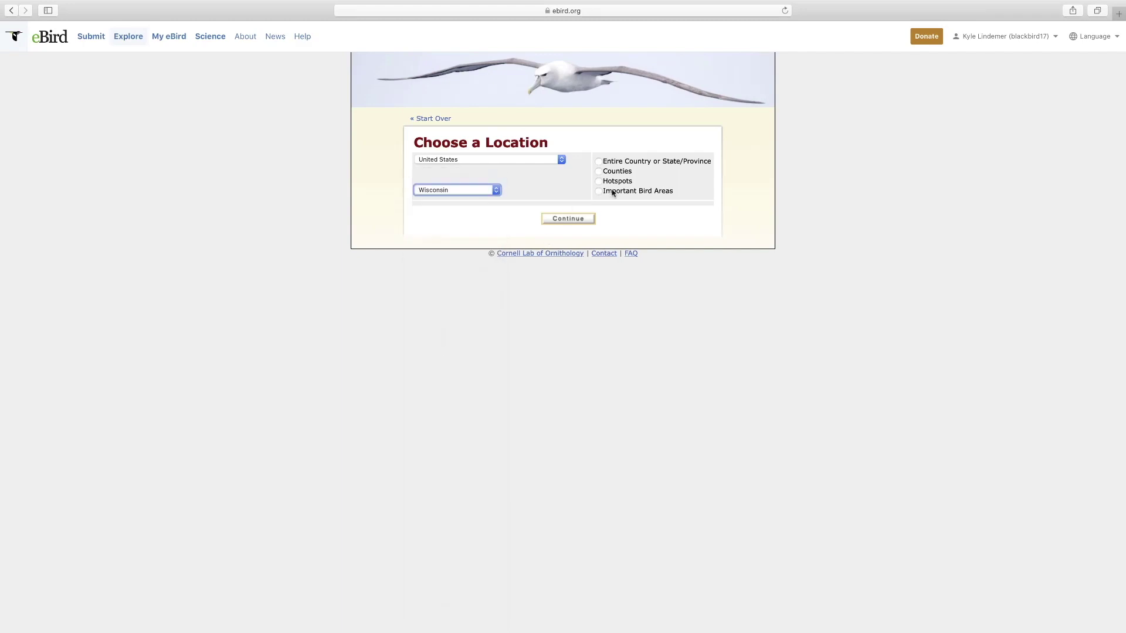
click(598, 172)
click(465, 210)
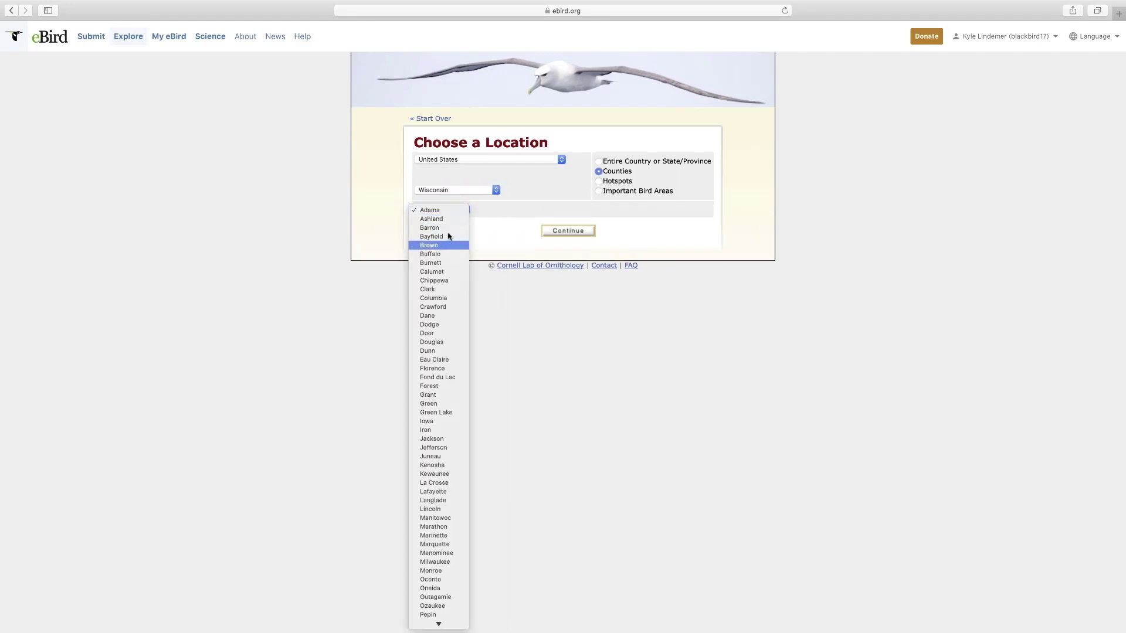
click(445, 315)
click(565, 235)
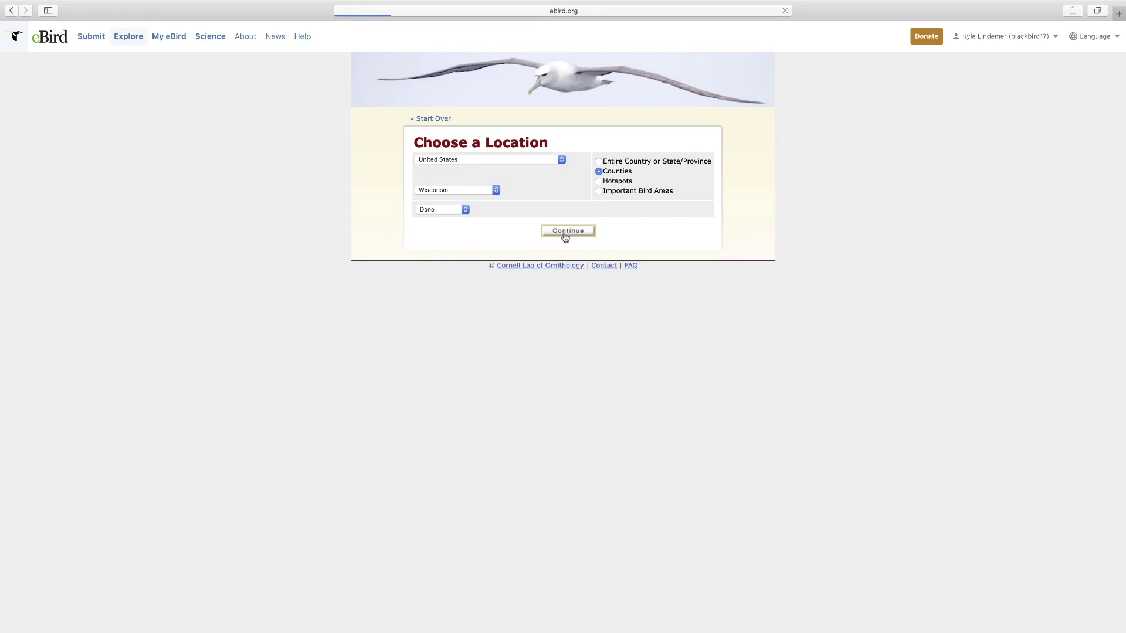
scroll(565, 237, down, 1)
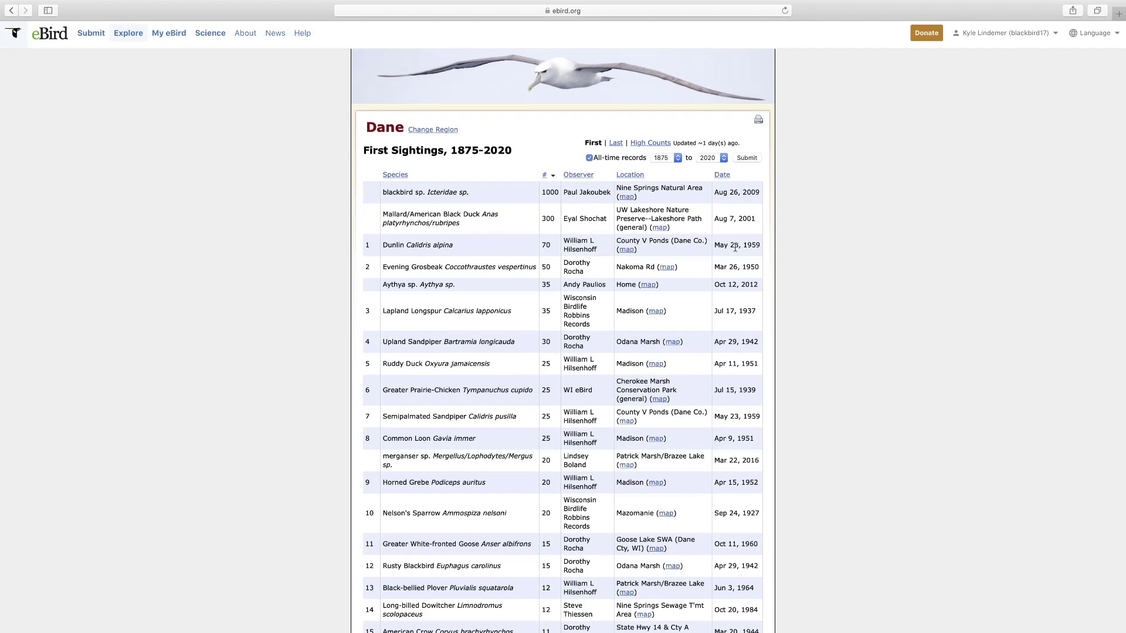